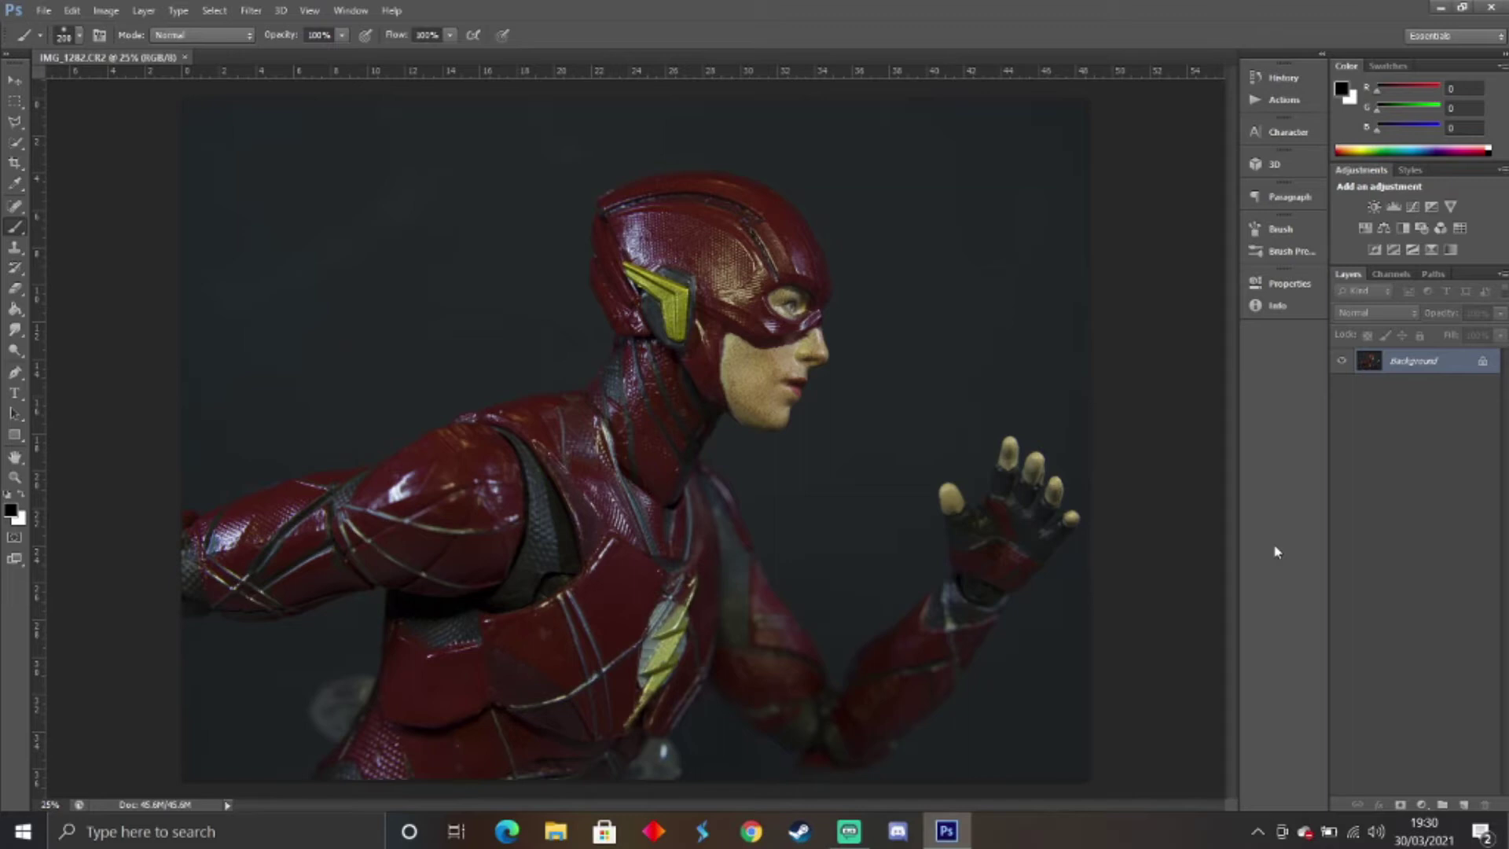
Duplicate the Background layer and rename the copy 'Main'.
key(ctrl+j)
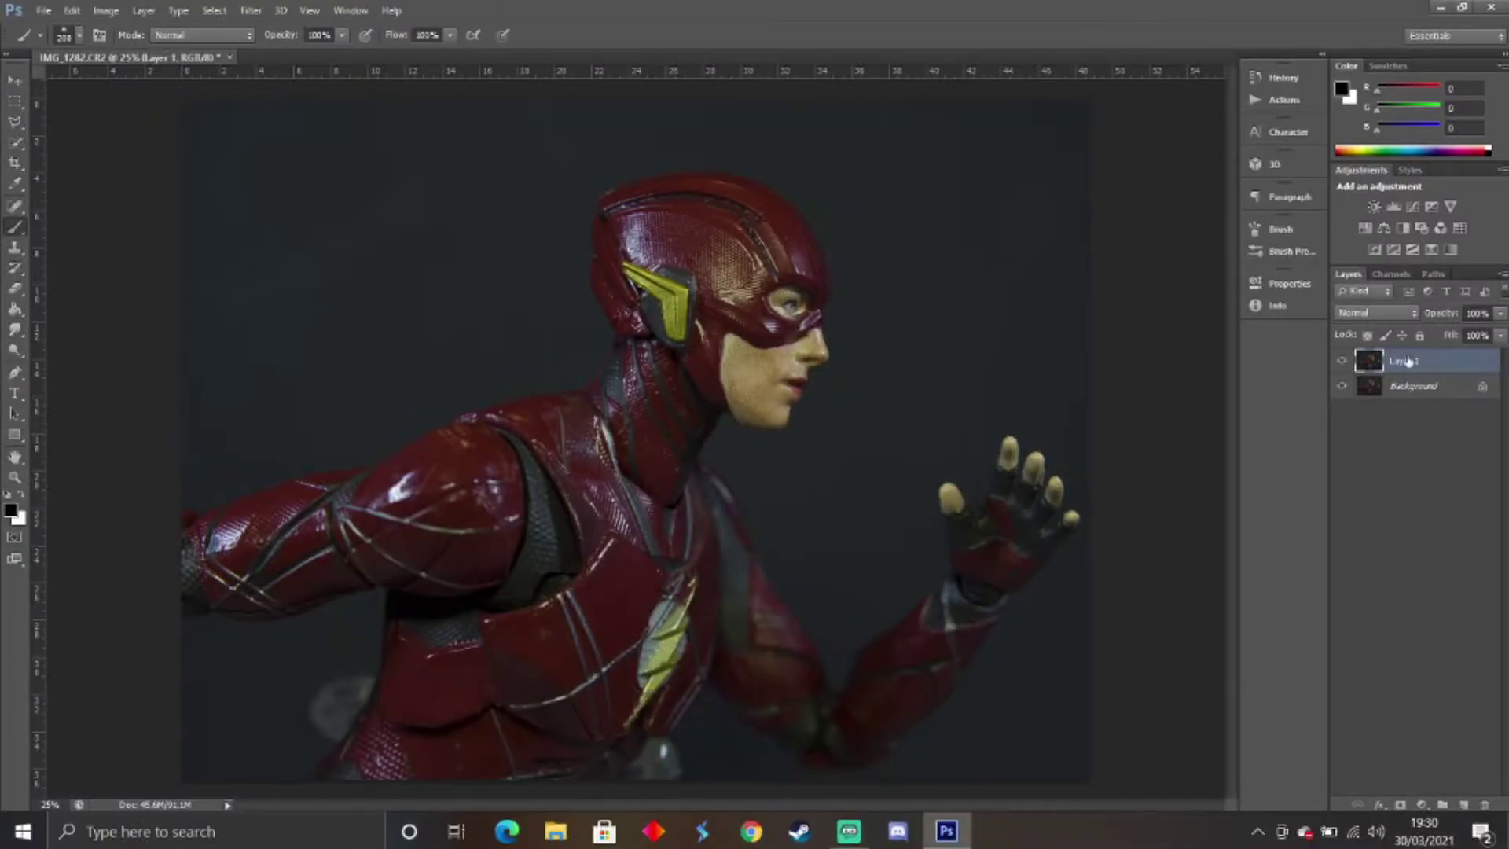
double_click(1407, 361)
text(Main)
key(Return)
Zoom in on the grey blob beside the hip and lasso a selection around it.
key(z)
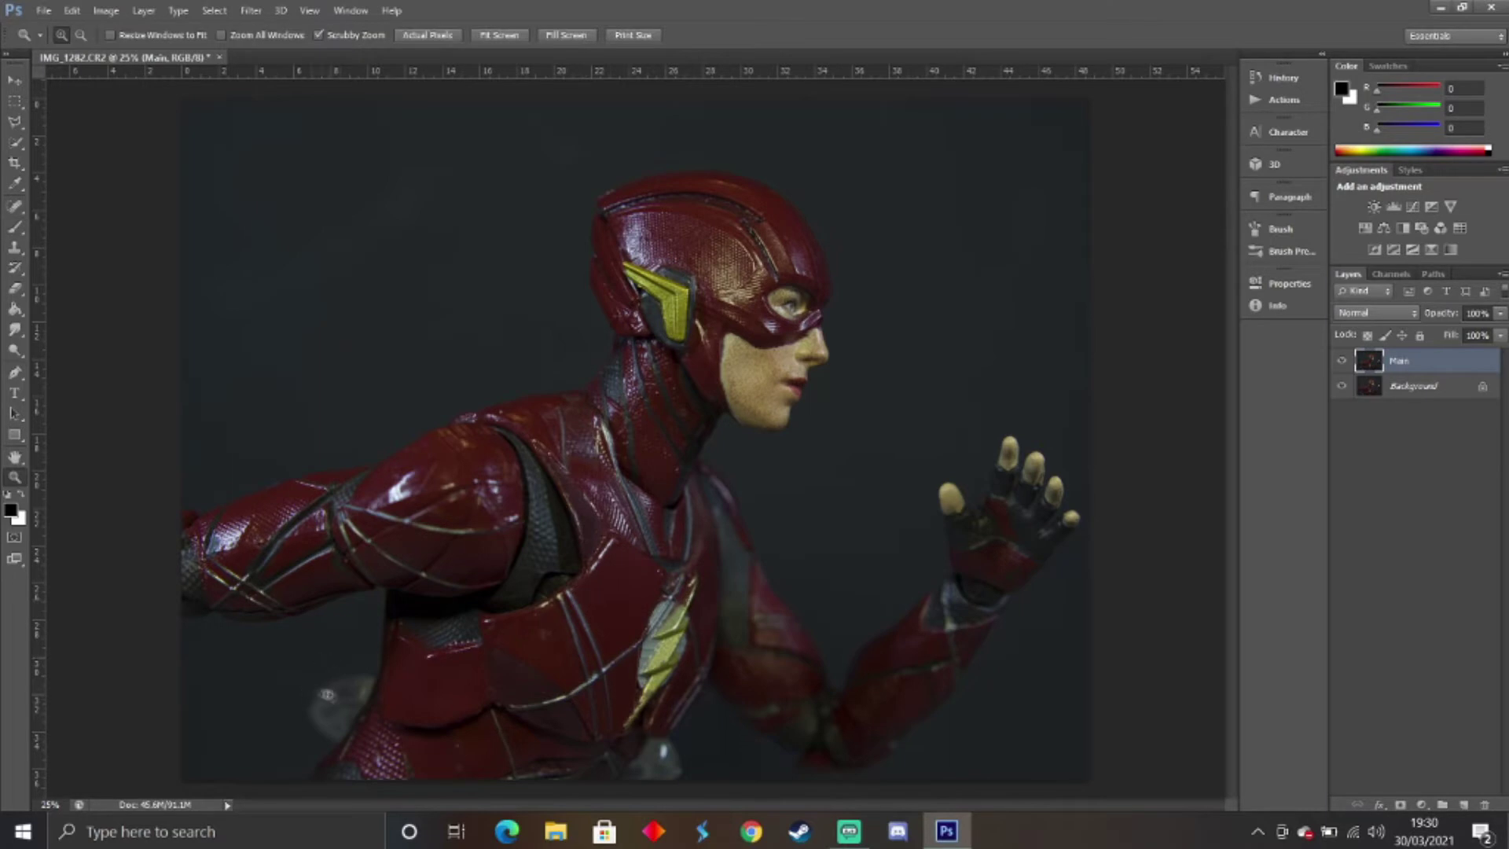
click(338, 697)
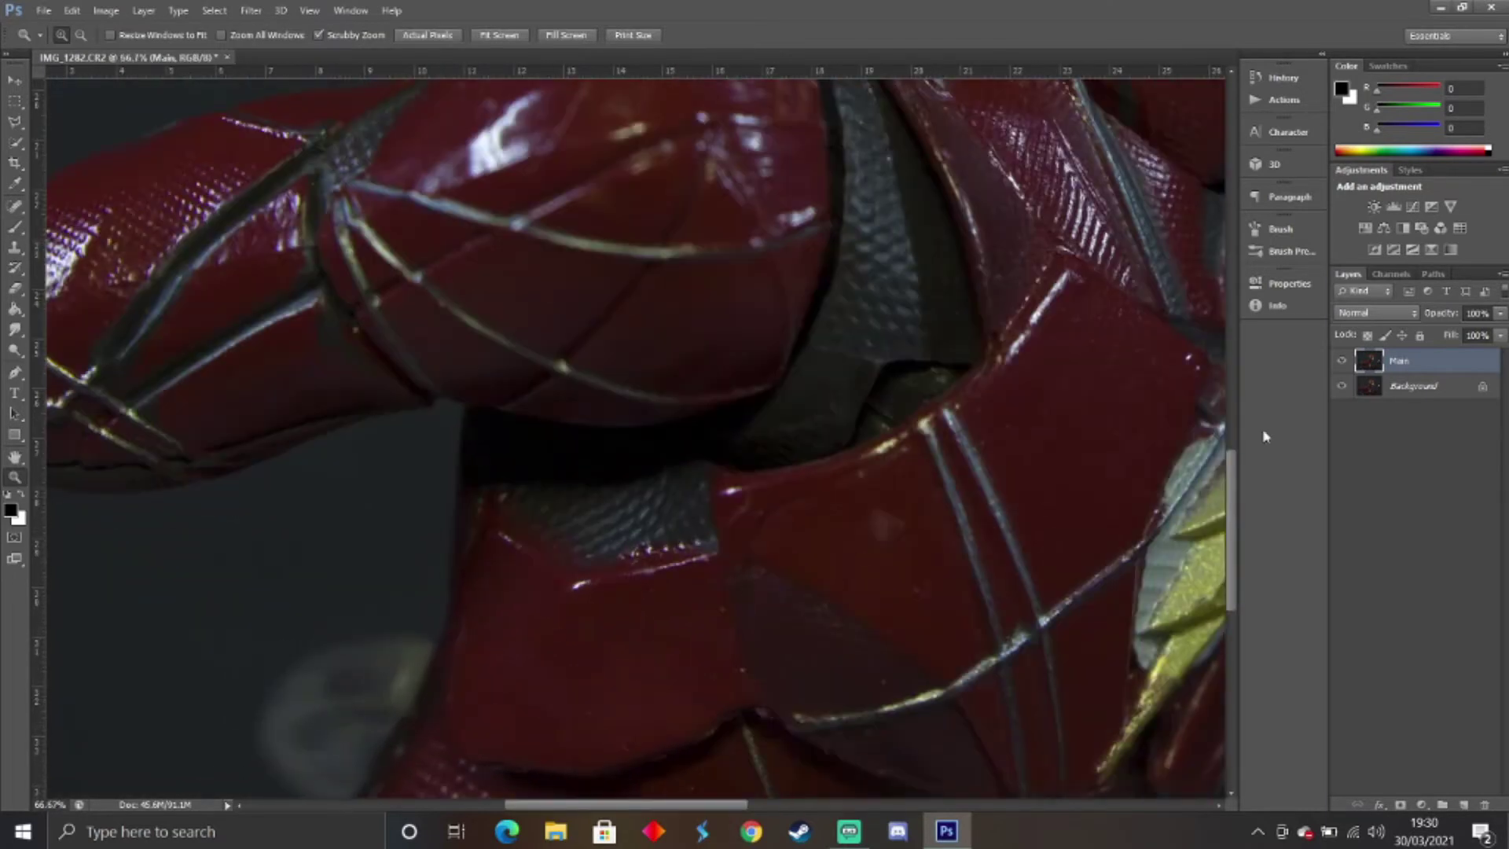
drag(1230, 523, 1231, 570)
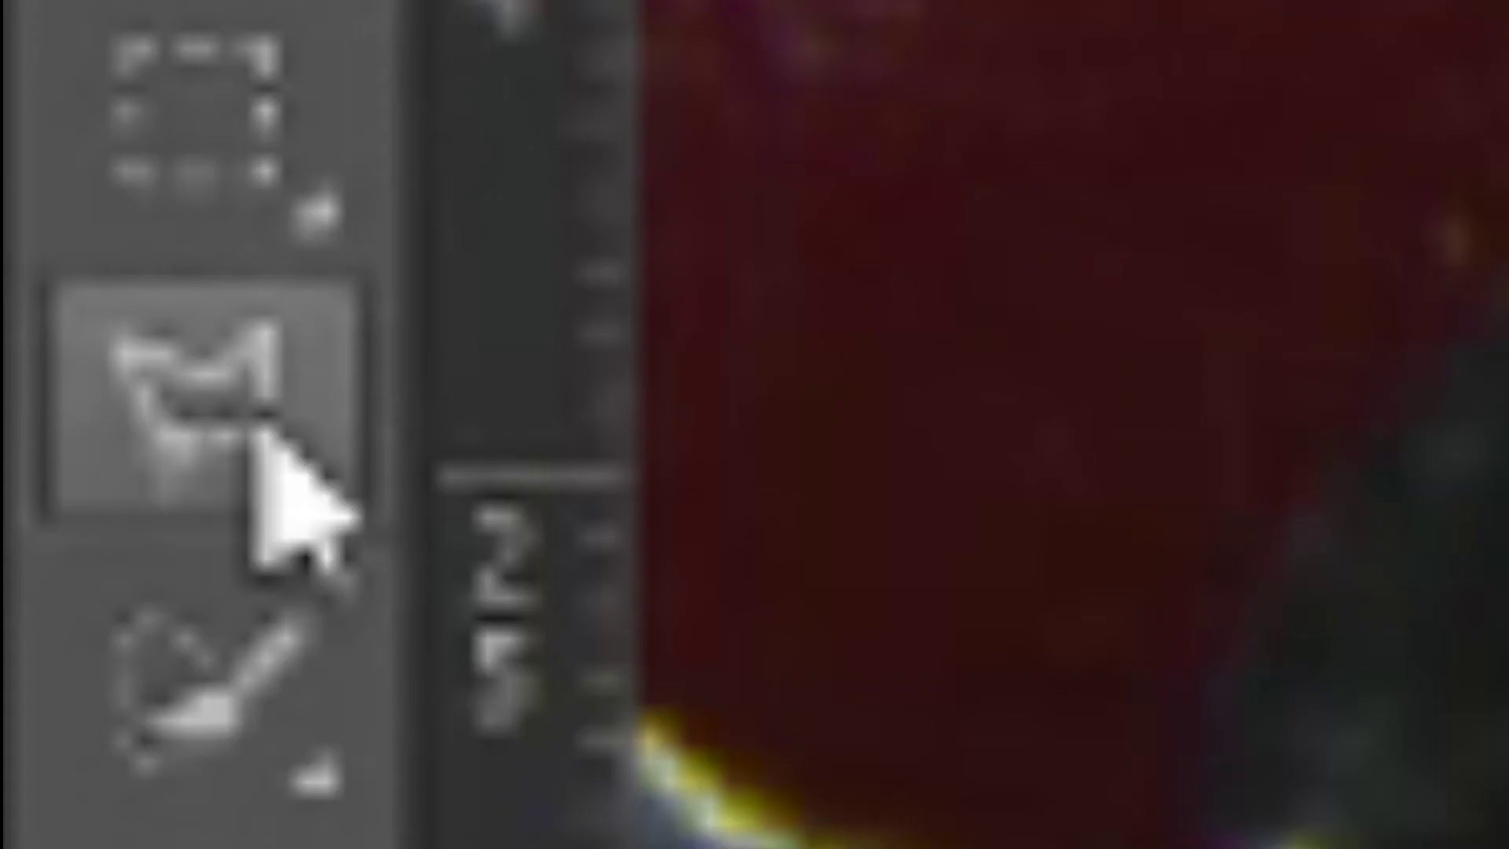
click(254, 429)
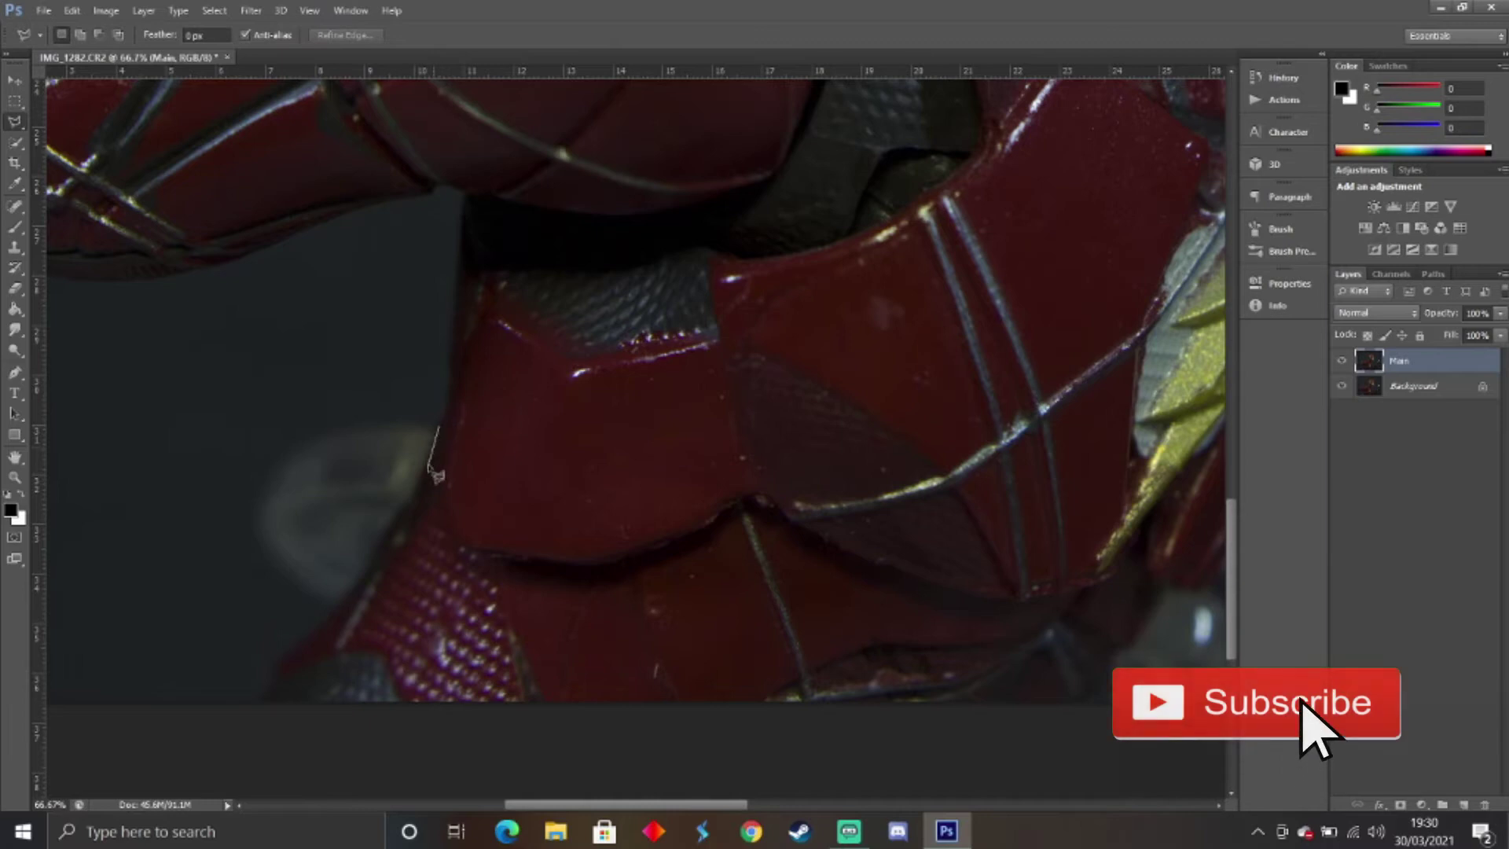
click(438, 426)
mouse_move(403, 515)
mouse_down()
mouse_move(334, 614)
mouse_move(267, 593)
mouse_move(215, 432)
mouse_move(411, 381)
mouse_move(430, 407)
mouse_up()
Fill the selected blob with Content-Aware fill, then deselect.
right_click(363, 470)
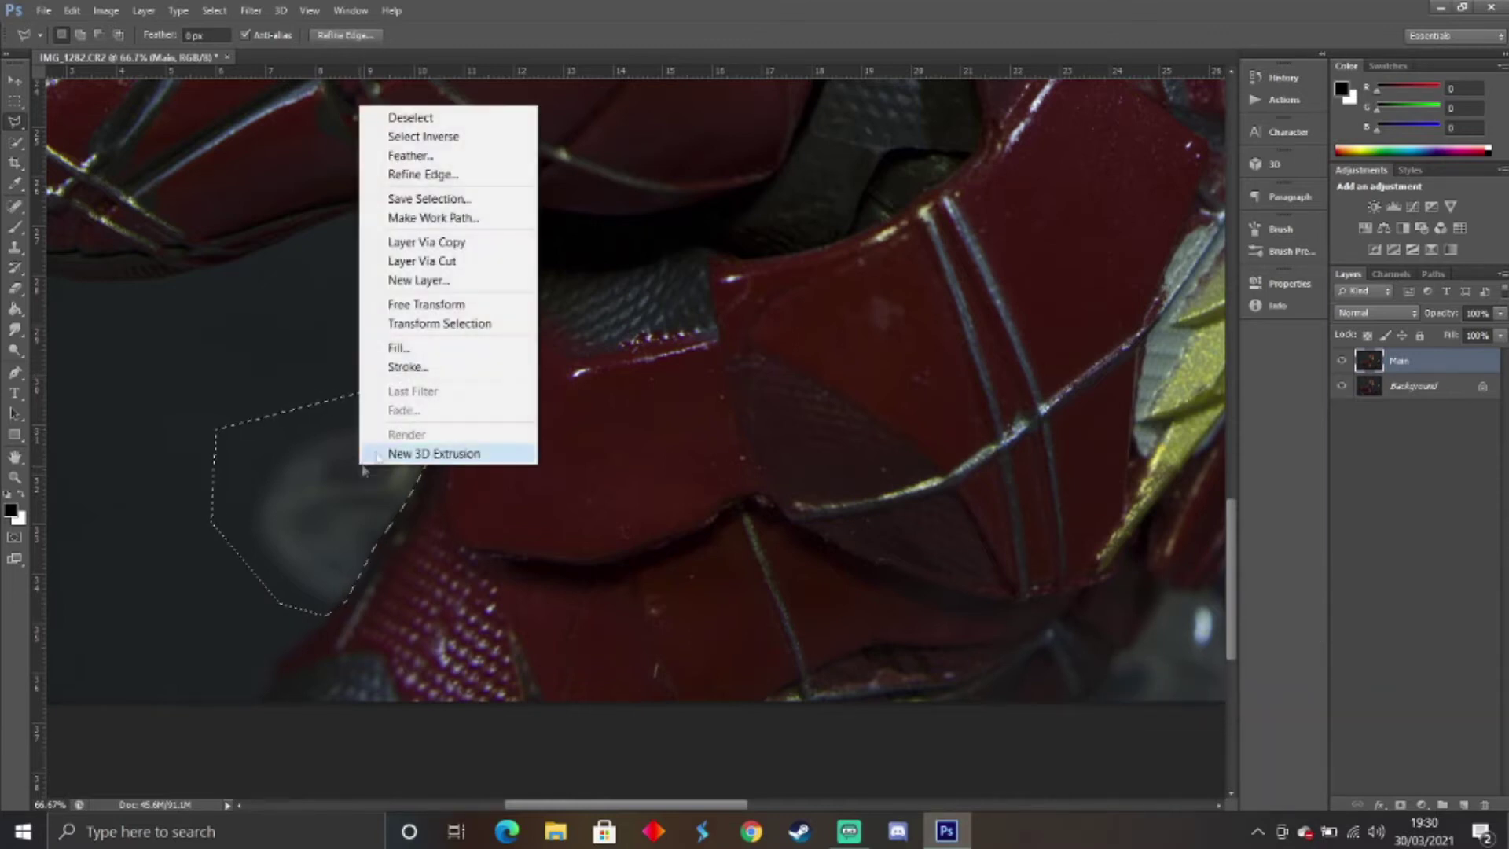
click(458, 347)
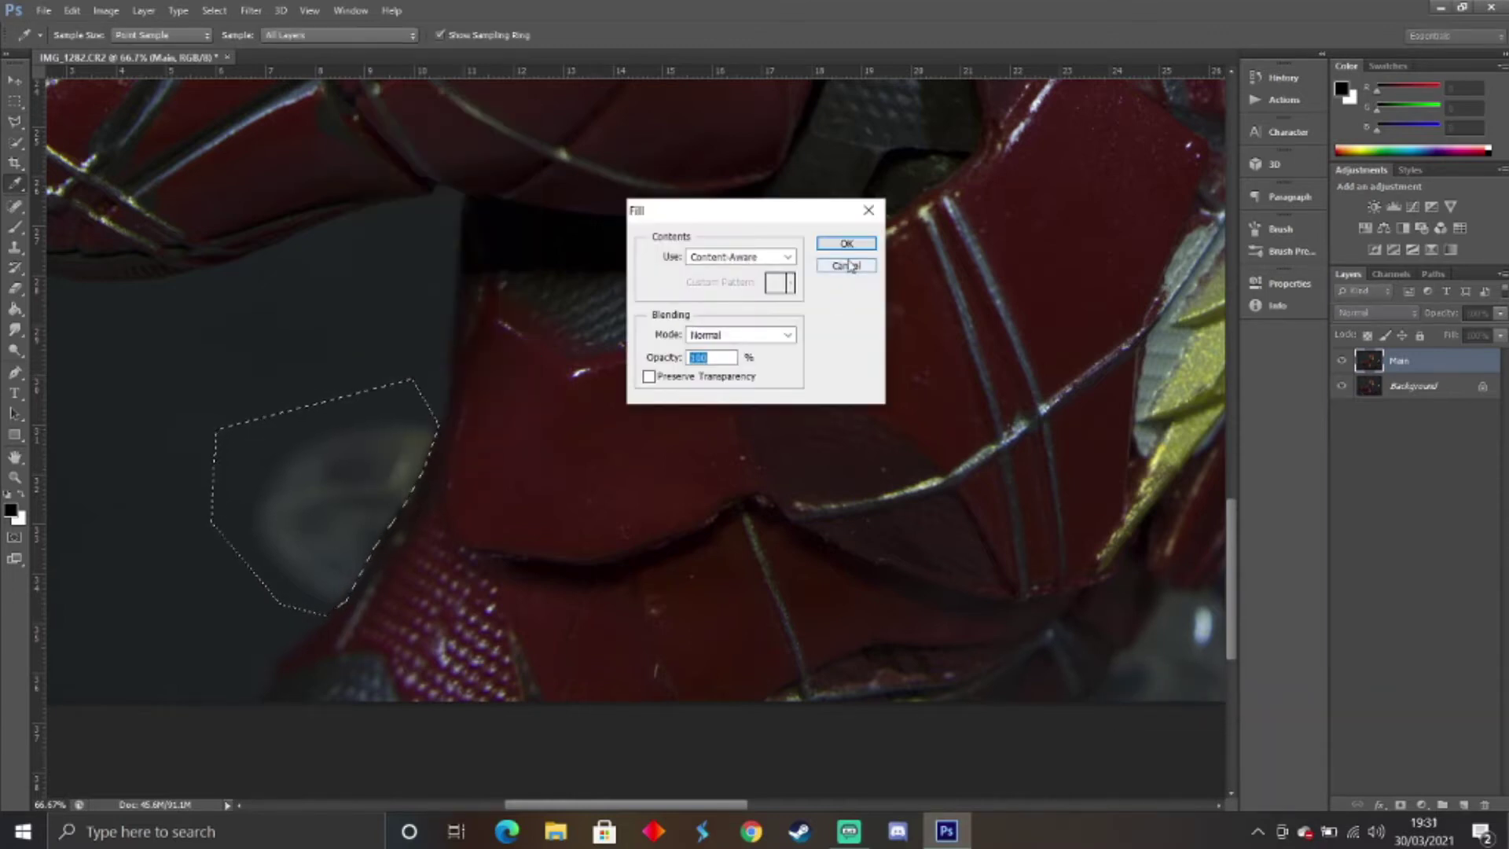
click(786, 257)
click(787, 258)
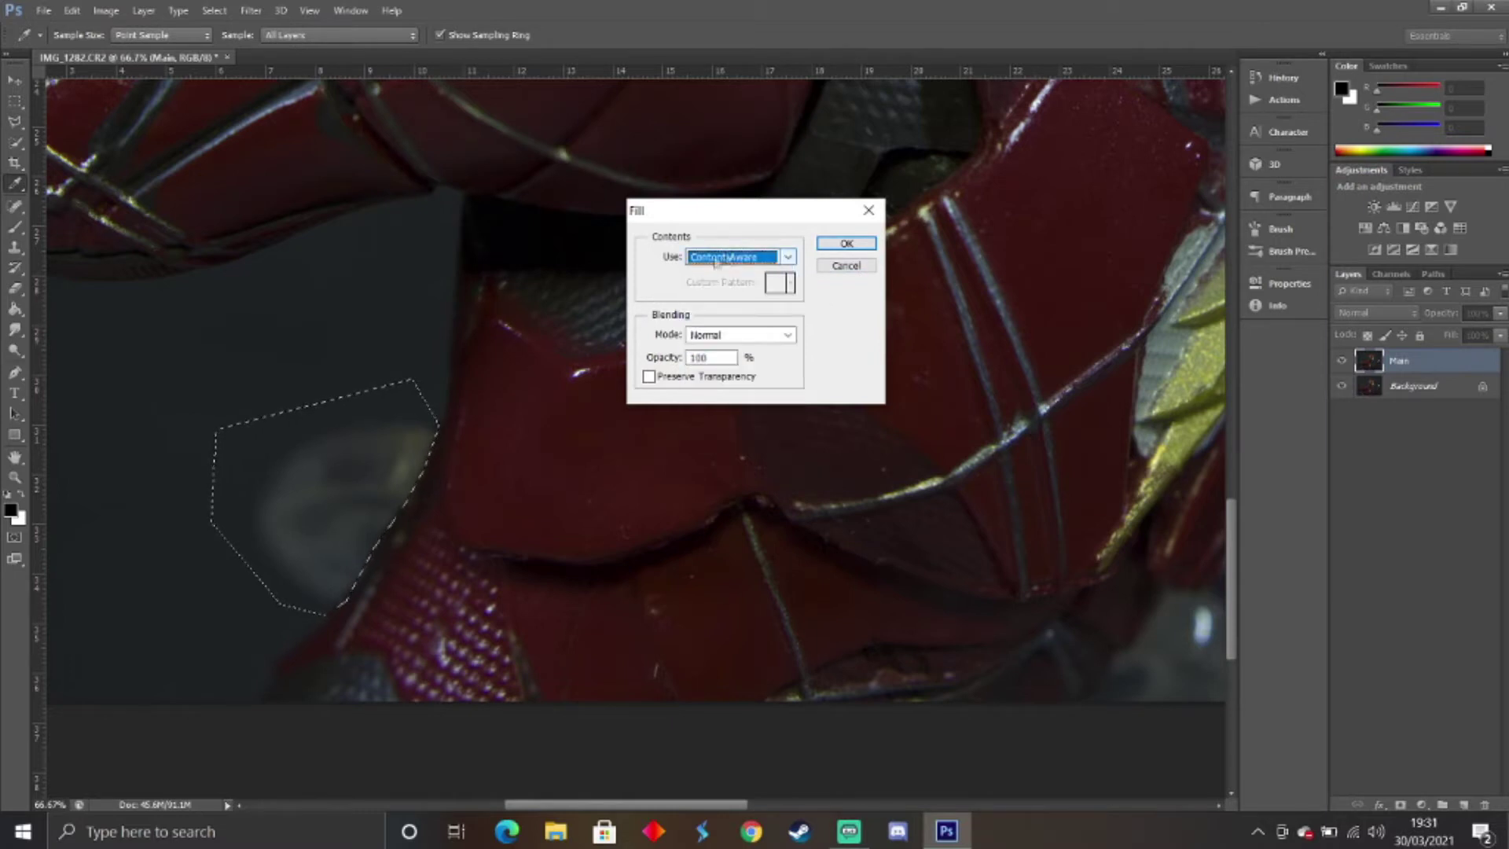
click(846, 242)
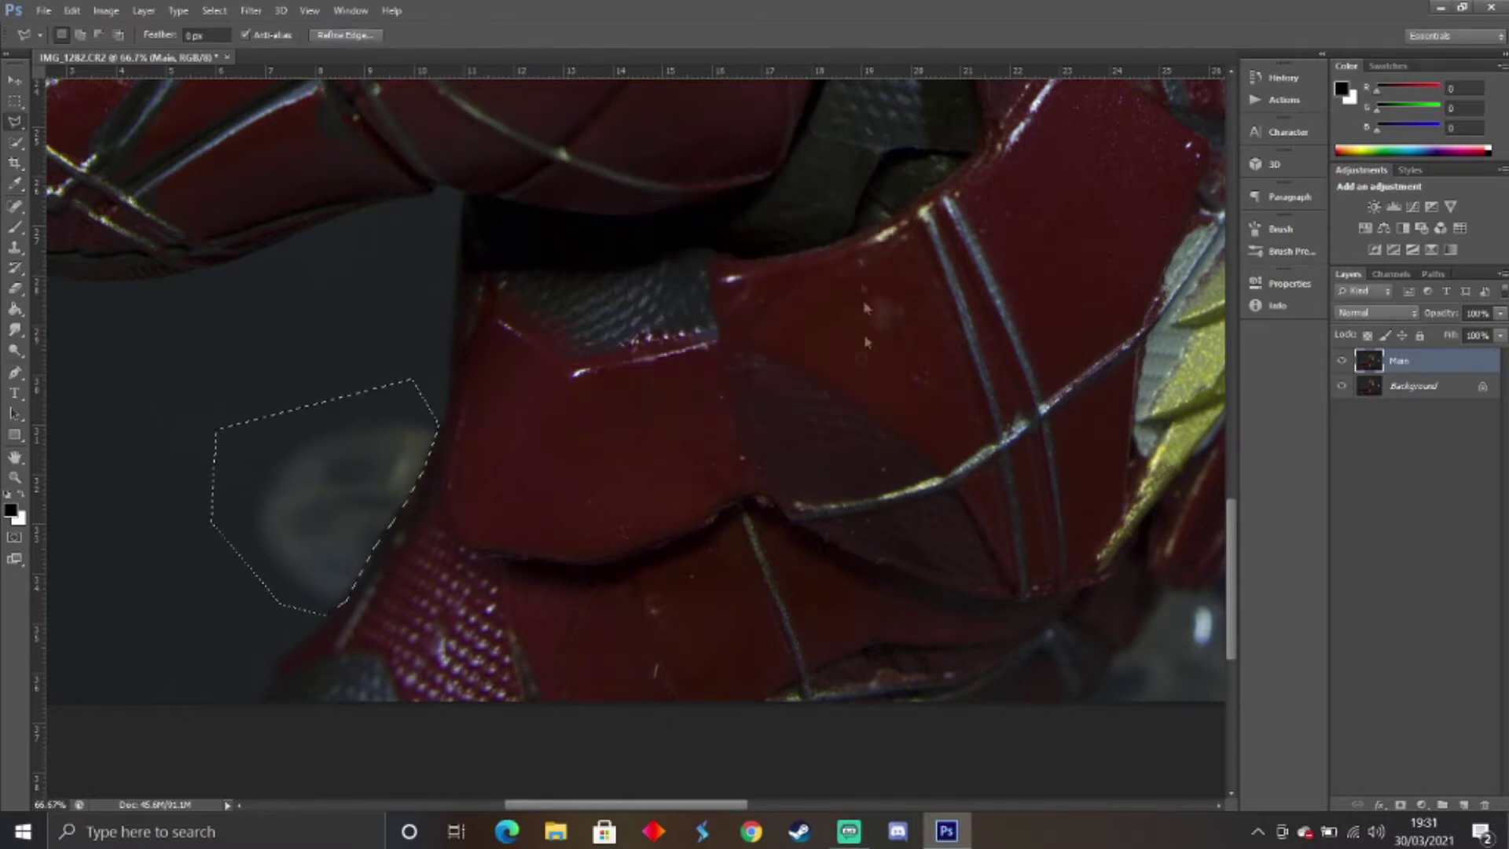
right_click(861, 386)
click(896, 398)
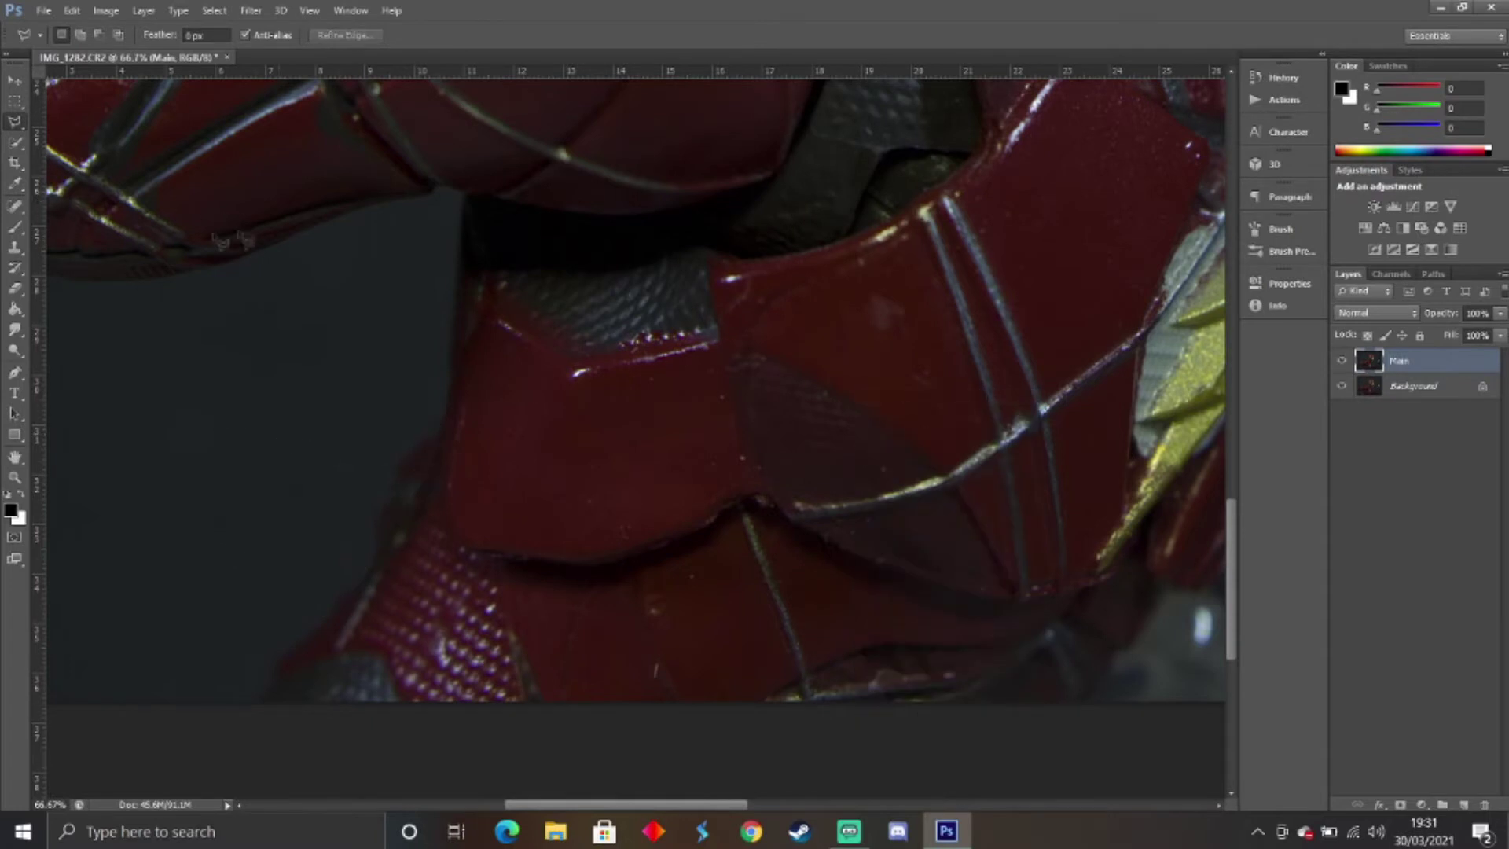
Outline the clear stand piece below the chest emblem with a polygonal selection.
drag(541, 807, 658, 807)
click(617, 591)
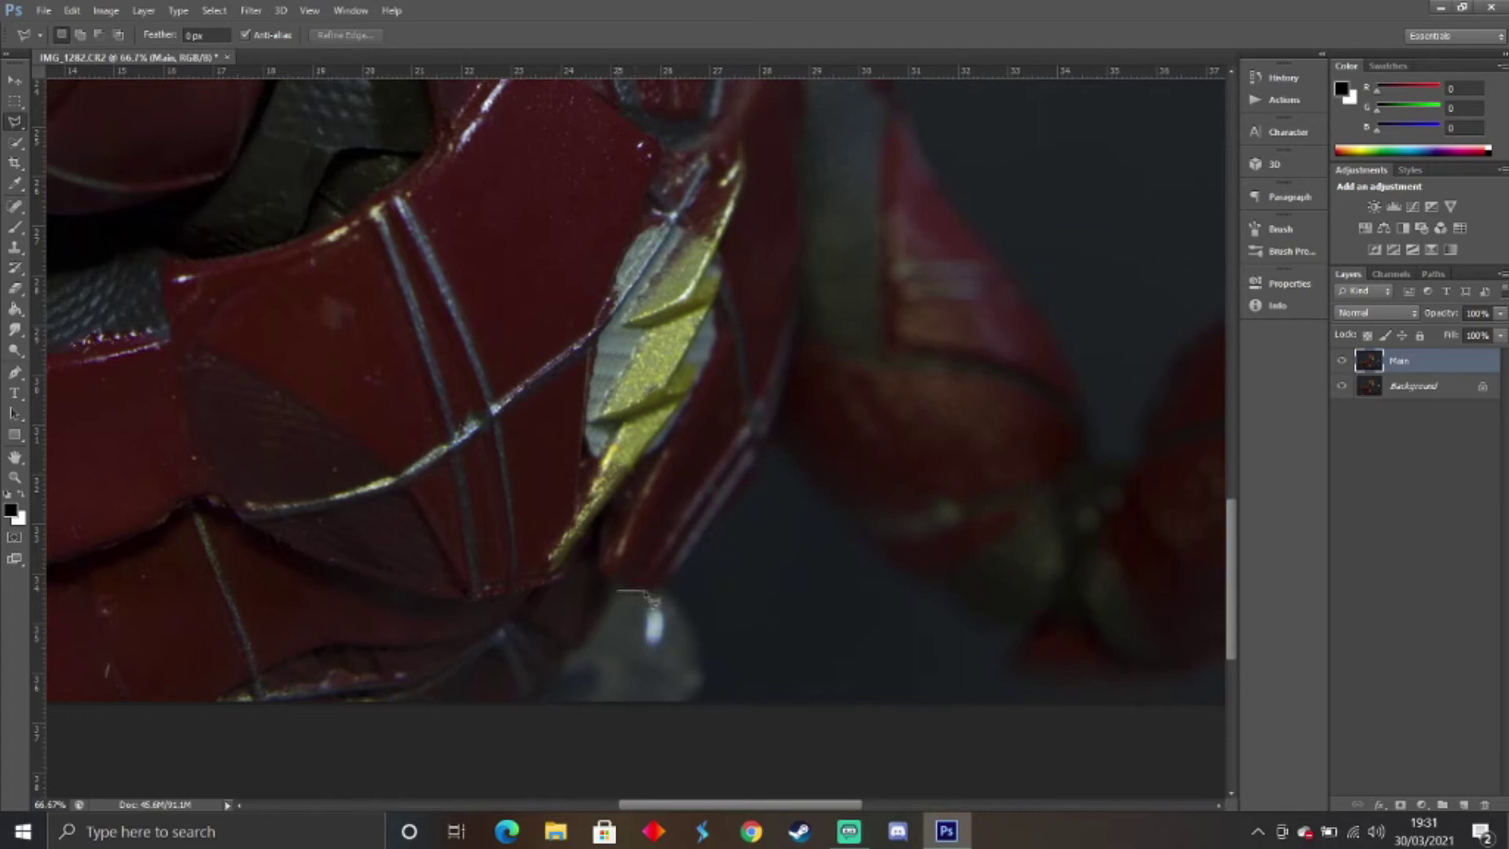
click(674, 589)
click(711, 628)
click(715, 706)
click(537, 731)
double_click(574, 659)
Content-Aware fill the stand piece selection.
right_click(620, 656)
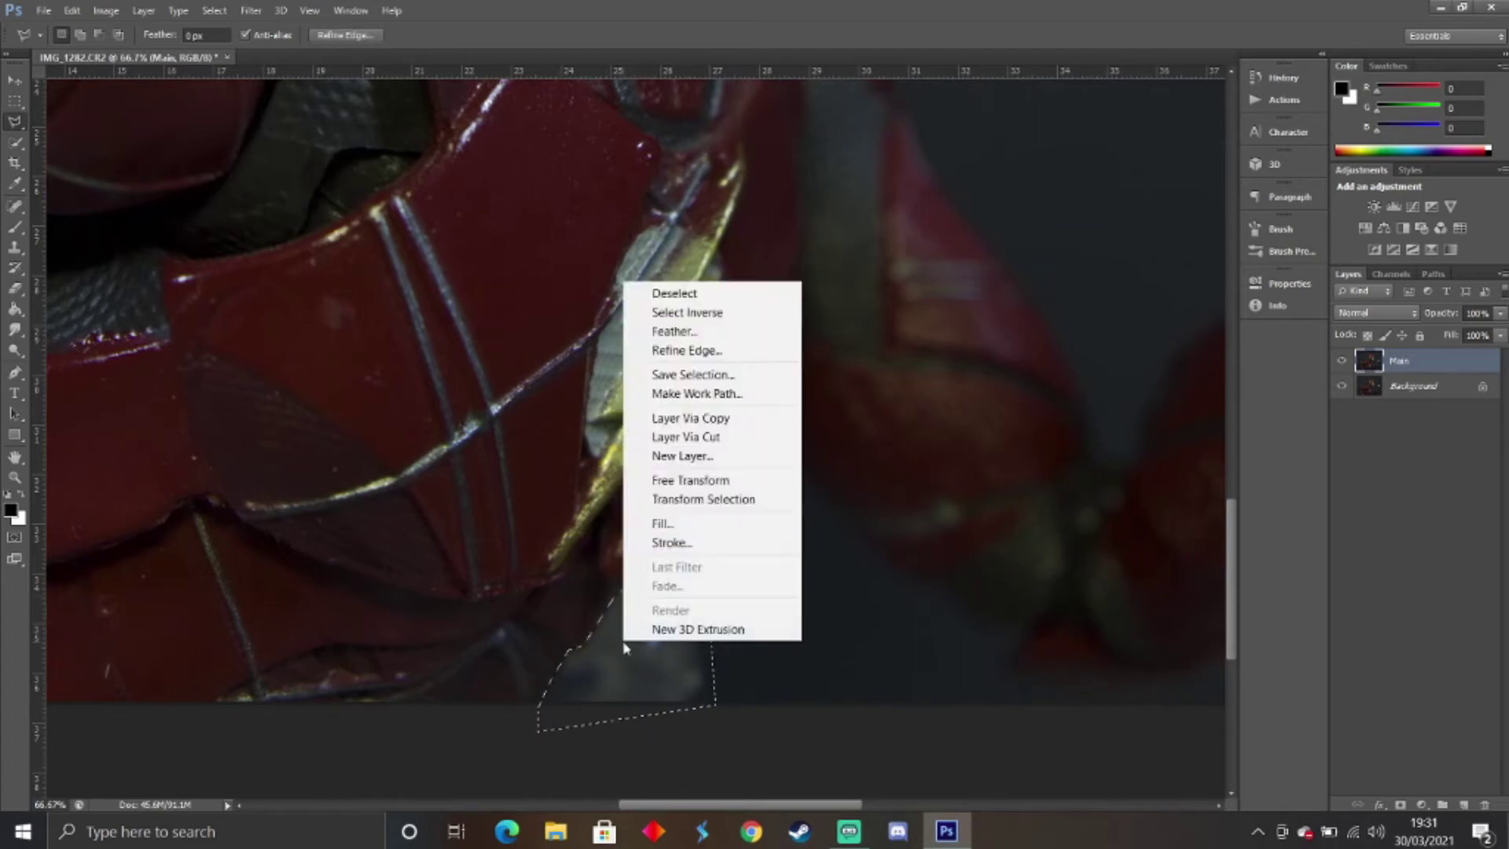
click(657, 550)
key(Return)
key(ctrl+d)
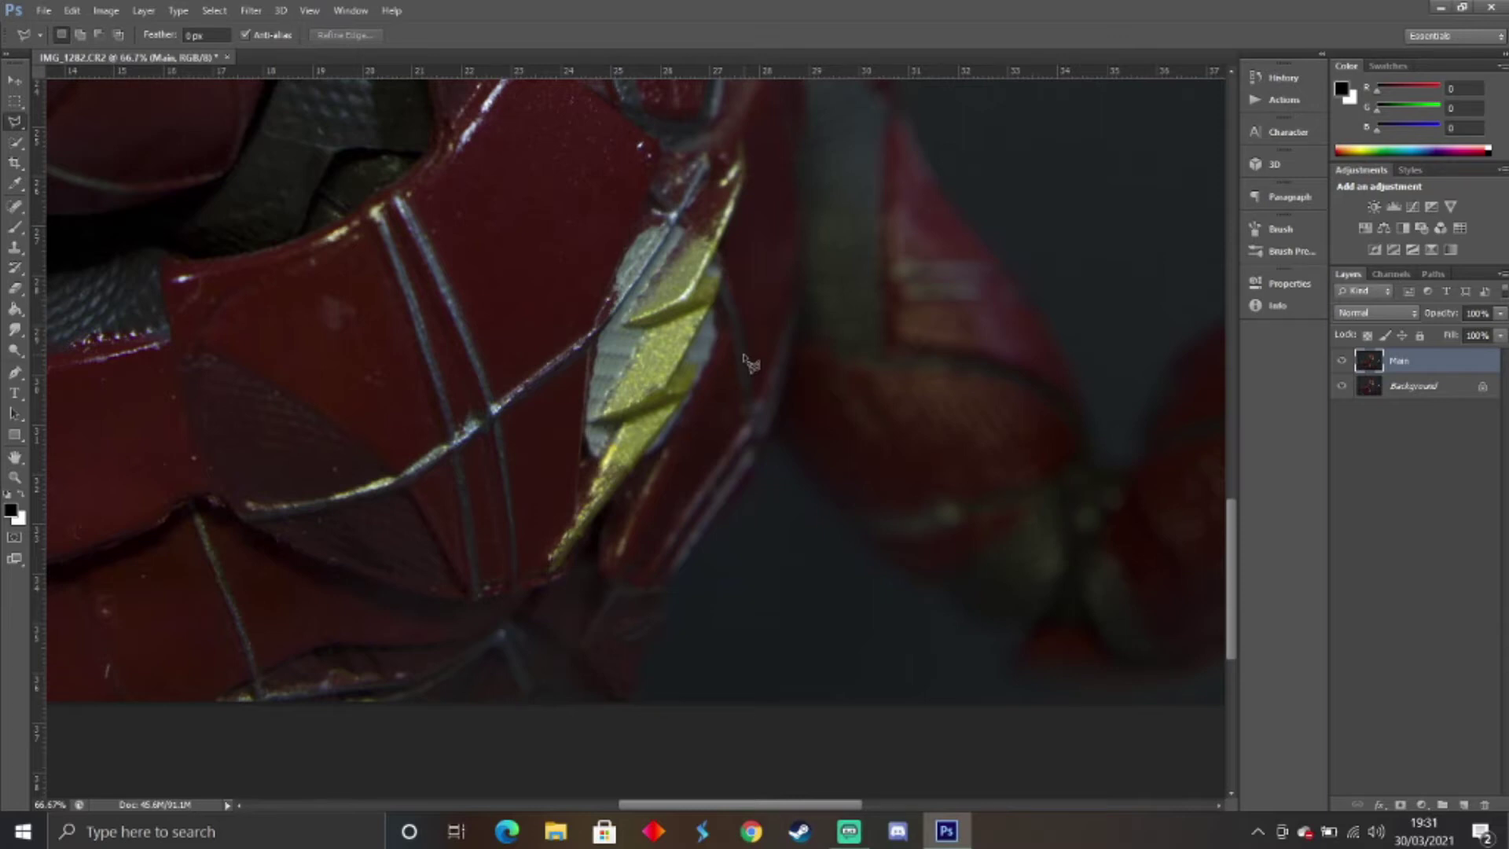
key(ctrl+z)
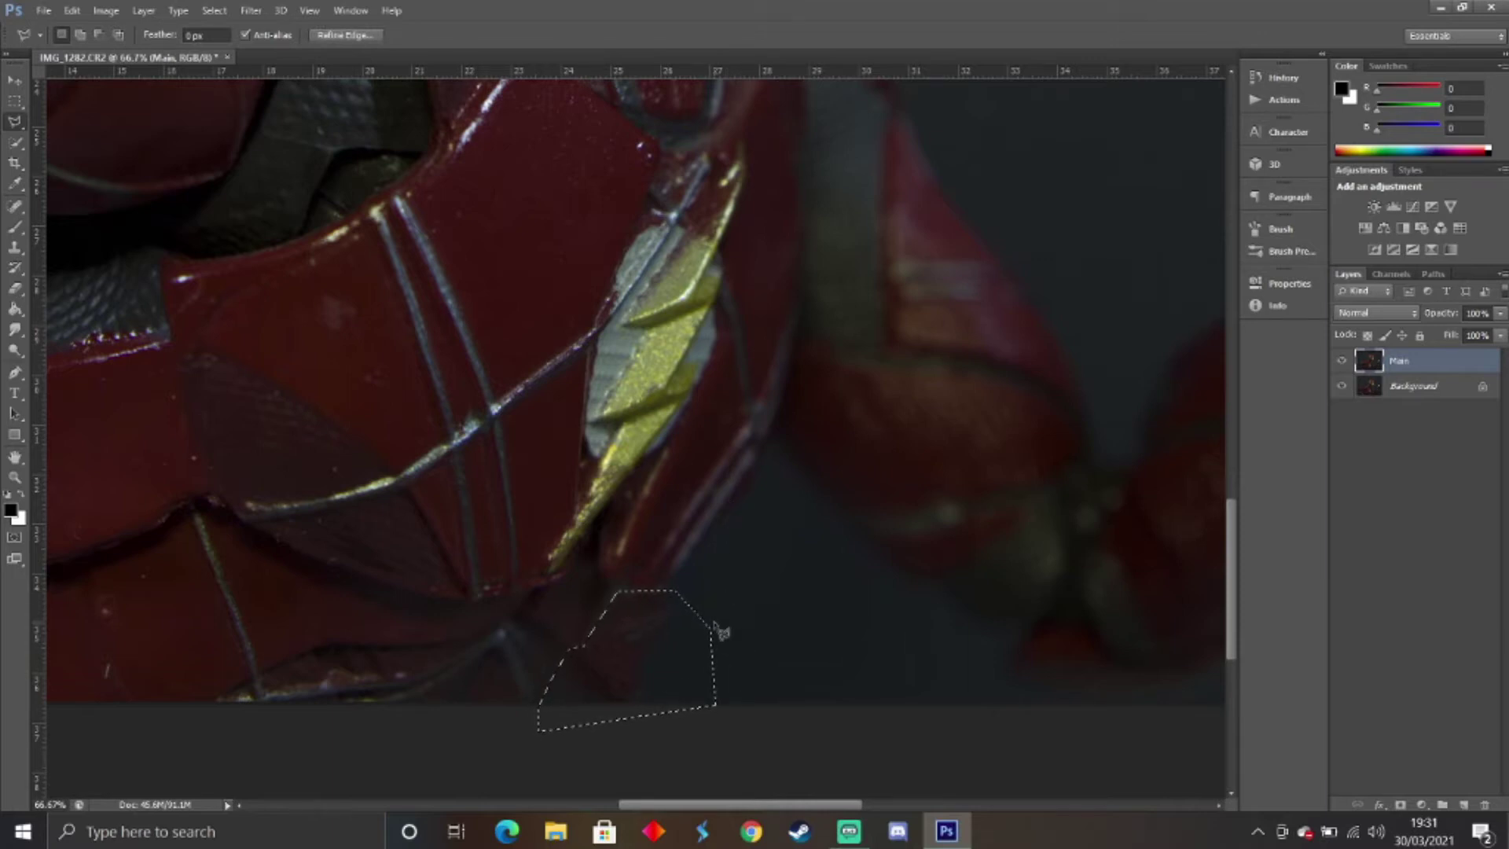
Clone dark background over the leftover patch, deselect, and fit the photo on screen.
click(14, 247)
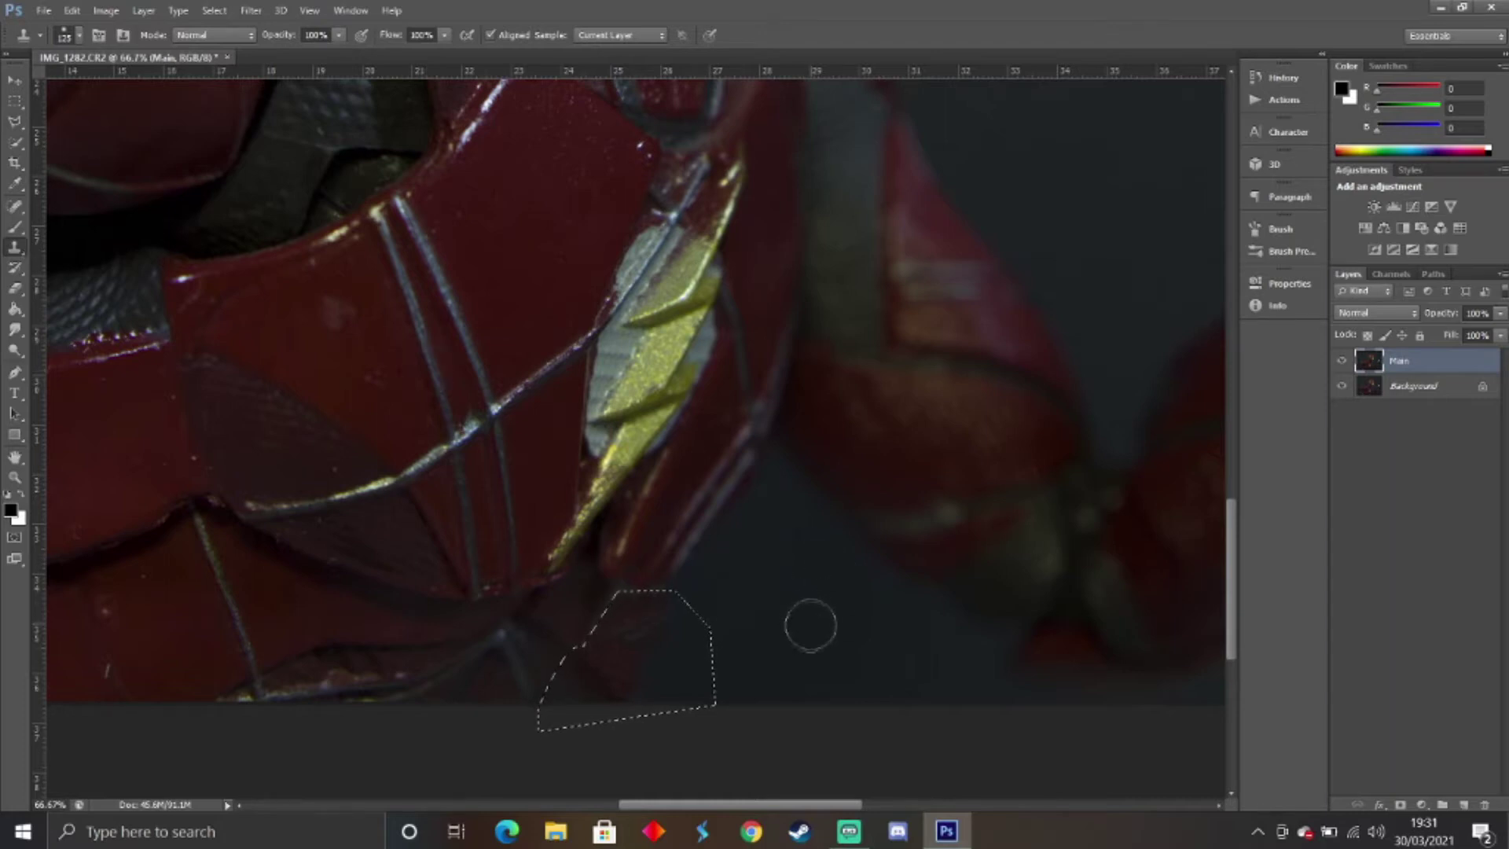
mouse_move(667, 629)
mouse_down()
mouse_move(612, 627)
mouse_move(621, 678)
mouse_move(567, 693)
mouse_move(569, 726)
mouse_move(669, 634)
mouse_move(628, 679)
mouse_move(526, 738)
mouse_move(625, 631)
mouse_up()
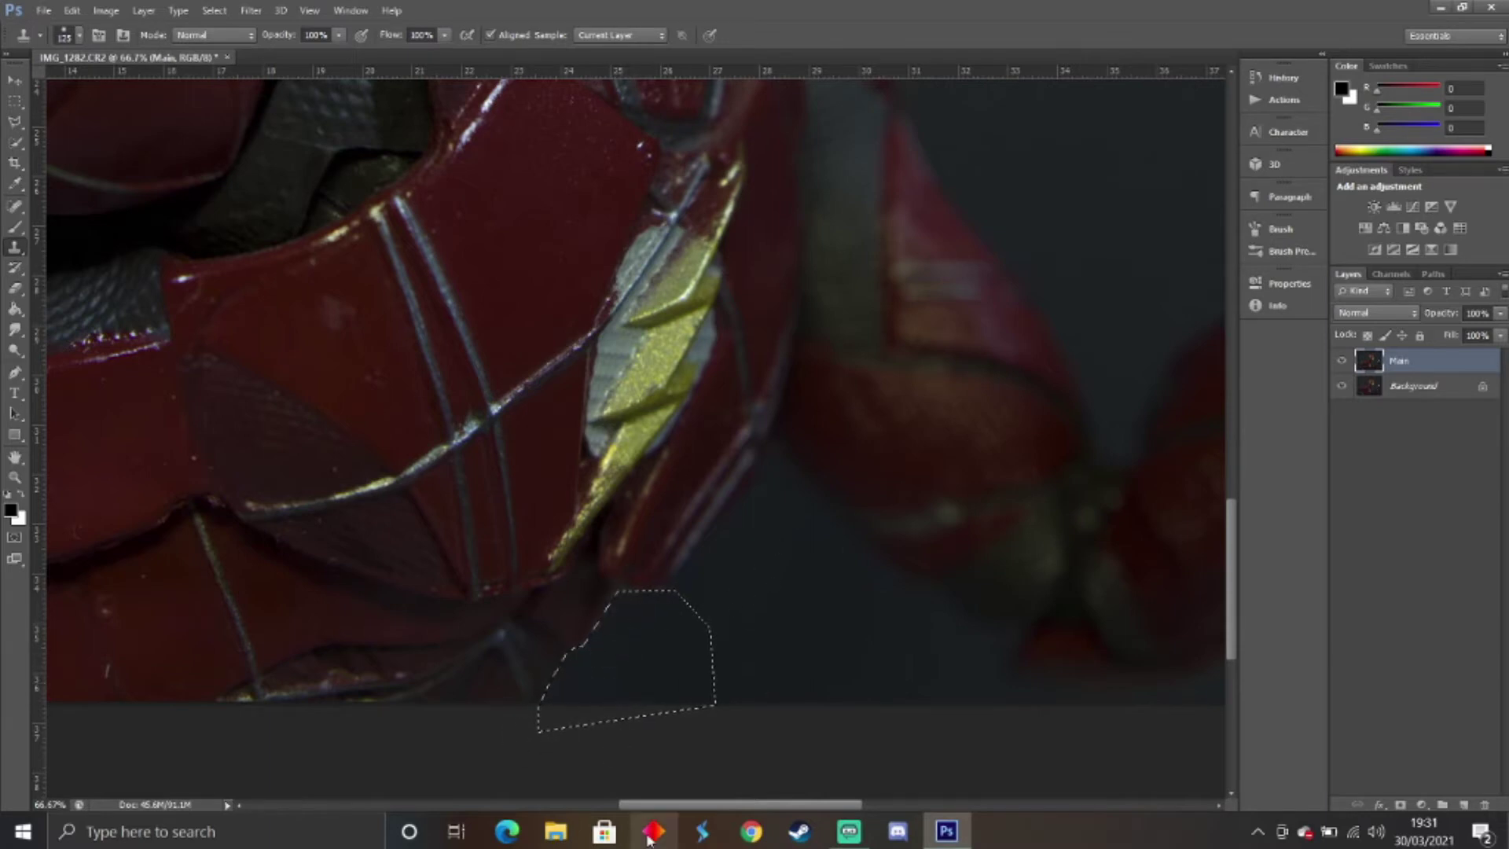
click(15, 121)
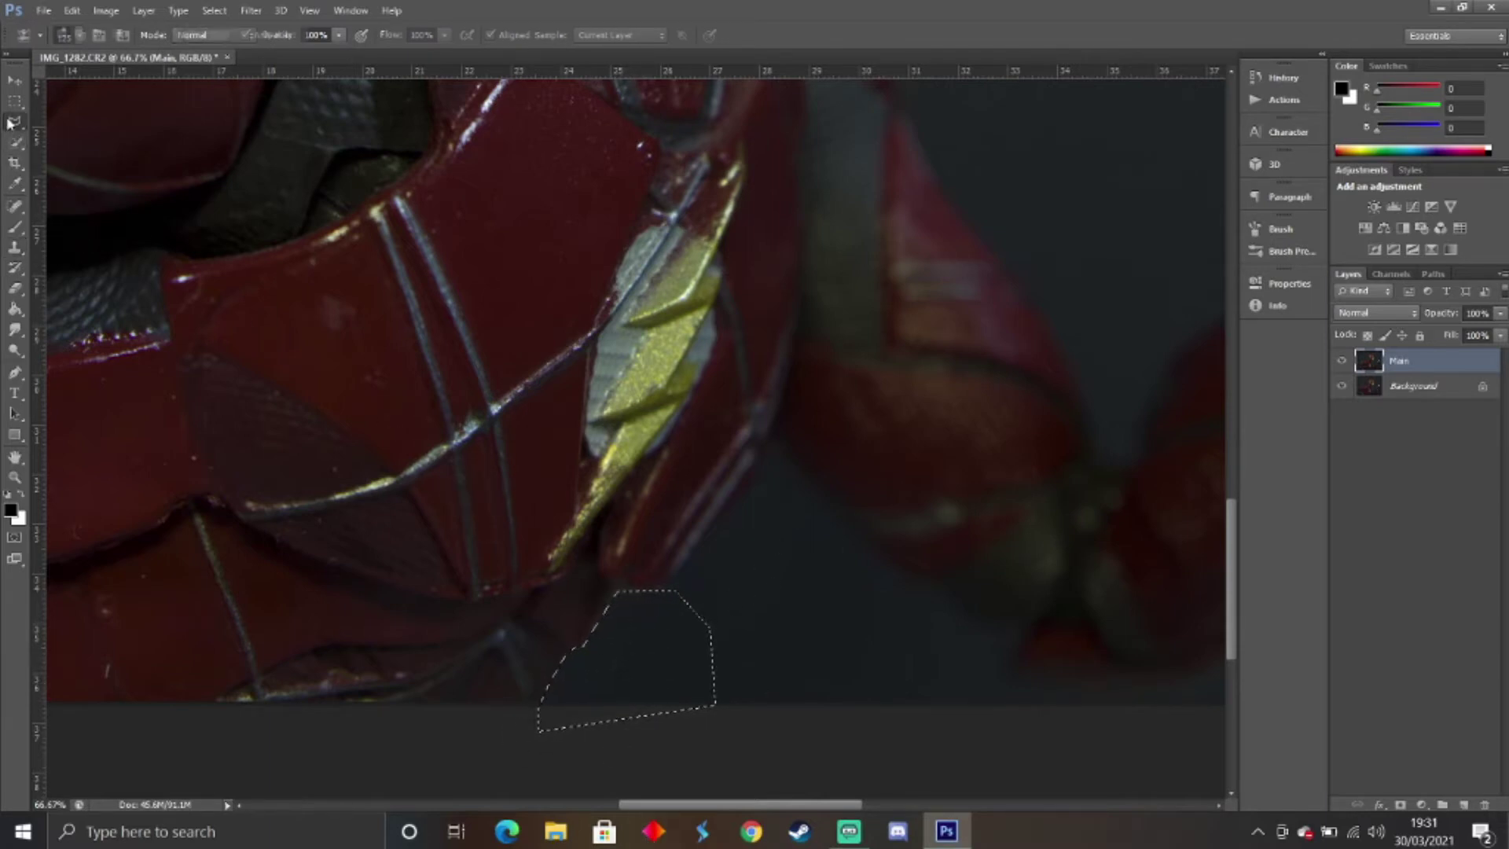
right_click(349, 365)
click(386, 378)
key(z)
right_click(315, 409)
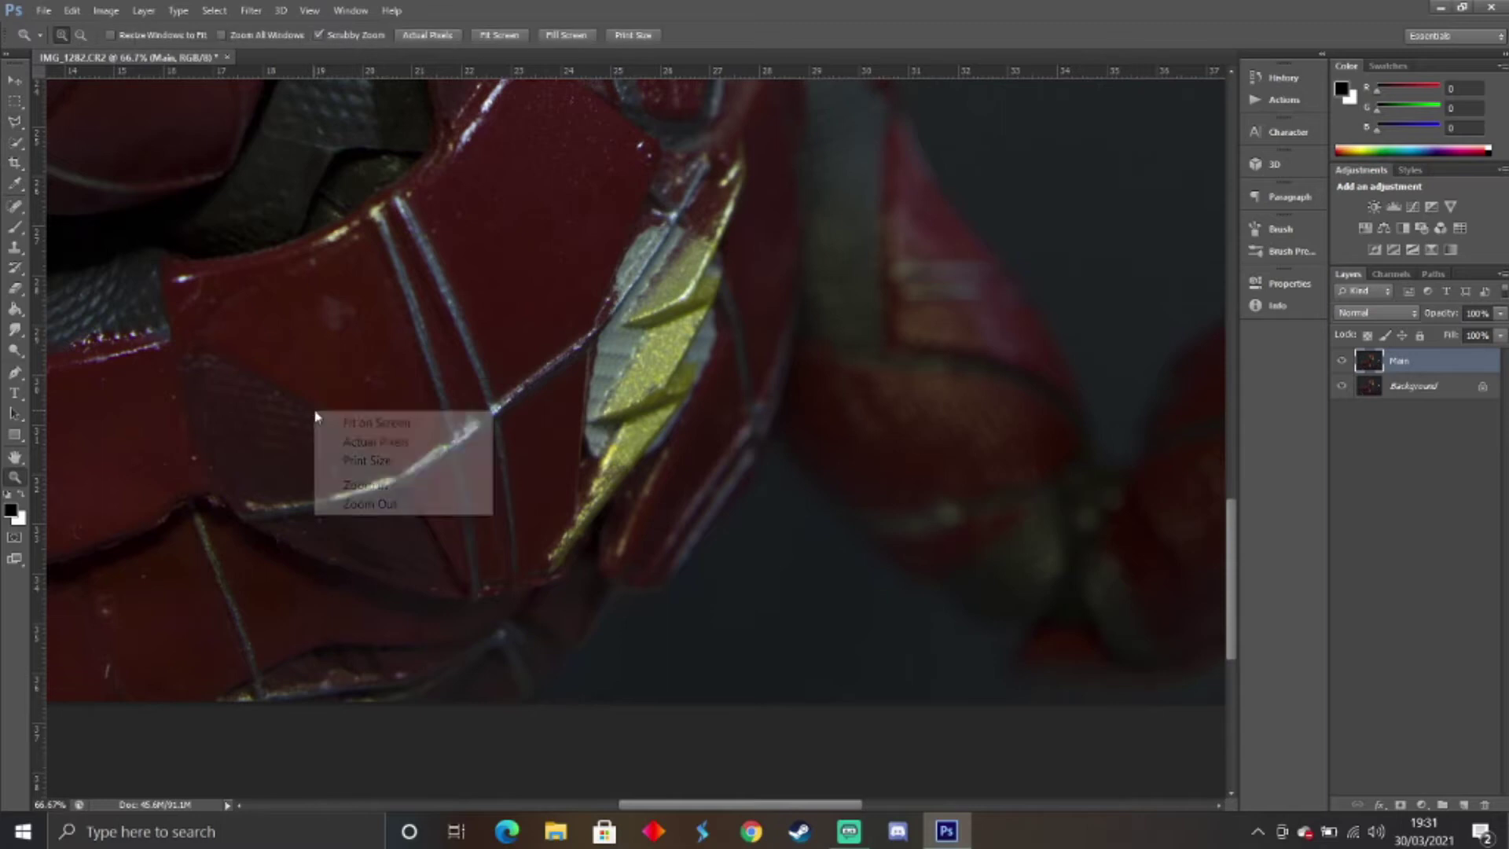
click(334, 423)
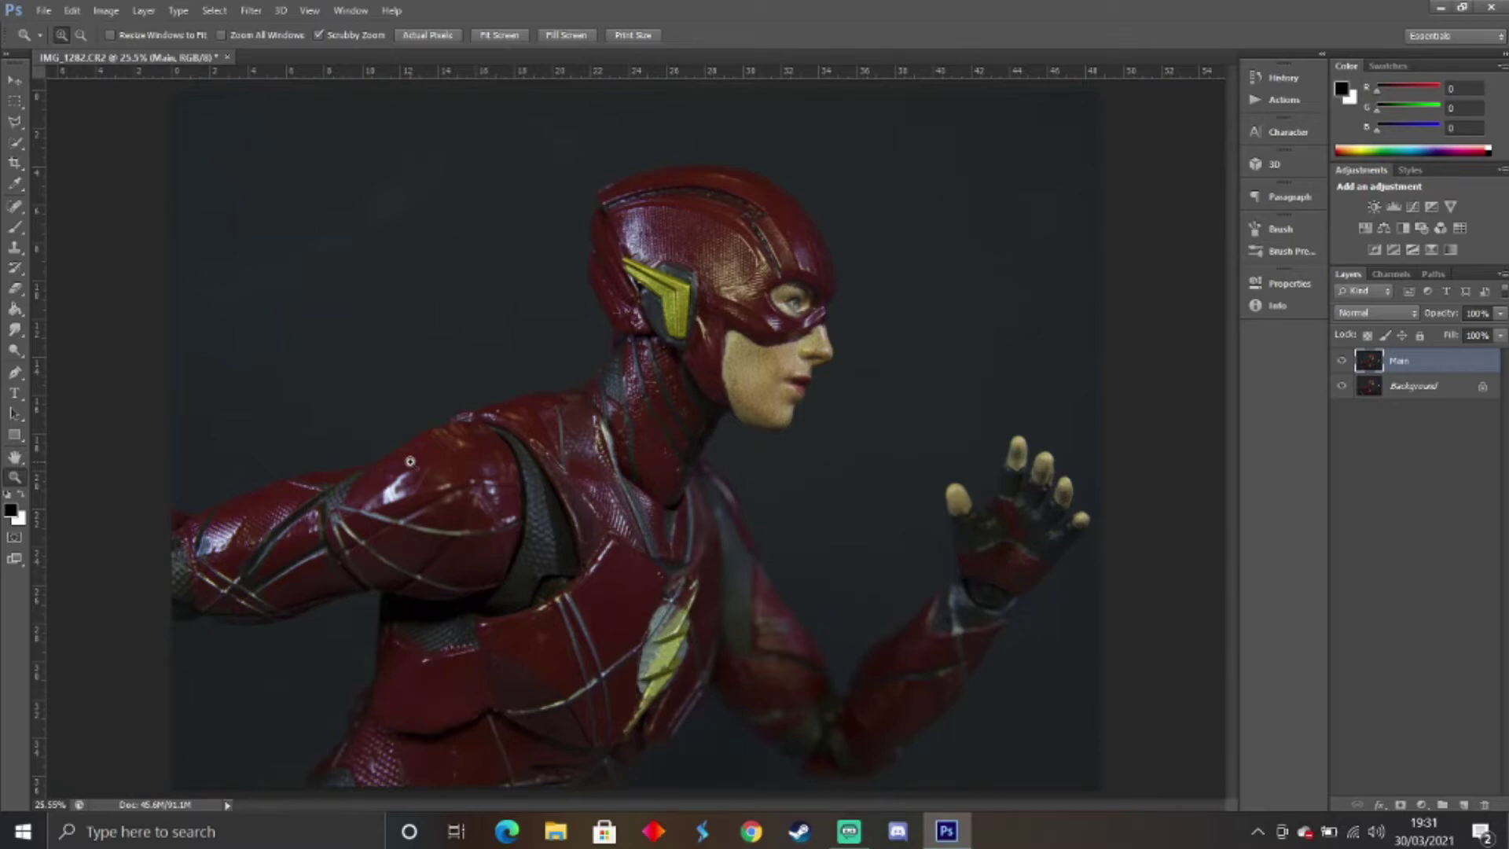
Place the LIGHTNING 9 image file over the figure photo as a new layer.
click(1420, 546)
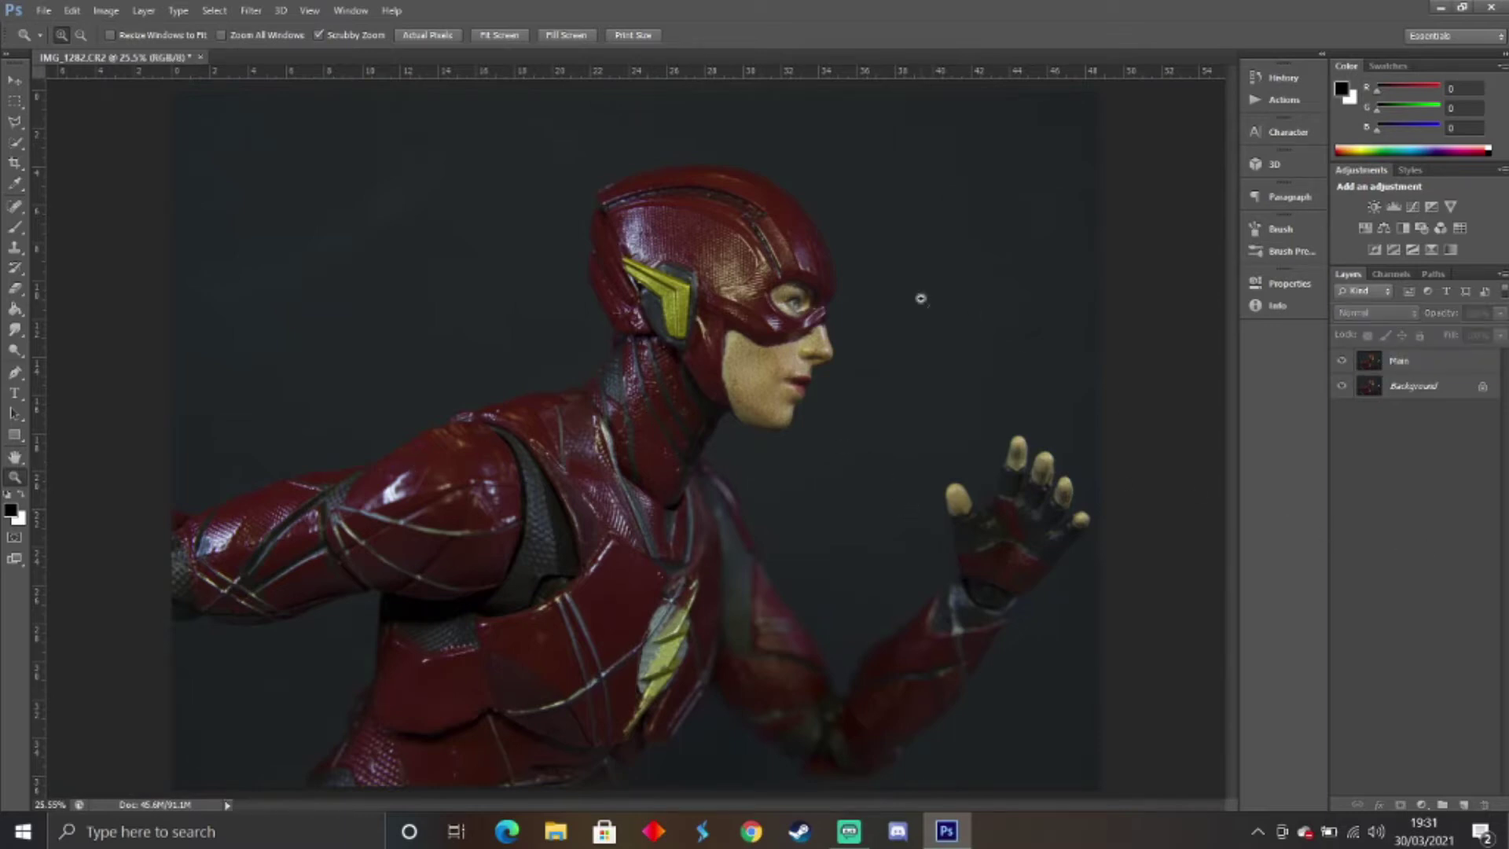
click(43, 10)
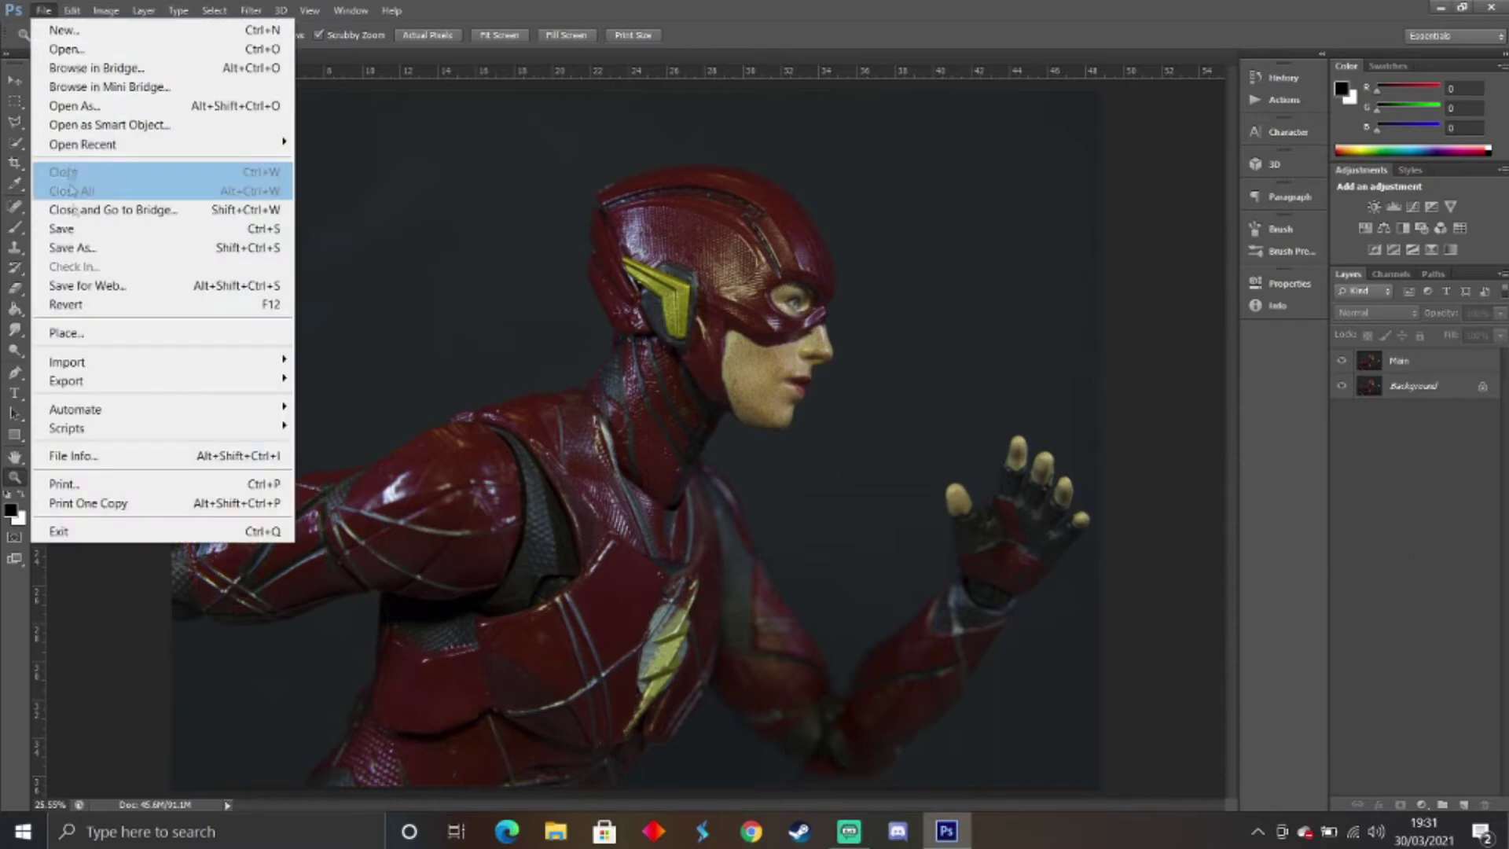
click(70, 333)
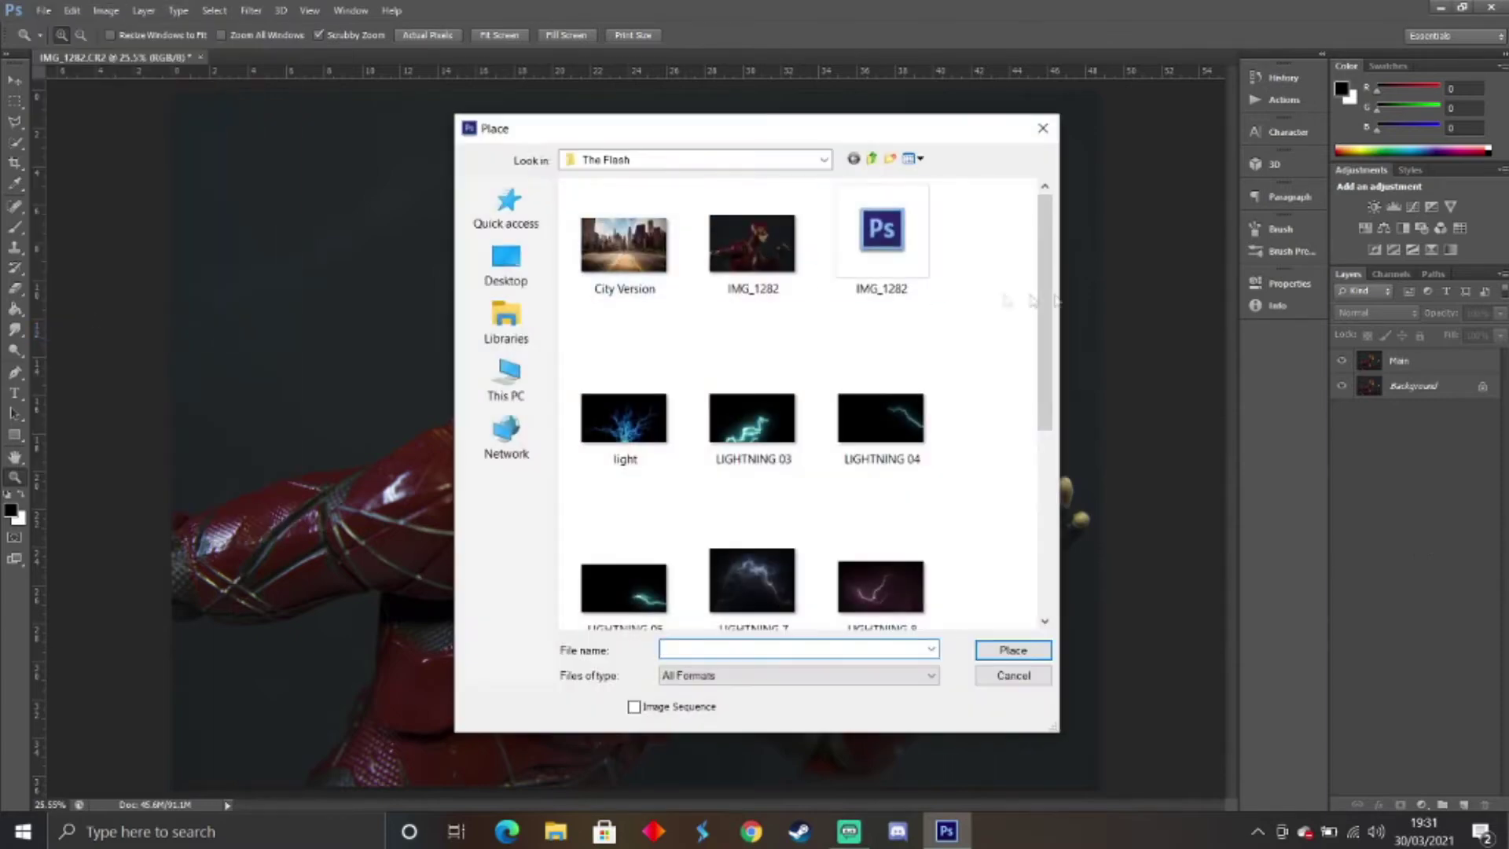
drag(1044, 300, 1031, 393)
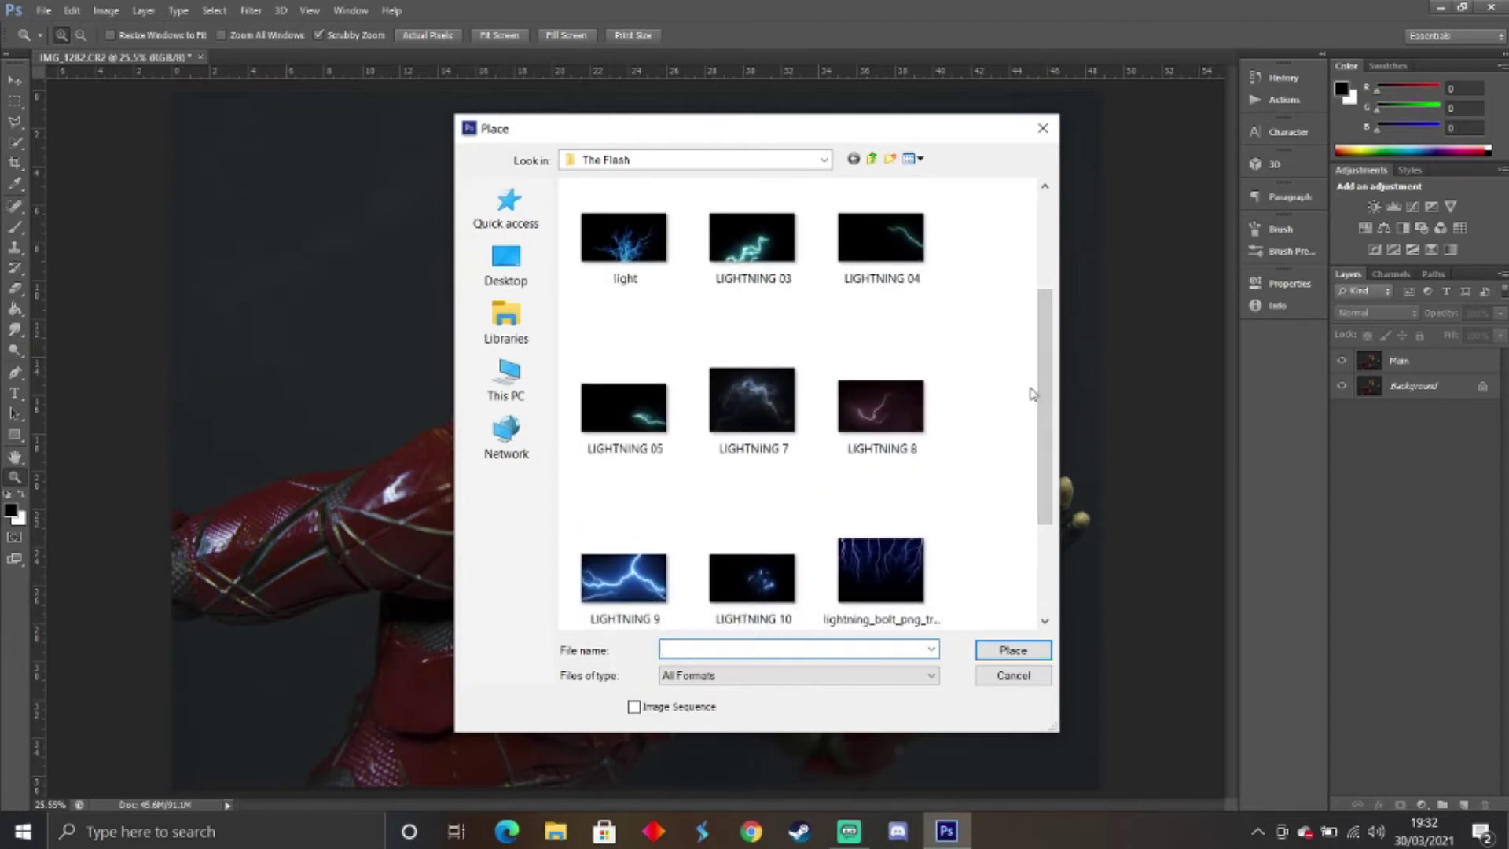
drag(1043, 393, 1043, 399)
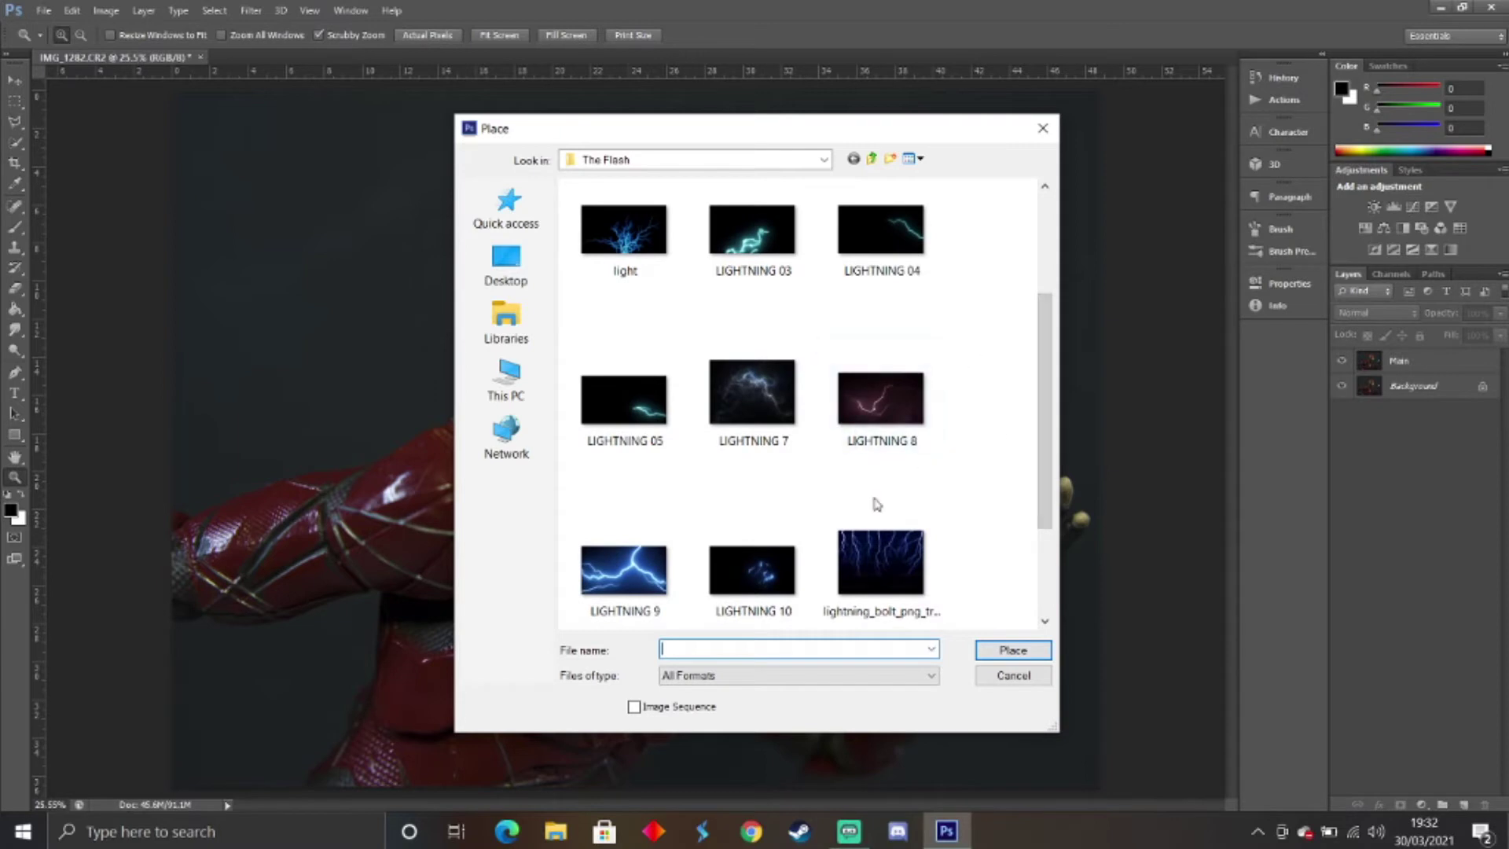
double_click(618, 600)
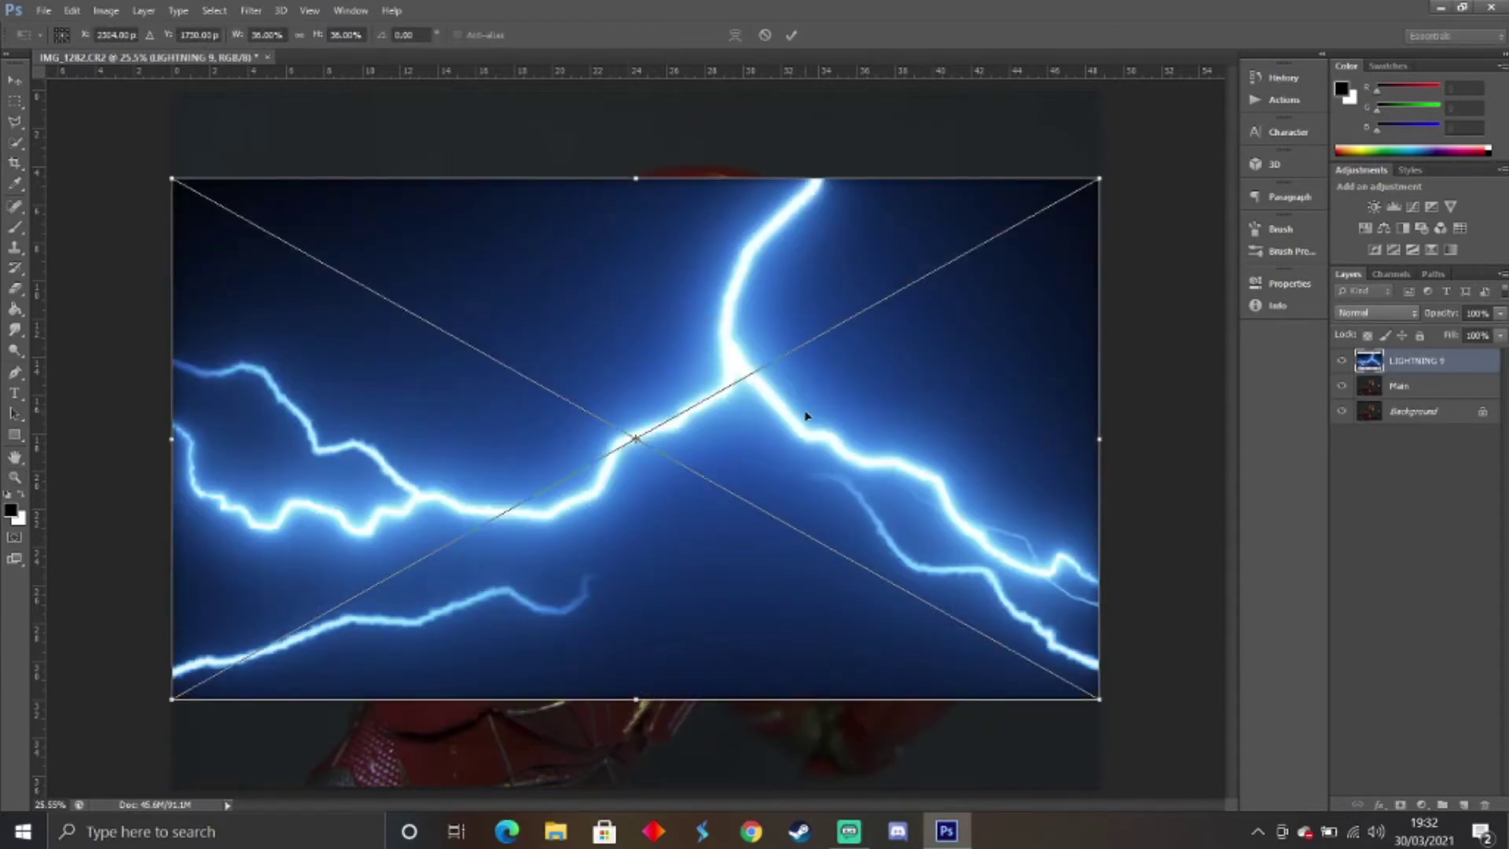
key(z)
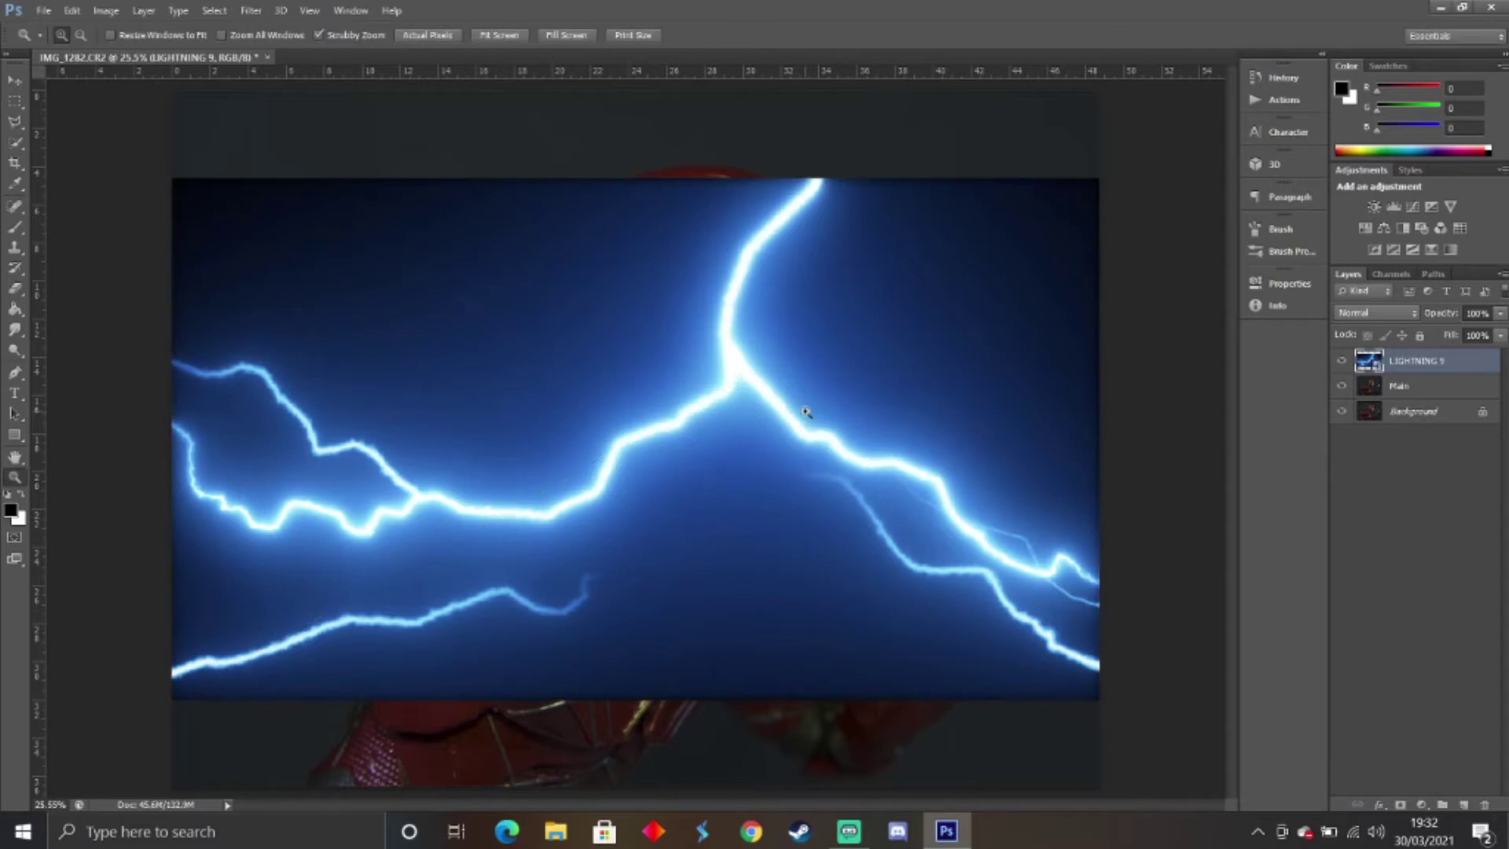
Set the LIGHTNING 9 layer to Screen blending and rasterize it.
click(1373, 314)
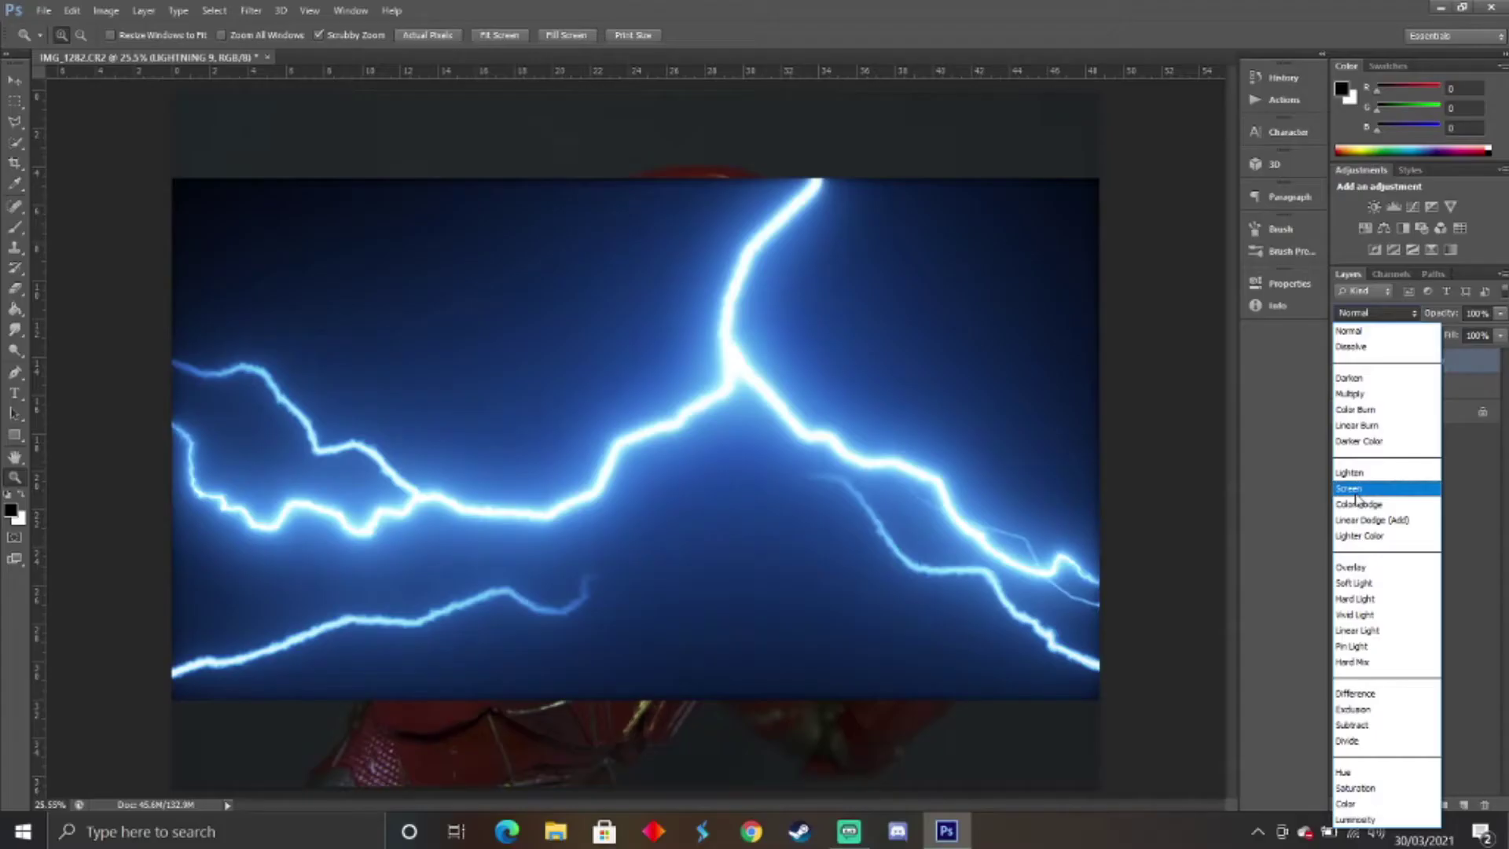
click(1354, 490)
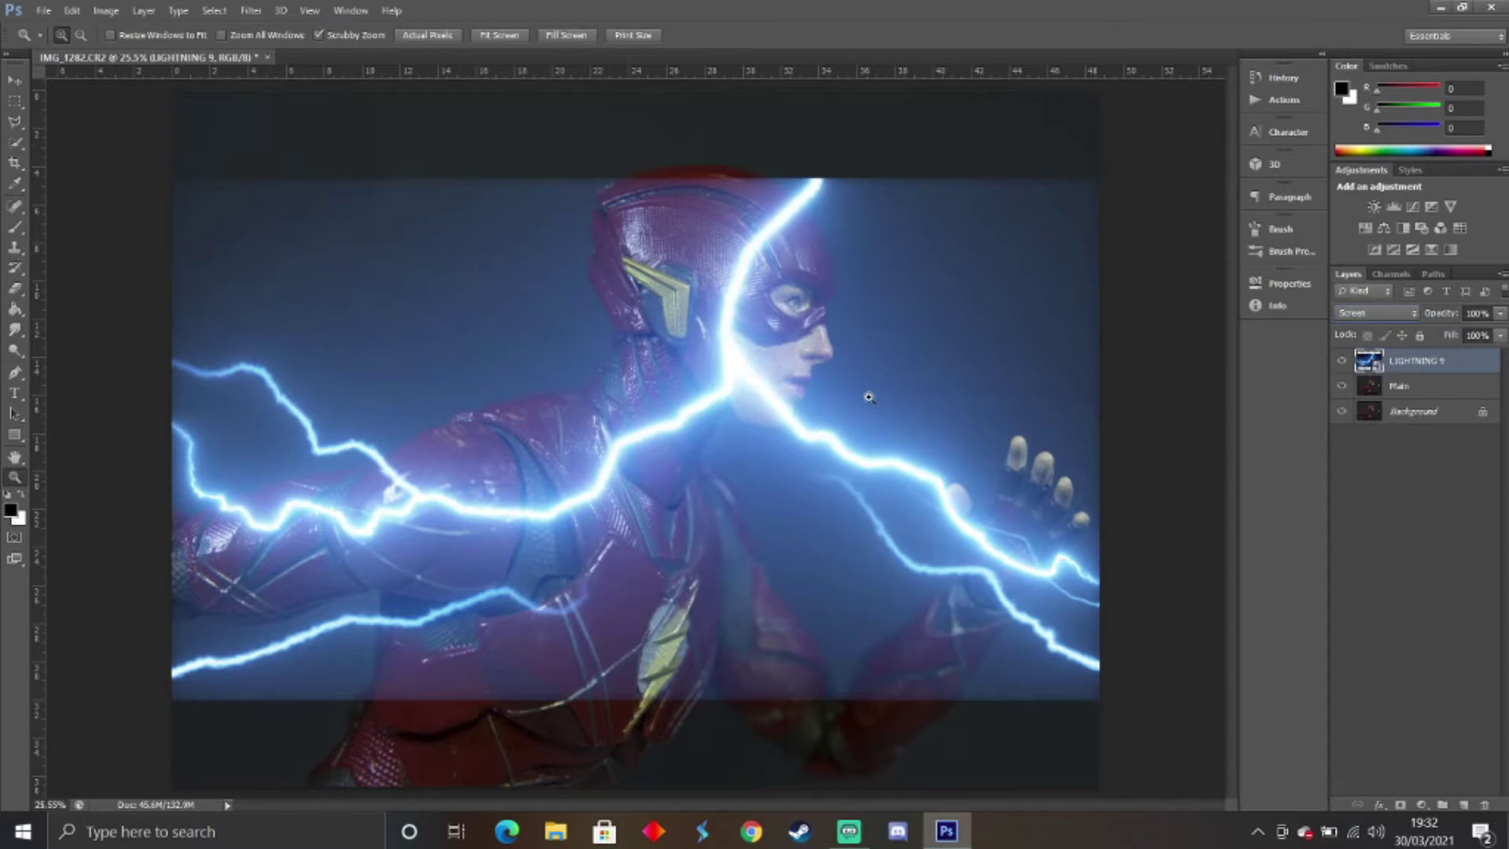
click(14, 227)
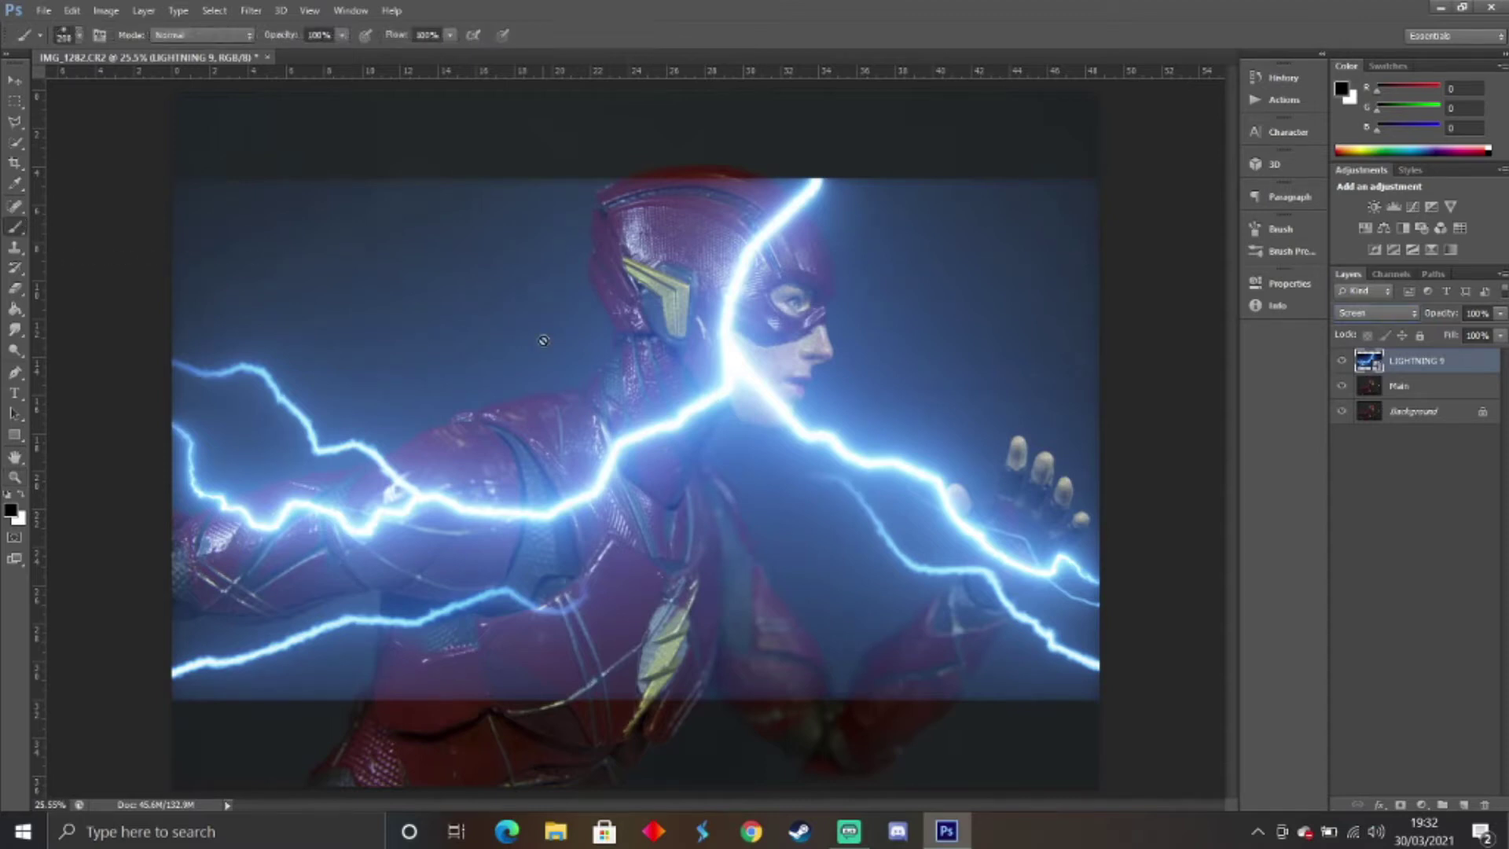
right_click(1410, 361)
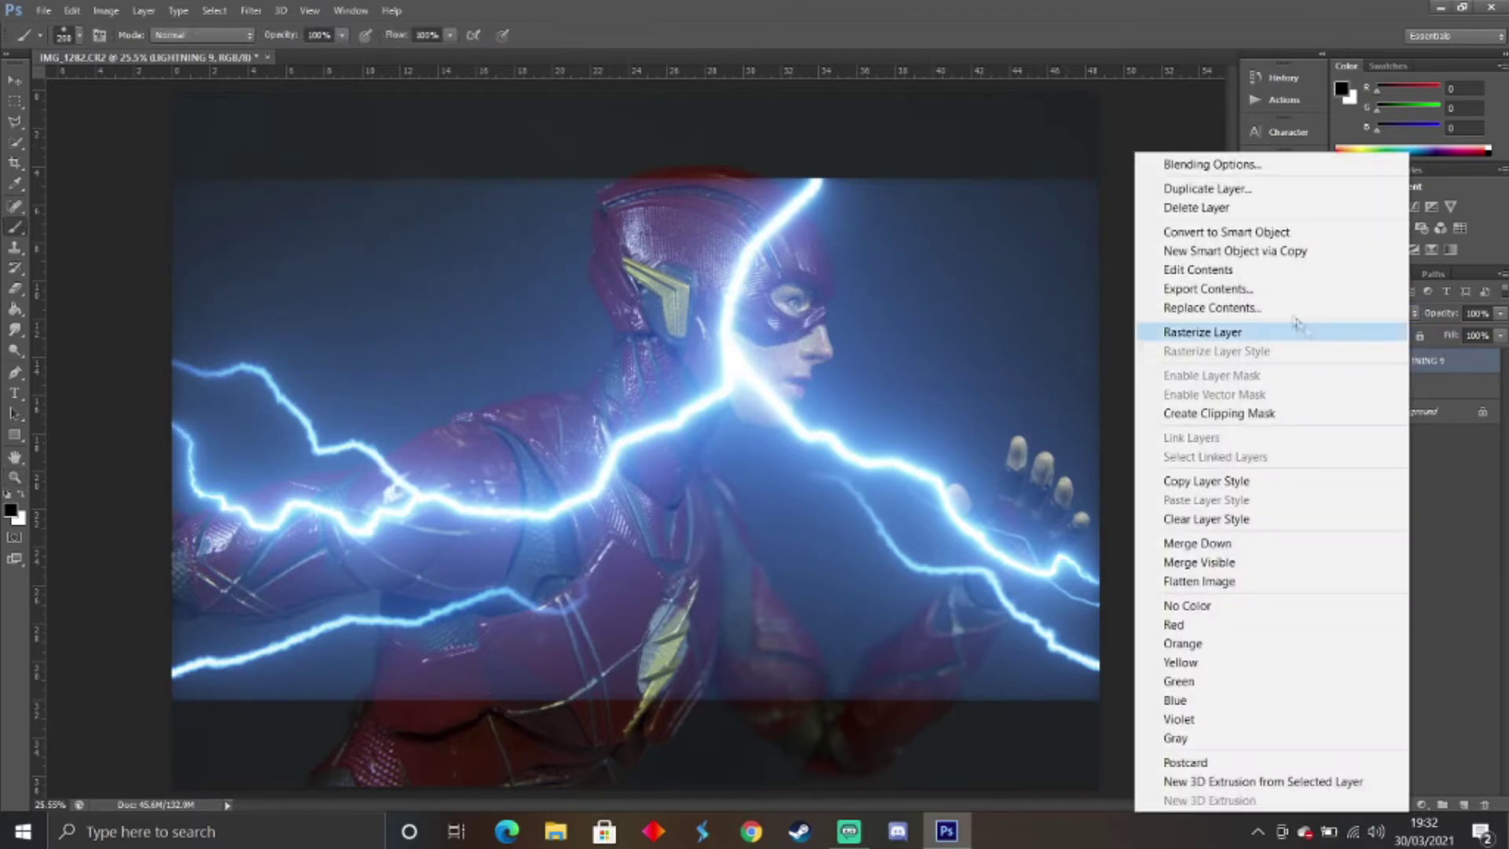
click(1214, 331)
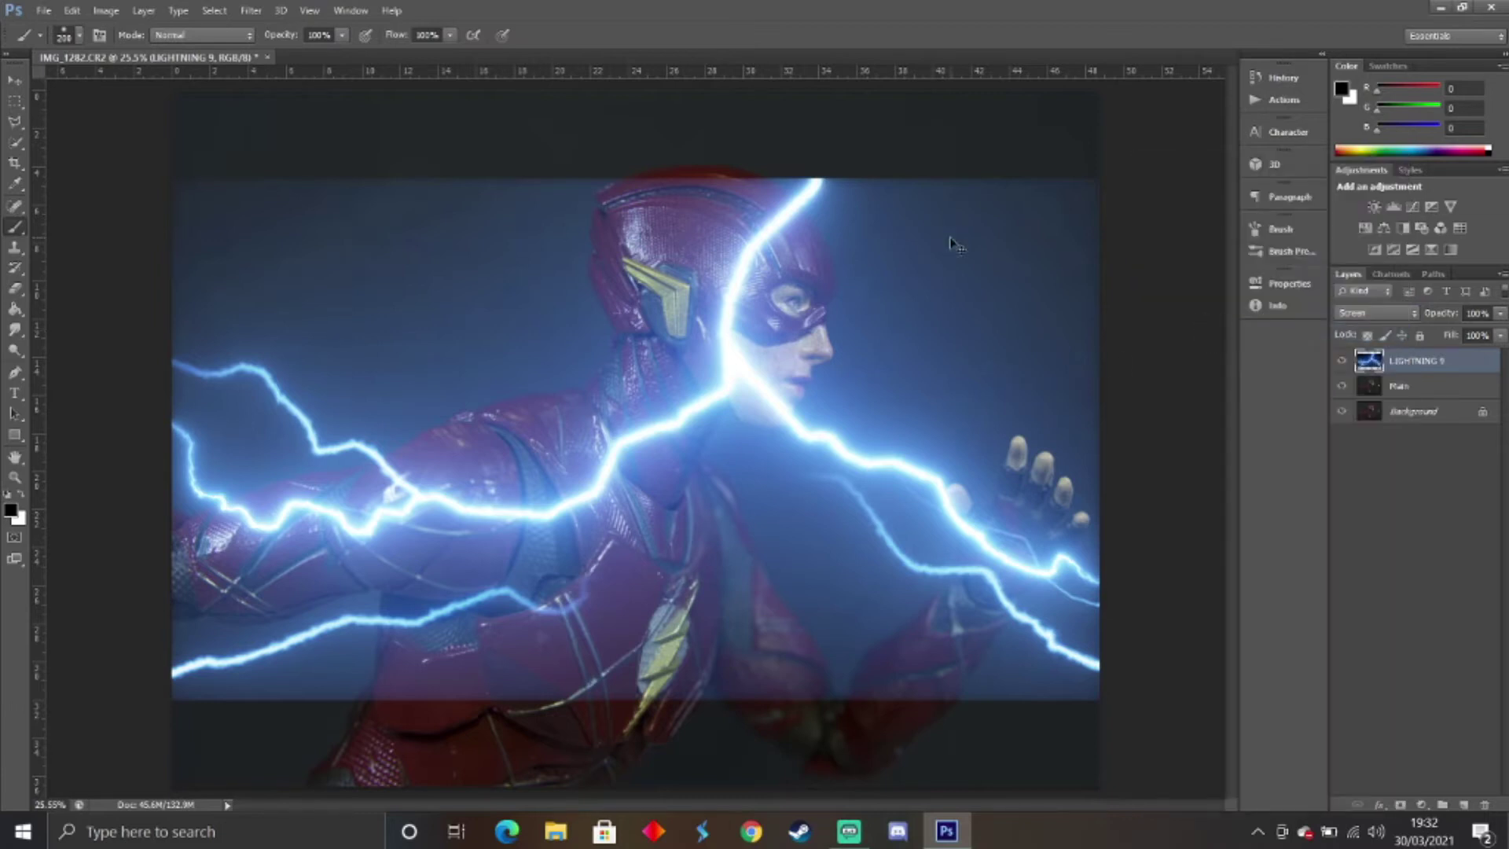
click(563, 357)
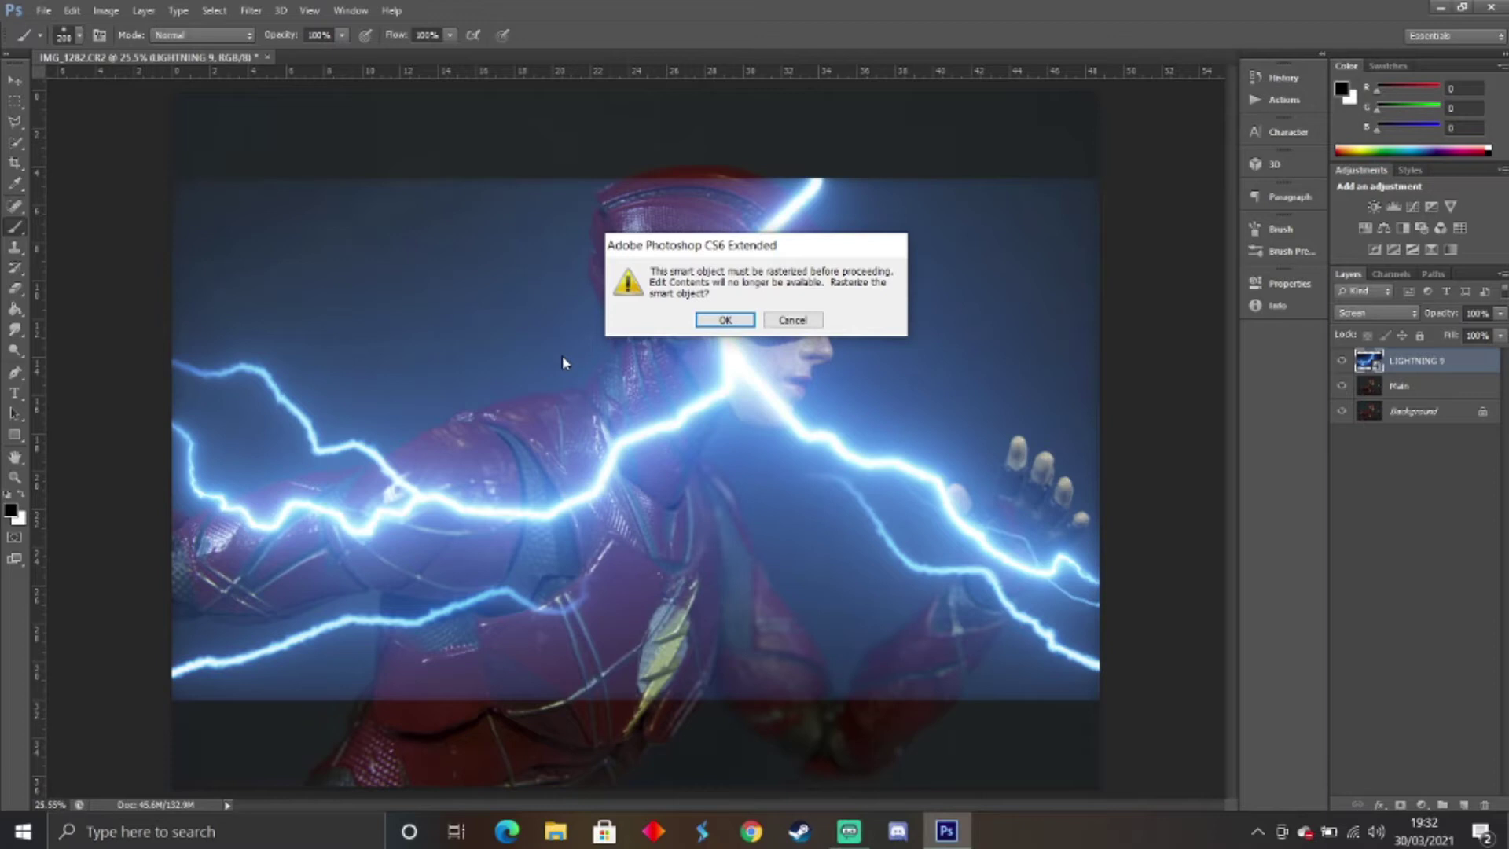
key(Return)
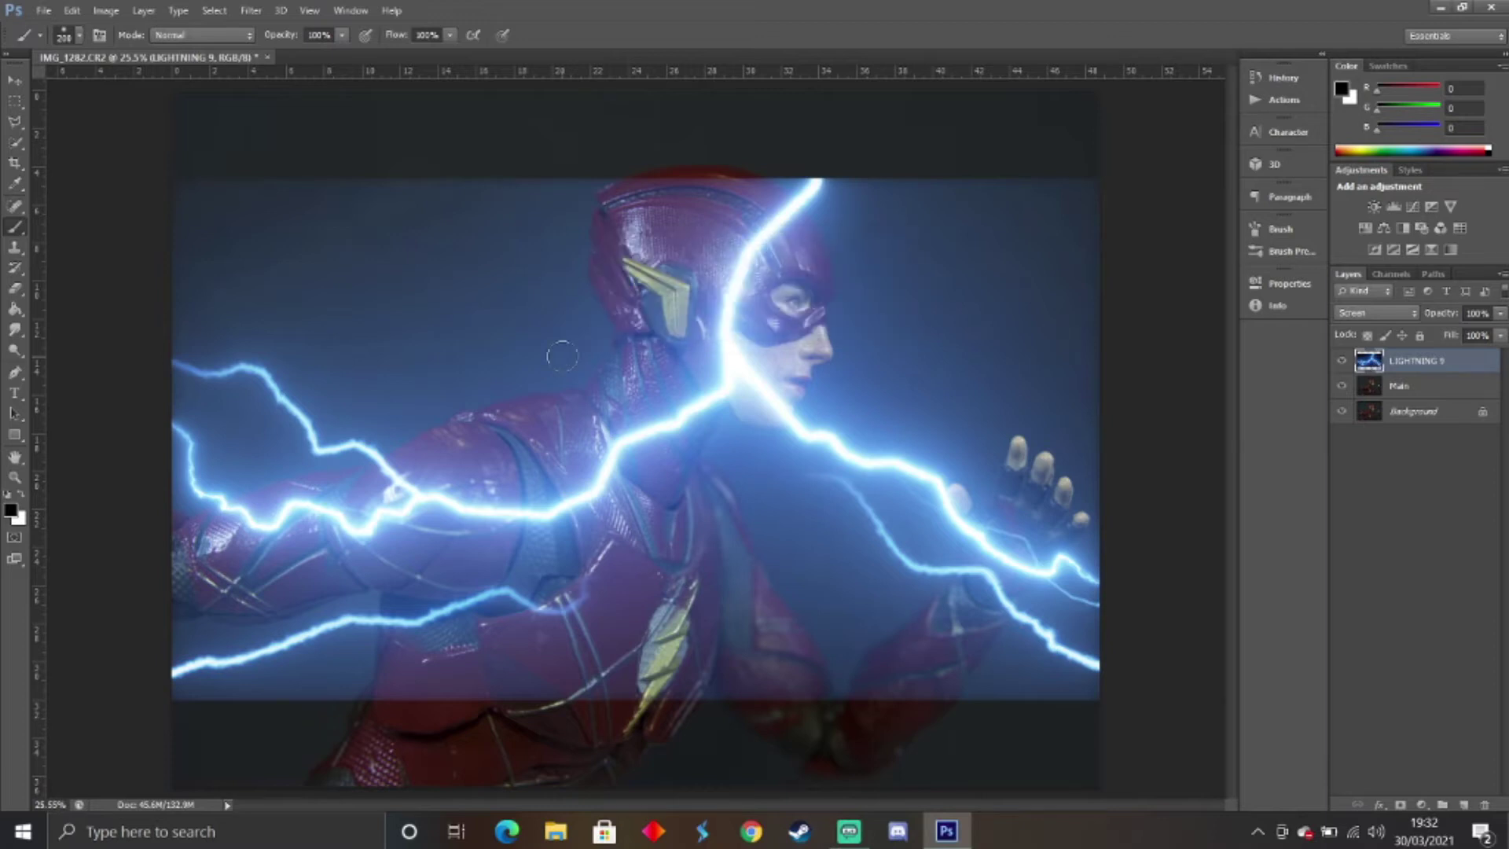
key(ctrl+l)
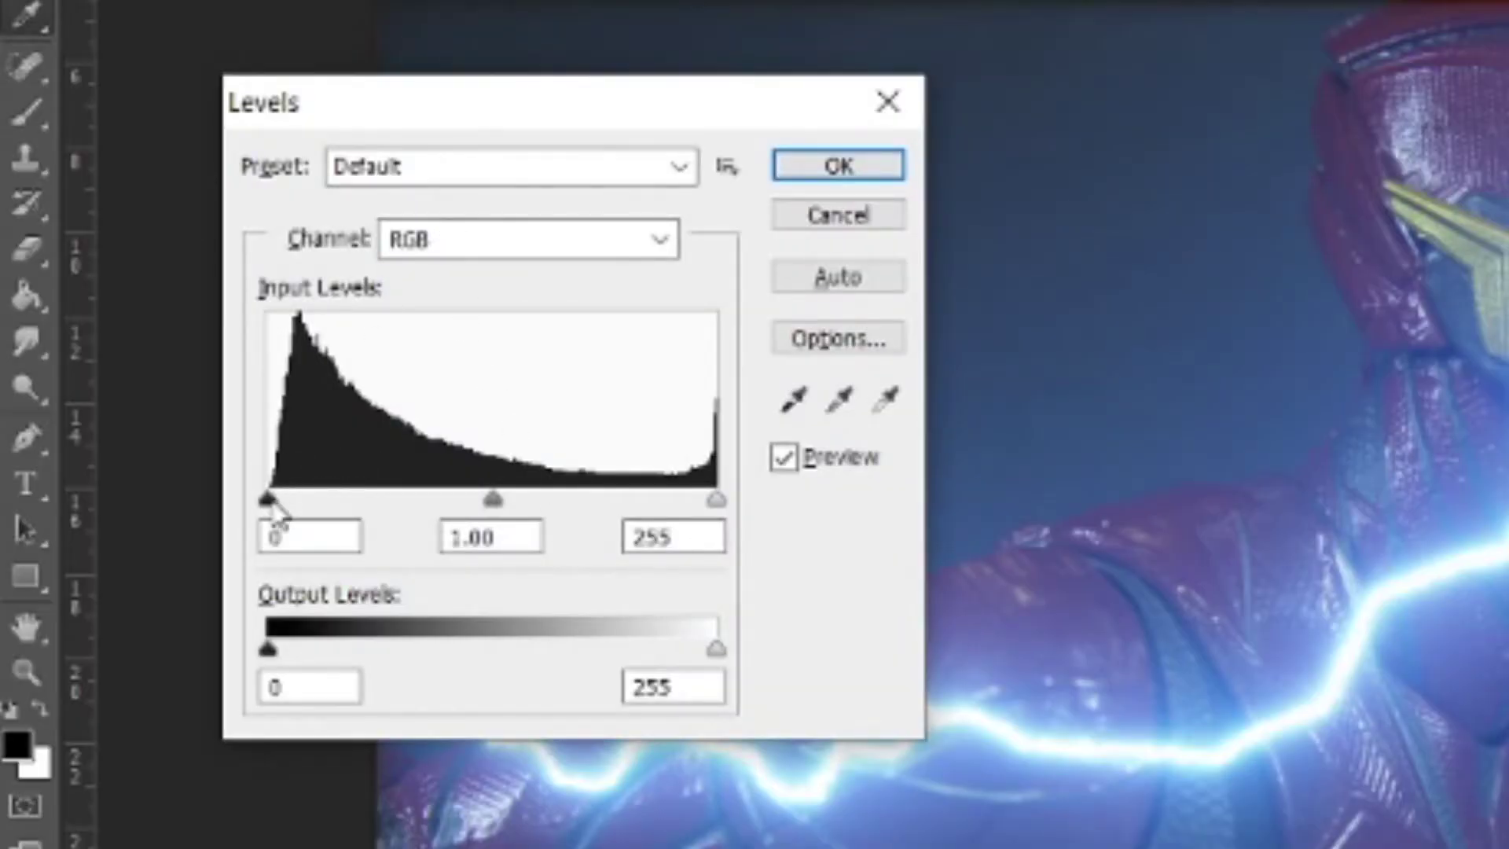
Apply Levels to LIGHTNING 9 with black input 78 and midtones 0.79.
drag(269, 515, 413, 518)
mouse_move(560, 509)
mouse_down()
mouse_move(535, 509)
mouse_move(589, 507)
mouse_up()
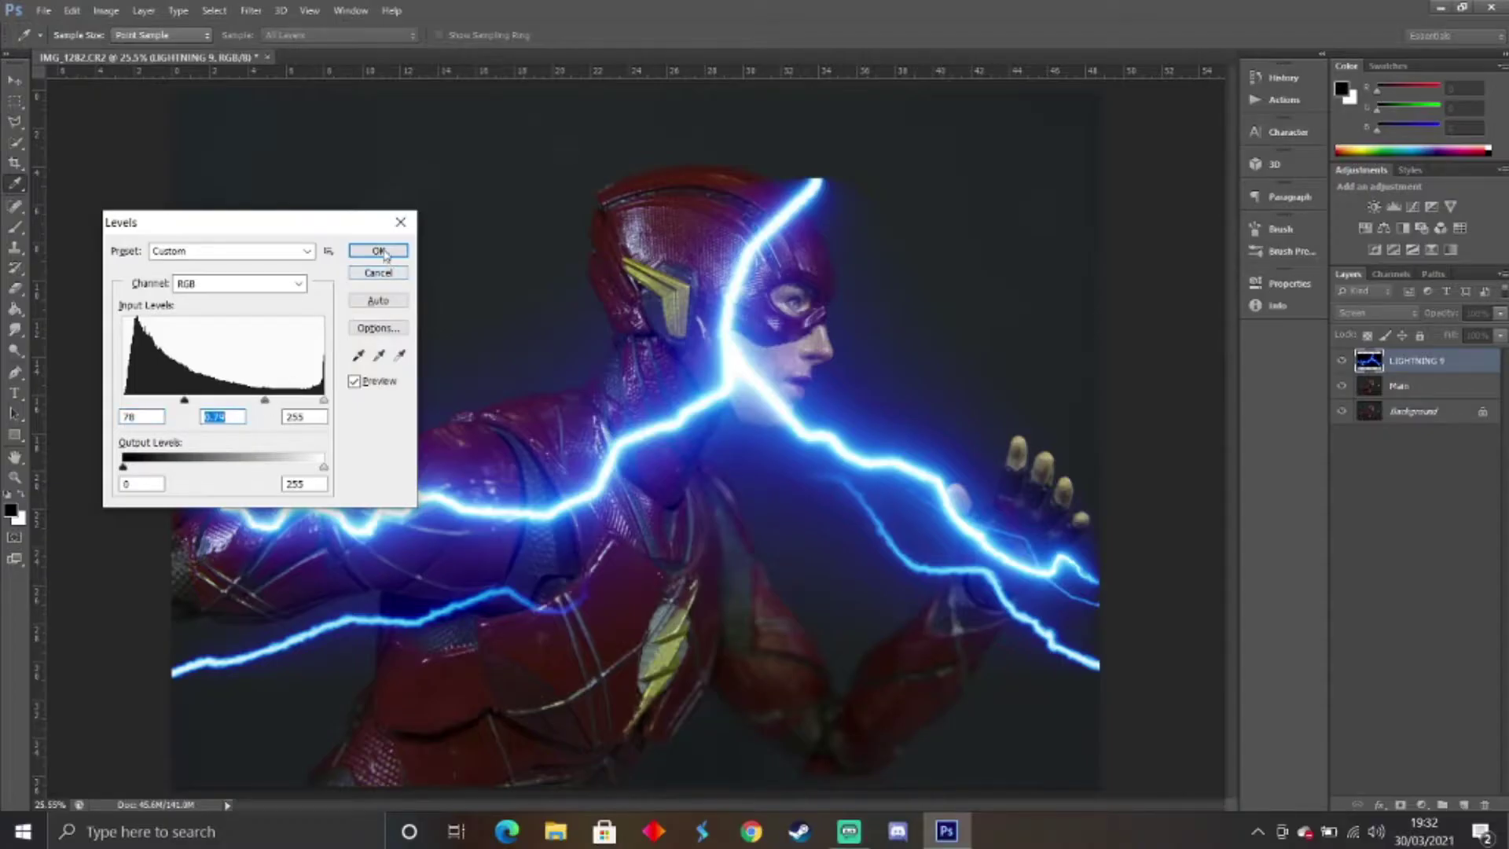
click(837, 166)
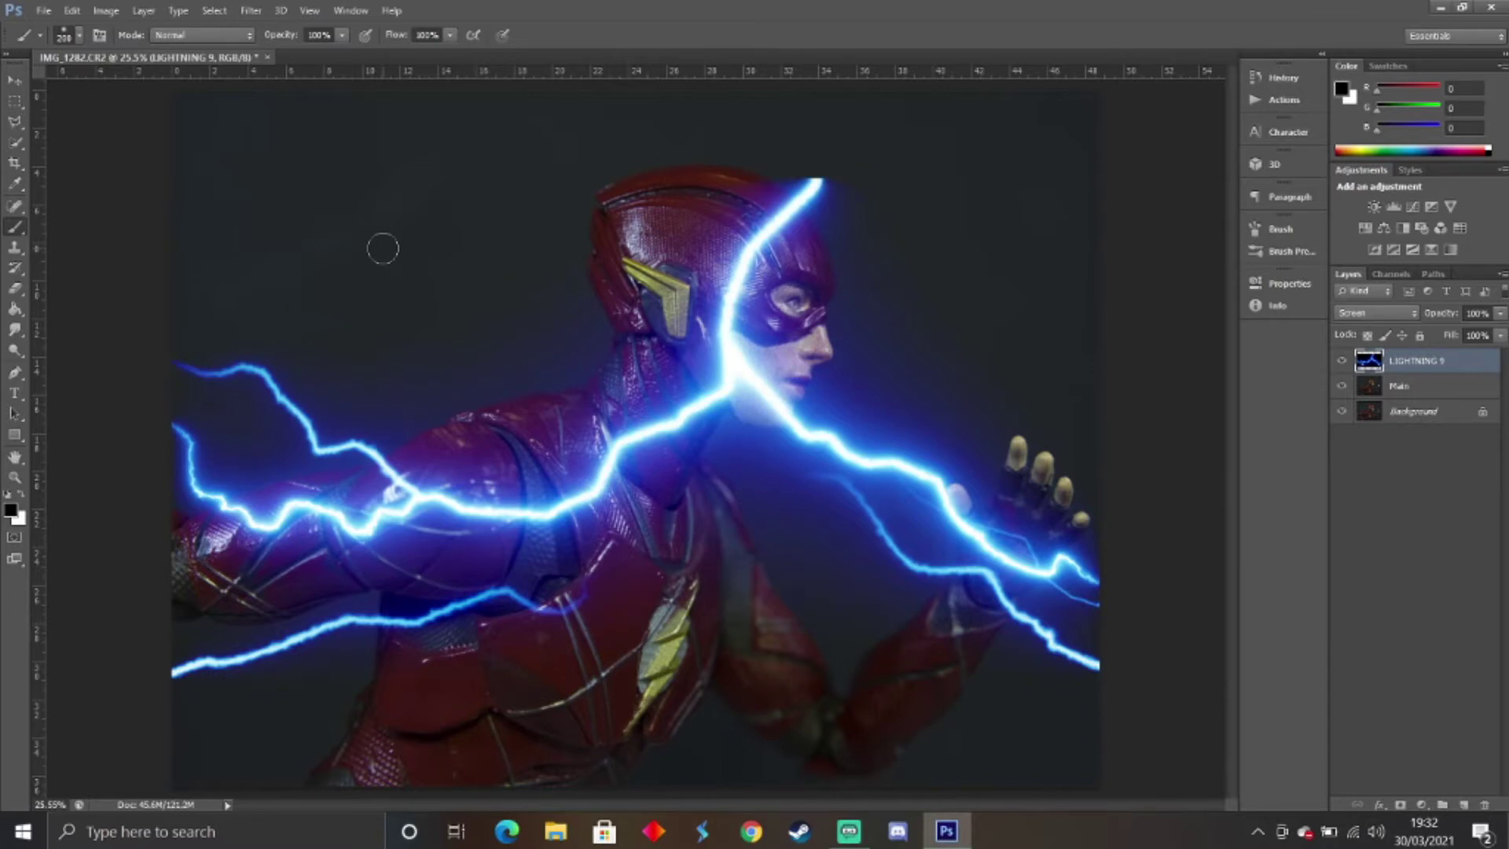
Scale the lightning to about 57%, rotate it roughly -42°, and position it across the chest.
key(ctrl+t)
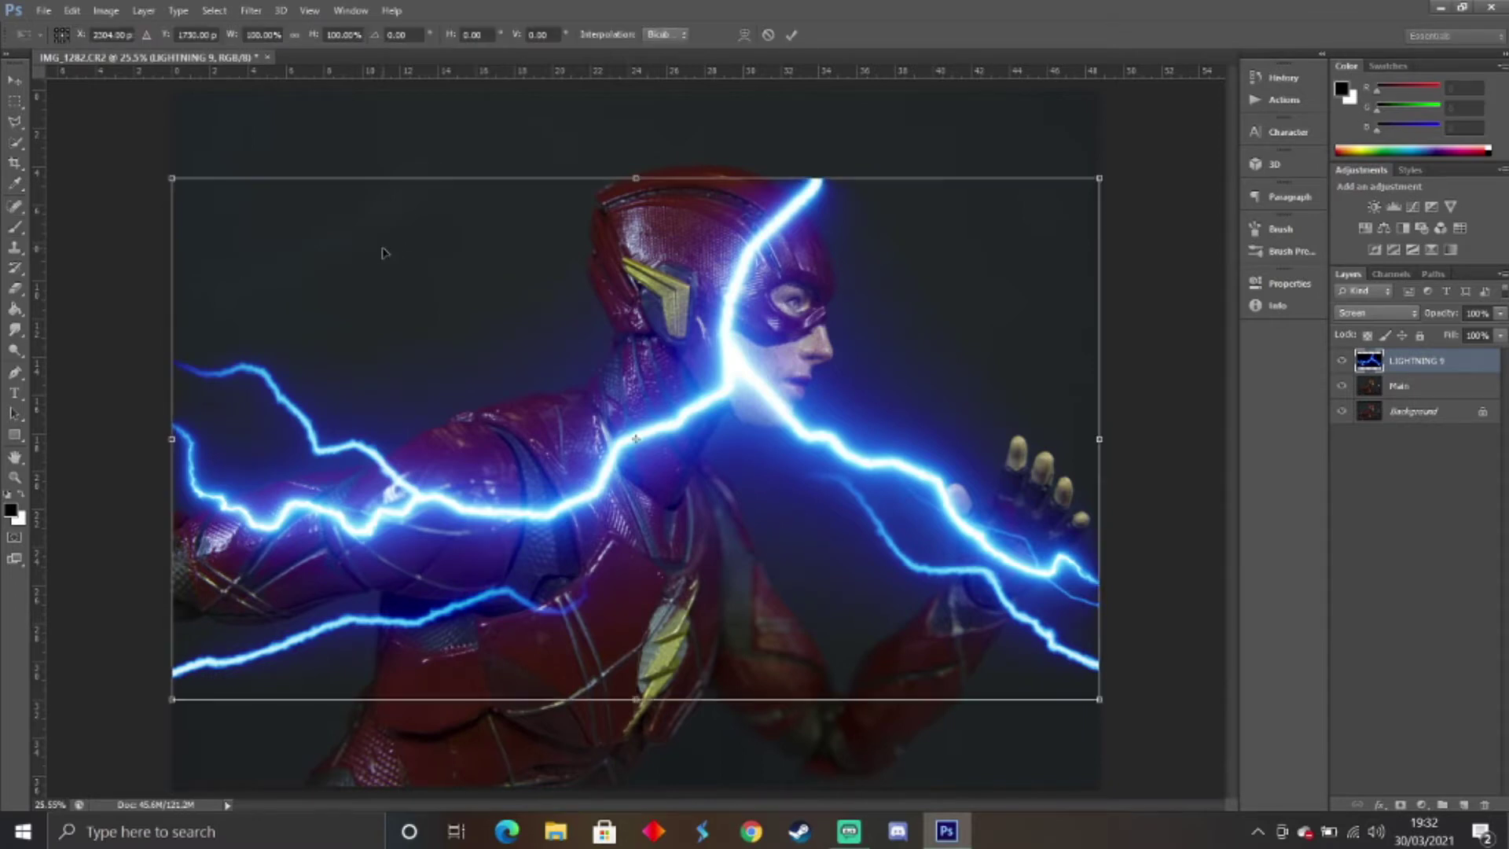
drag(619, 299, 607, 420)
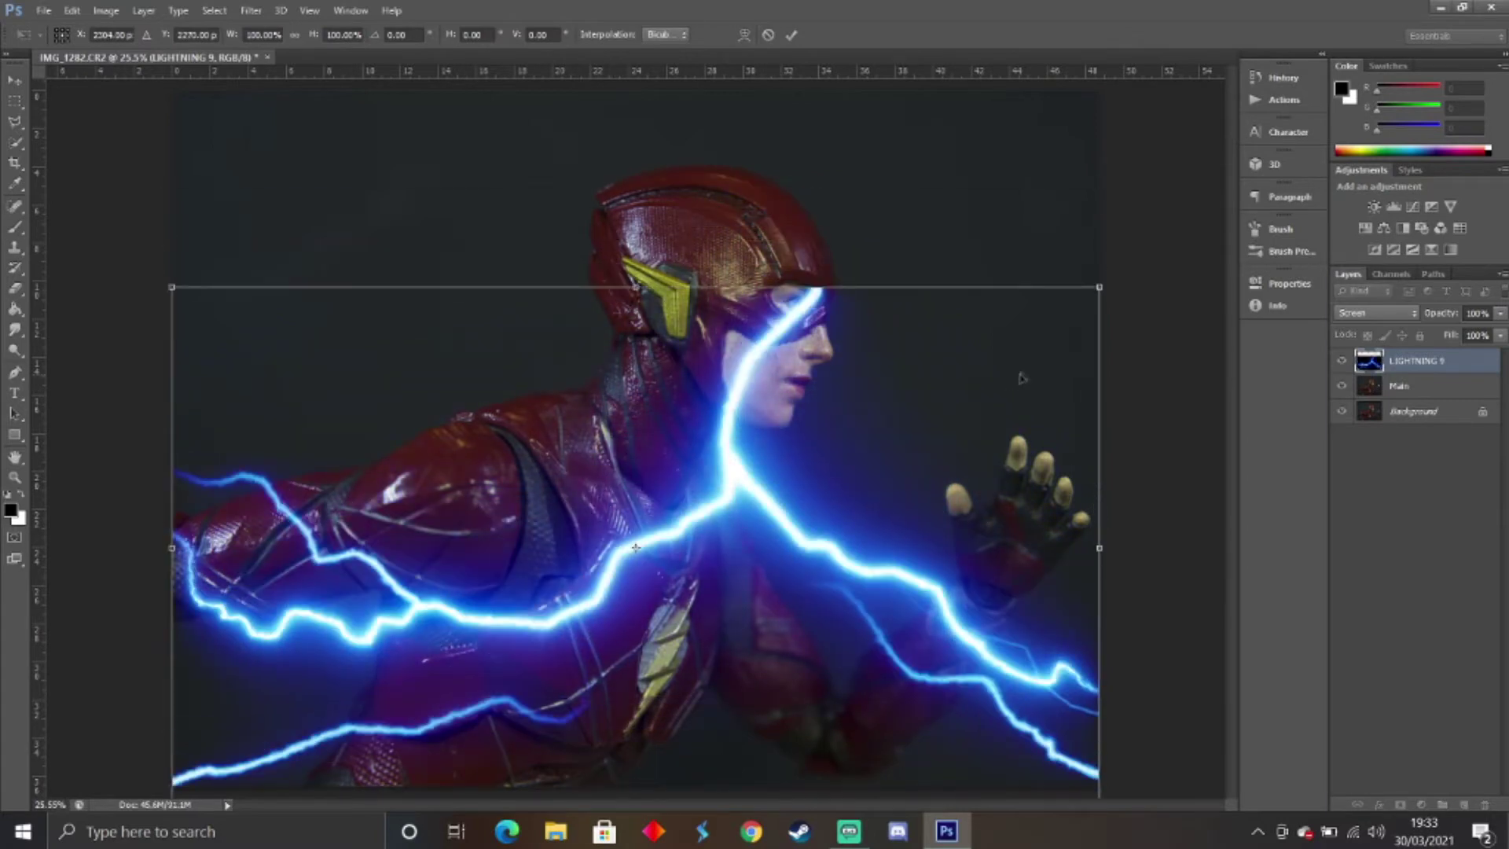
drag(1100, 286, 655, 392)
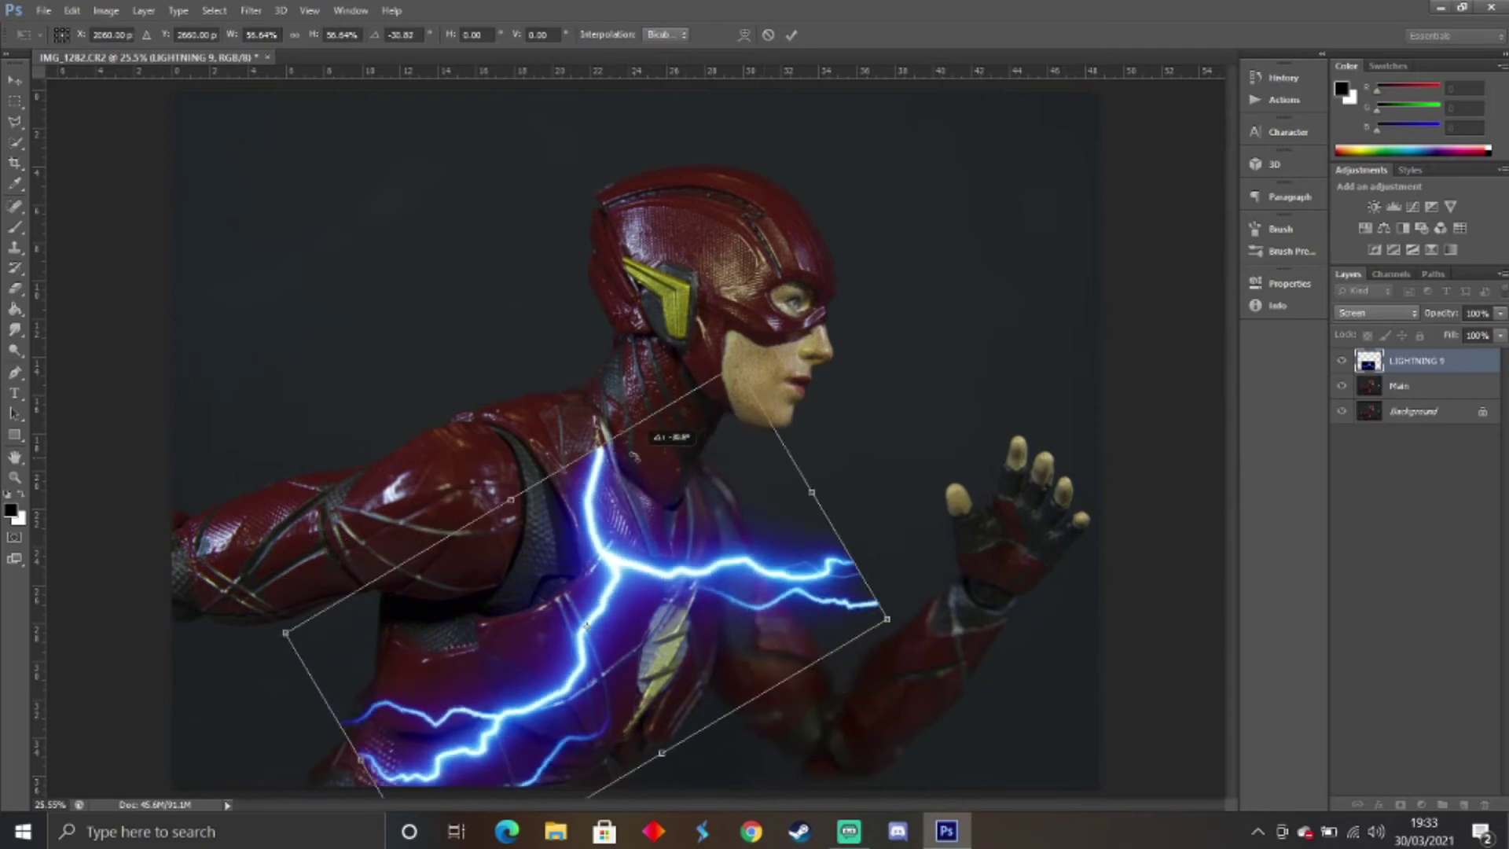
drag(707, 550, 694, 566)
drag(610, 403, 578, 425)
drag(684, 465, 691, 410)
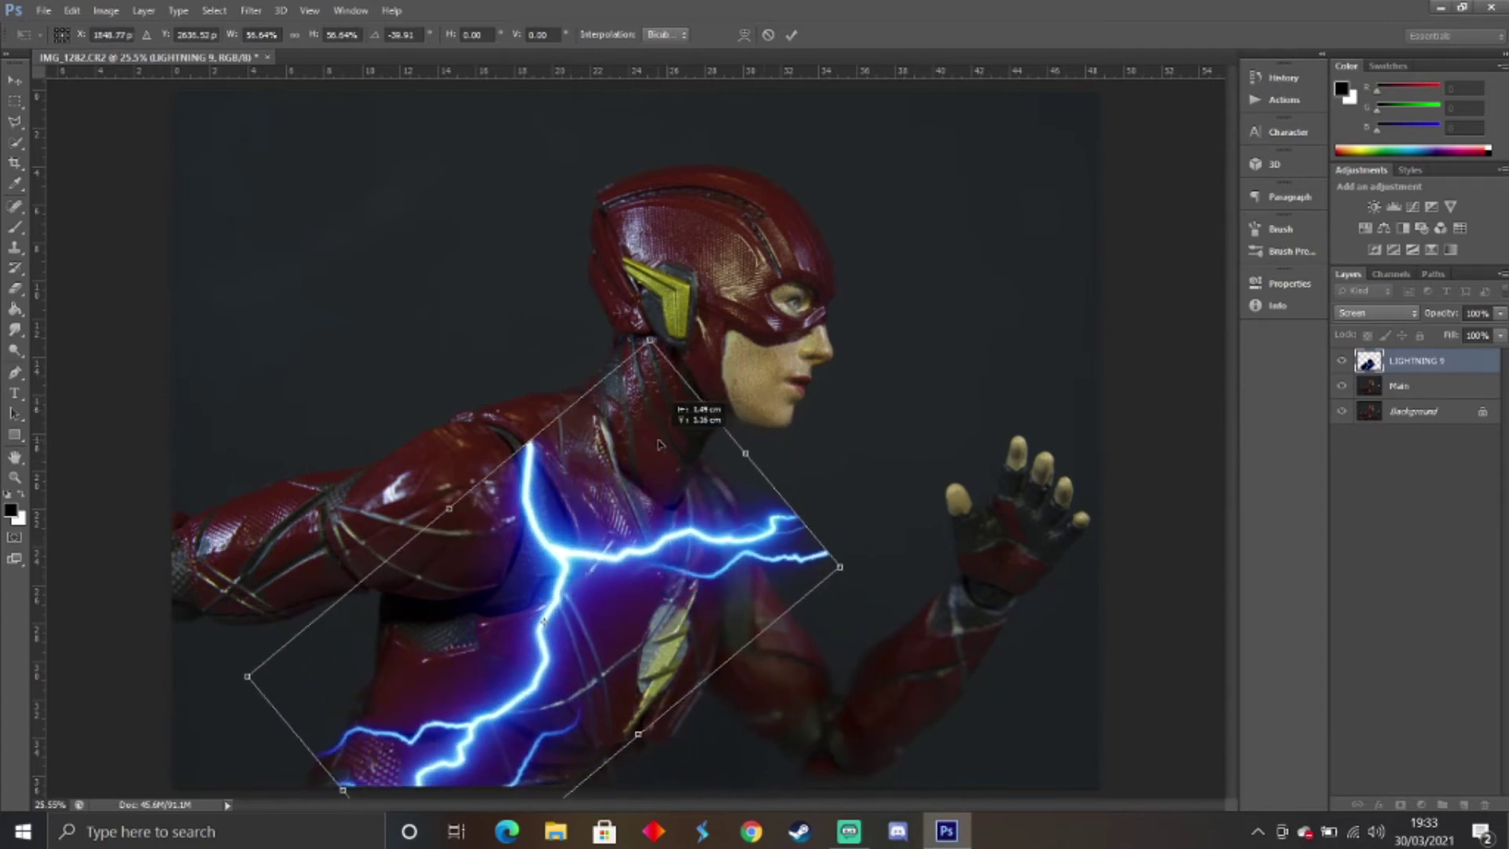
mouse_move(565, 369)
mouse_down()
mouse_move(526, 371)
mouse_move(552, 368)
mouse_up()
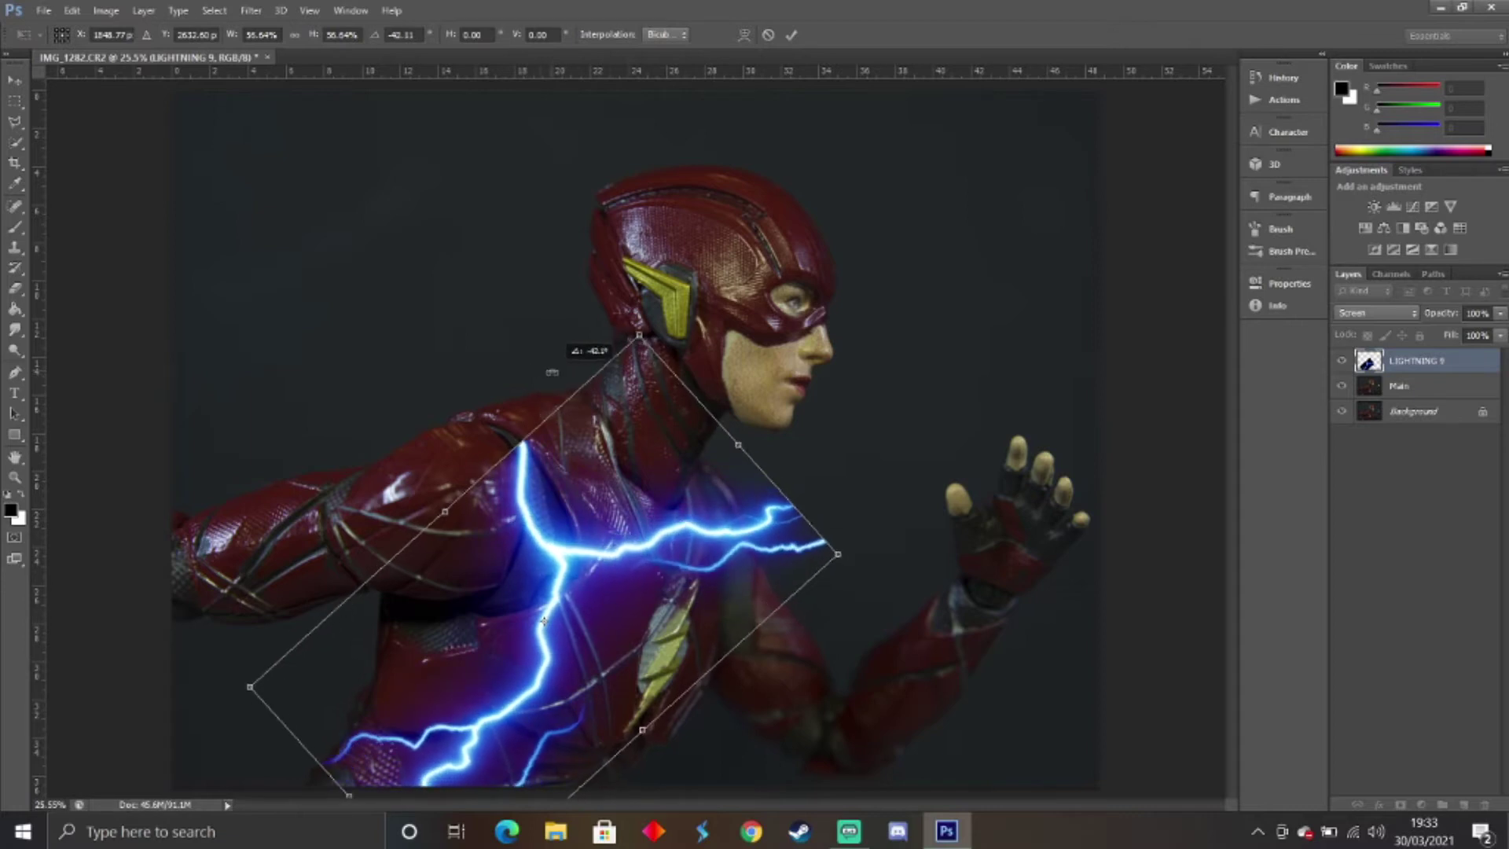
drag(626, 432, 623, 428)
drag(625, 428, 627, 428)
key(Return)
key(b)
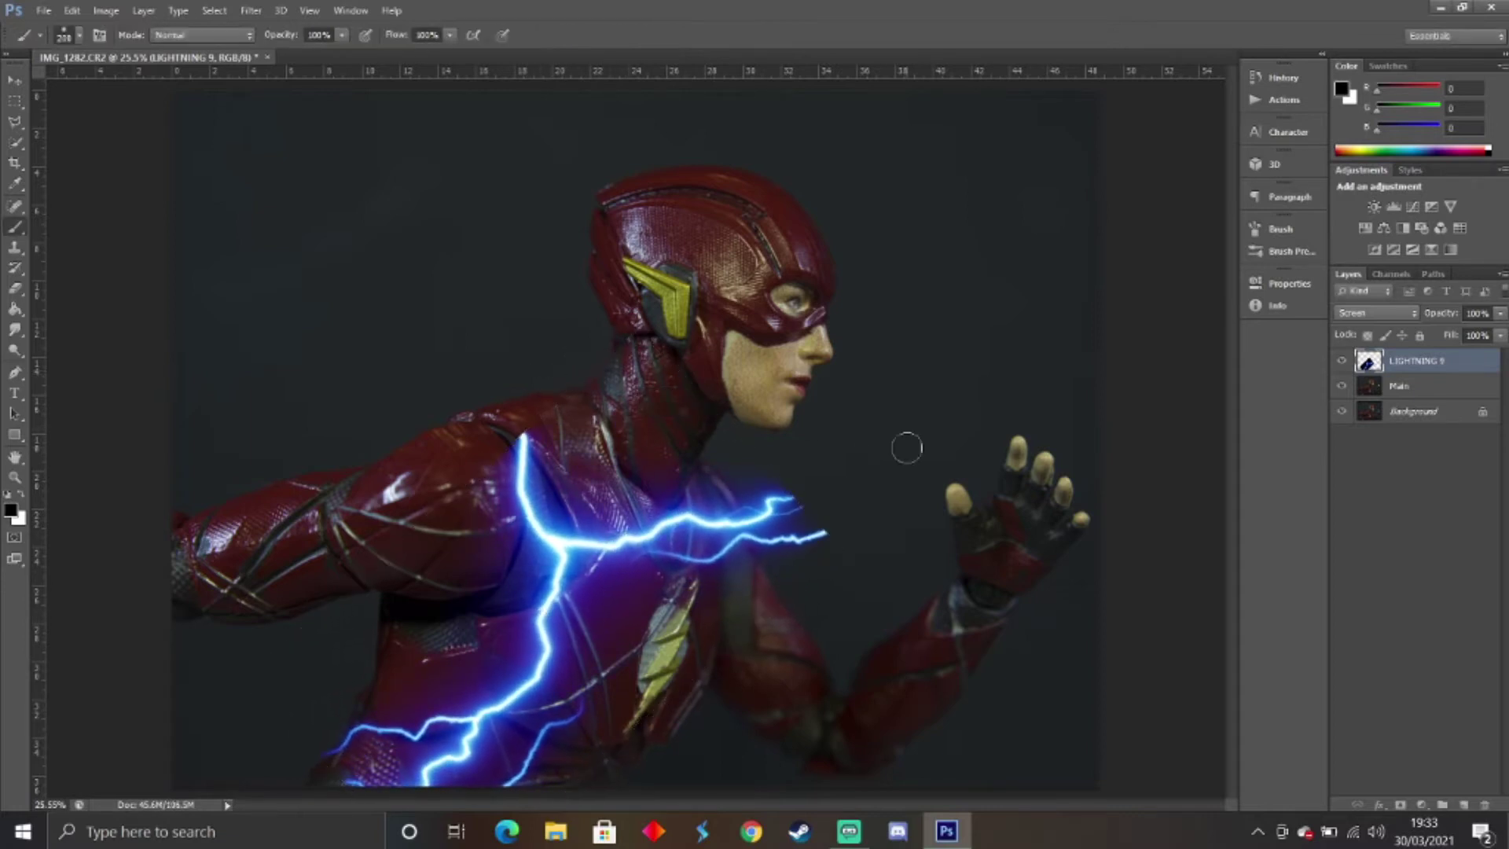
key(ctrl+t)
Warp the LIGHTNING 9 bolts so they curve around the figure's shoulder and chest.
right_click(665, 520)
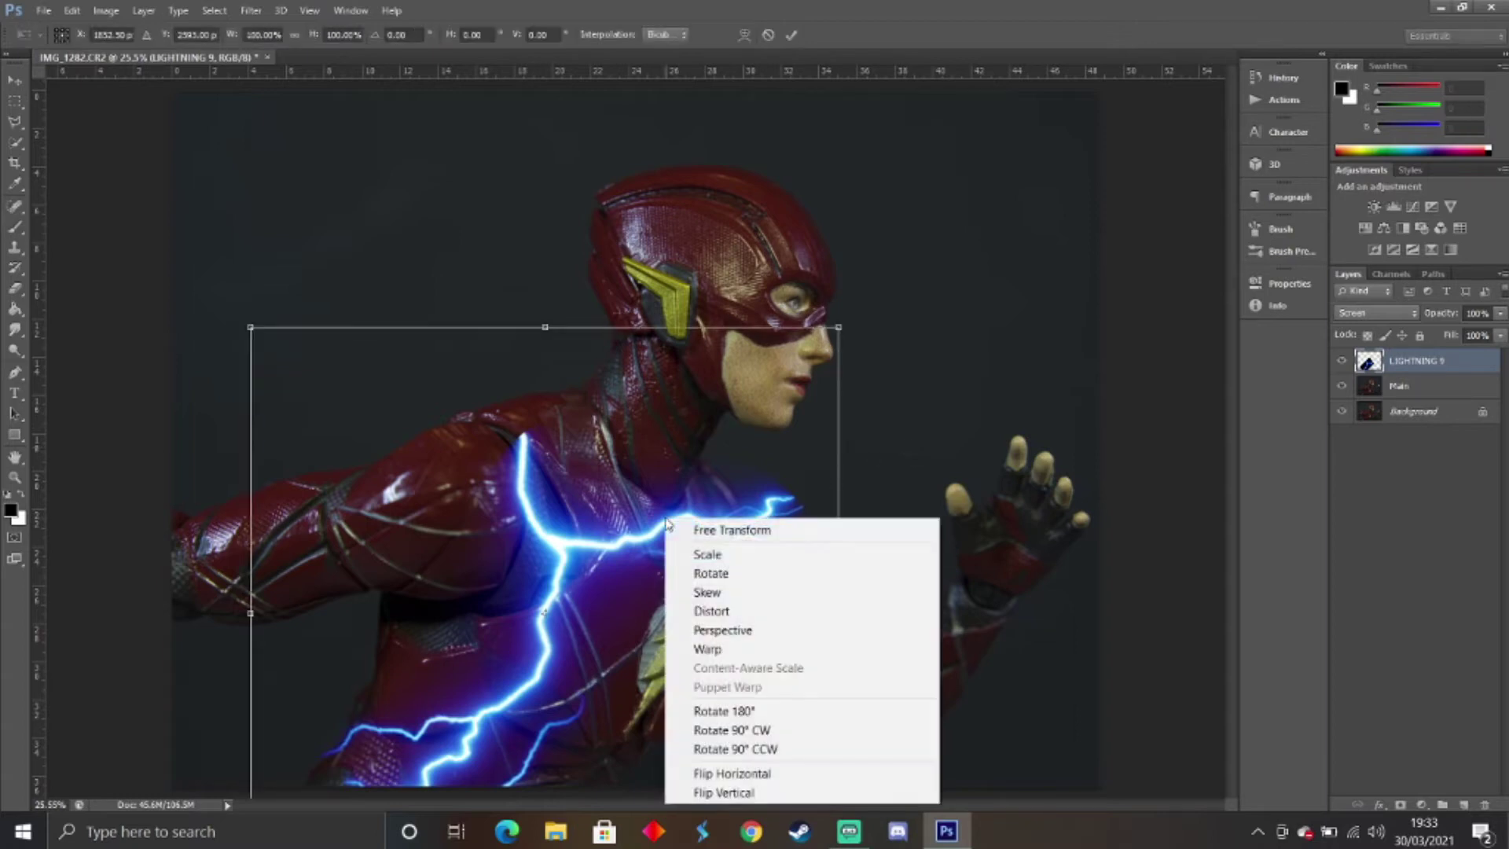
click(728, 652)
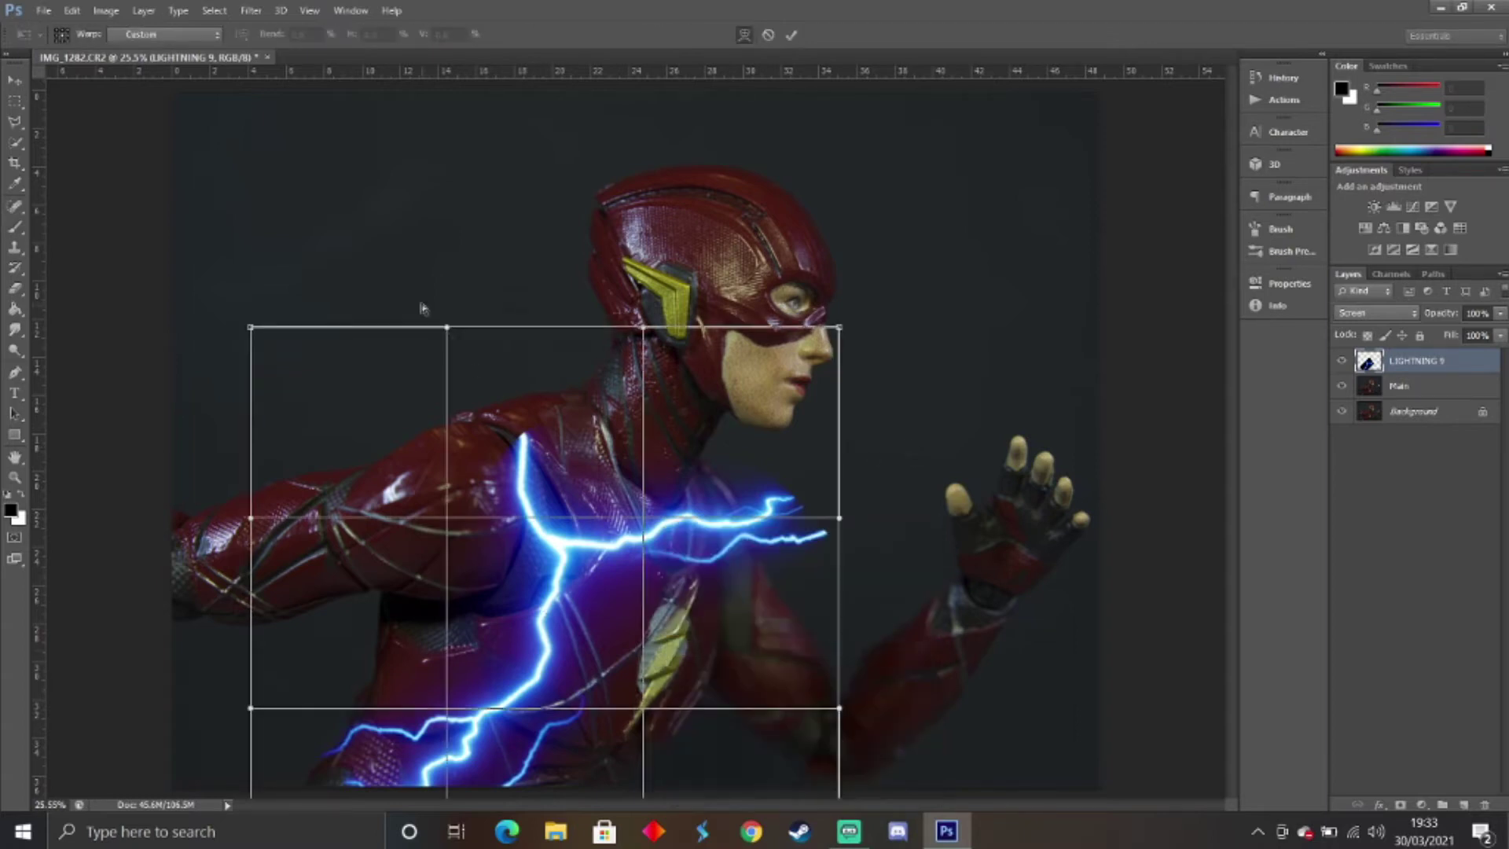
drag(444, 335, 312, 150)
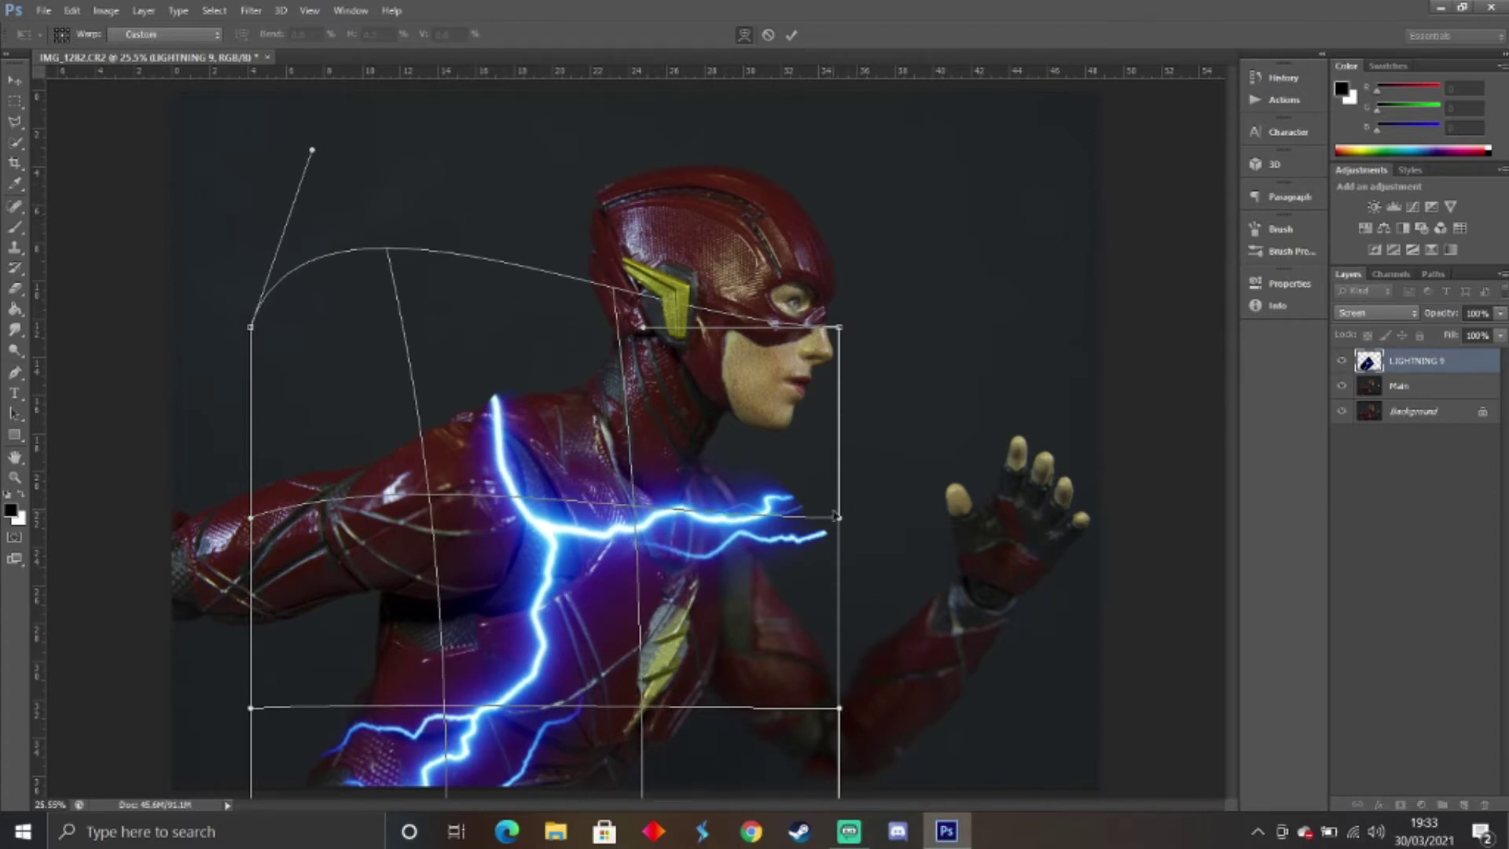
drag(839, 518, 717, 530)
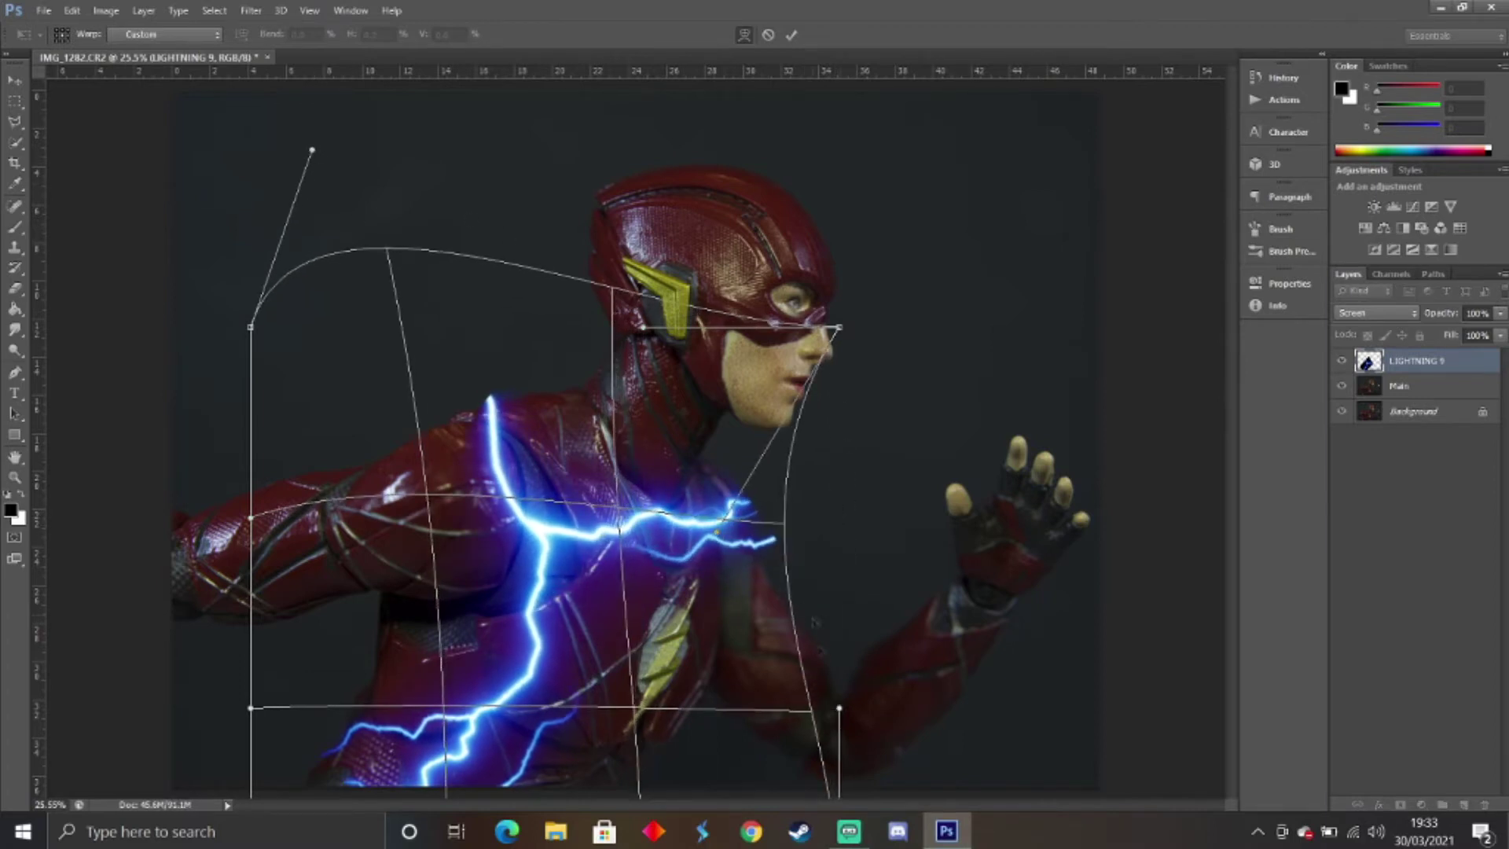
drag(808, 715, 767, 718)
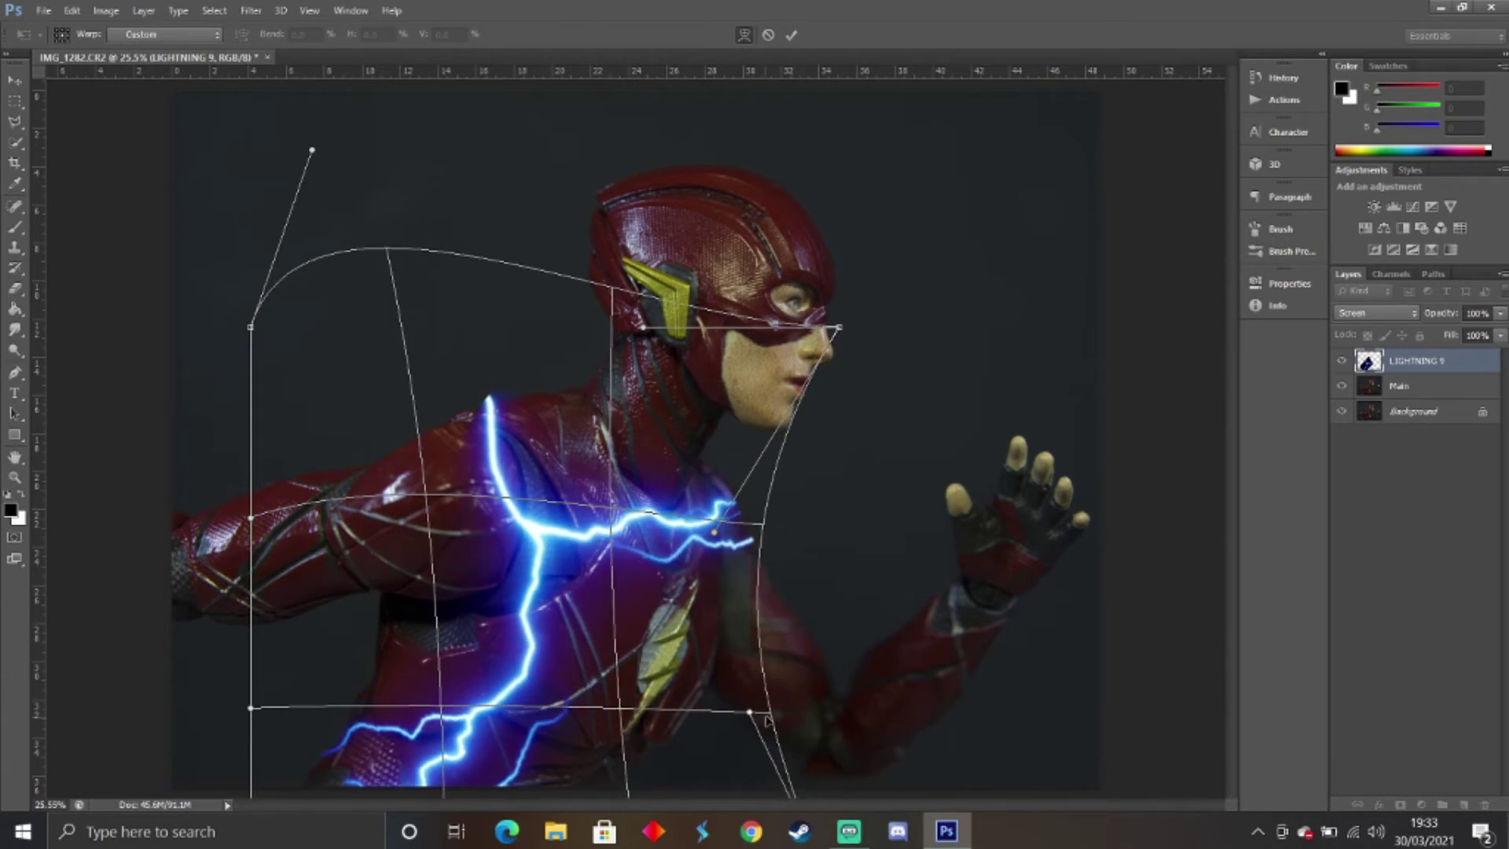
drag(744, 489, 742, 481)
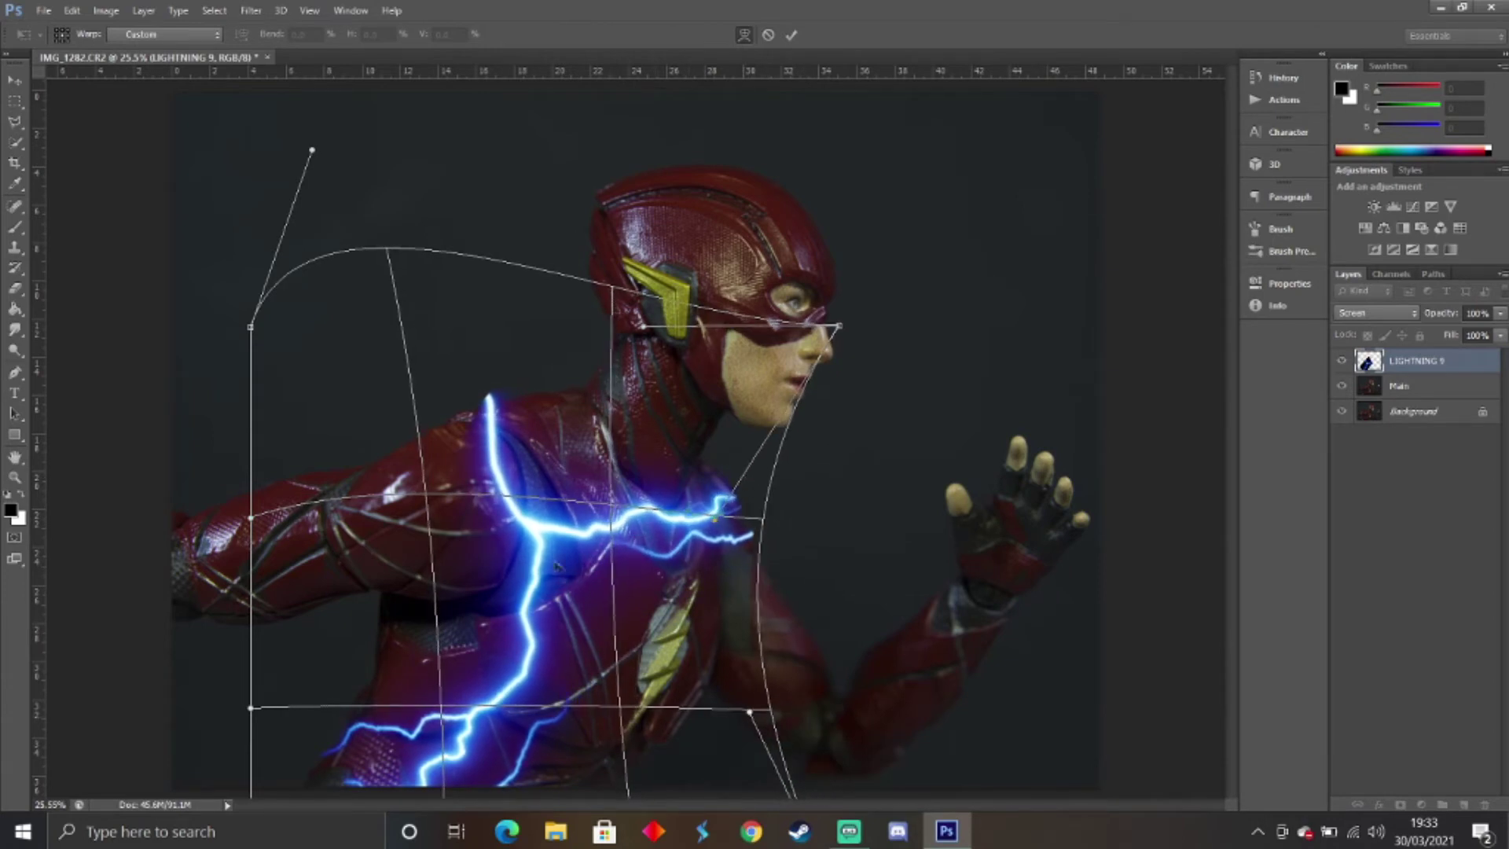
drag(593, 527, 619, 528)
drag(766, 521, 756, 513)
key(b)
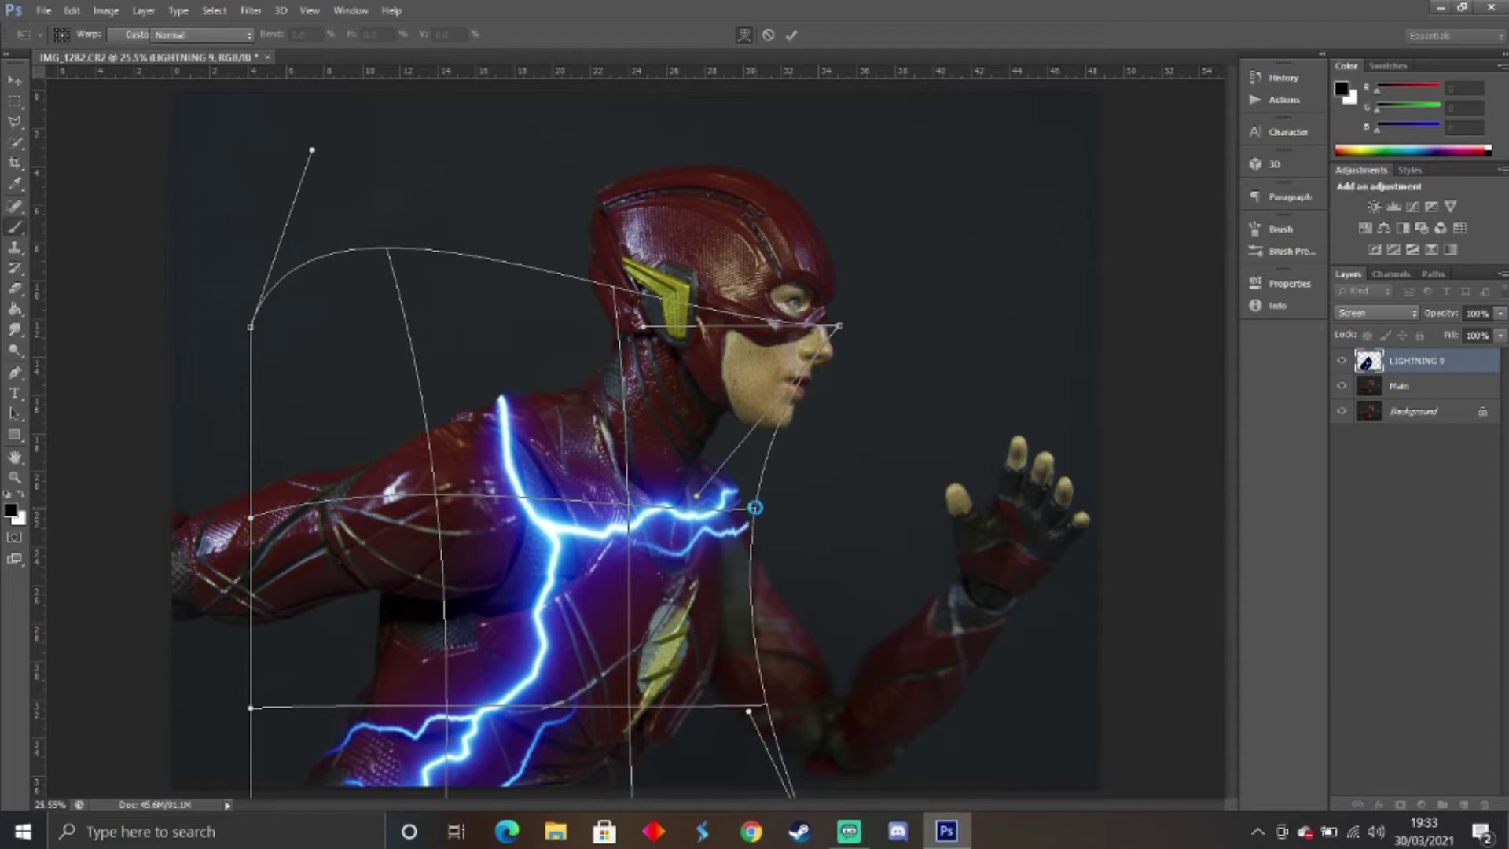
key(Return)
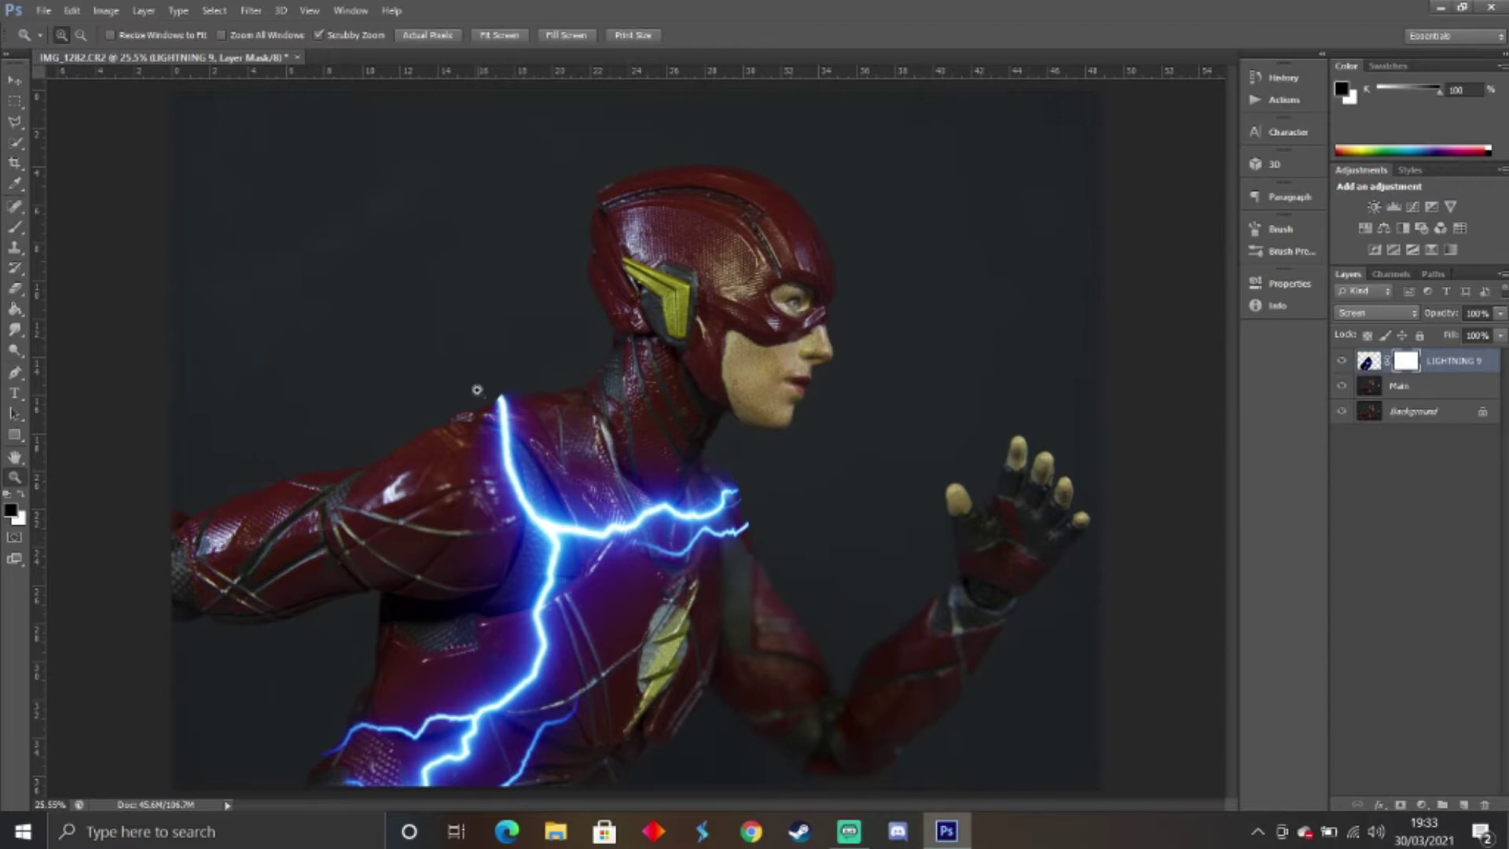
Paint black on the LIGHTNING 9 mask to hide the lightning's top tip, using a 45 px brush.
mouse_move(478, 391)
mouse_down()
mouse_move(495, 394)
mouse_move(474, 392)
mouse_up()
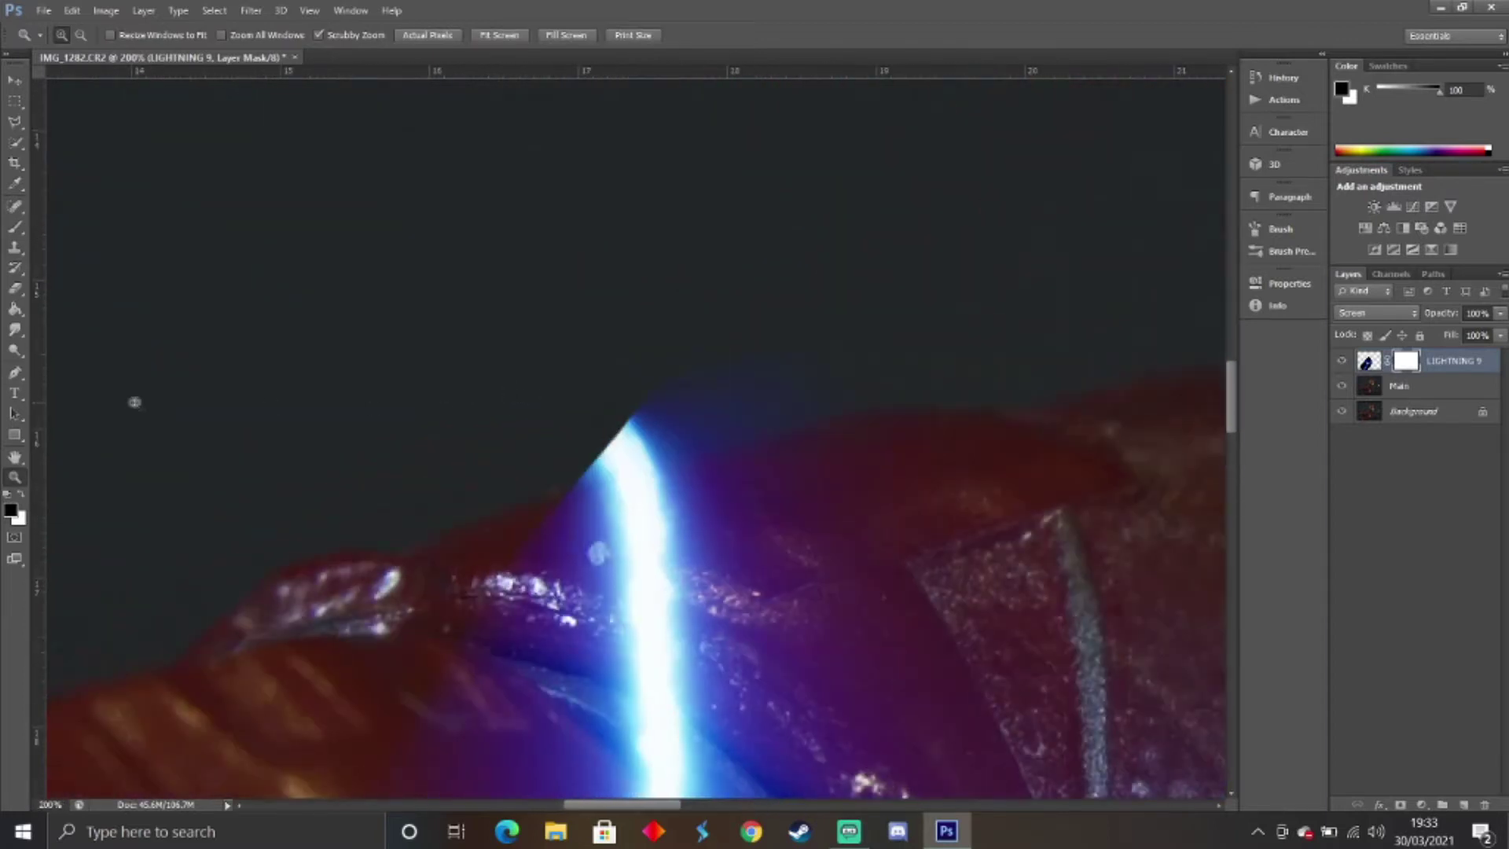
key(b)
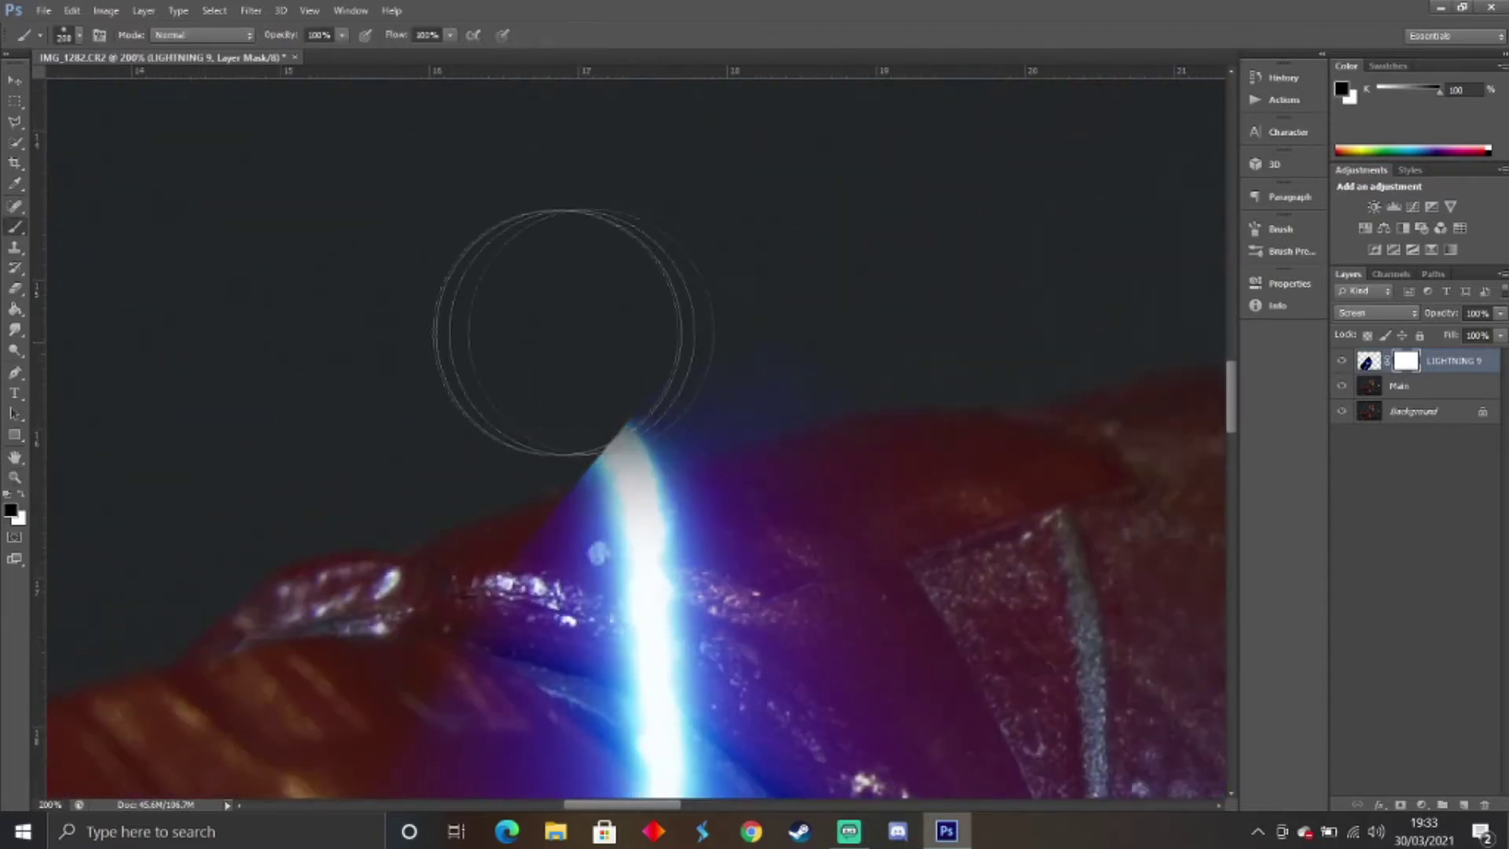
right_click(559, 269)
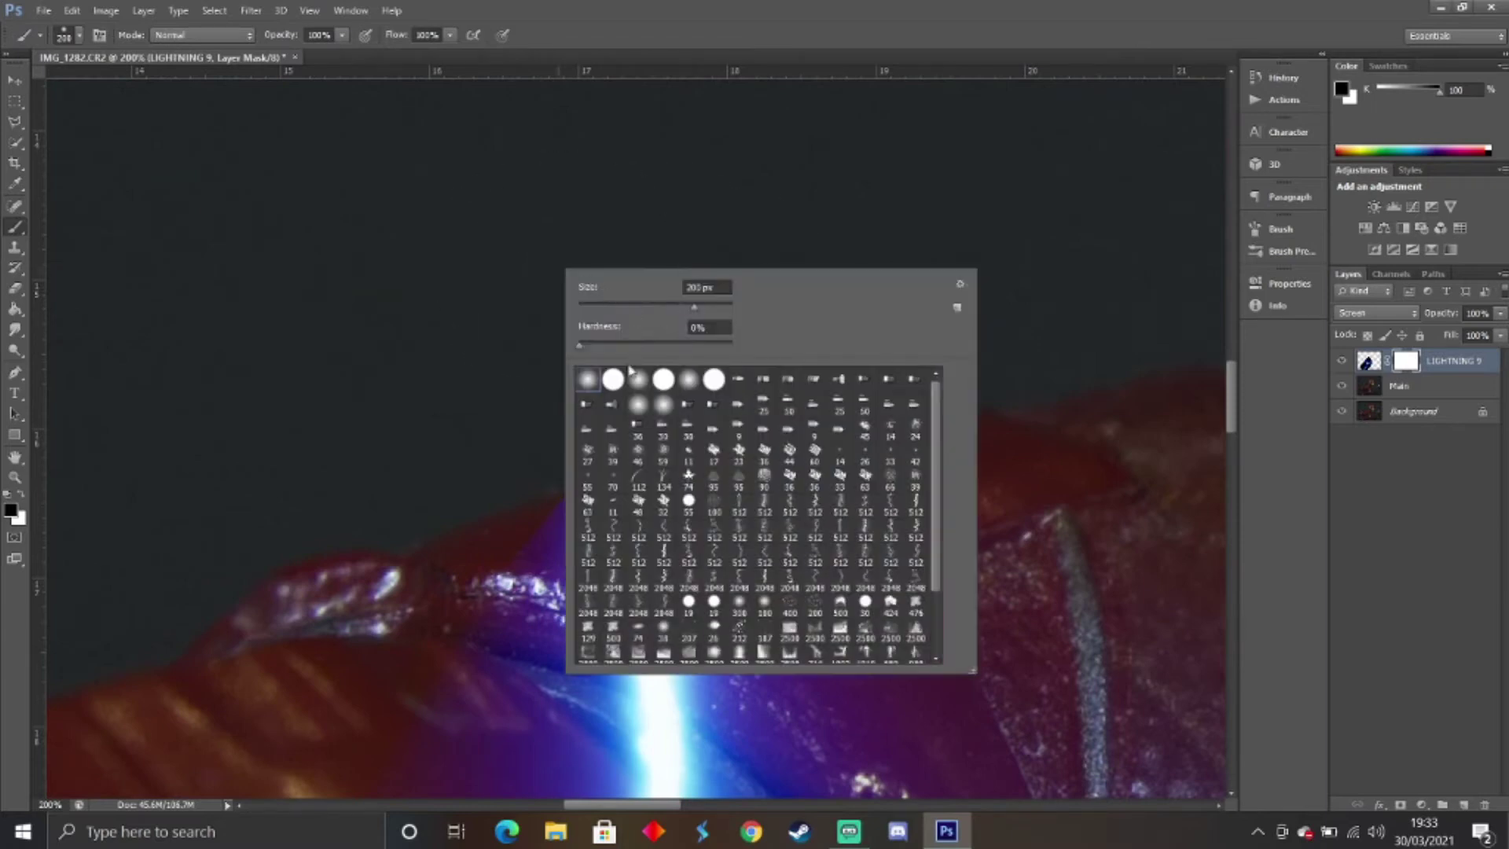
key(Escape)
click(584, 333)
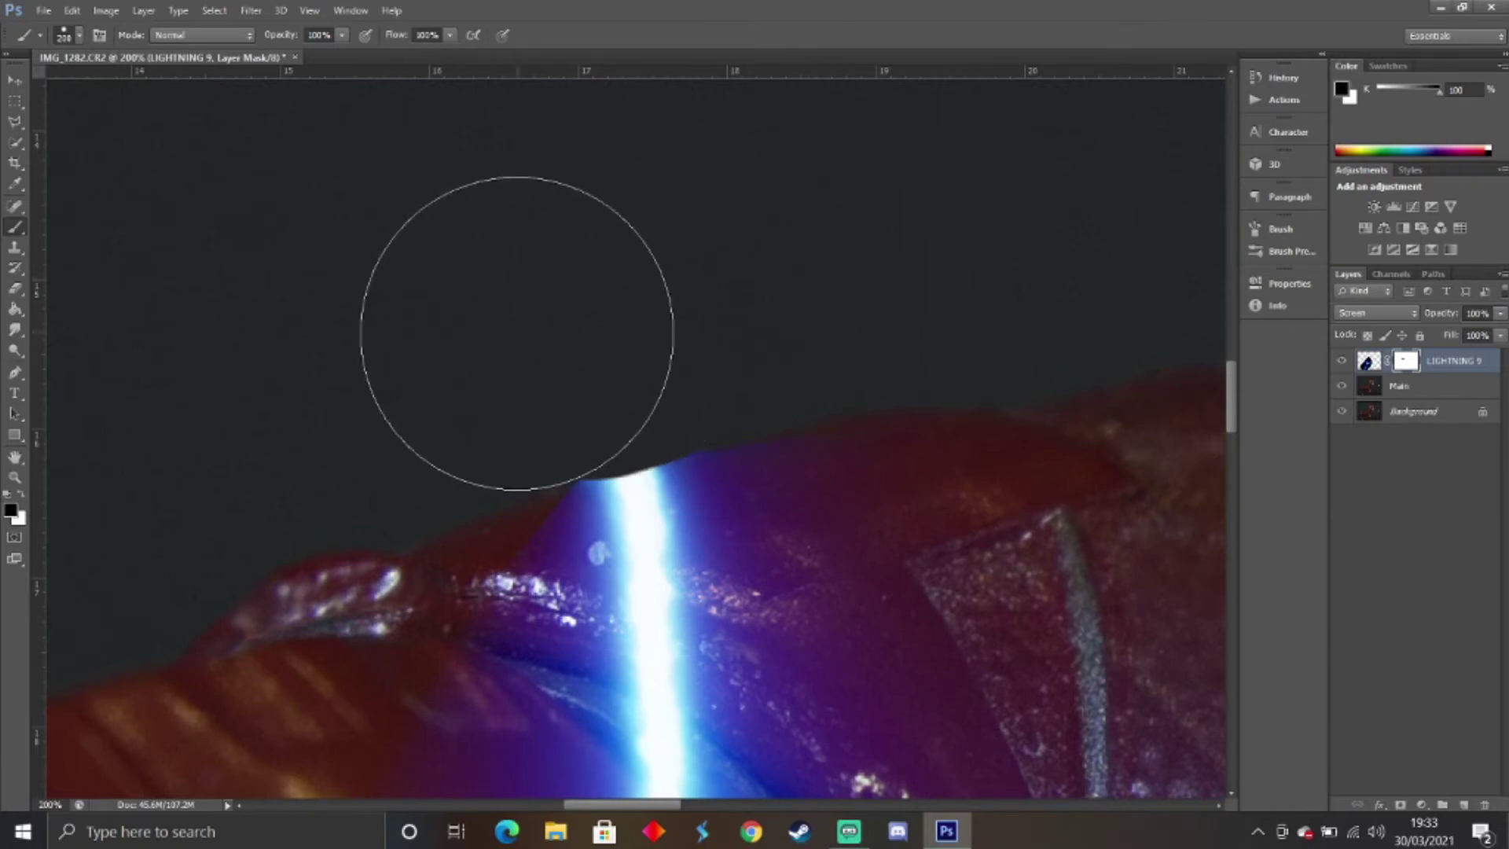
right_click(407, 284)
click(263, 318)
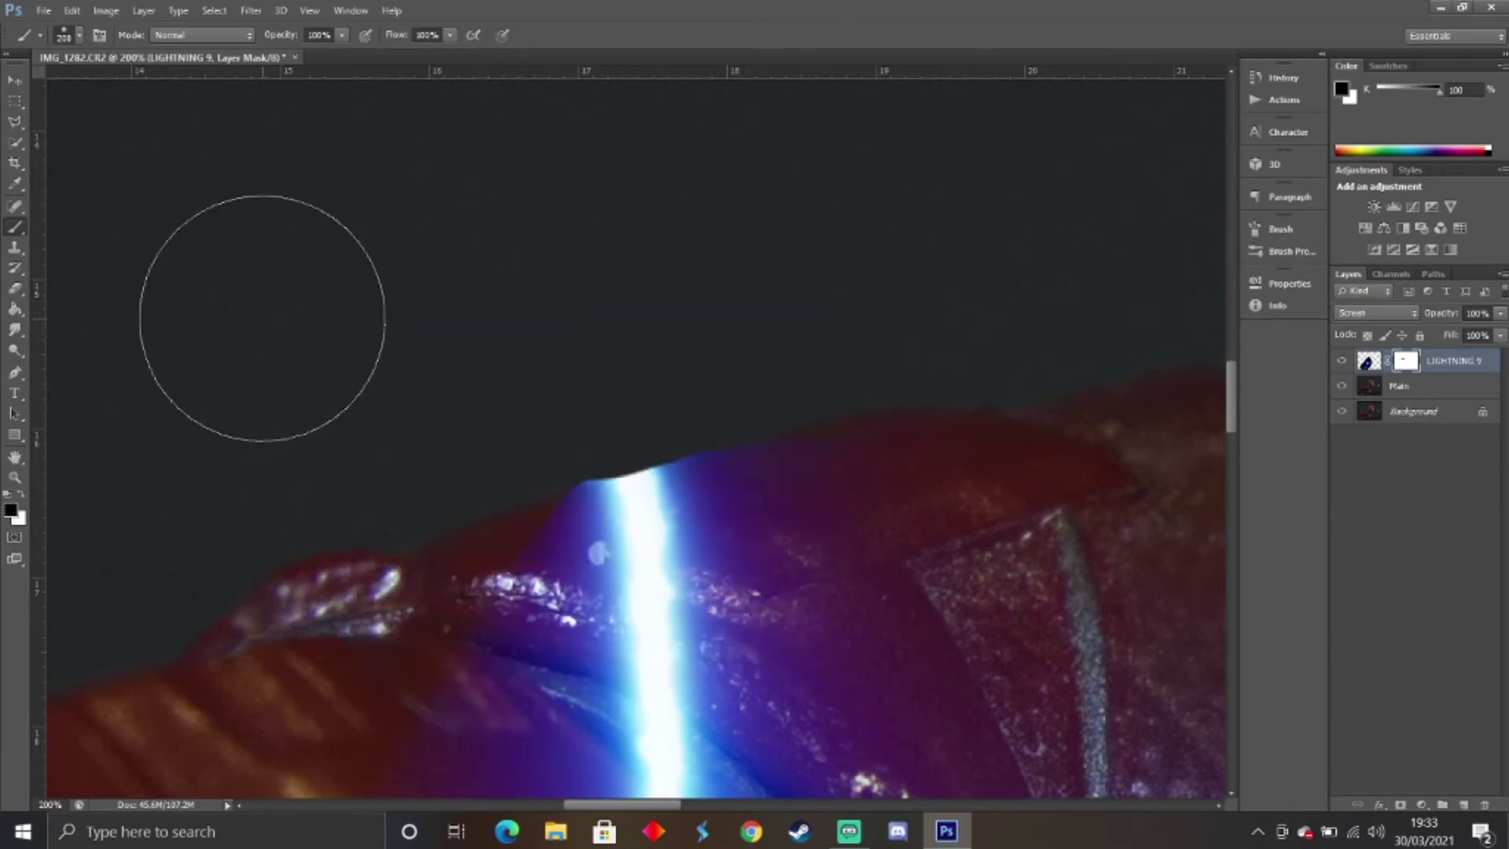
key(bracketleft)
key(bracketleft)
key(bracketleft)
key(bracketleft)
key(bracketleft)
key(bracketleft)
key(bracketleft)
key(bracketleft)
key(bracketleft)
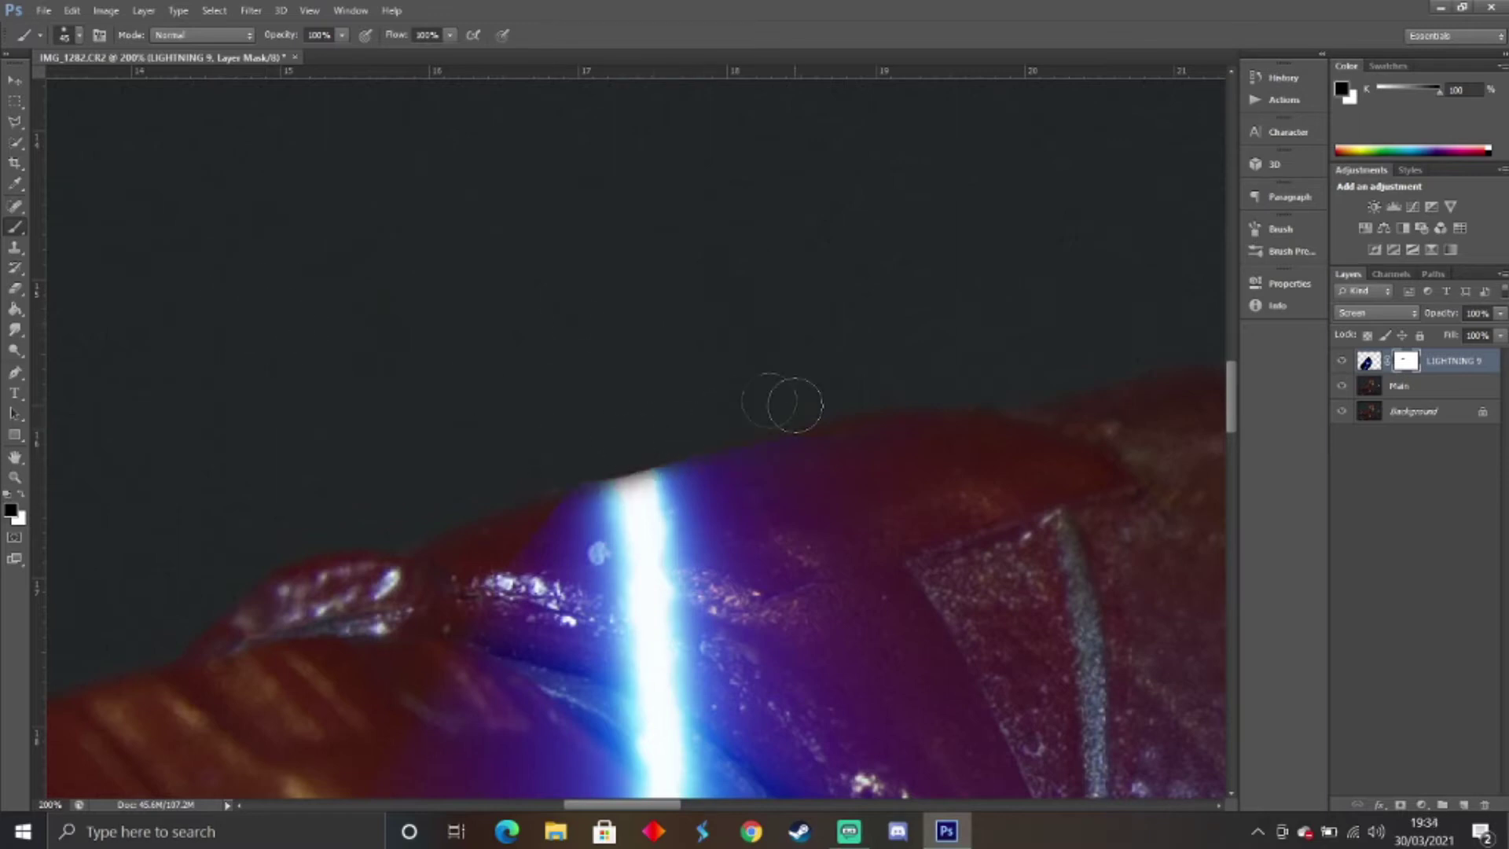
key(z)
right_click(566, 321)
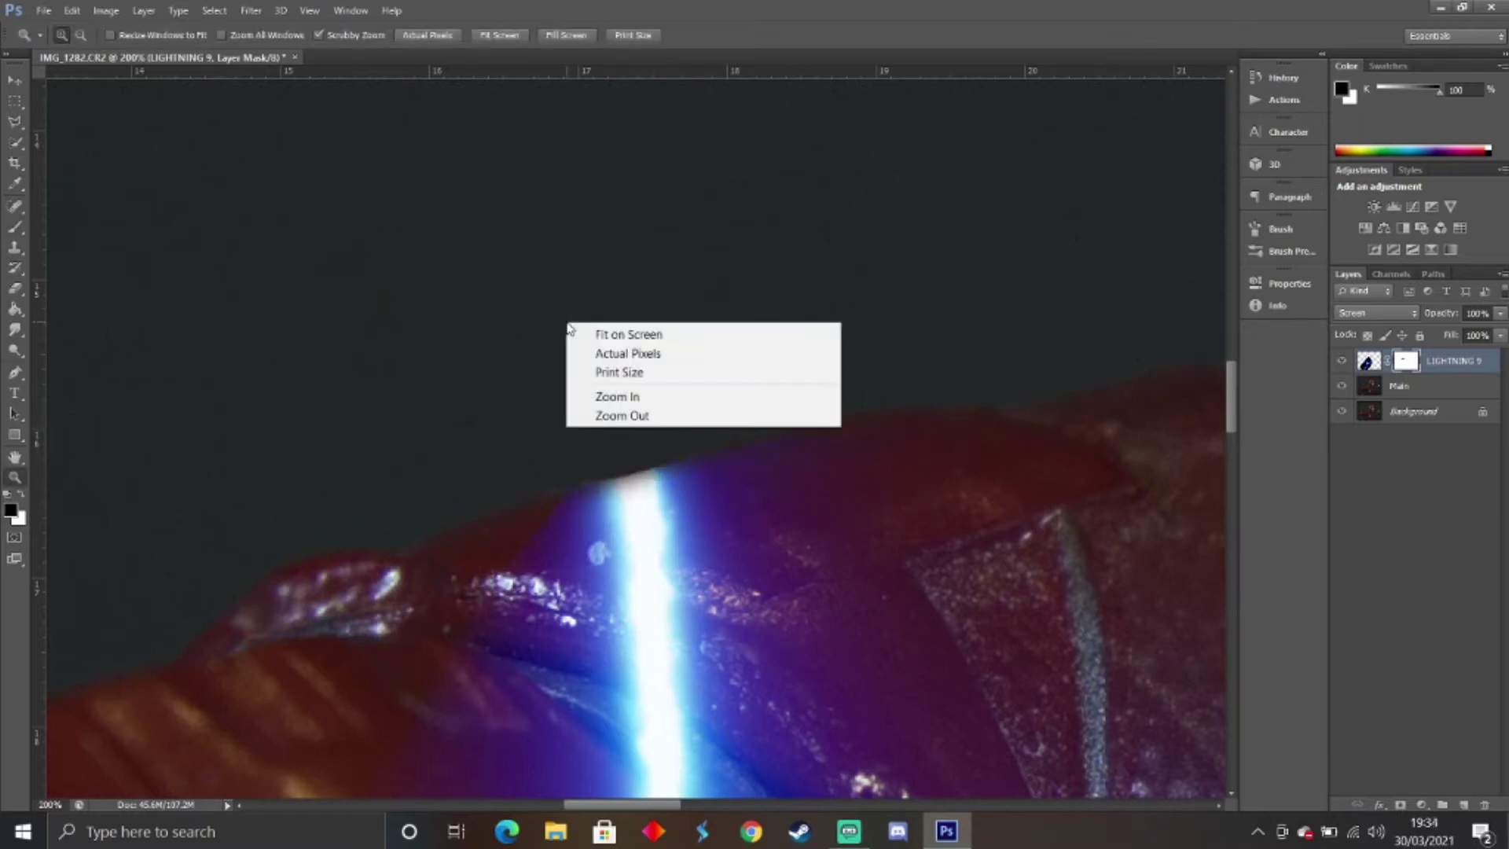
click(591, 330)
drag(729, 493, 729, 493)
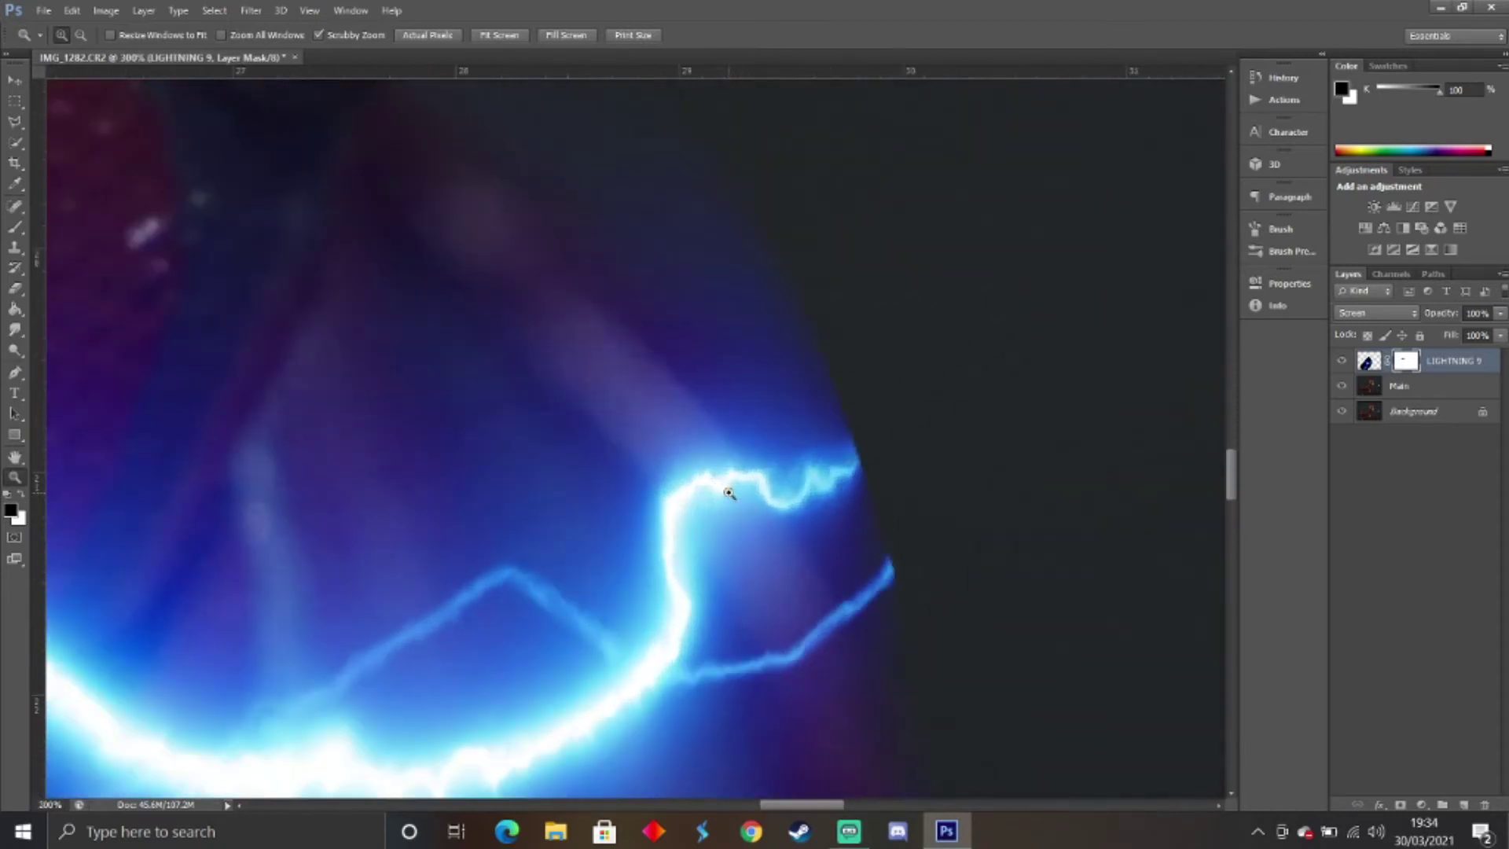
Mask out the glow spilling past the figure's edge and at the right tip, then fit the view.
key(b)
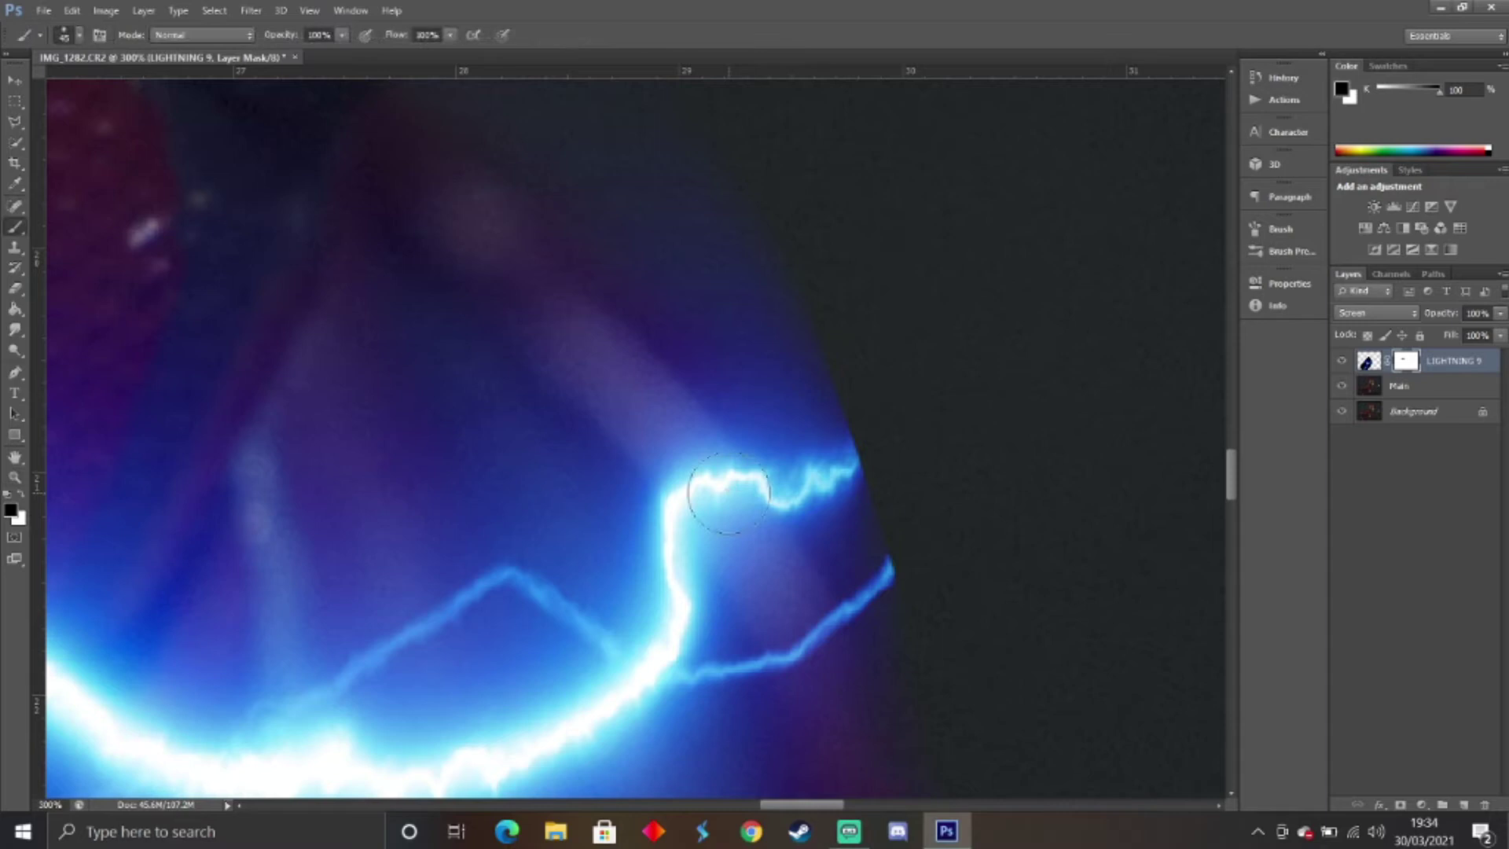
mouse_move(600, 152)
mouse_down()
mouse_move(782, 298)
mouse_move(781, 336)
mouse_move(744, 318)
mouse_move(841, 398)
mouse_move(935, 579)
mouse_move(873, 427)
mouse_move(889, 475)
mouse_up()
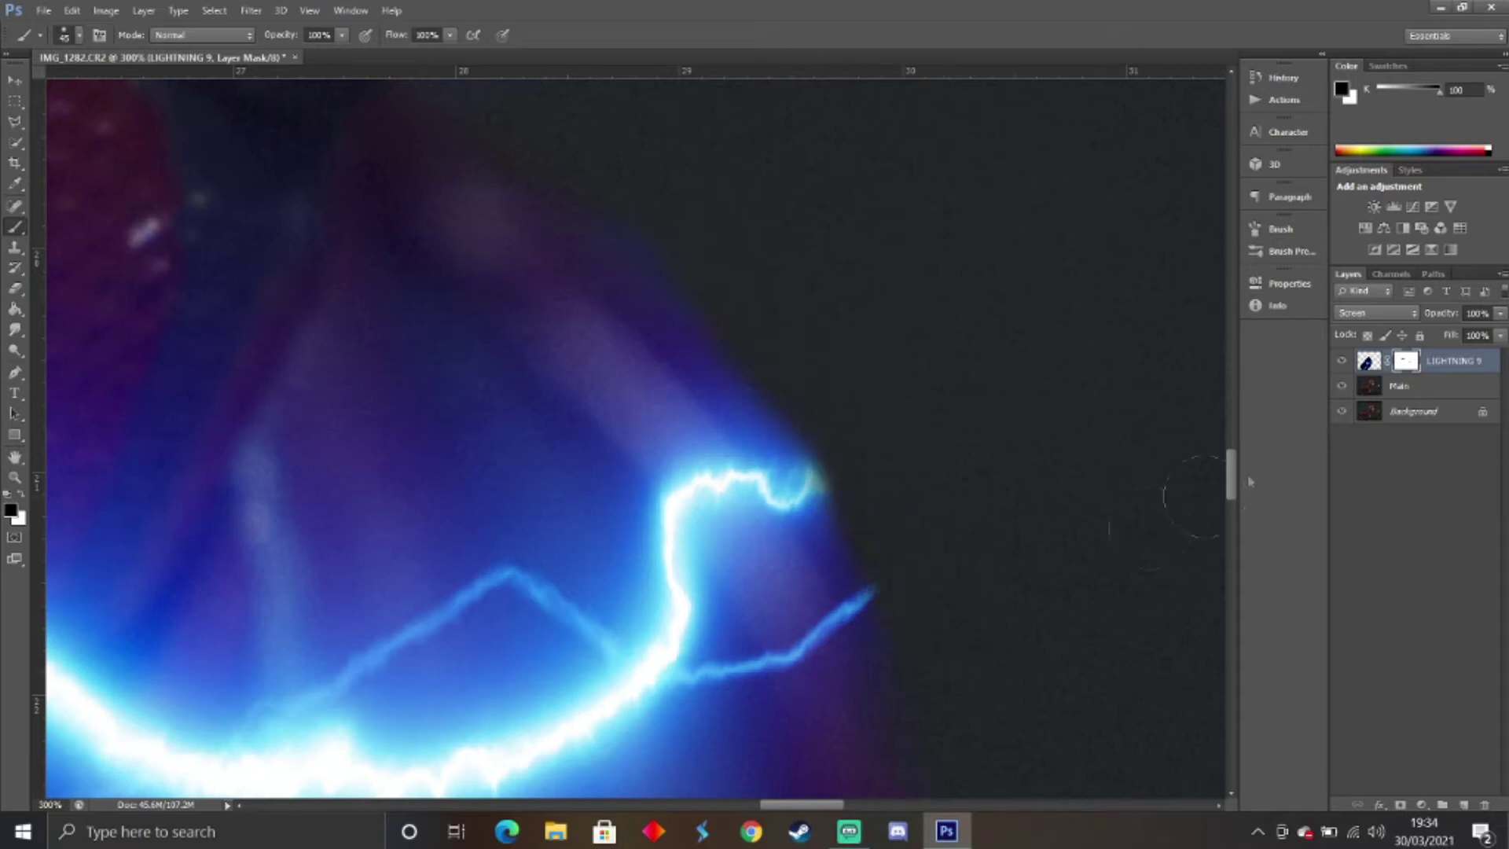
mouse_move(1234, 476)
mouse_down()
mouse_move(1235, 510)
mouse_move(1230, 482)
mouse_up()
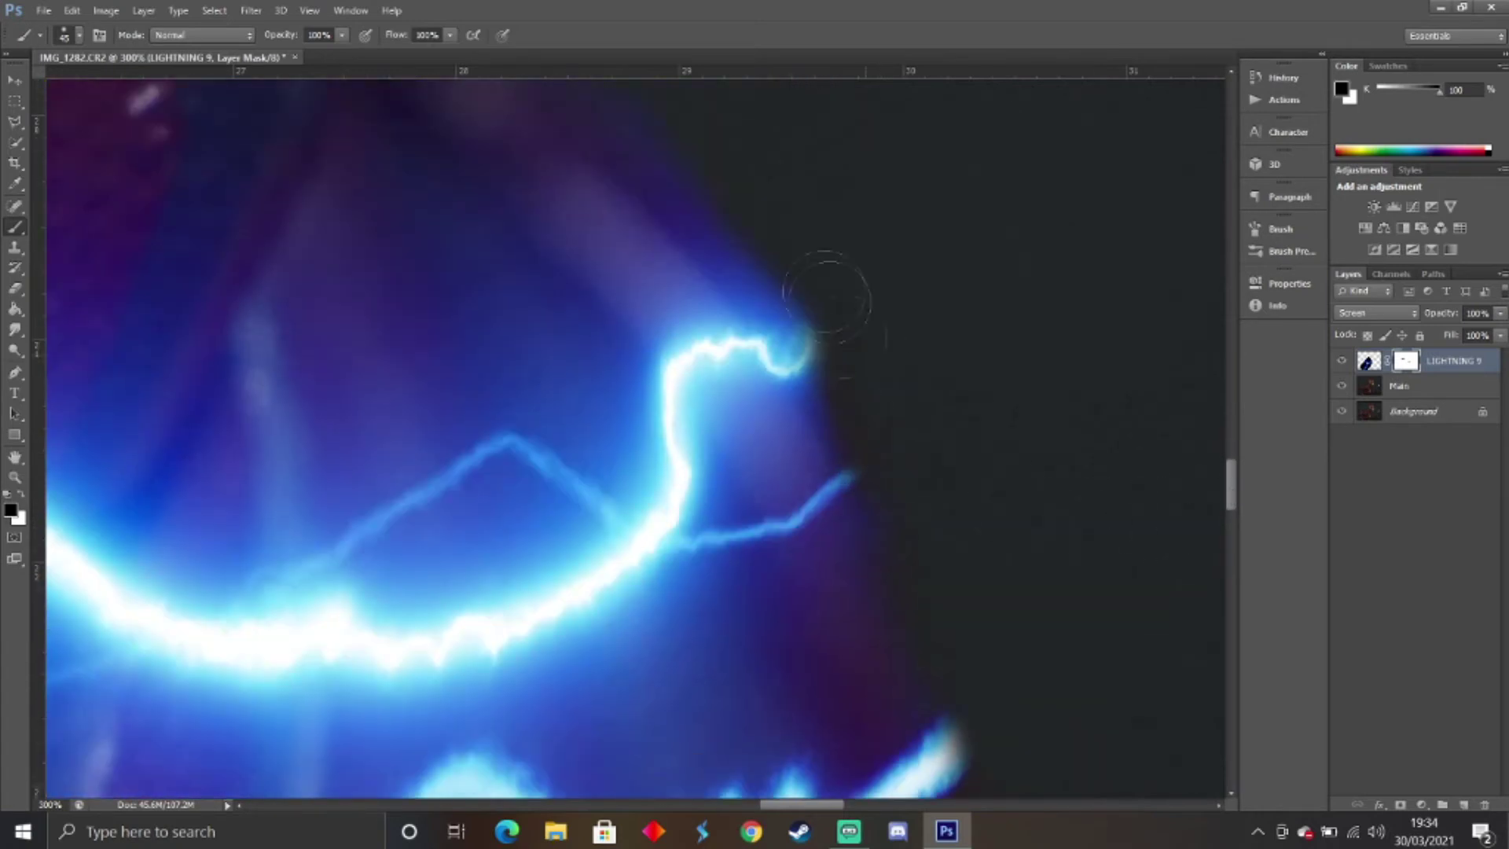
mouse_move(817, 353)
mouse_down()
mouse_move(791, 235)
mouse_move(781, 252)
mouse_move(747, 209)
mouse_up()
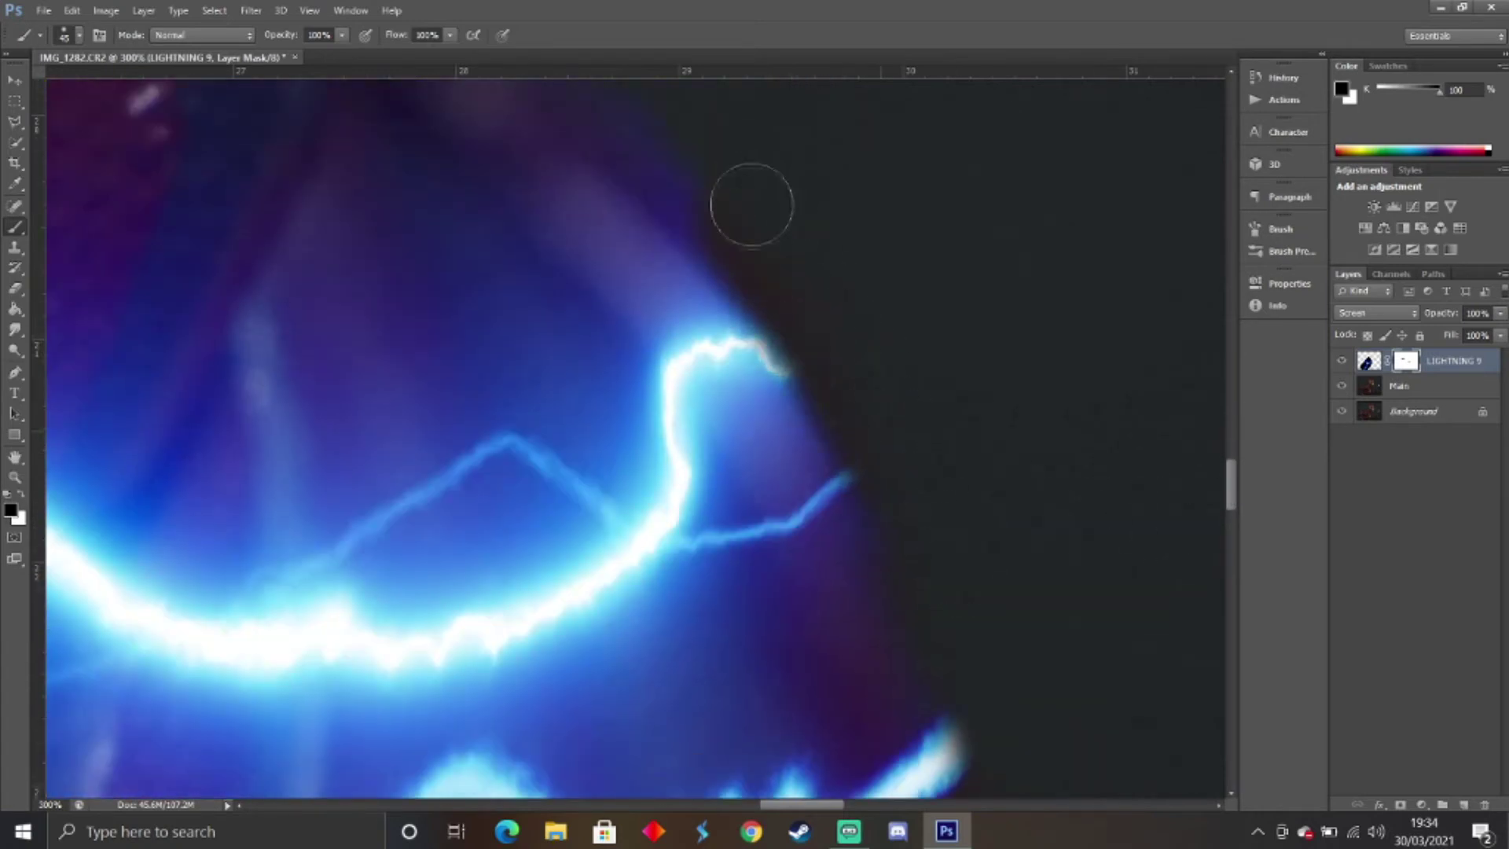
key(z)
right_click(940, 328)
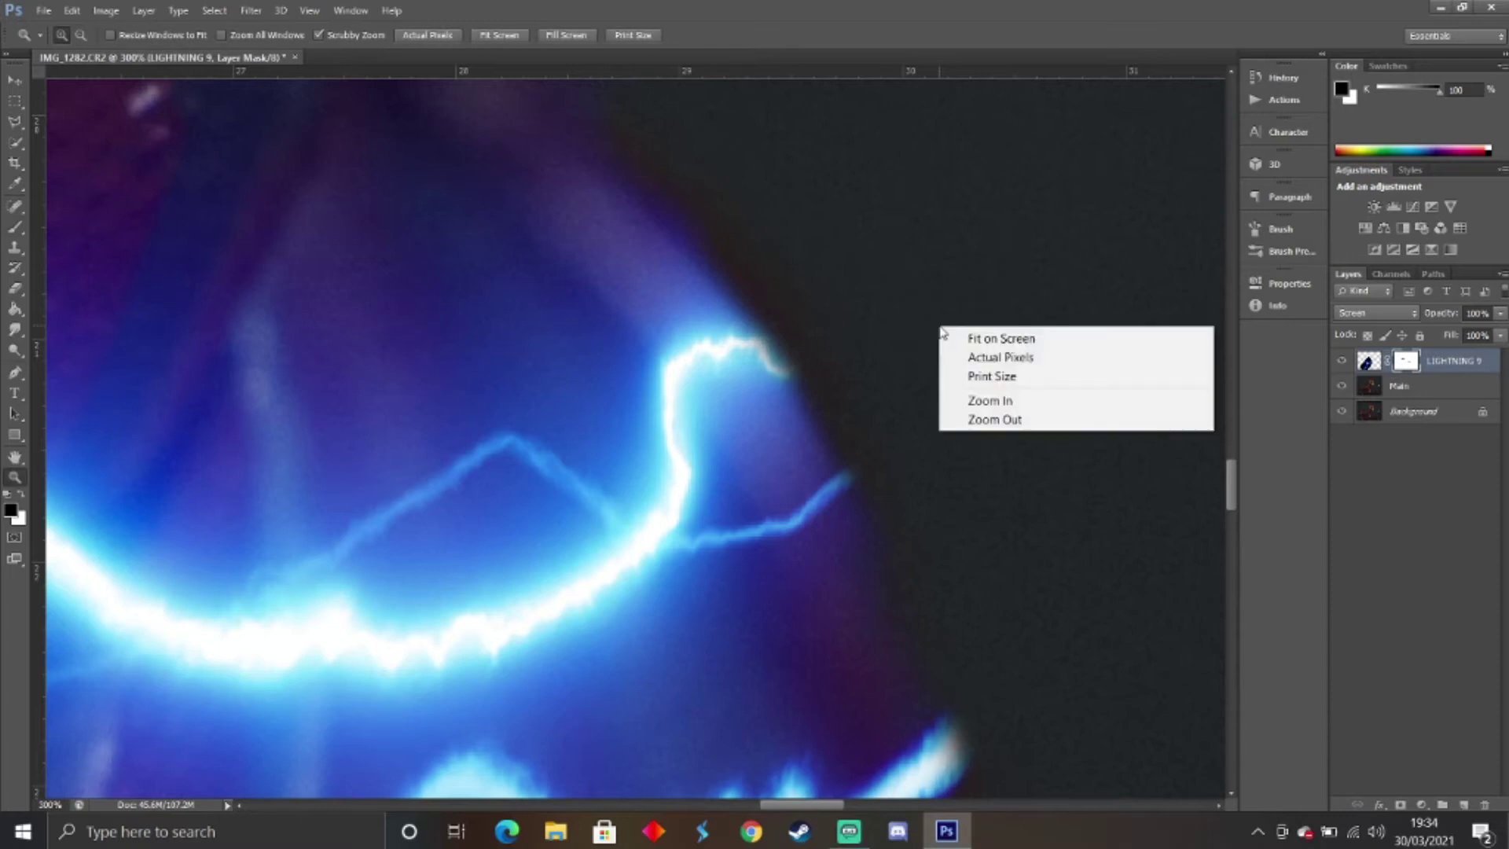
click(1000, 338)
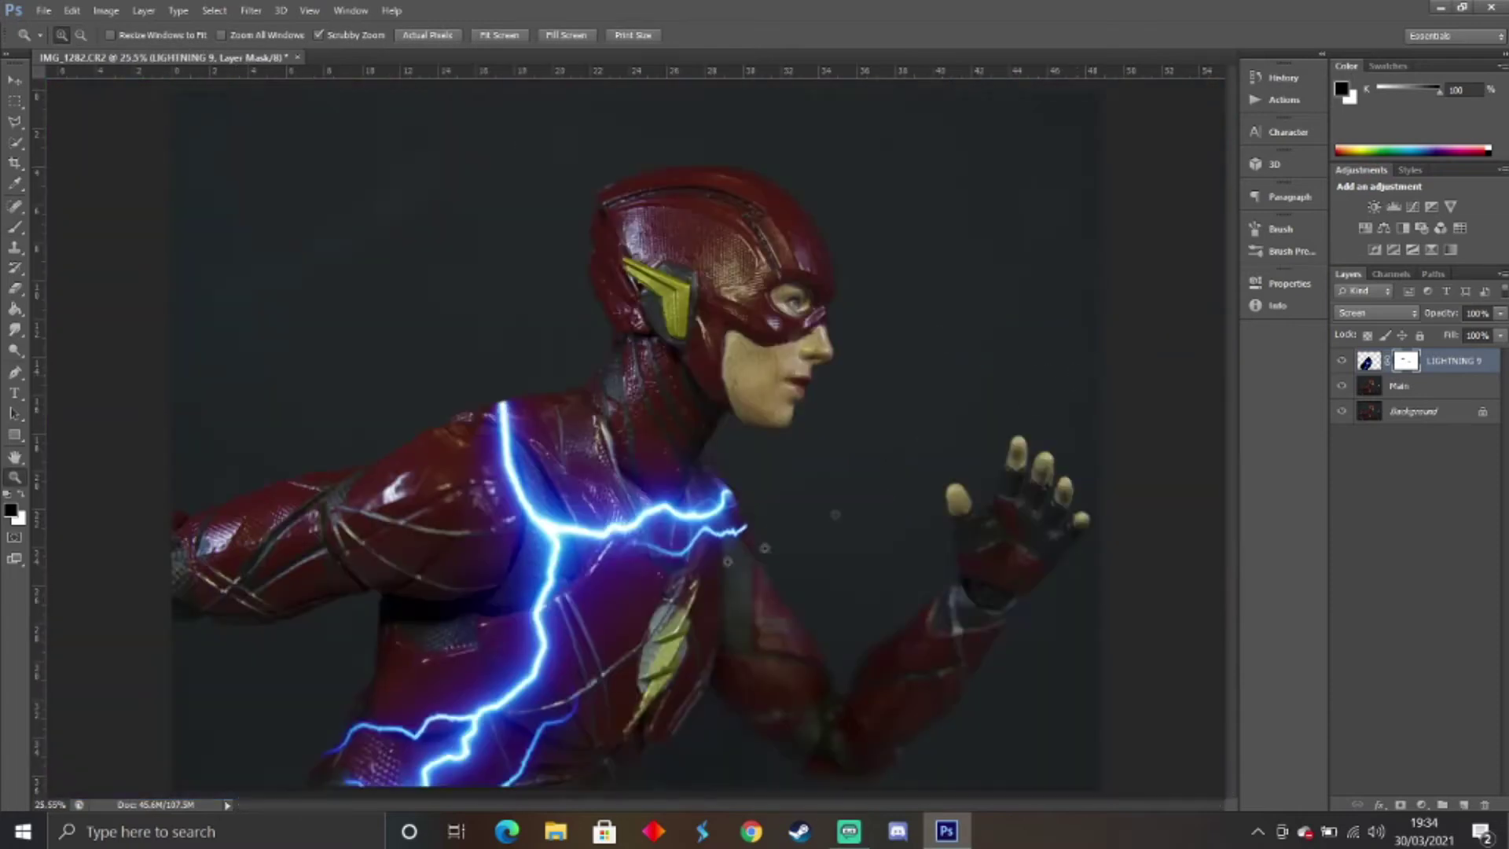
click(325, 762)
click(325, 763)
click(324, 763)
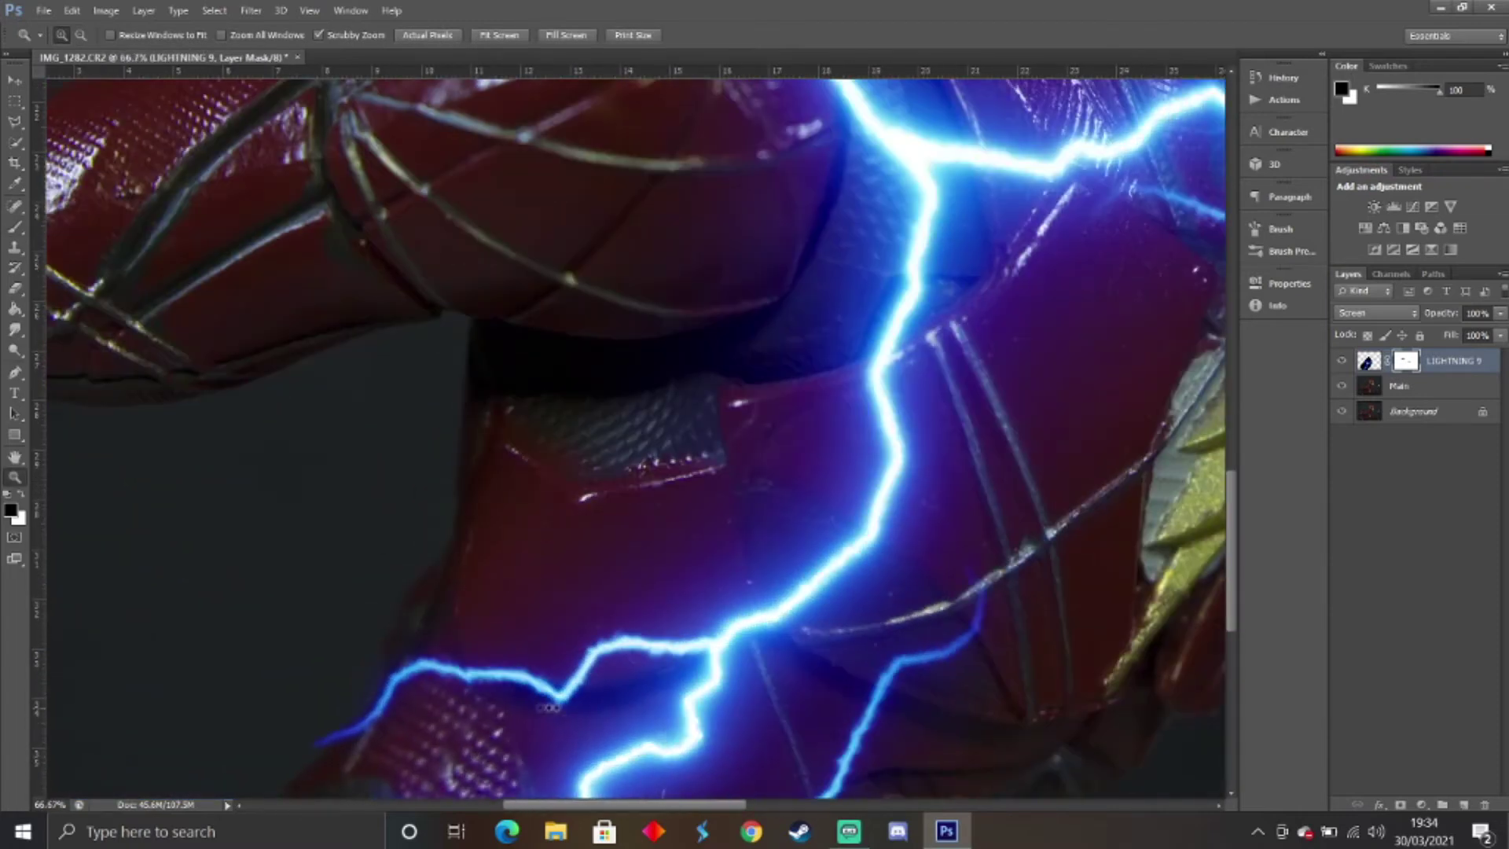
right_click(557, 710)
click(613, 612)
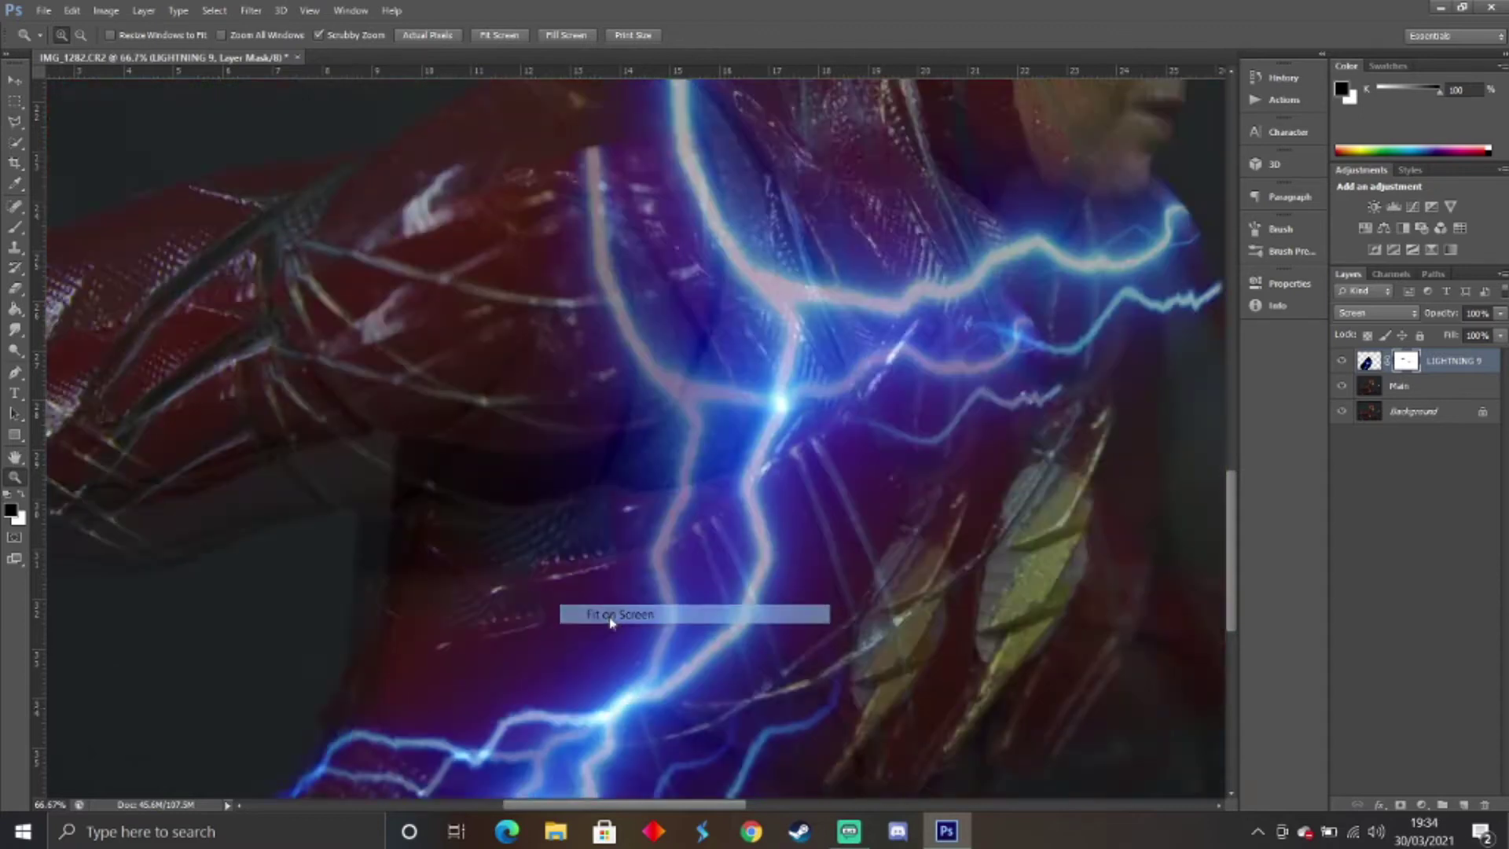
Rename the LIGHTNING 9 layer to 'Lightning 1'.
key(ctrl+2)
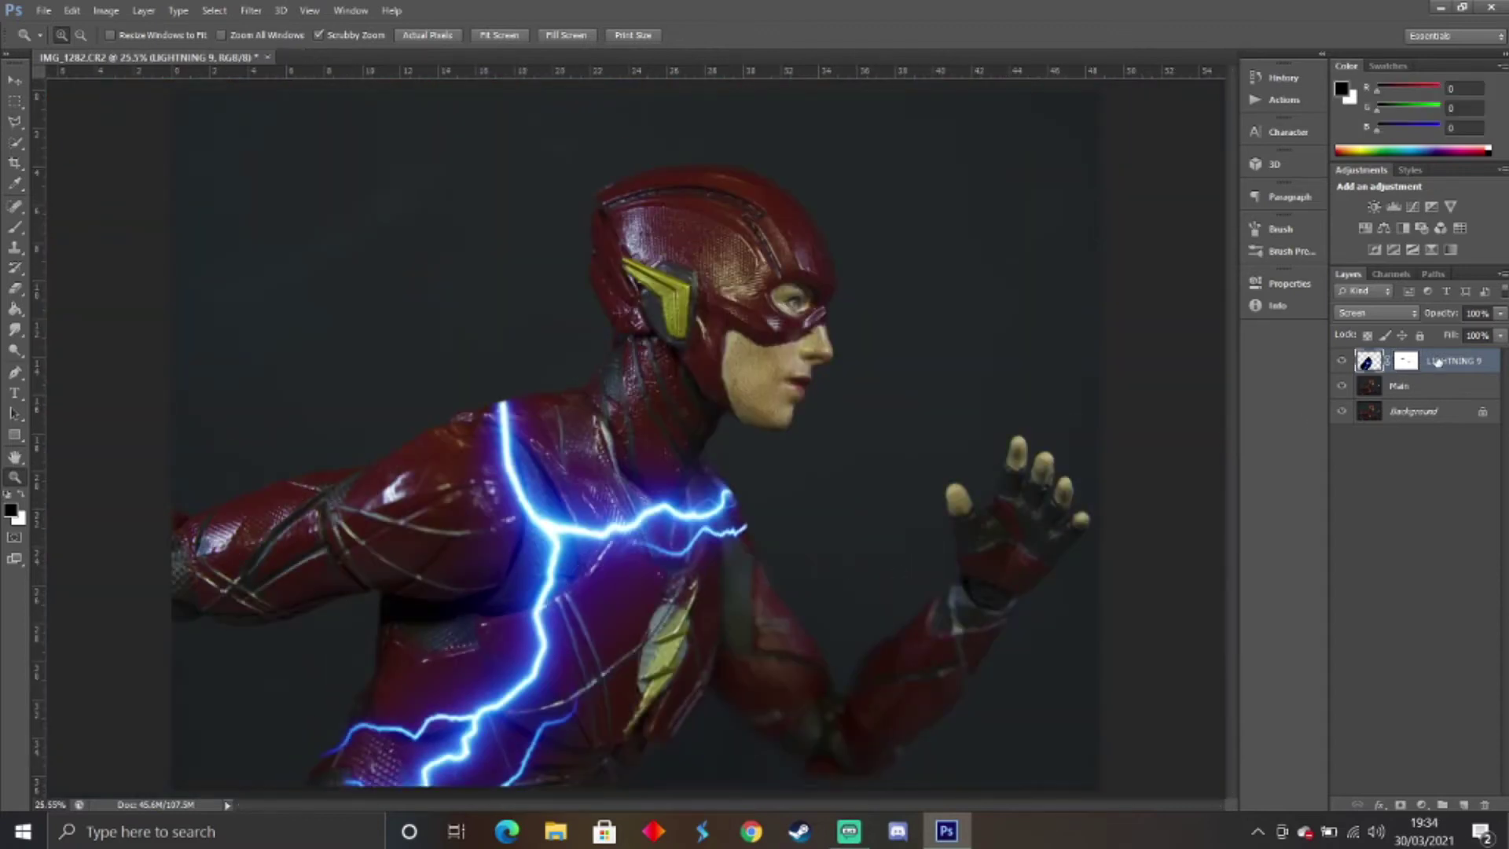
double_click(1460, 361)
key(BackSpace)
text(Lightning 1)
key(Return)
click(1424, 524)
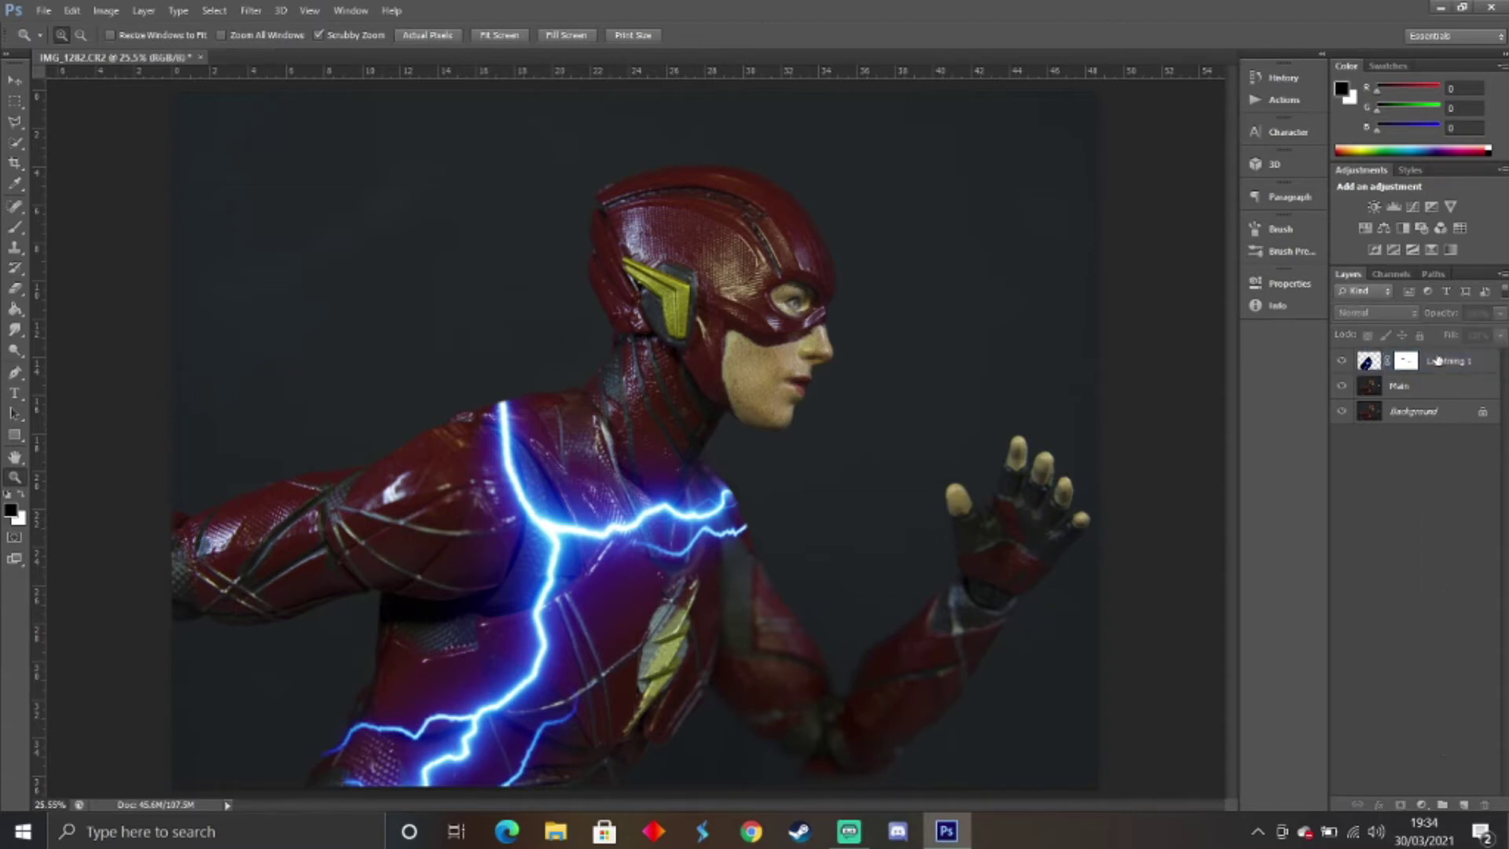
Place the LIGHTNING 04 image after the Maybe file fails with a JPEG error.
click(40, 10)
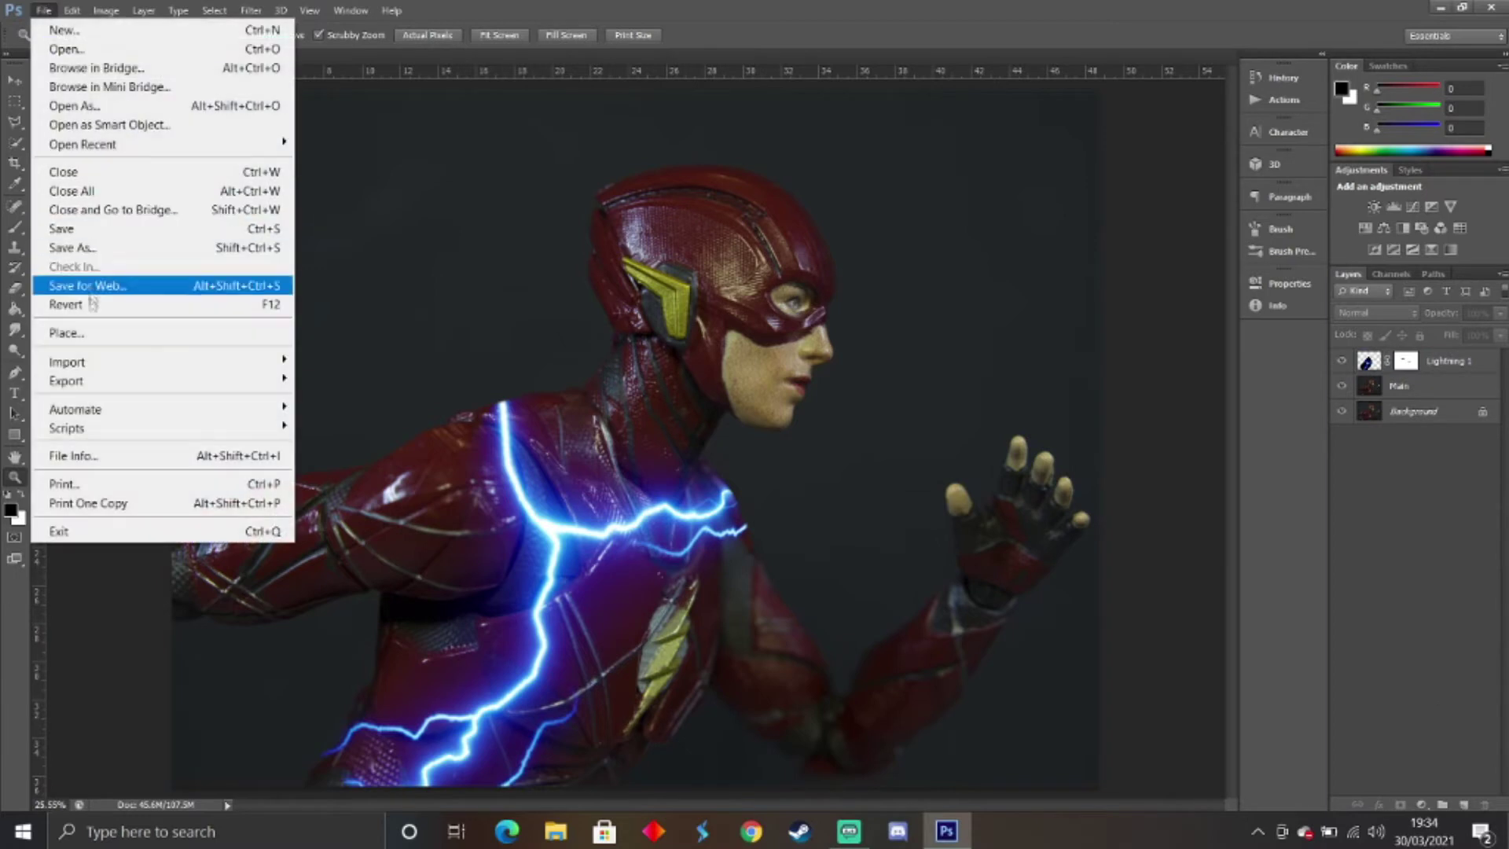
click(92, 332)
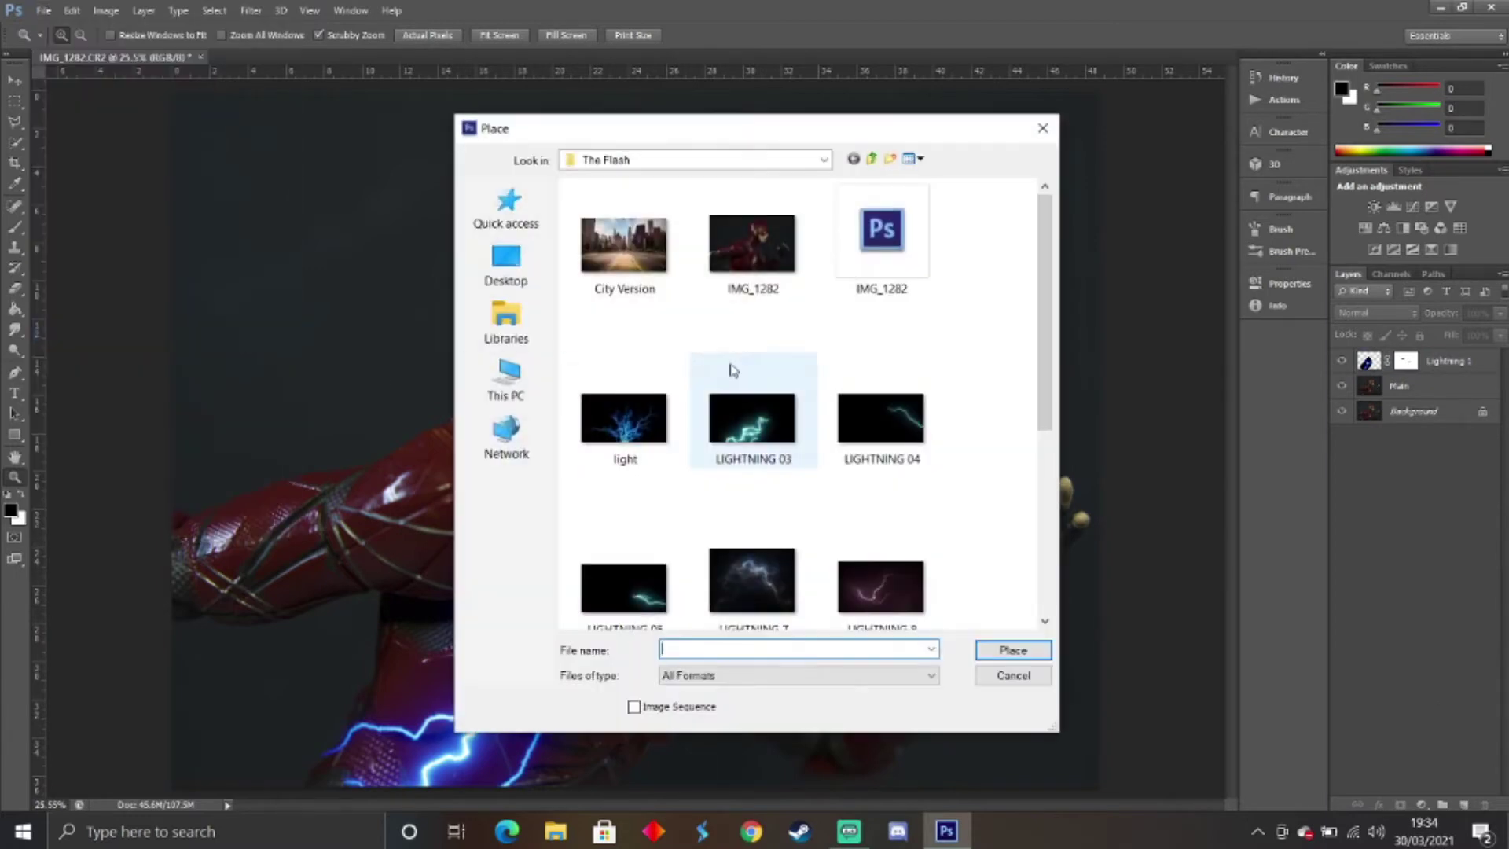
drag(1047, 338, 992, 542)
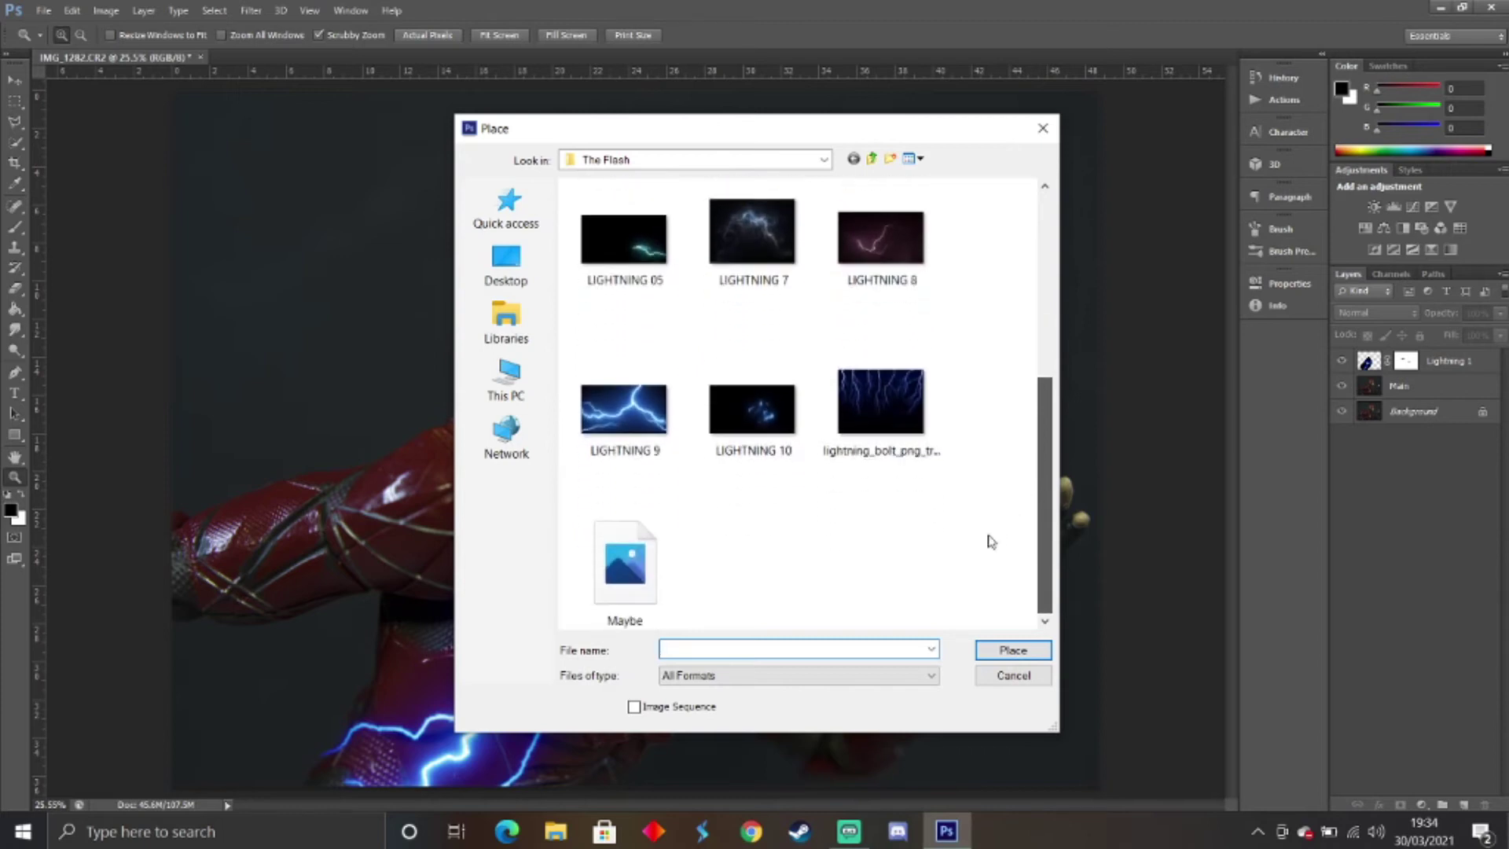
double_click(624, 576)
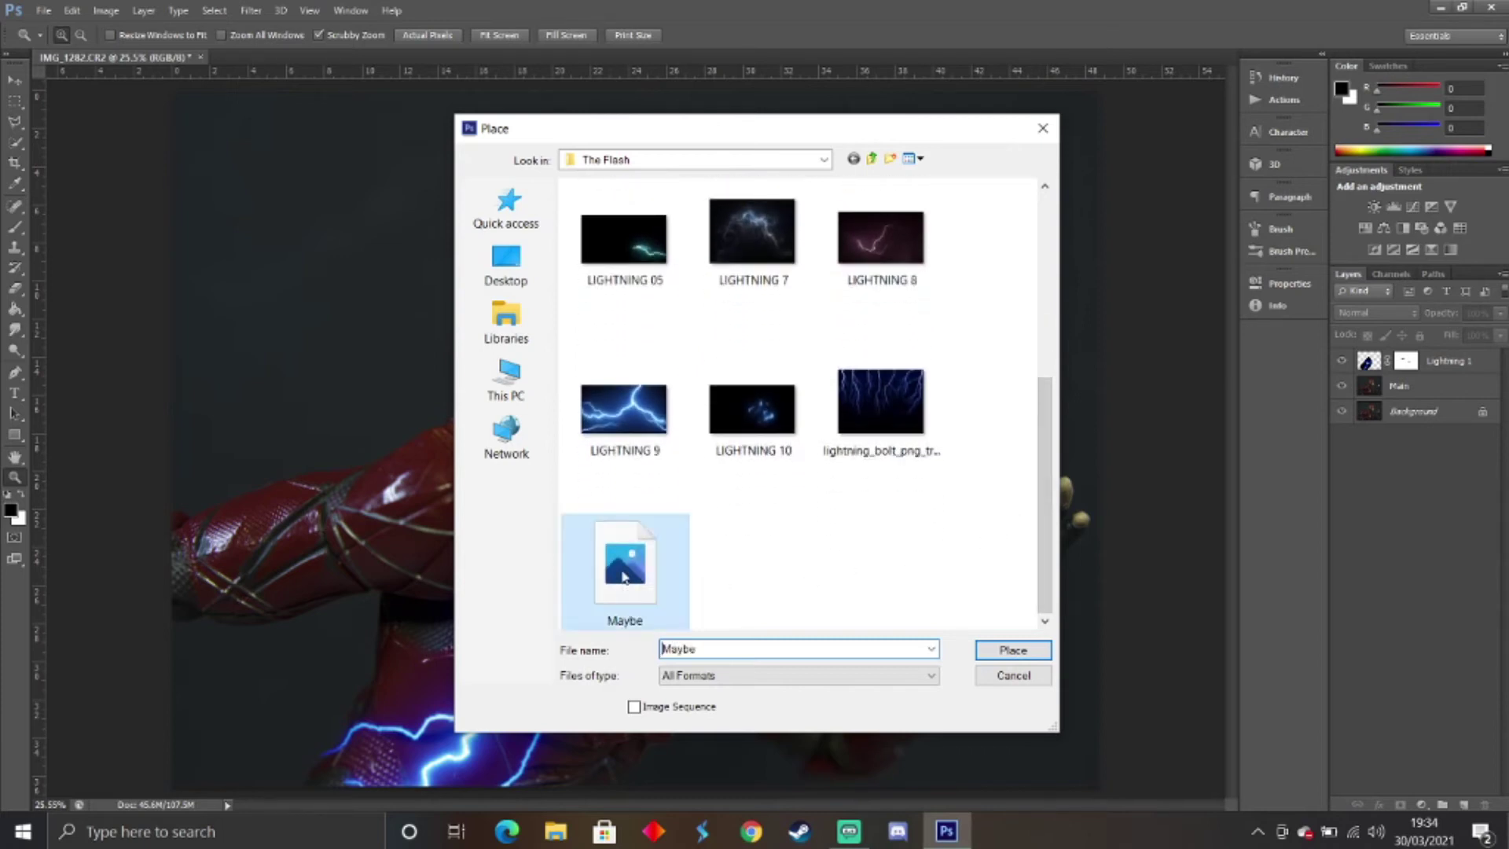
click(762, 319)
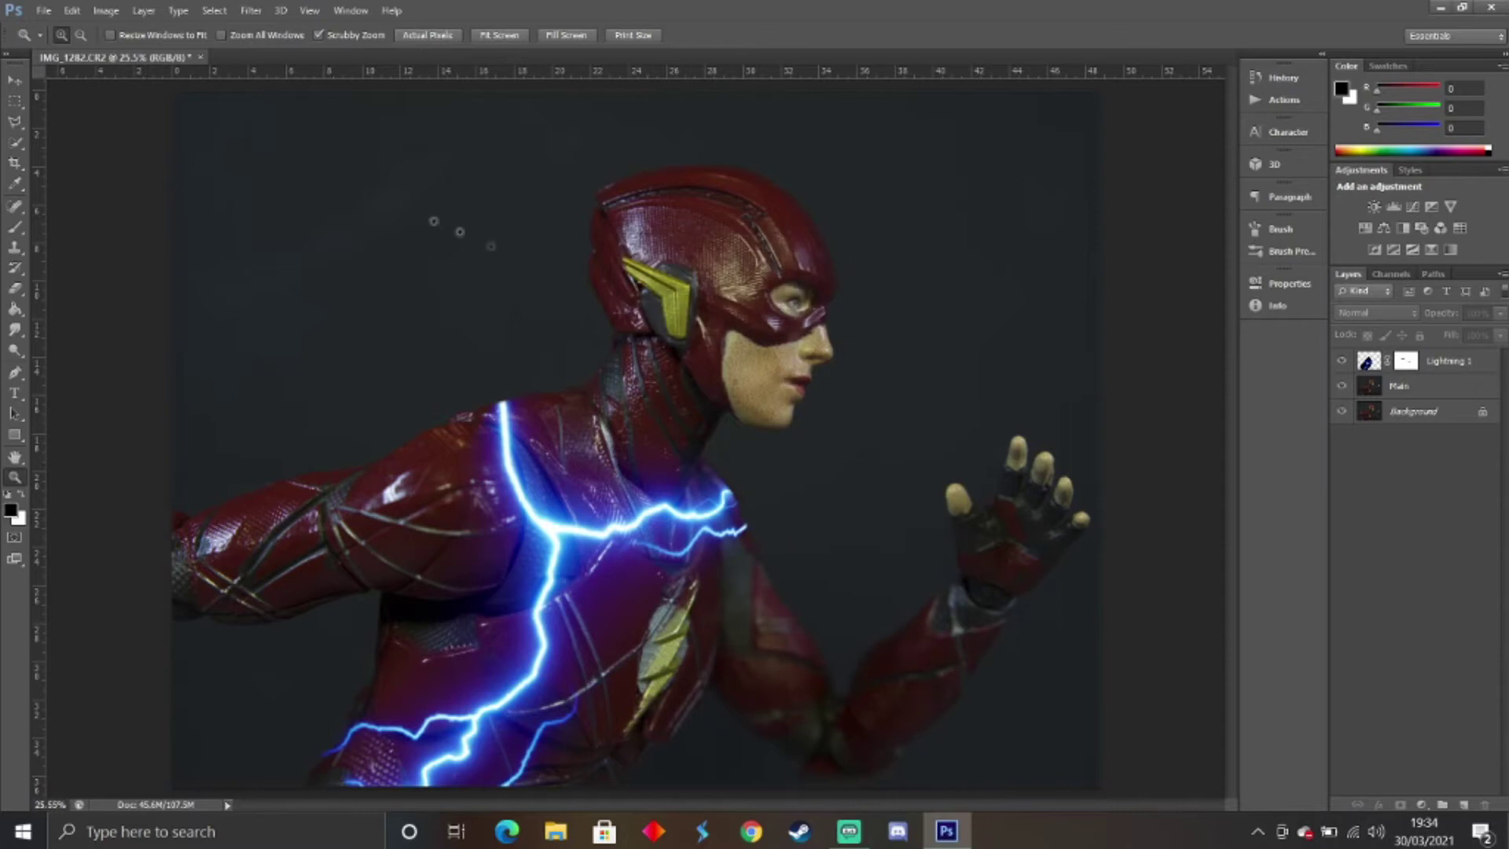
click(45, 11)
click(45, 11)
click(45, 11)
click(110, 333)
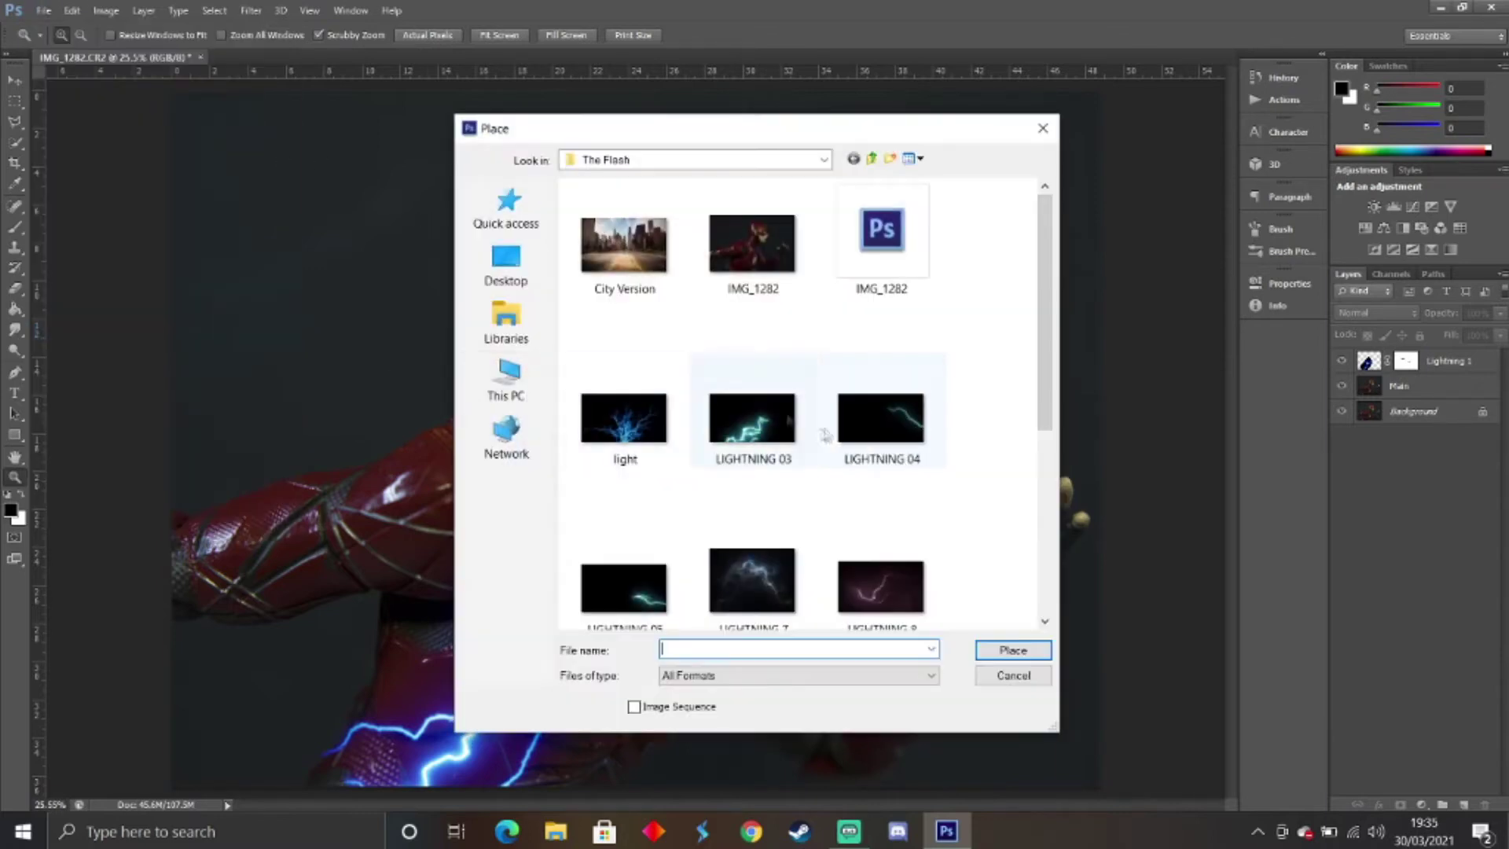
double_click(898, 437)
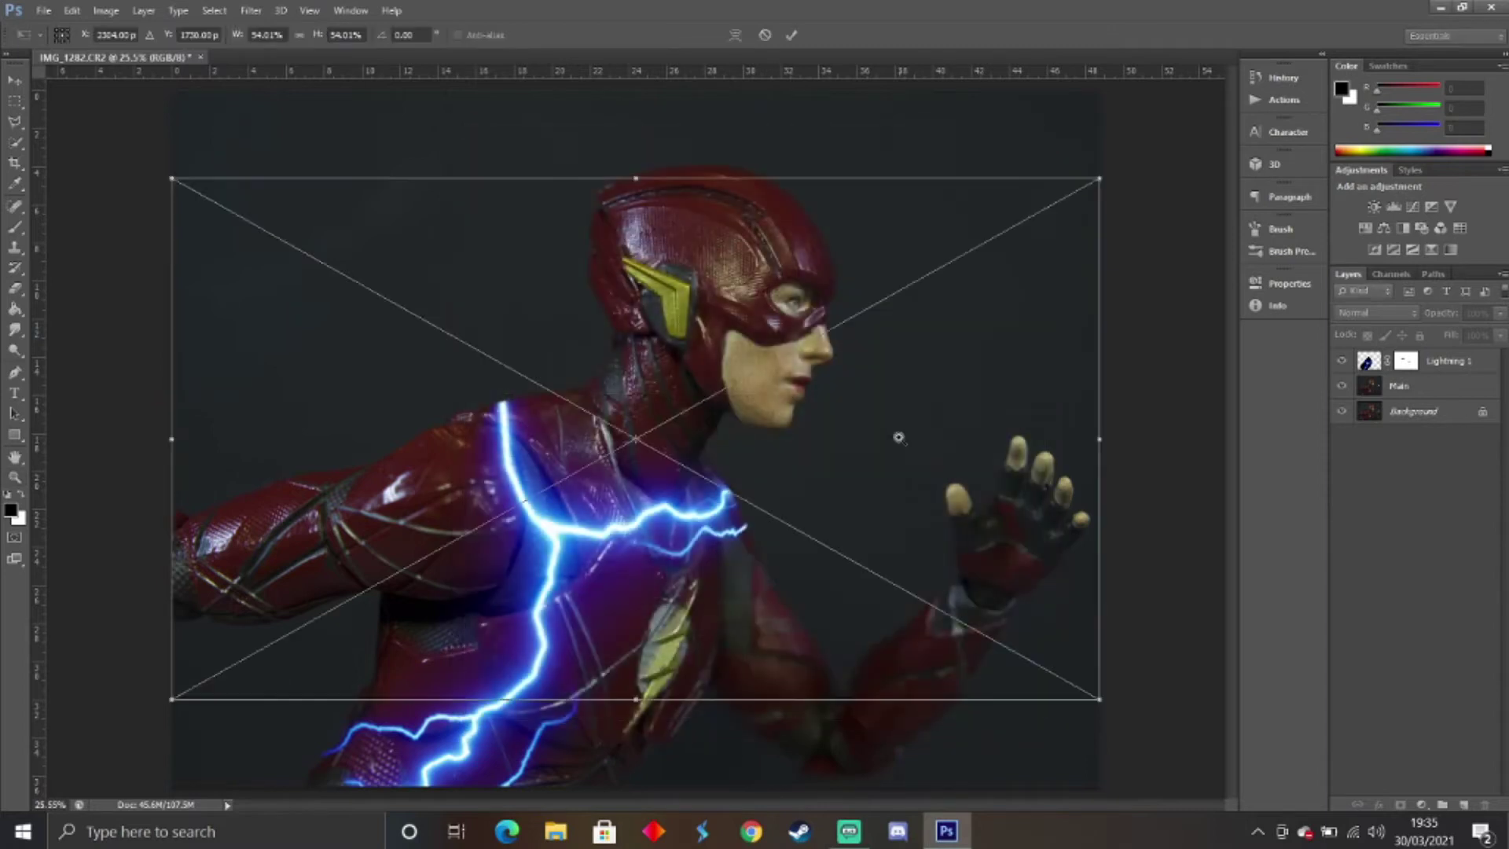
Commit the LIGHTNING 04 placement, set it to Screen blending, and rasterize the layer.
key(Return)
key(z)
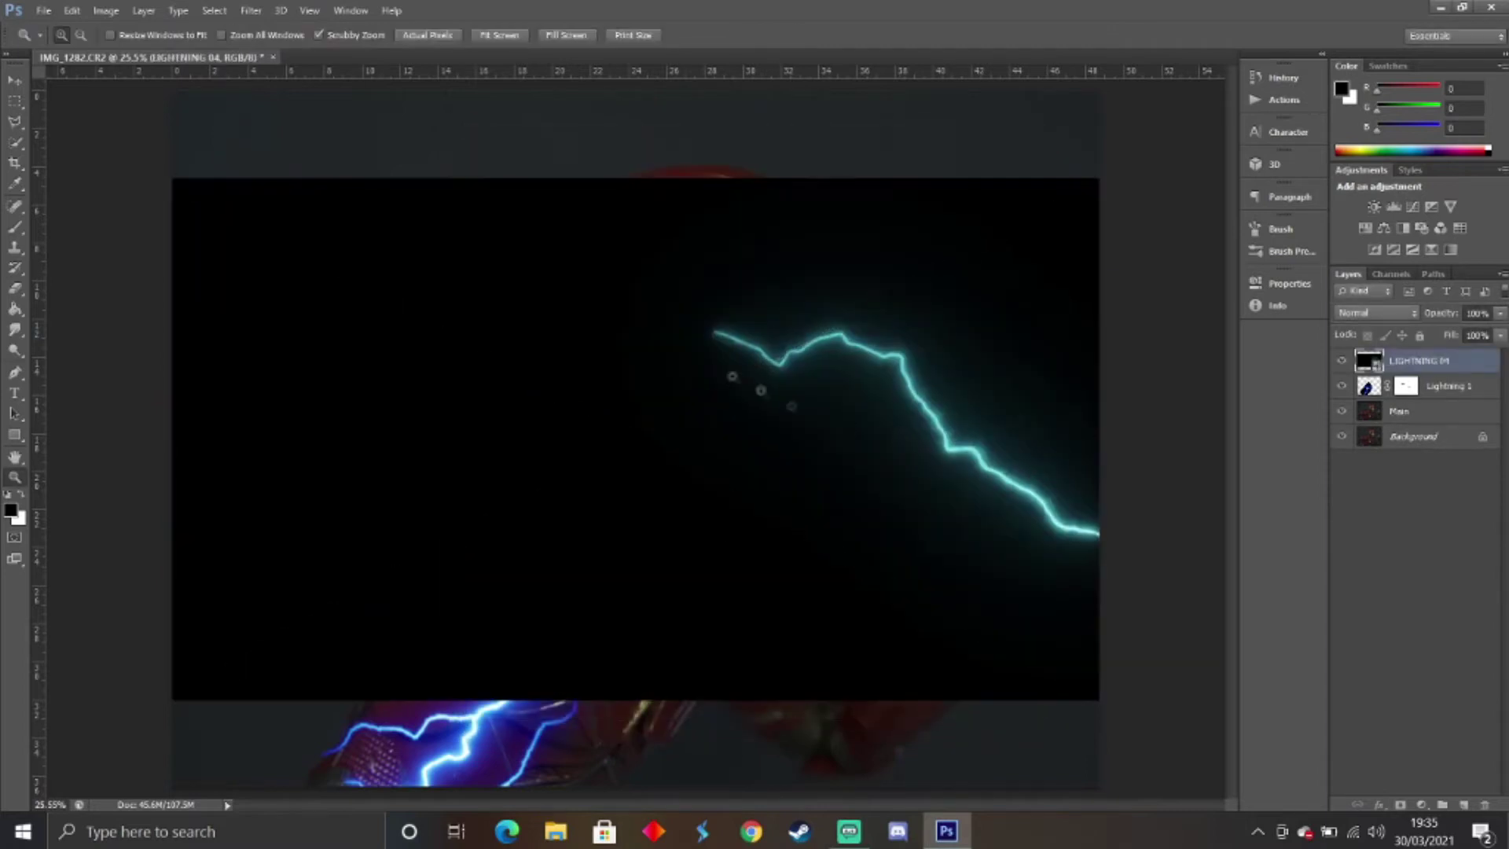
click(1367, 314)
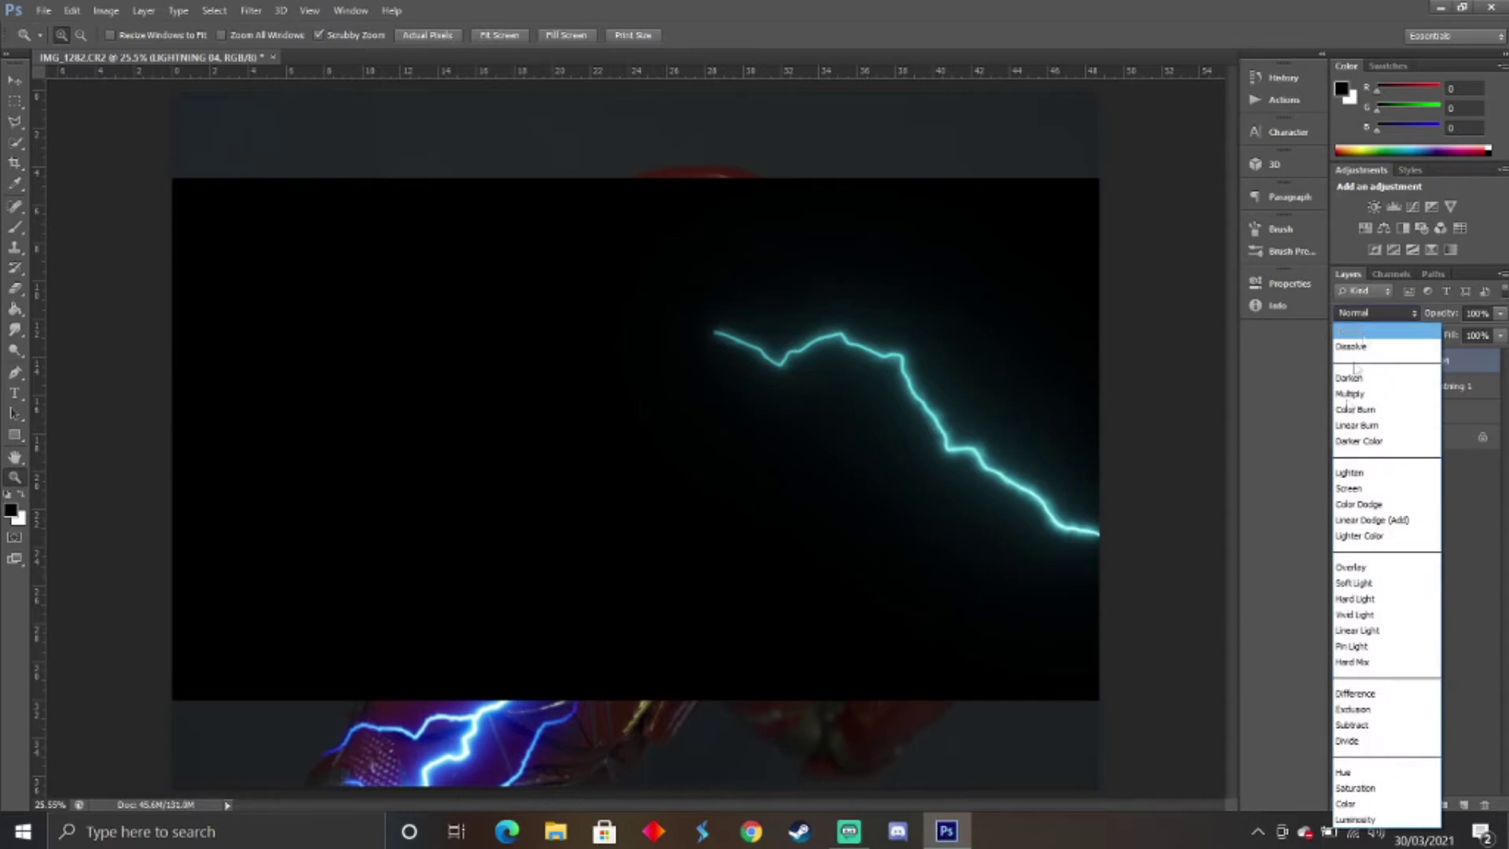
click(1348, 489)
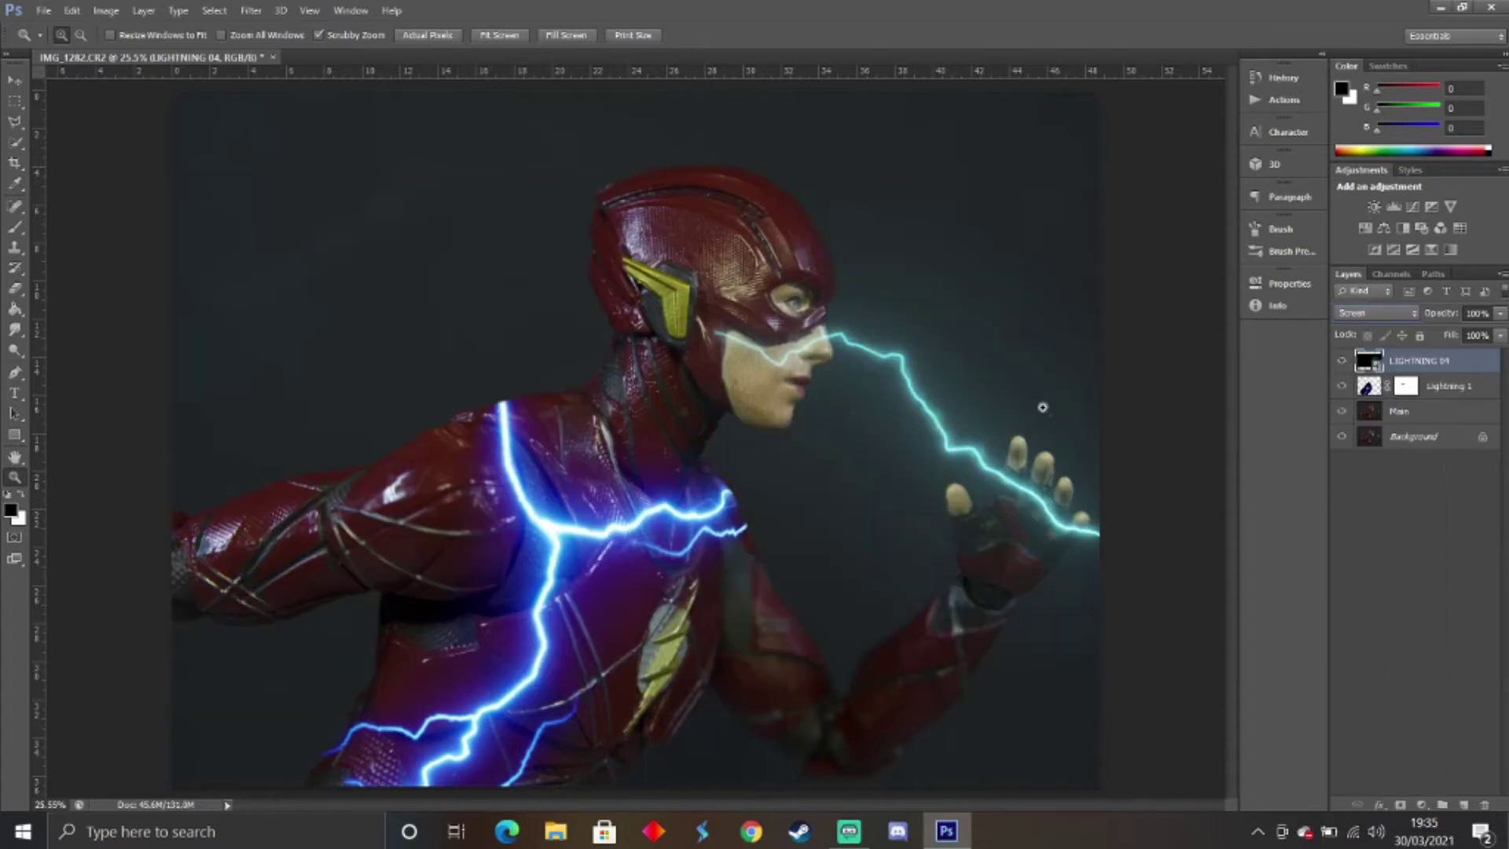
key(b)
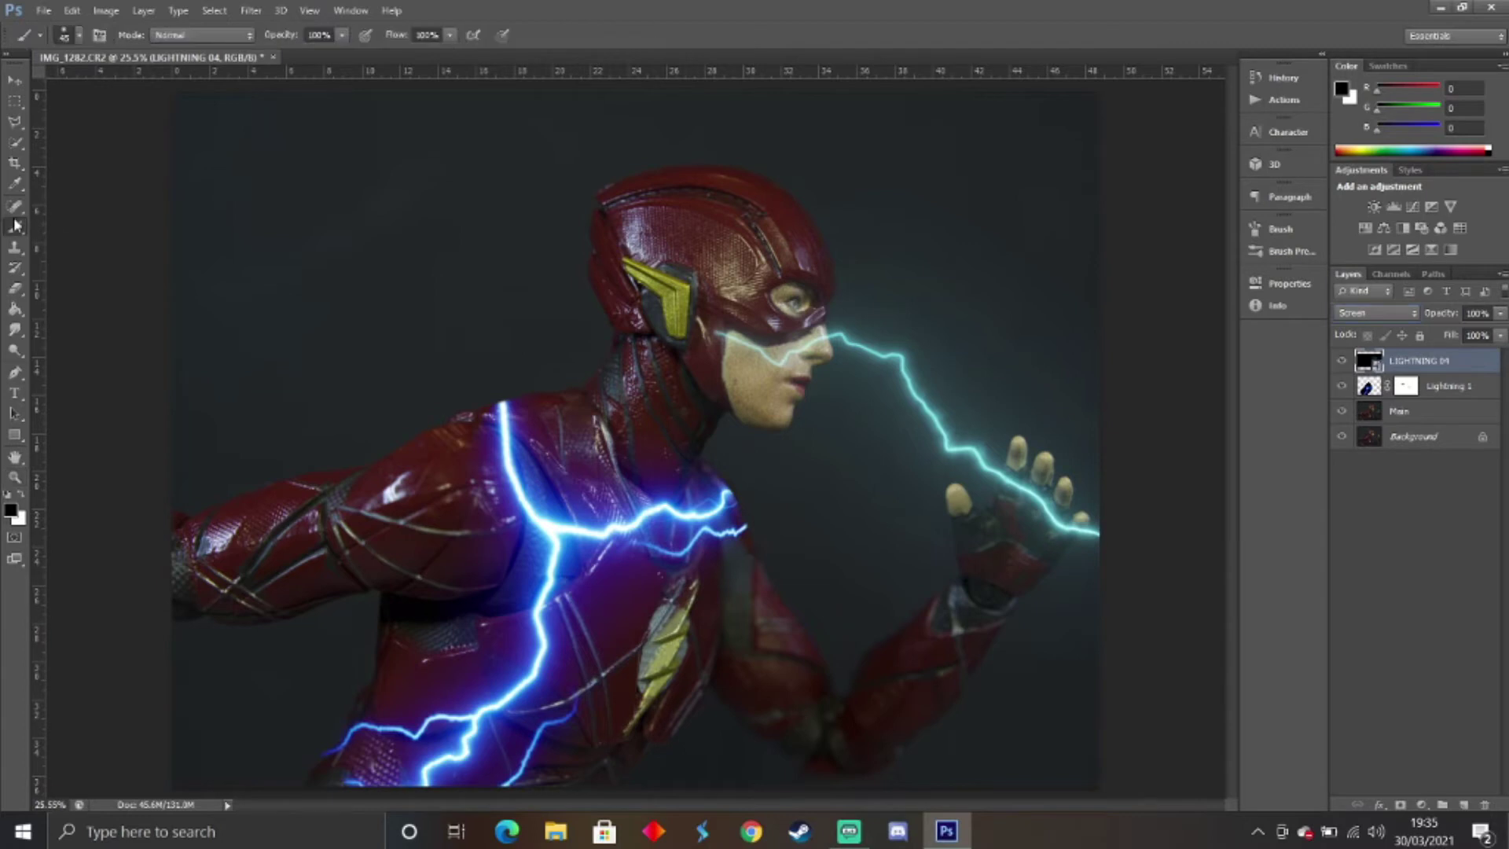
click(376, 266)
key(Return)
Deepen the bolt's blacks with a Levels black input of 11.
key(ctrl+l)
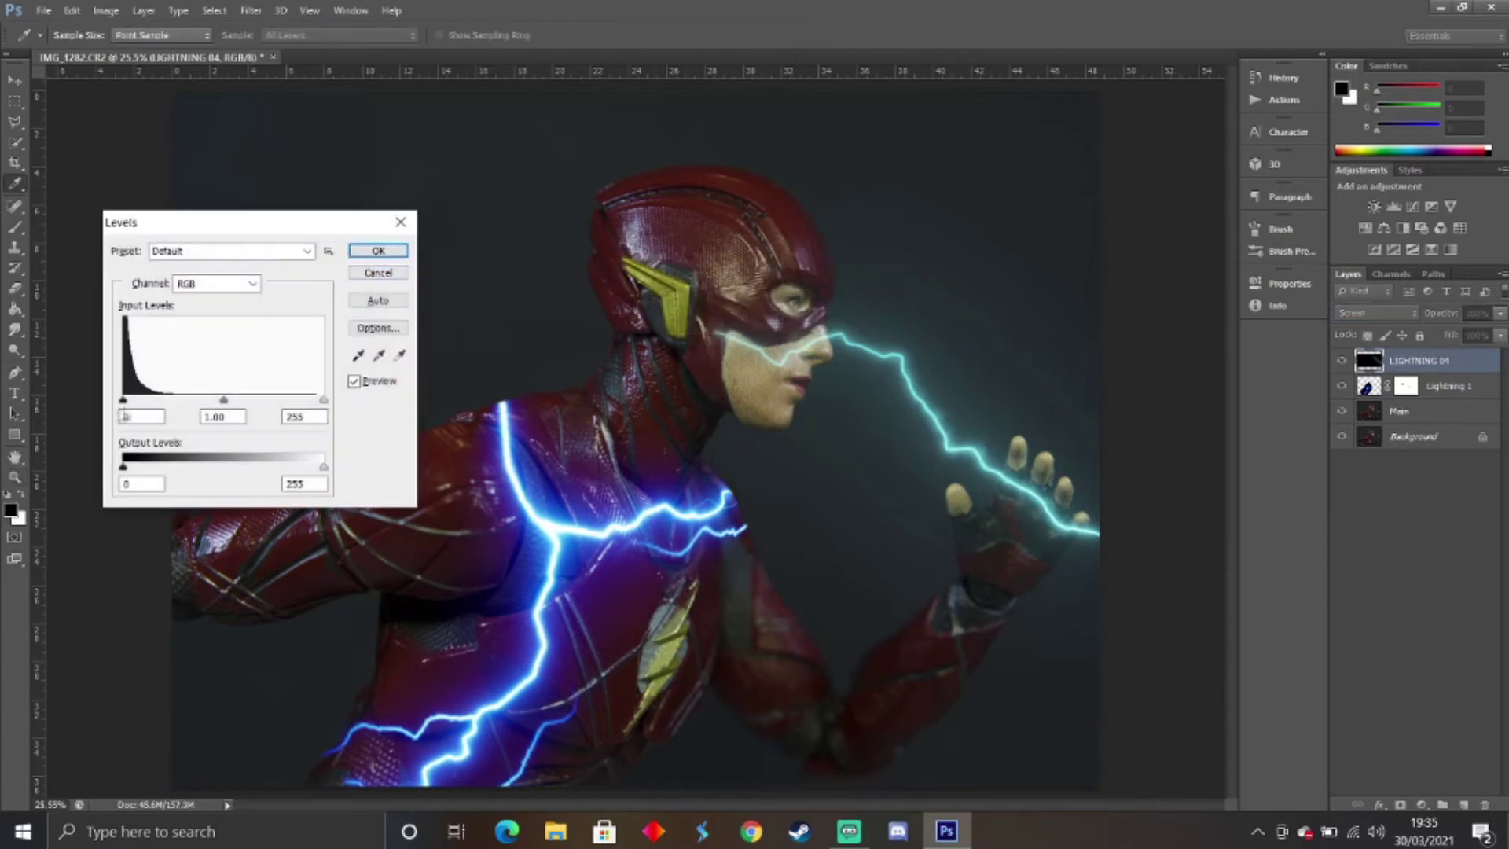
drag(124, 402, 132, 404)
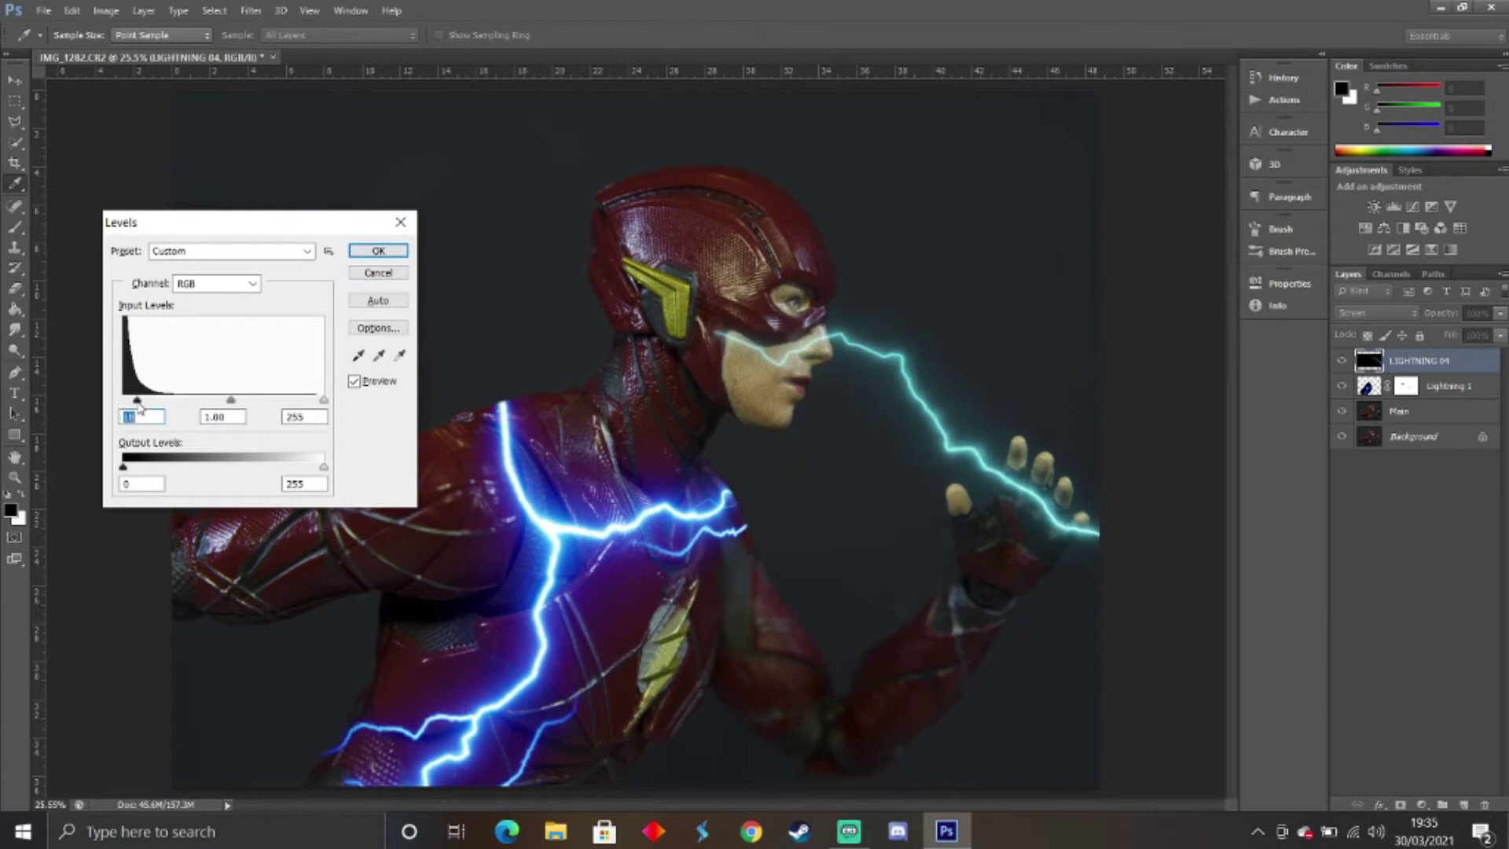
key(Return)
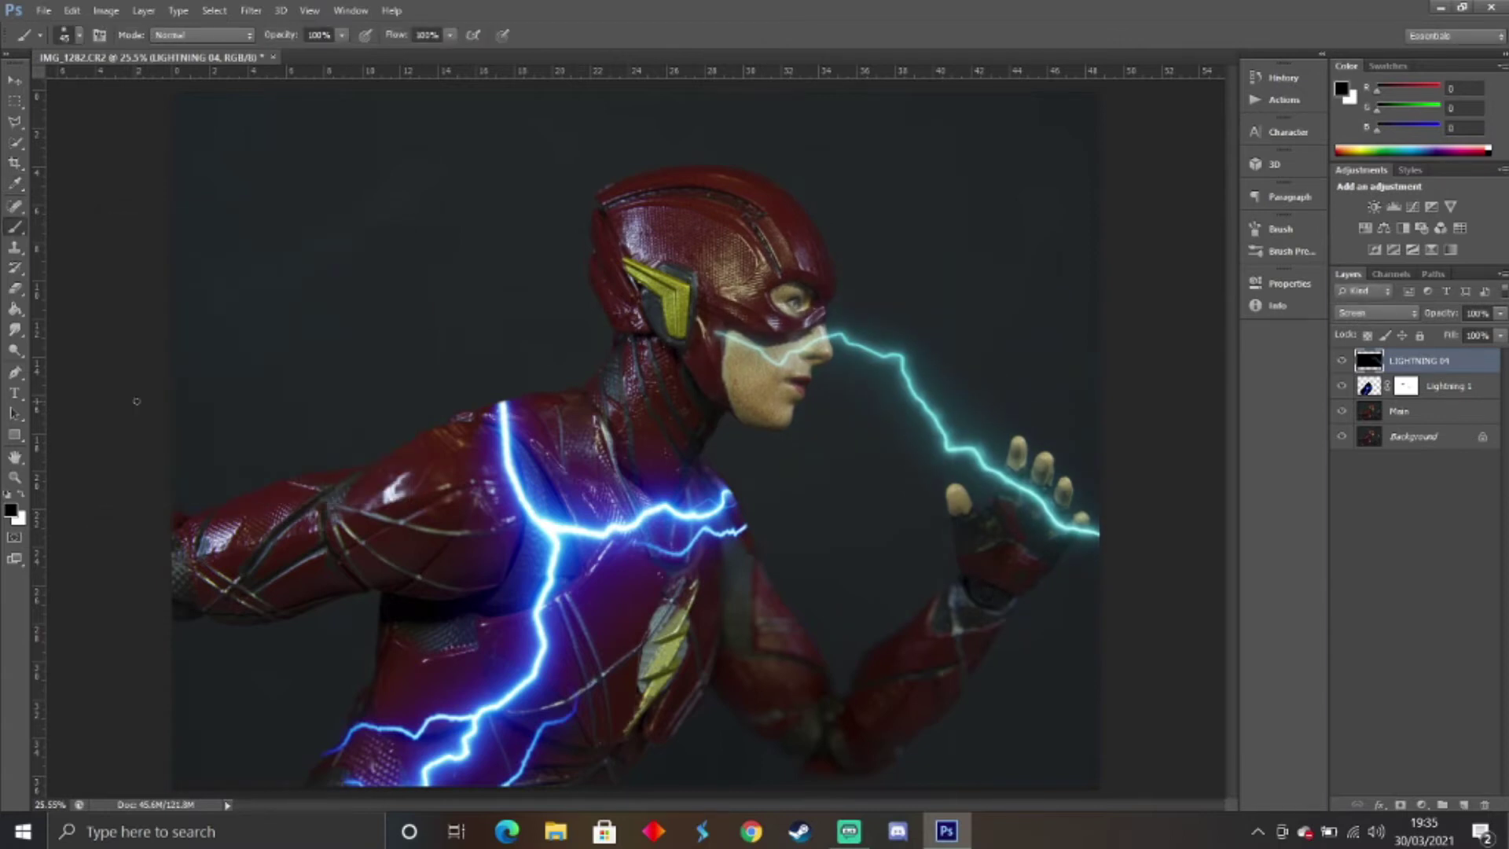
key(ctrl+t)
Move the cyan bolt onto the figure's back arm and commit its position.
mouse_move(955, 503)
mouse_down()
mouse_move(676, 479)
mouse_move(263, 413)
mouse_move(327, 461)
mouse_move(323, 597)
mouse_move(404, 606)
mouse_up()
key(Return)
key(b)
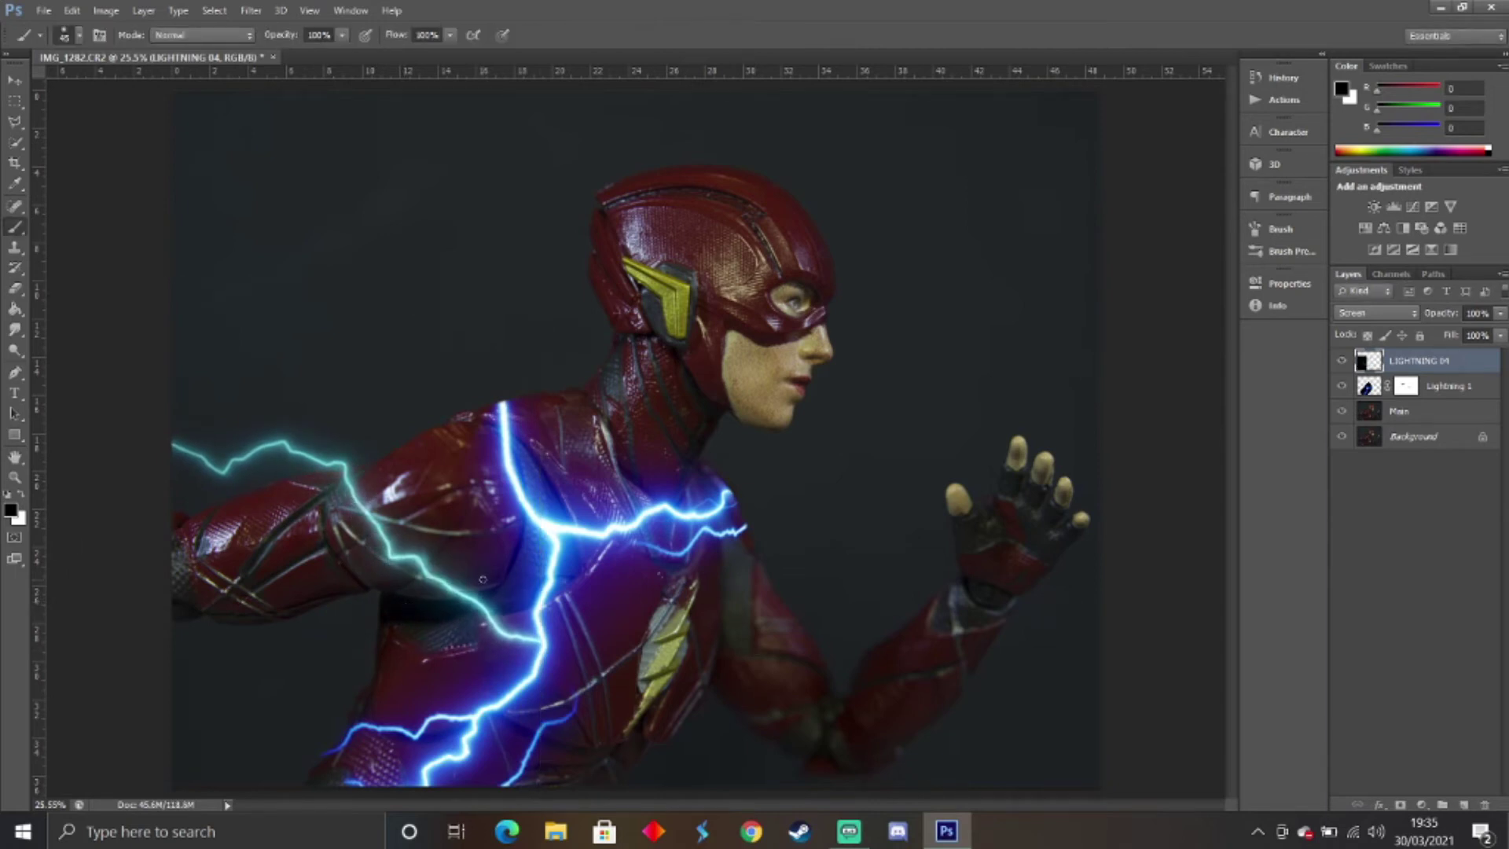
Warp the bolt so it bends along the back arm toward the chest.
key(ctrl+t)
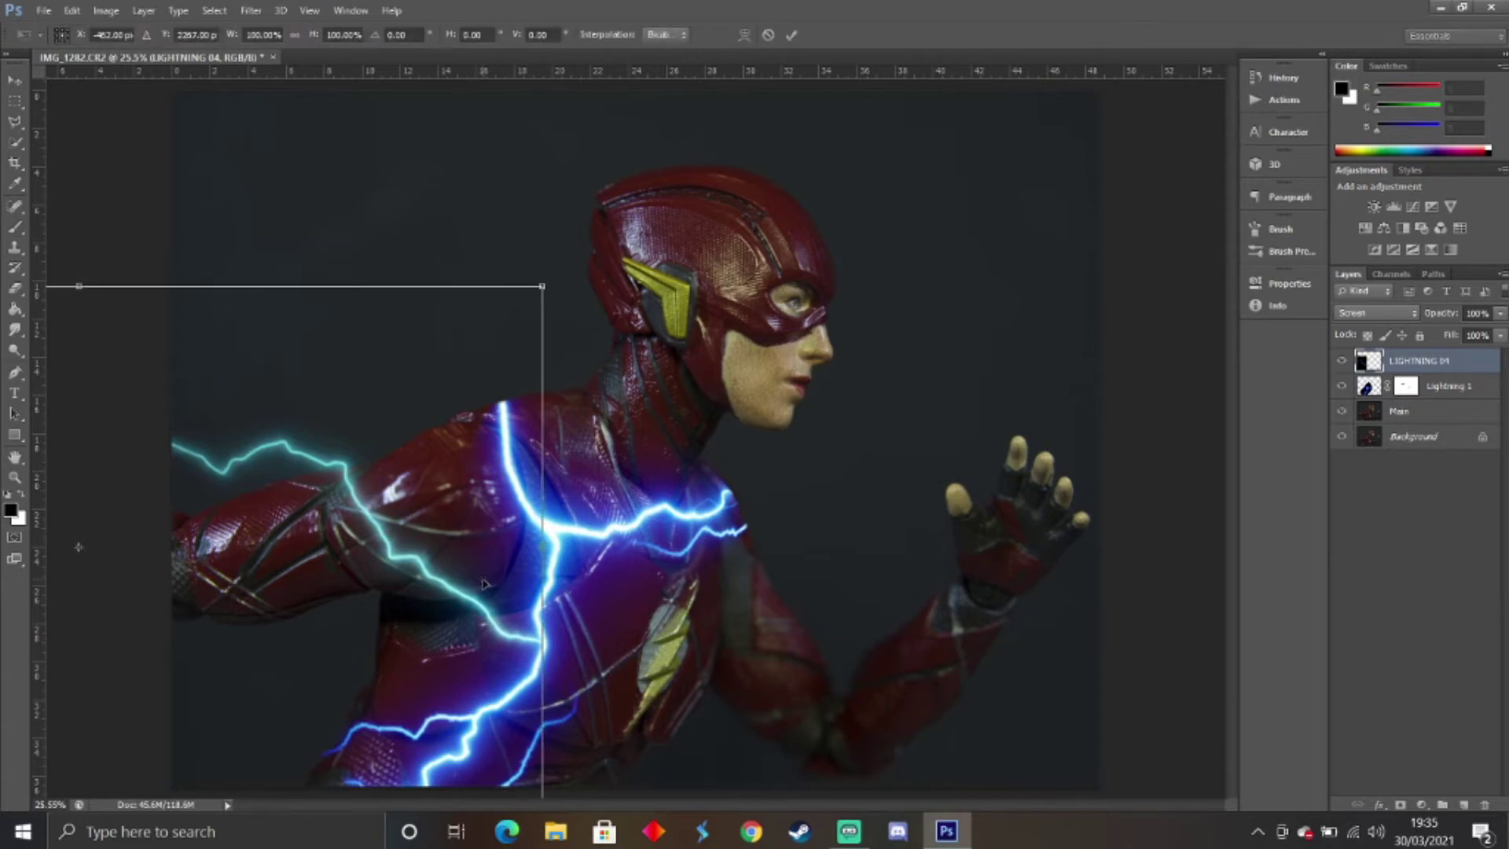
right_click(354, 440)
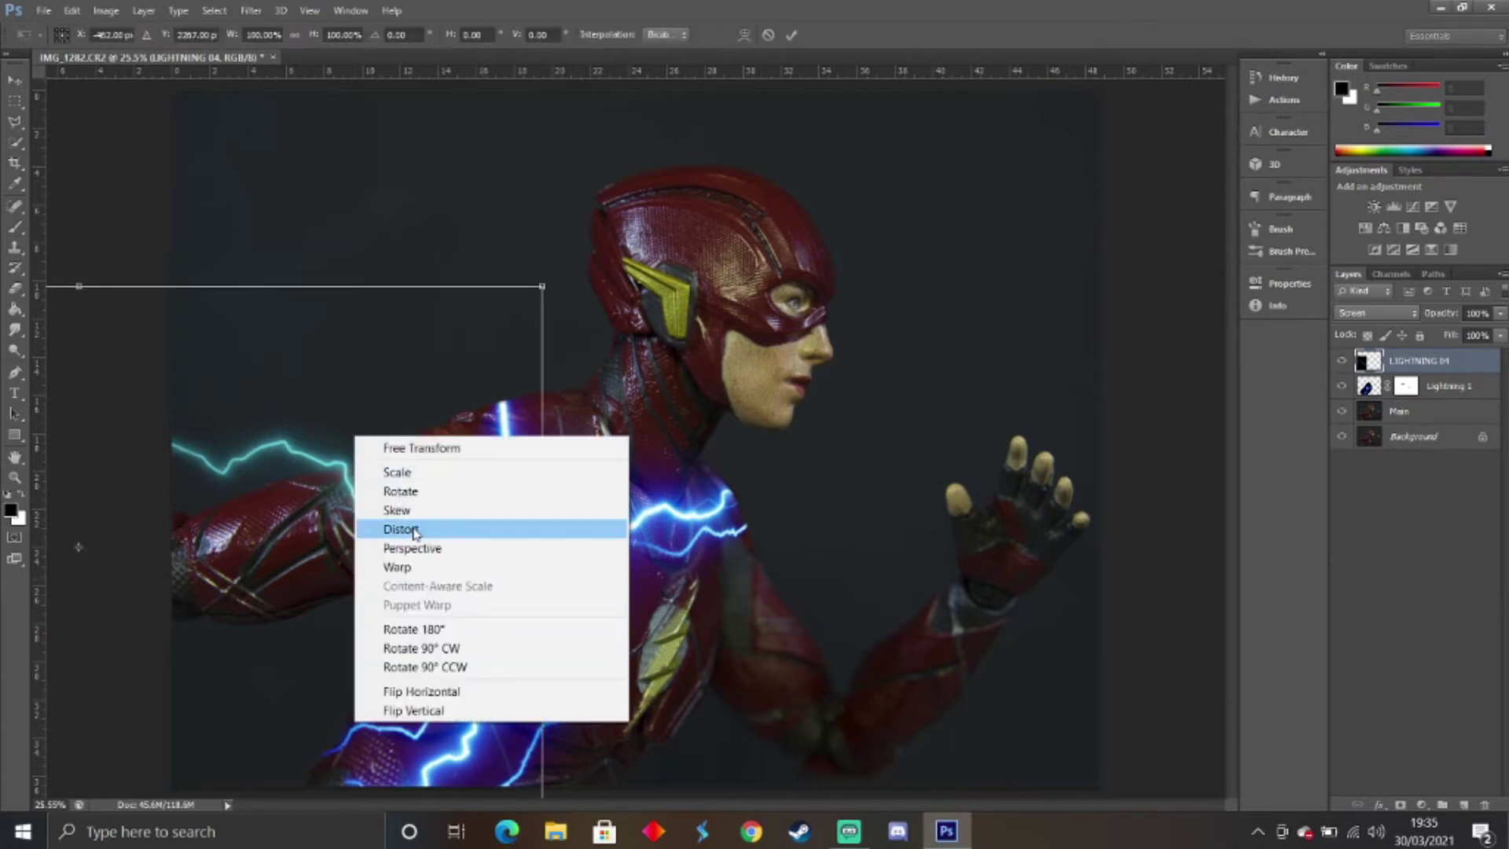
click(413, 565)
drag(216, 352, 159, 494)
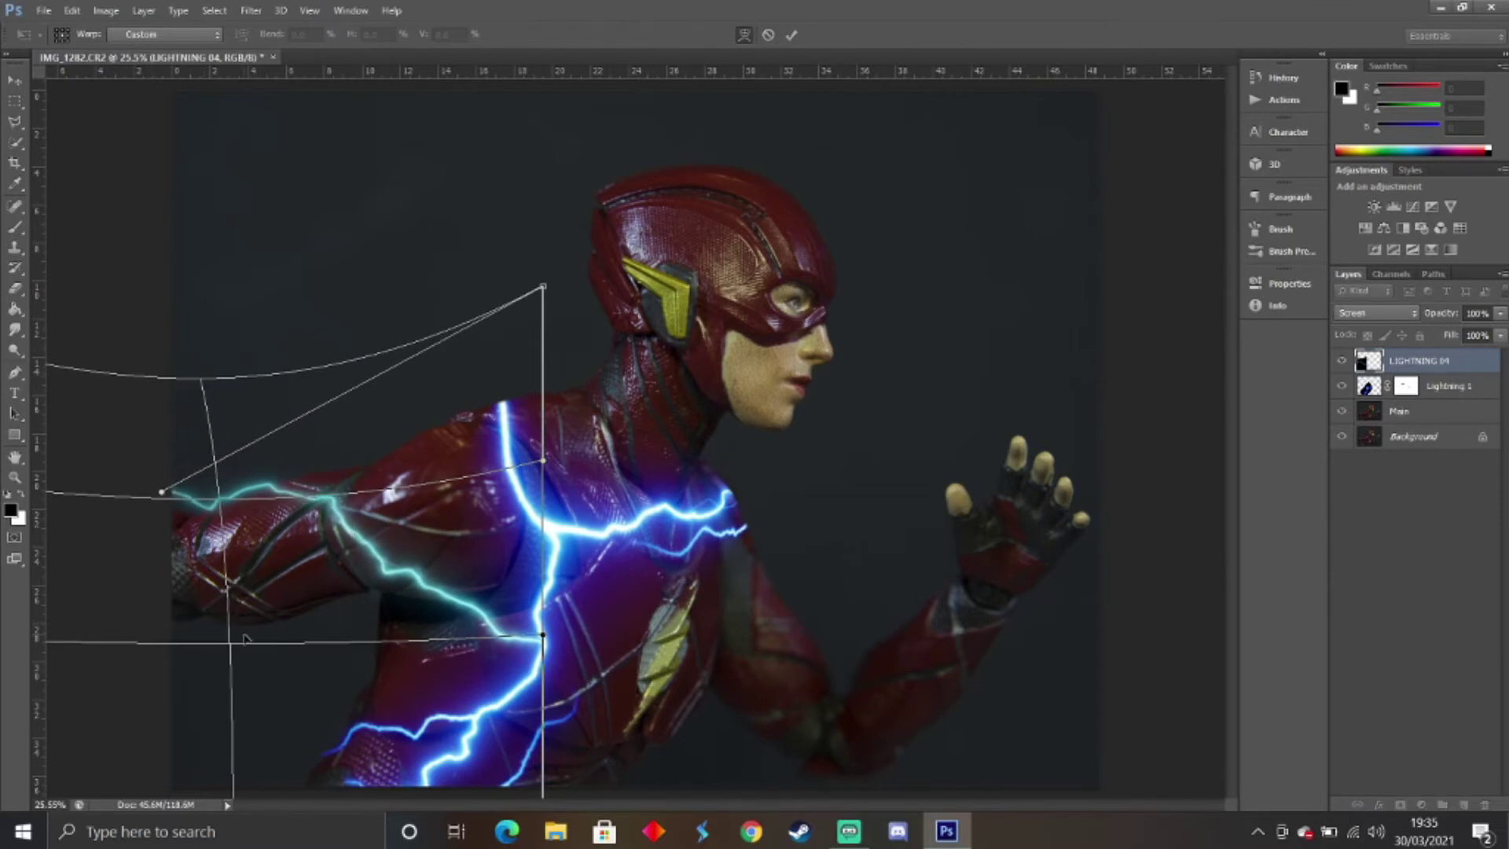
drag(243, 638, 346, 602)
drag(263, 486, 201, 528)
key(b)
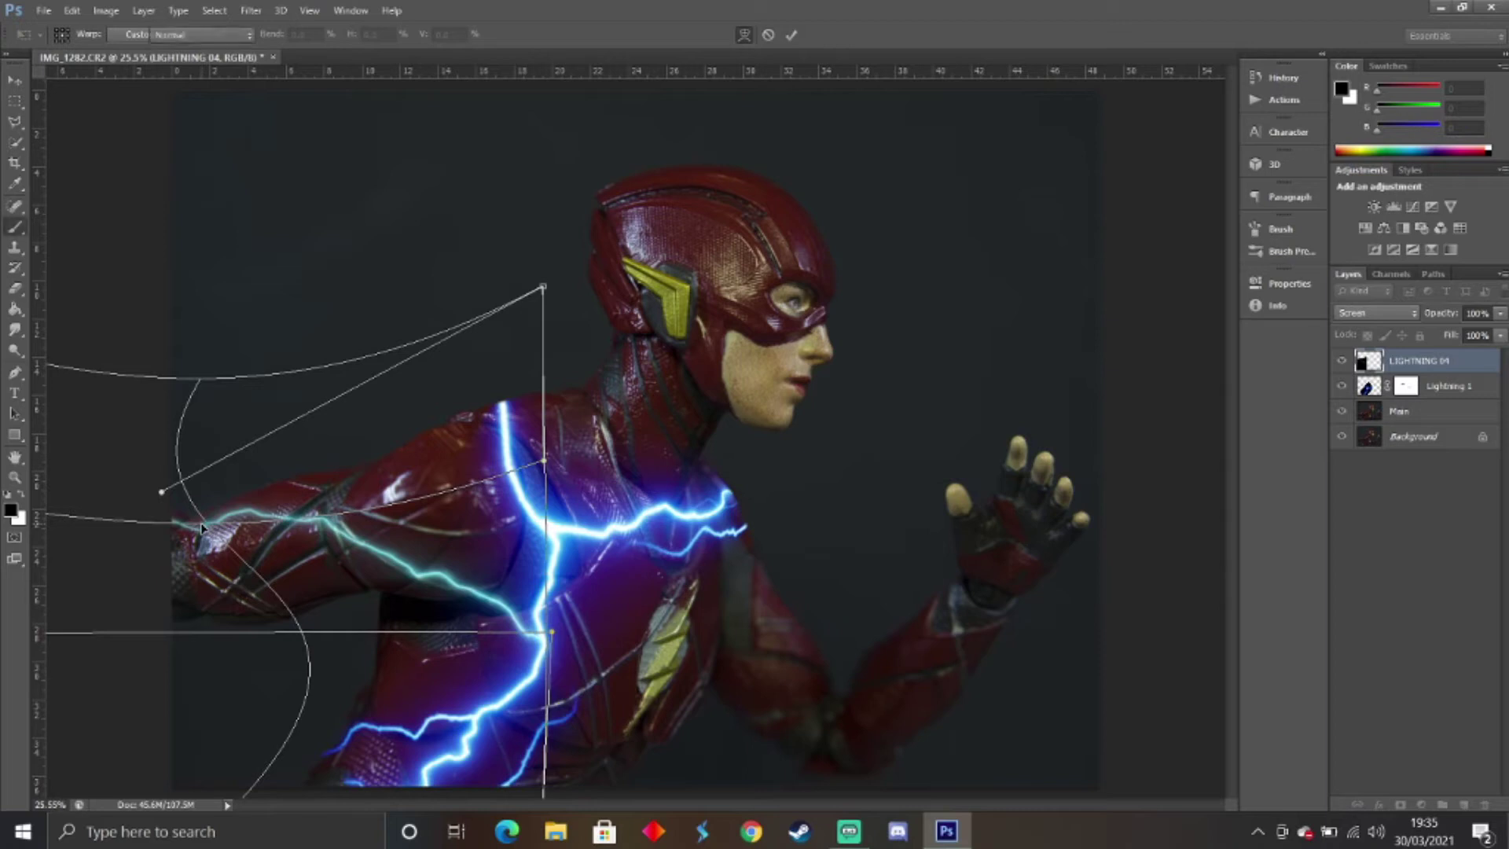
key(Return)
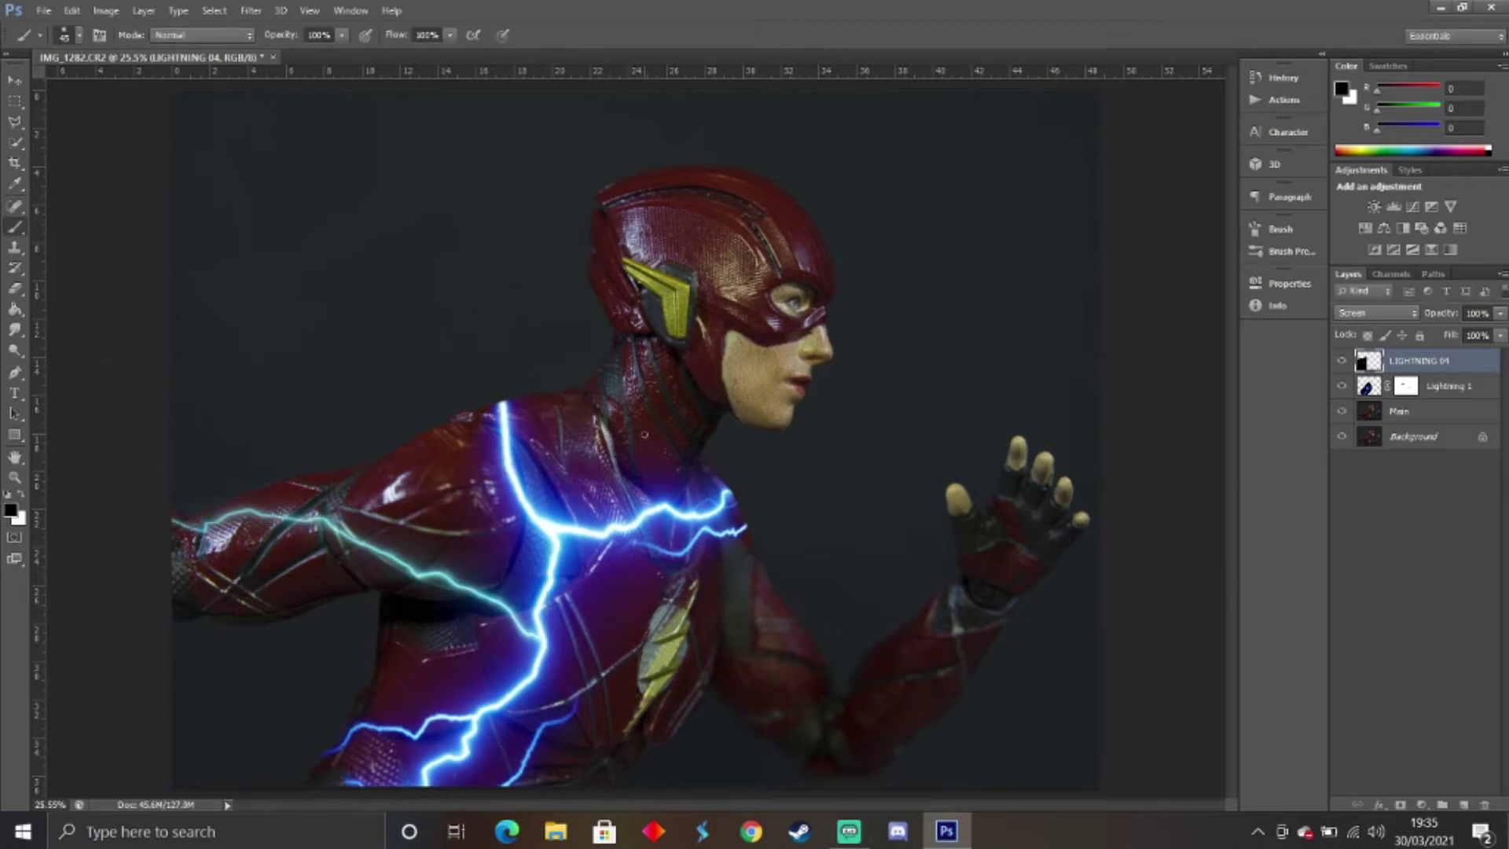
Shift the arm bolt's hue to about +36 in Hue/Saturation, turning it blue.
key(ctrl+u)
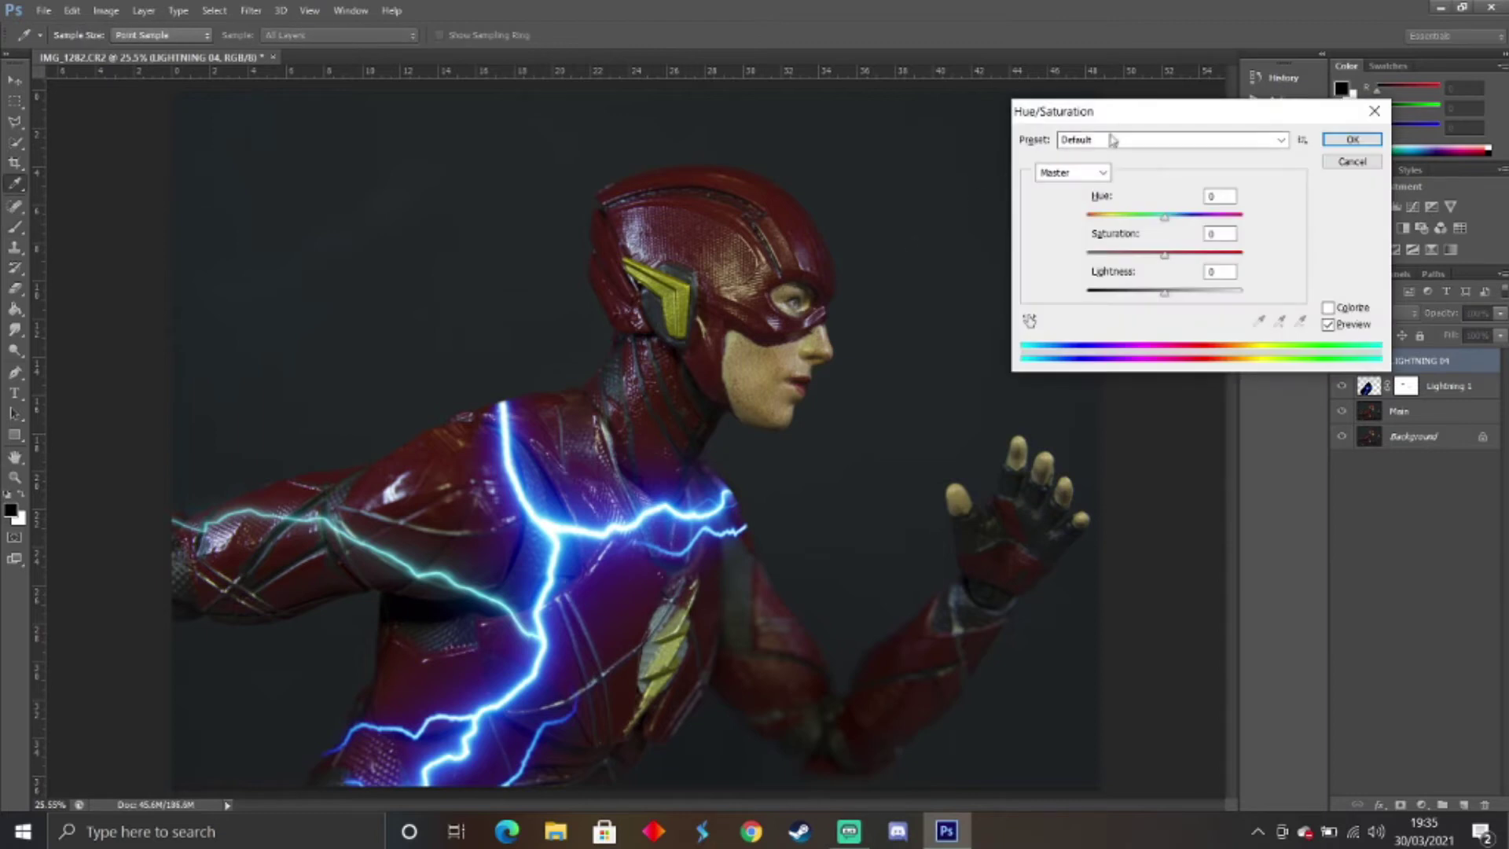
drag(1129, 116, 654, 145)
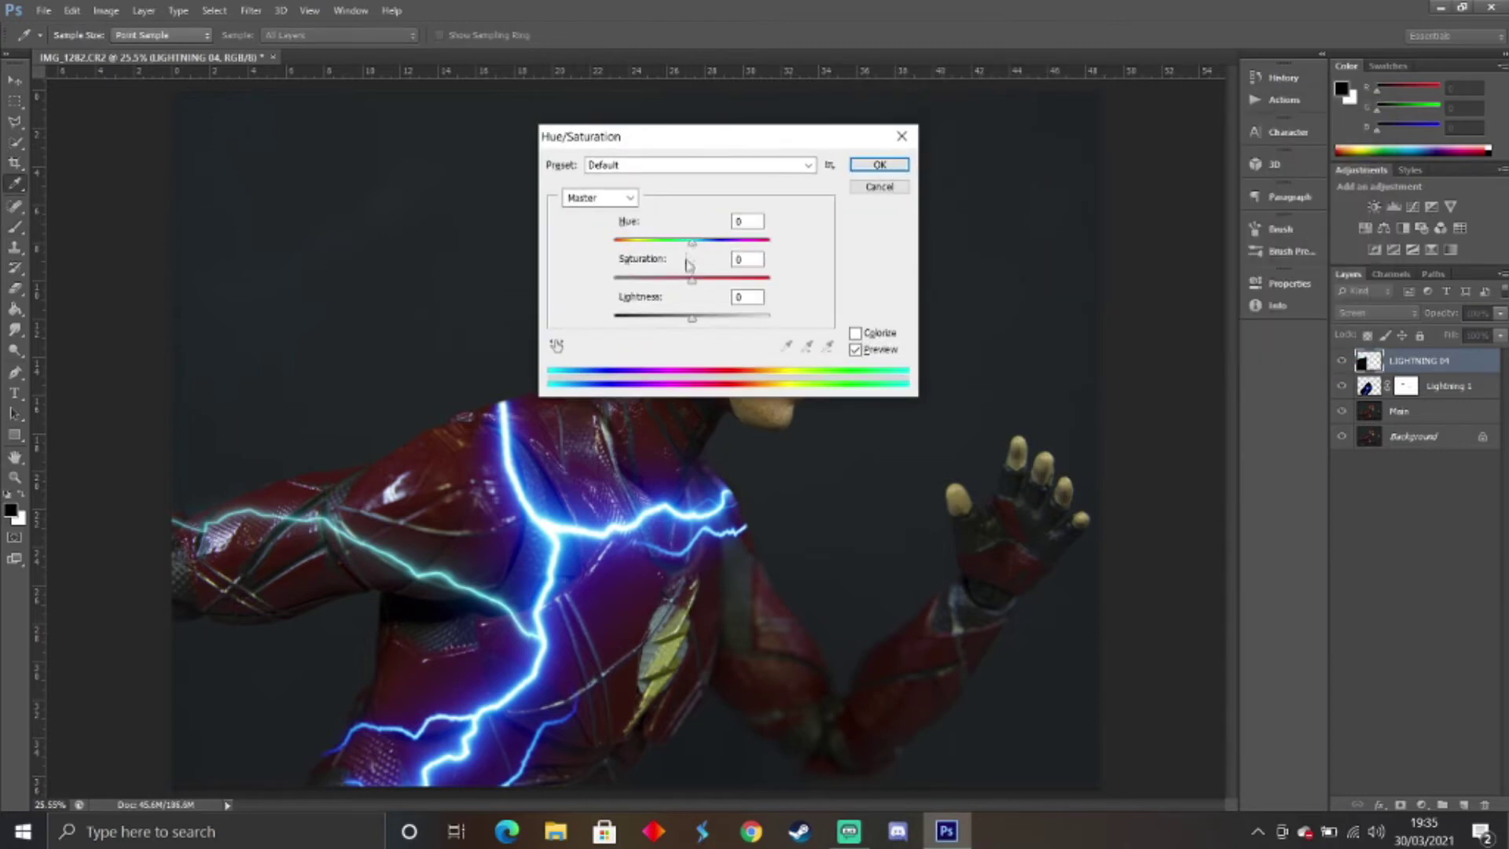
drag(691, 247, 729, 249)
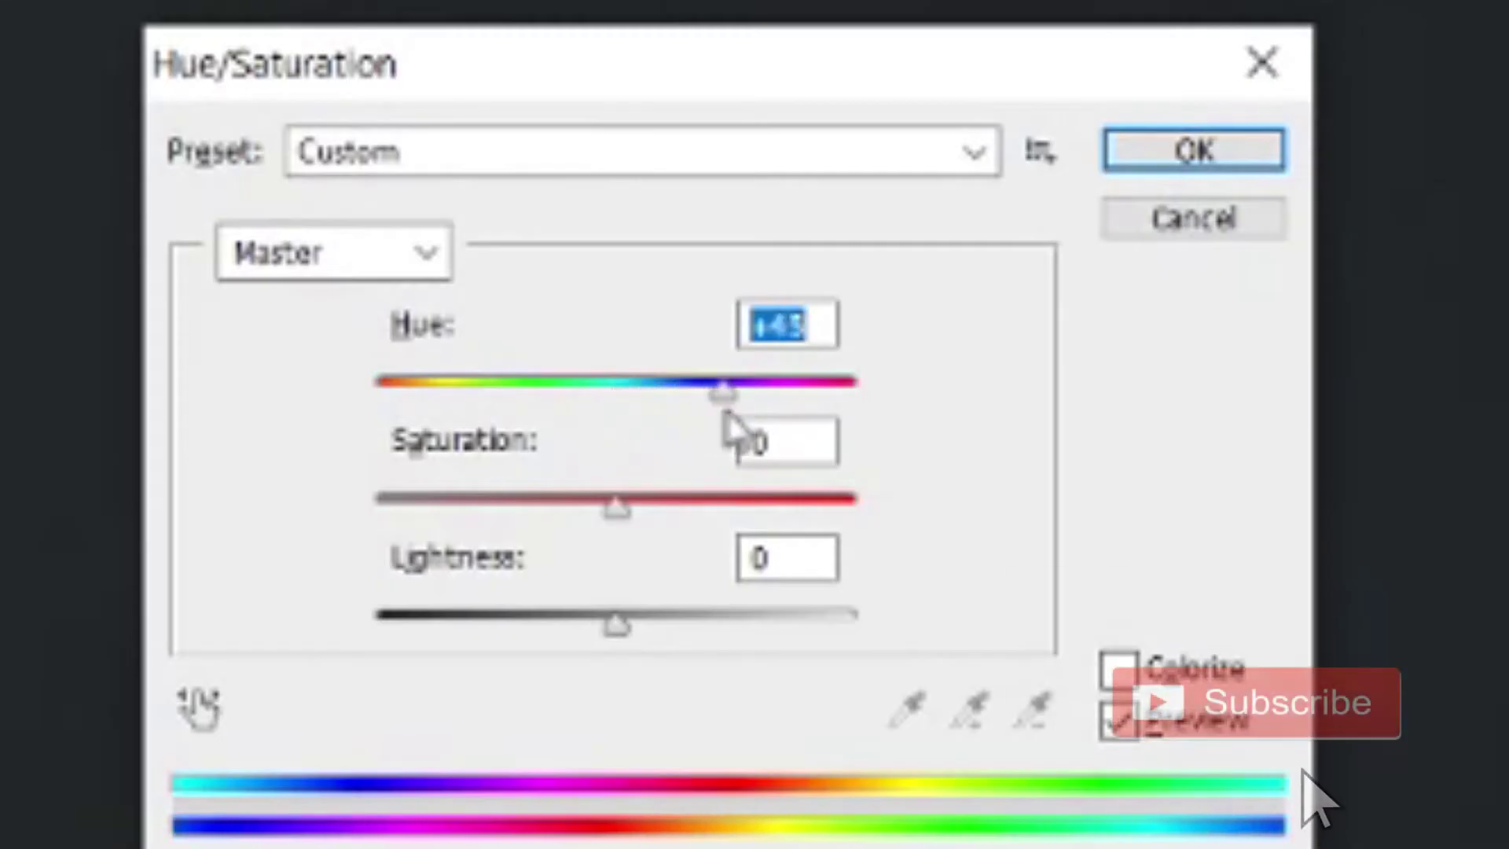
drag(733, 410, 662, 444)
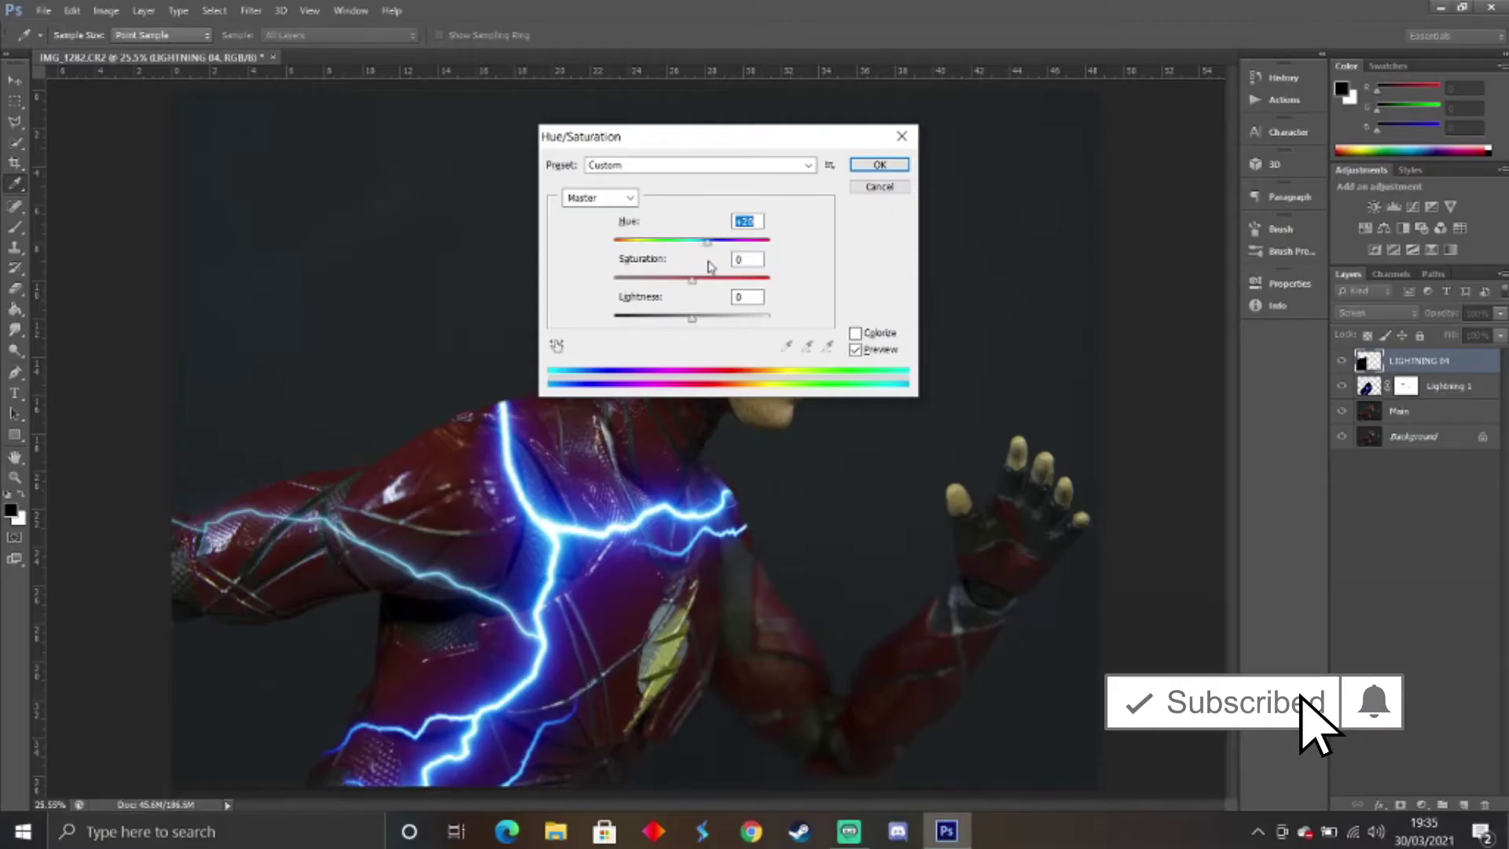
mouse_move(709, 267)
mouse_down()
mouse_move(701, 281)
mouse_move(714, 280)
mouse_up()
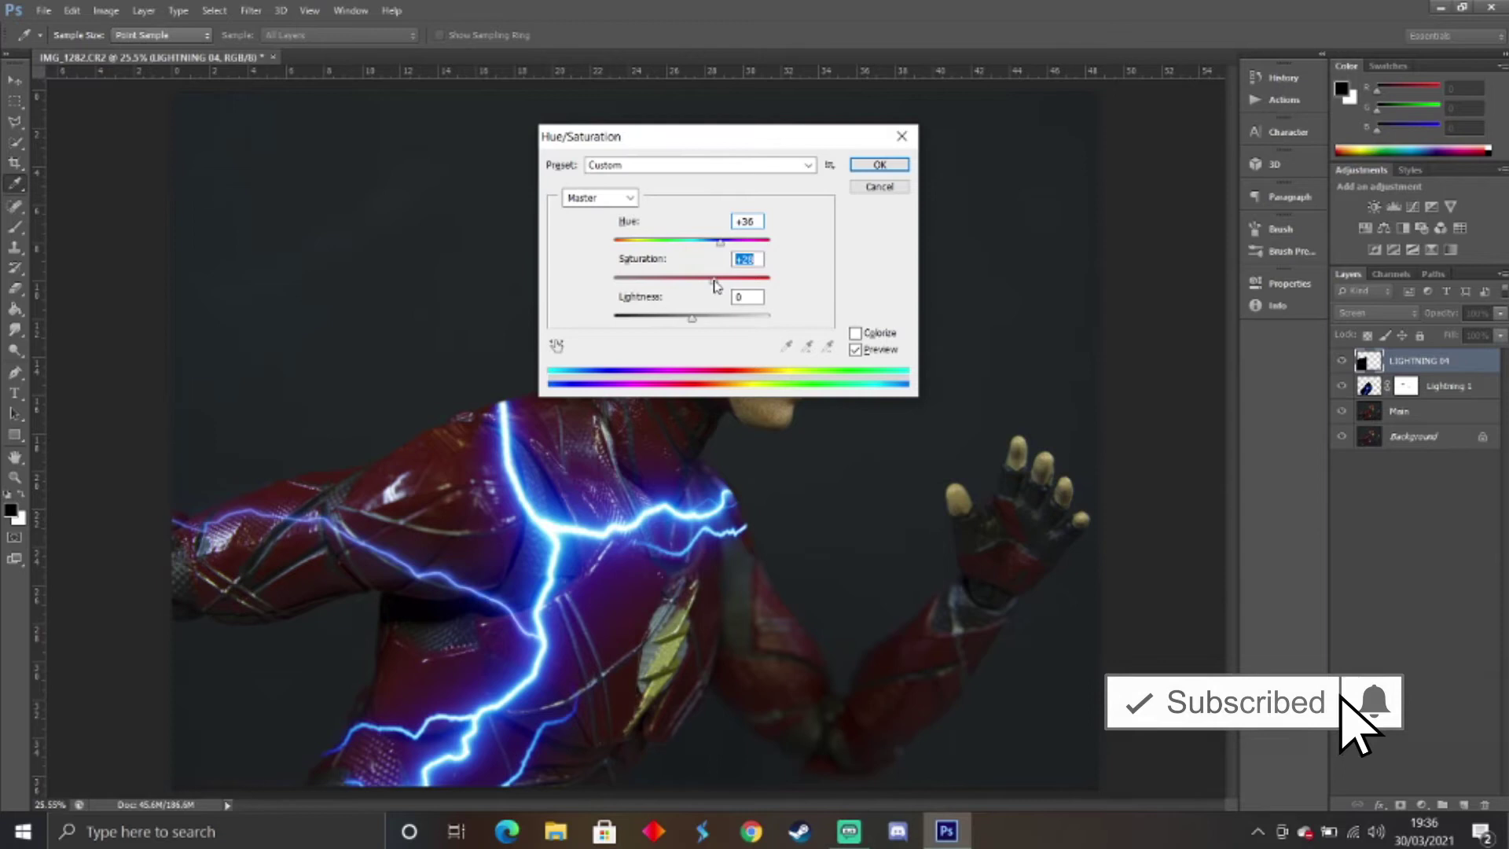
click(862, 168)
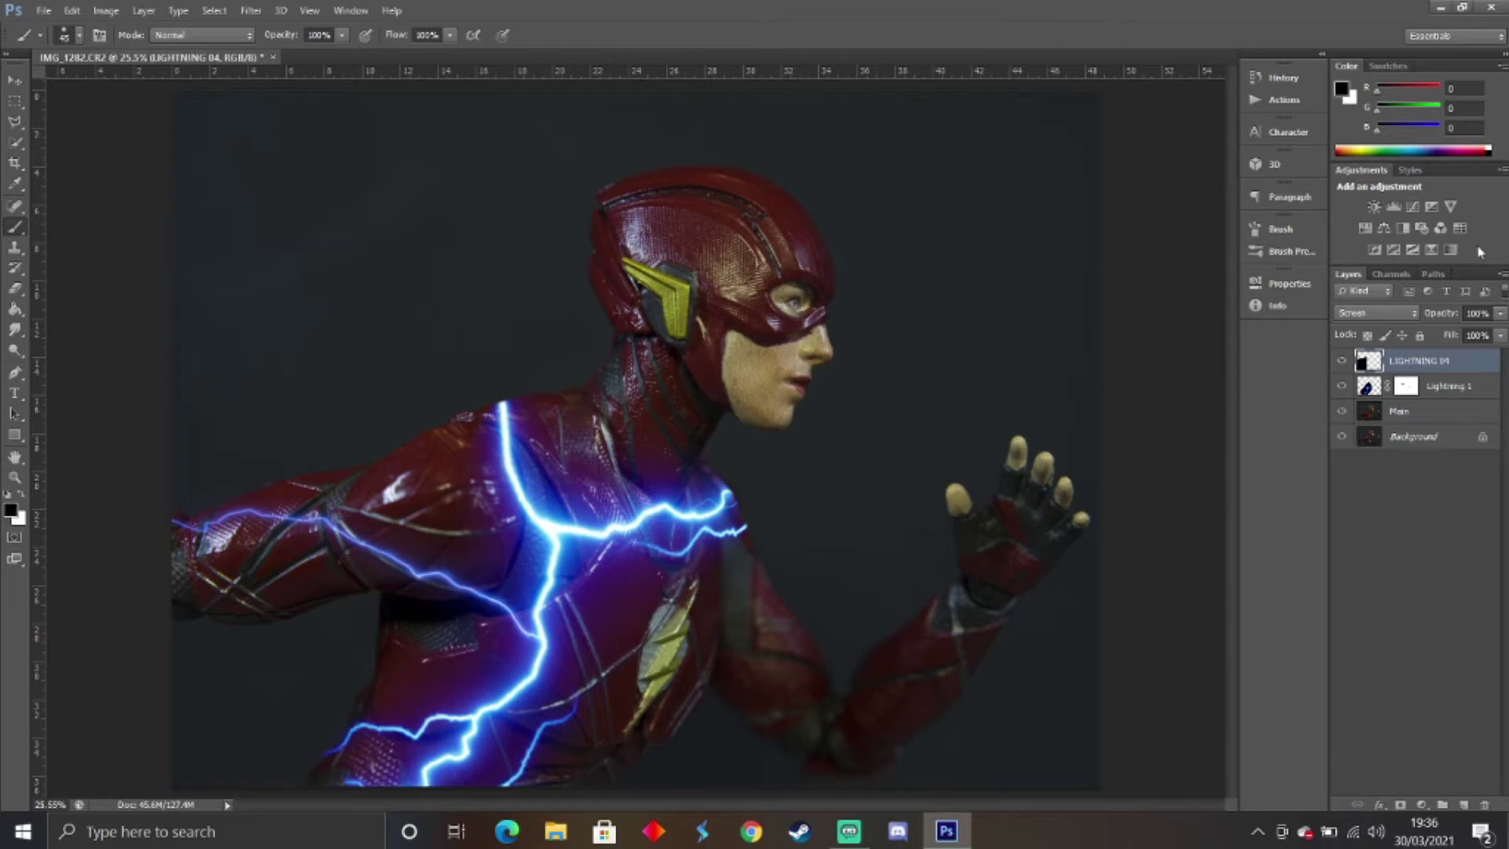
click(1460, 228)
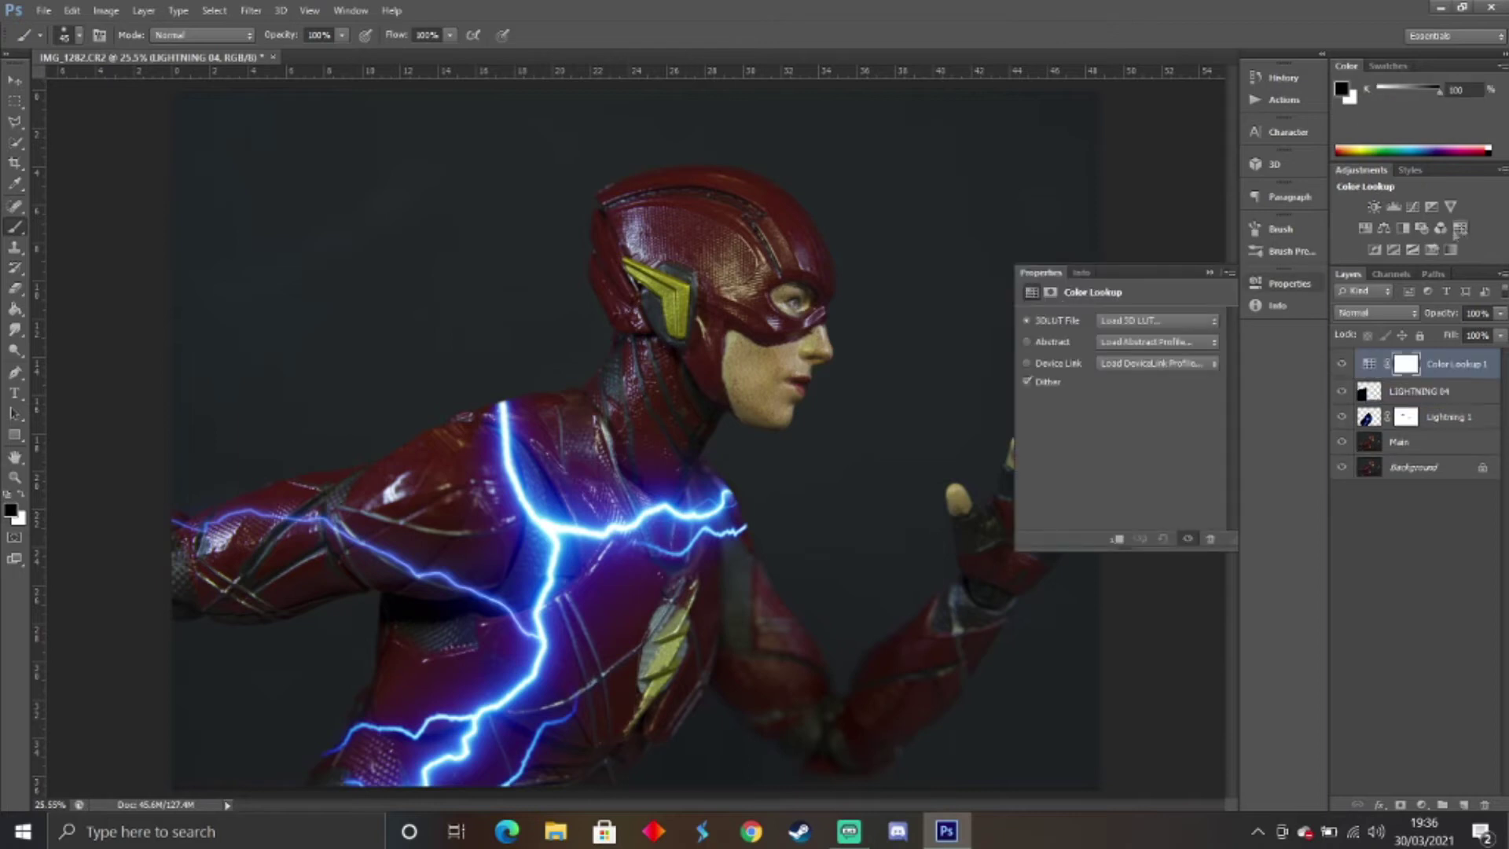
click(1209, 274)
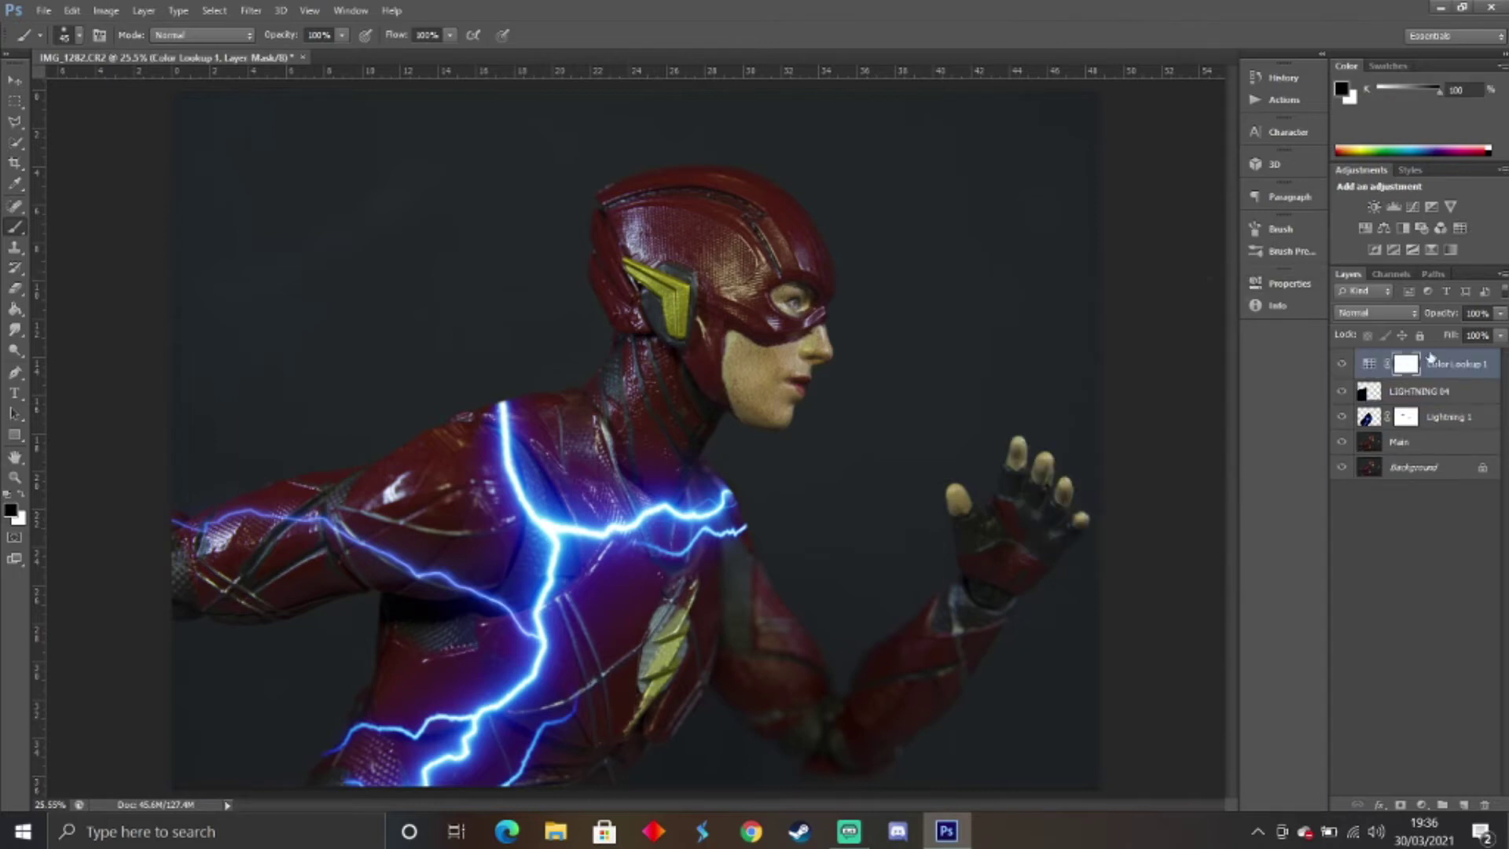
click(1444, 416)
click(1446, 366)
key(Delete)
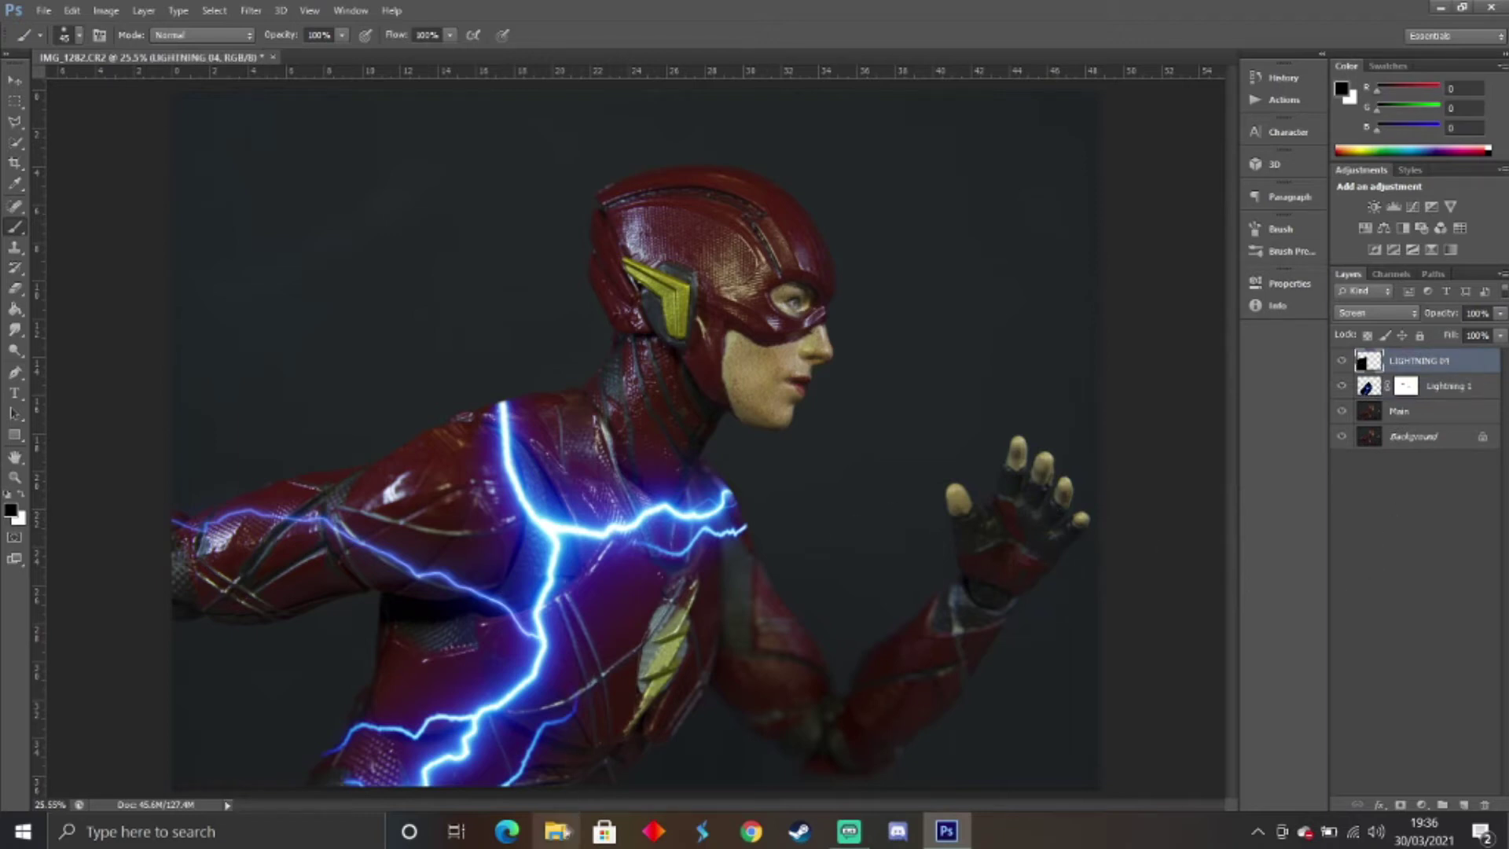
Place the LIGHTNING 10 image and set its layer to Screen blending.
click(44, 10)
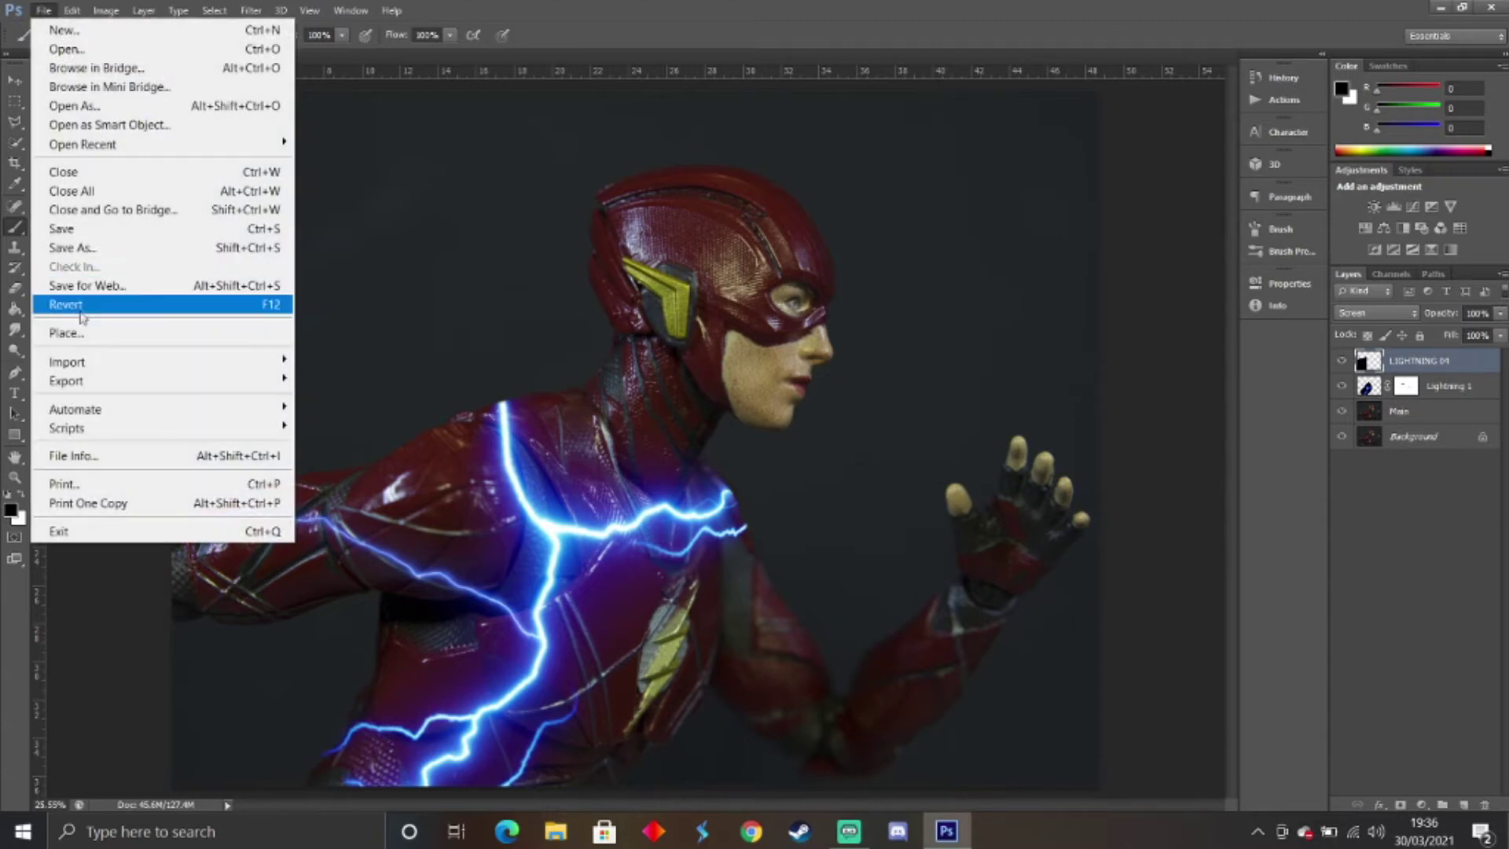
click(75, 333)
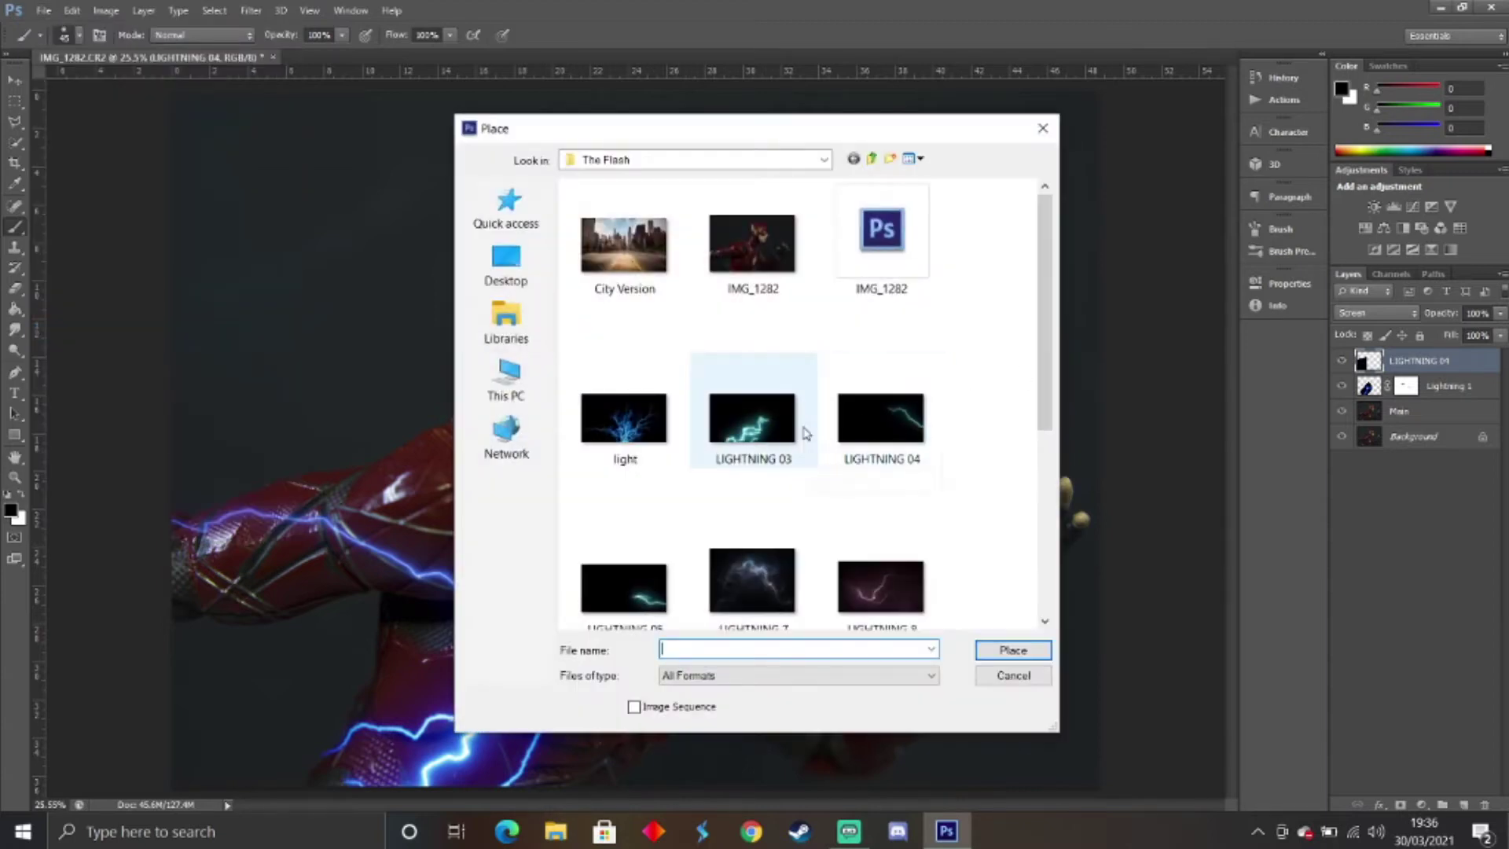
scroll(724, 438, down, 5)
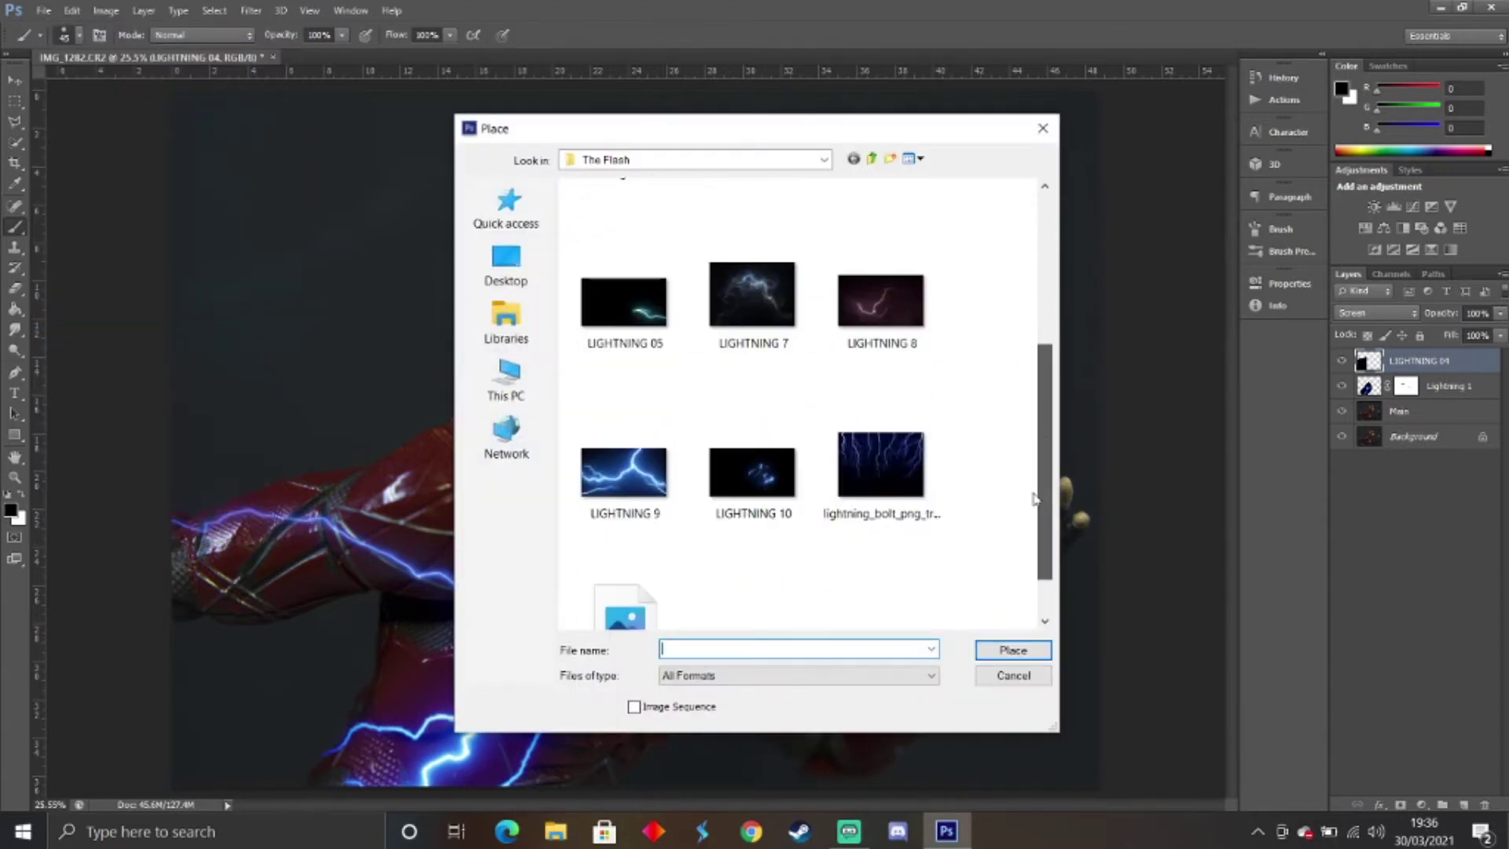
double_click(724, 438)
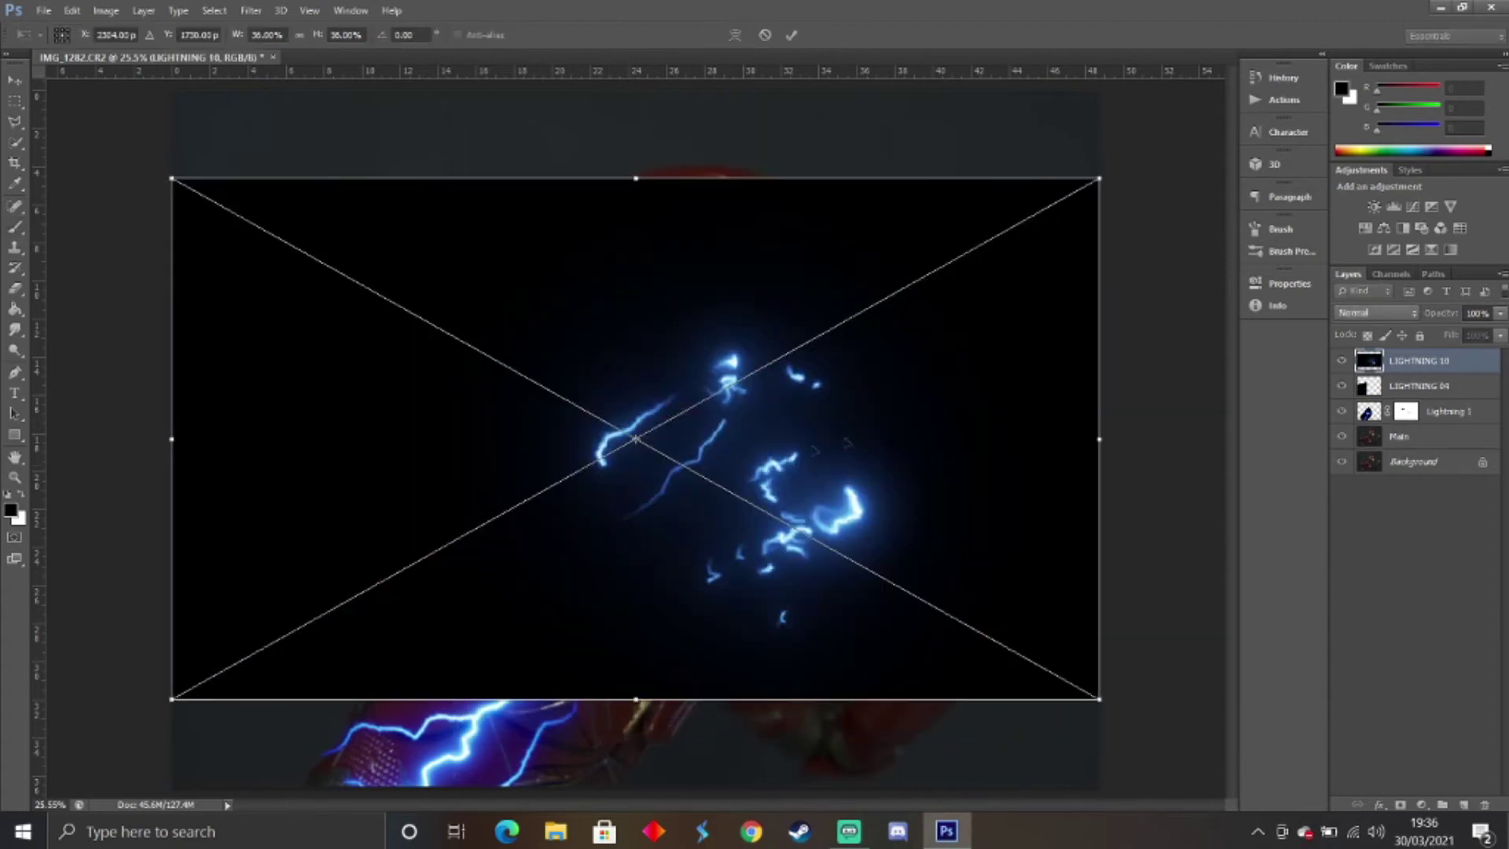
key(Return)
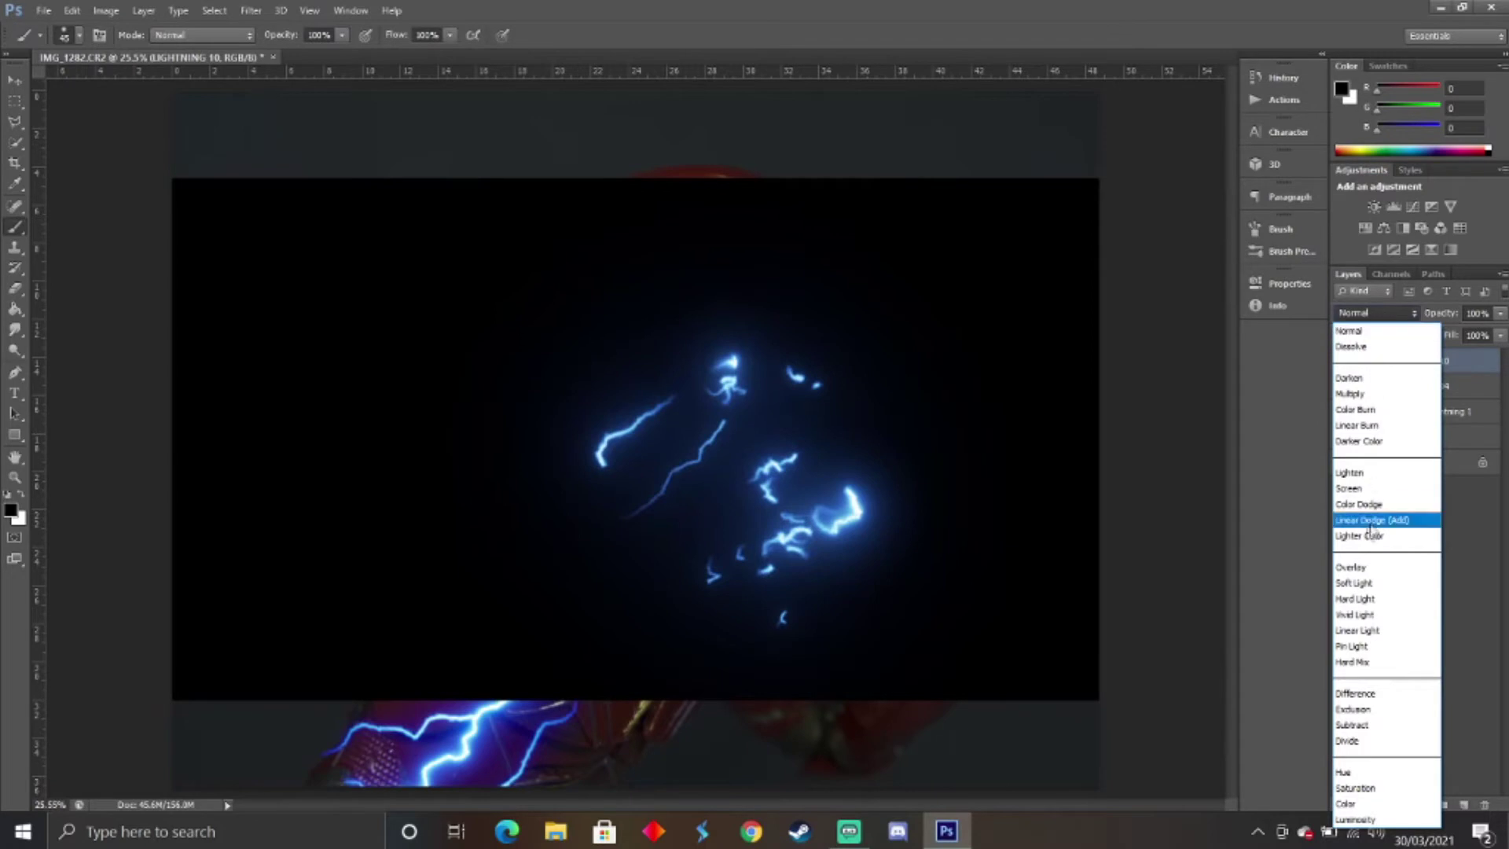
click(1349, 488)
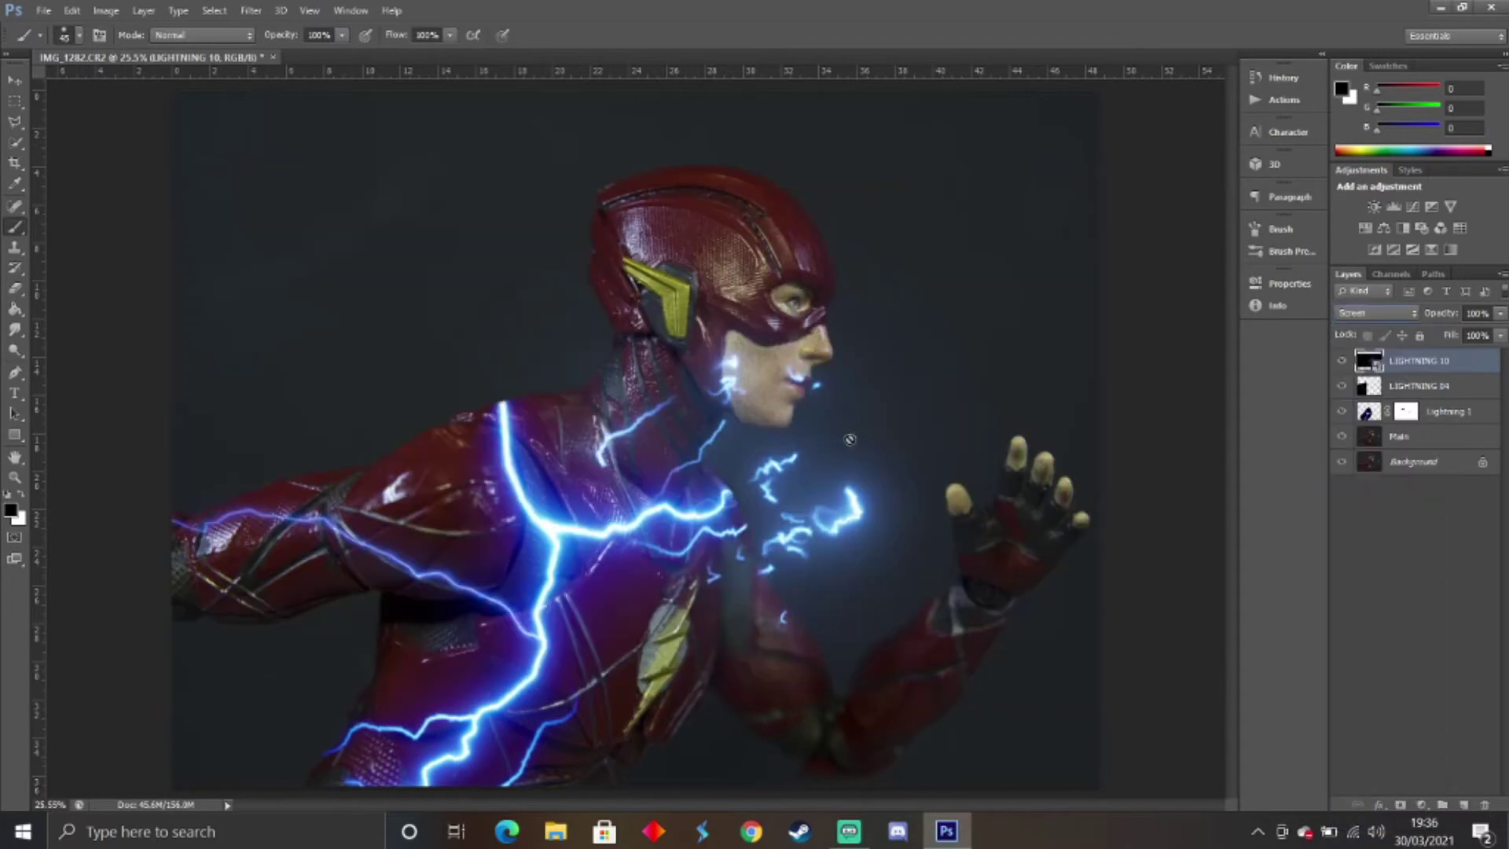
Rasterize the LIGHTNING 10 layer and raise its Levels black input to 28.
key(ctrl+l)
key(Return)
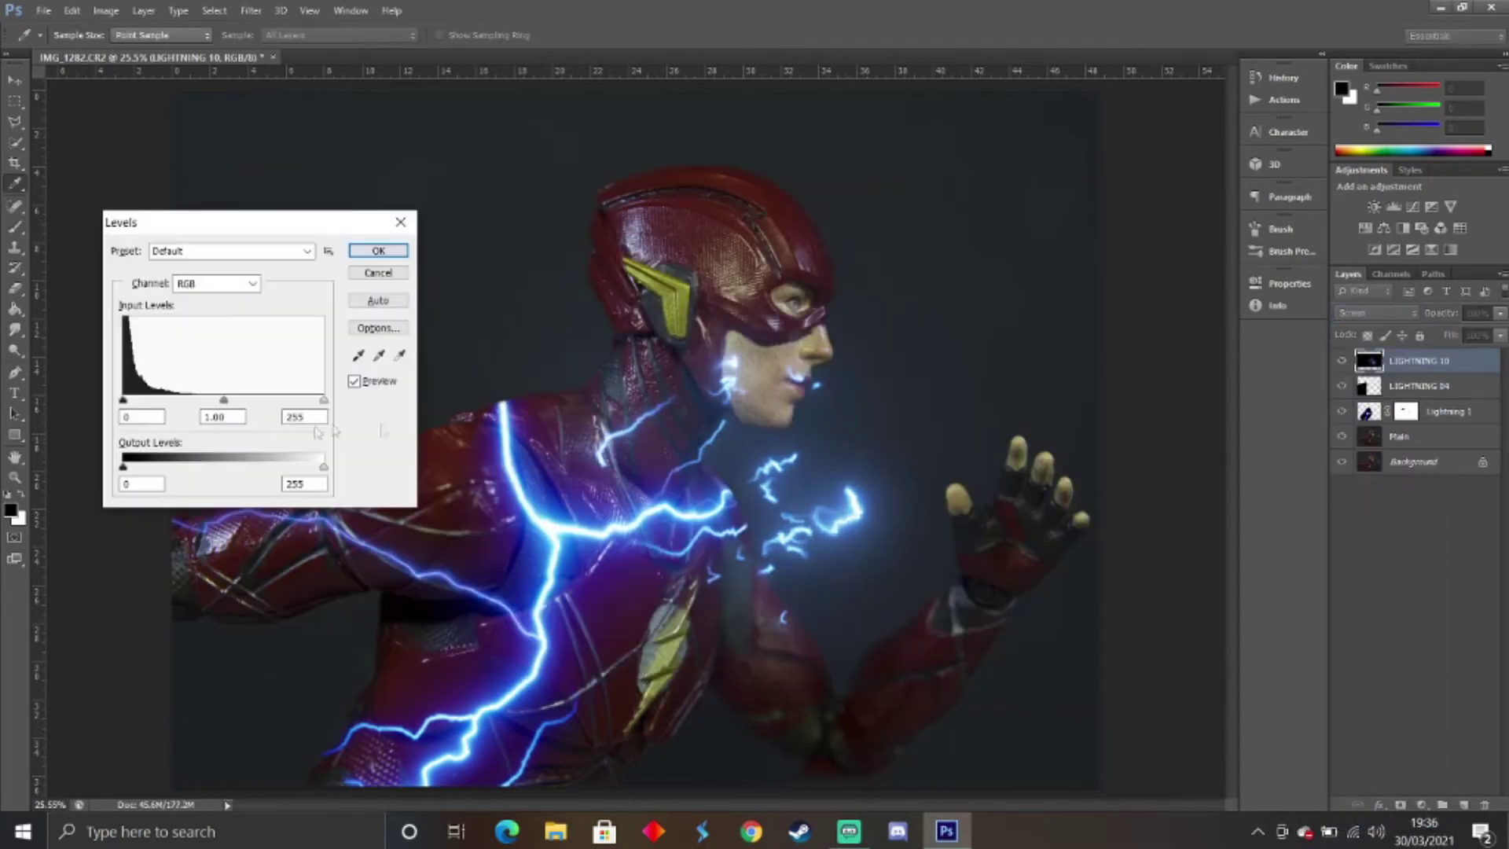
drag(131, 404, 145, 406)
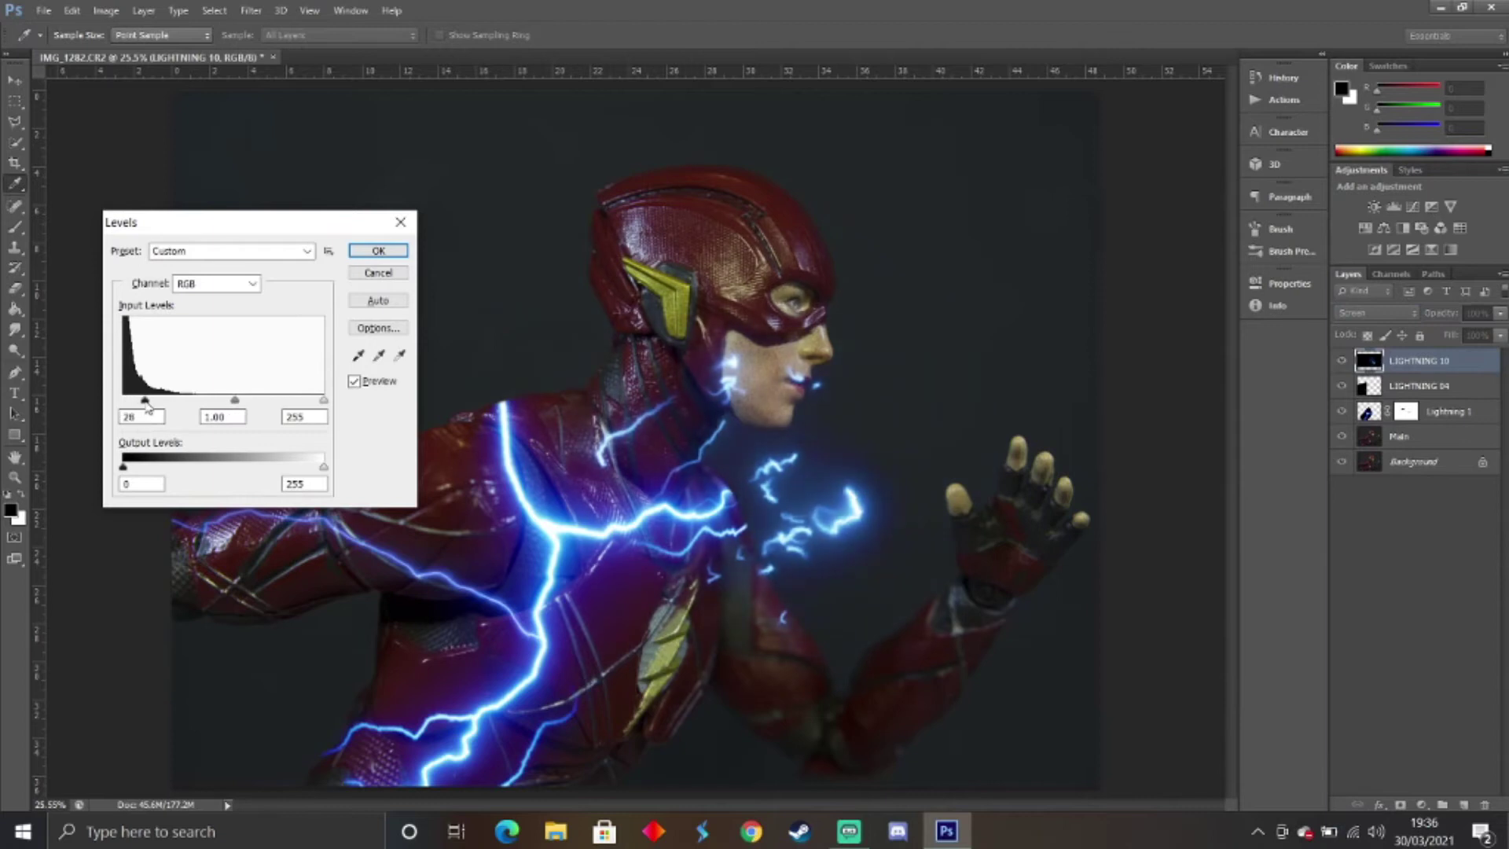
click(354, 256)
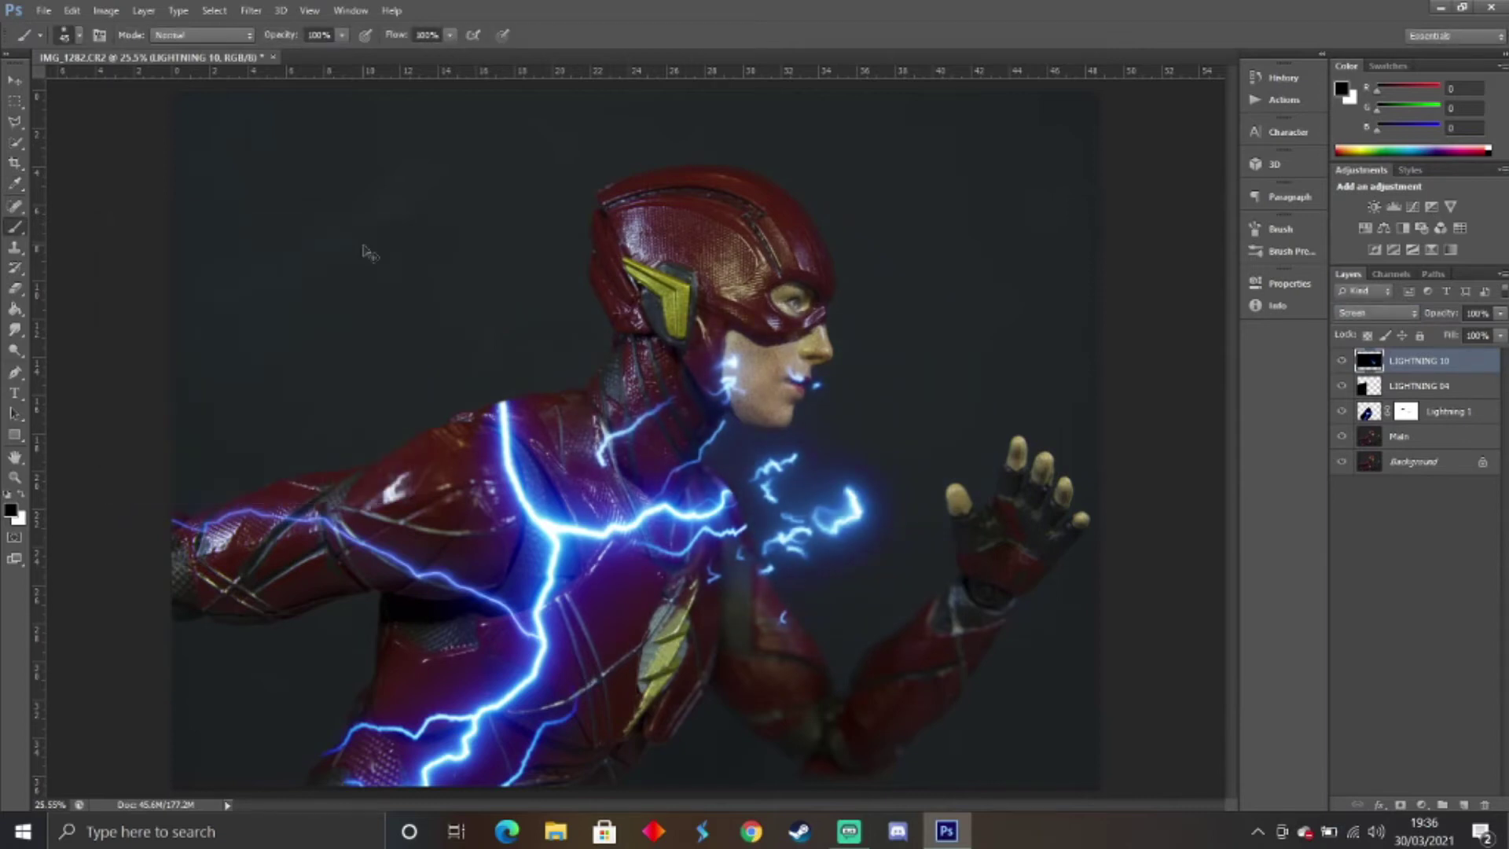
key(ctrl+t)
Move the sparks down onto the forearm and erase the stray bolt with a soft 70 px eraser.
drag(621, 395, 759, 515)
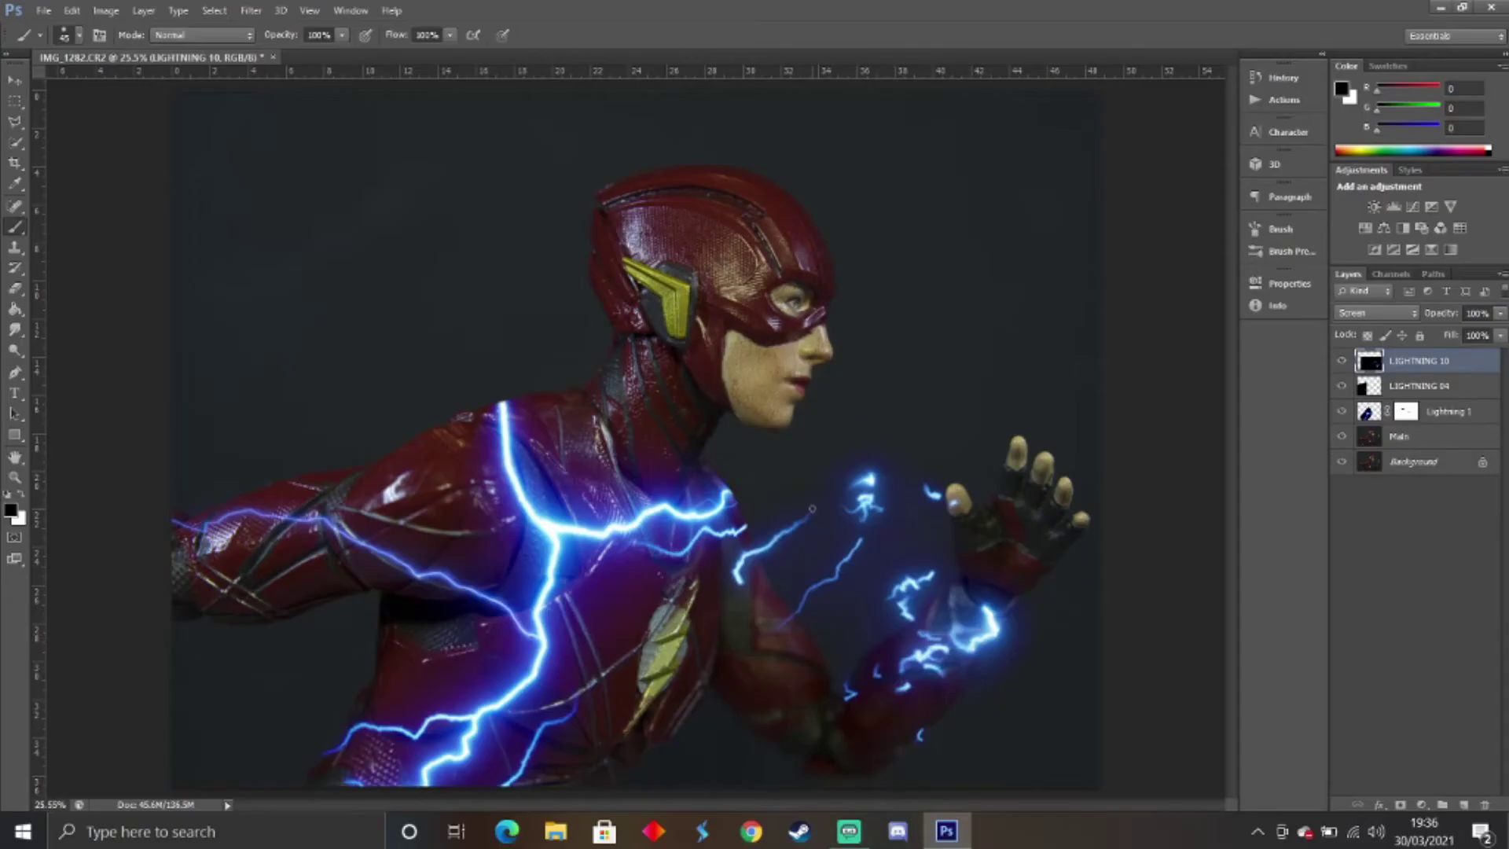
key(e)
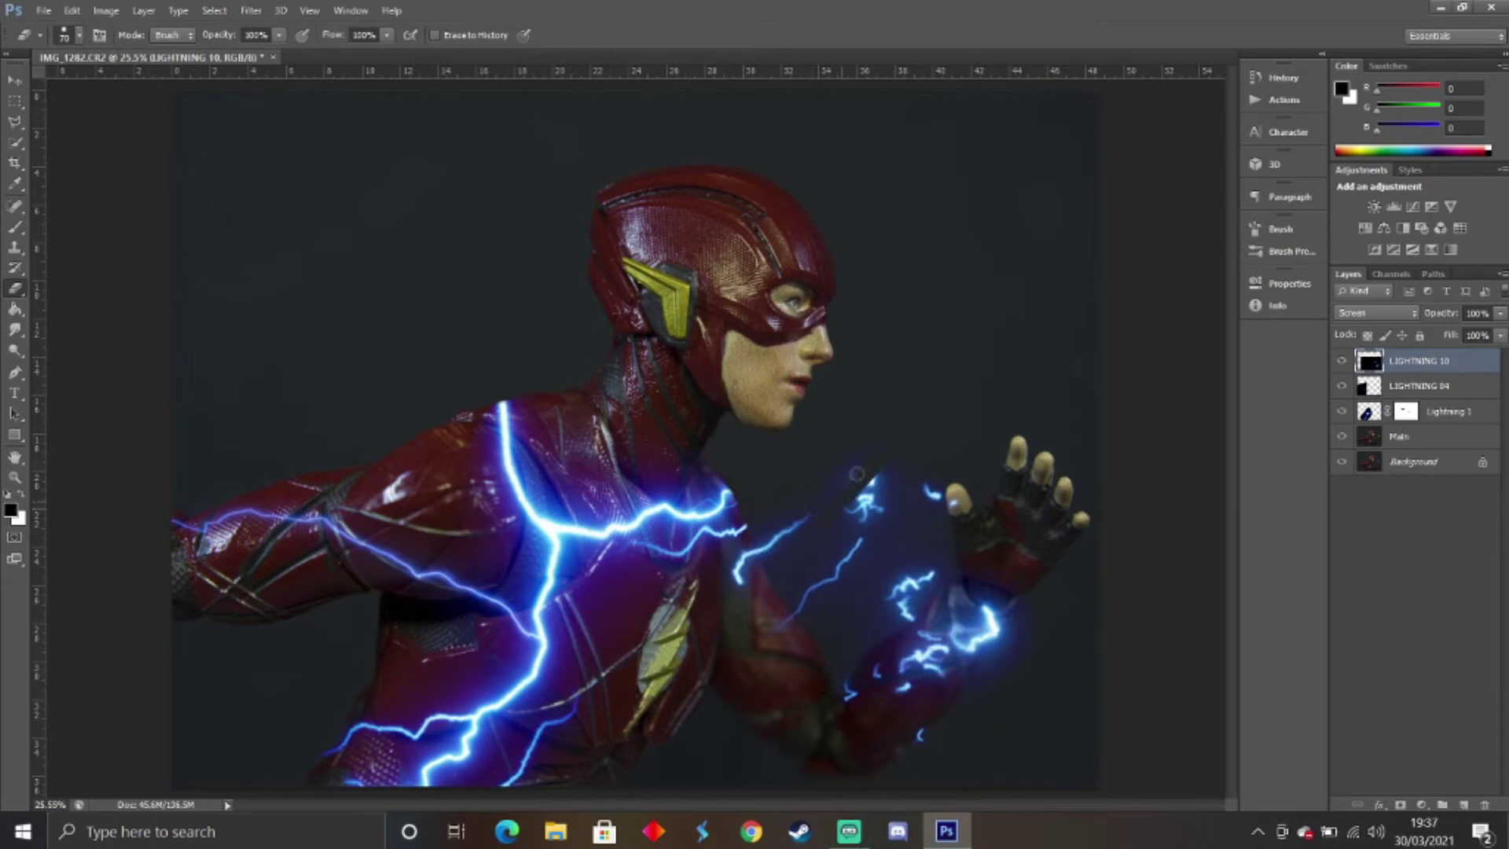
right_click(809, 493)
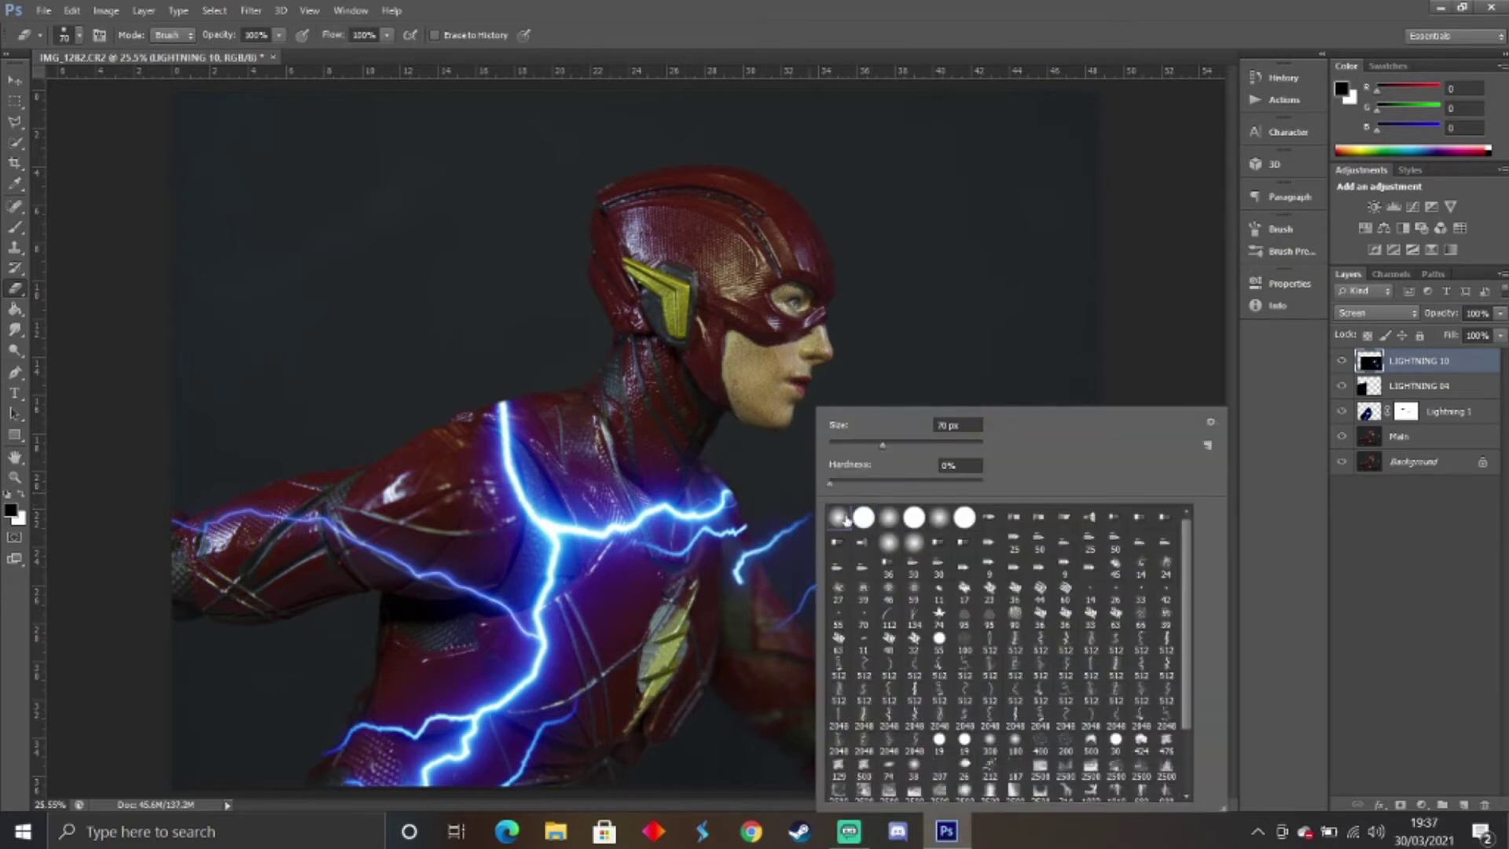
click(908, 281)
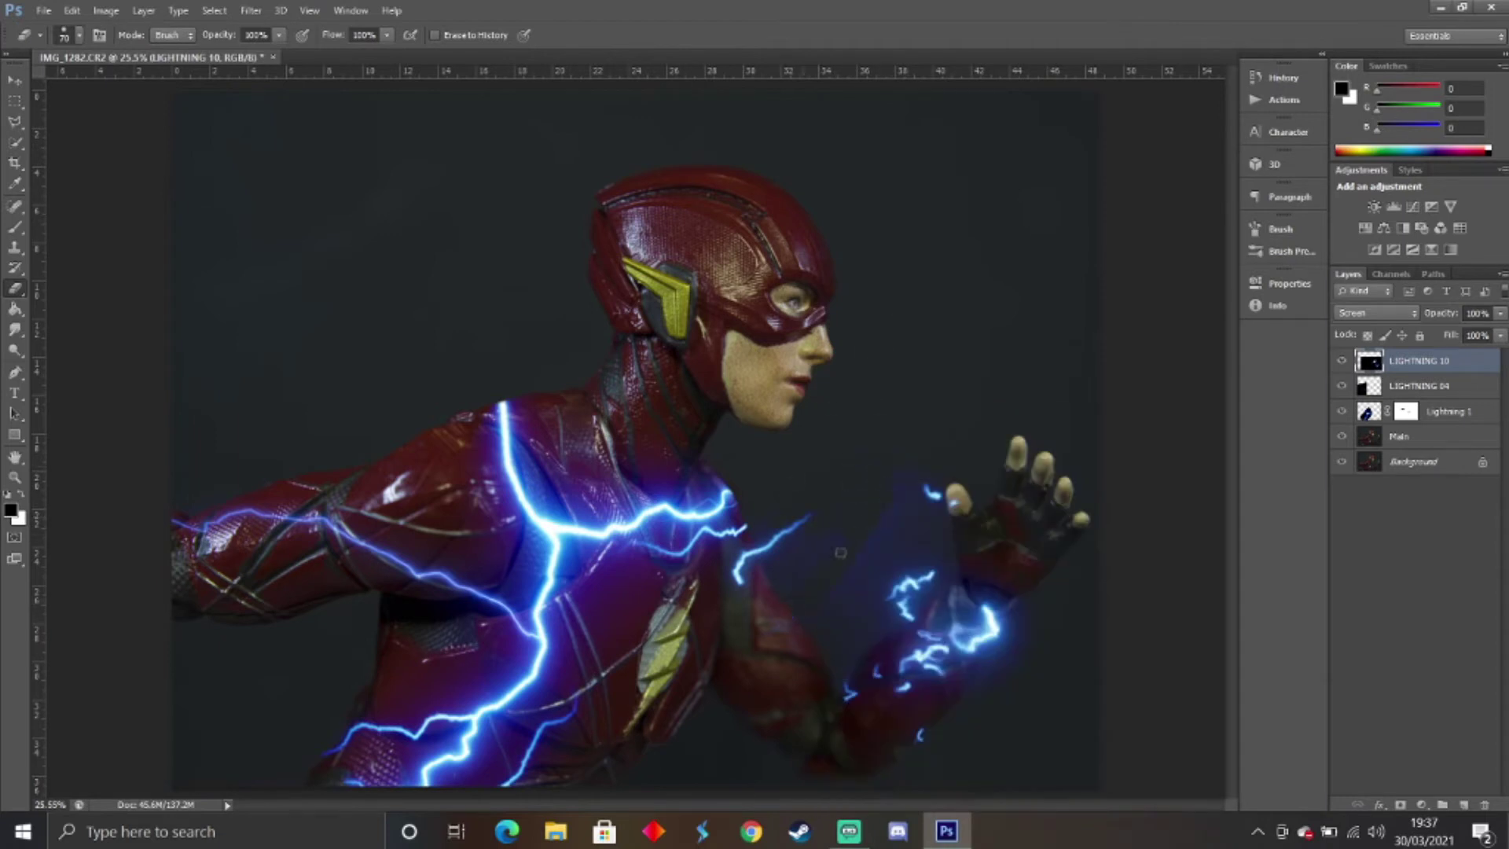
drag(742, 586, 825, 497)
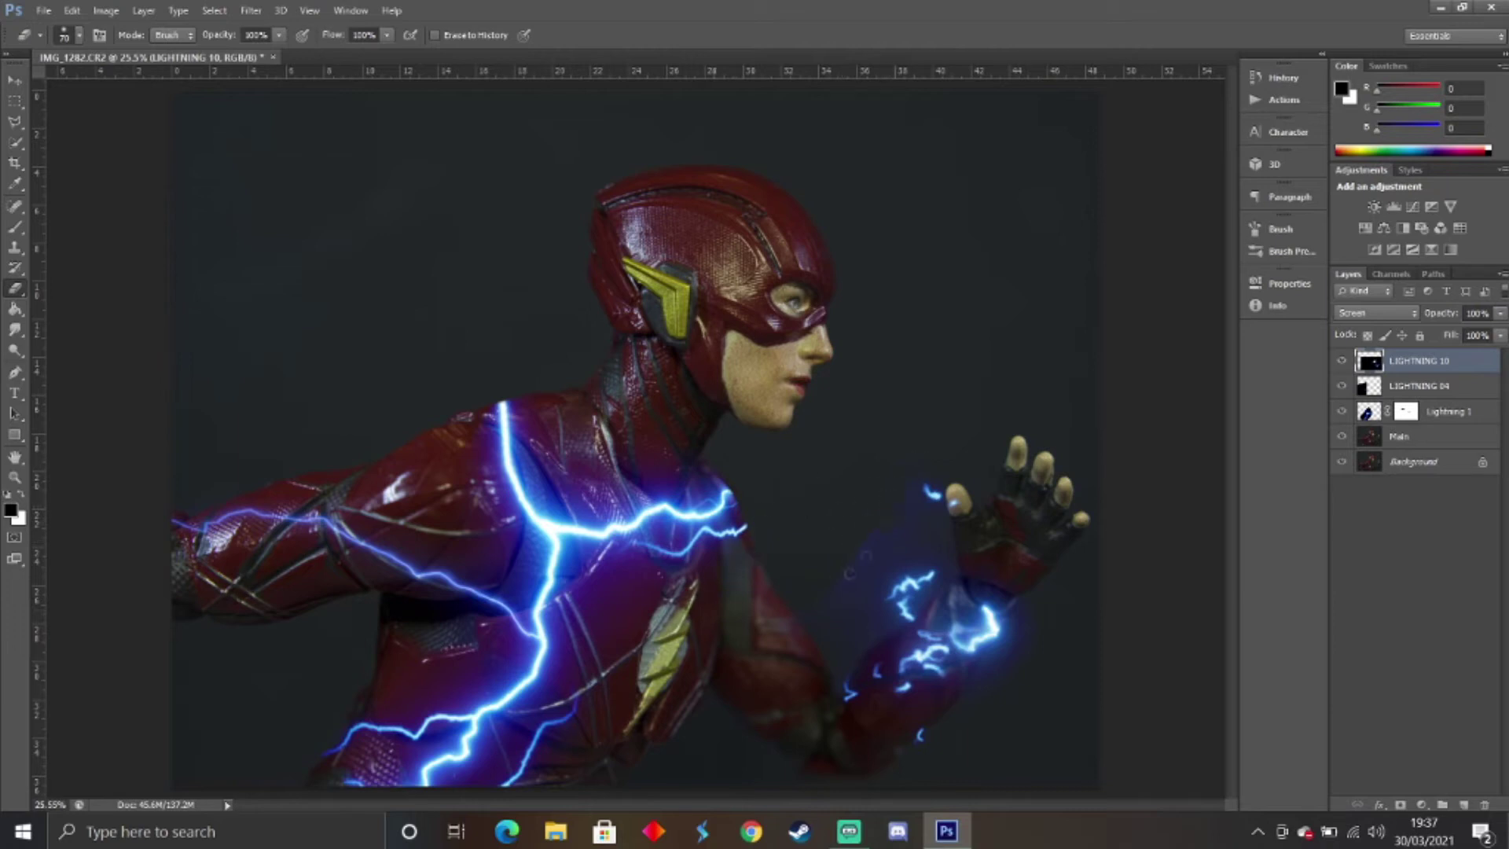
Rotate and reposition the LIGHTNING 10 sparks, then warp them along the forearm.
key(ctrl+t)
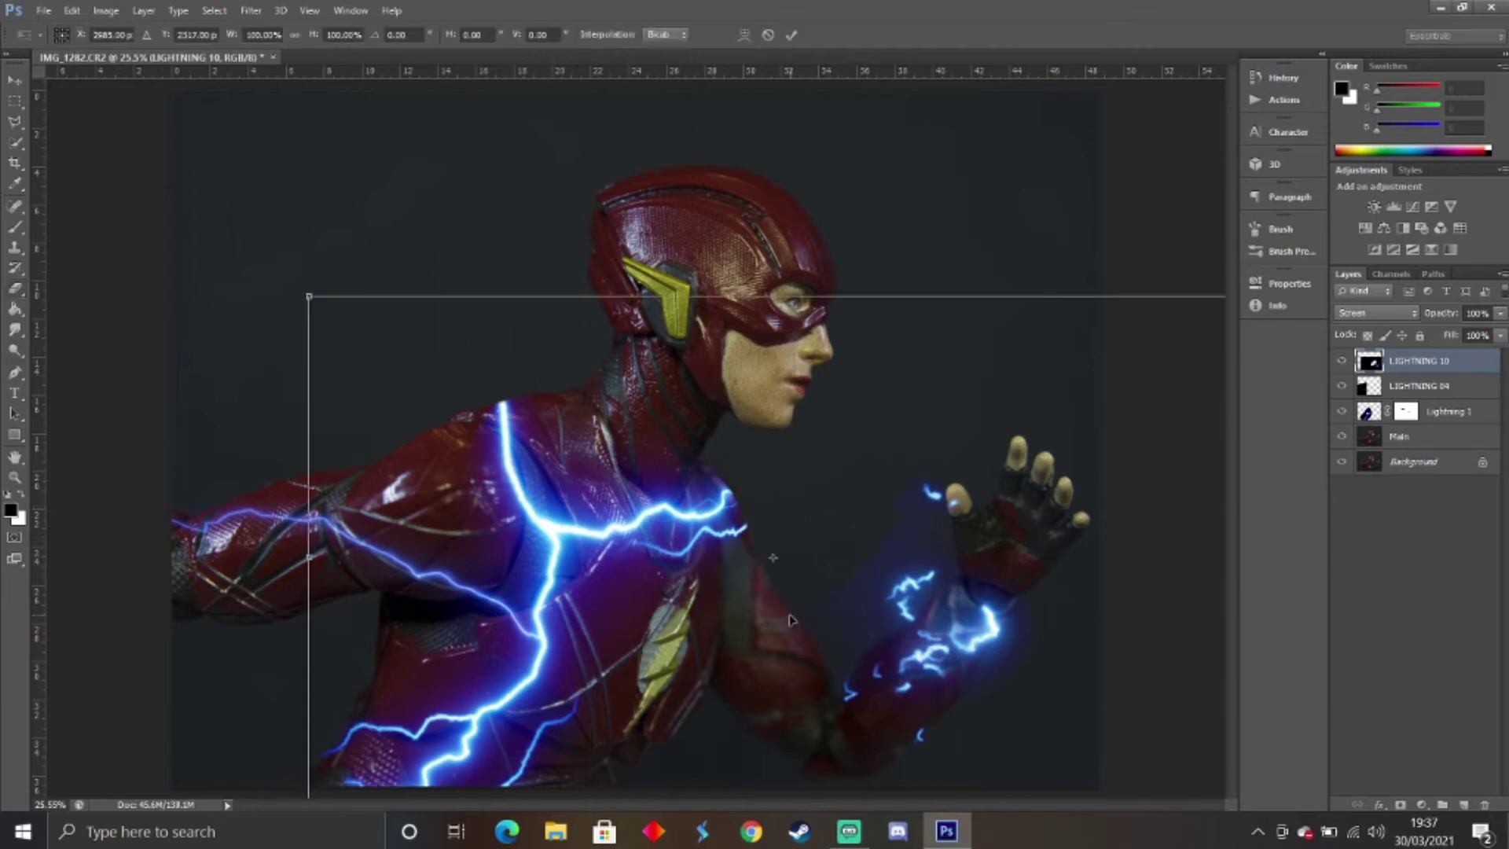
drag(883, 620, 904, 656)
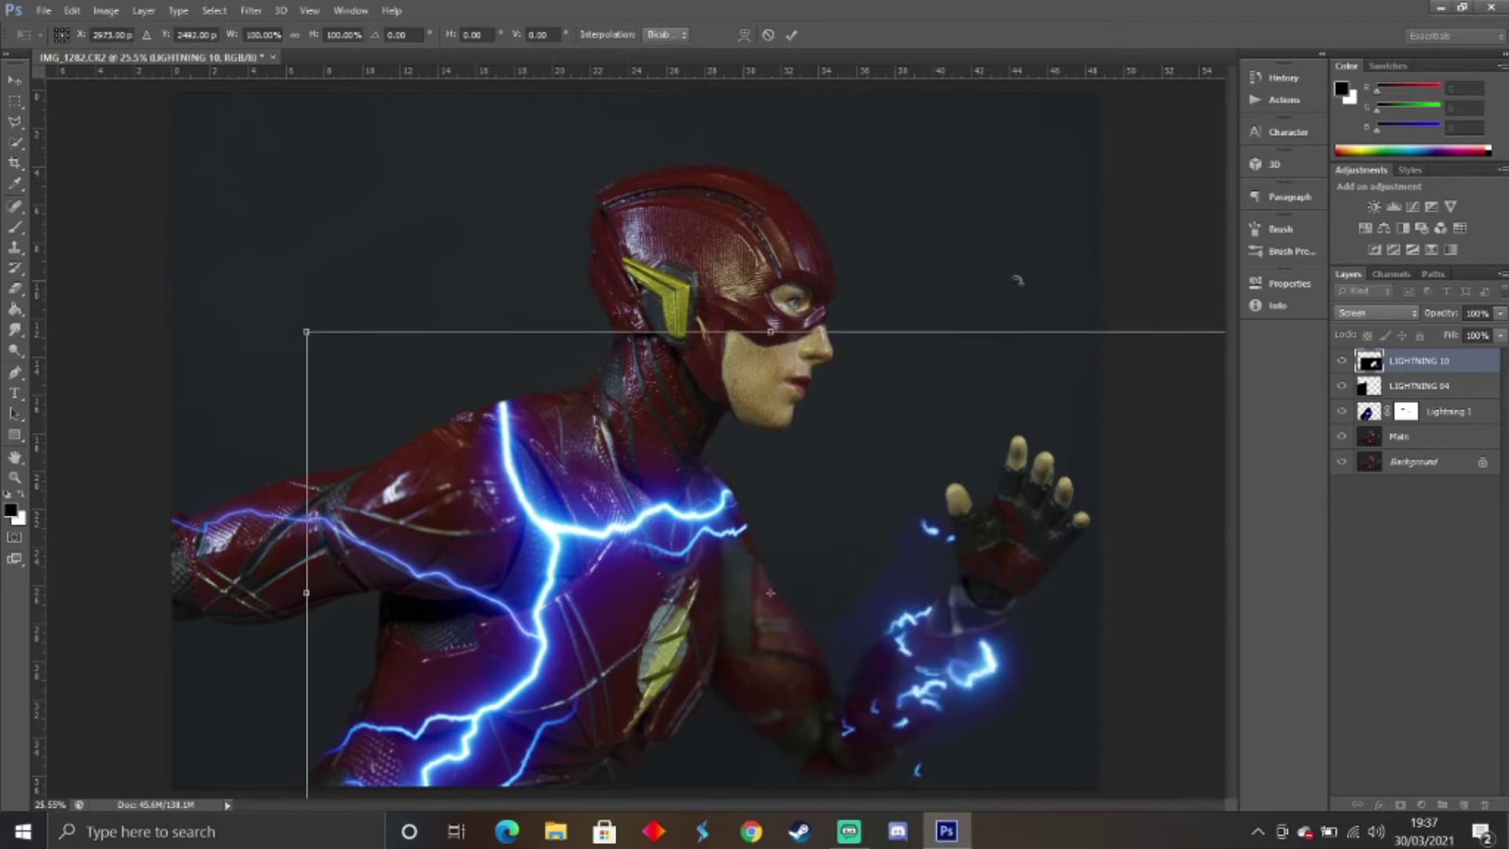
drag(1018, 280, 1050, 278)
drag(1065, 445, 1070, 425)
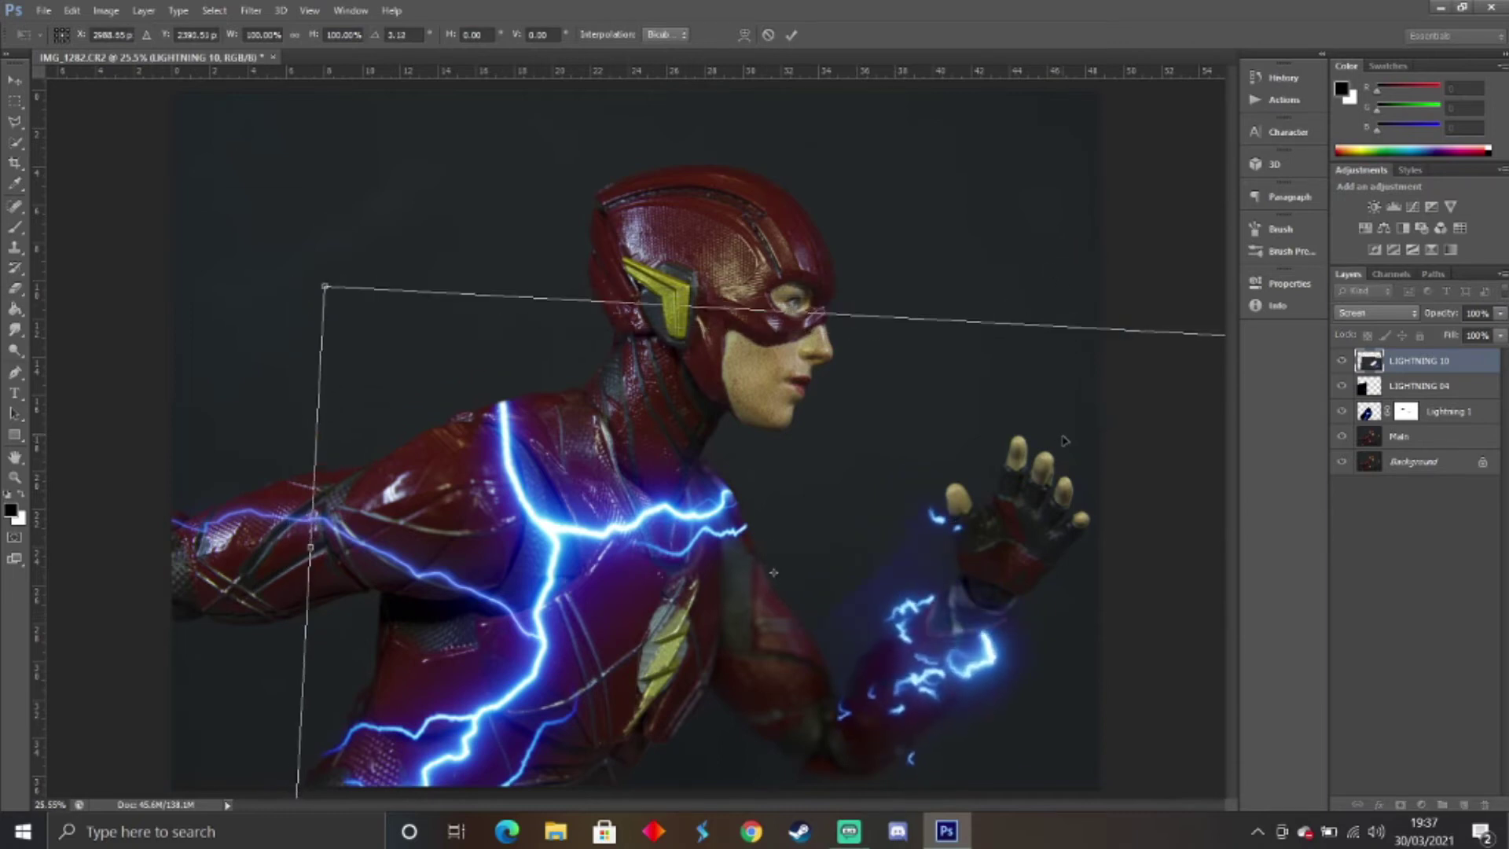
drag(955, 307, 1006, 300)
mouse_move(992, 453)
mouse_down()
mouse_move(1027, 431)
mouse_move(1010, 421)
mouse_move(1008, 446)
mouse_up()
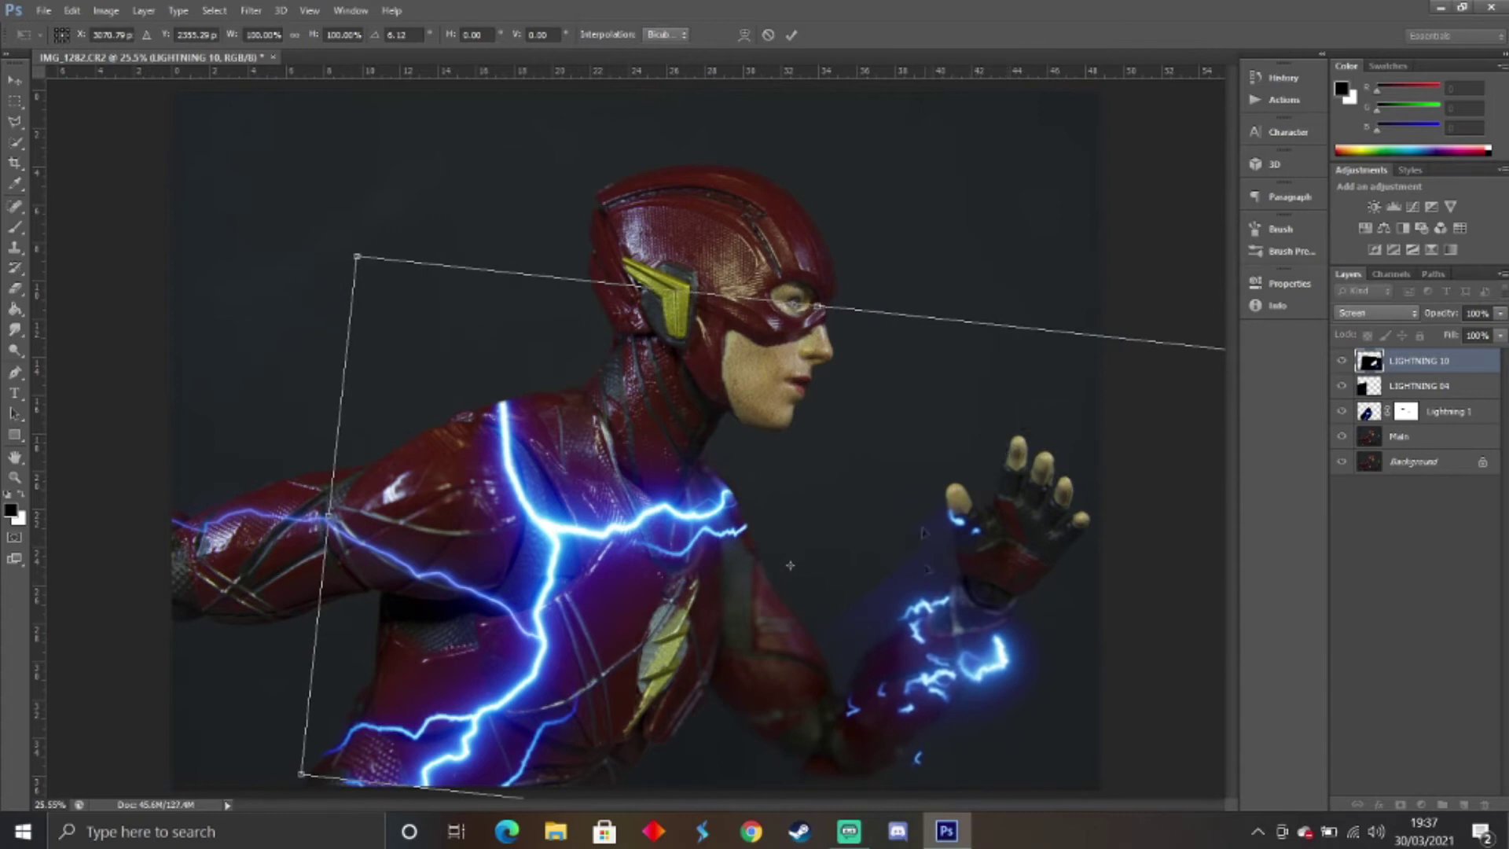
right_click(923, 477)
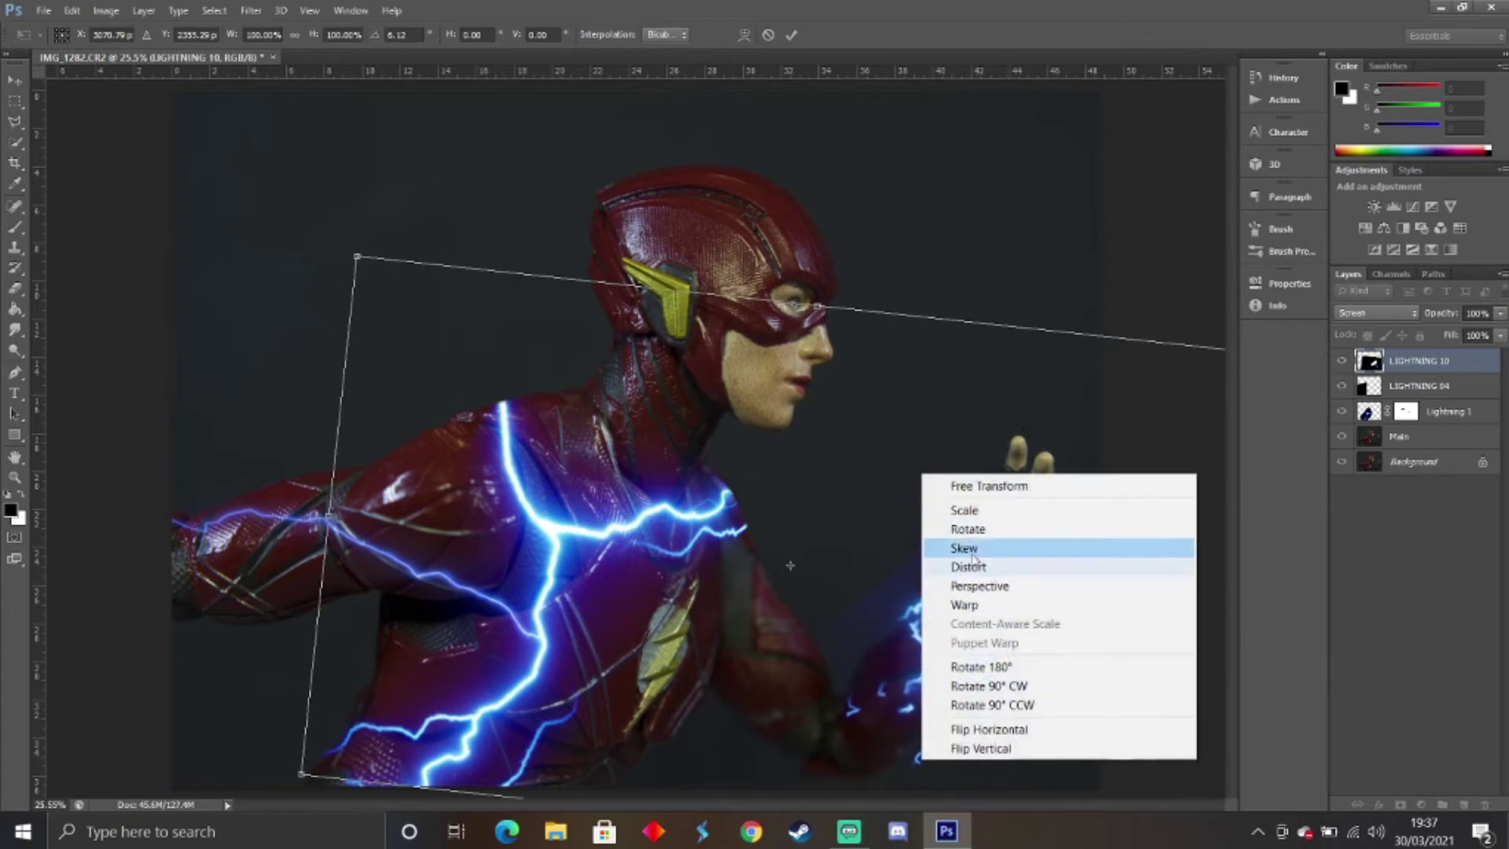
click(962, 604)
drag(925, 674, 850, 447)
drag(972, 323, 870, 191)
drag(667, 453, 677, 461)
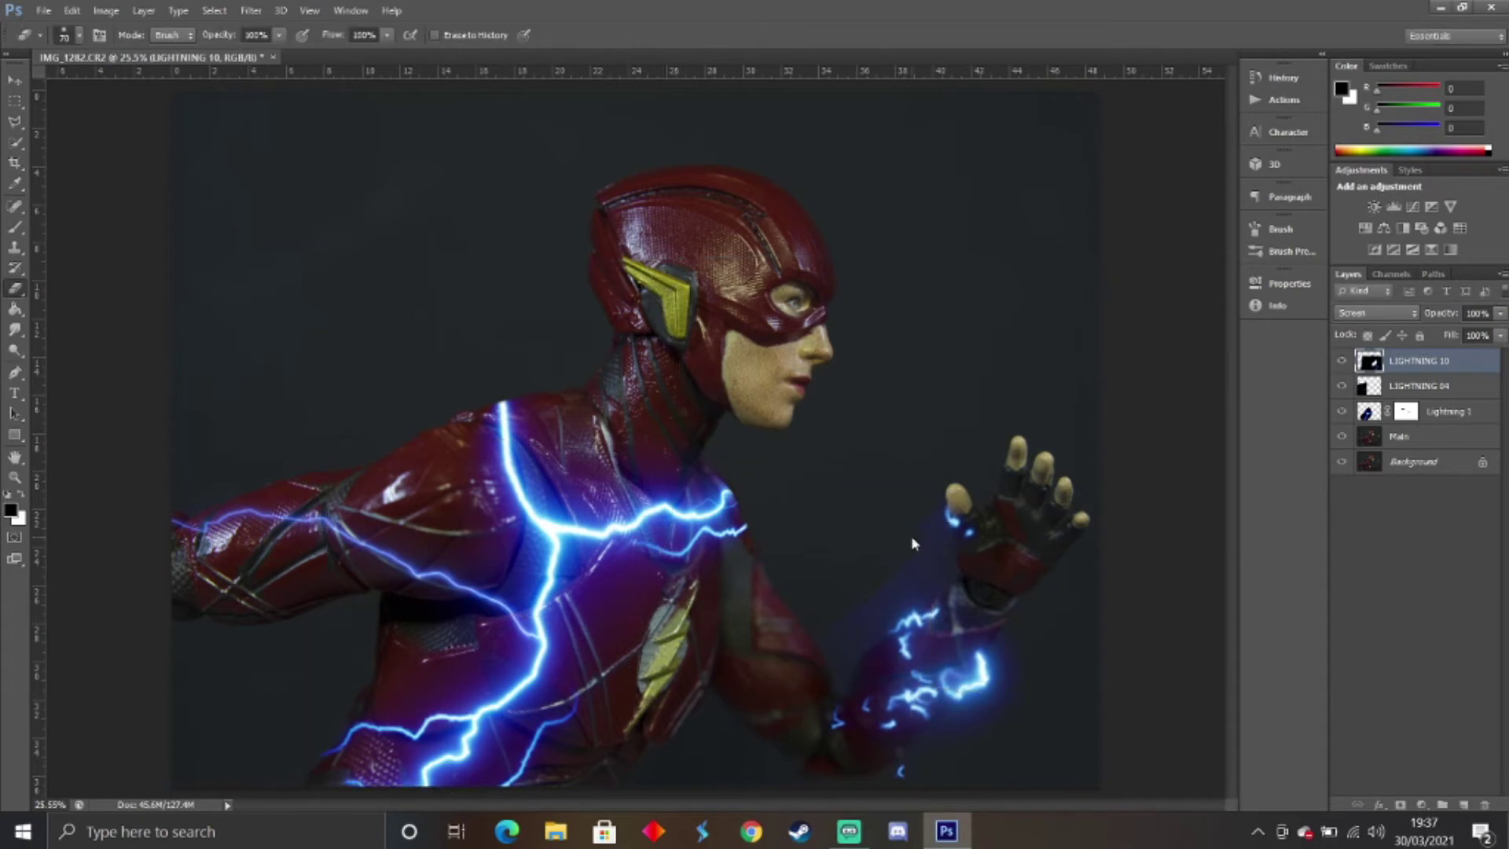
Shrink the sparks to about 84% on the wrist and warp them around it.
key(ctrl+t)
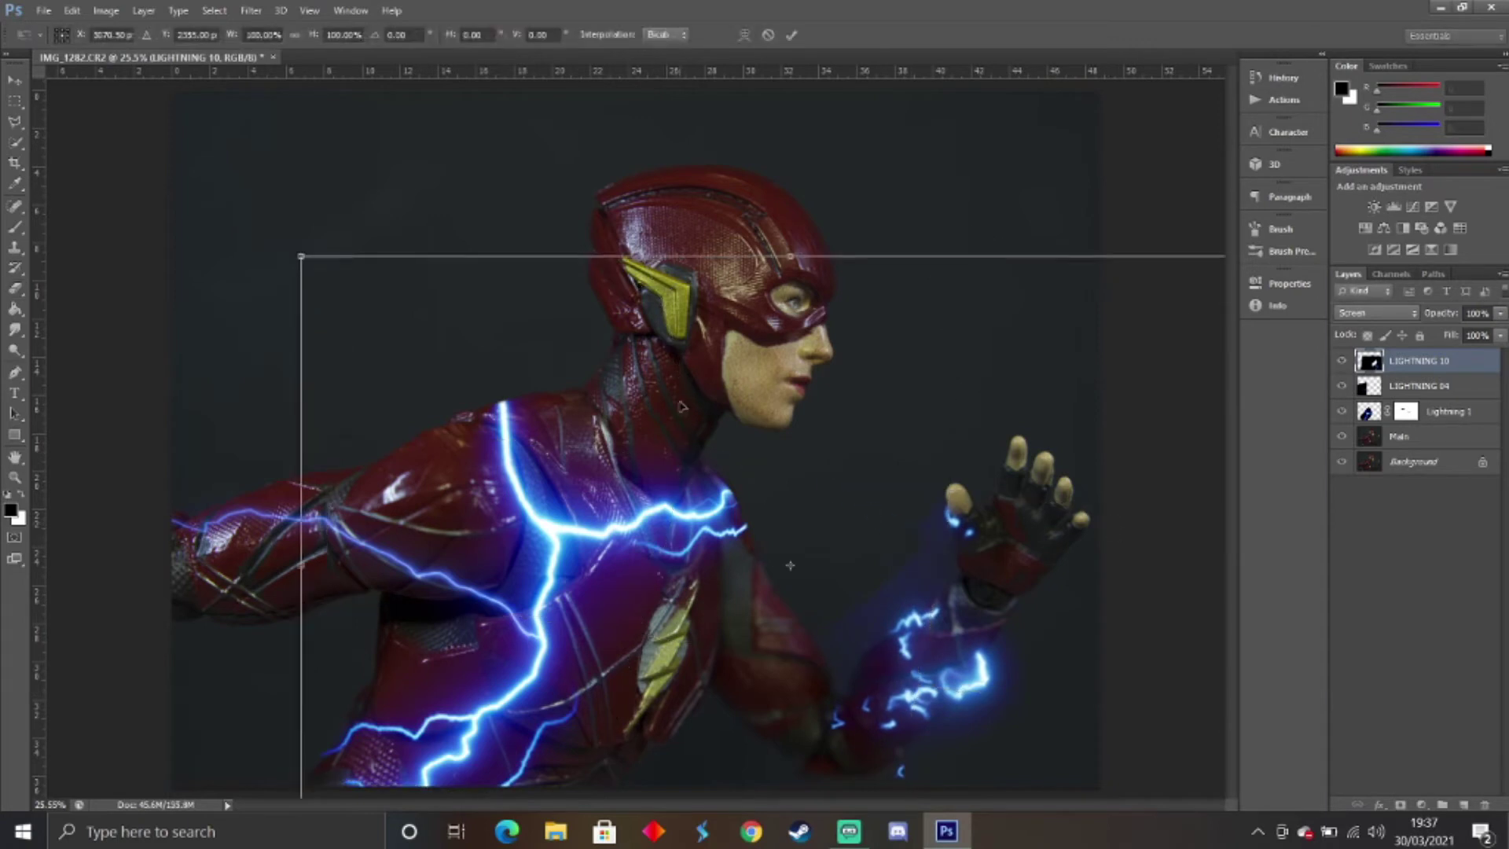
drag(303, 256, 409, 313)
drag(786, 585, 762, 587)
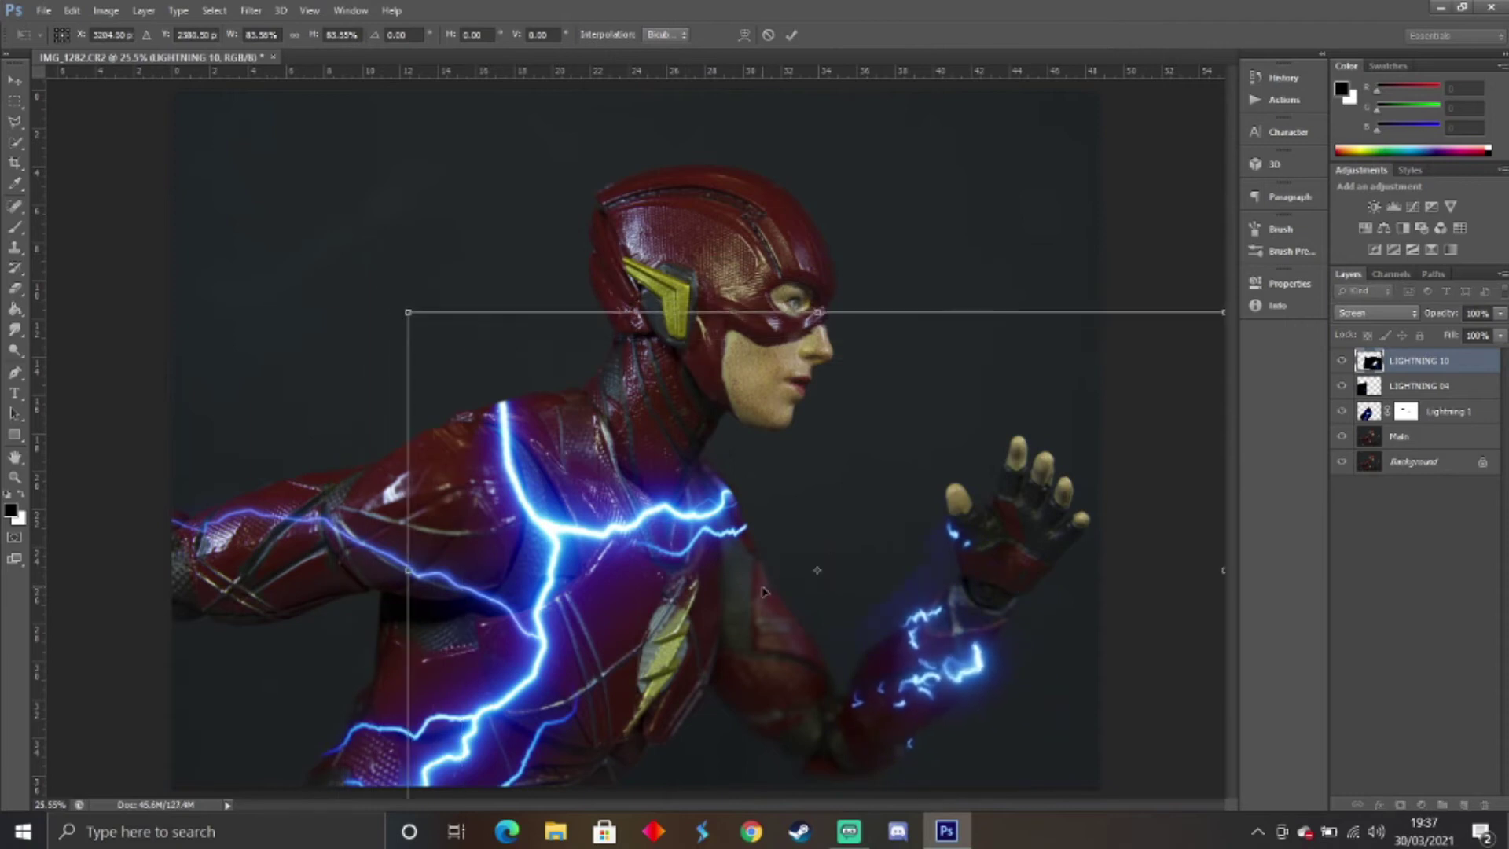
right_click(762, 586)
click(829, 442)
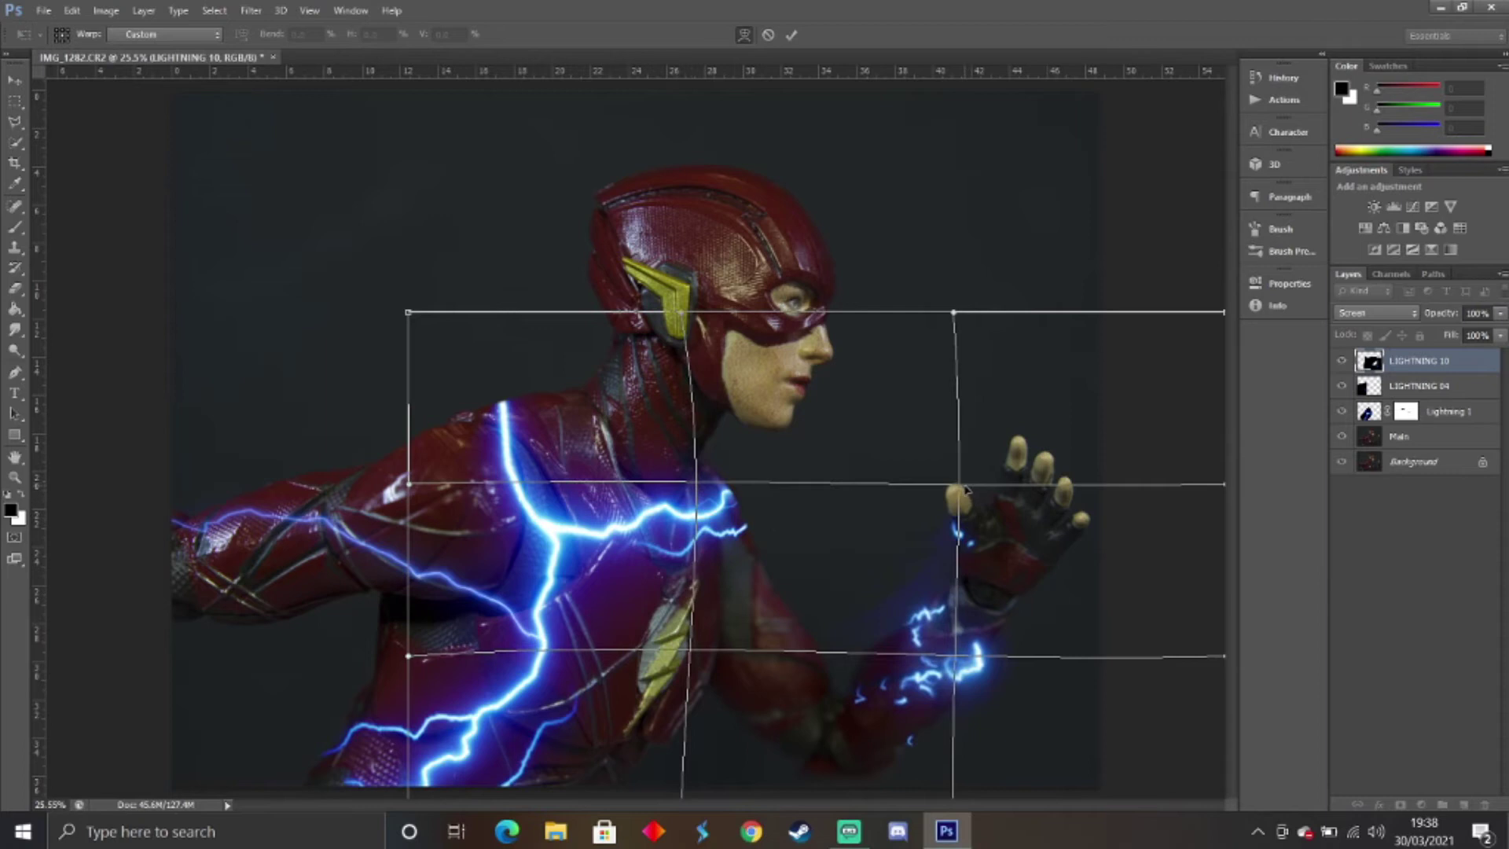
drag(965, 489, 964, 479)
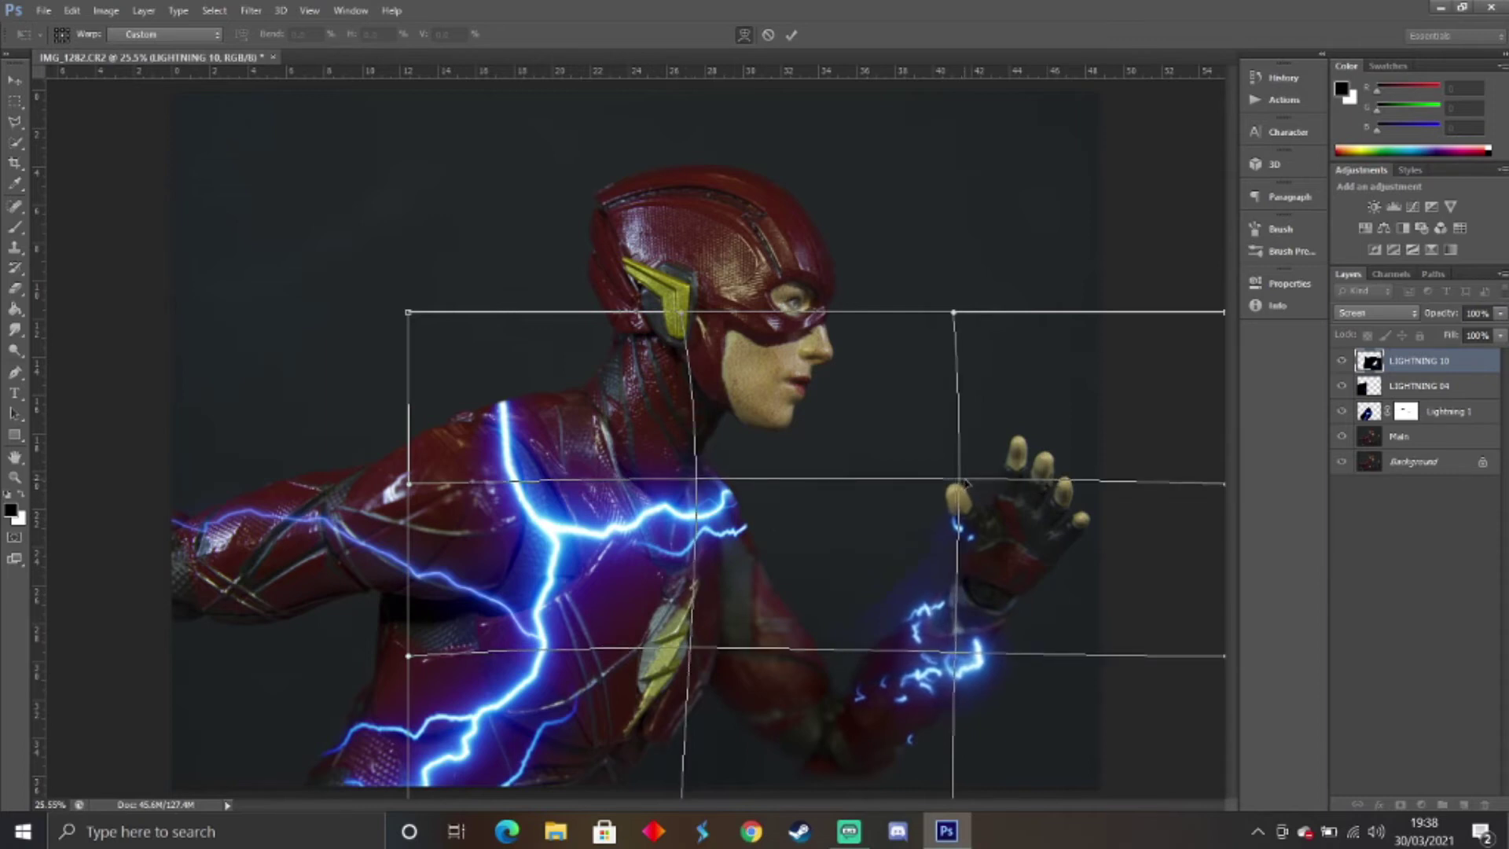
key(Return)
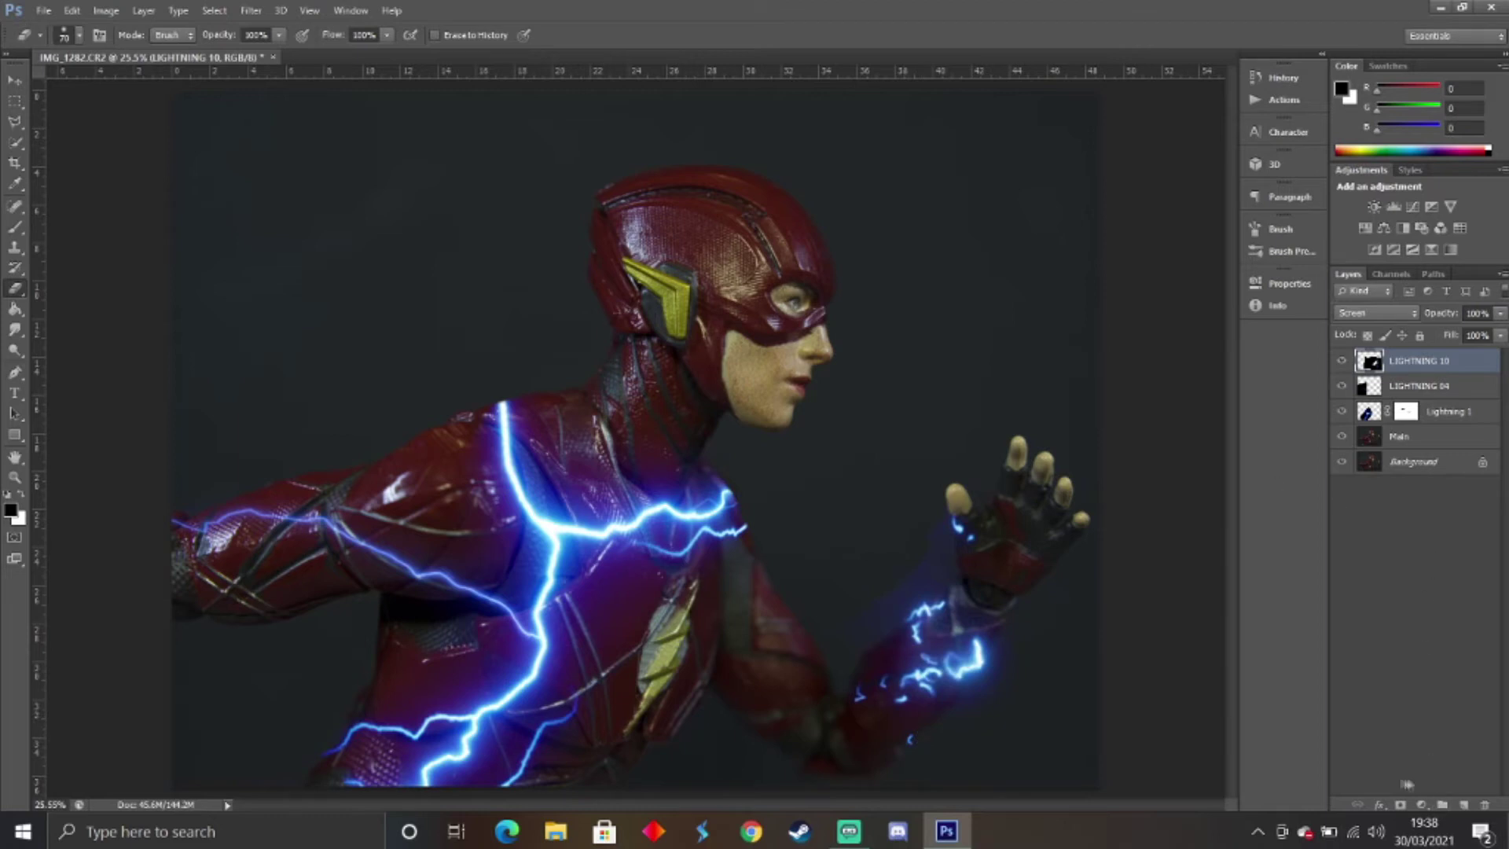
Add a layer mask to LIGHTNING 10, select the Brush, and deselect the layer.
click(1400, 804)
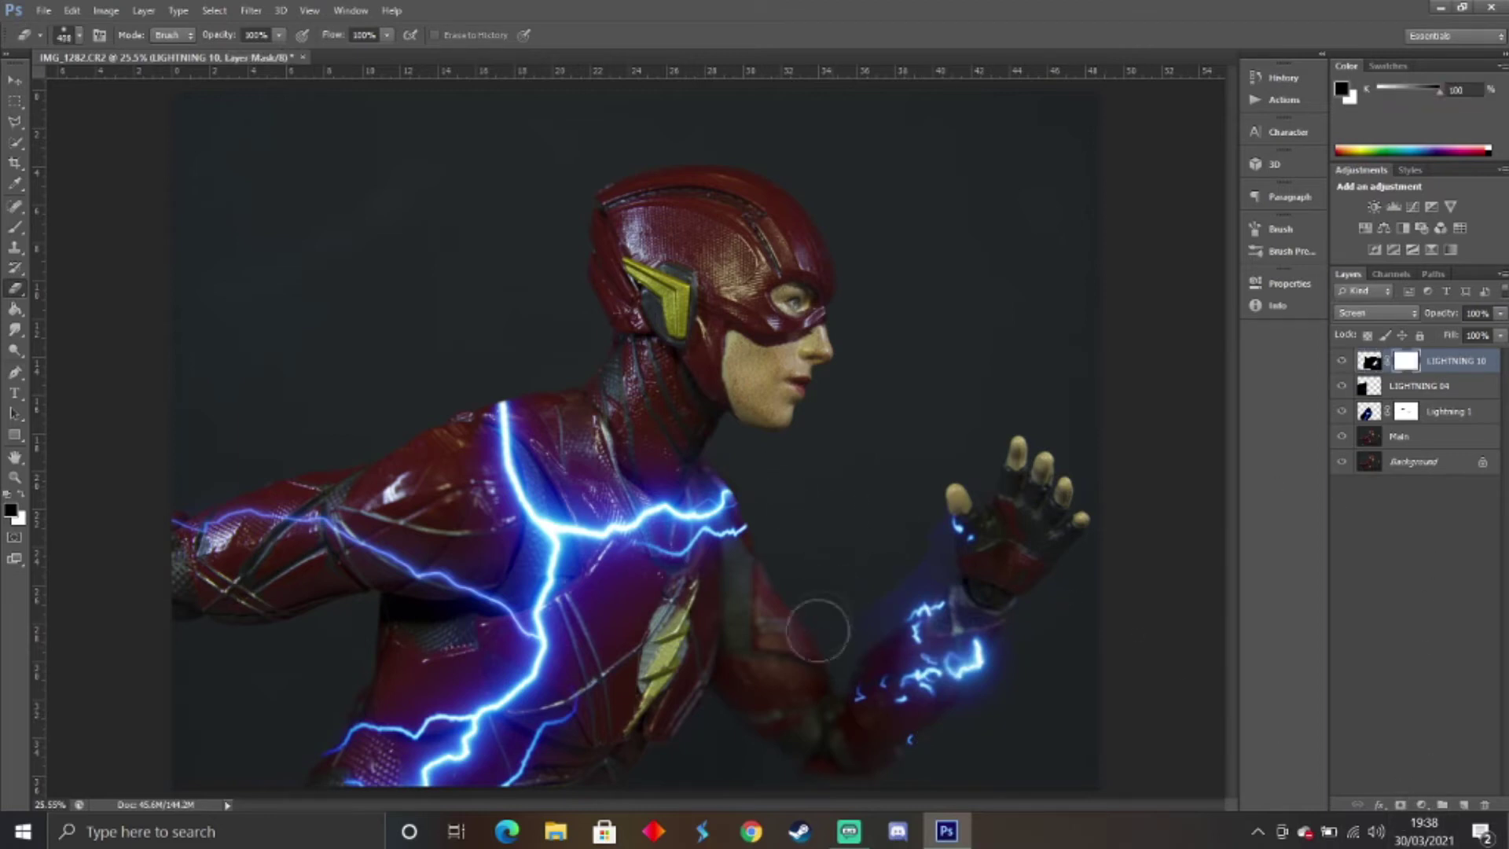
key(b)
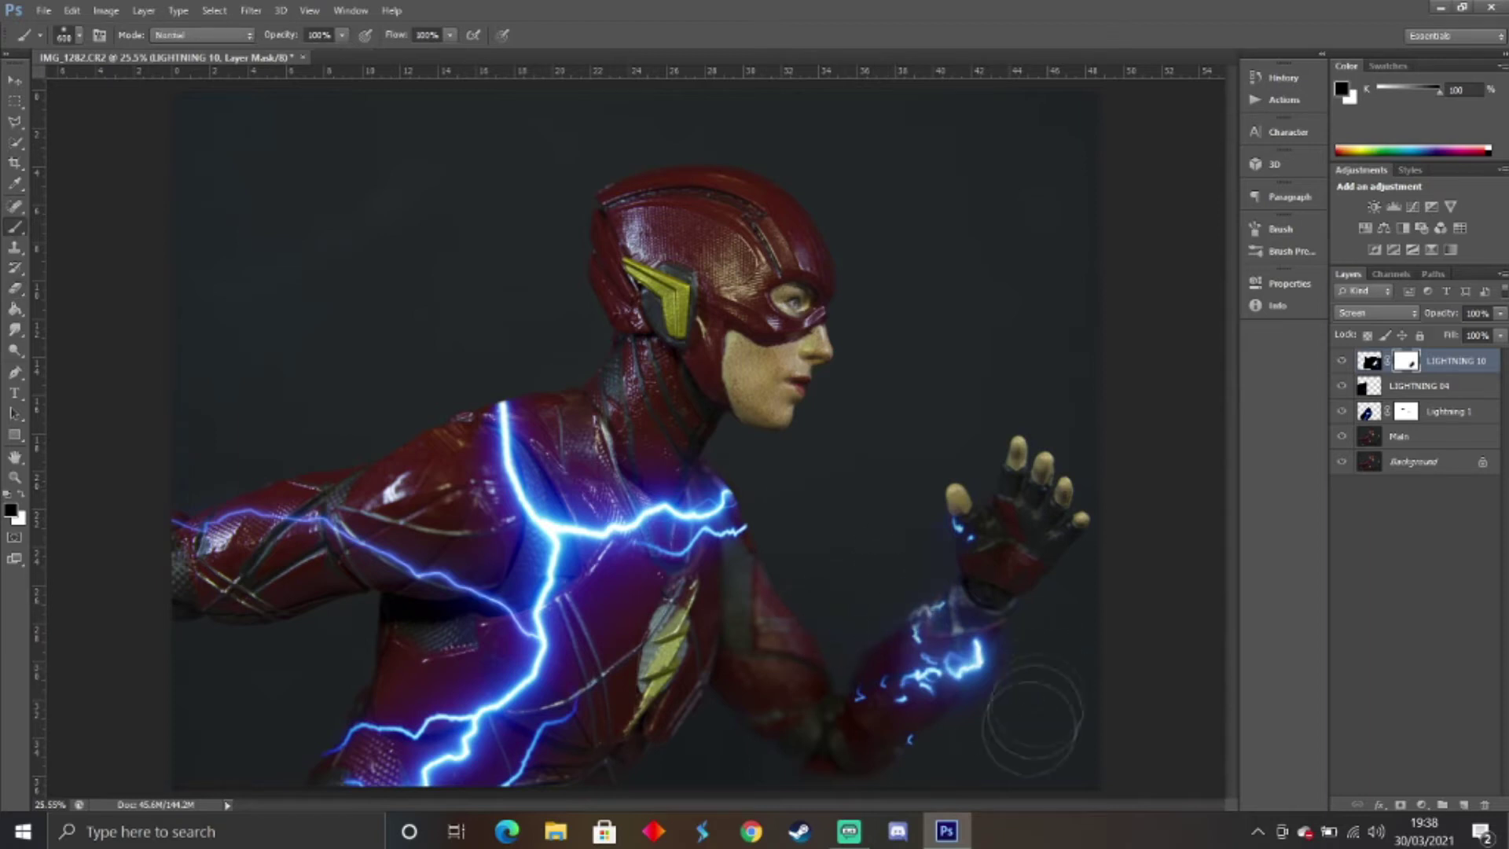
click(1371, 580)
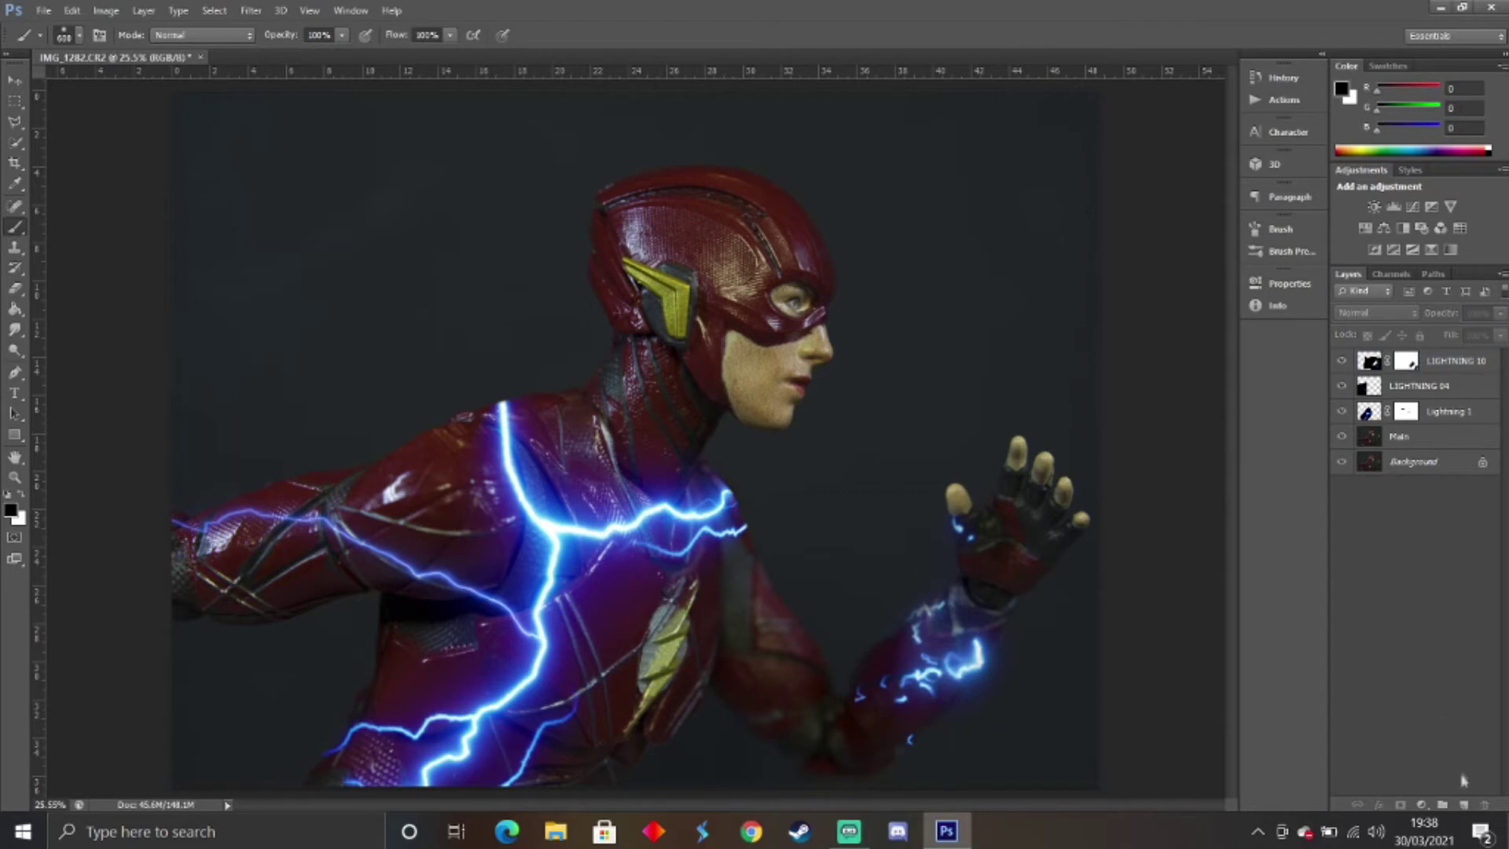
Place the LIGHTNING 05 image into the document and commit it.
click(43, 10)
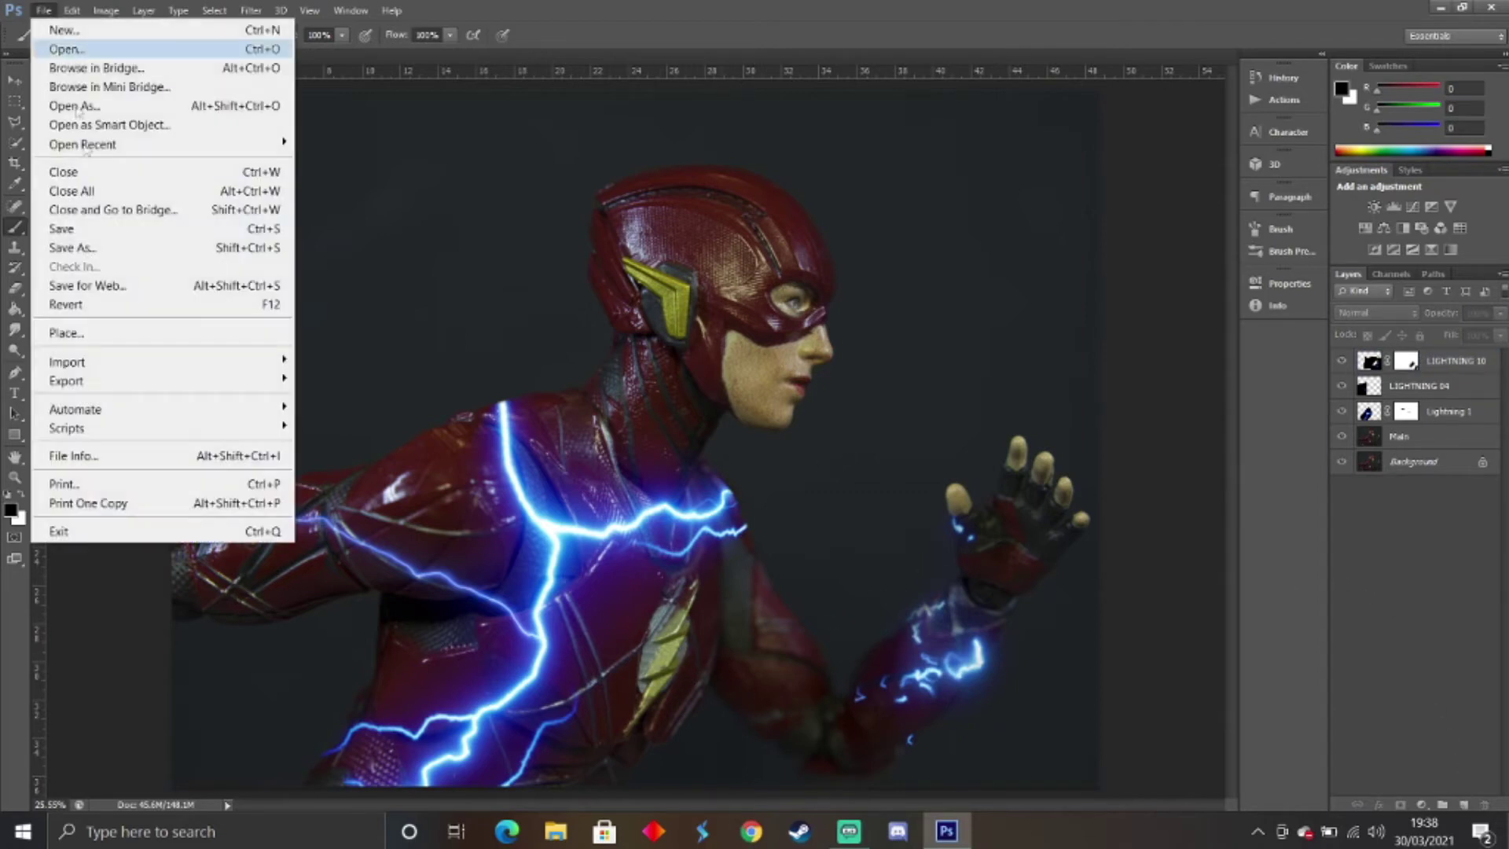
click(63, 329)
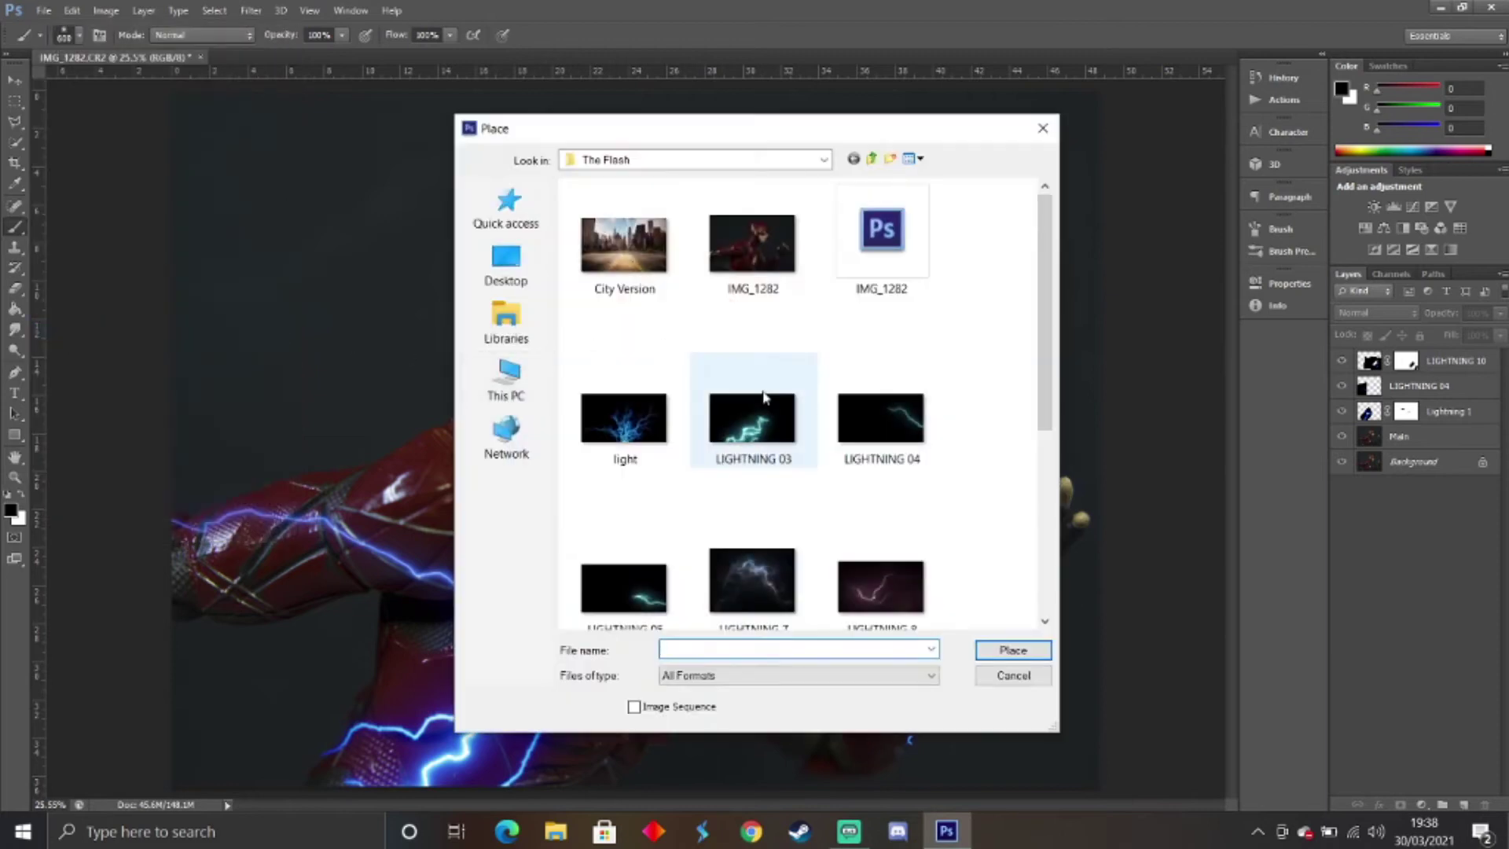
drag(1039, 363, 1041, 466)
click(646, 412)
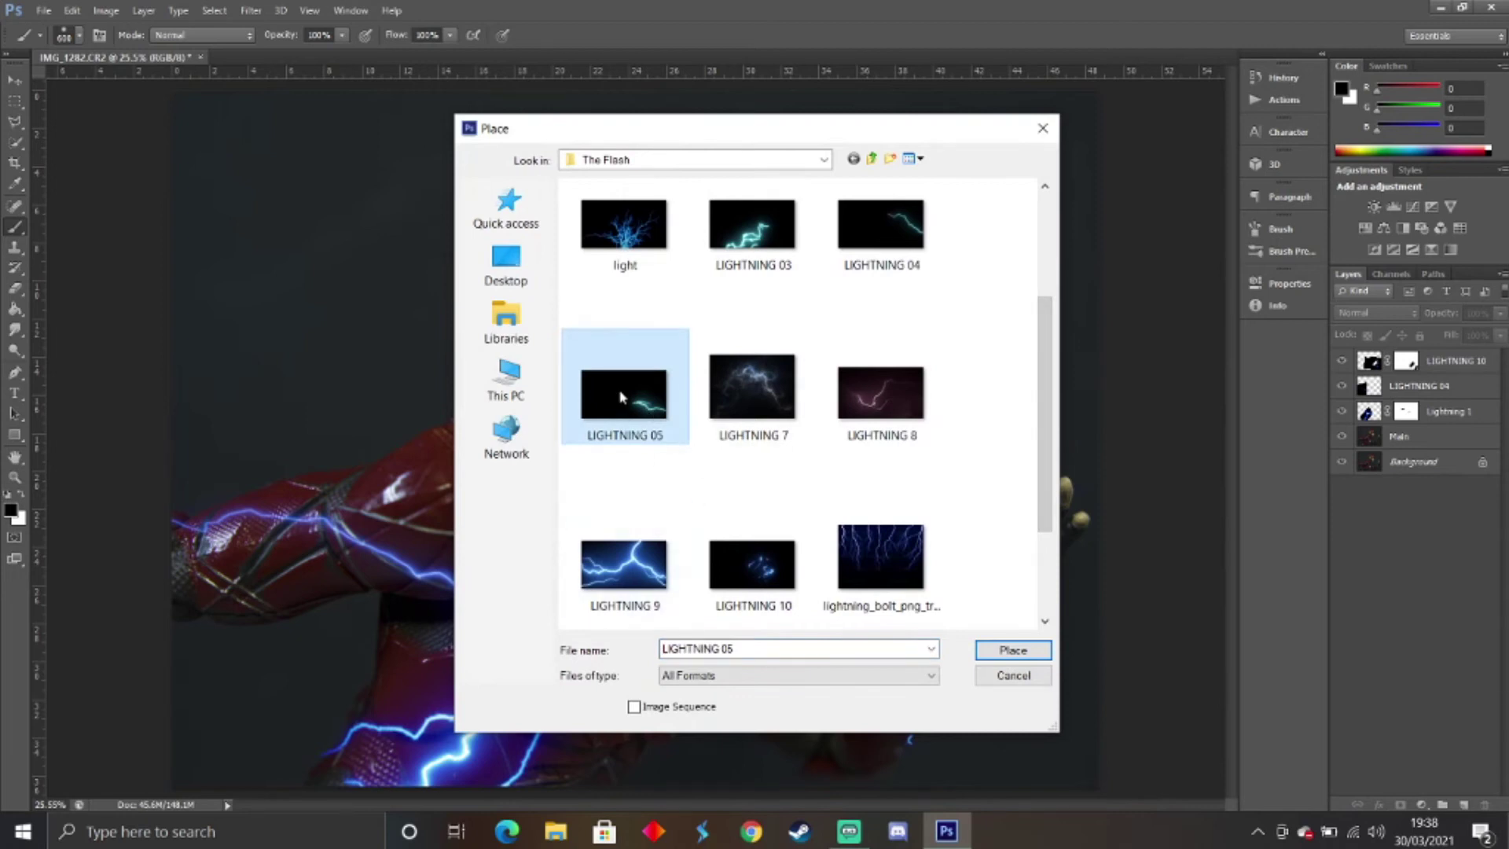
double_click(620, 397)
key(Return)
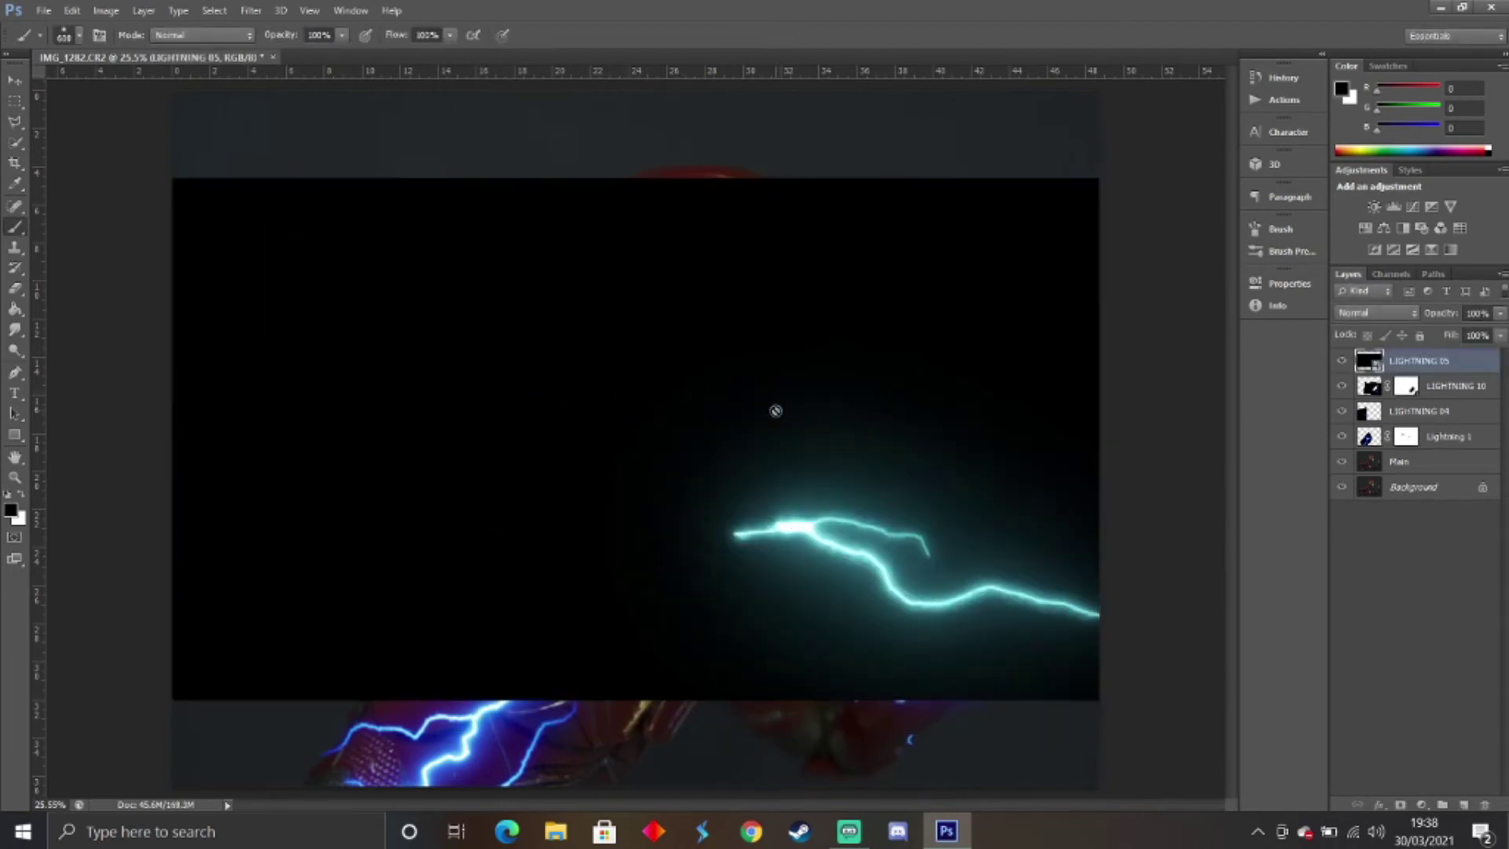
click(780, 466)
key(Escape)
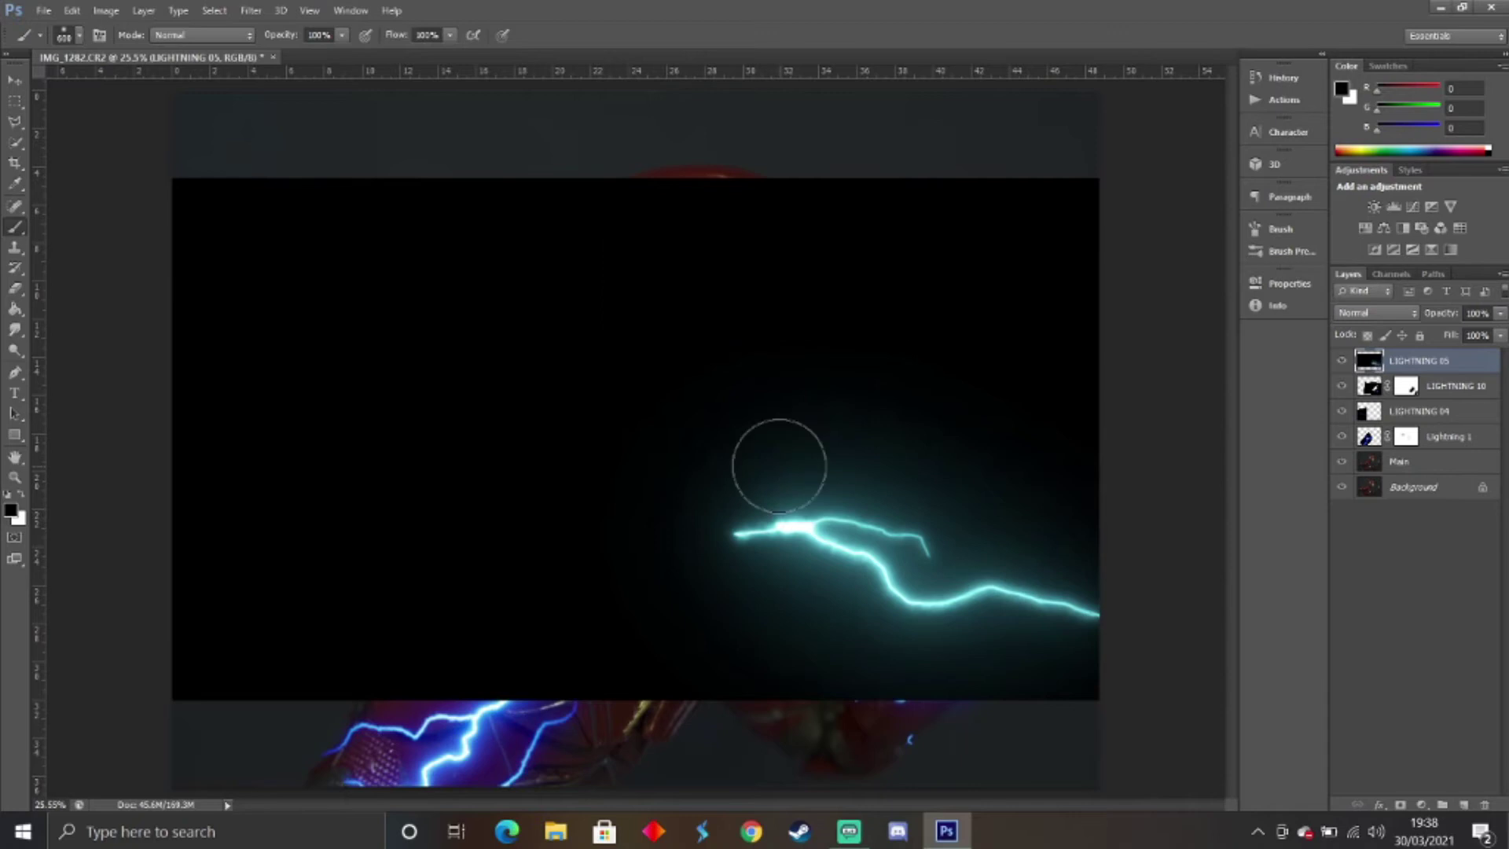
Set LIGHTNING 05 to Screen blending and raise its Levels black input to 10.
click(1378, 312)
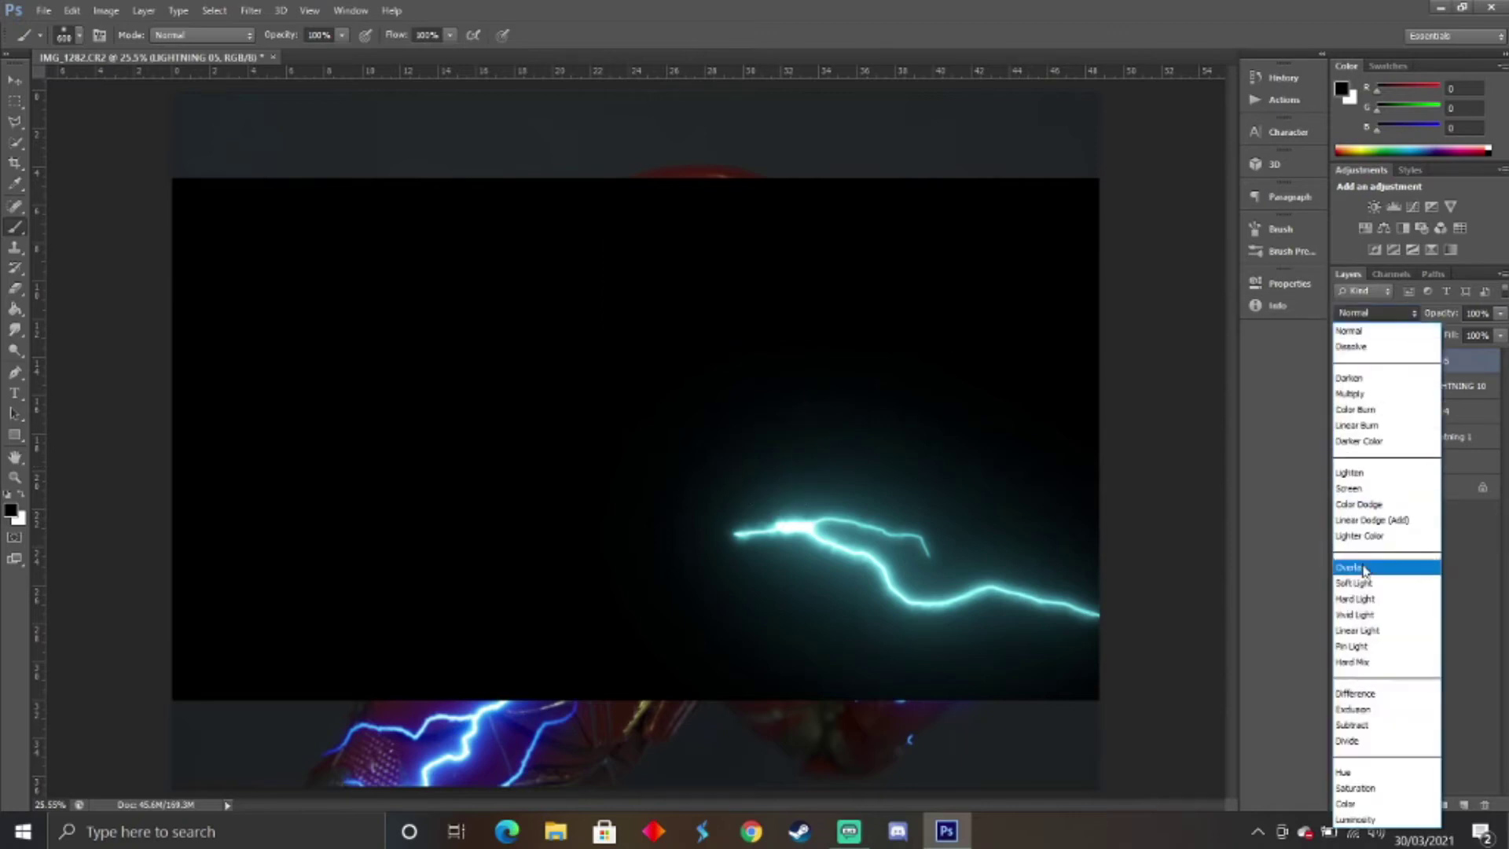
click(1400, 492)
key(ctrl+l)
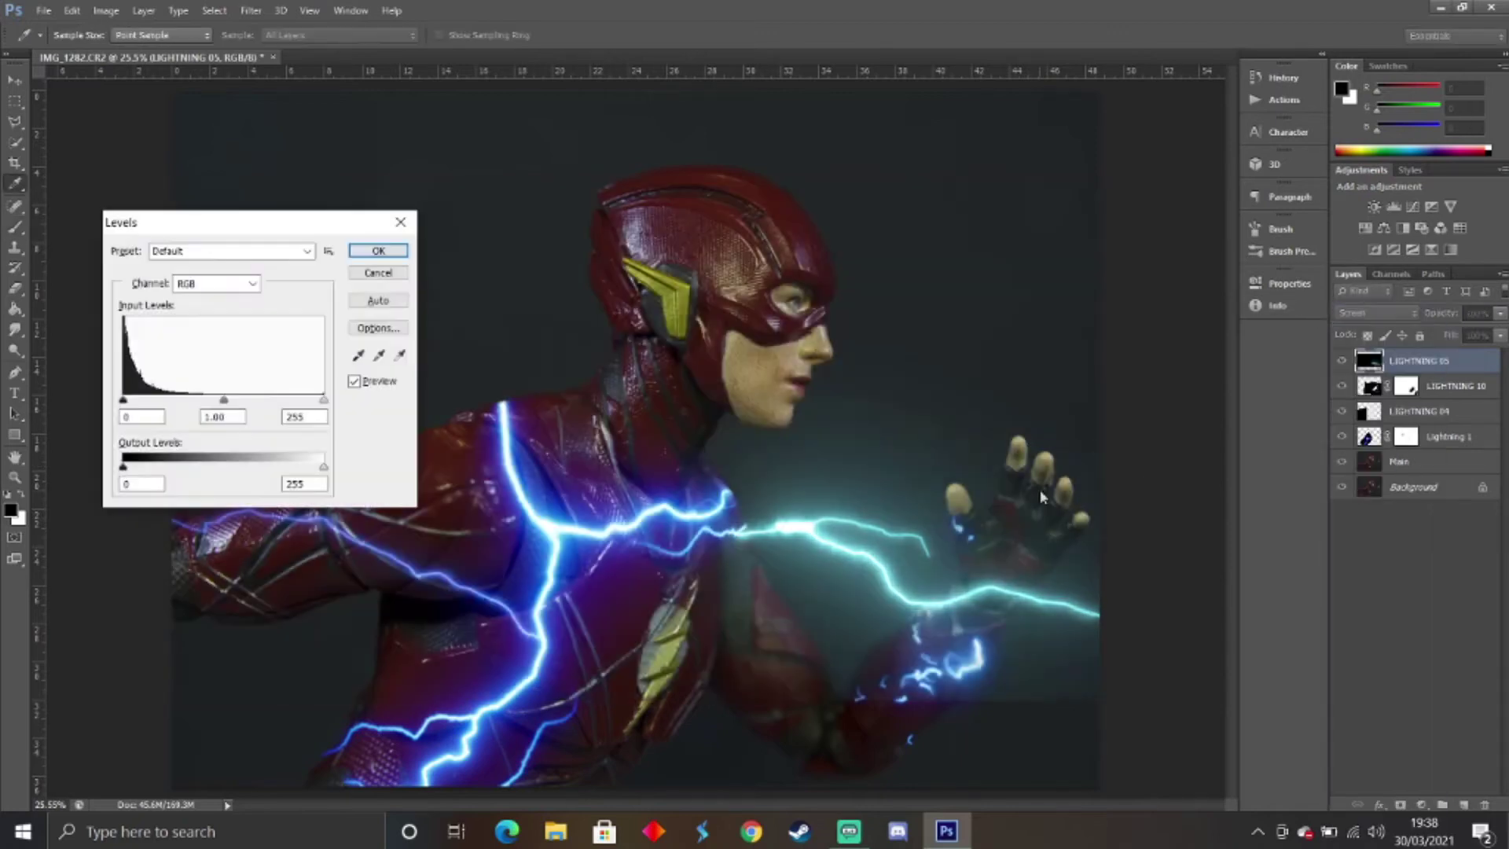
mouse_move(122, 402)
mouse_down()
mouse_move(184, 402)
mouse_move(144, 402)
mouse_up()
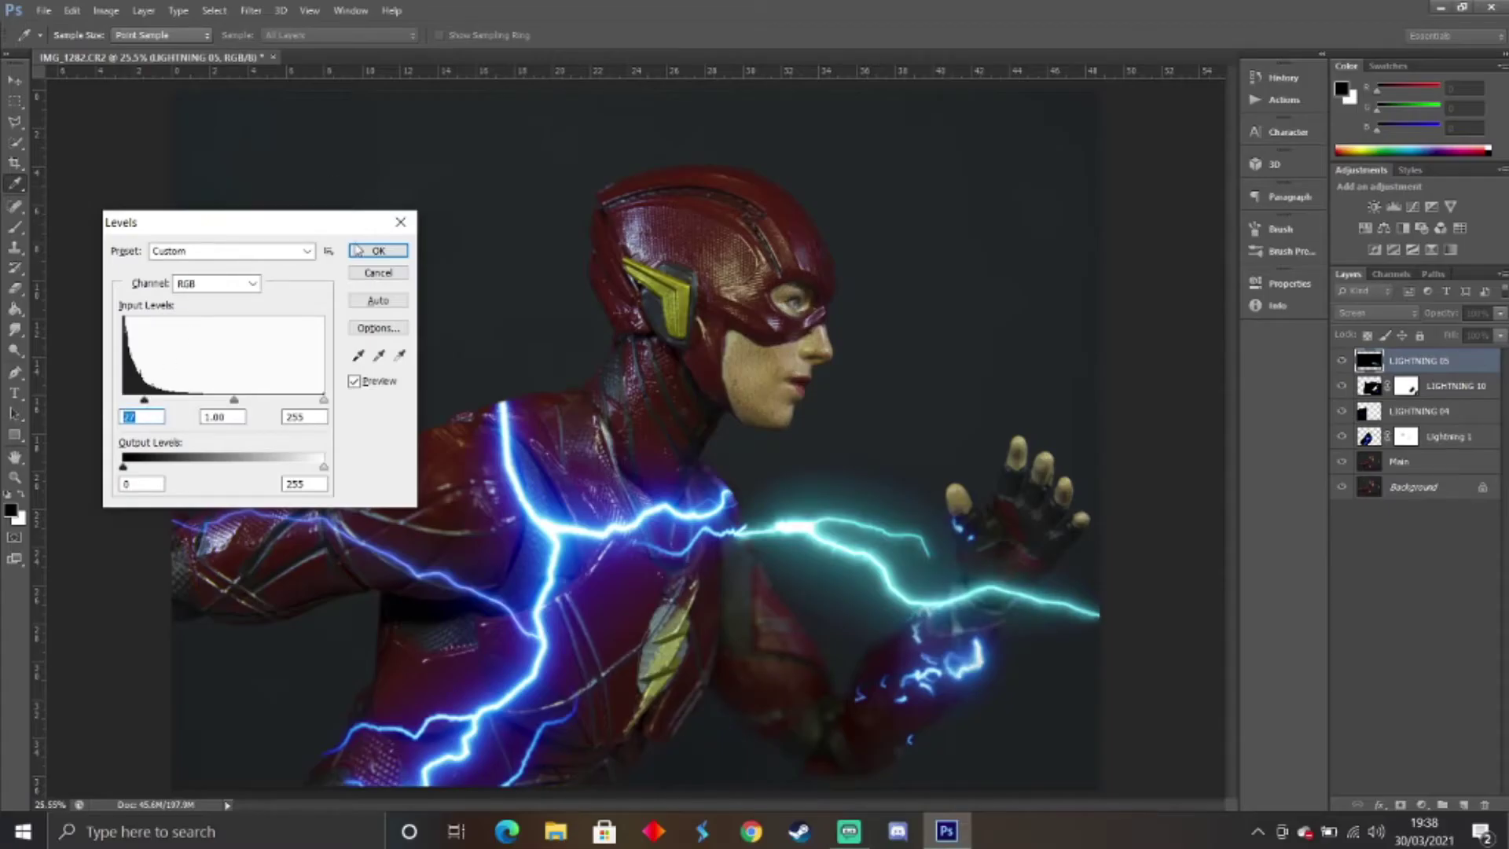
click(357, 250)
Shift the LIGHTNING 05 bolt's hue in Hue/Saturation so it turns blue.
key(ctrl+u)
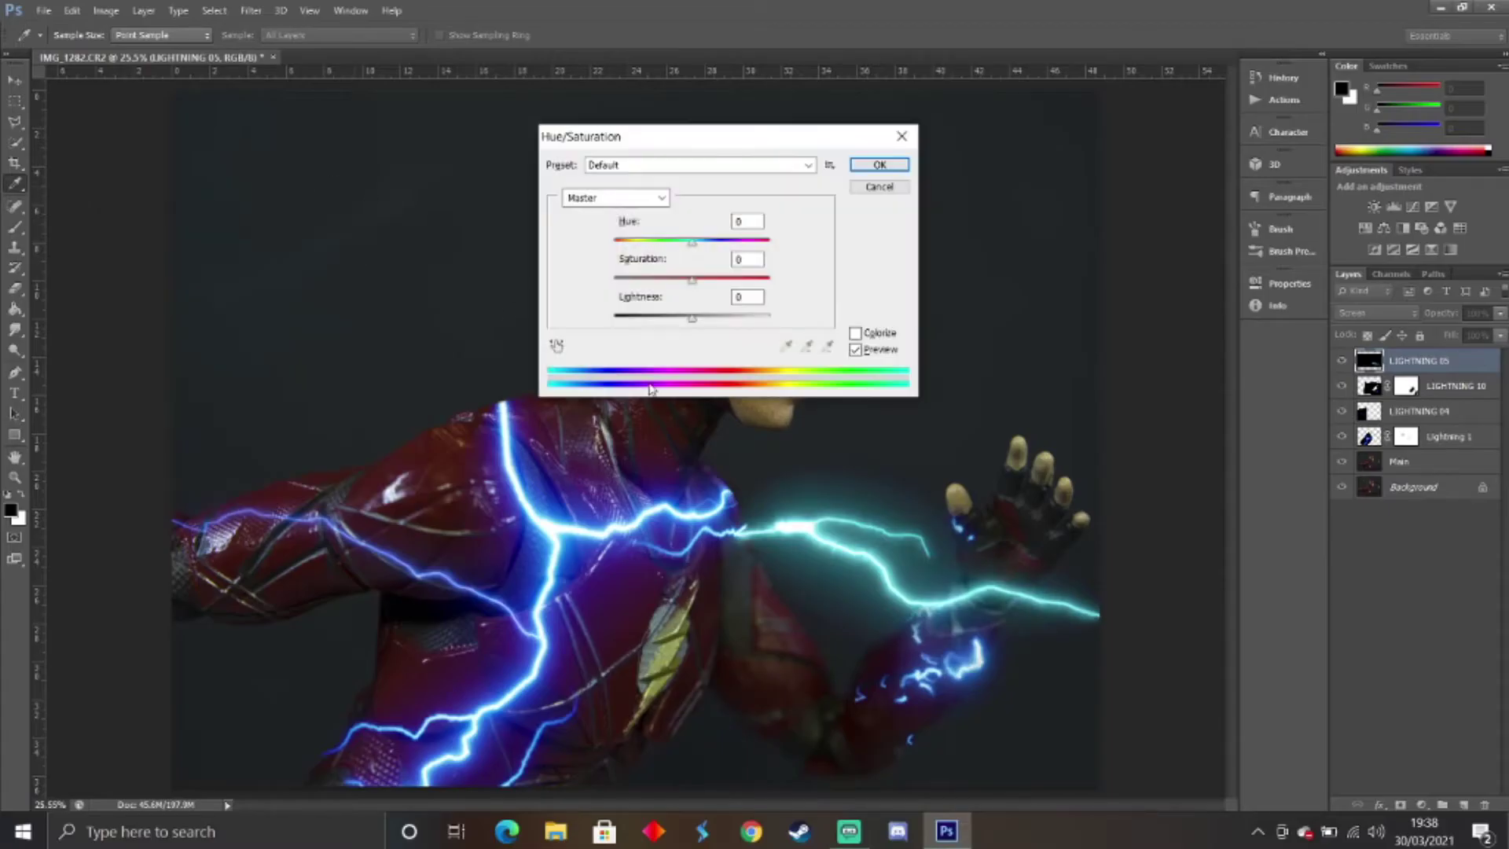
mouse_move(695, 245)
mouse_down()
mouse_move(747, 262)
mouse_move(696, 259)
mouse_up()
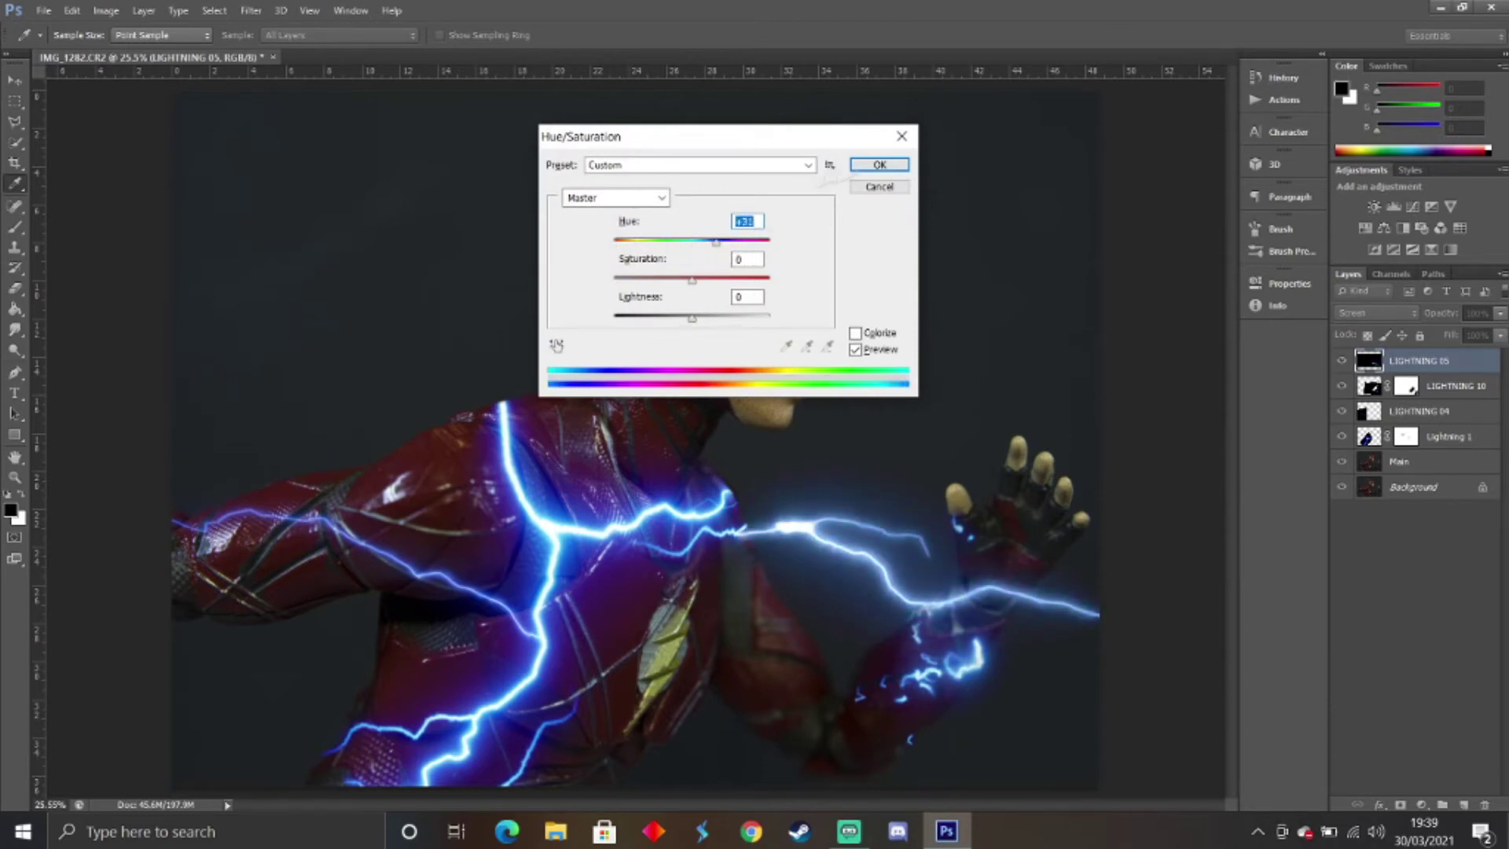
key(Return)
key(ctrl+t)
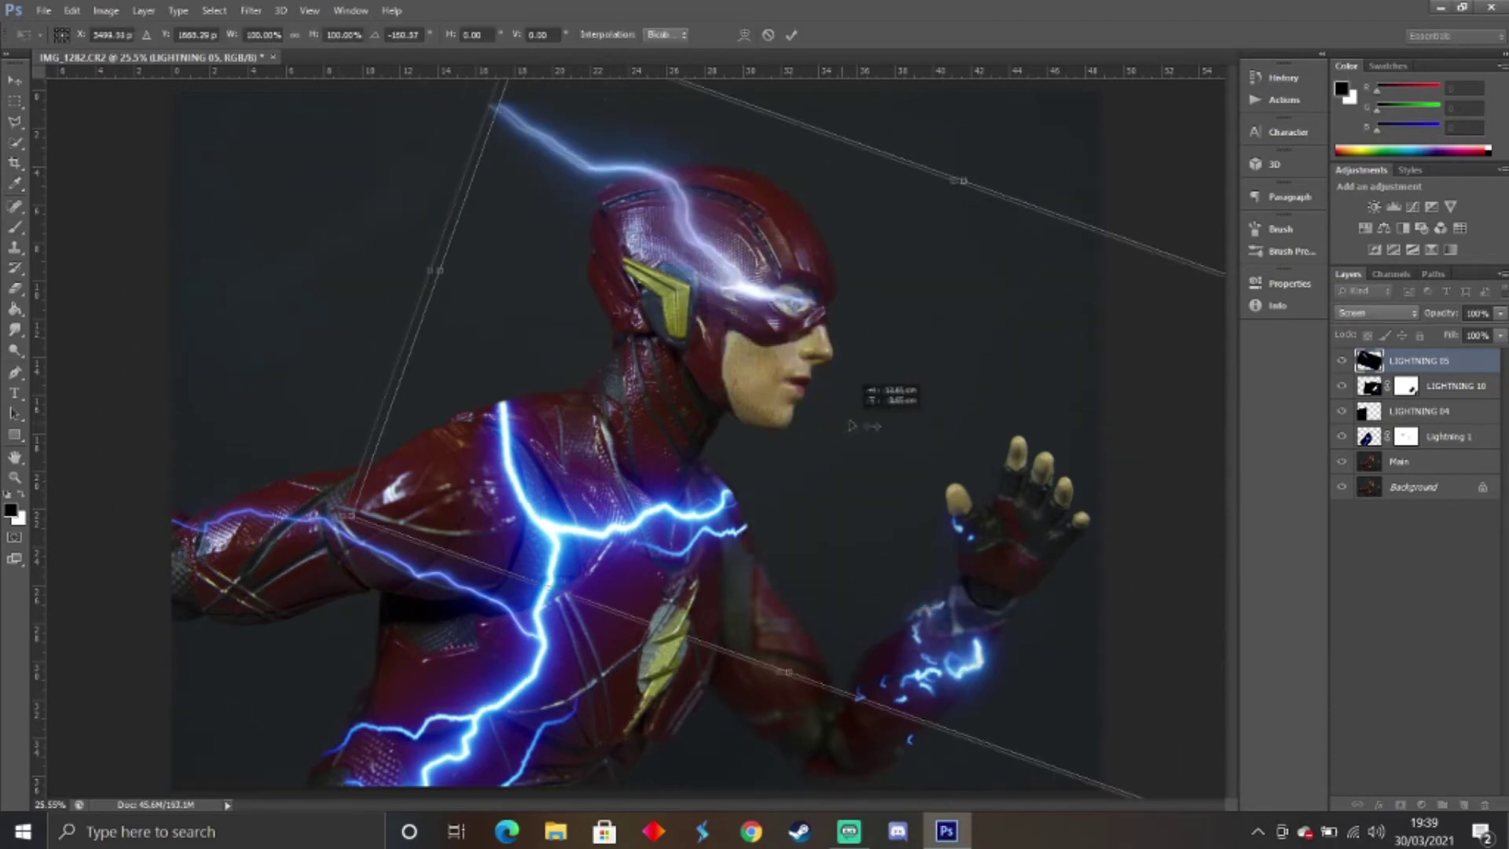
Scale the LIGHTNING 05 bolt to about 62% and move it onto the helmet.
drag(851, 425, 872, 443)
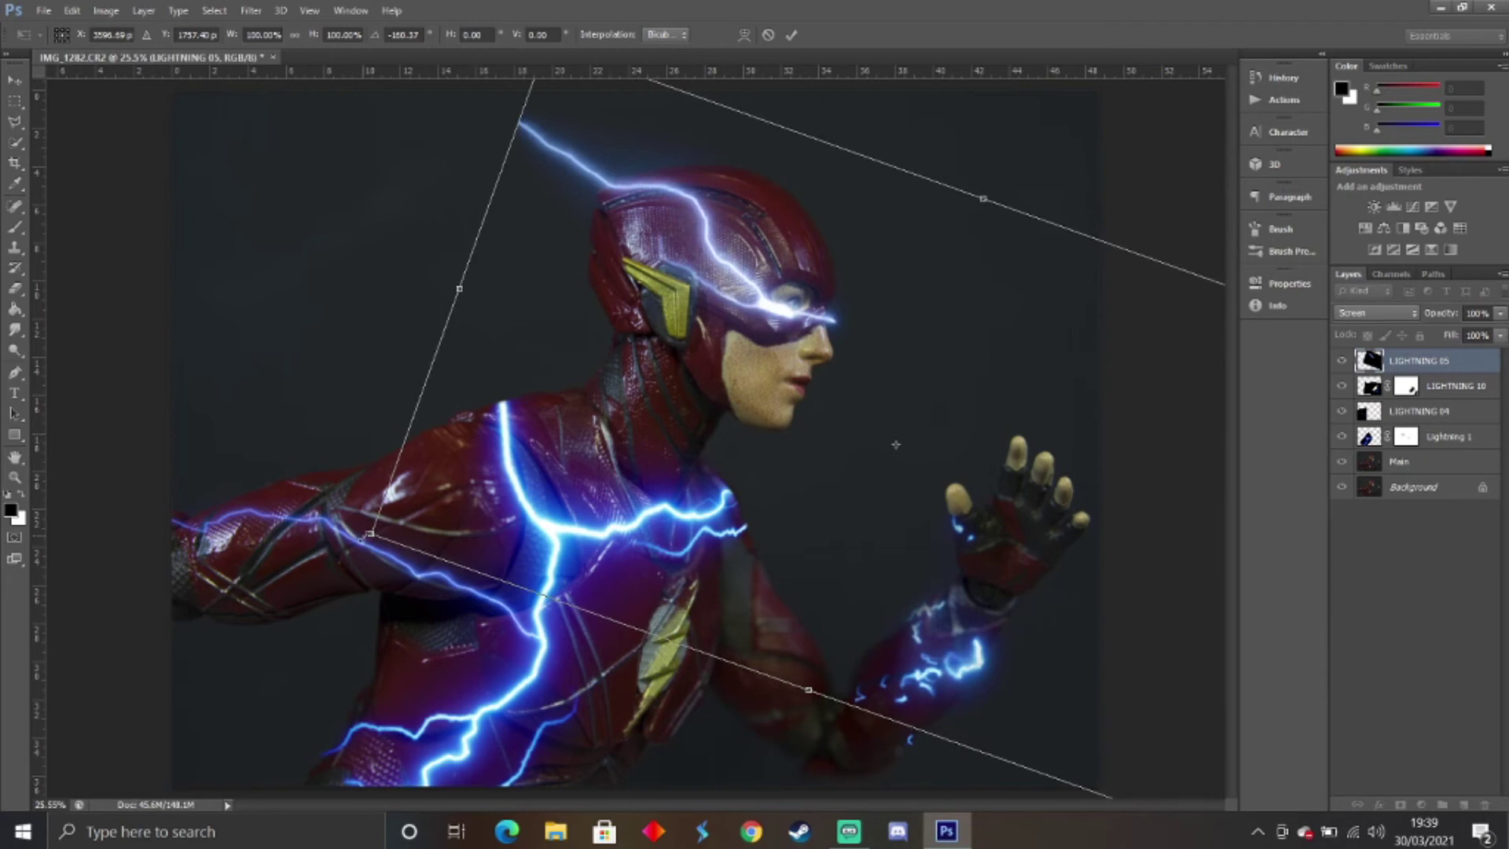
drag(373, 534, 764, 466)
drag(965, 422, 719, 401)
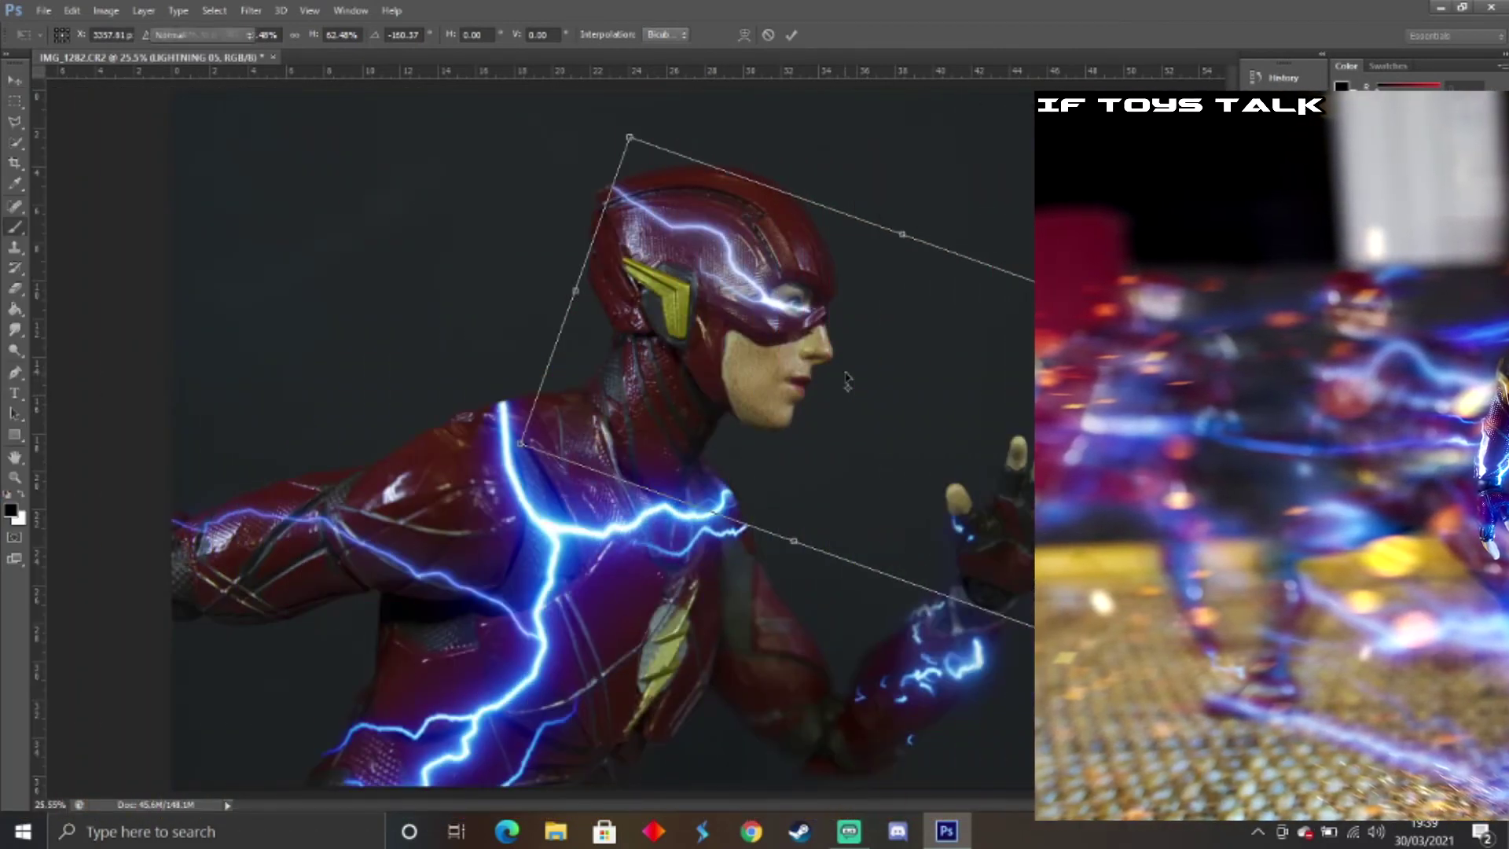
key(Return)
key(b)
key(z)
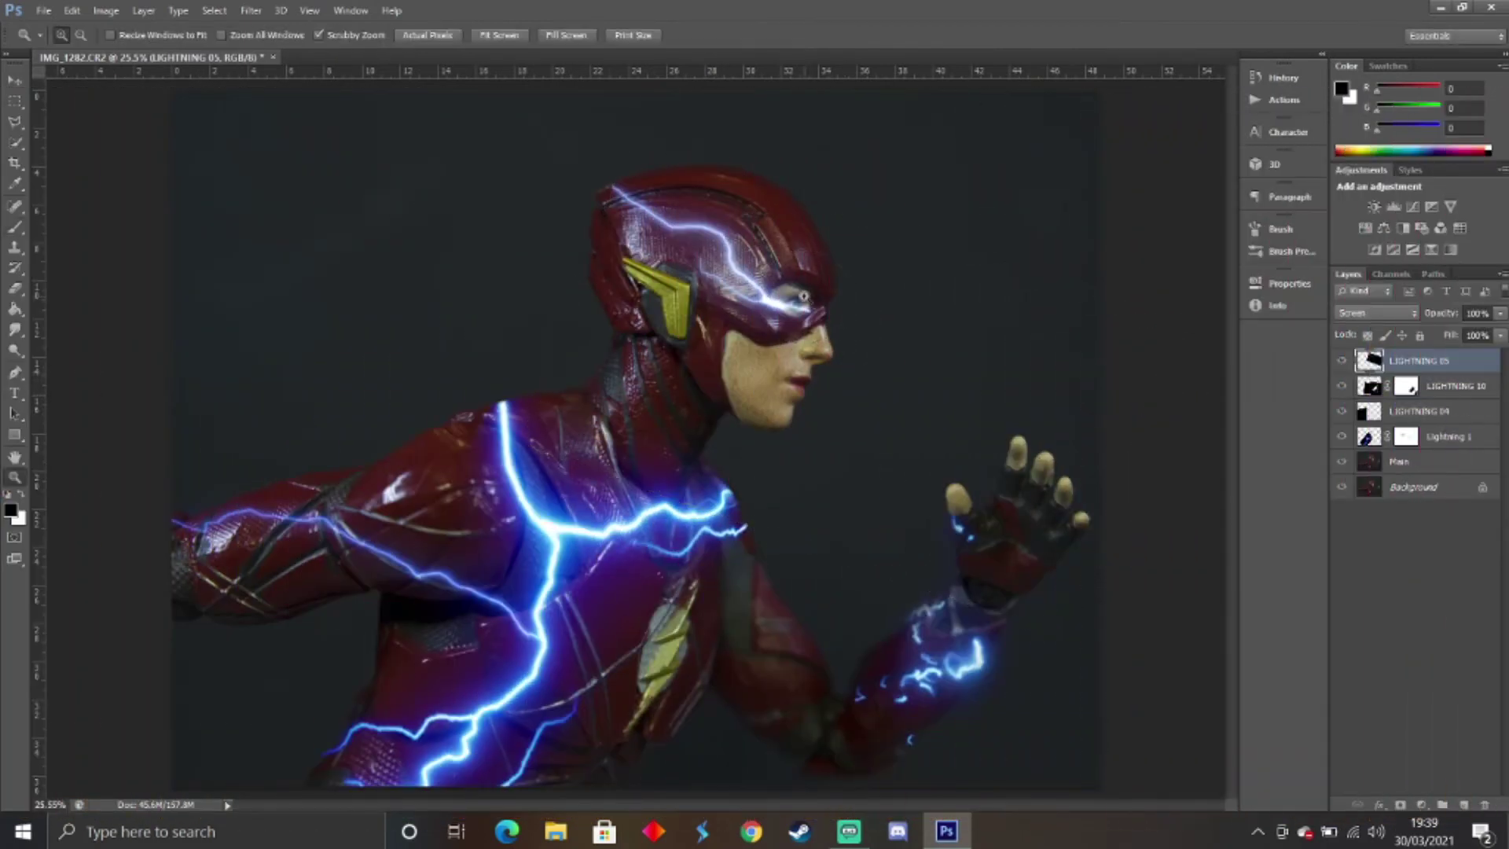
drag(803, 296, 803, 296)
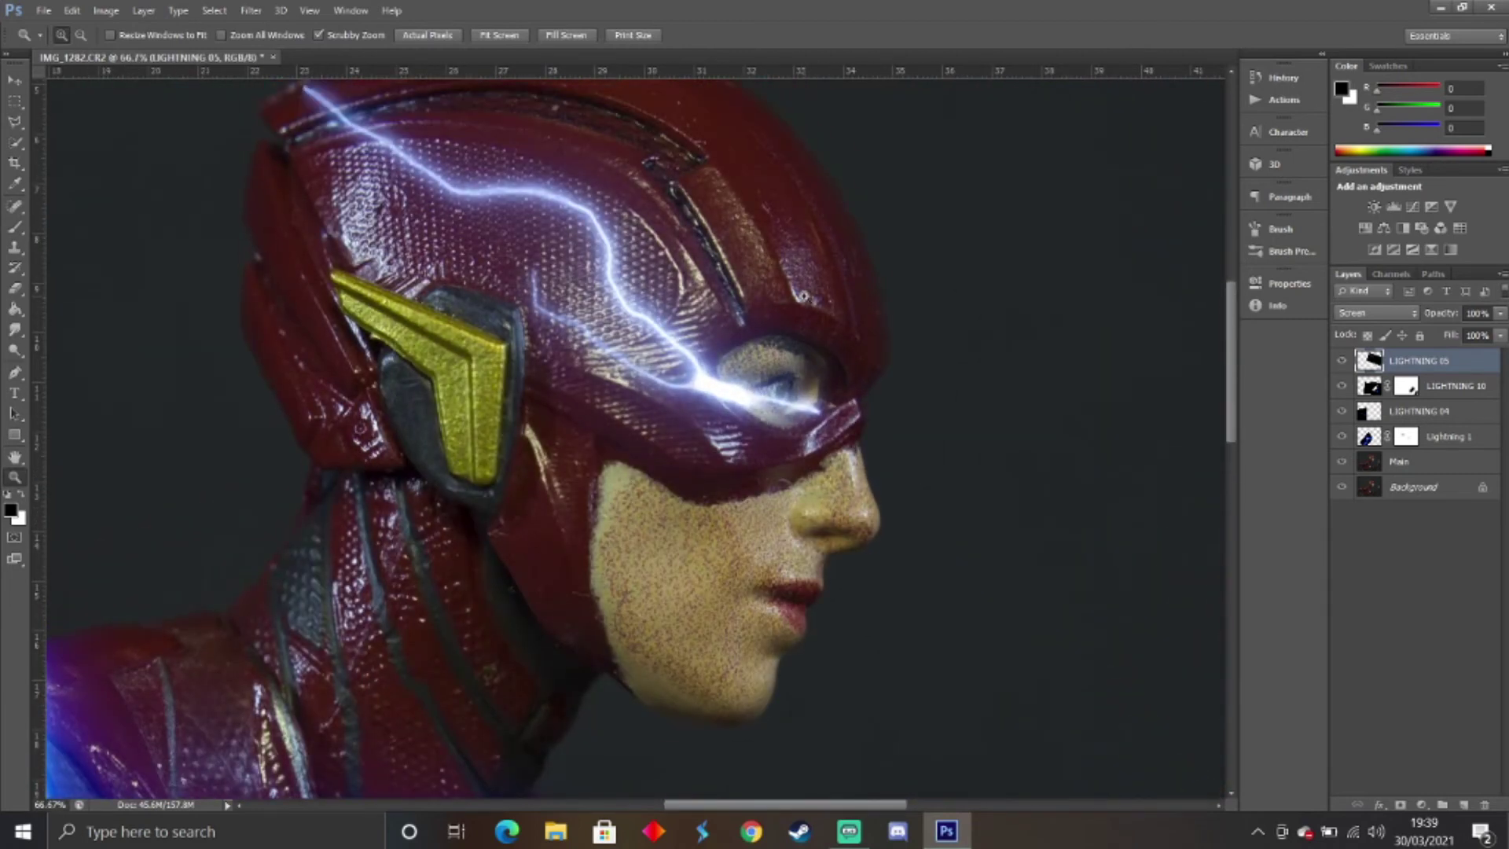
scroll(803, 297, up, 3)
key(ctrl+t)
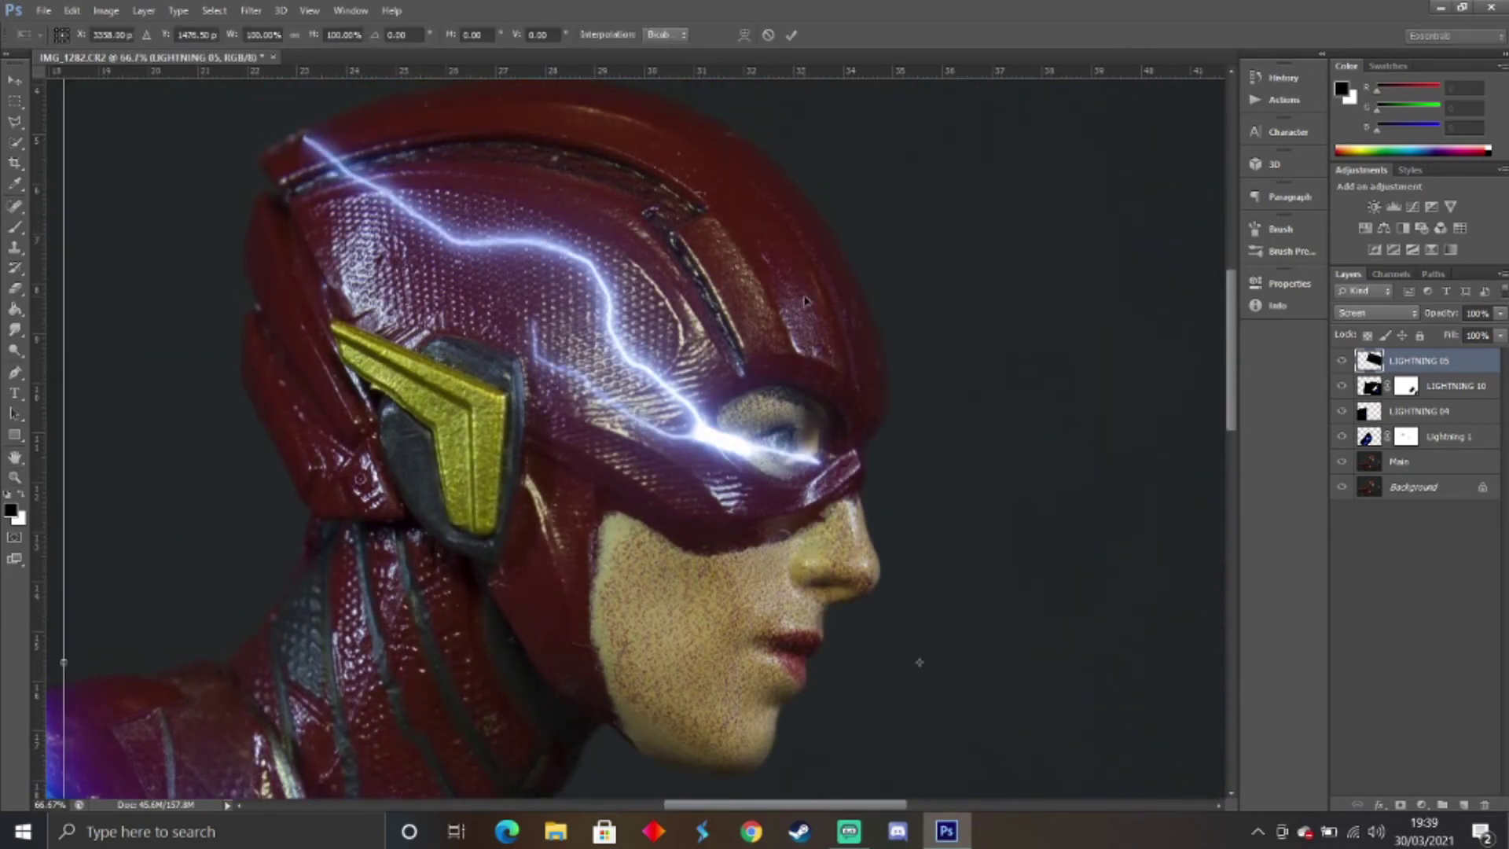
key(Escape)
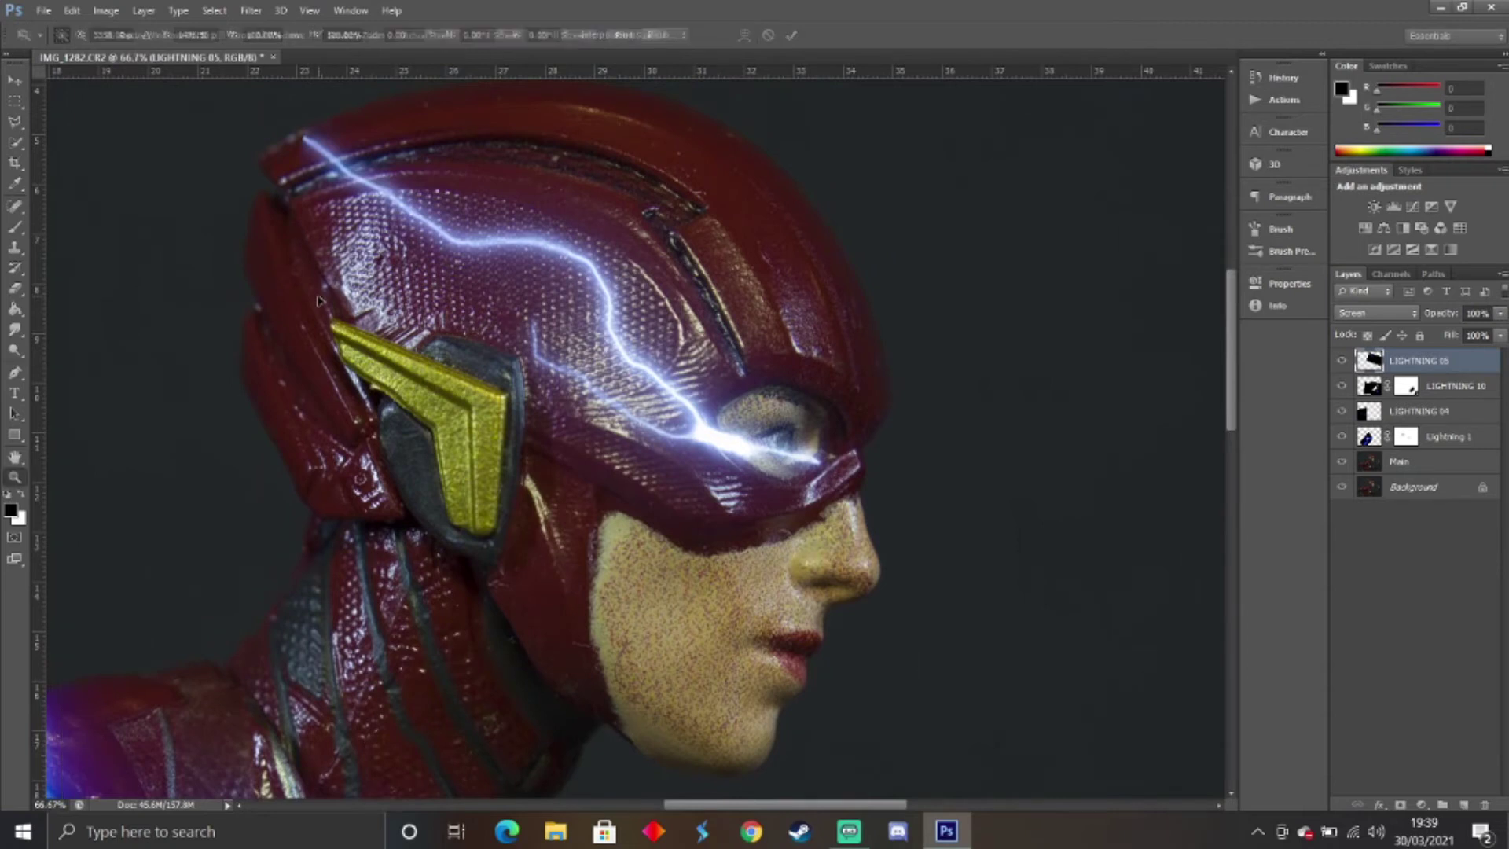
key(z)
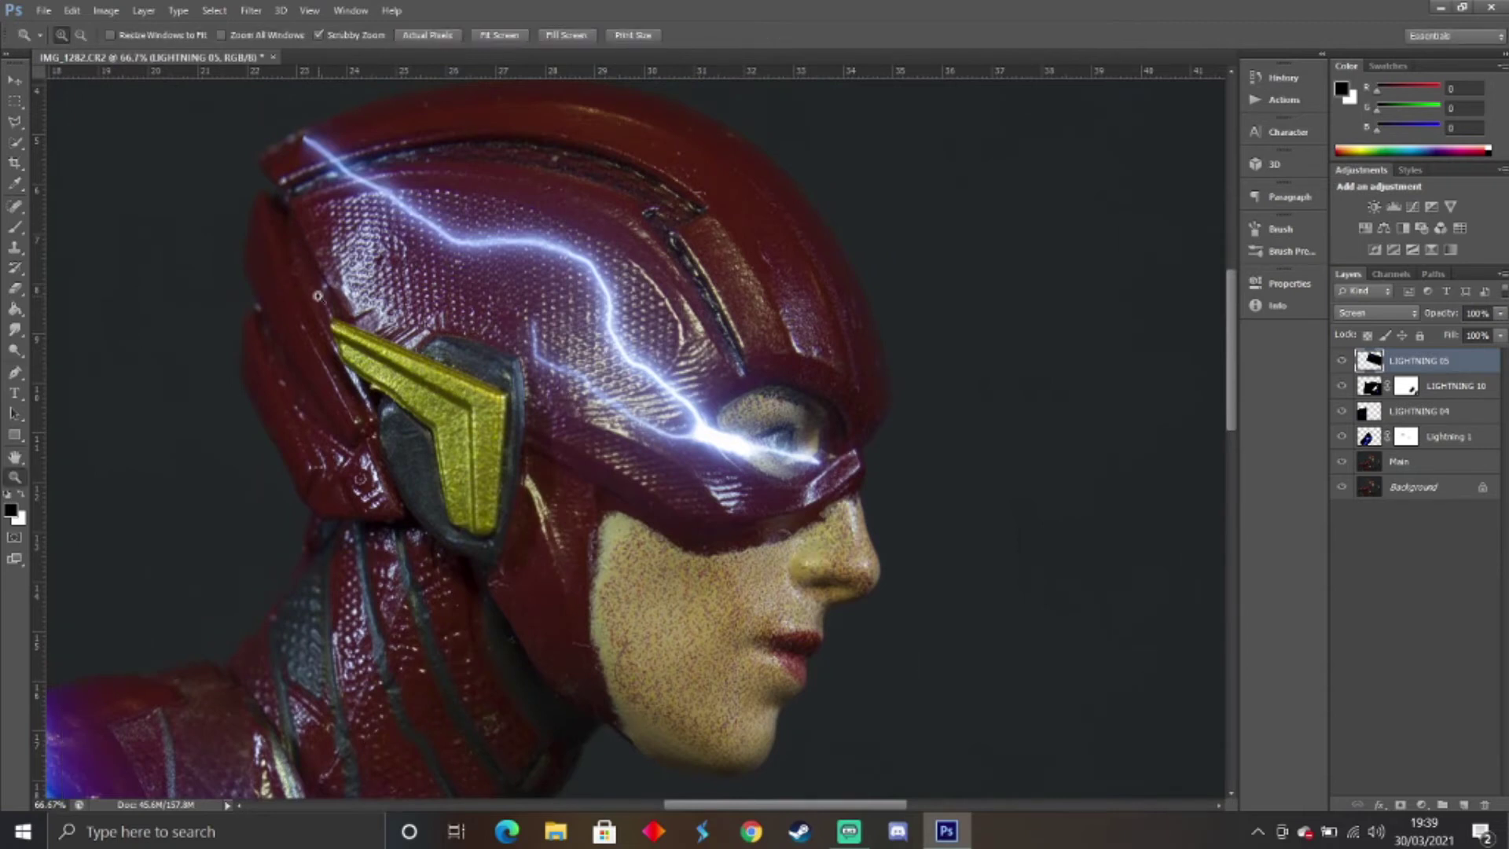
alt+click(435, 320)
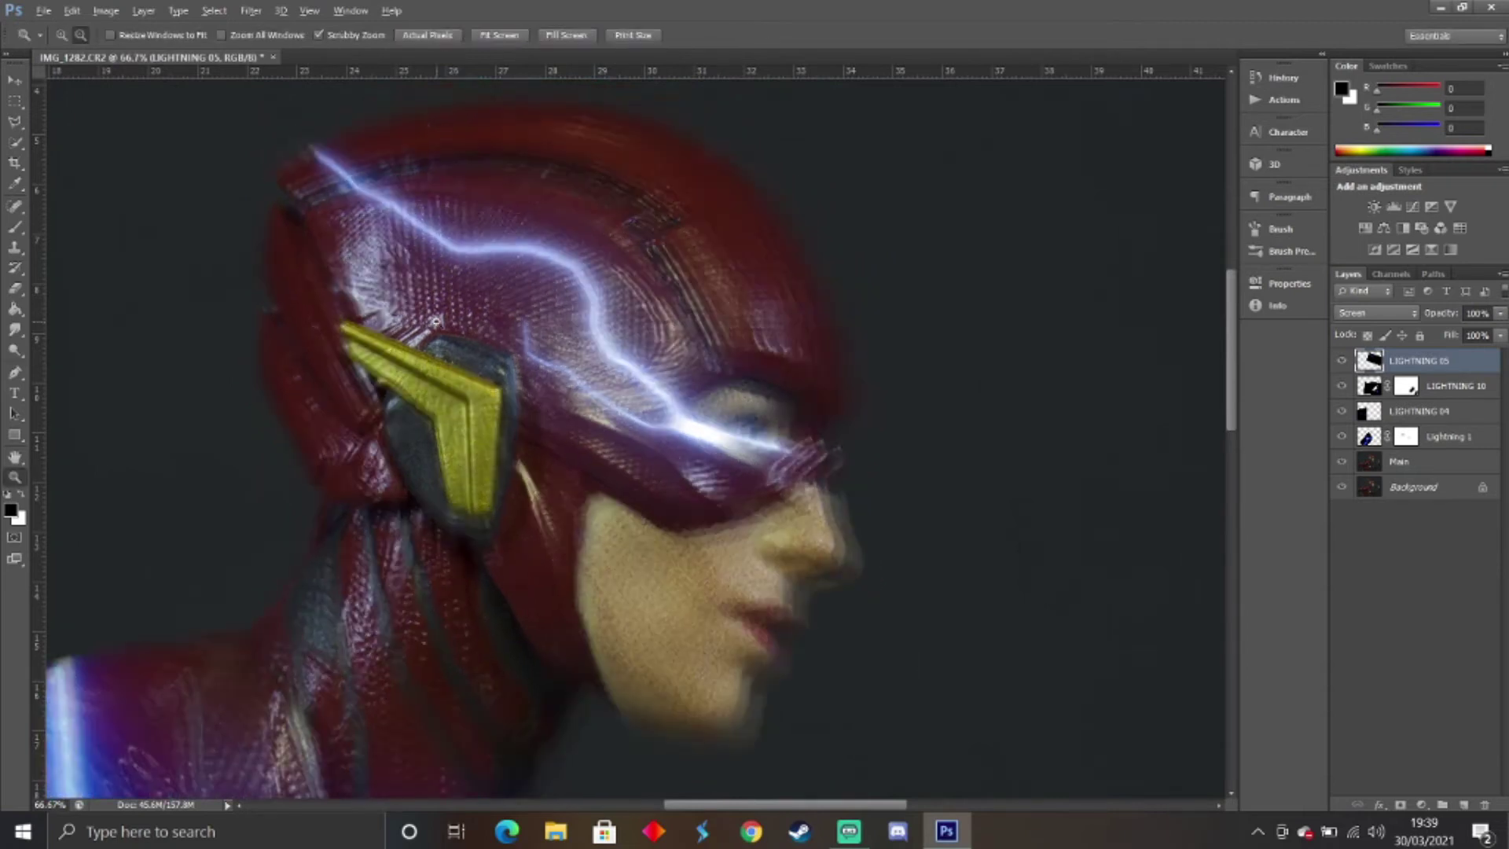
Rotate the bolt about 3° clockwise and warp it across the helmet into the eye.
key(ctrl+t)
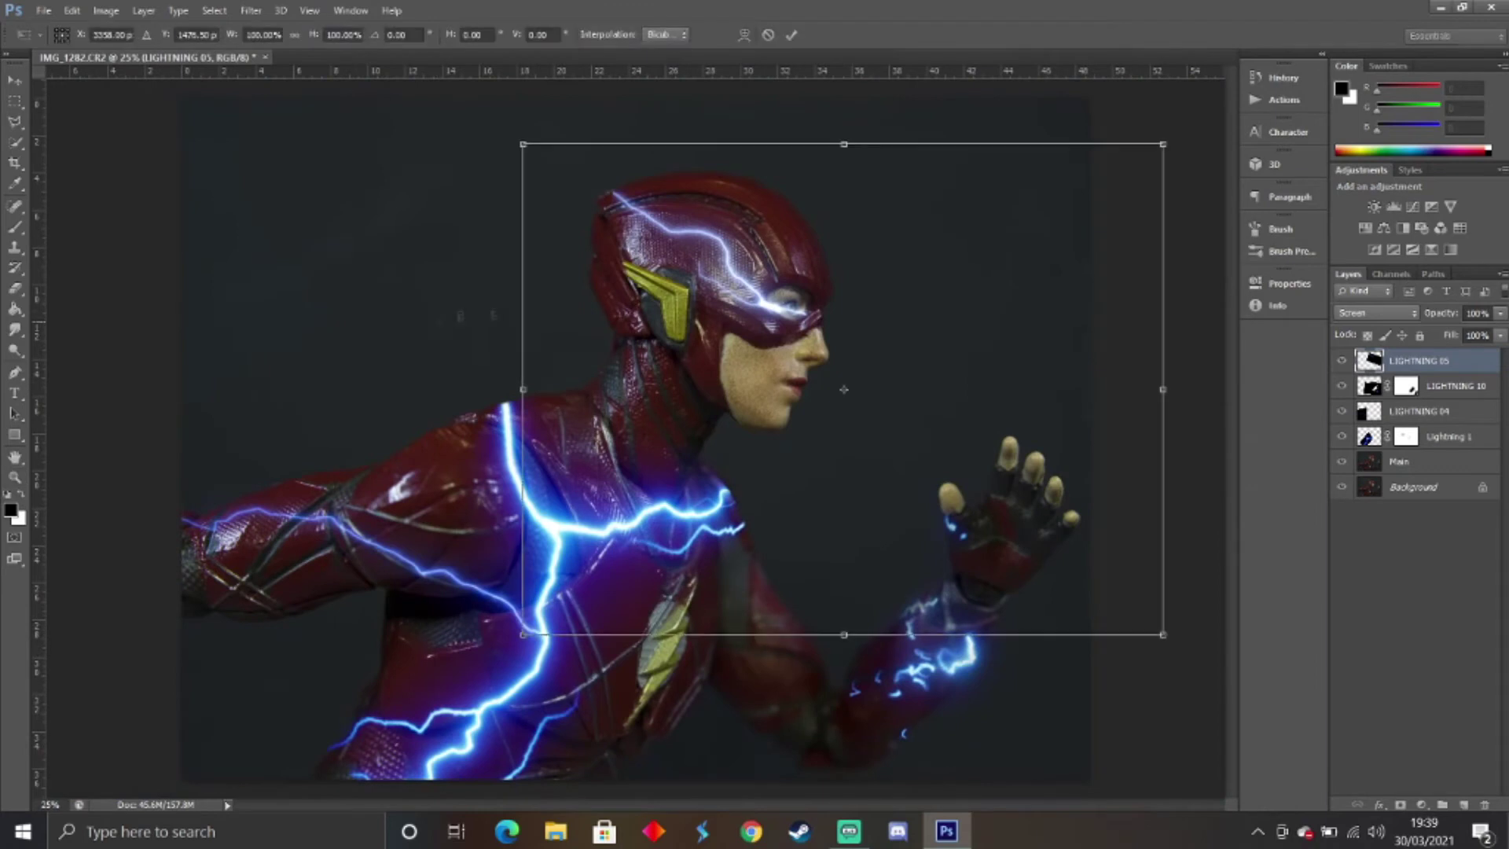
drag(1098, 380, 1057, 357)
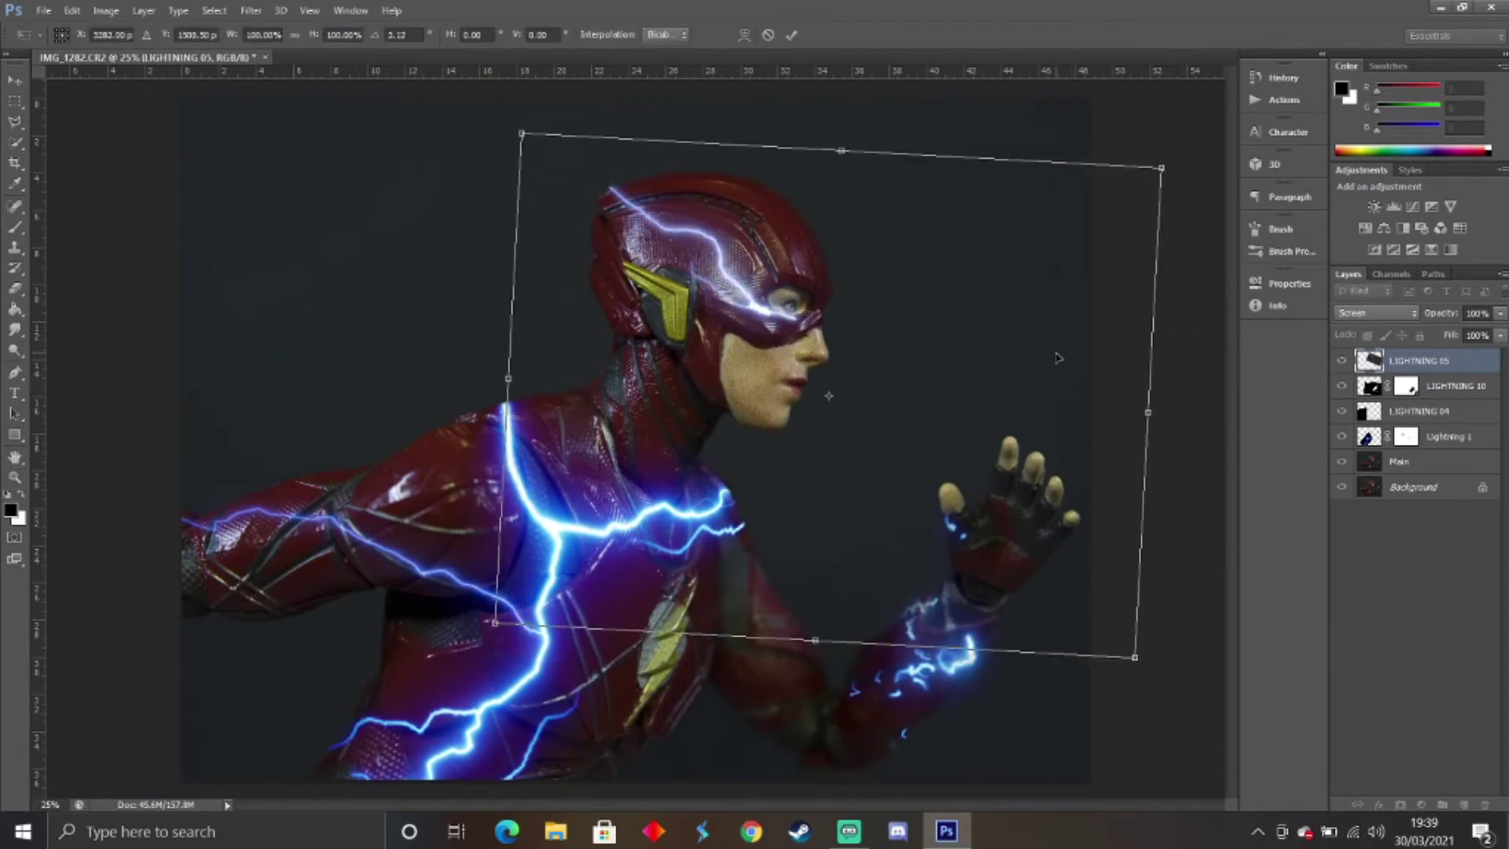
right_click(1057, 358)
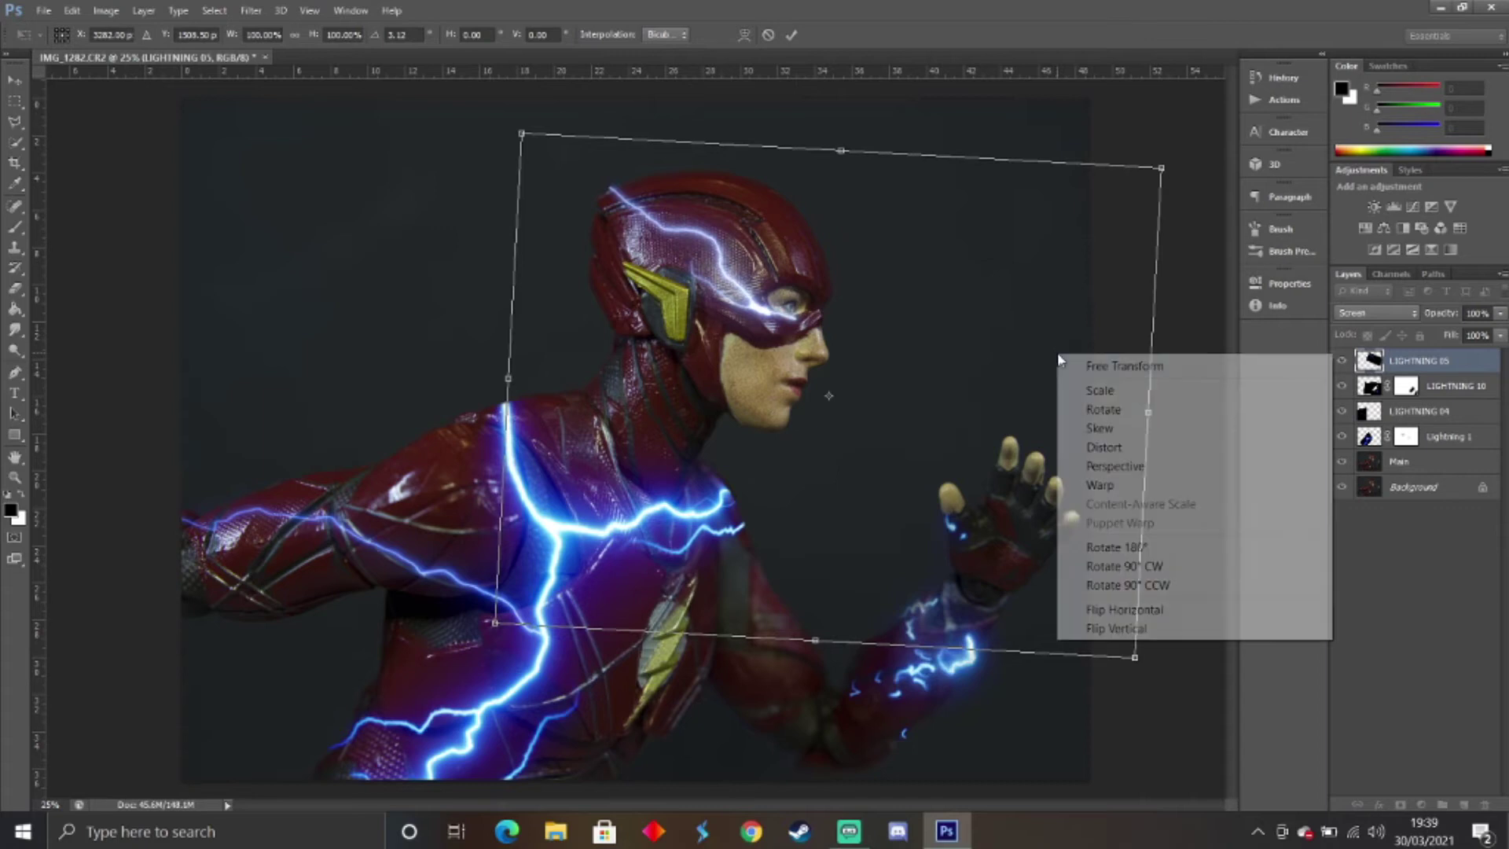
click(1099, 485)
drag(1162, 167, 994, 82)
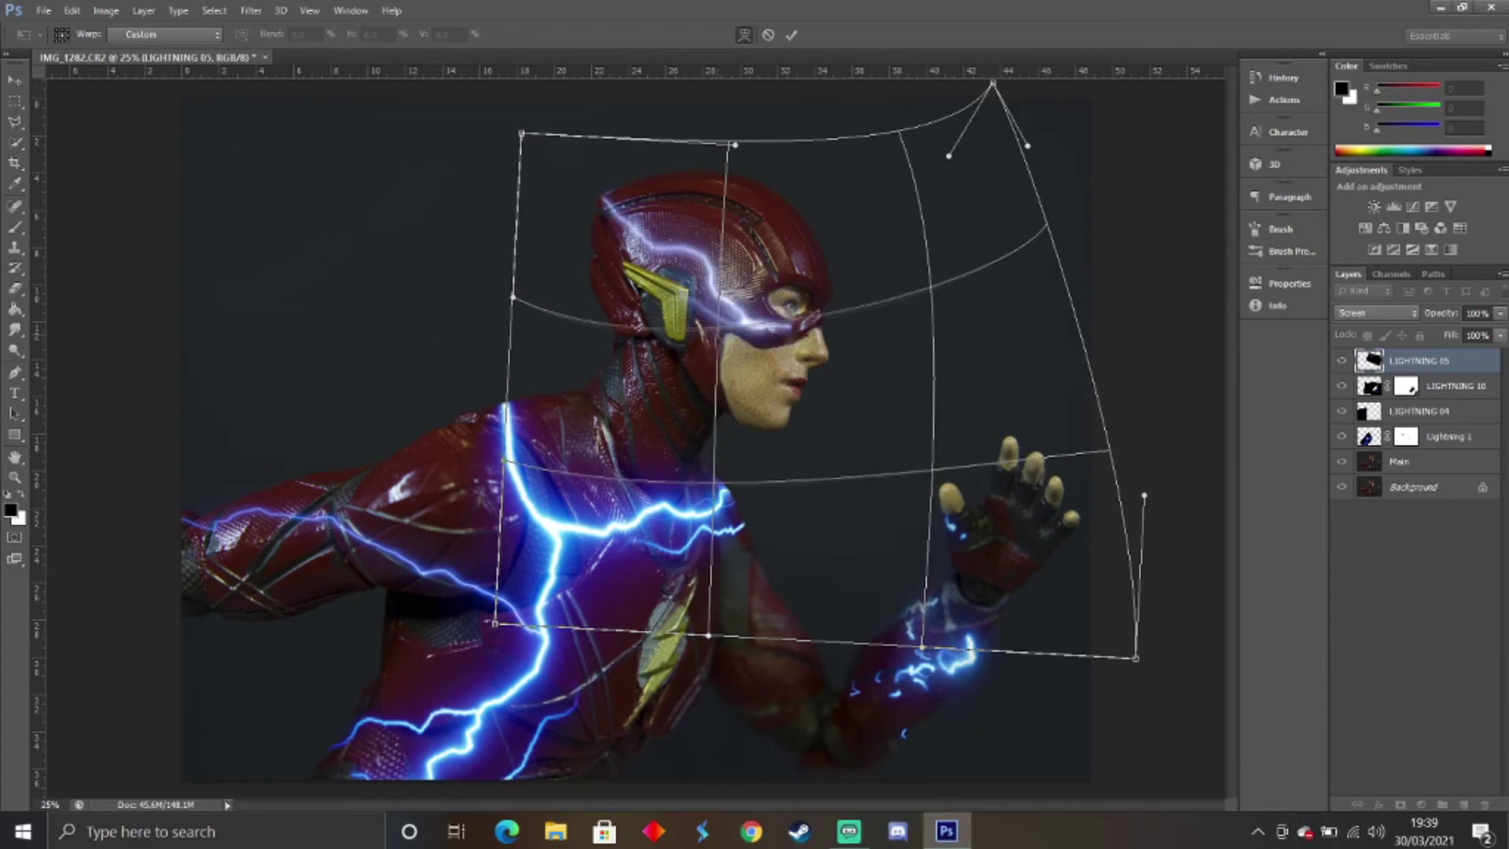
drag(903, 140, 898, 206)
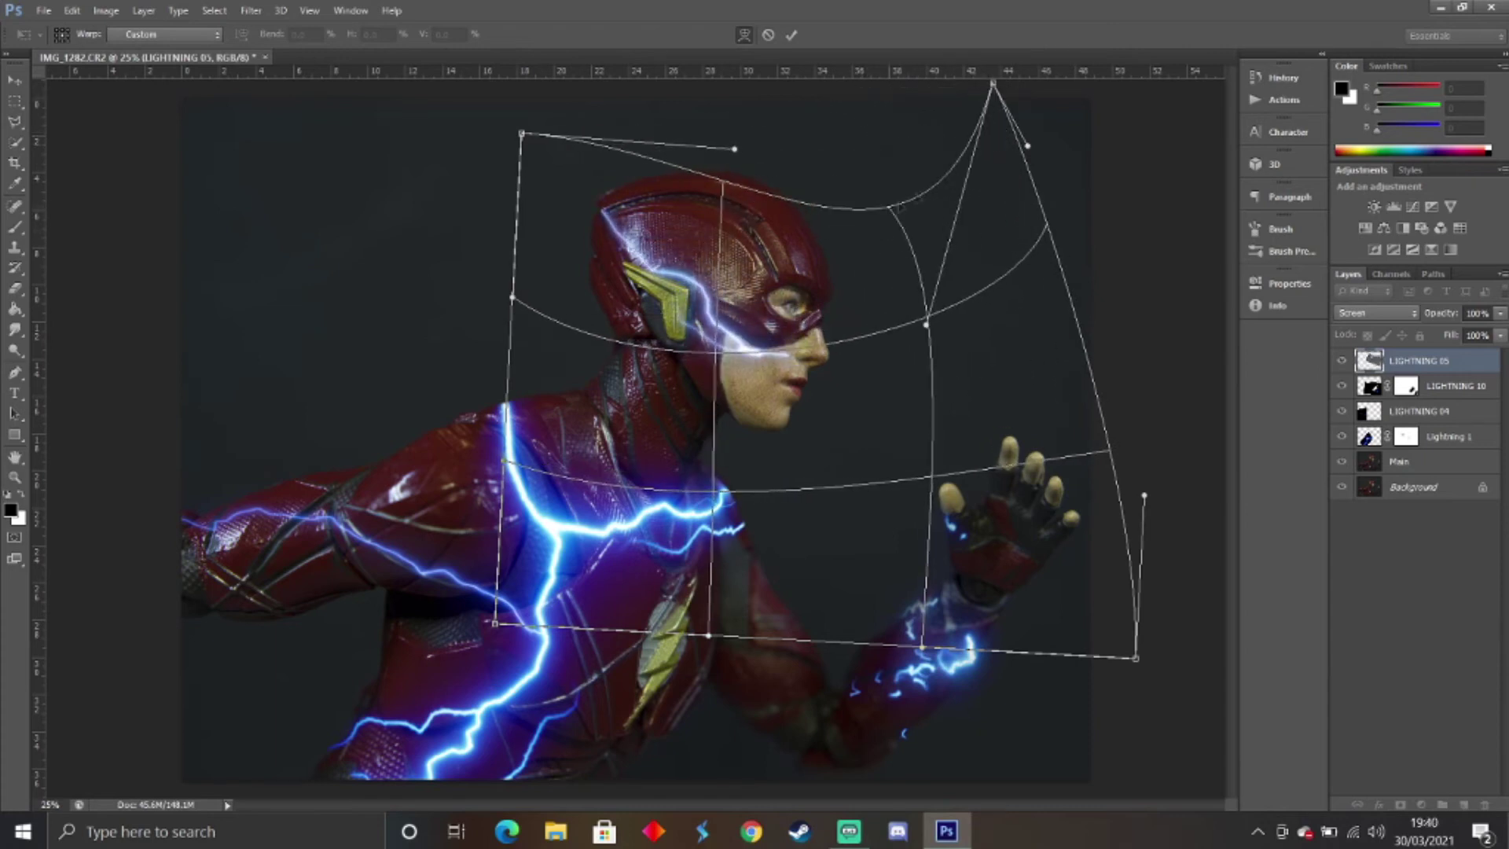
drag(997, 88, 807, 68)
drag(935, 484, 898, 367)
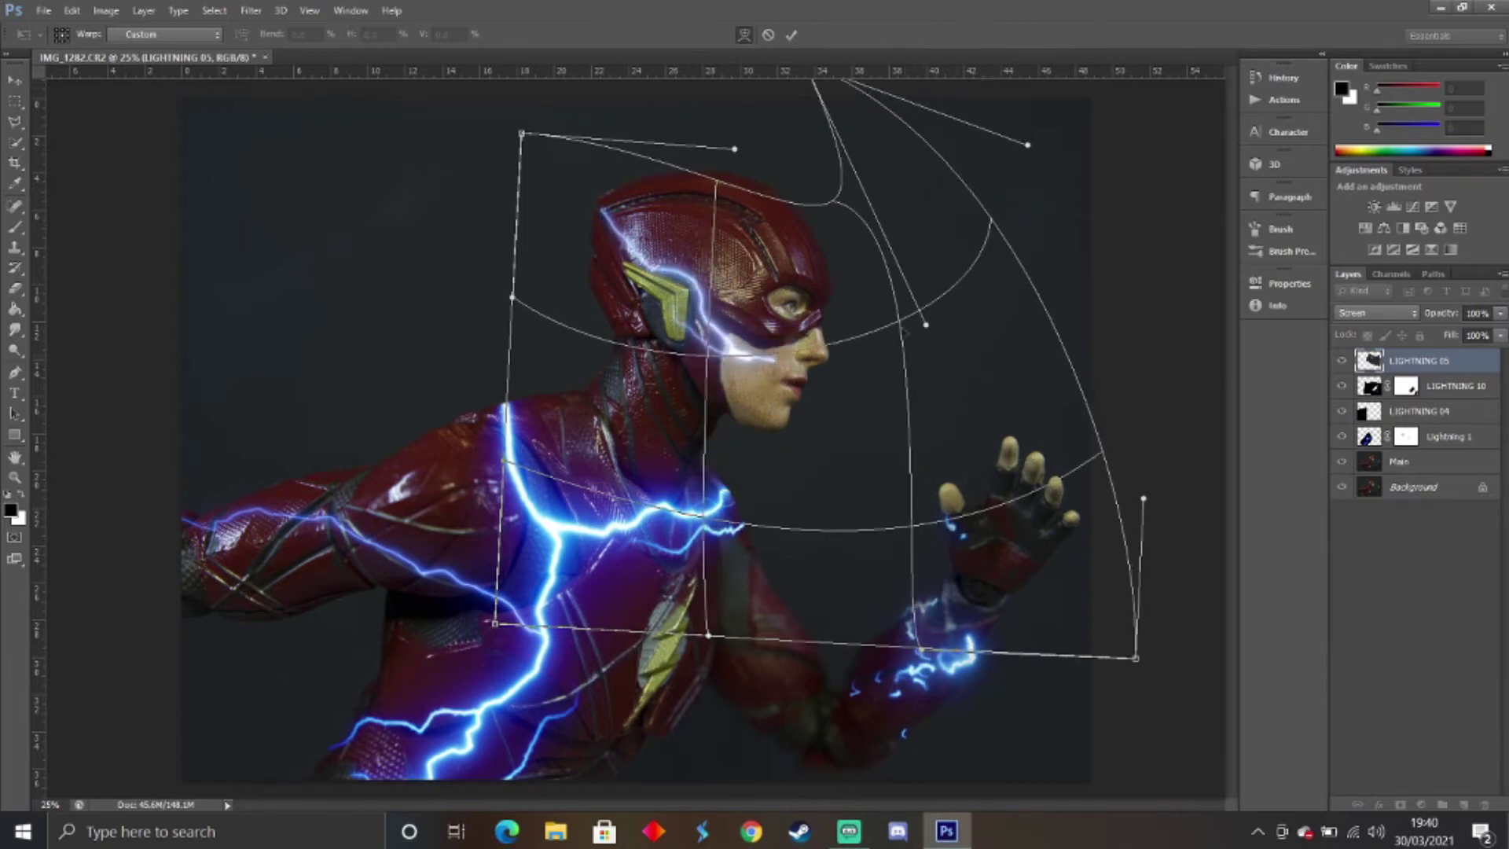
drag(521, 133, 512, 116)
drag(912, 303, 960, 264)
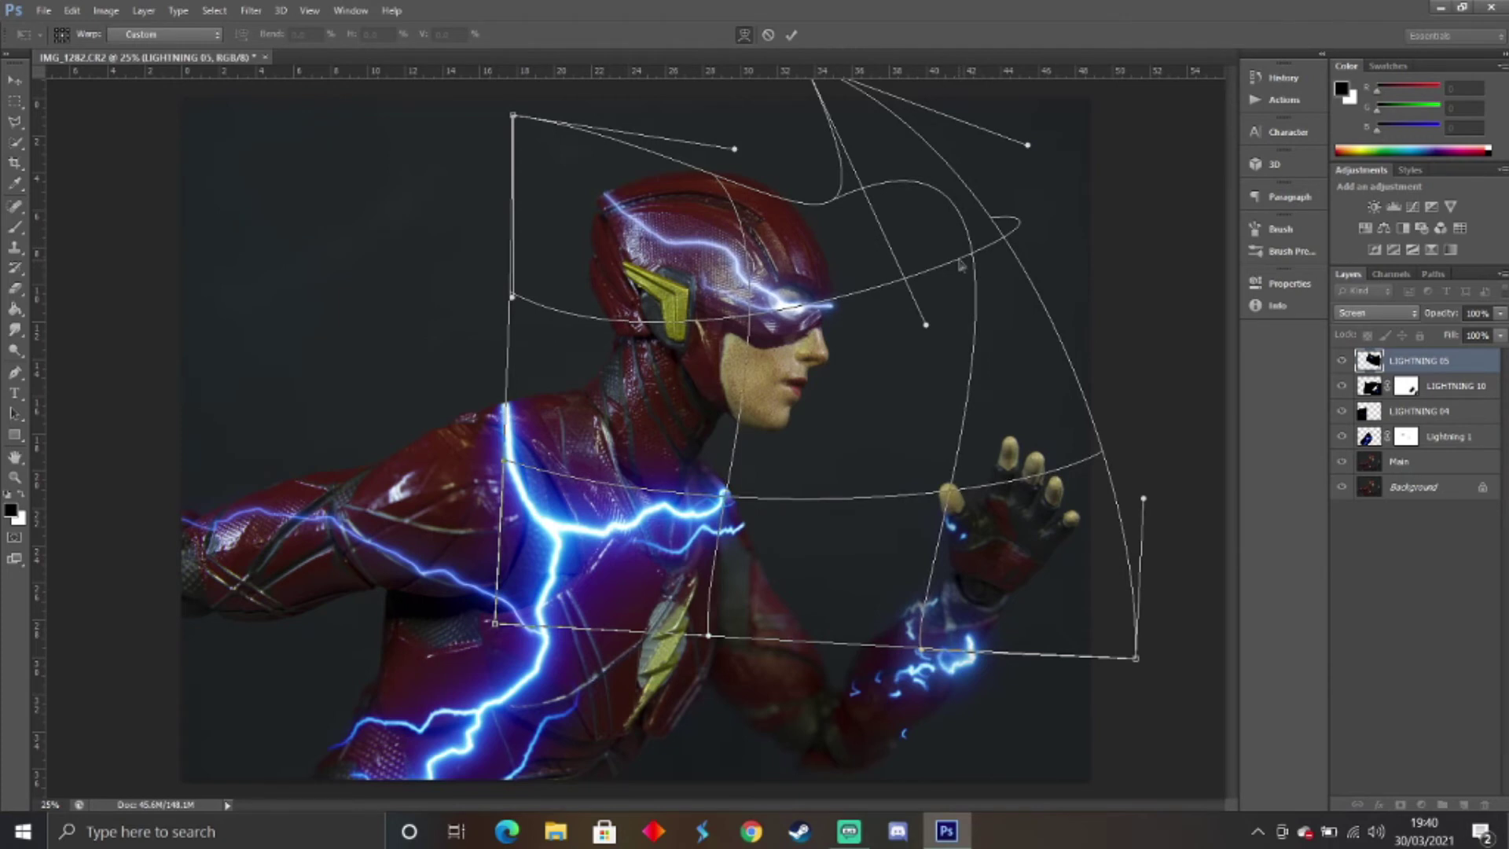
key(Return)
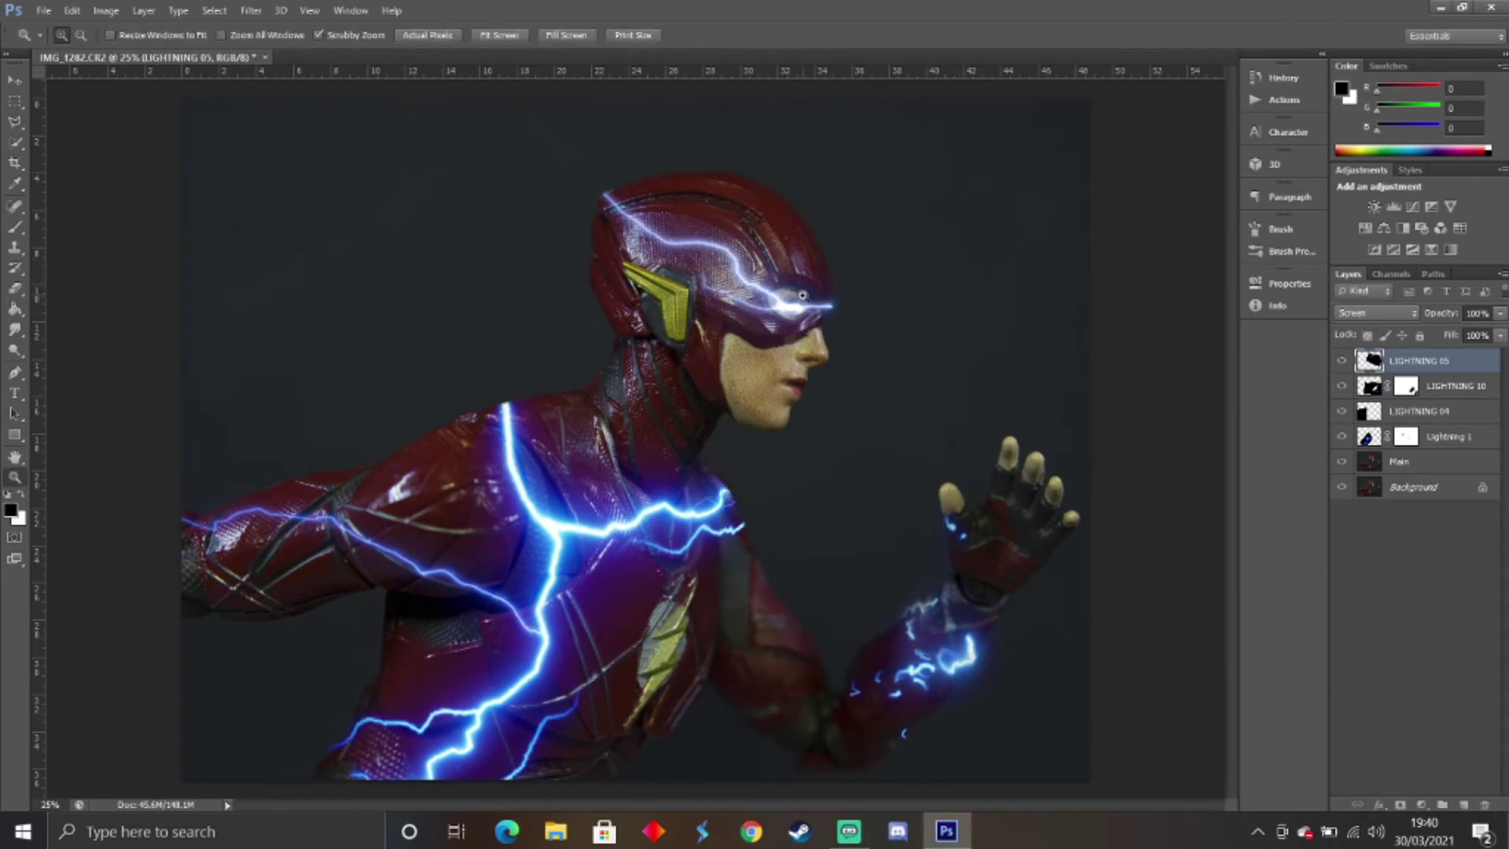
Mask out the LIGHTNING 05 tip overshooting the eye with a size-70 brush.
drag(832, 310, 831, 310)
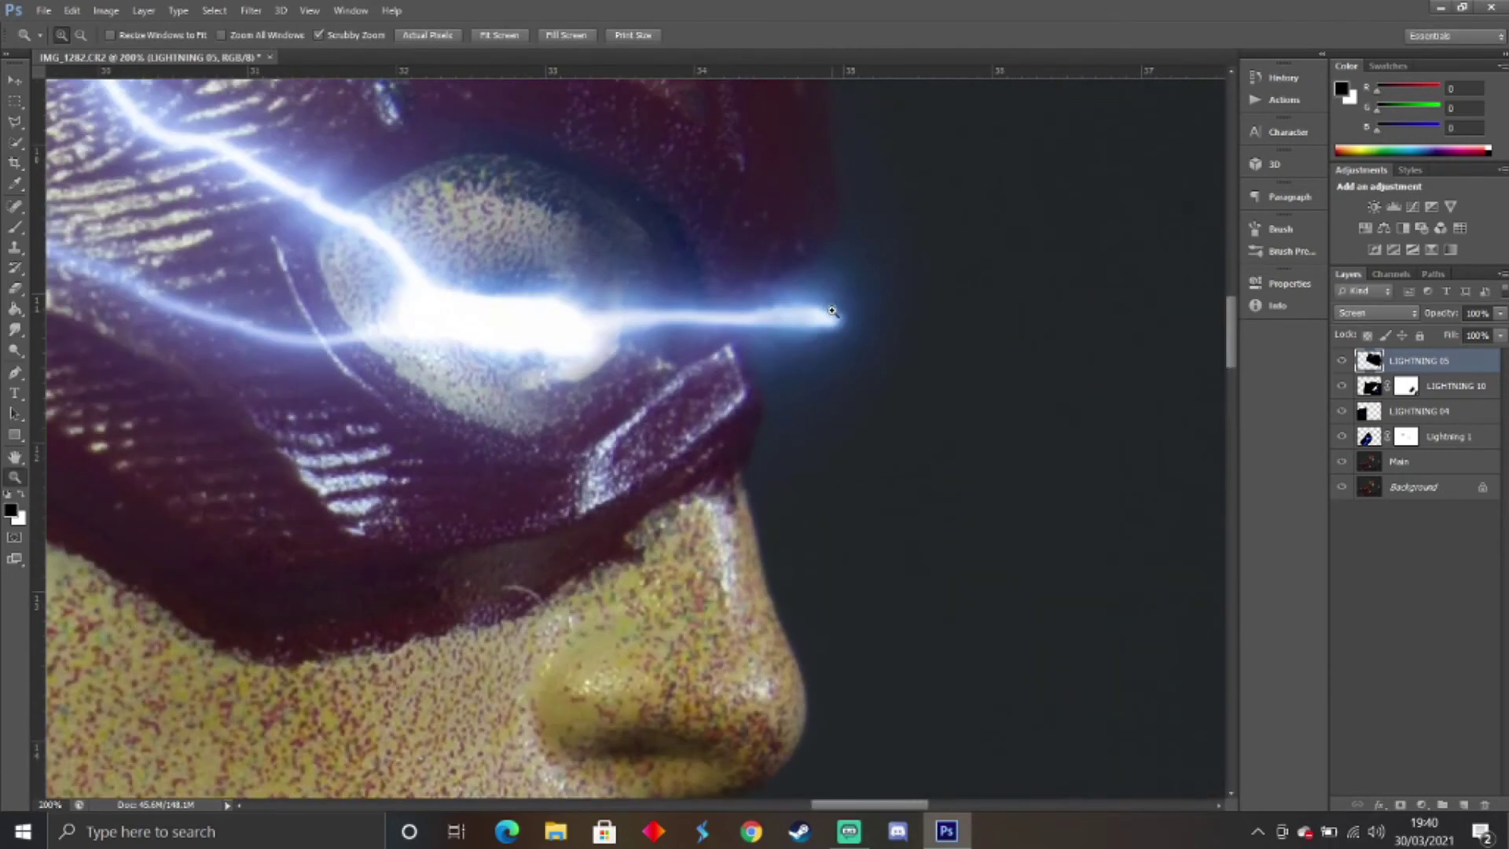
click(1400, 805)
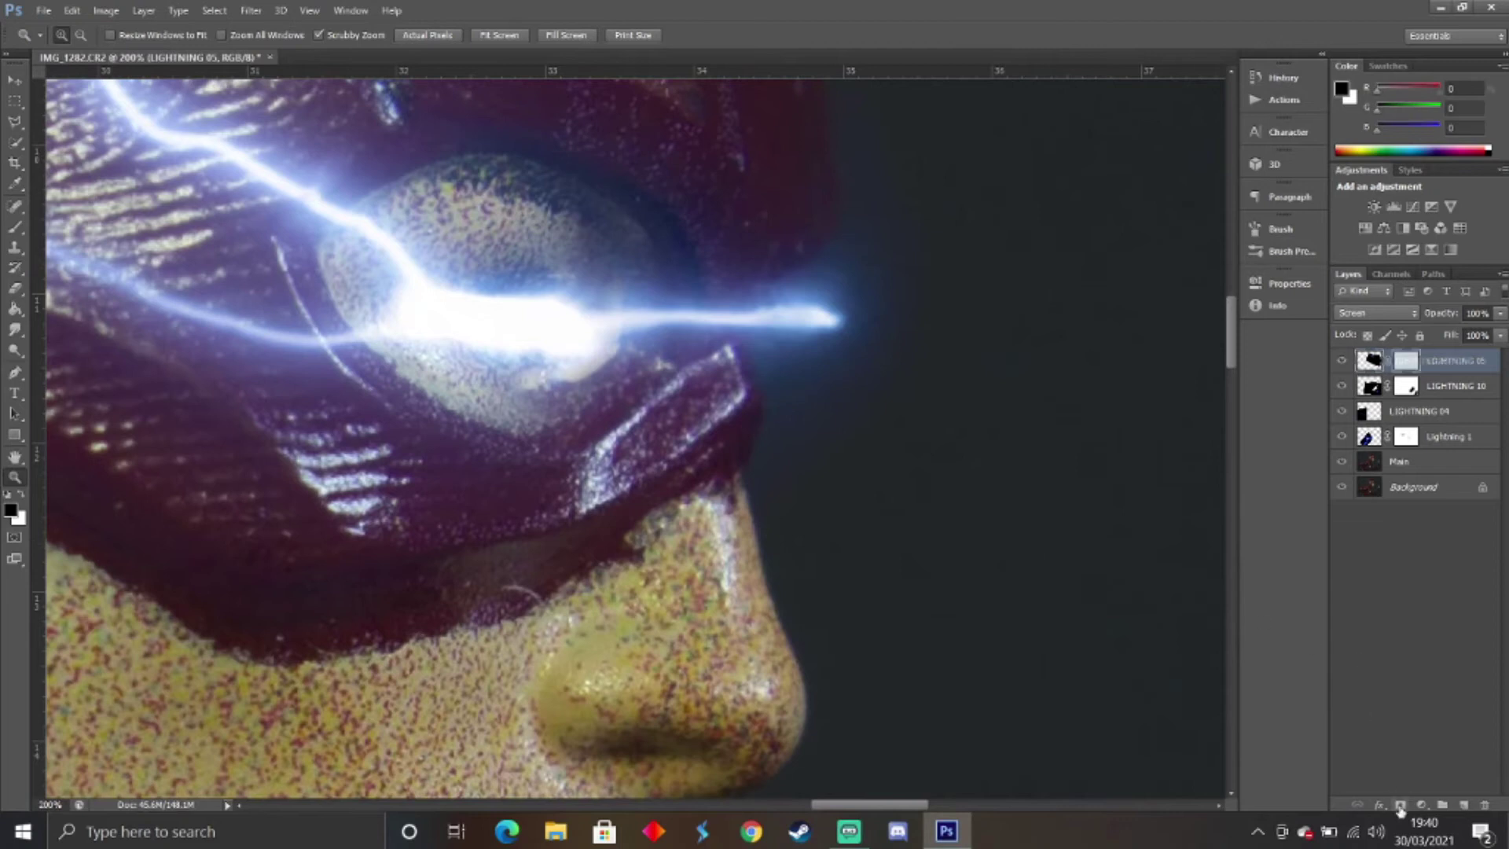
key(b)
key(bracketleft)
key(bracketleft)
key(bracketleft)
key(bracketleft)
key(bracketleft)
key(bracketleft)
key(bracketleft)
key(bracketleft)
key(bracketleft)
key(bracketleft)
key(bracketleft)
key(bracketleft)
key(bracketleft)
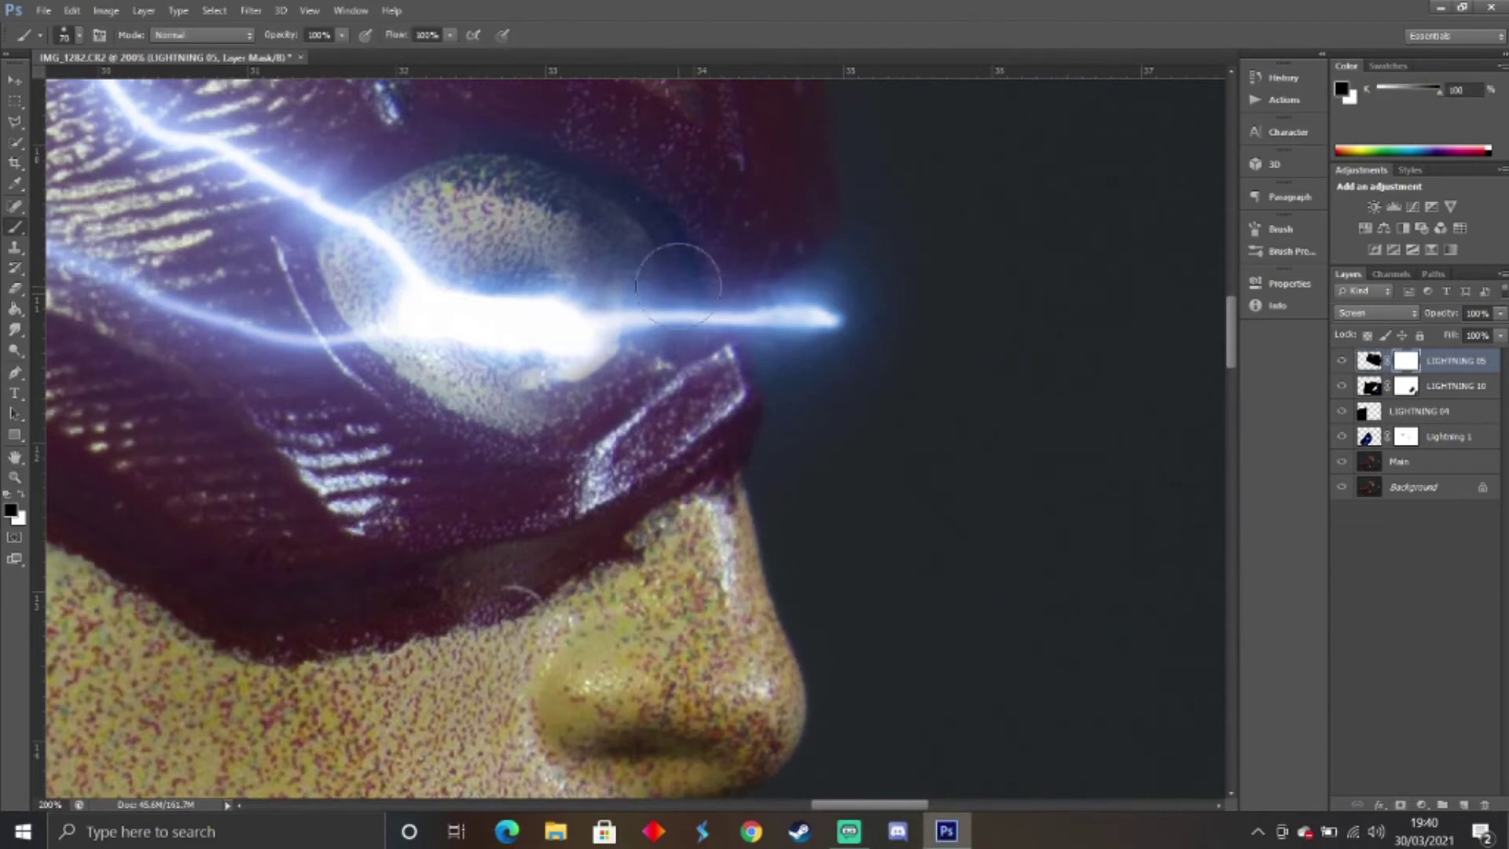
drag(657, 276, 841, 318)
Fit the whole figure on screen to review the lightning, then deselect LIGHTNING 05.
key(z)
right_click(213, 552)
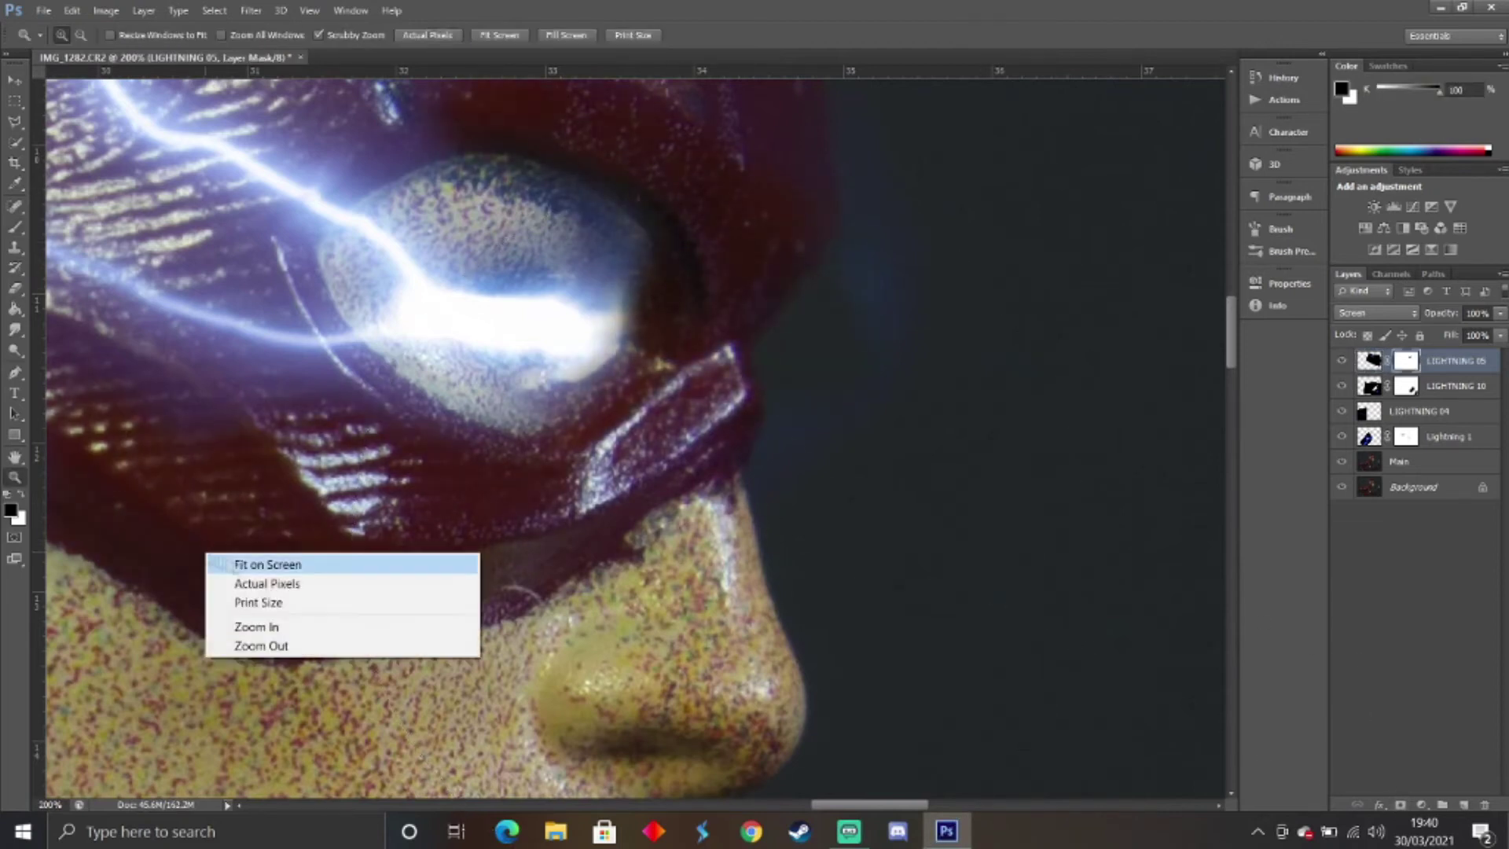
click(298, 563)
click(854, 263)
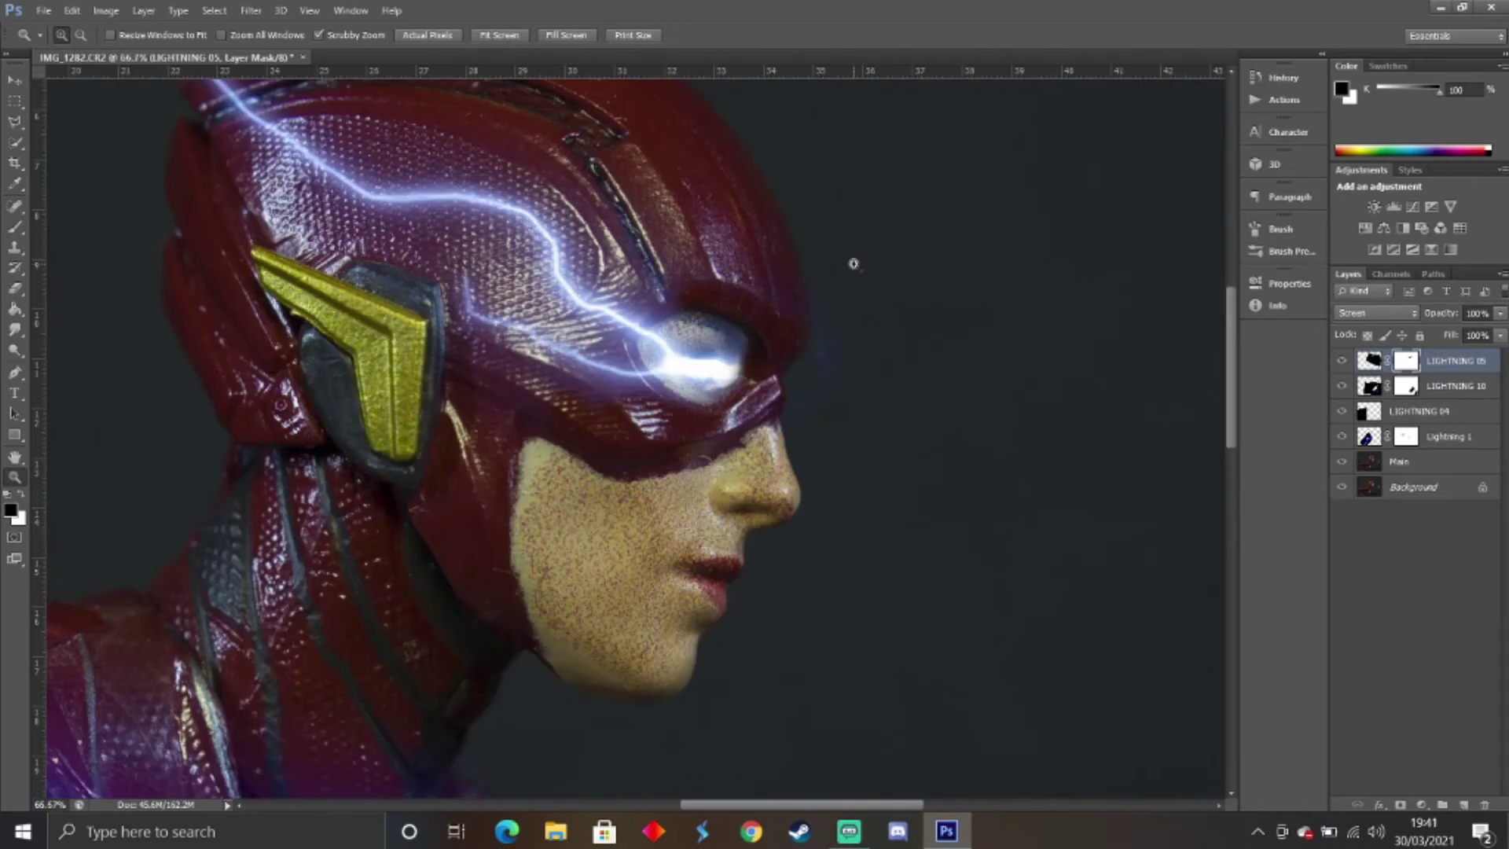
key(b)
key(z)
key(ctrl+0)
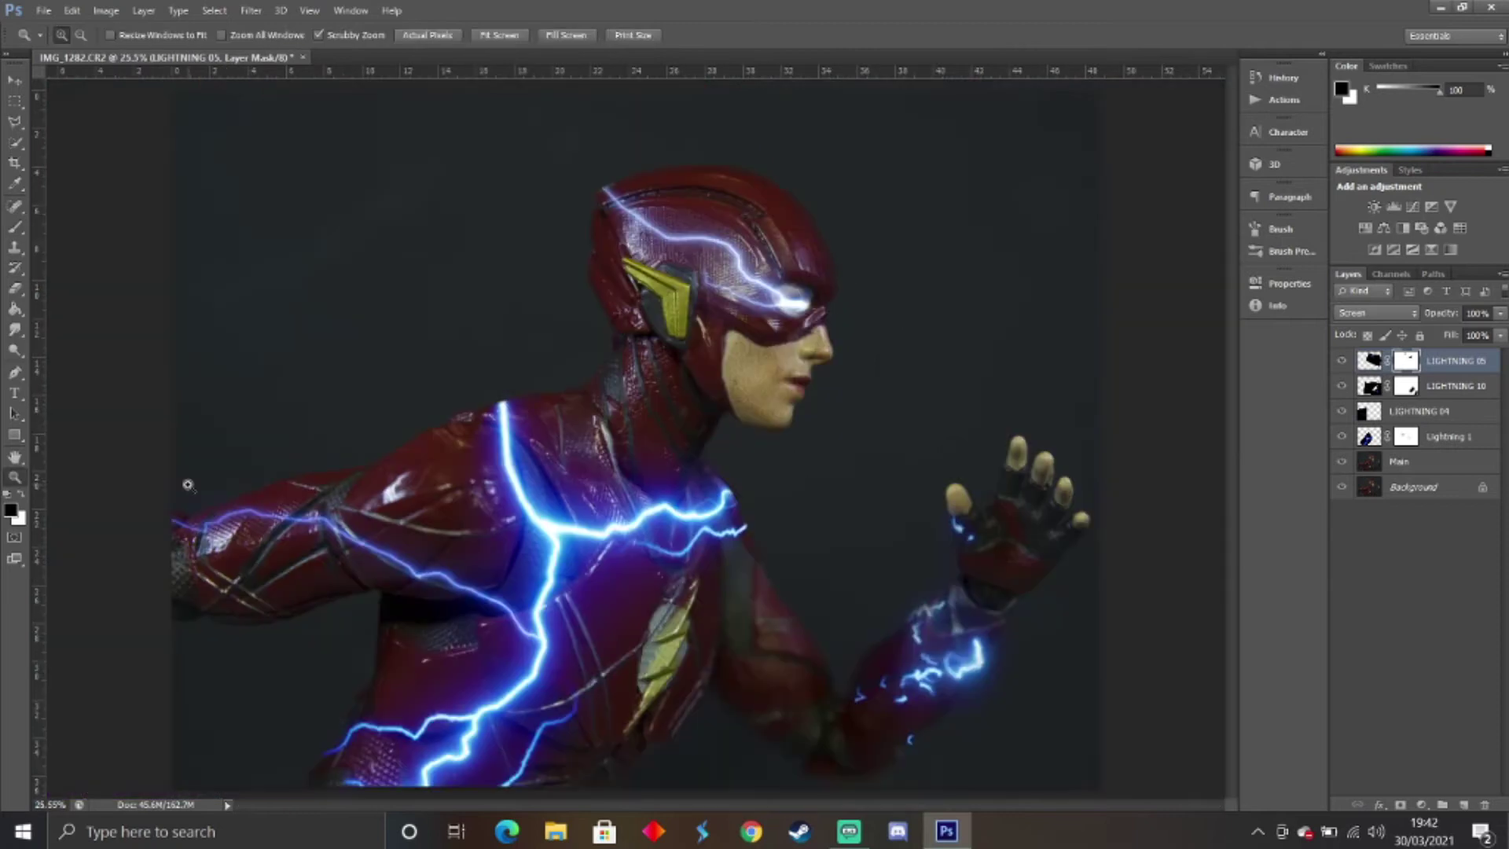
click(1435, 623)
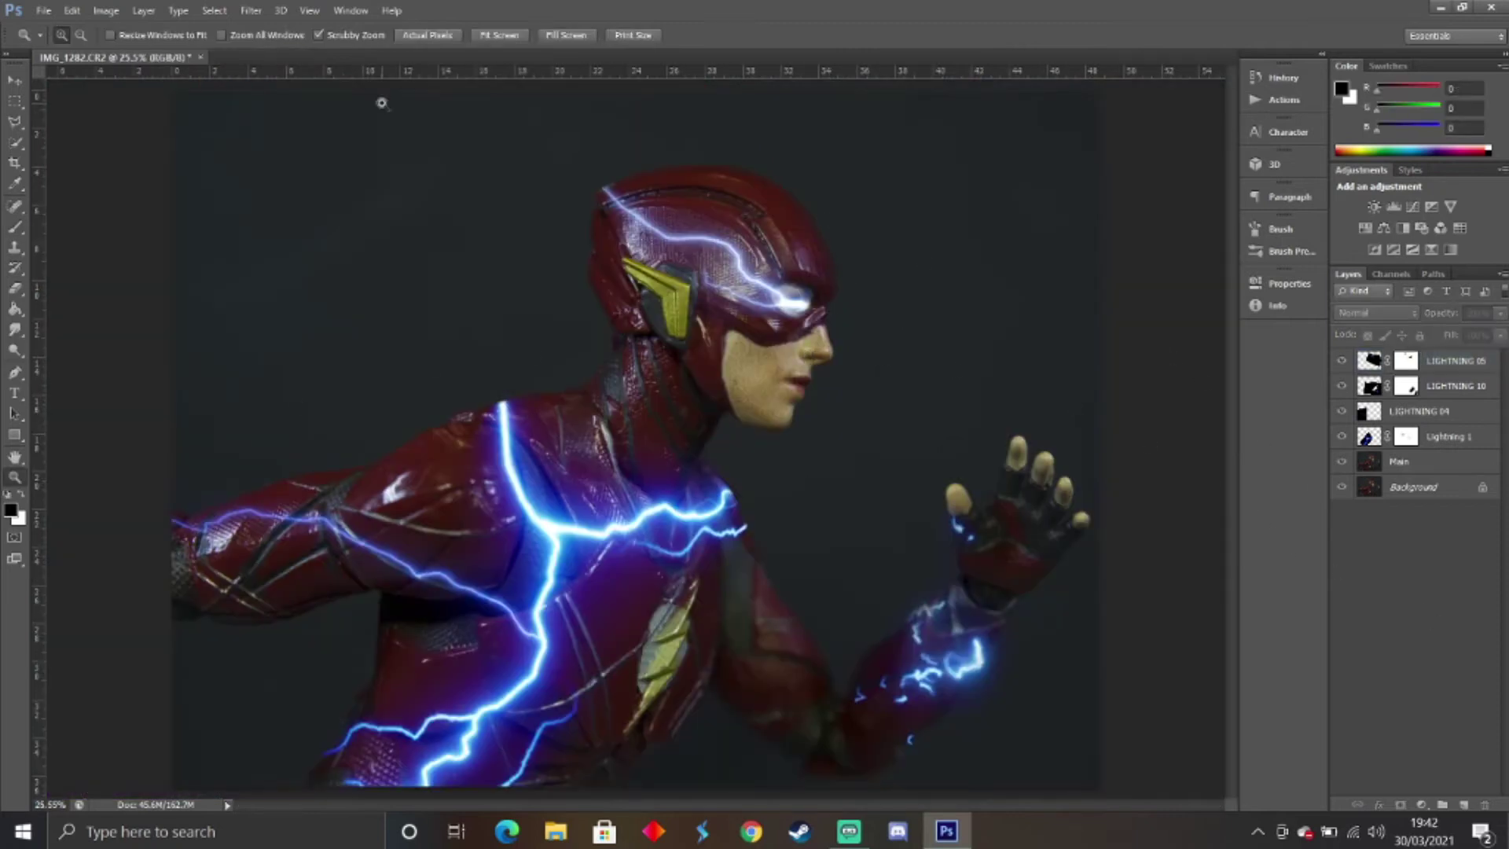
Place the LIGHTNING 03 image into the photo and flip it horizontally.
click(43, 9)
click(101, 340)
drag(1046, 335, 1027, 441)
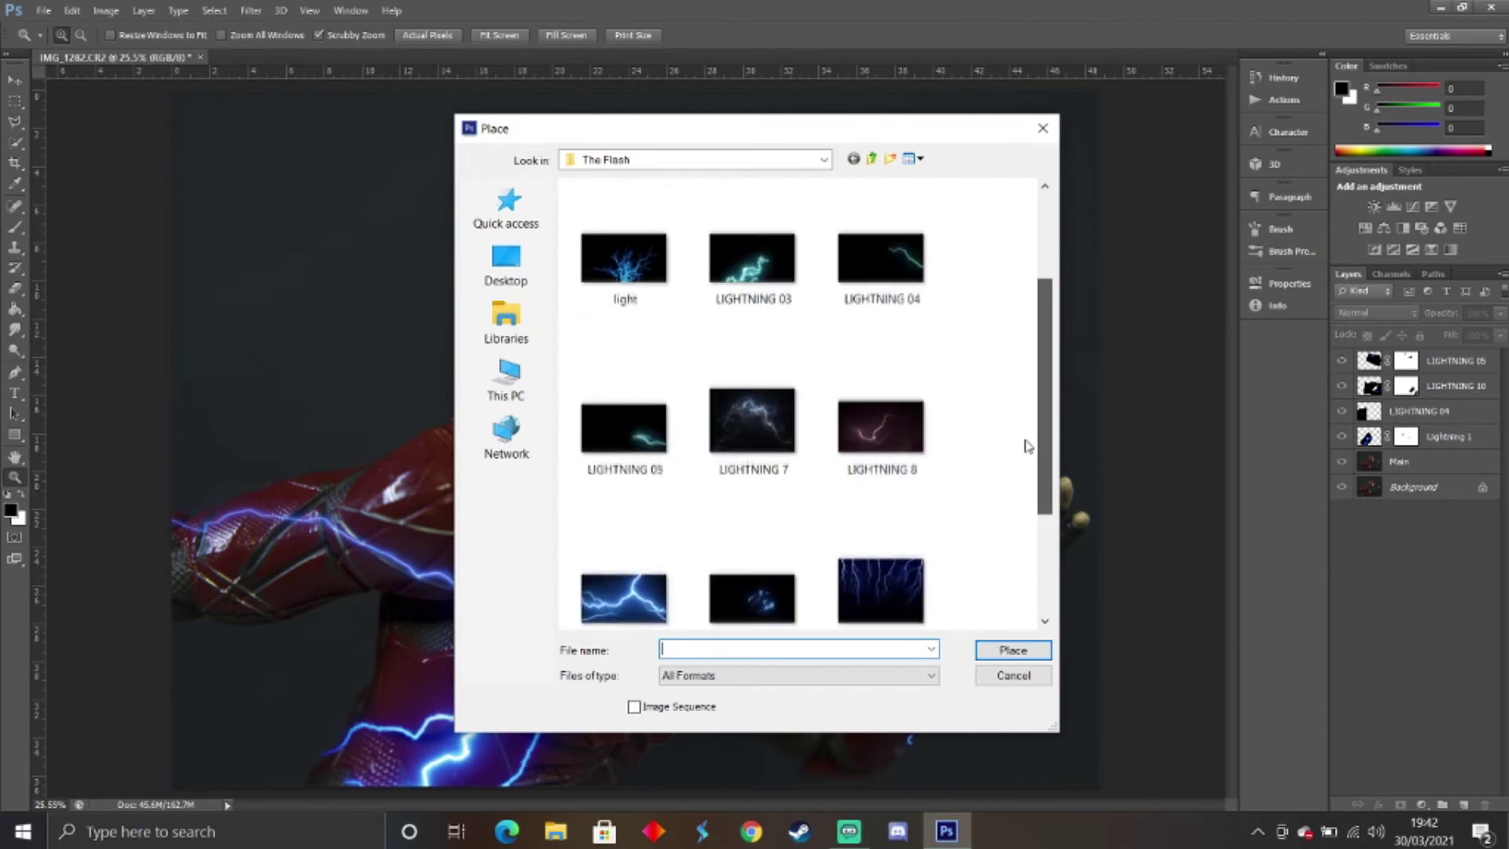
double_click(738, 265)
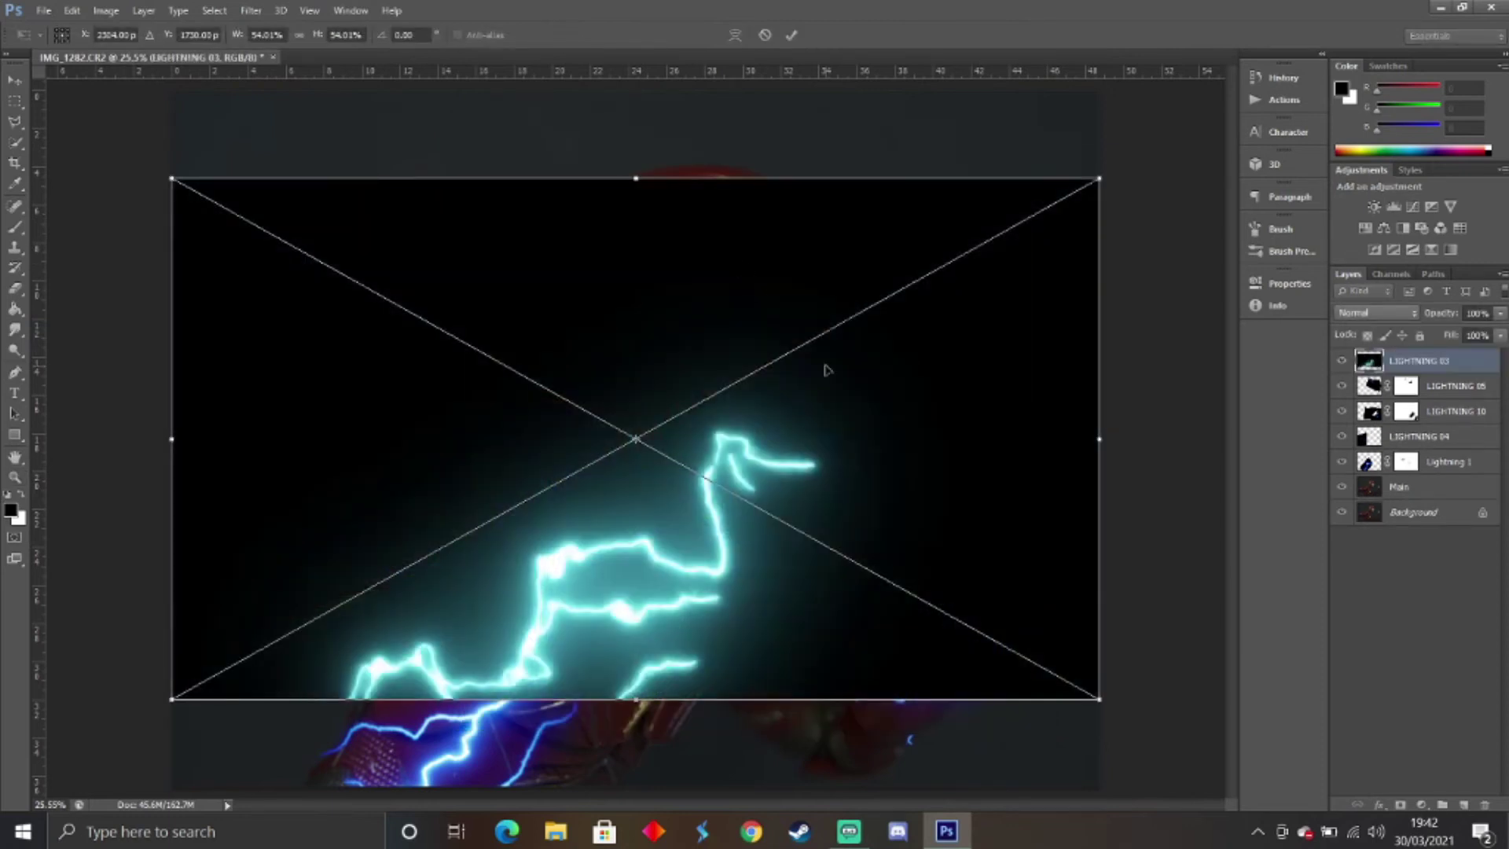
right_click(826, 369)
click(901, 604)
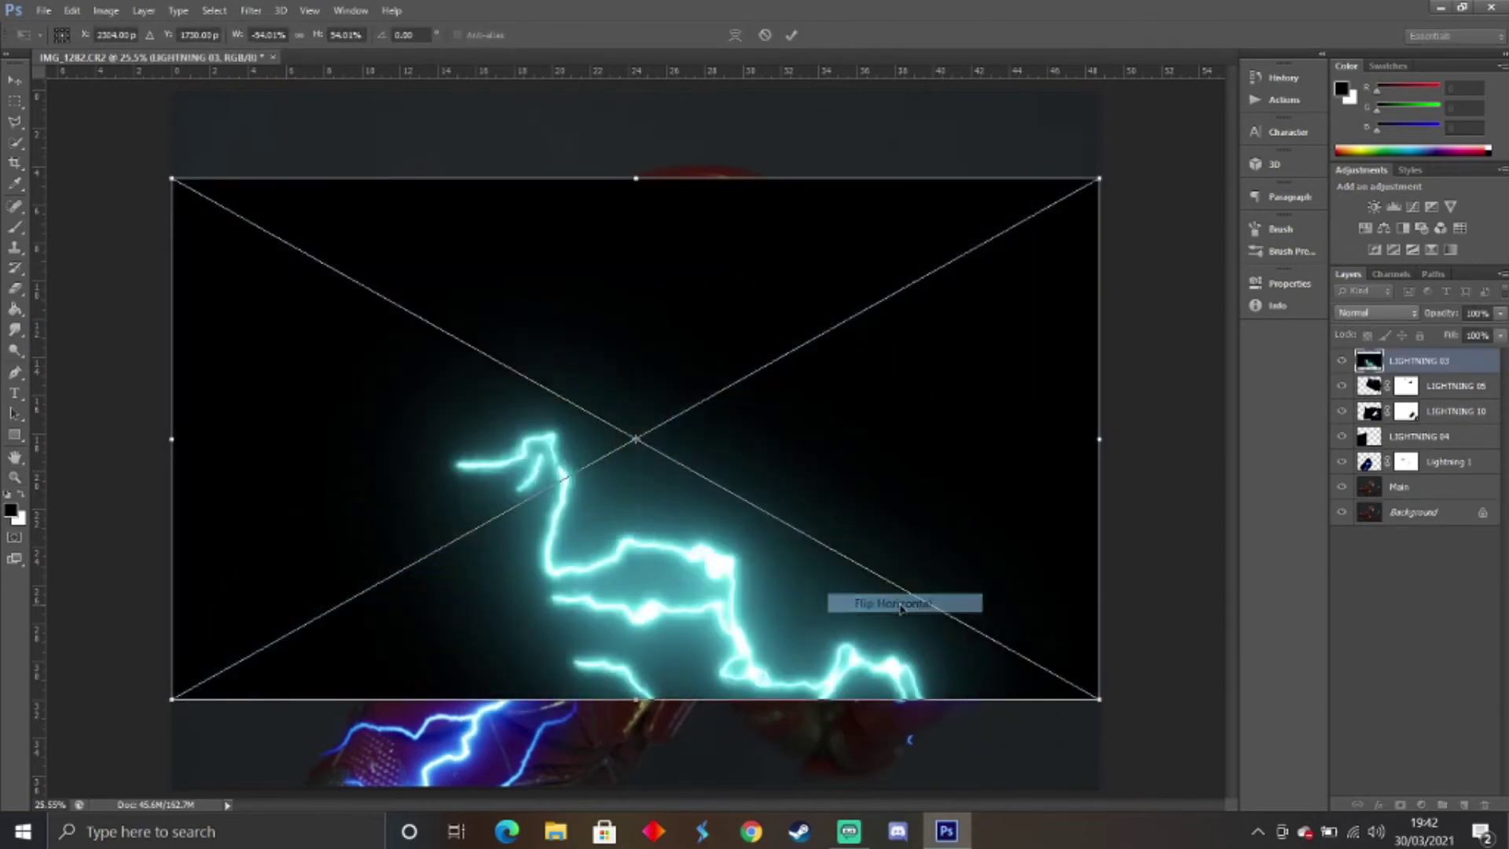
key(Return)
Set the LIGHTNING 03 layer's blend mode to Lighten.
key(z)
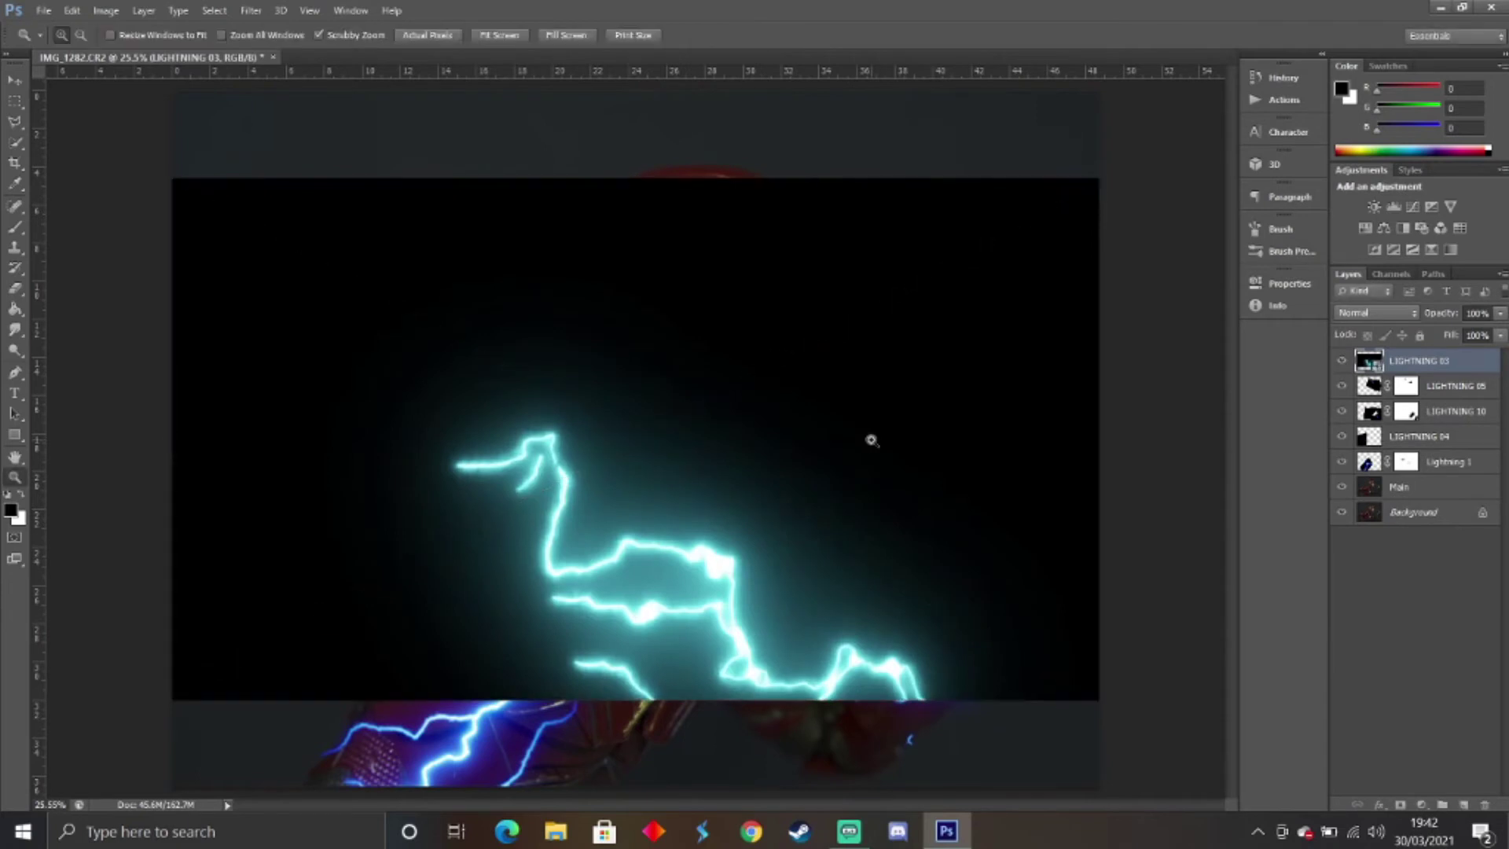
key(v)
key(b)
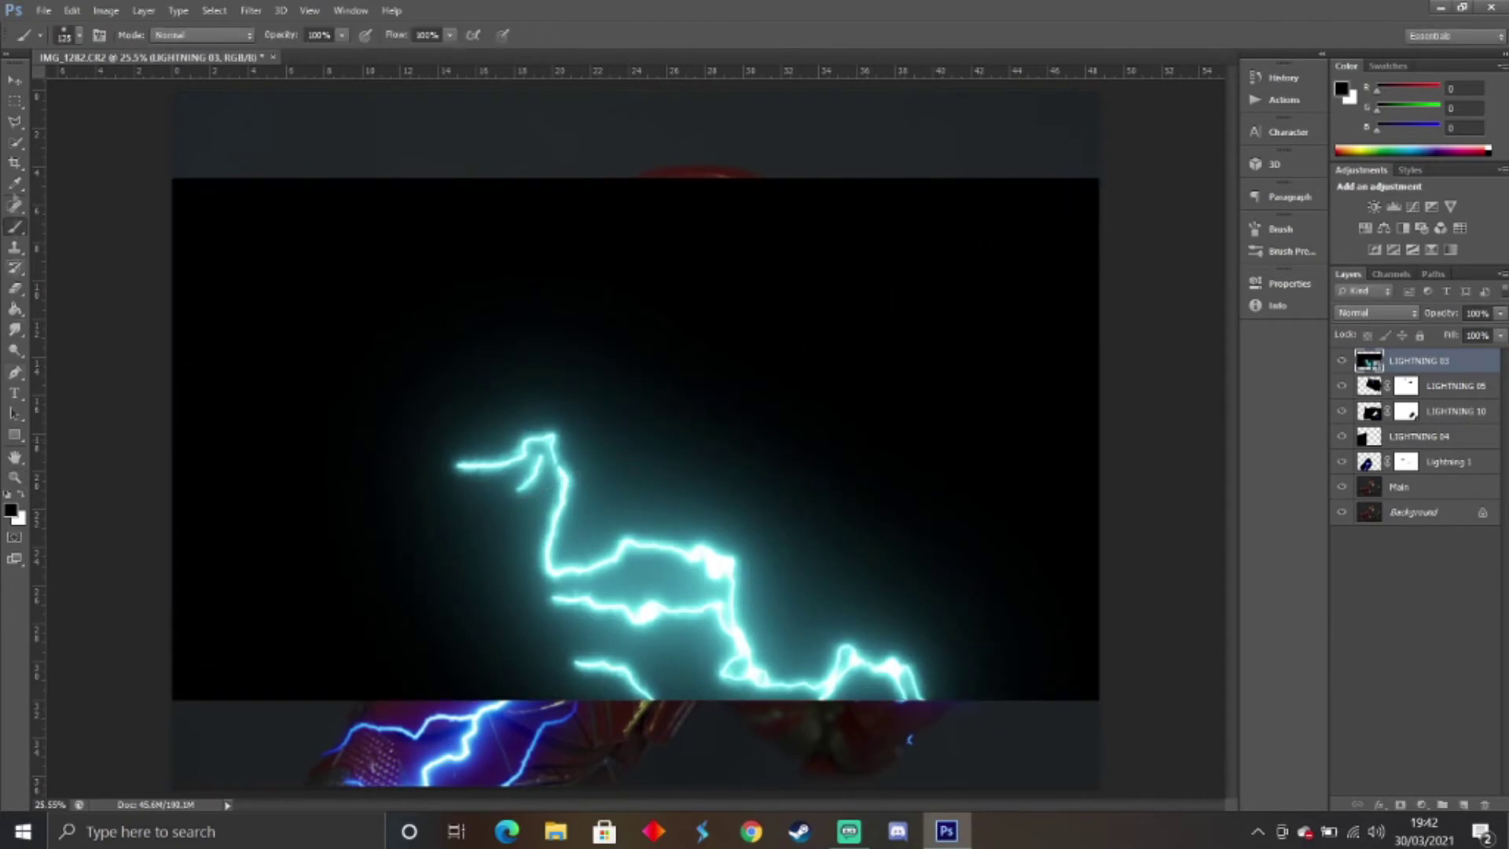
click(1375, 312)
click(1367, 440)
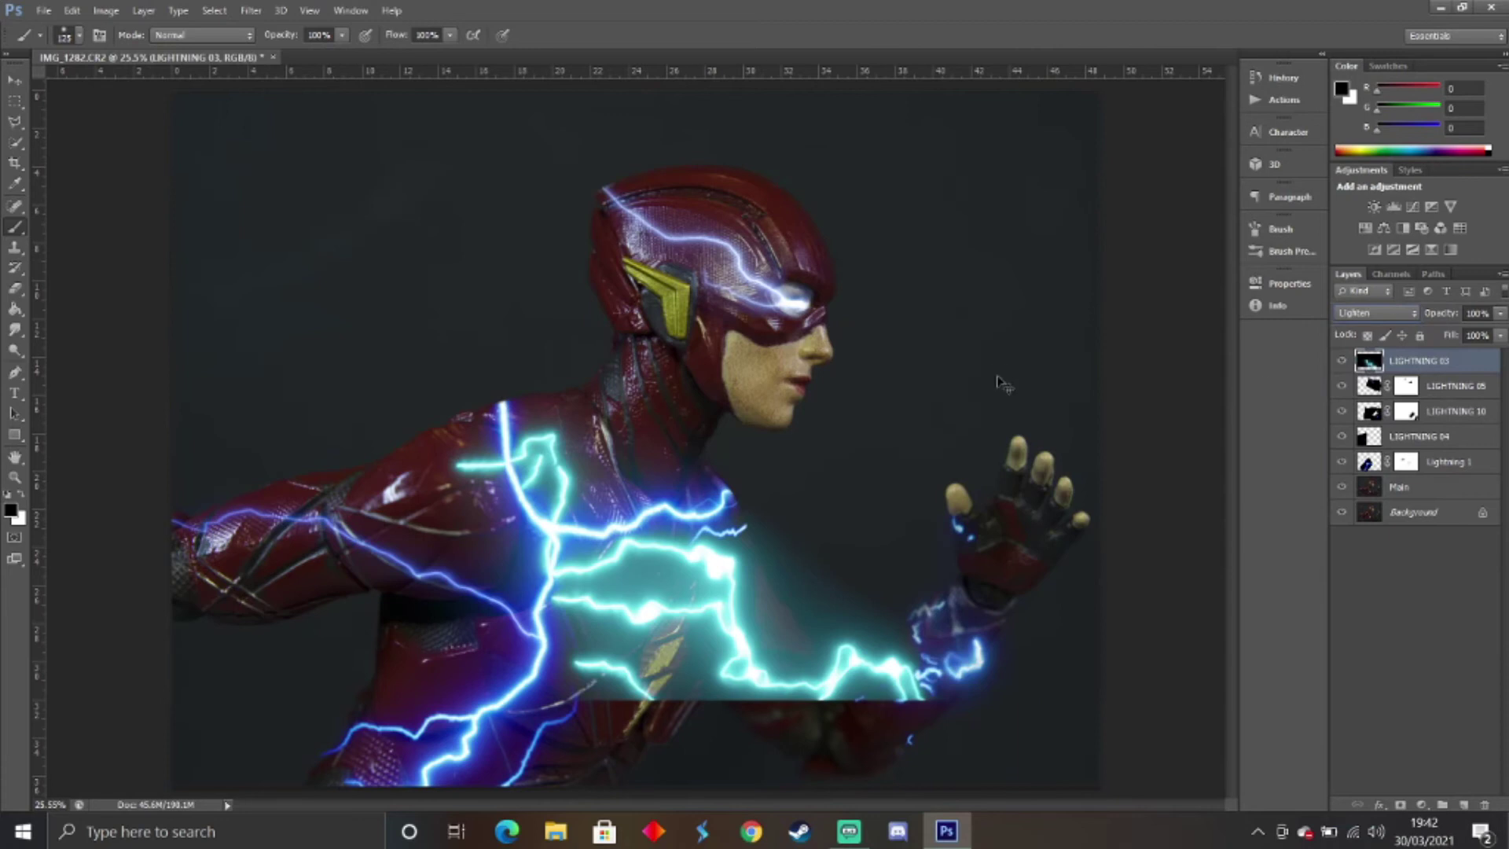
Darken the bolt's black backdrop with Levels and shift its hue from cyan to blue.
key(ctrl+l)
drag(128, 404, 178, 404)
key(Return)
key(ctrl+u)
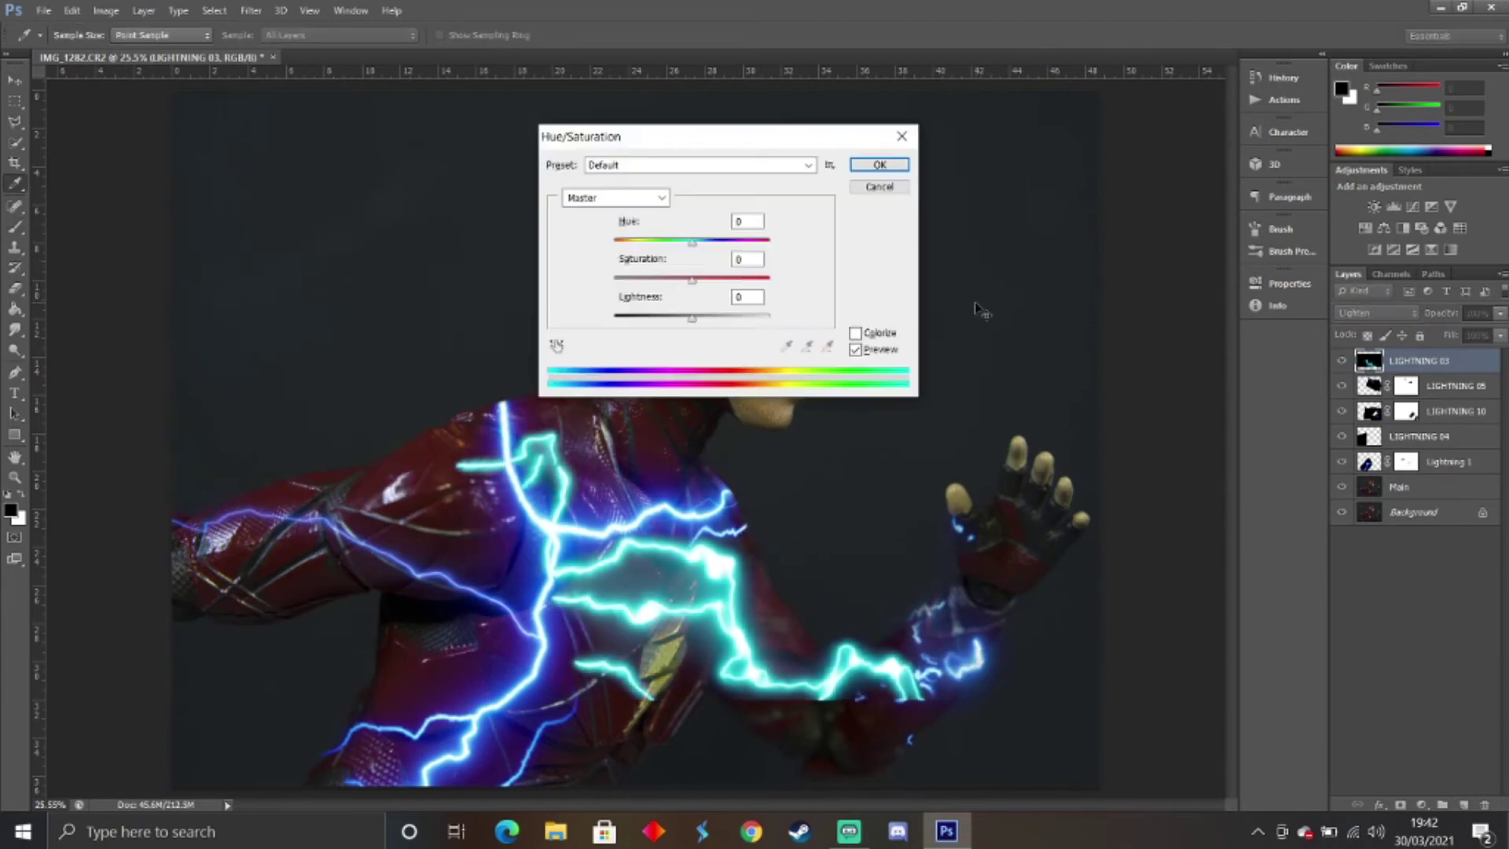
drag(692, 240, 709, 239)
click(879, 165)
Rotate the lightning about -28.58° so it arcs over the back shoulder.
key(ctrl+t)
drag(893, 162, 510, 237)
key(Return)
key(b)
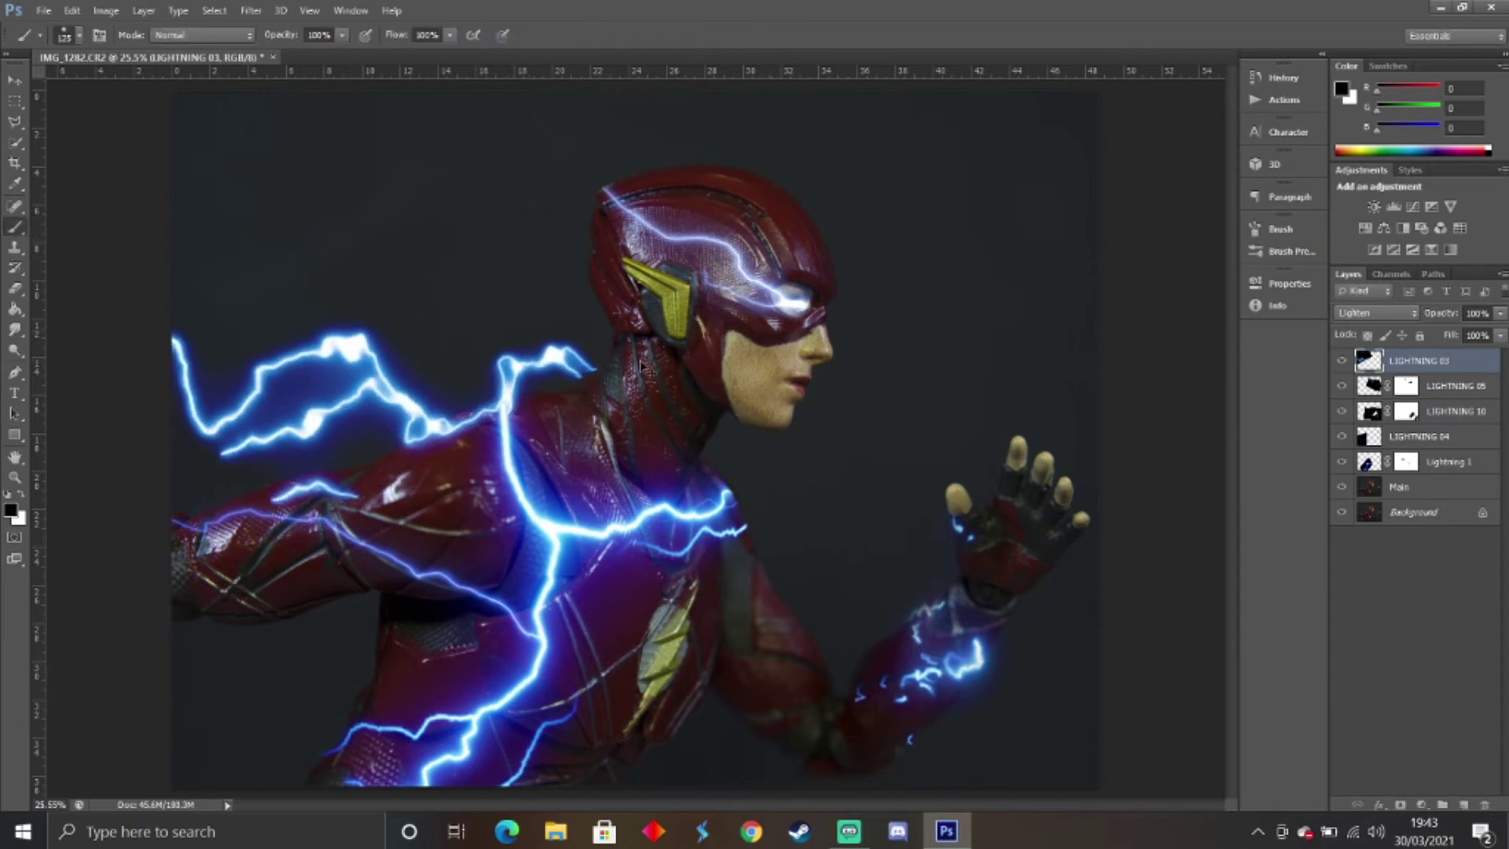
Duplicate LIGHTNING 03, move the copy down over the lower torso, and hide it.
key(ctrl+t)
right_click(455, 367)
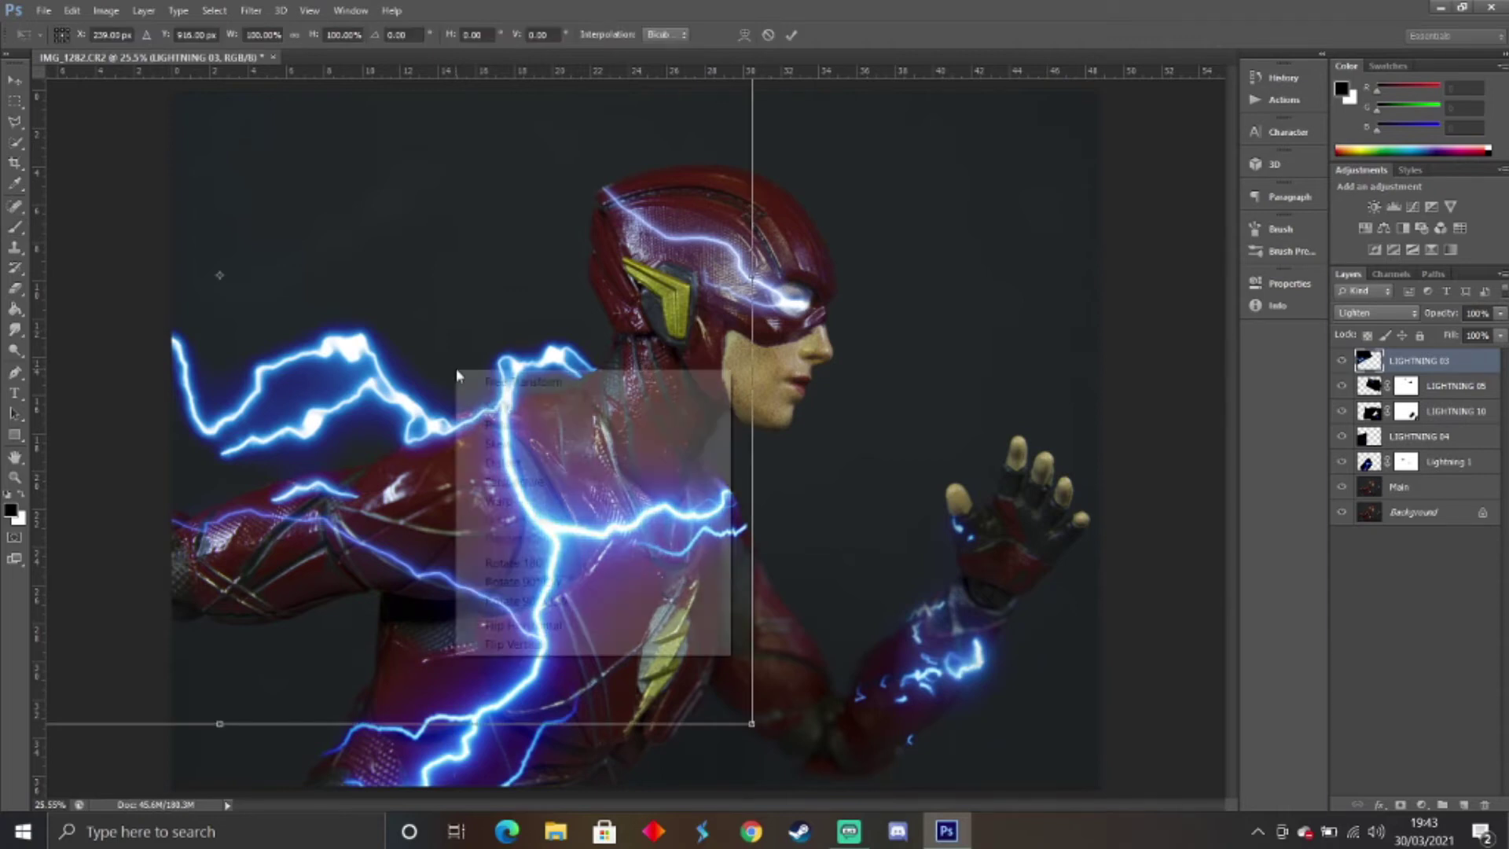
click(512, 498)
key(Return)
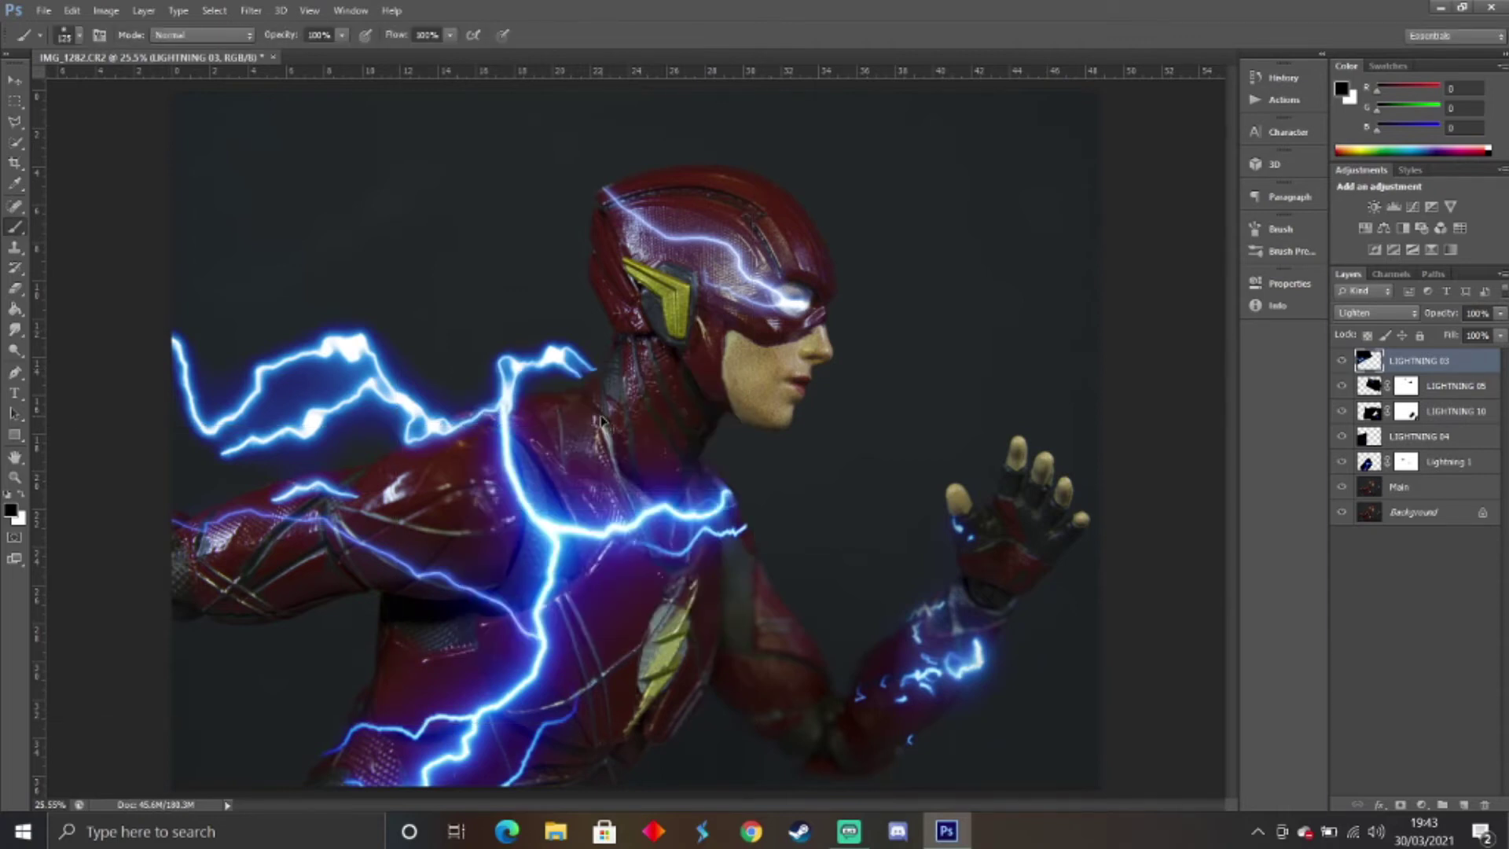
key(ctrl+j)
key(ctrl+t)
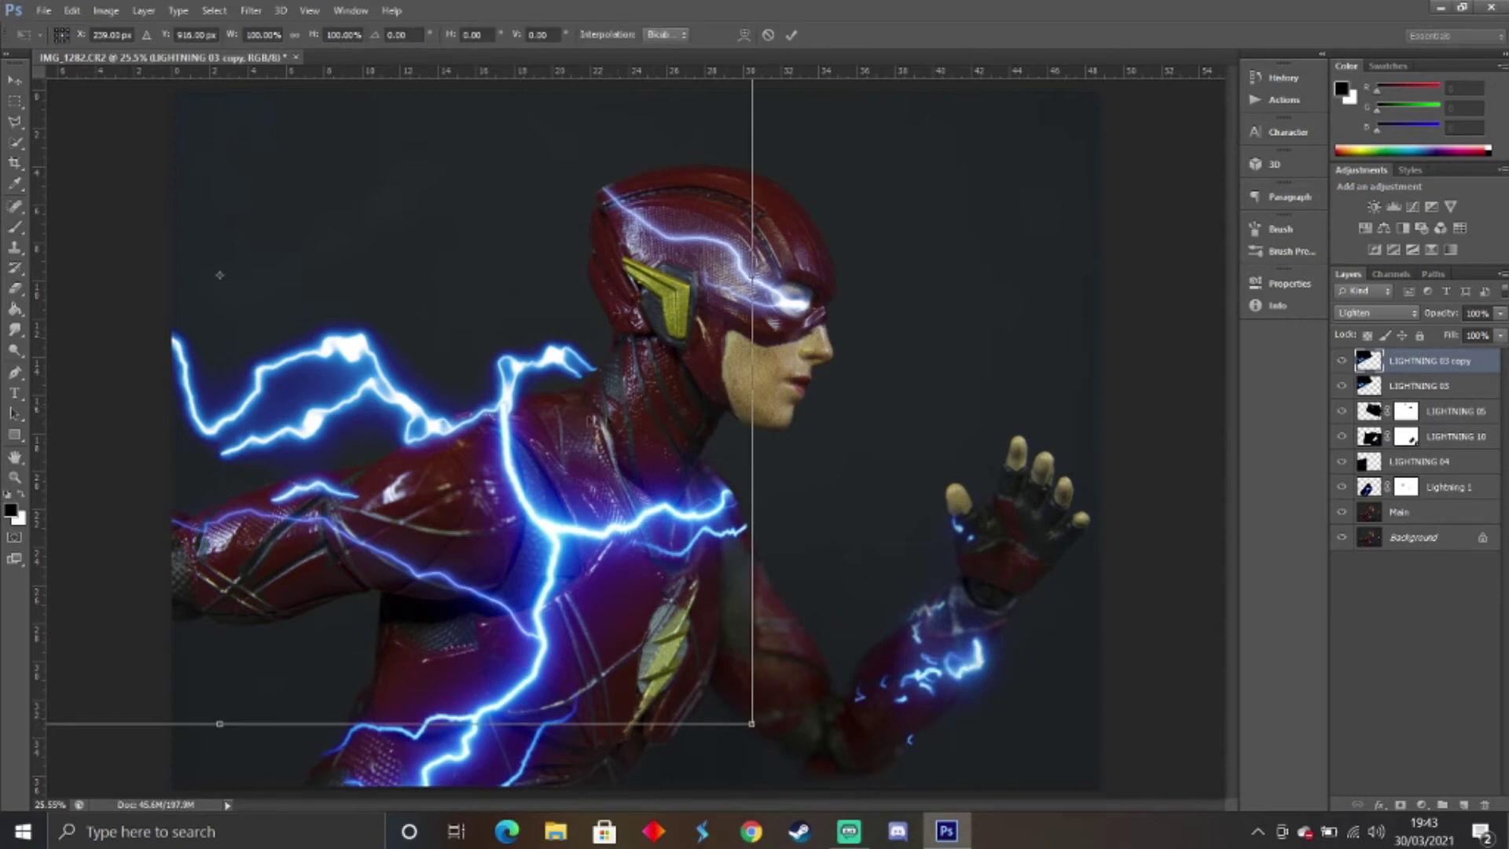
mouse_move(547, 412)
mouse_down()
mouse_move(495, 702)
mouse_move(498, 677)
mouse_move(642, 723)
mouse_move(487, 725)
mouse_move(464, 693)
mouse_move(535, 698)
mouse_up()
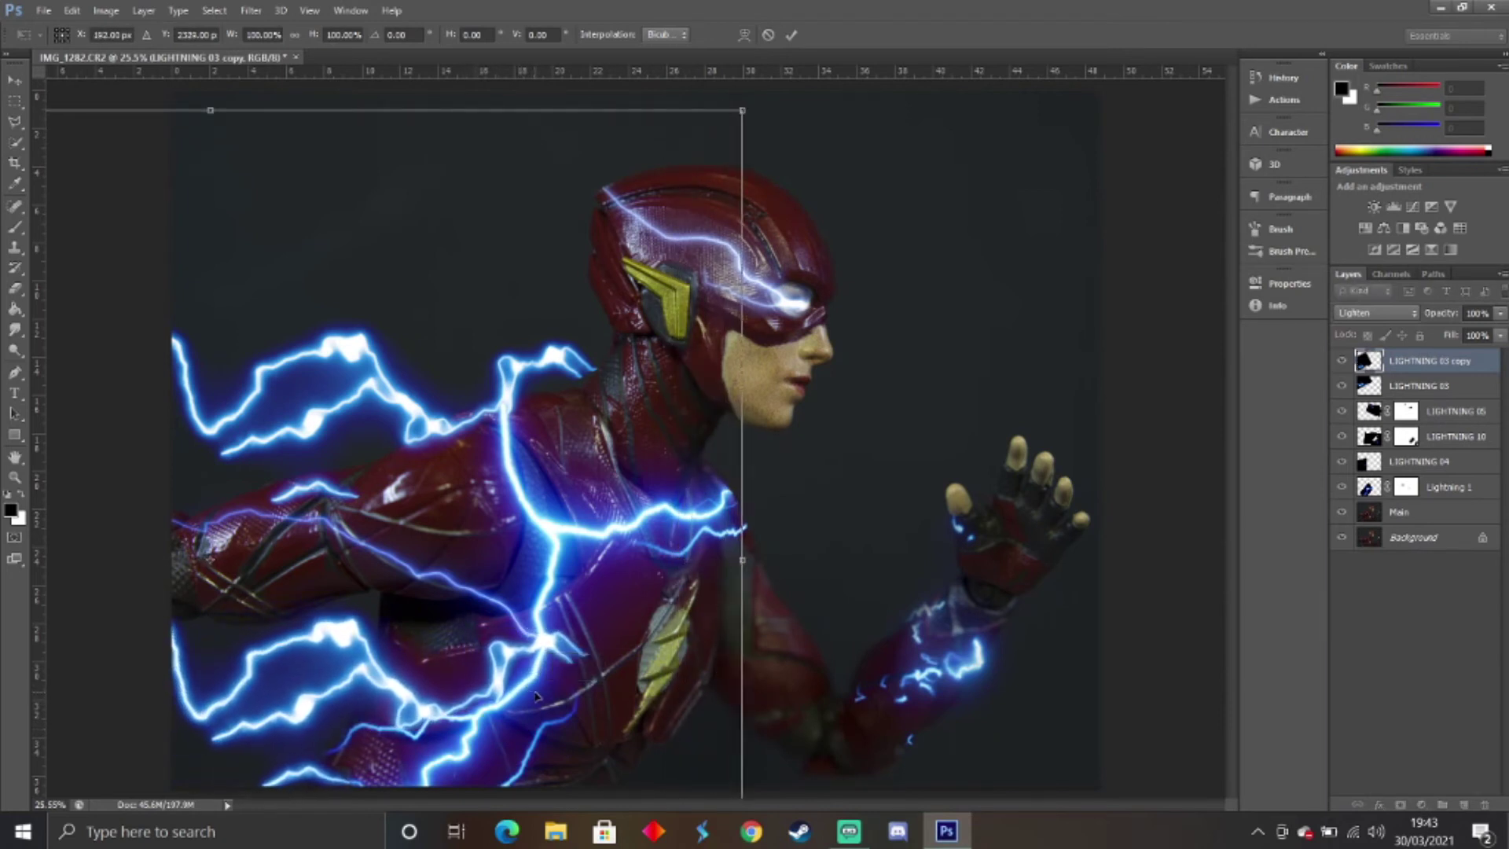
key(b)
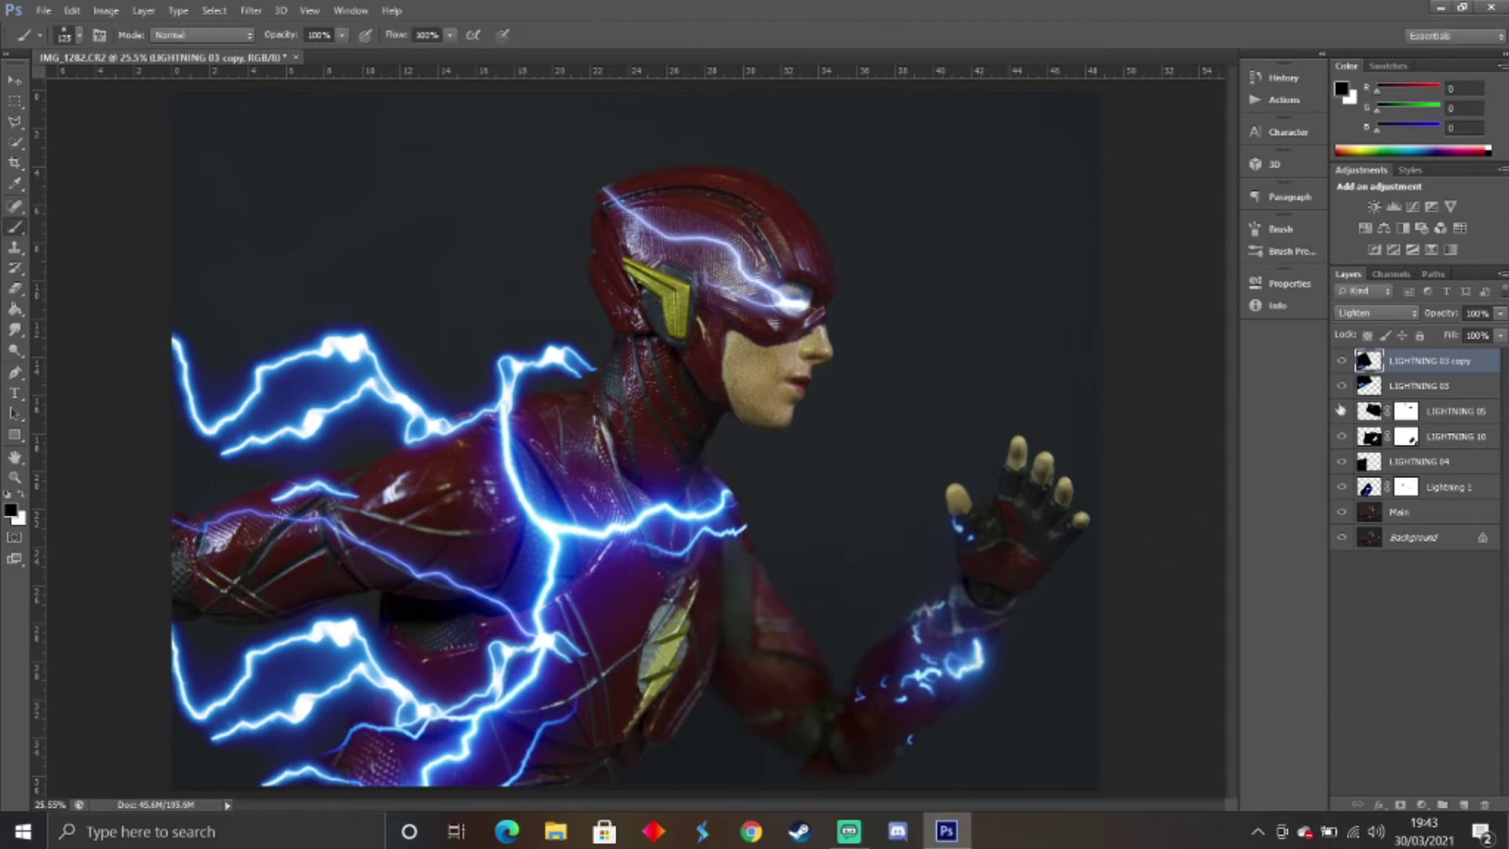
click(1341, 385)
click(1341, 385)
click(1341, 361)
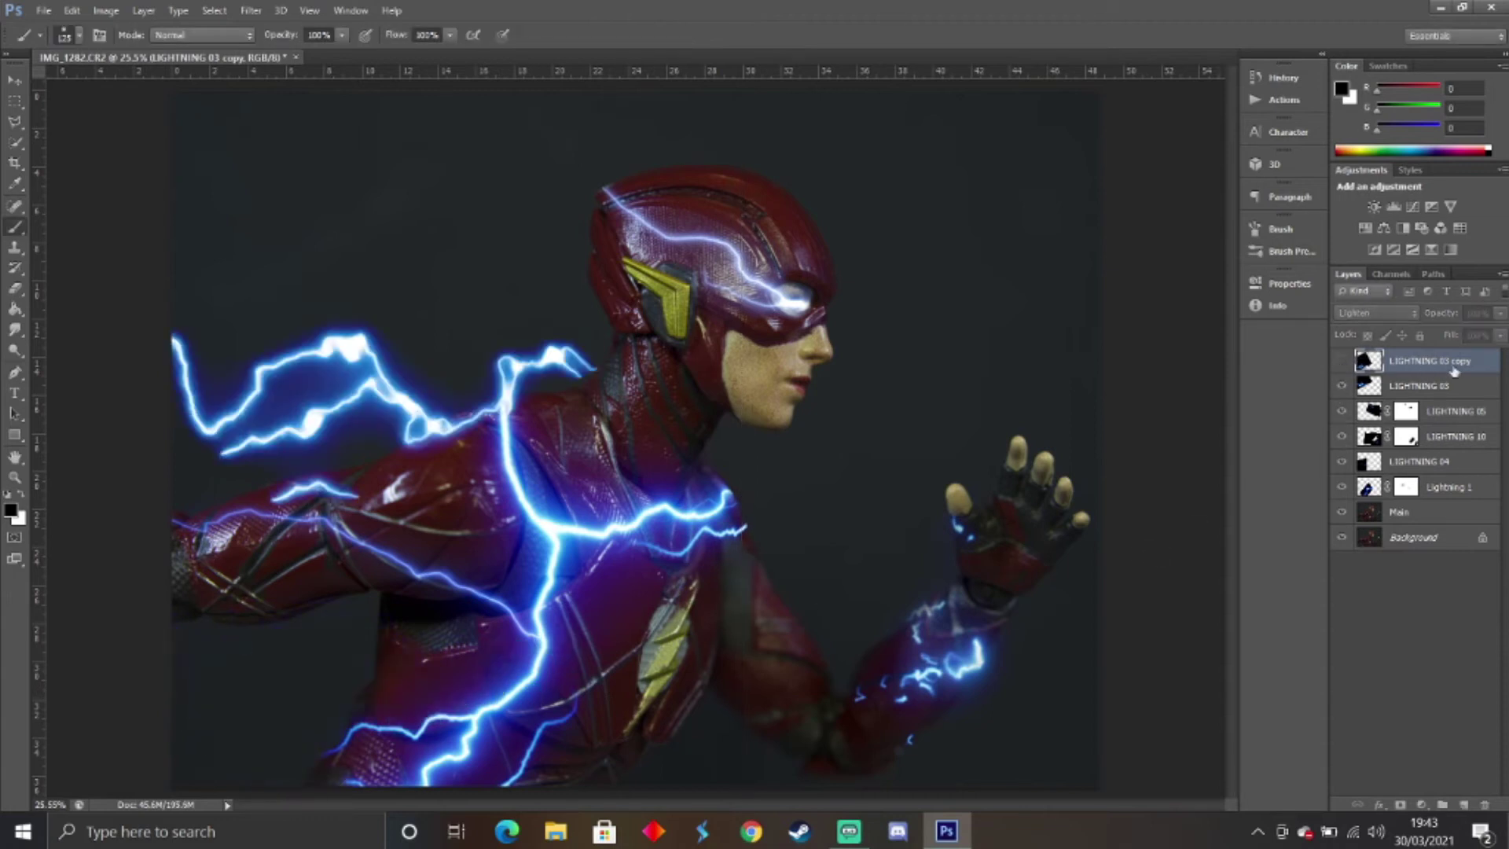
Warp LIGHTNING 03 into a wider arc over the shoulder, then zoom to 100%.
click(1419, 385)
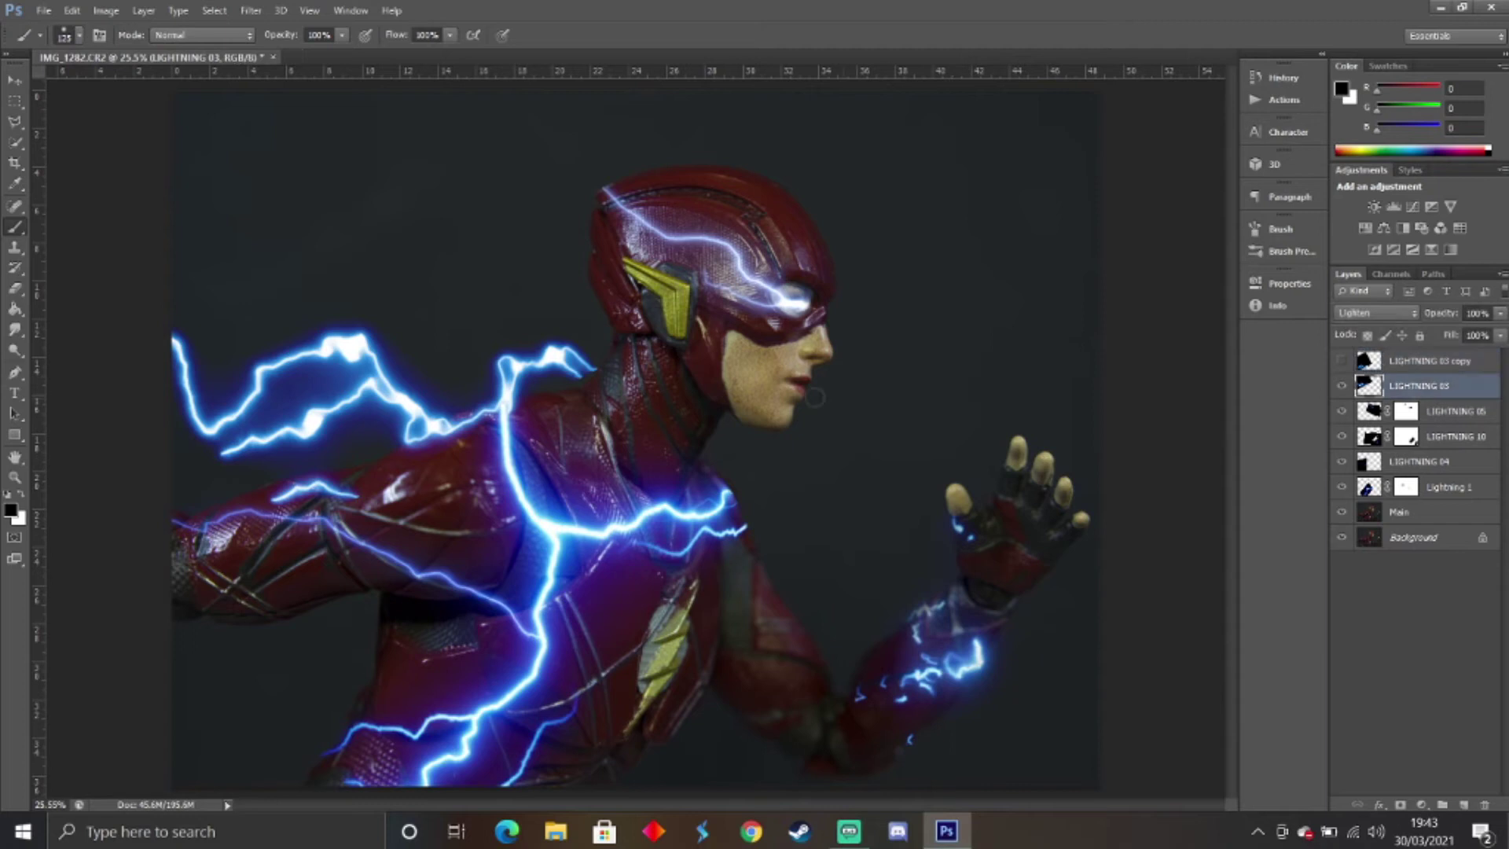
key(ctrl+t)
right_click(534, 395)
click(573, 528)
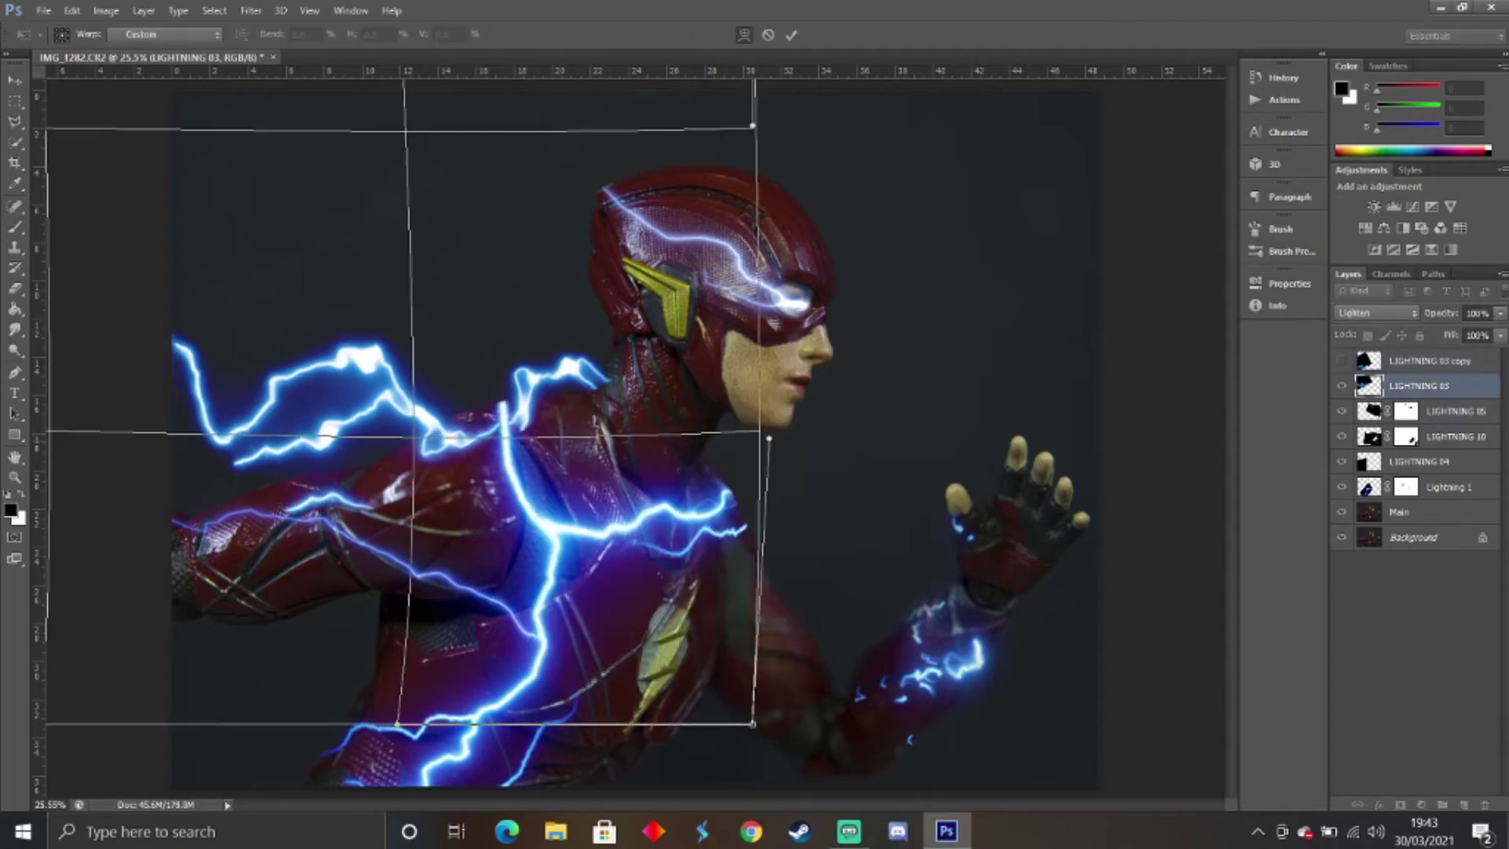
drag(400, 437, 380, 424)
drag(752, 124, 1089, 116)
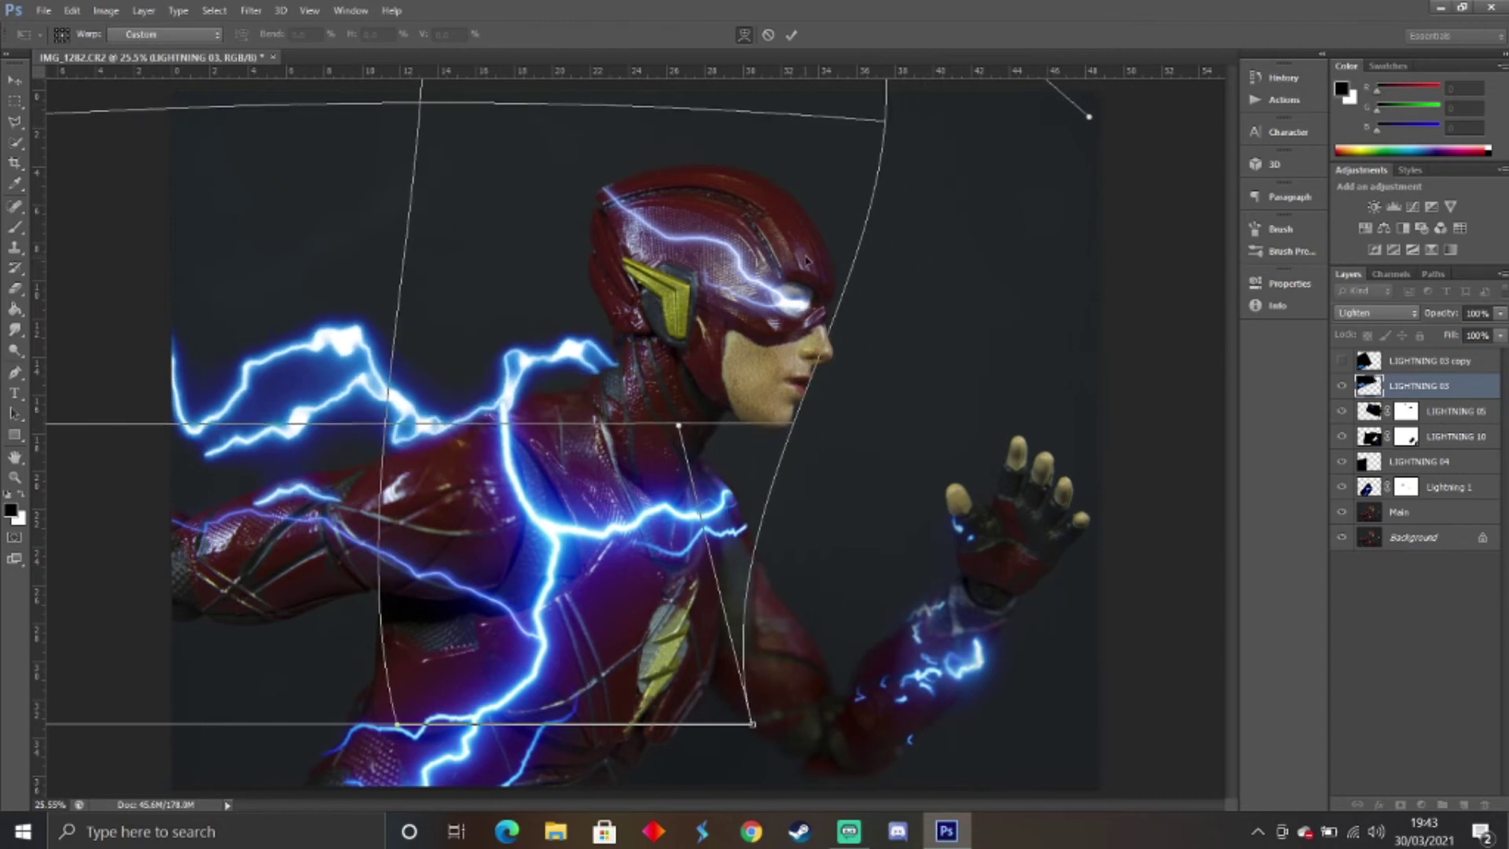
key(Return)
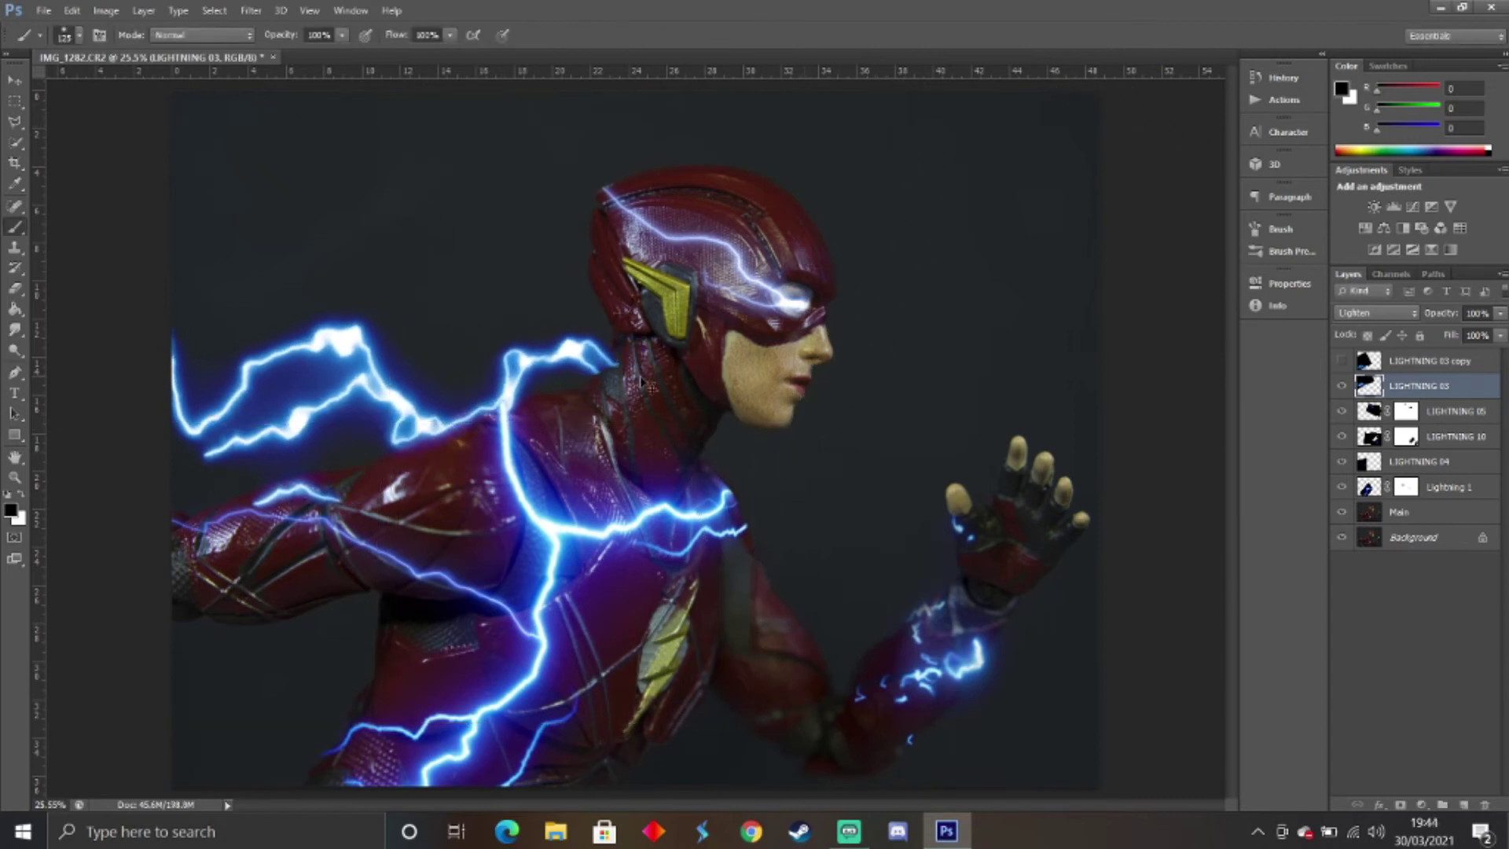
key(z)
drag(625, 370, 1062, 406)
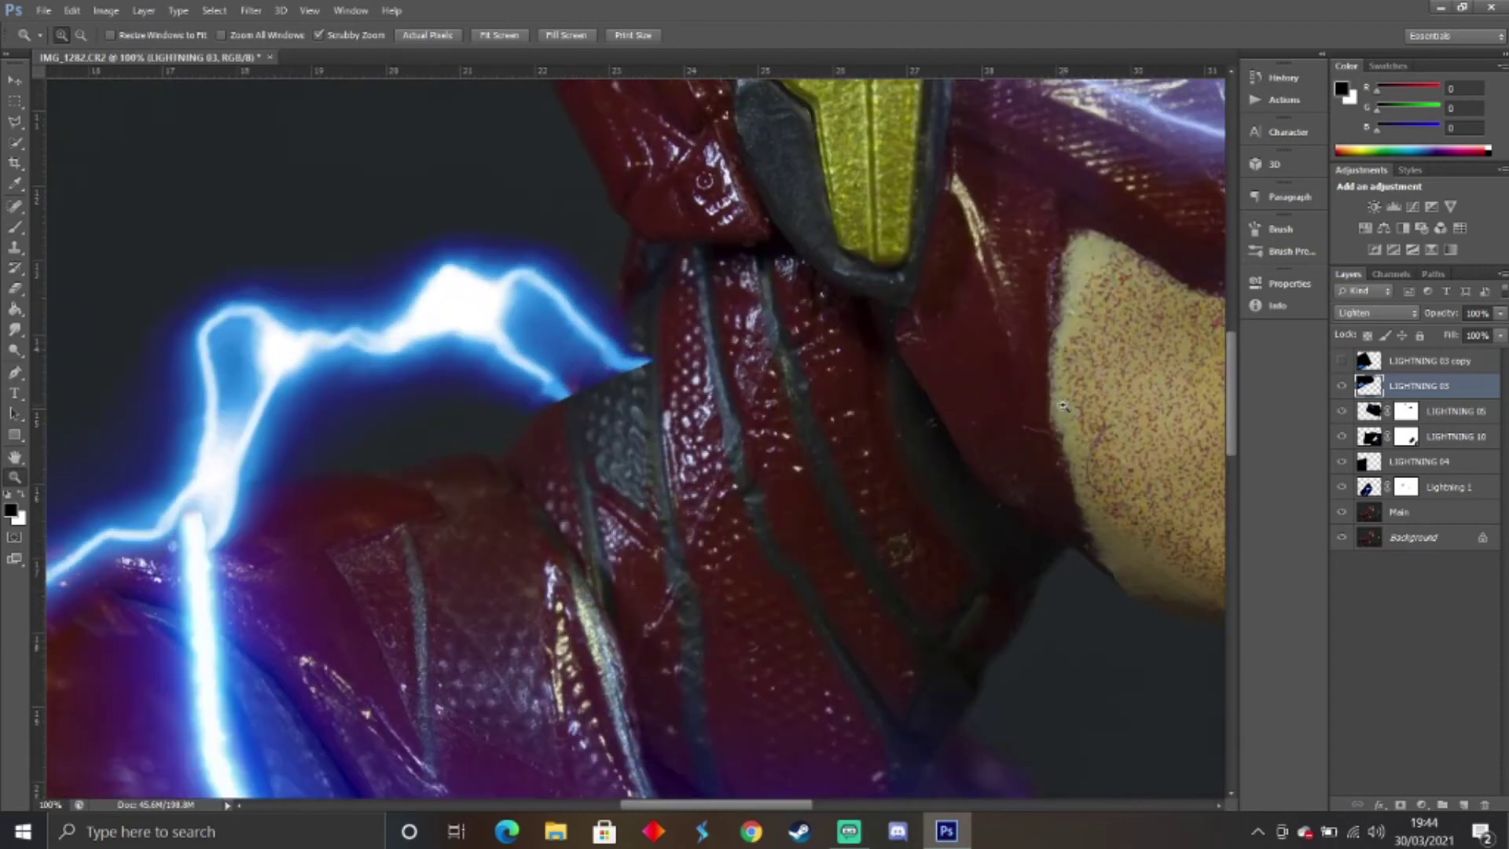
Add a layer mask to LIGHTNING 03 and paint away the bolt tip near the shoulder.
click(1399, 807)
key(b)
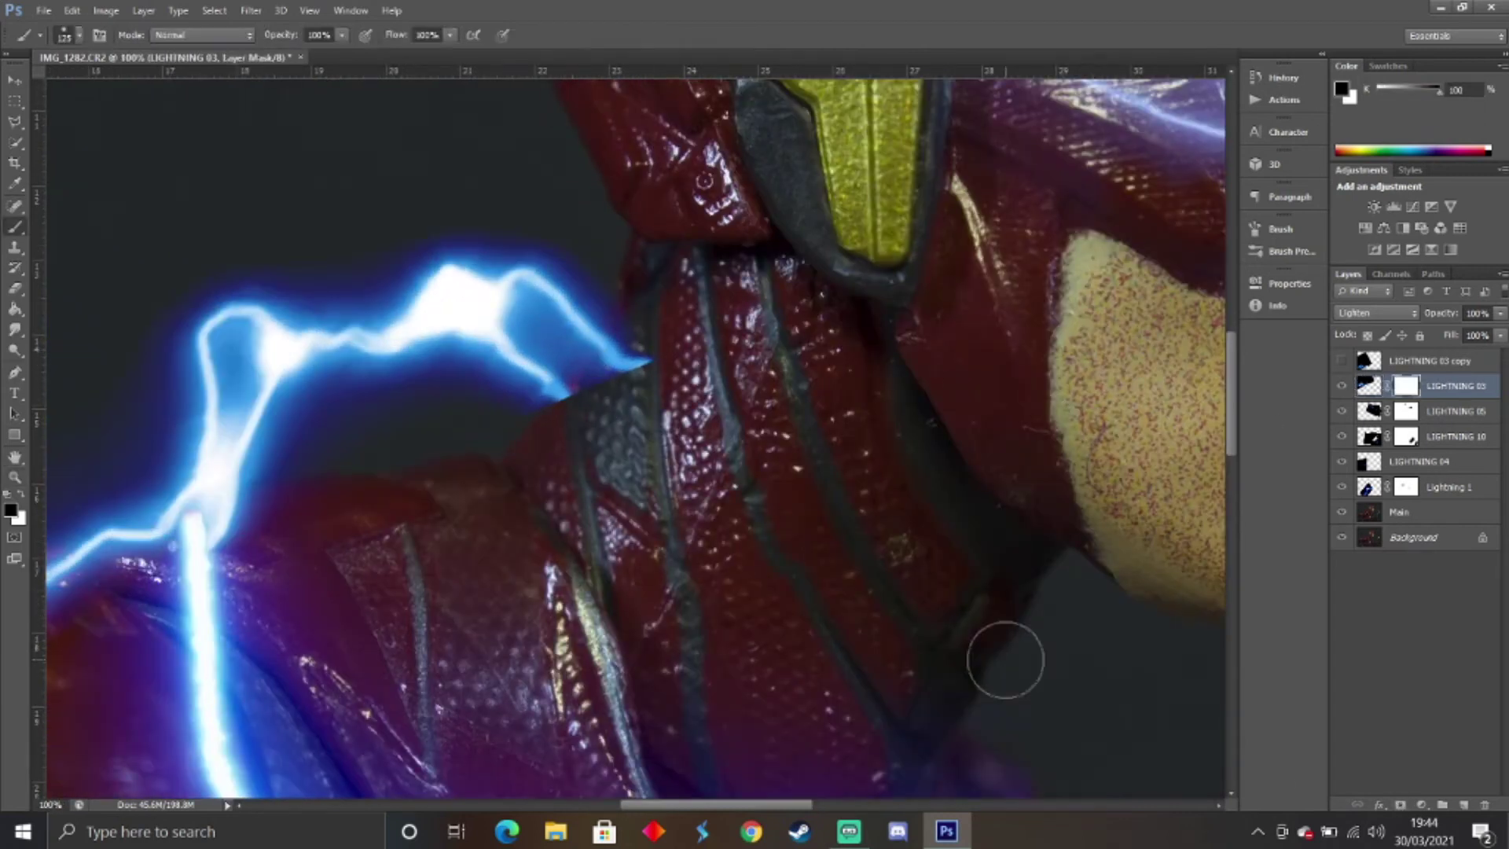
mouse_move(660, 354)
mouse_down()
mouse_move(689, 285)
mouse_move(560, 483)
mouse_move(619, 362)
mouse_move(666, 318)
mouse_move(542, 517)
mouse_move(689, 316)
mouse_move(623, 467)
mouse_up()
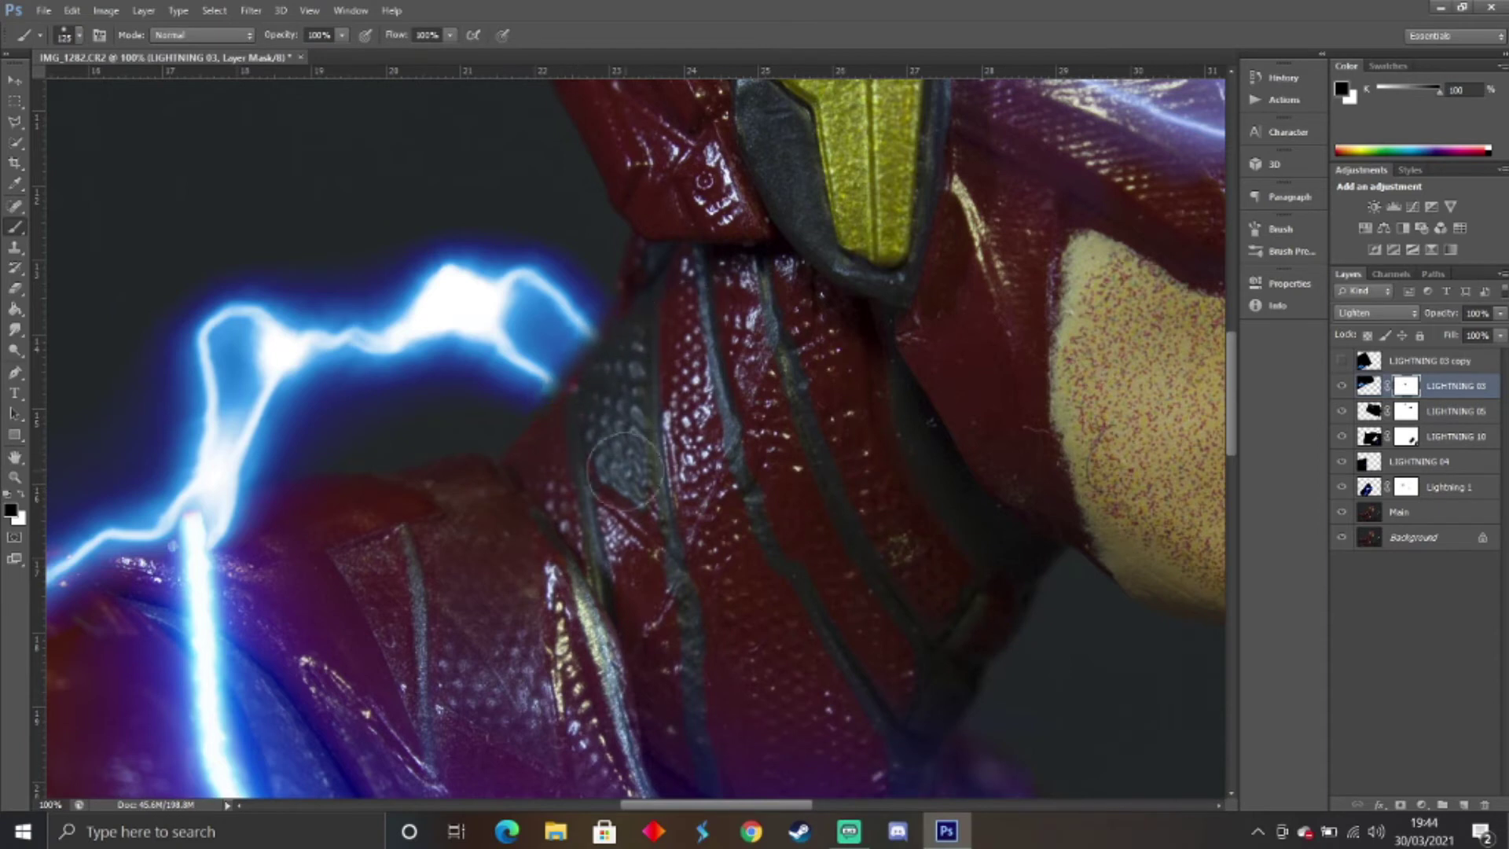
Nudge the LIGHTNING 03 image a few pixels down and to the right.
key(ctrl+t)
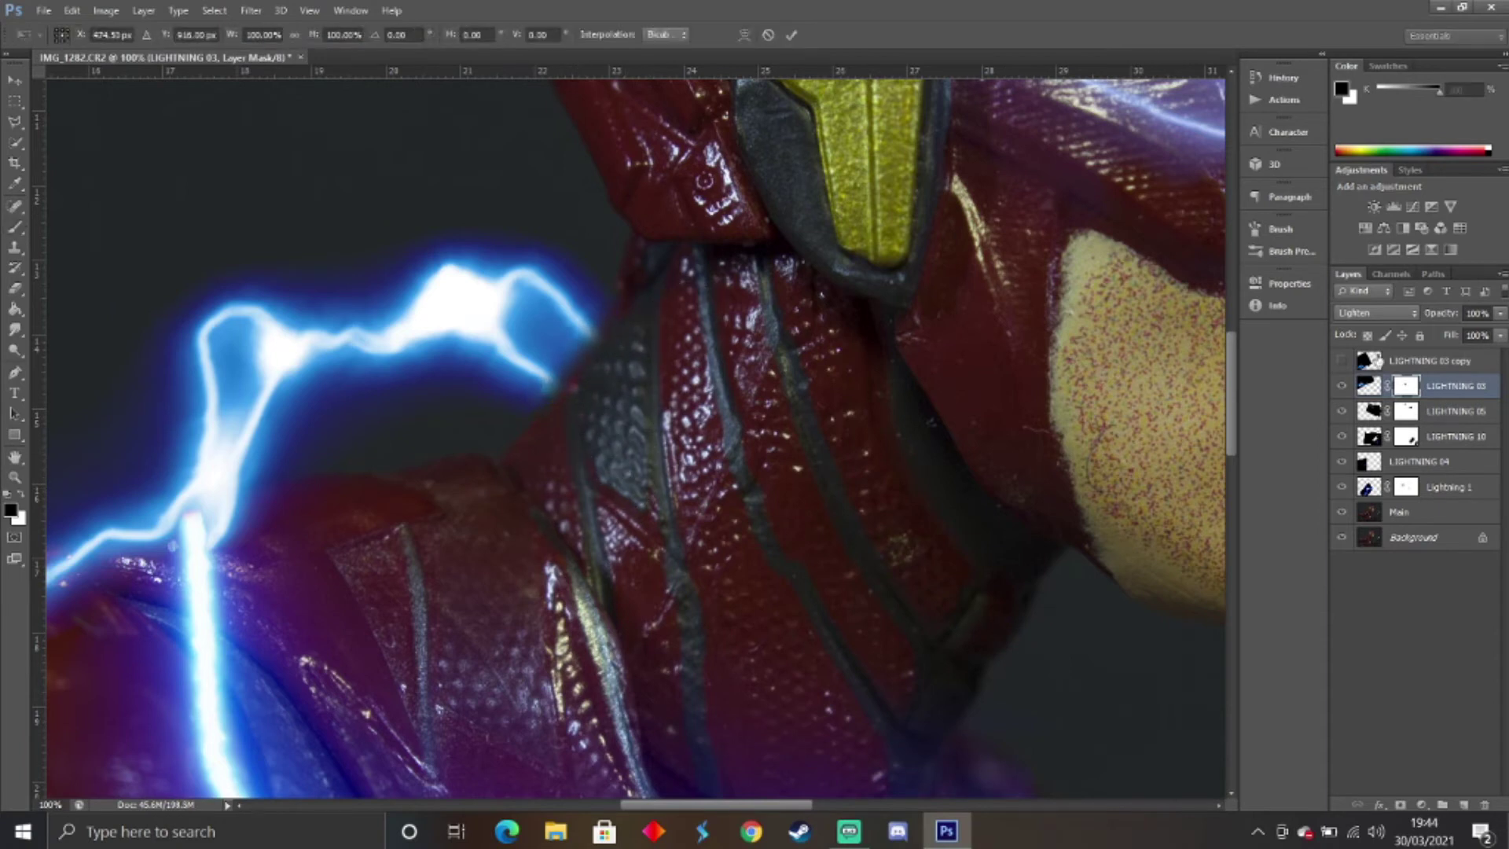
key(Escape)
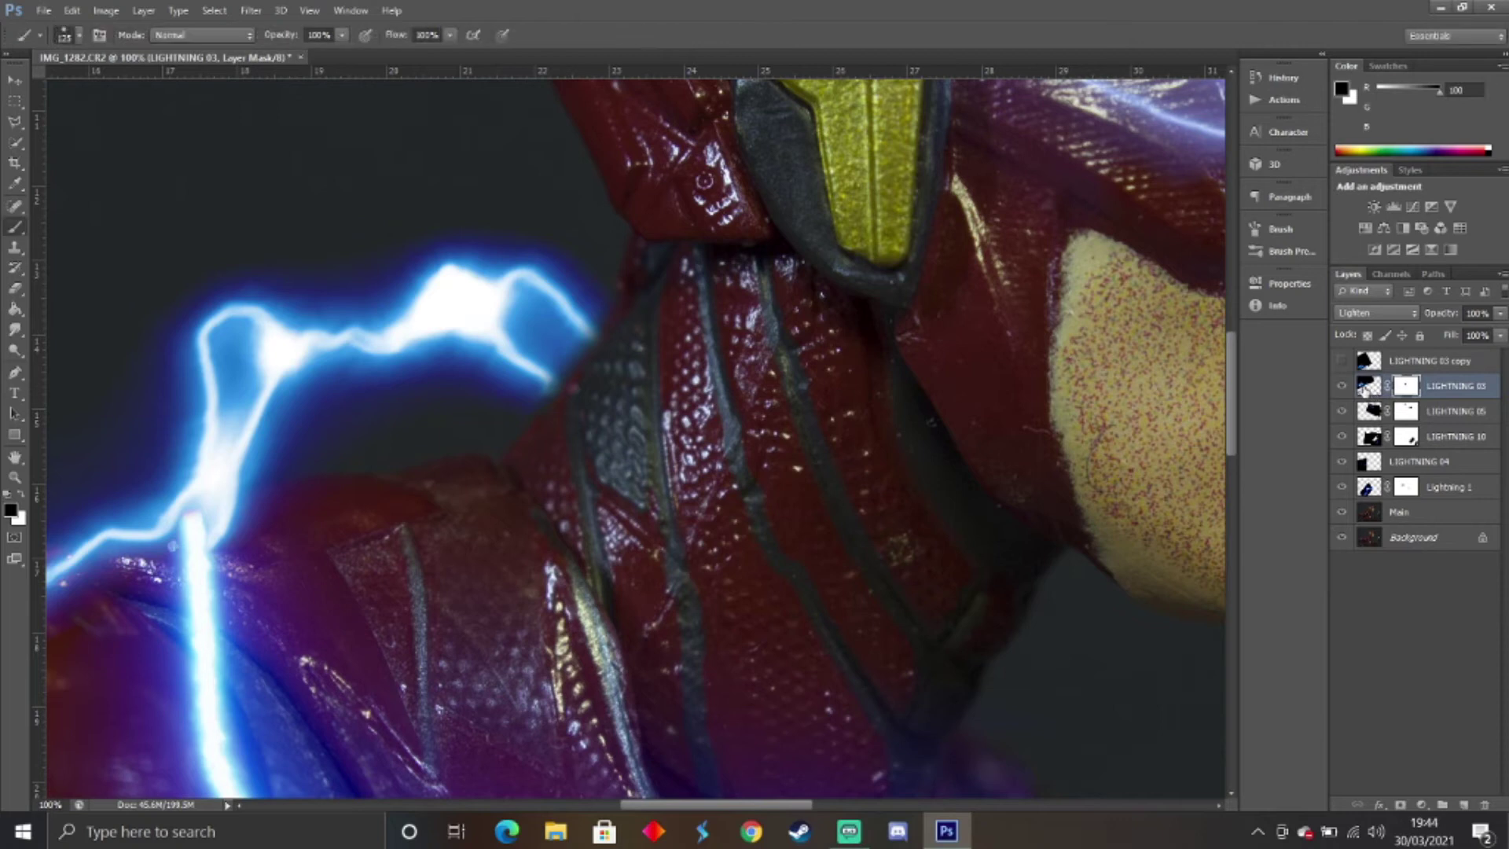
click(1368, 385)
key(ctrl+t)
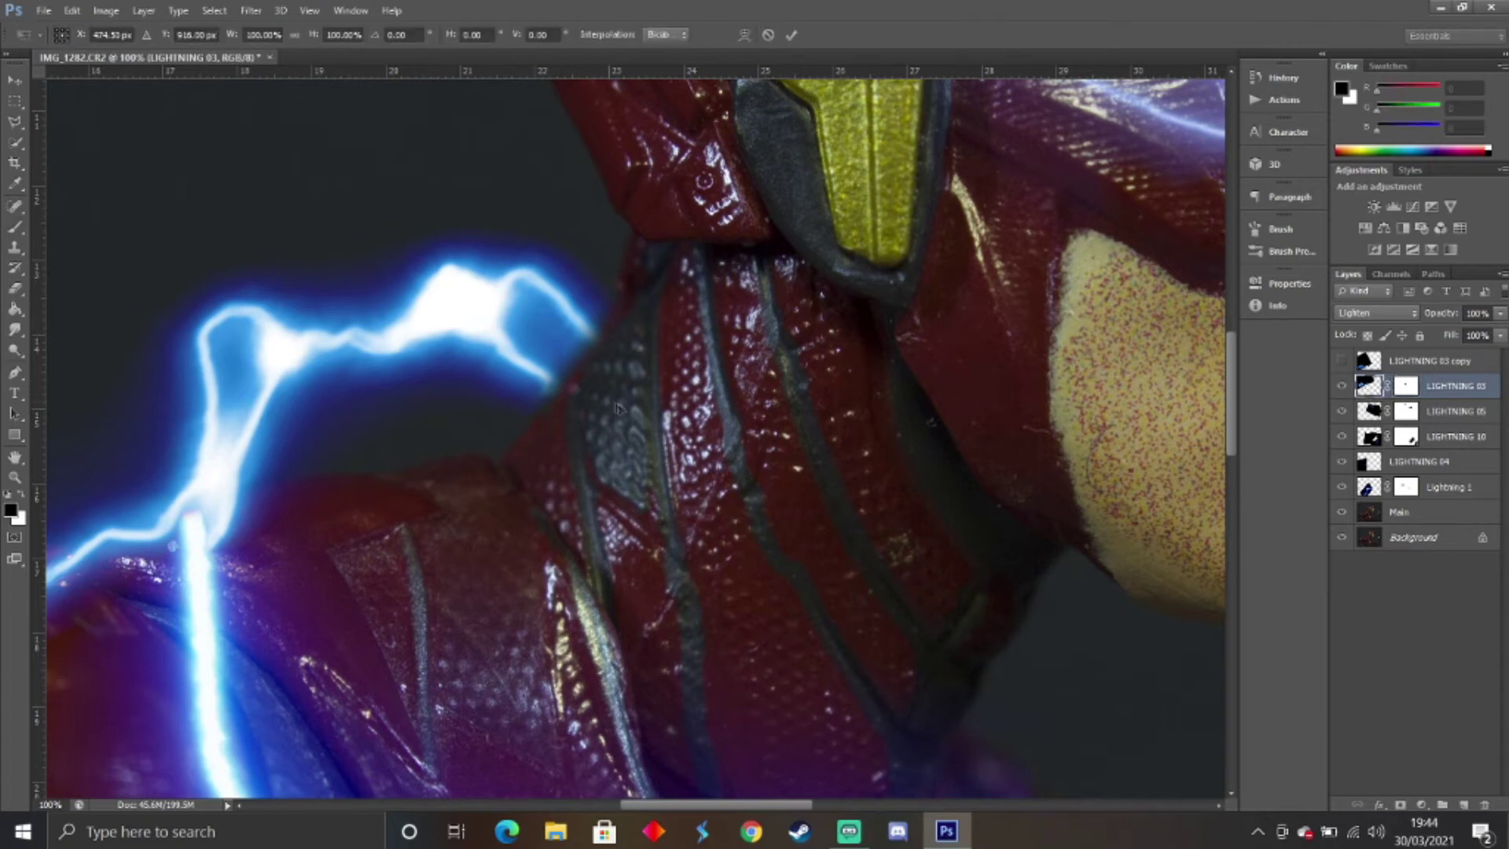
key(Down)
key(Down)
key(Down)
key(Down)
key(Down)
key(Right)
key(Right)
key(Right)
key(Right)
key(Right)
key(Right)
key(Right)
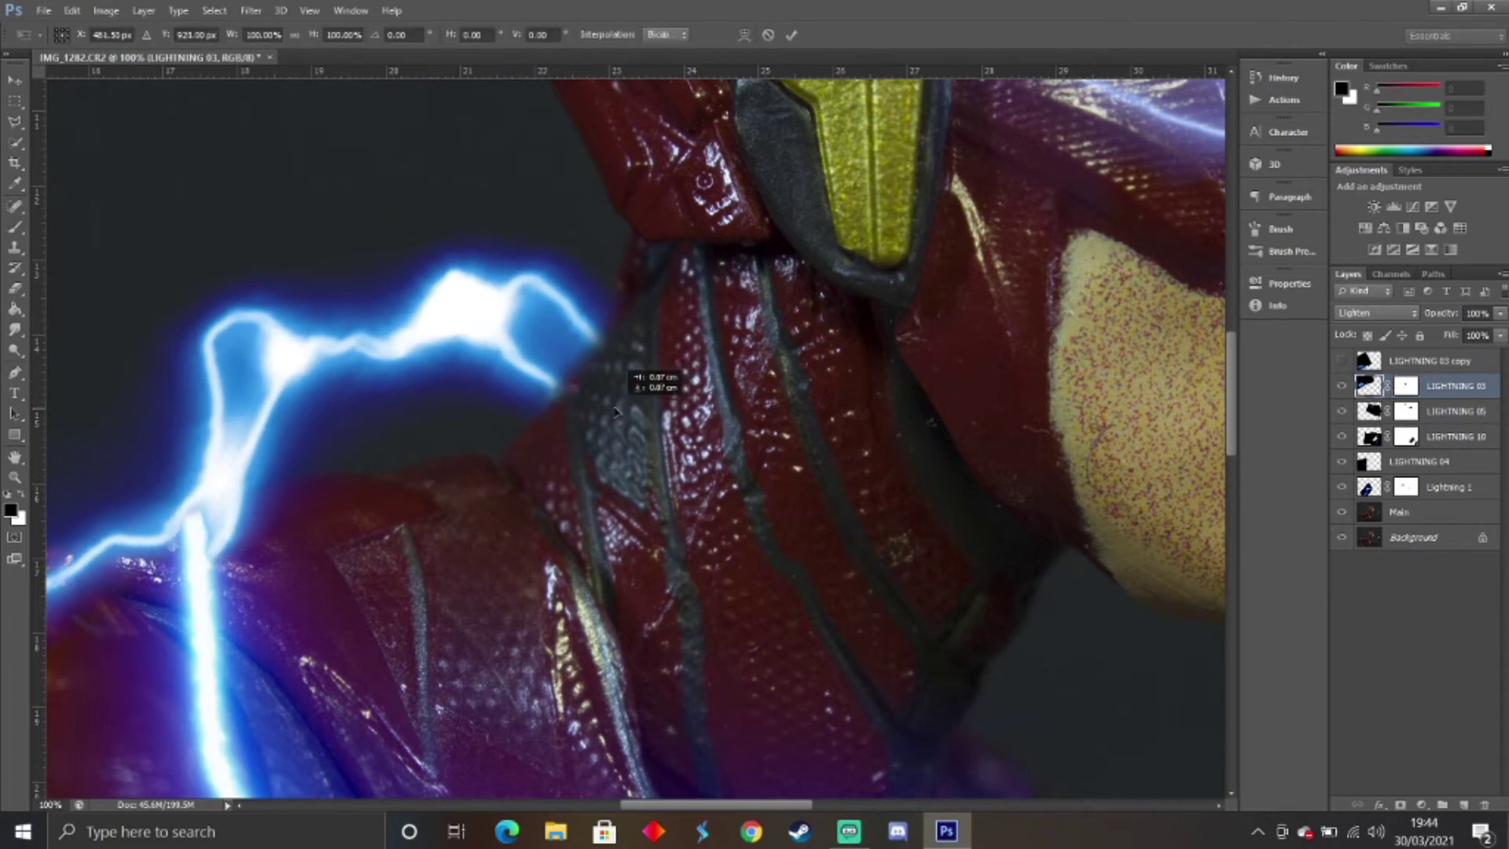
key(Return)
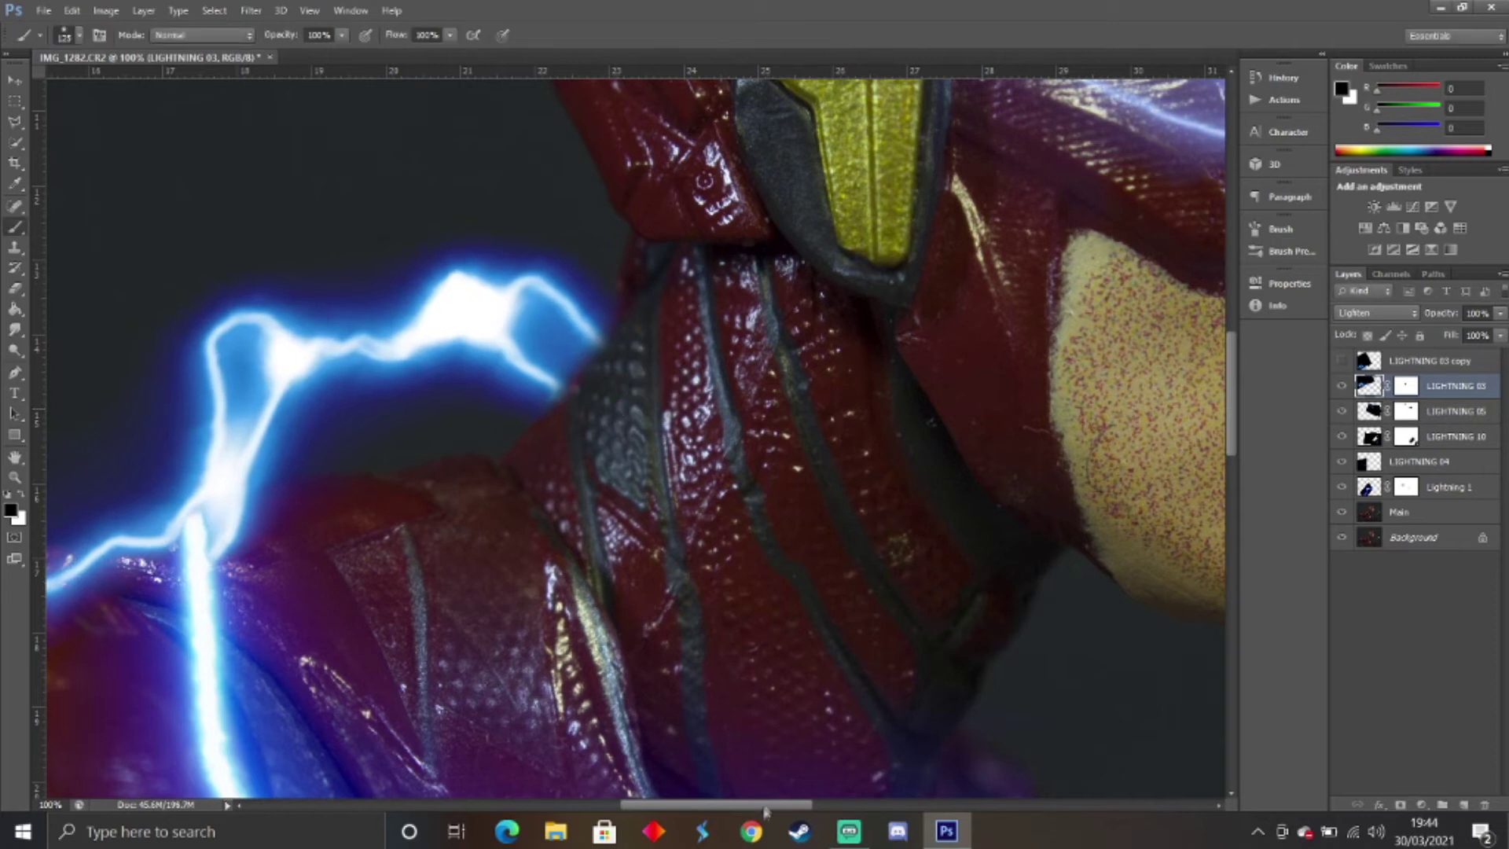
drag(766, 809, 690, 805)
Mask out the lightning glow over the shoulder and the bright bolt across the arm.
click(1405, 385)
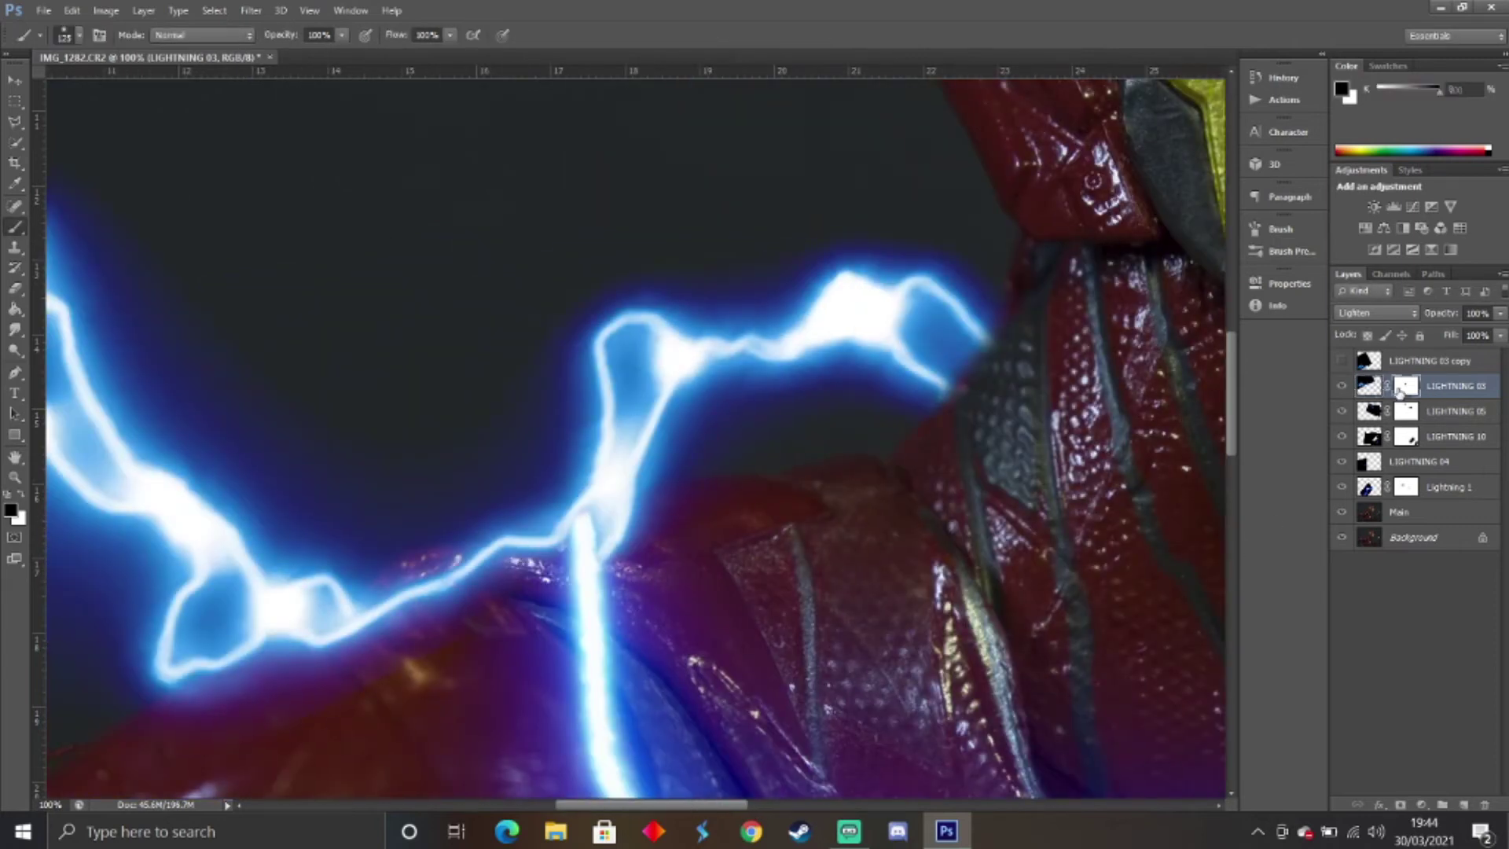
drag(633, 542, 629, 609)
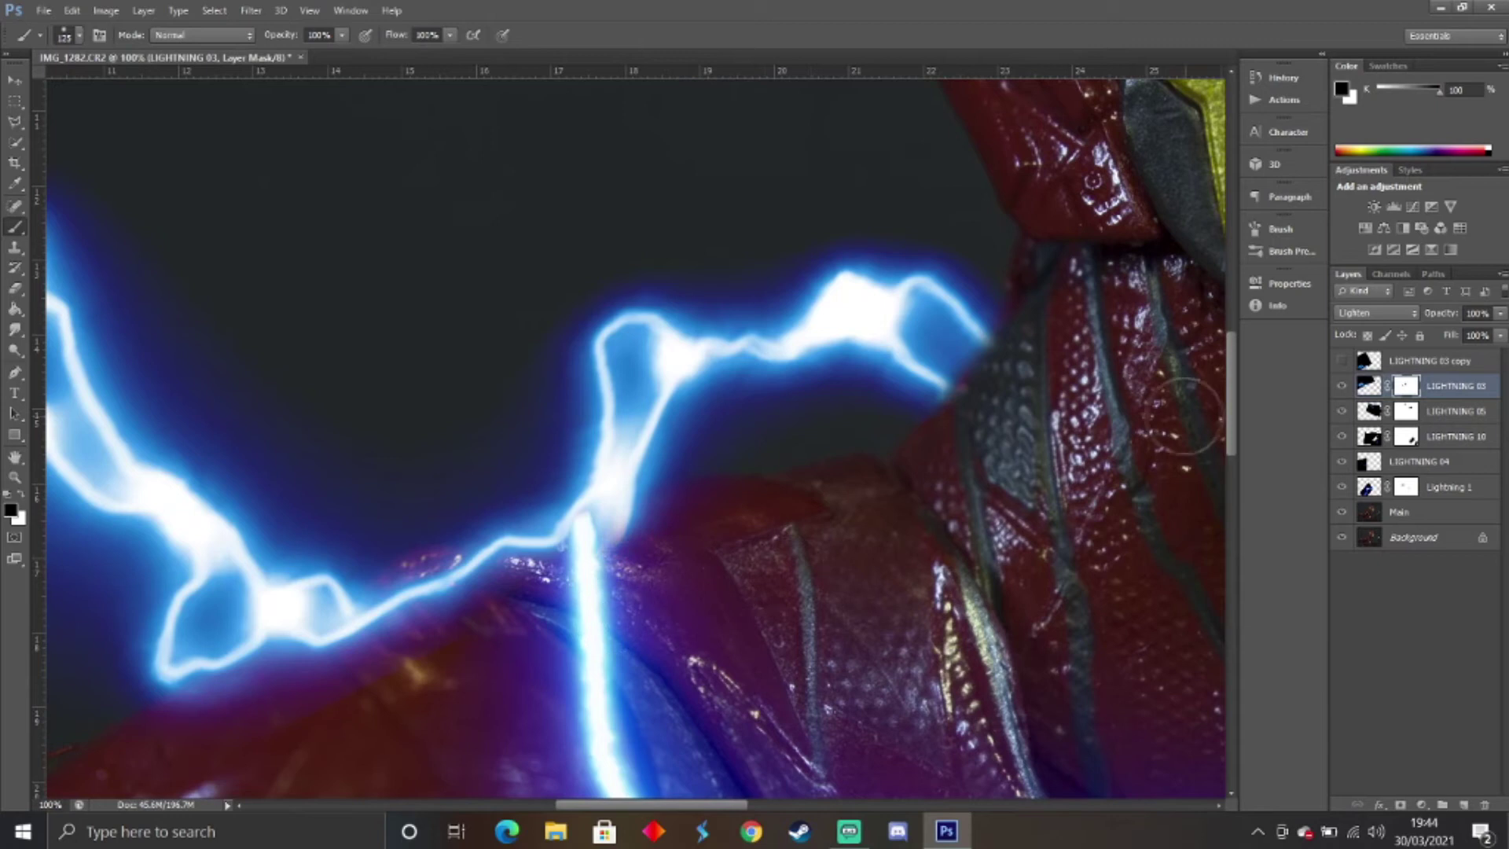
drag(1232, 424, 1234, 489)
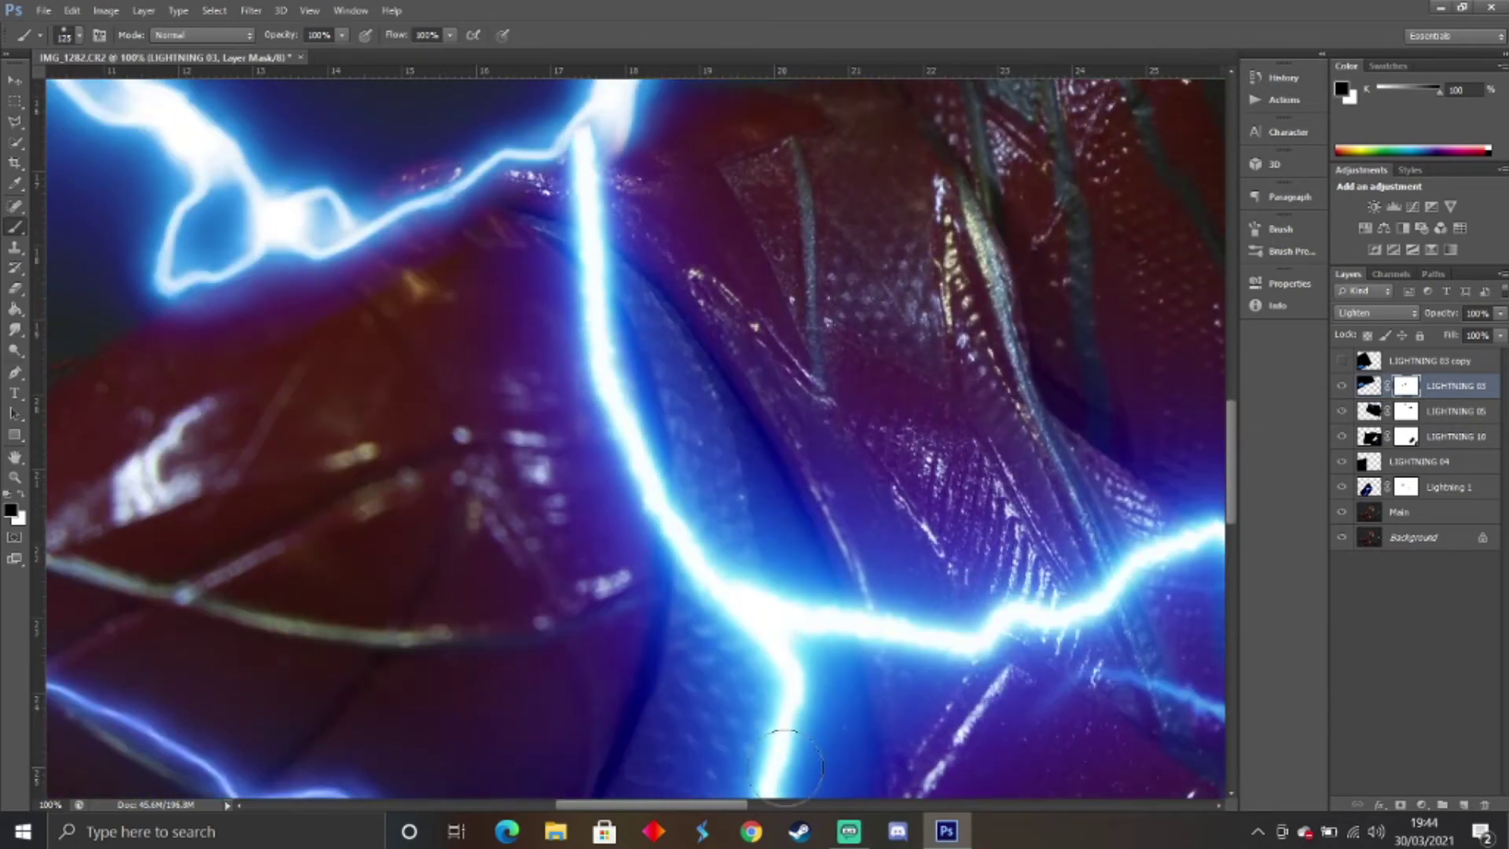
drag(699, 813, 597, 807)
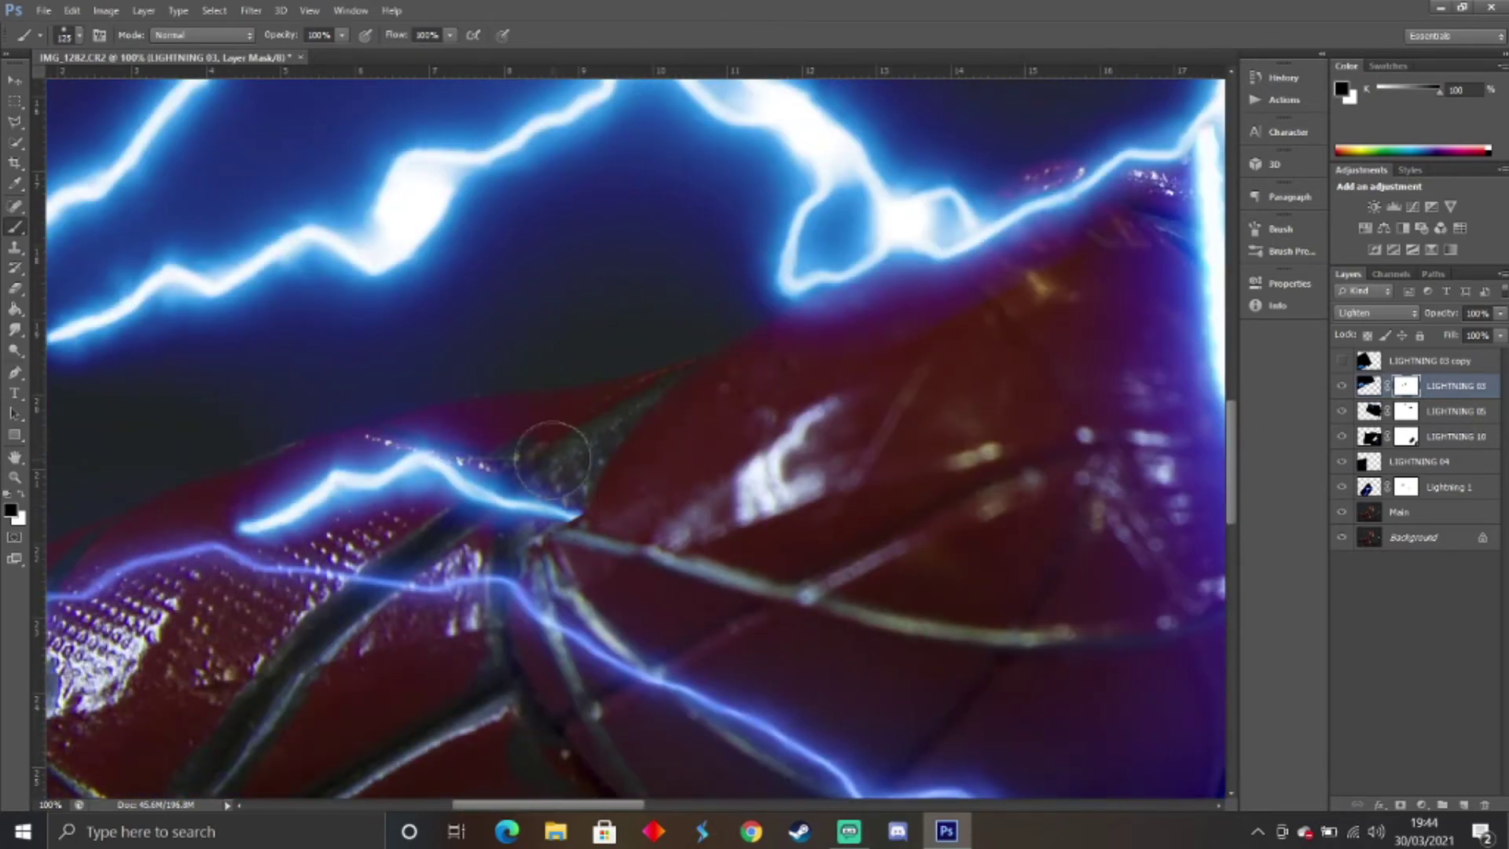
mouse_move(553, 460)
mouse_down()
mouse_move(345, 471)
mouse_move(255, 510)
mouse_move(392, 489)
mouse_up()
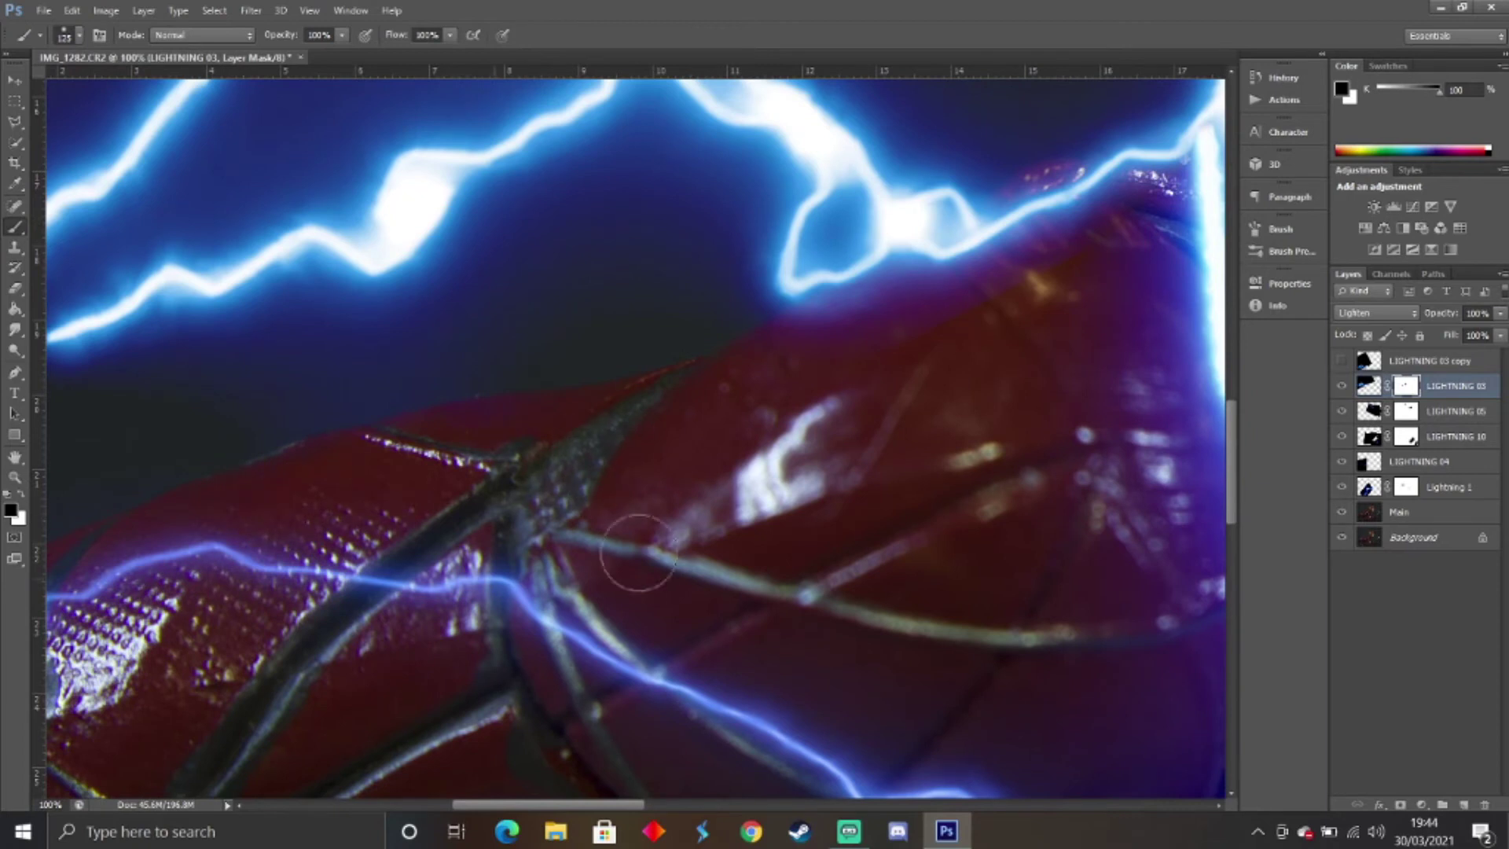
key(z)
right_click(414, 698)
Fit the image on screen and paint out the lower lightning branch on the mask.
click(435, 713)
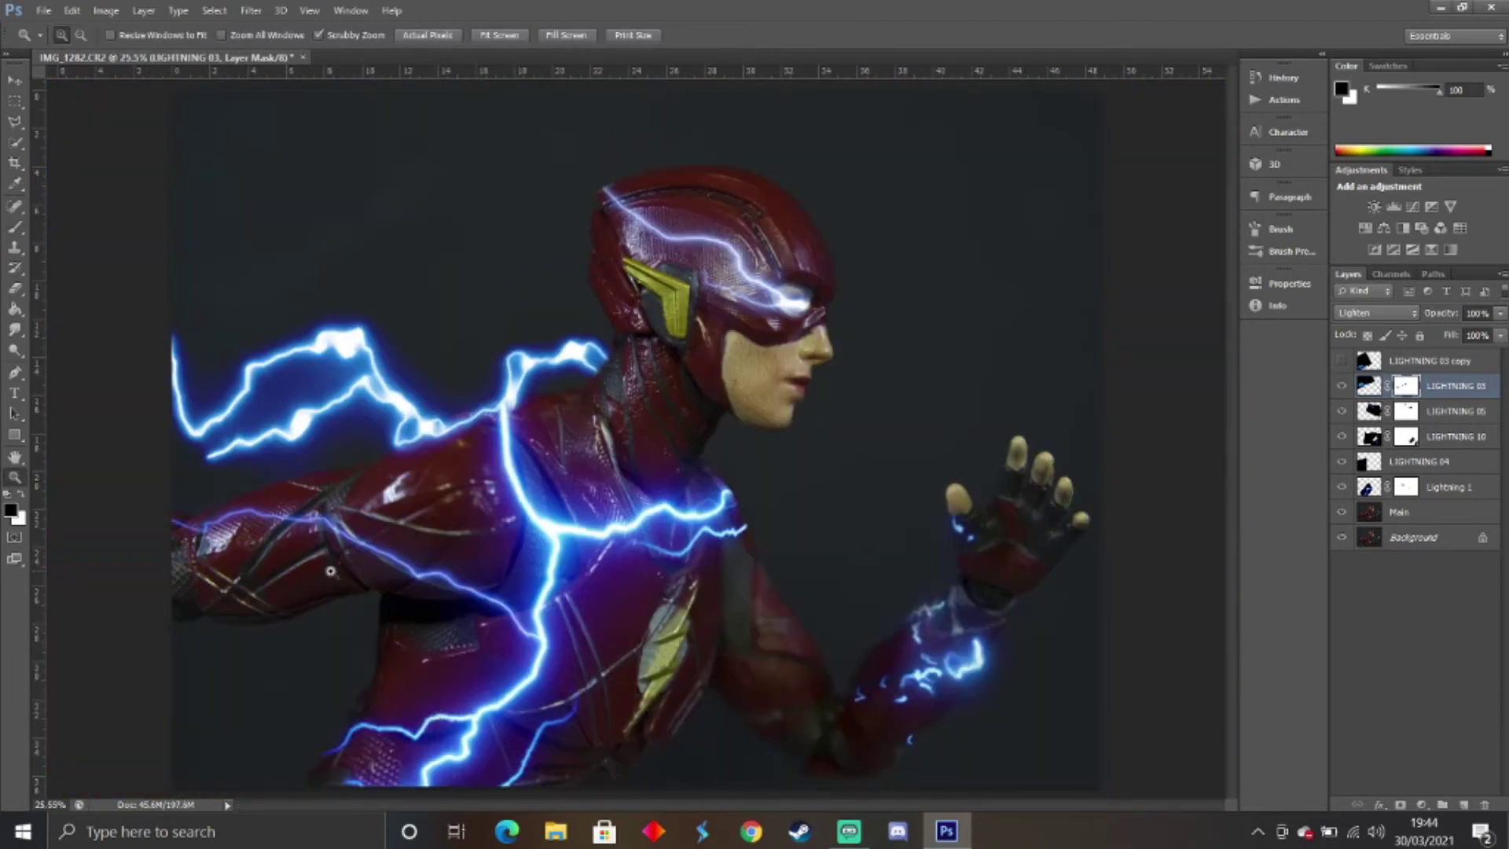
key(b)
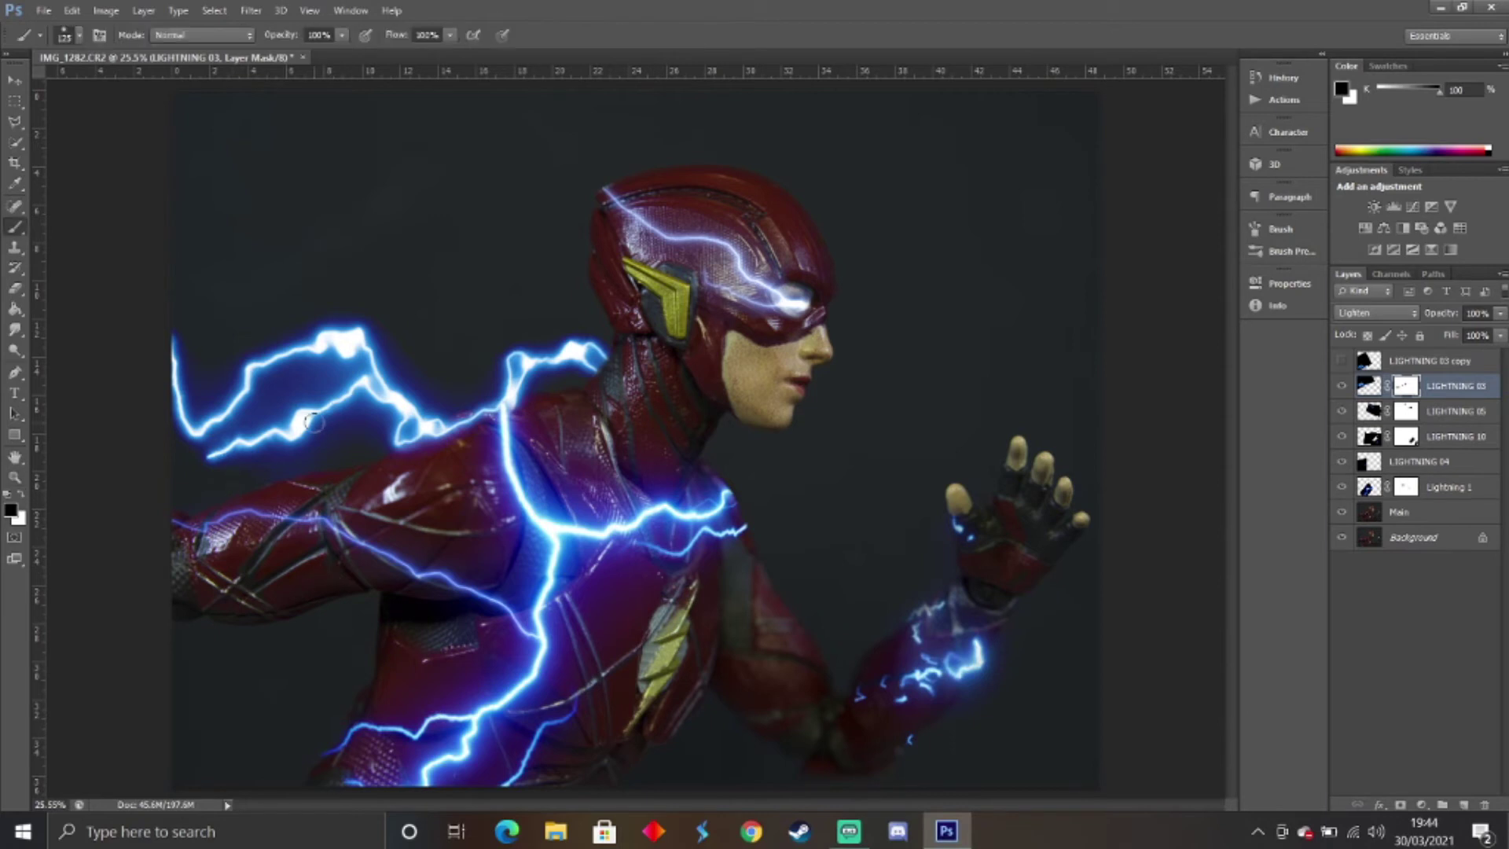
mouse_move(213, 452)
mouse_down()
mouse_move(271, 432)
mouse_move(337, 441)
mouse_move(361, 396)
mouse_up()
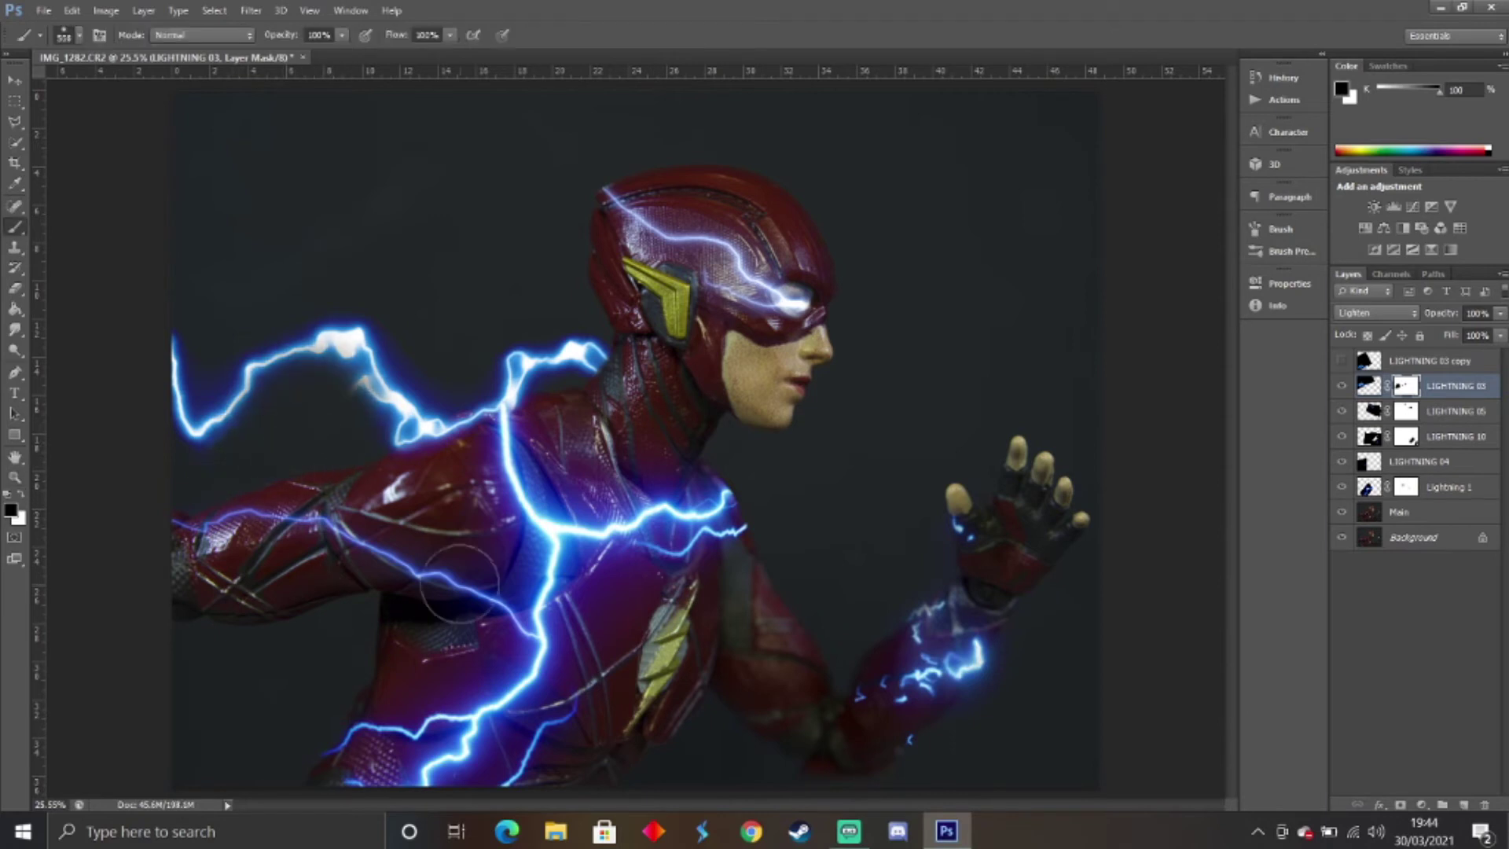
Show LIGHTNING 03 copy, stretch it to about 118% width and move it left.
click(1342, 361)
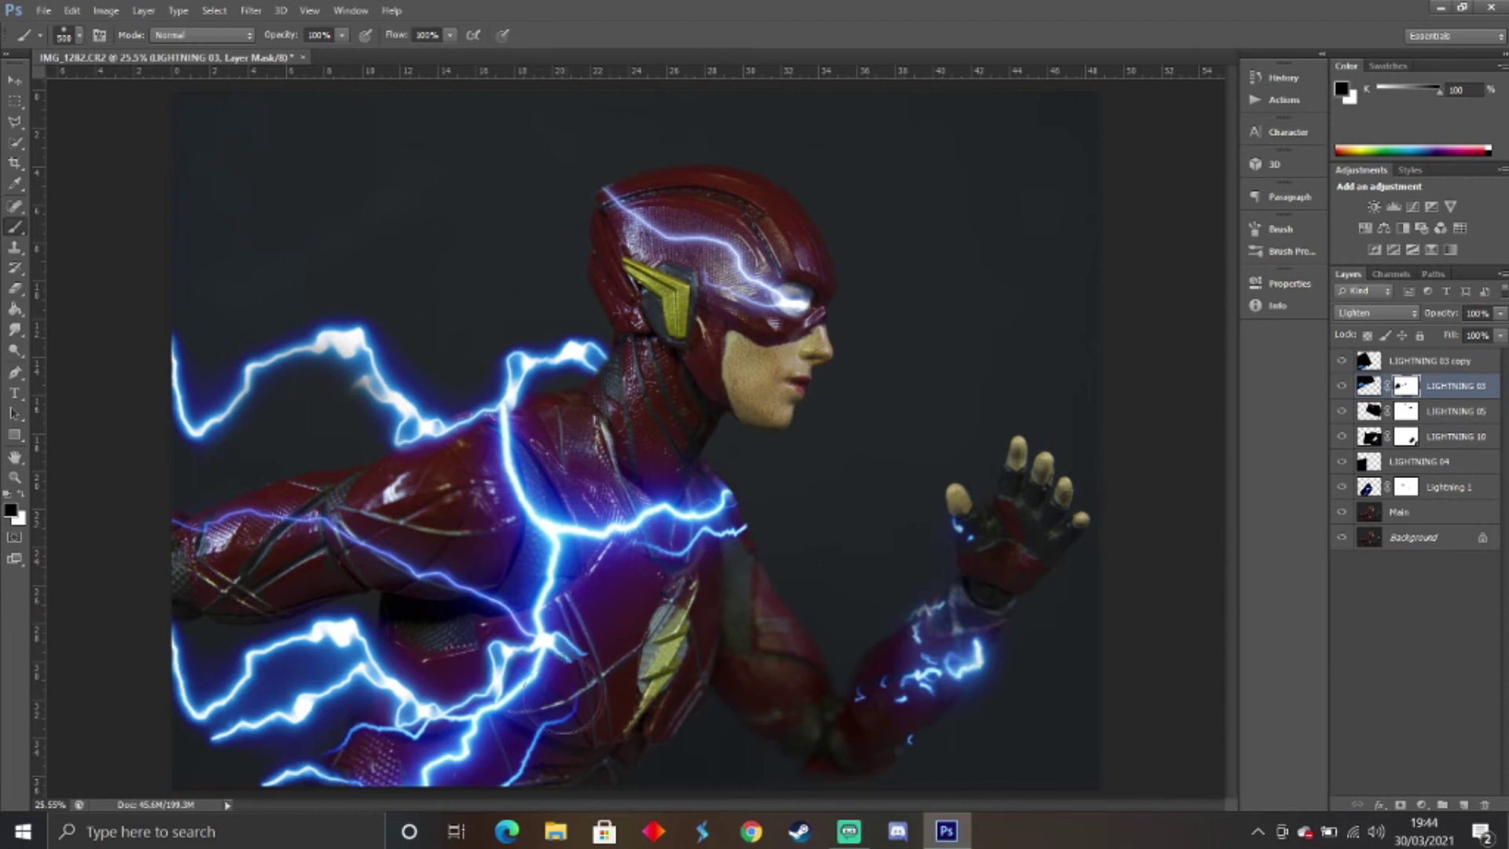
key(ctrl+t)
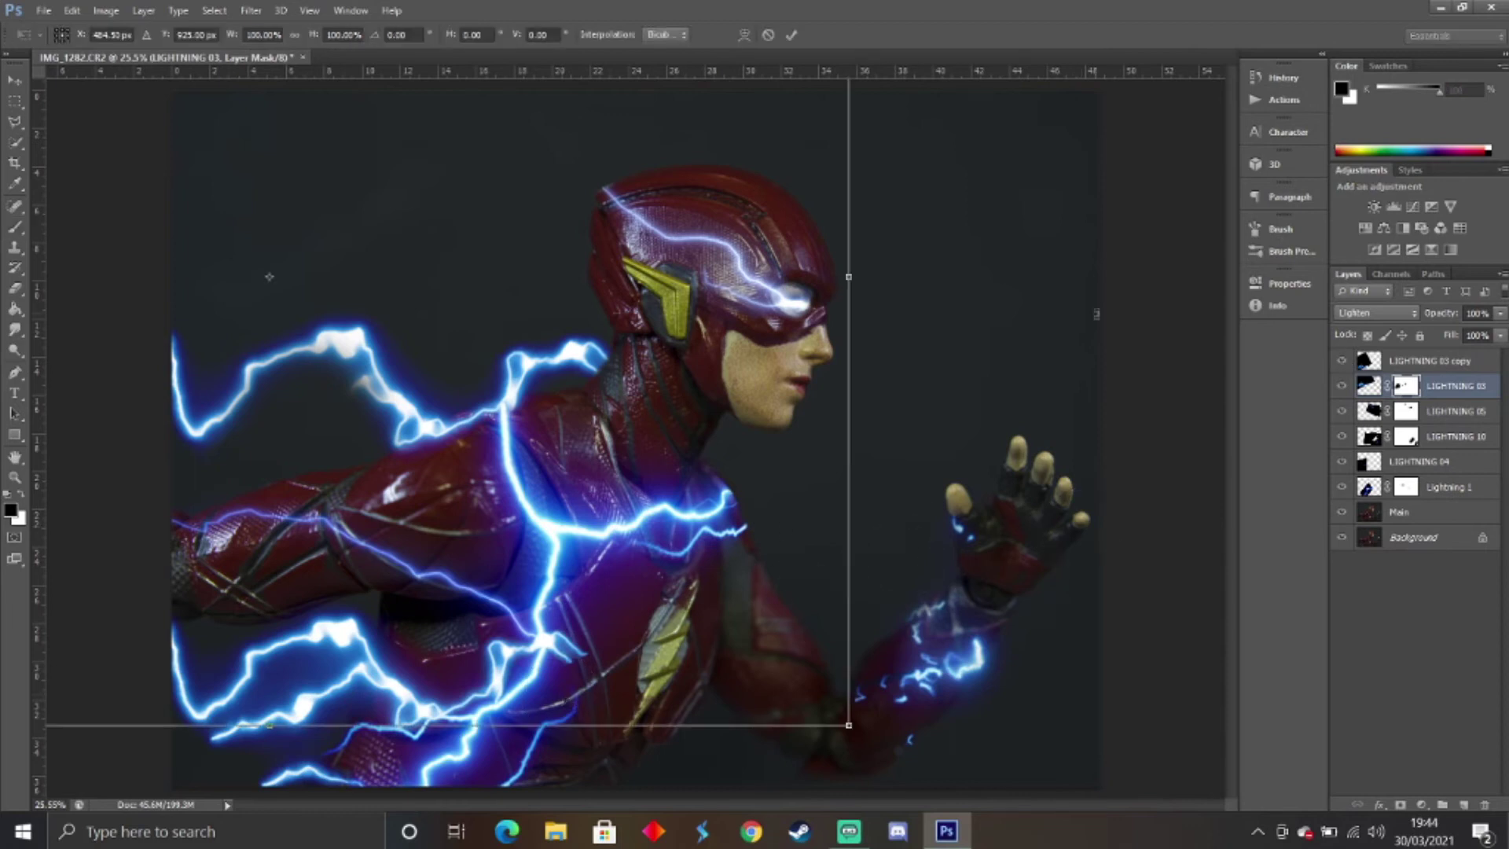
key(Escape)
click(1415, 363)
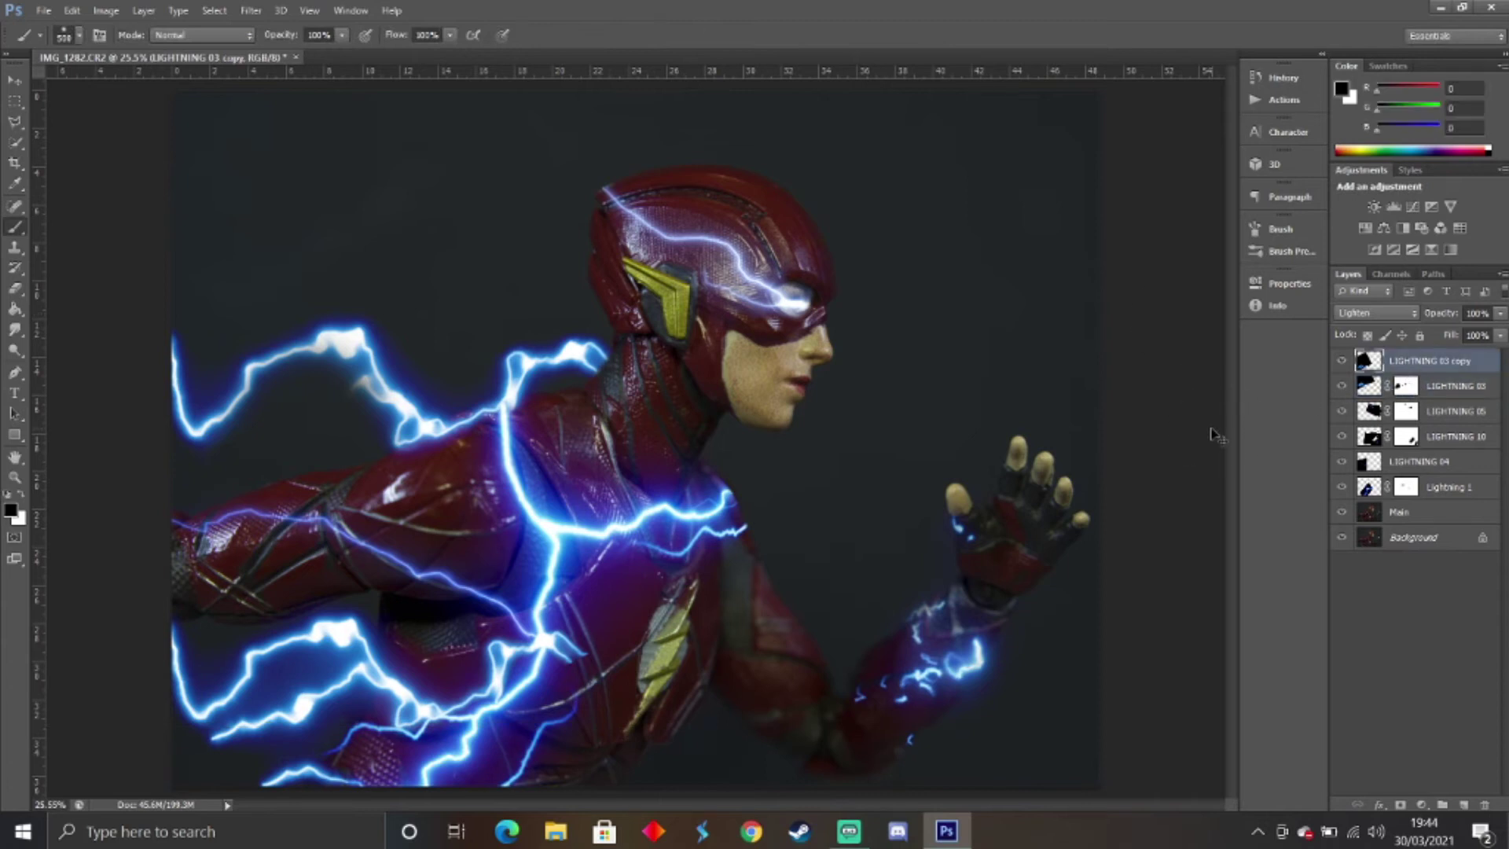
key(ctrl+t)
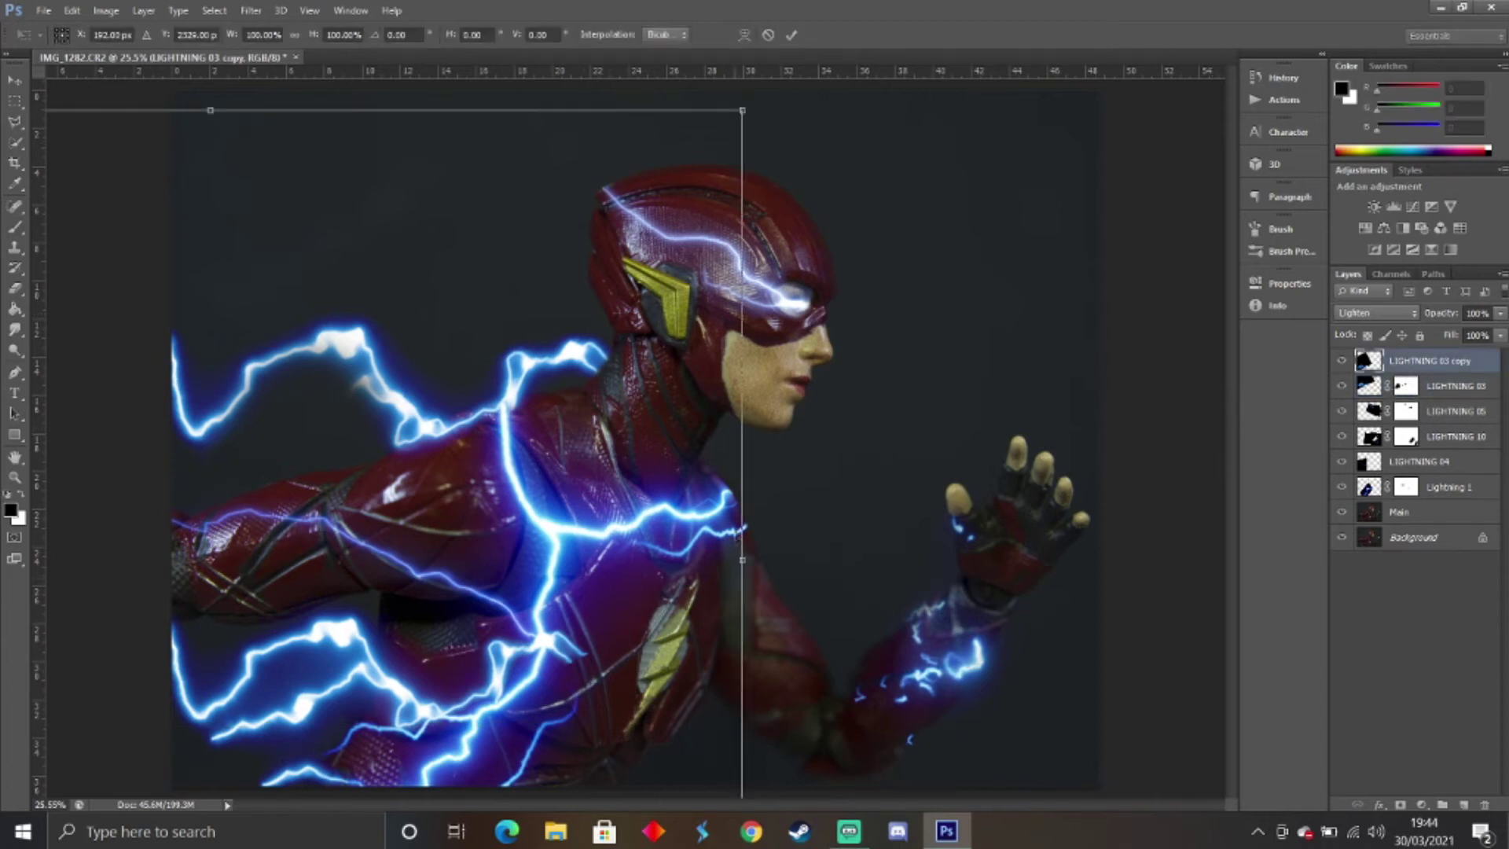
drag(742, 559, 896, 560)
drag(774, 611, 650, 614)
Commit the stretched LIGHTNING 03 copy and zoom in on the chest lightning.
key(b)
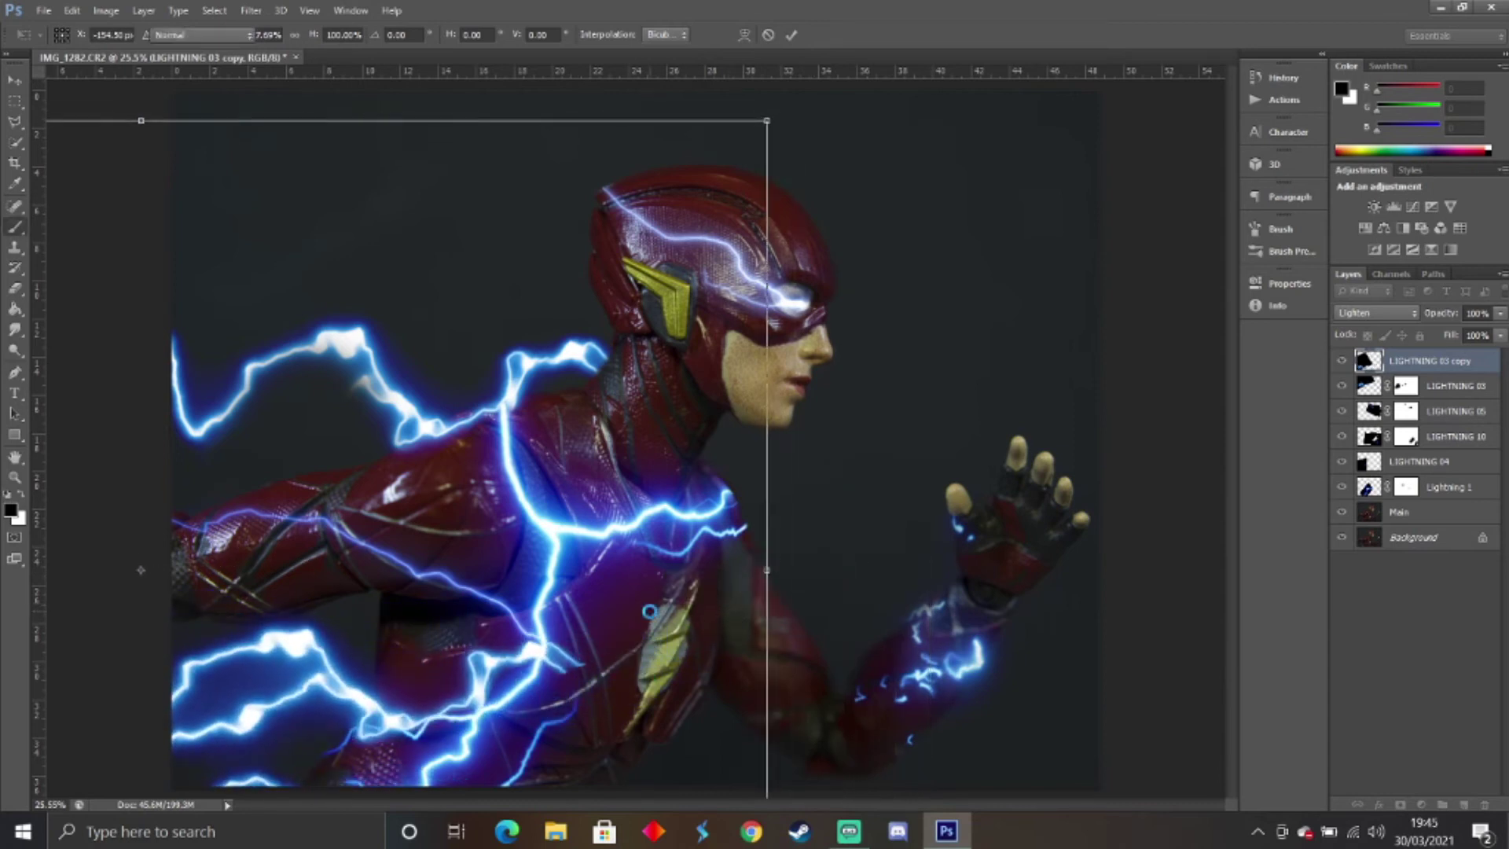
key(z)
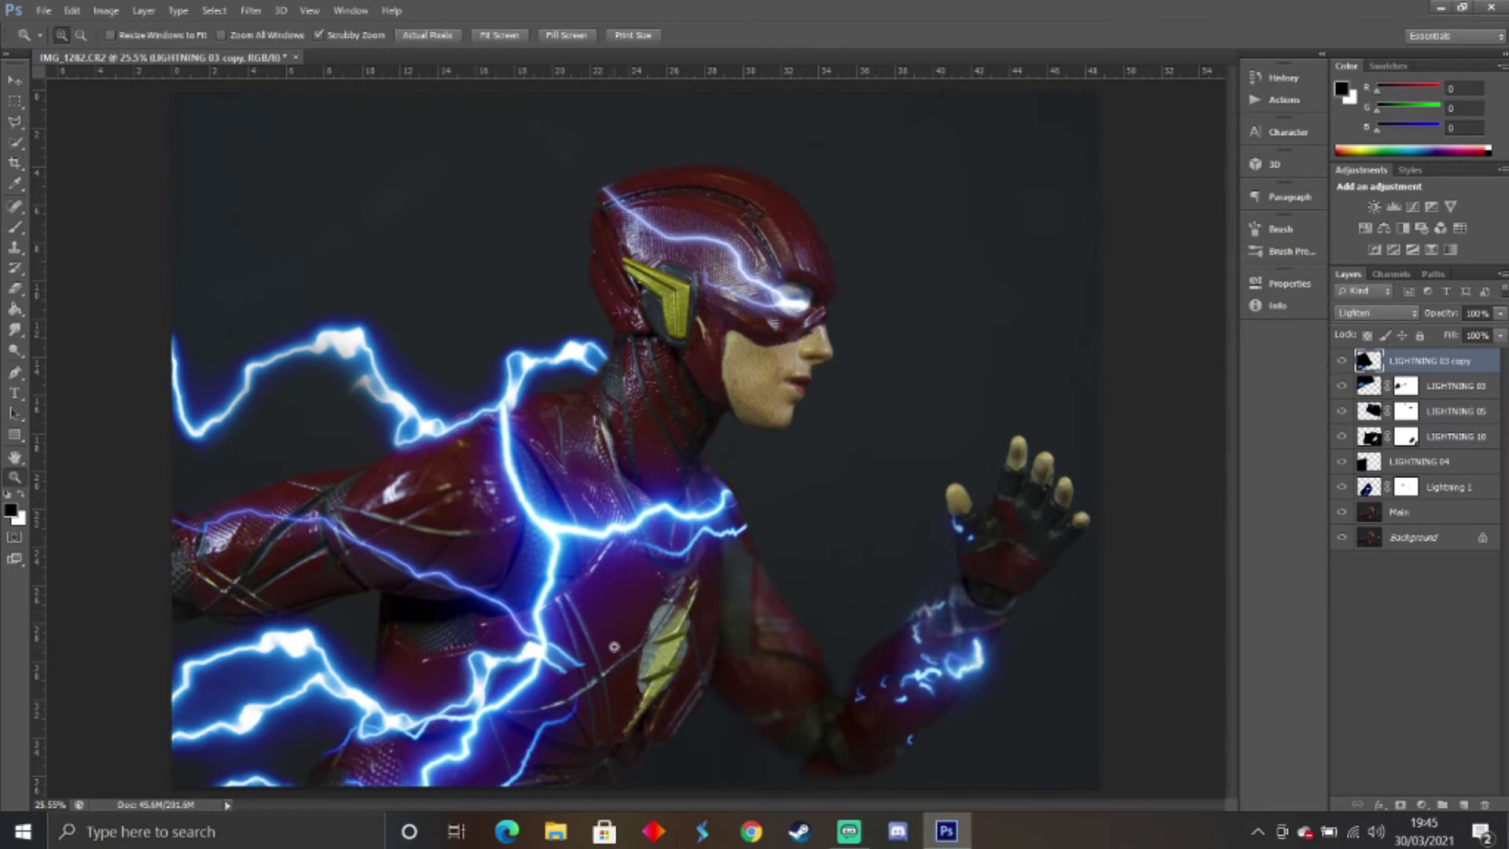
click(483, 690)
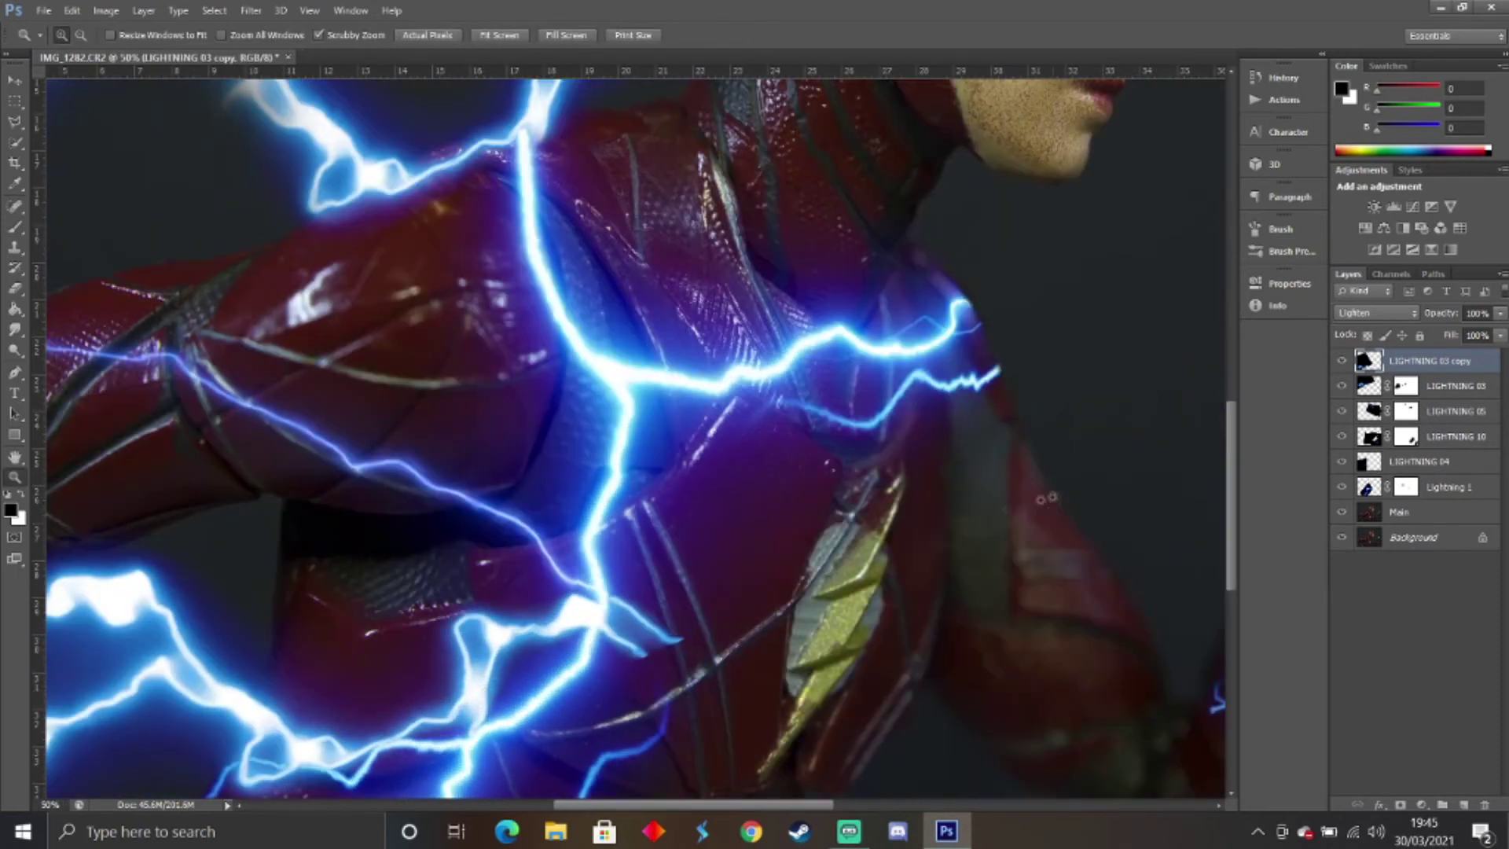
scroll(1222, 459, down, 5)
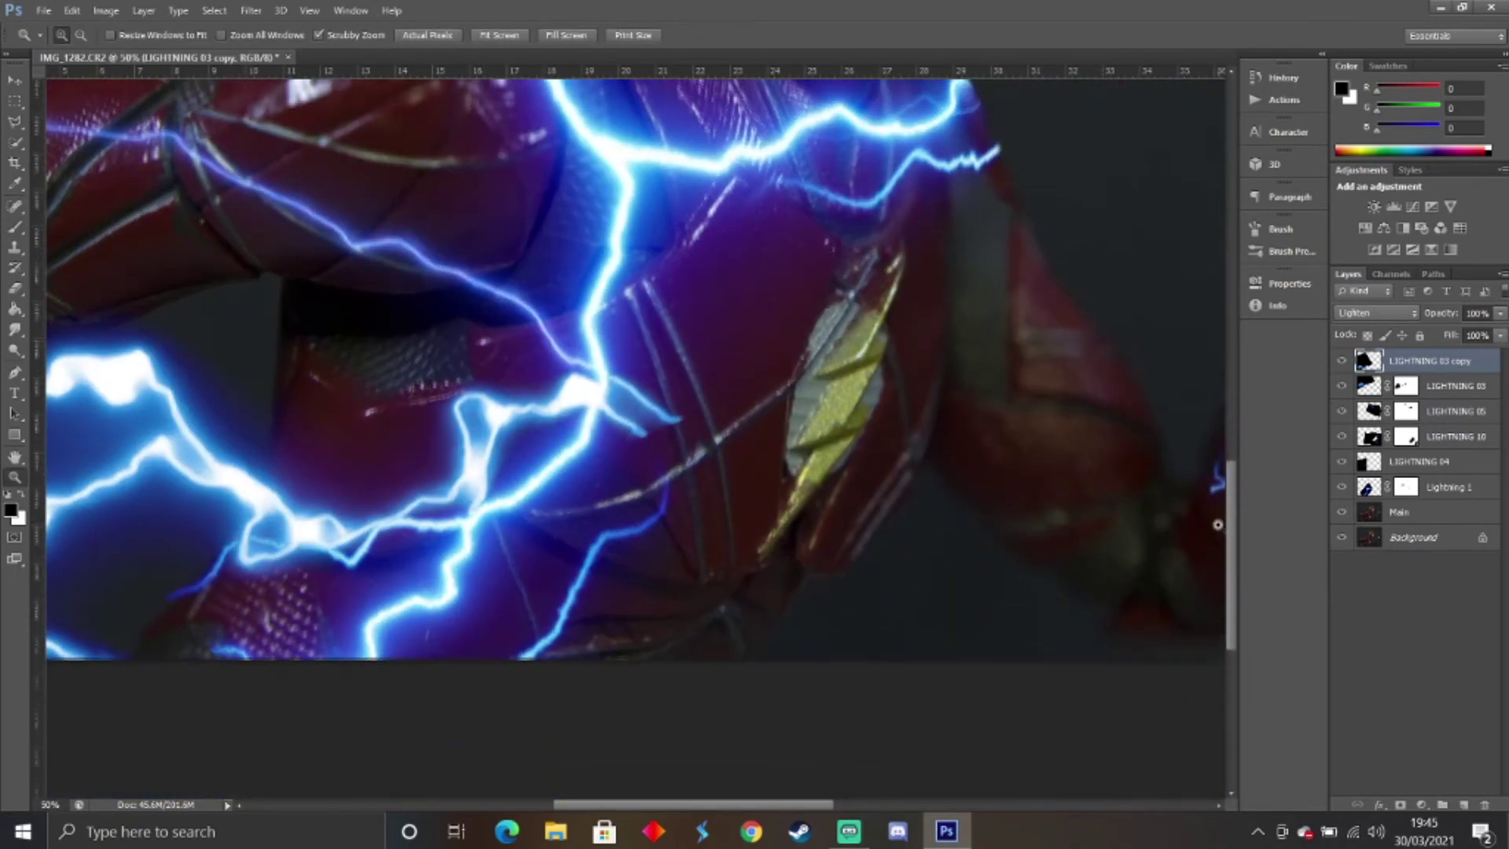
Add a layer mask to LIGHTNING 03 copy, then fit the image on screen.
click(1401, 804)
key(b)
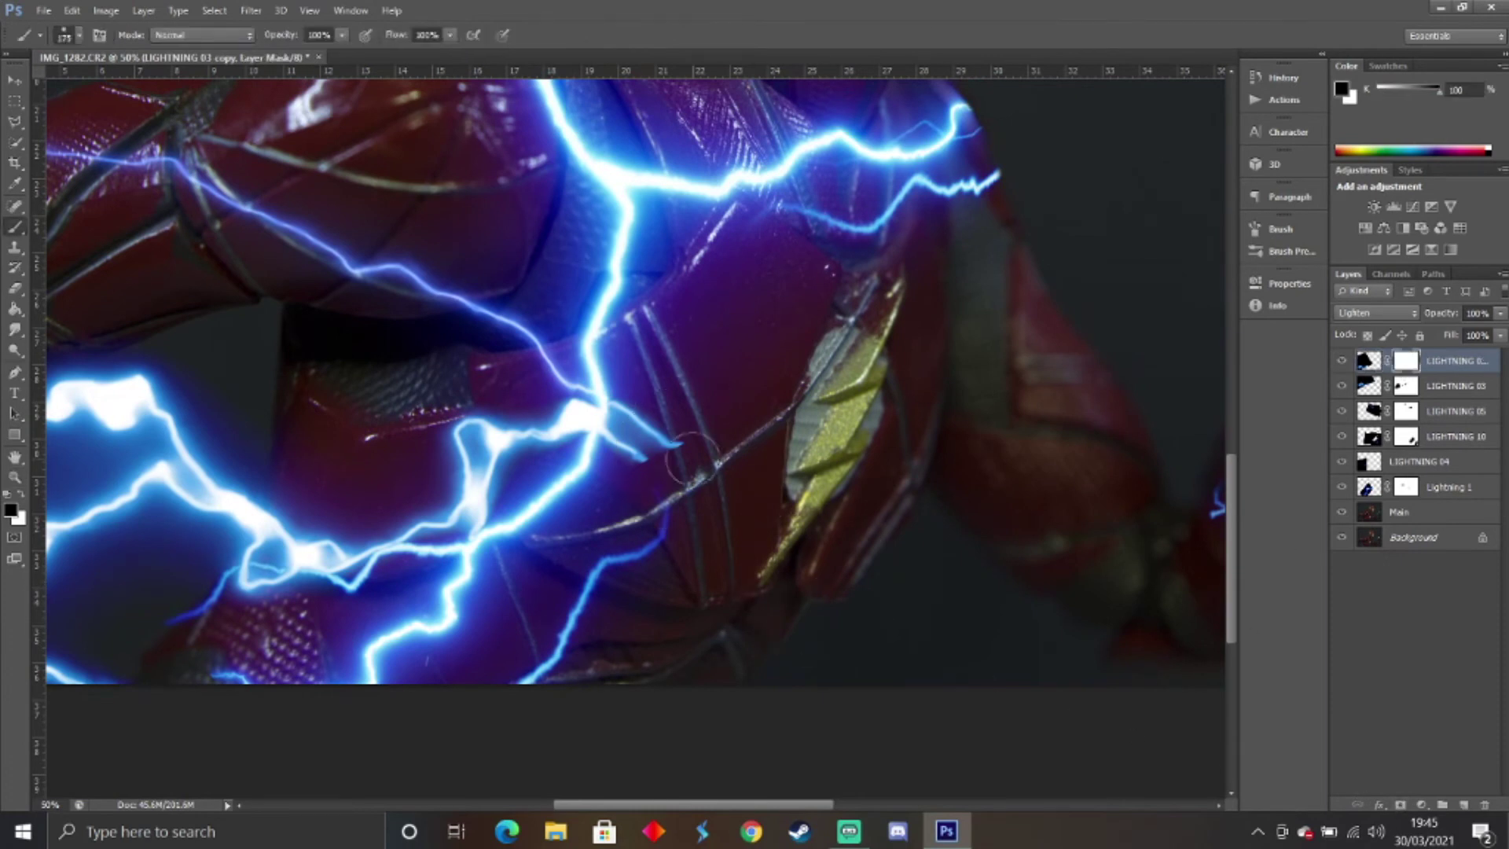
drag(650, 804, 607, 810)
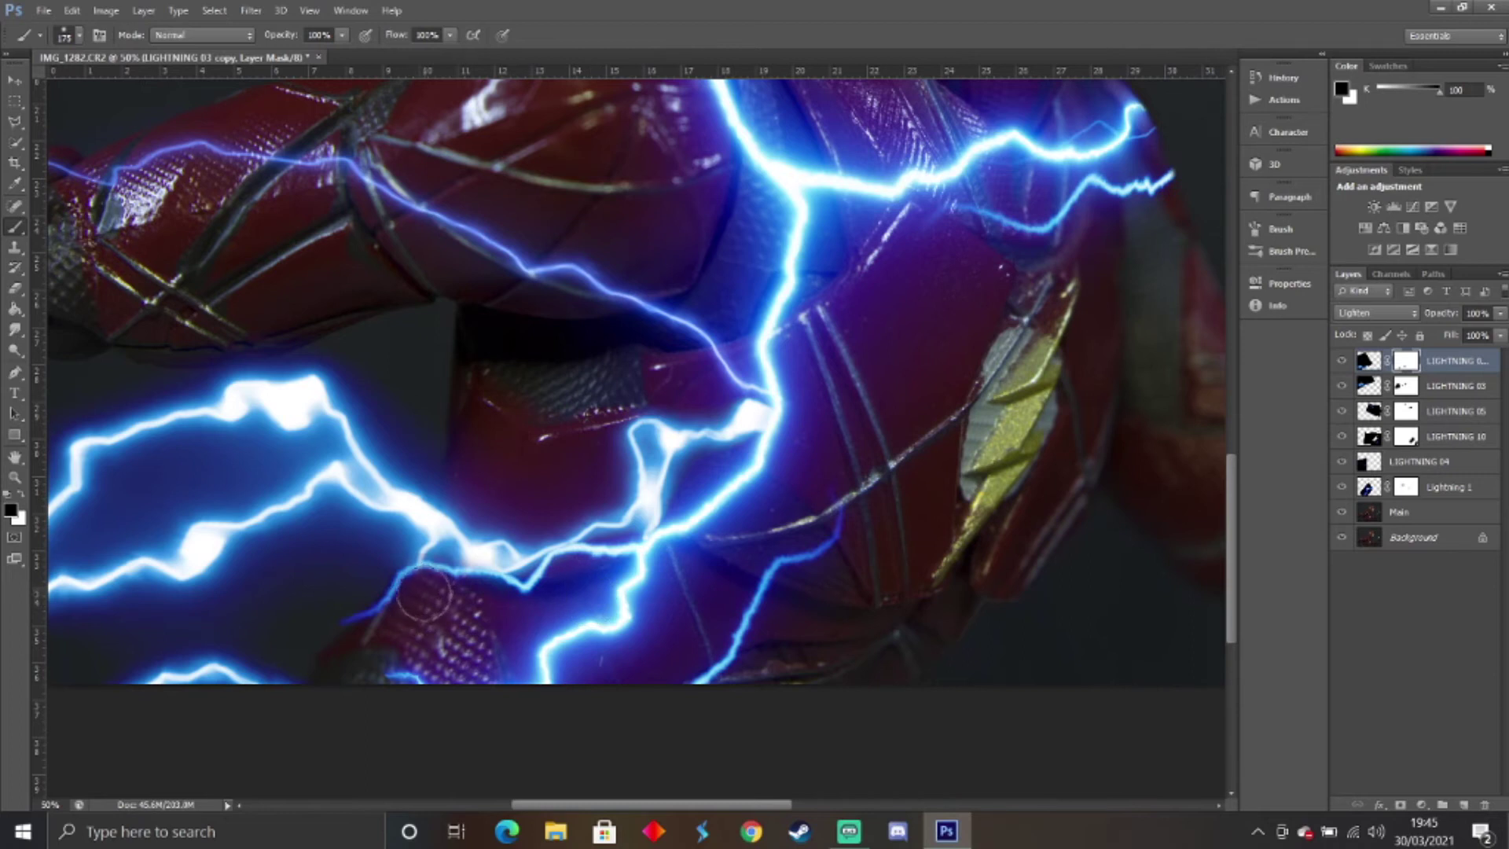
drag(529, 796, 462, 795)
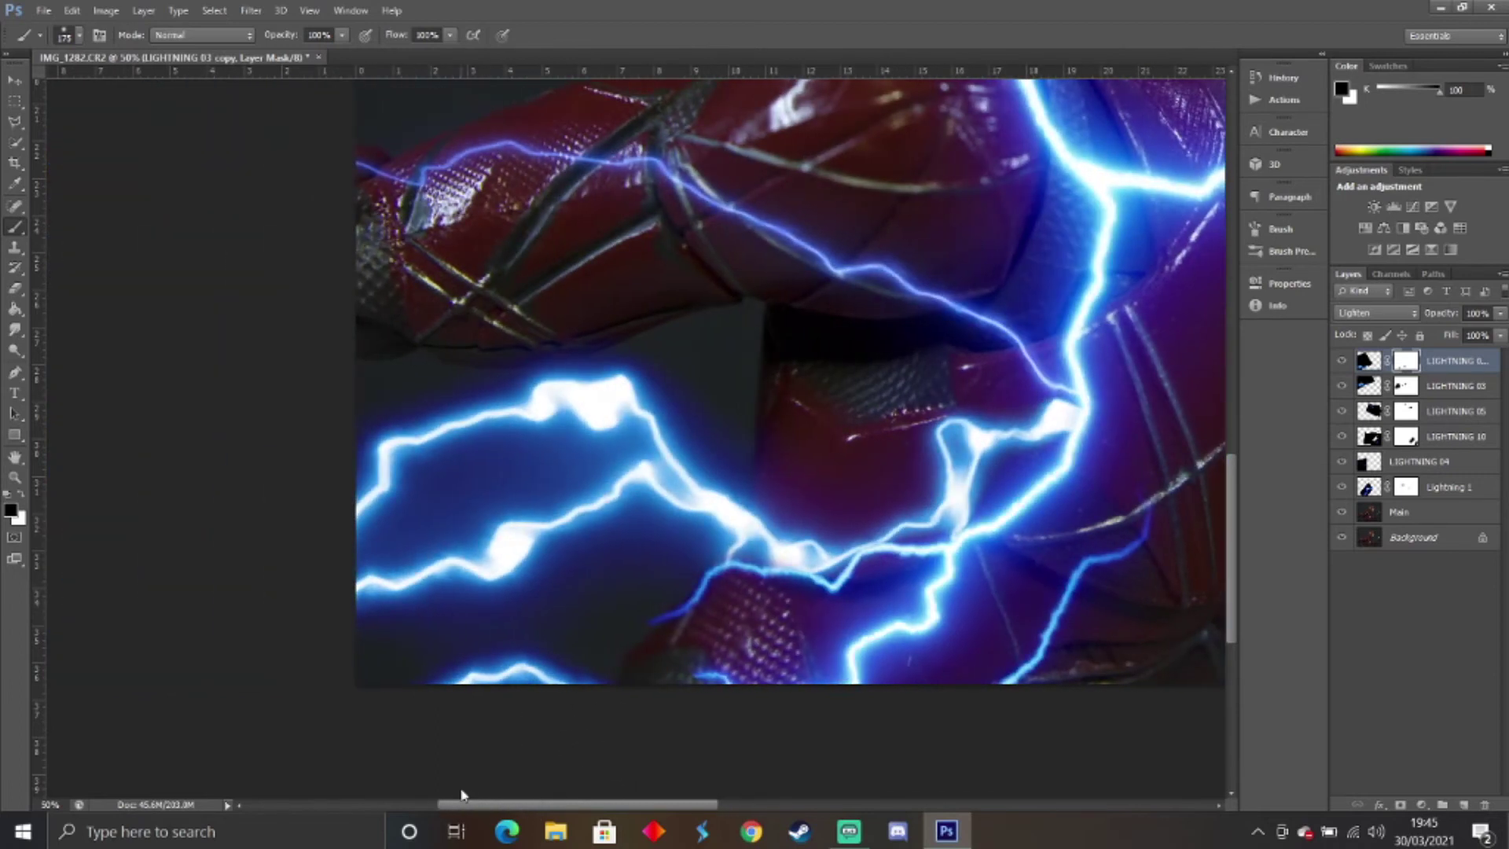
key(z)
right_click(475, 617)
click(519, 627)
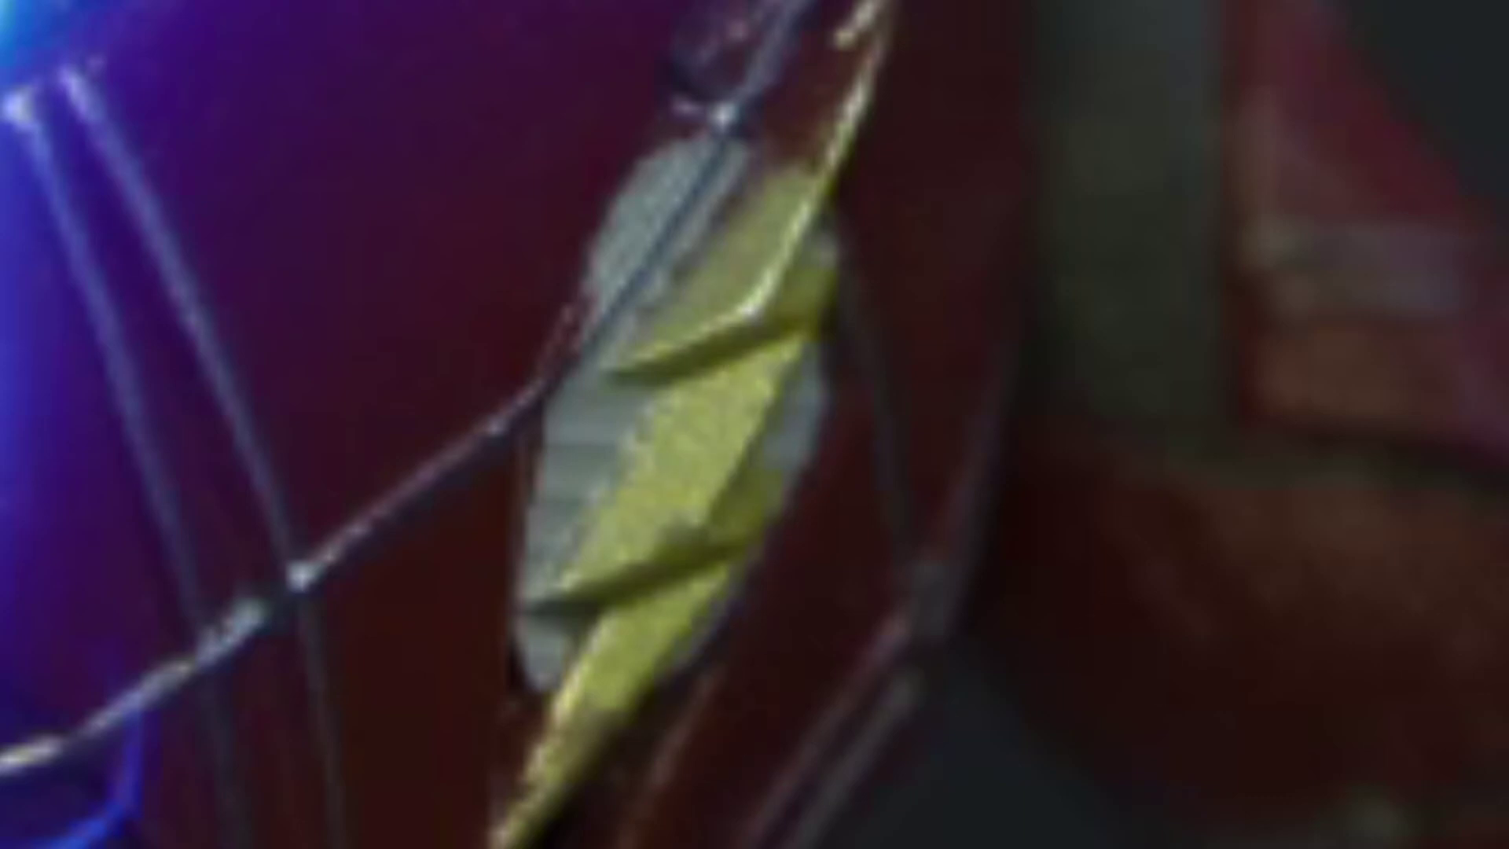
Place the LIGHTNING 10 image into the document as a new layer.
click(1400, 747)
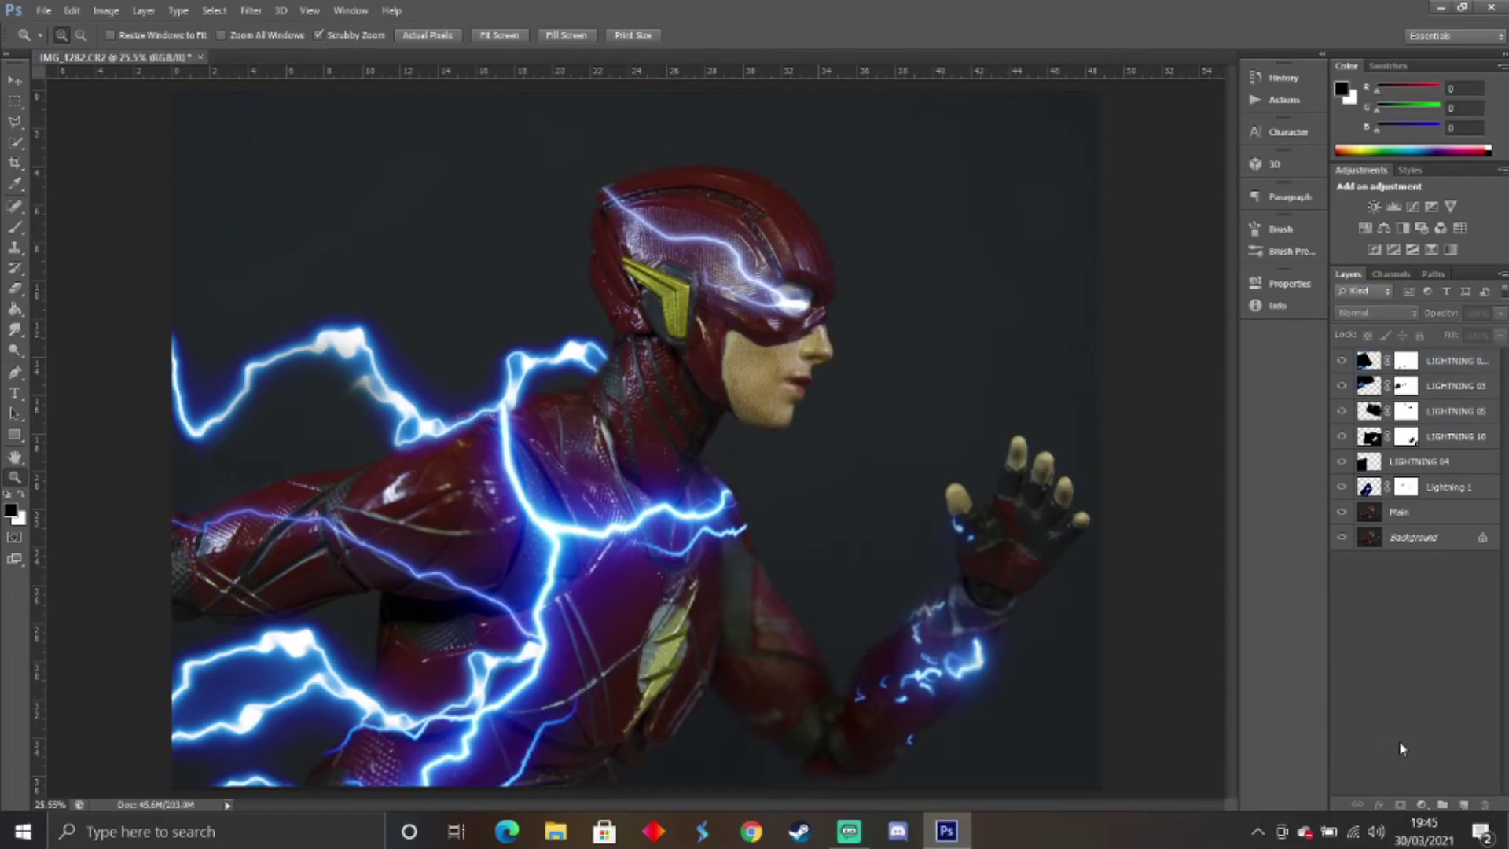
click(43, 11)
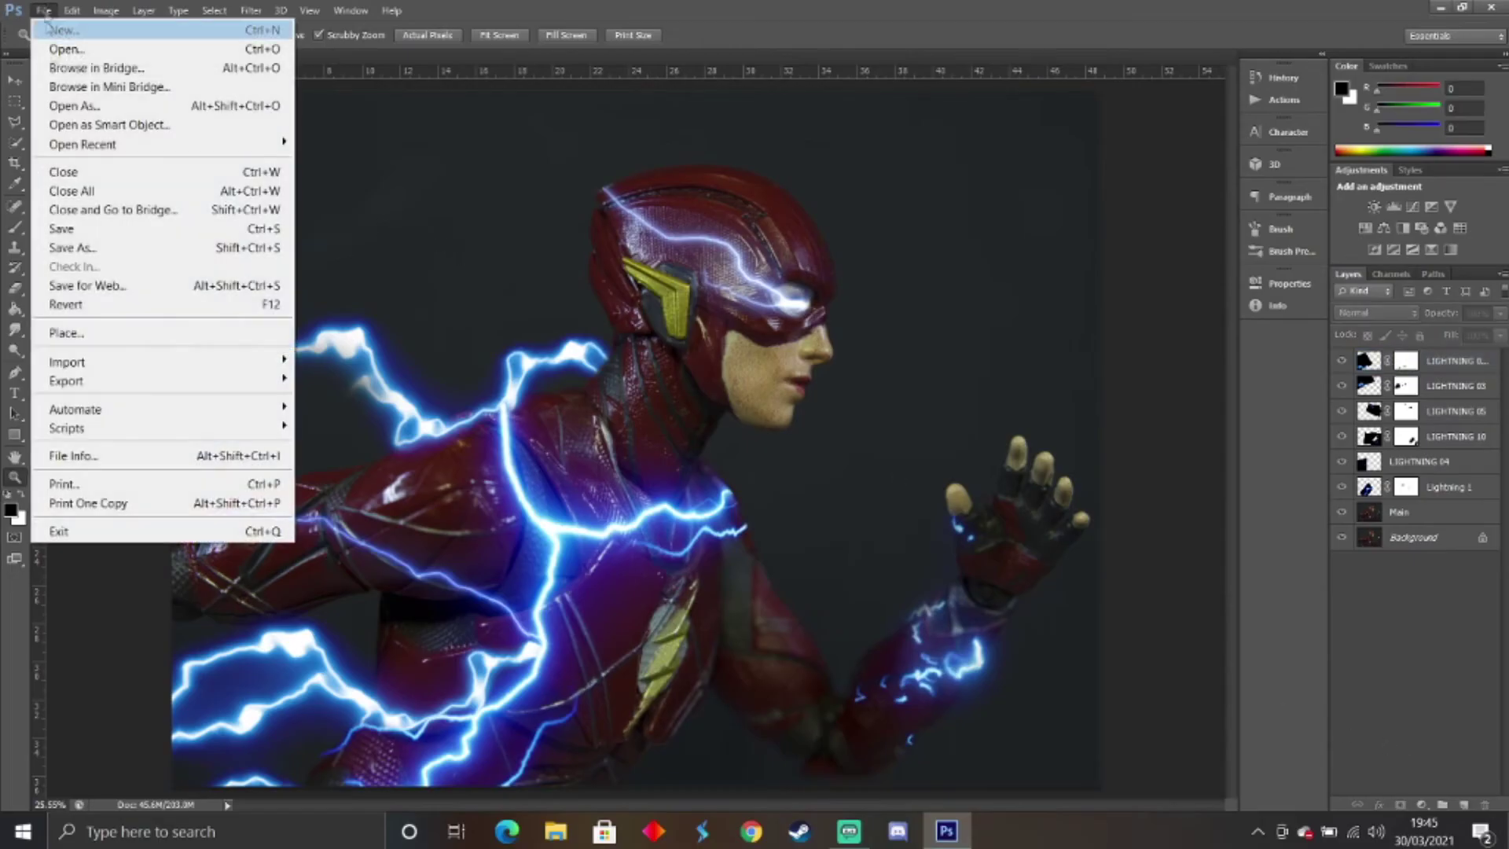
click(74, 330)
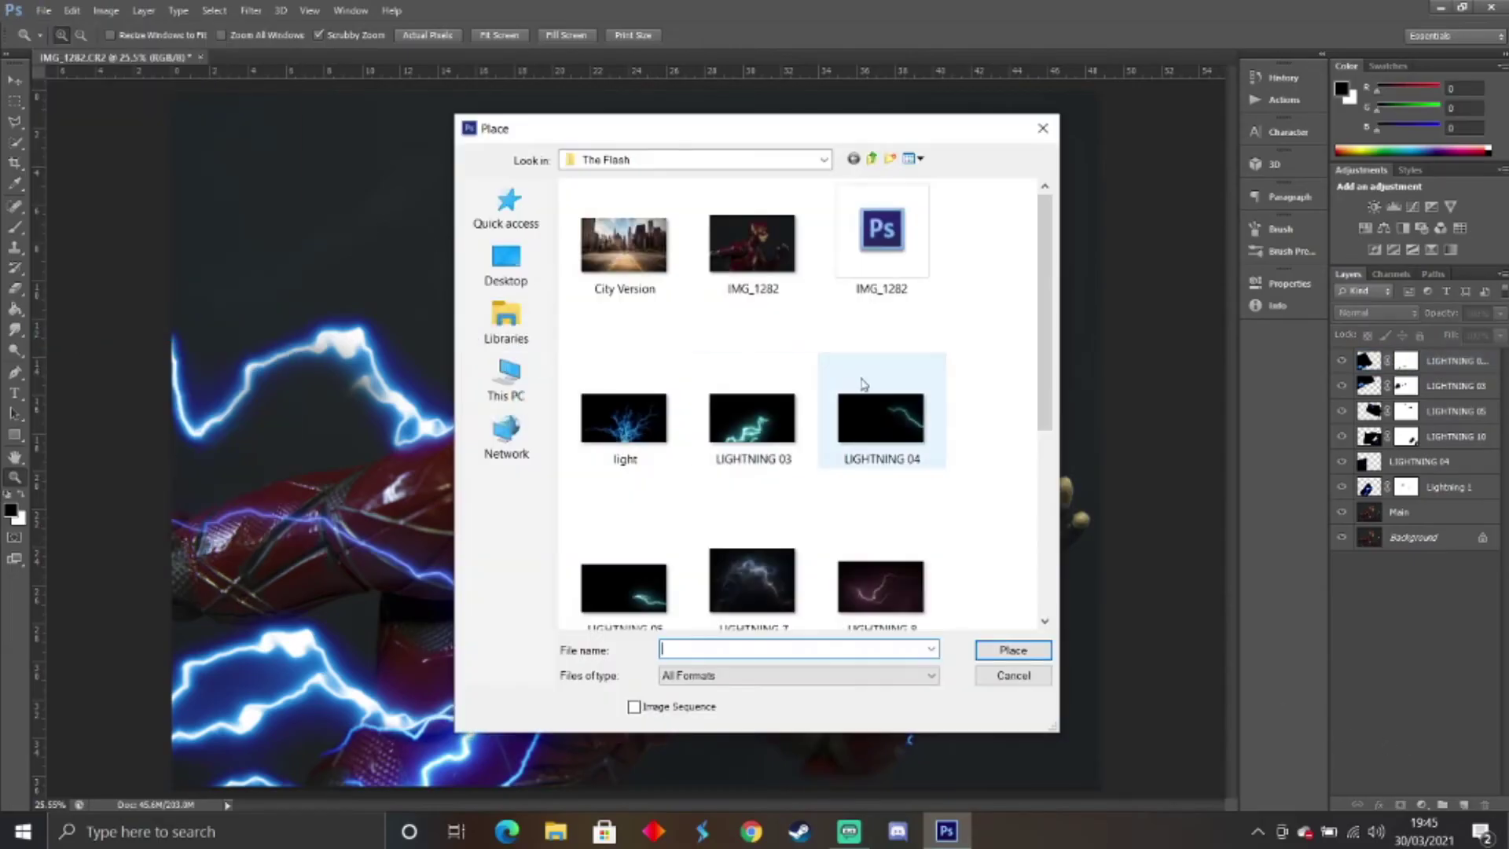
scroll(1053, 412, down, 2)
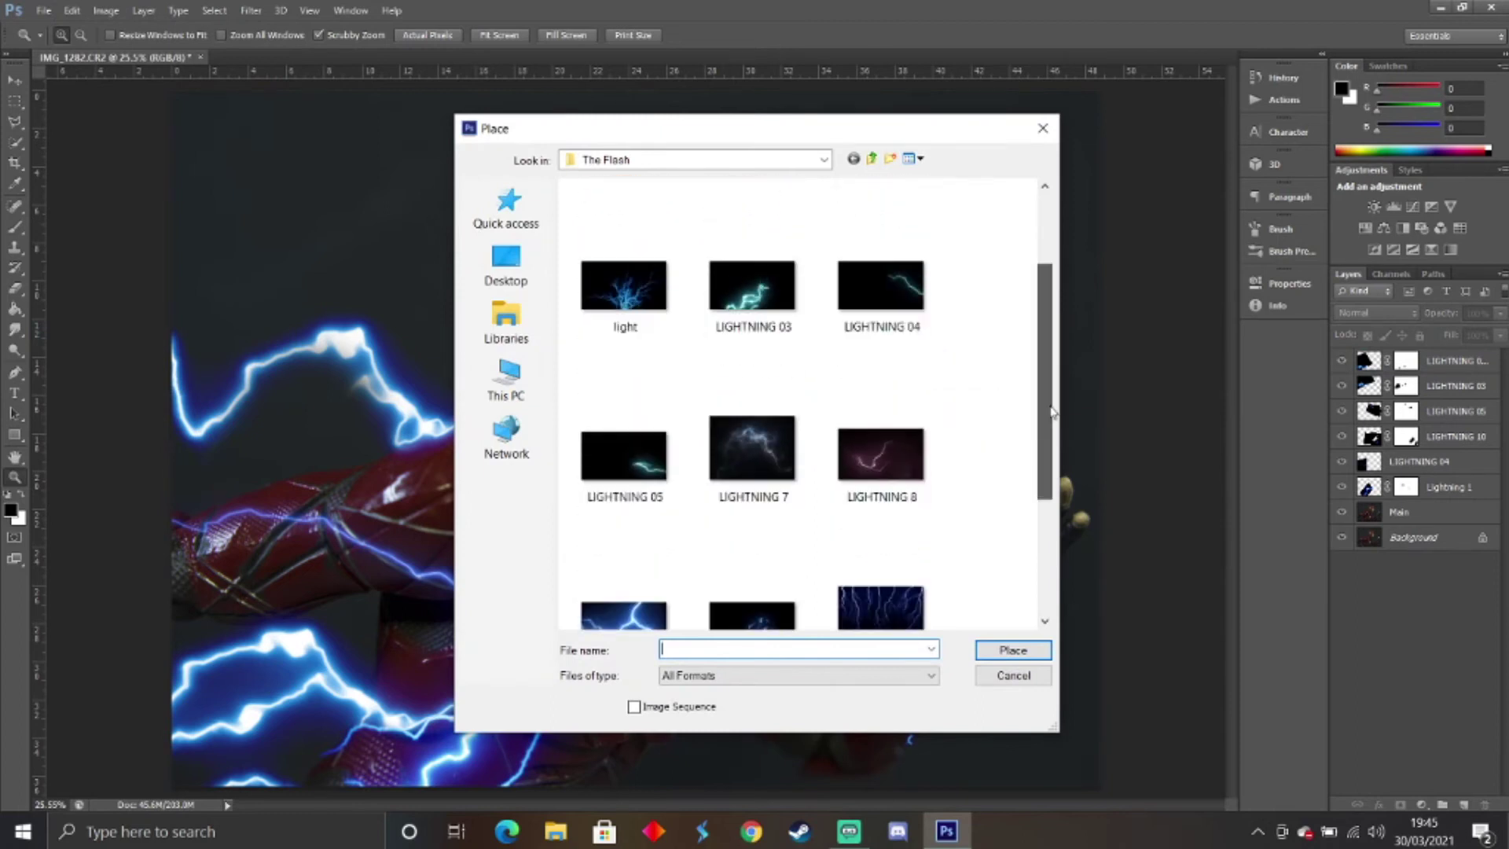
scroll(1053, 411, down, 2)
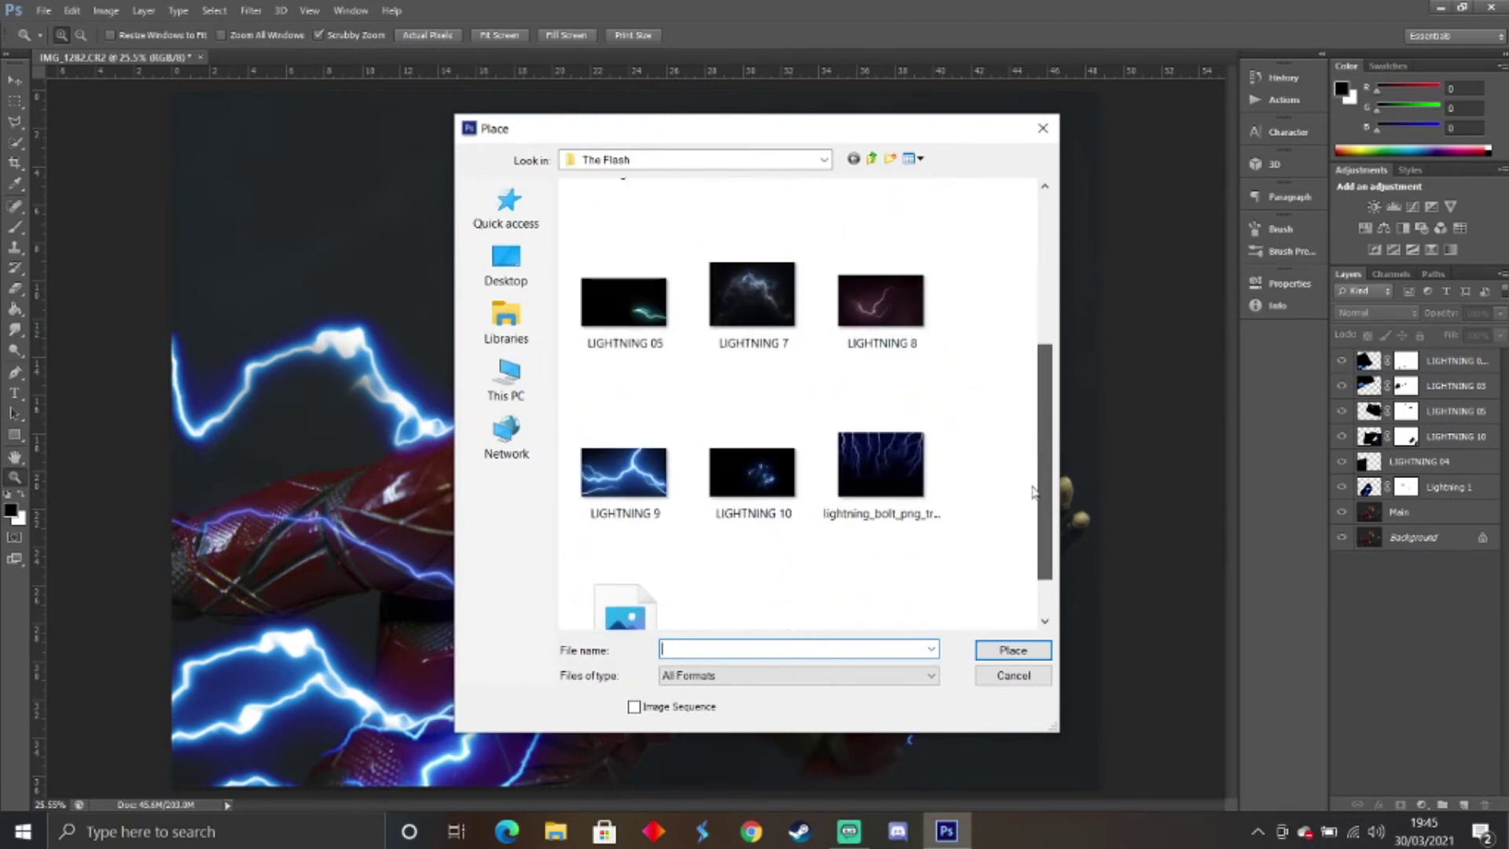
double_click(810, 481)
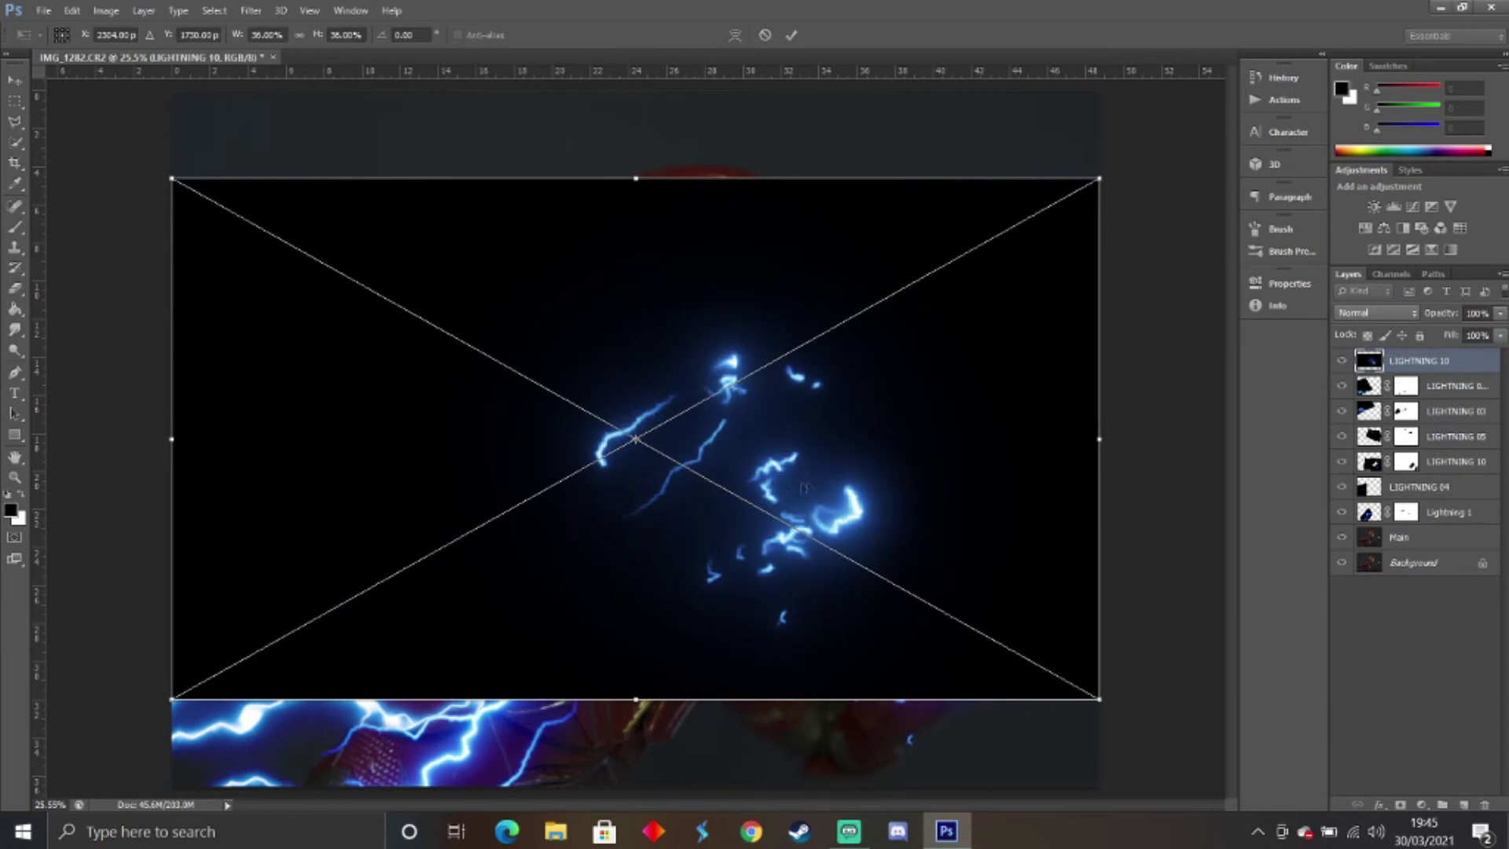
key(Return)
Set the LIGHTNING 10 layer's blend mode to Screen.
click(1369, 316)
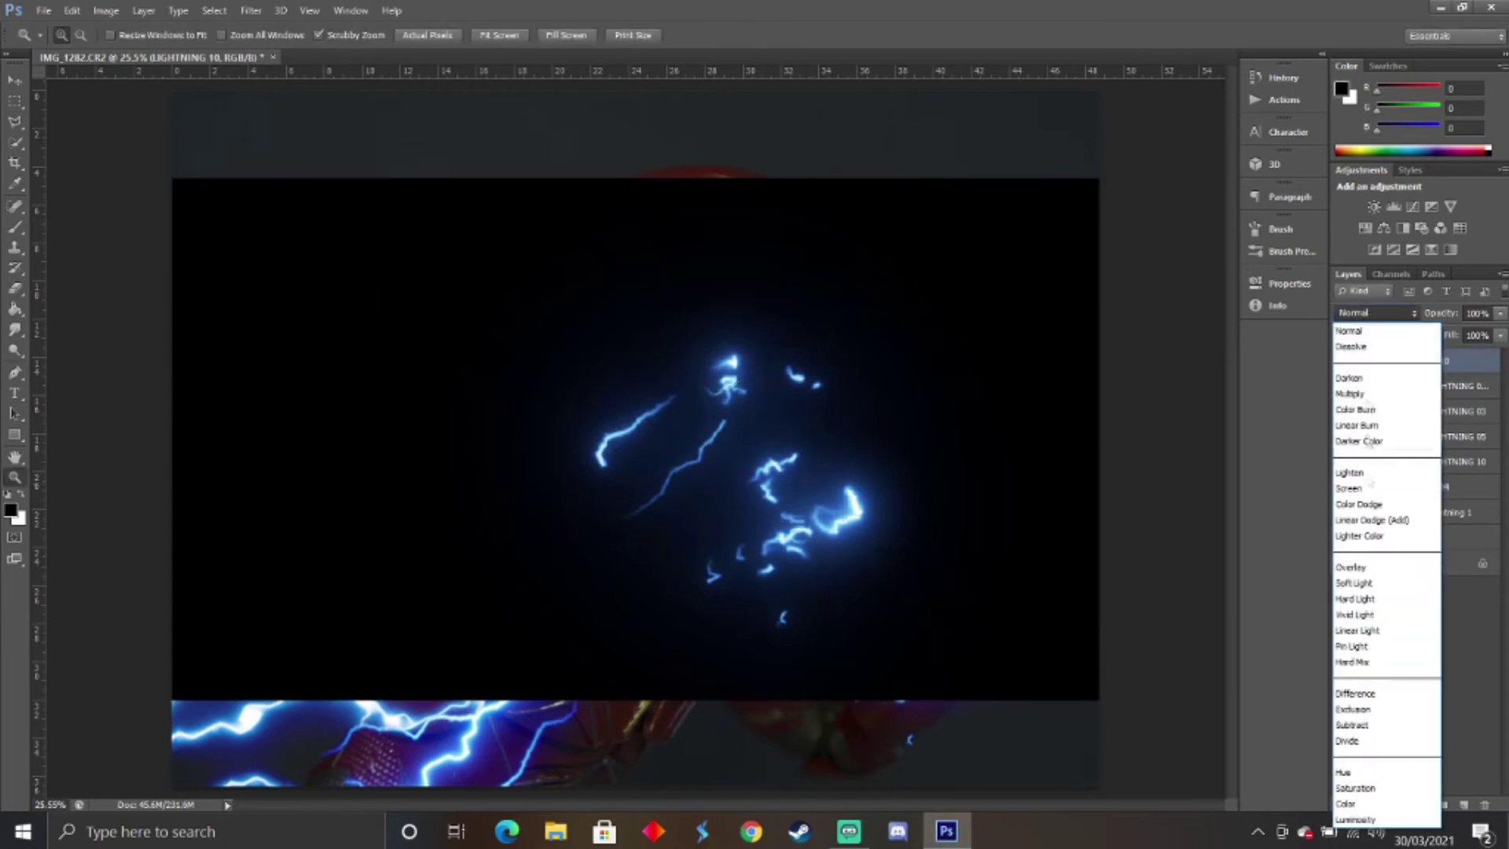
click(1359, 493)
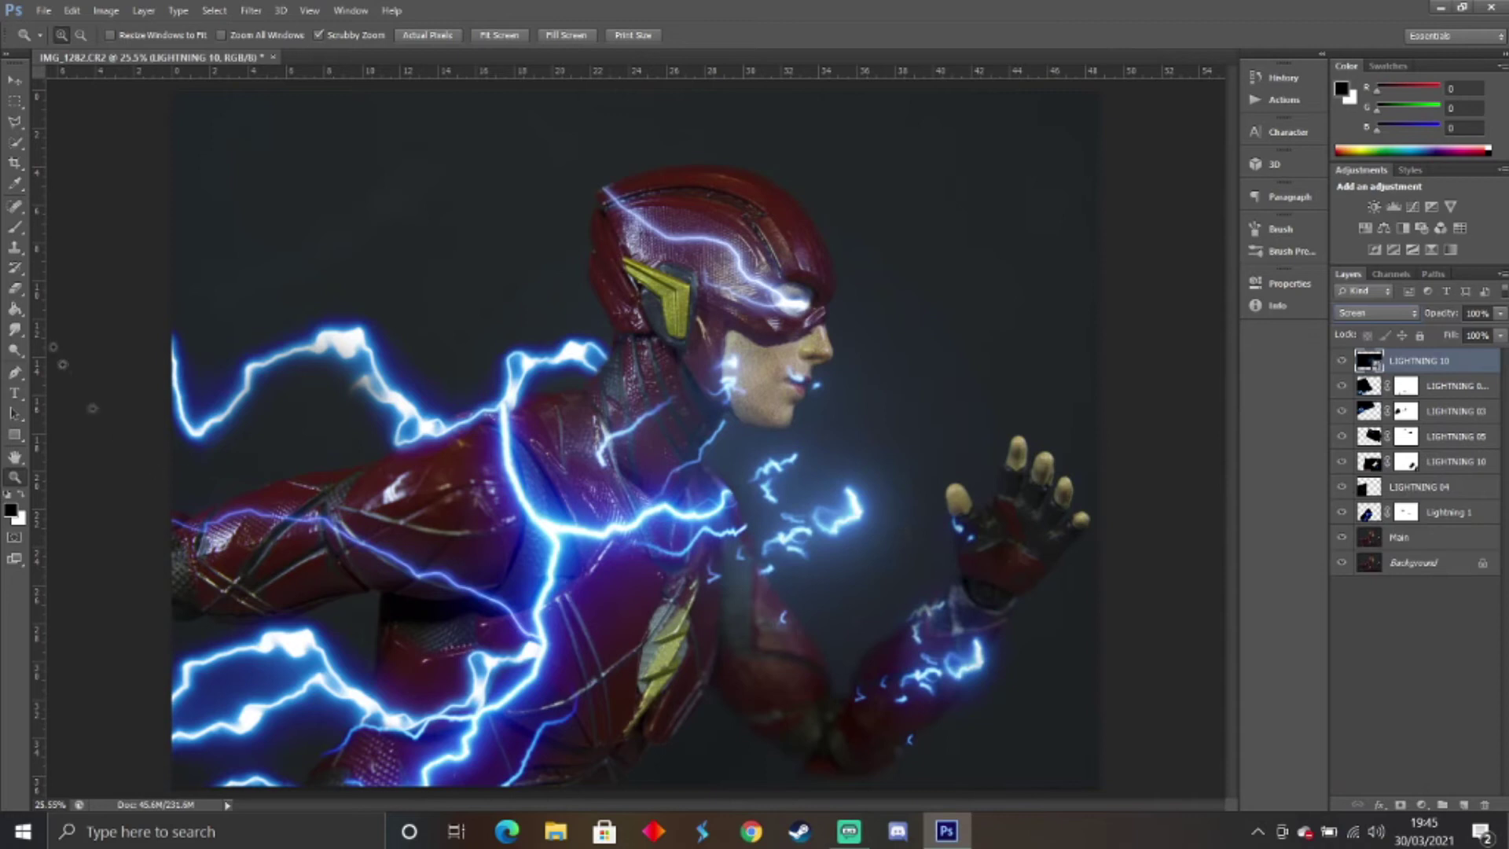
click(14, 227)
click(395, 368)
key(Return)
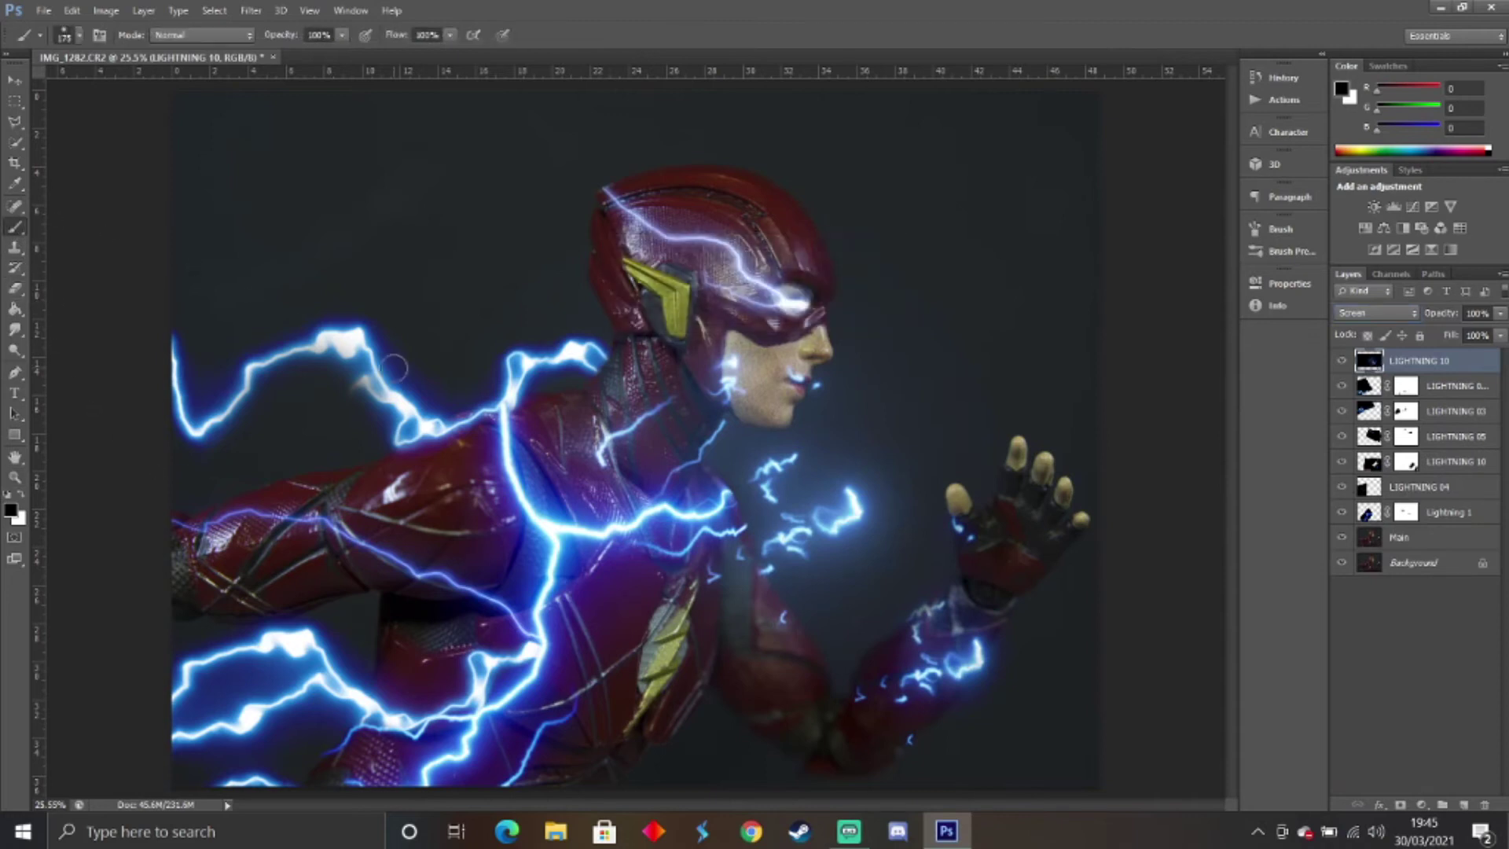
Raise the Levels black input to about 54 to deepen the dark background.
key(ctrl+l)
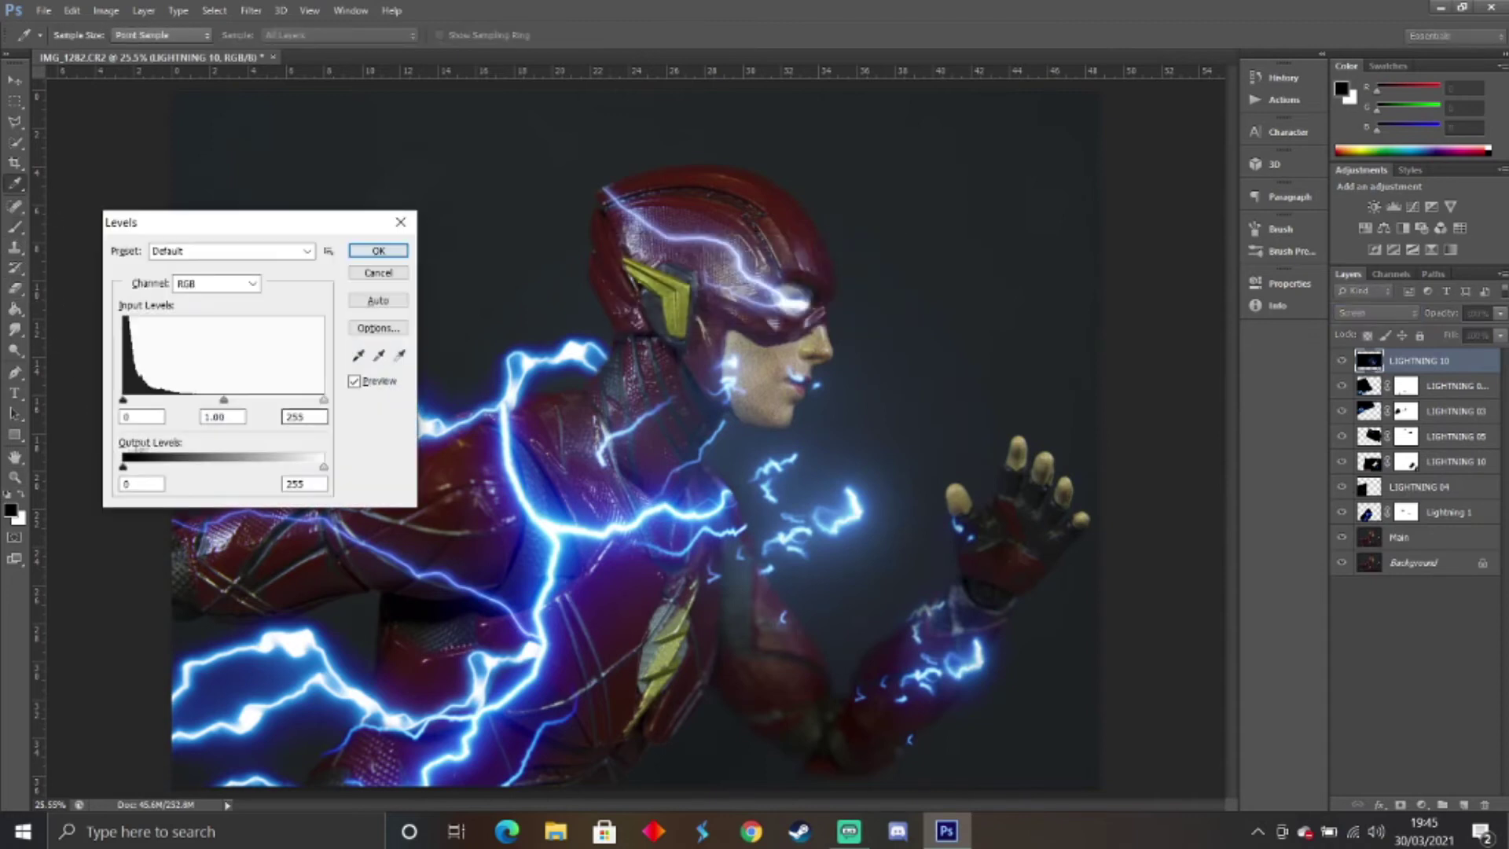
drag(127, 405, 167, 408)
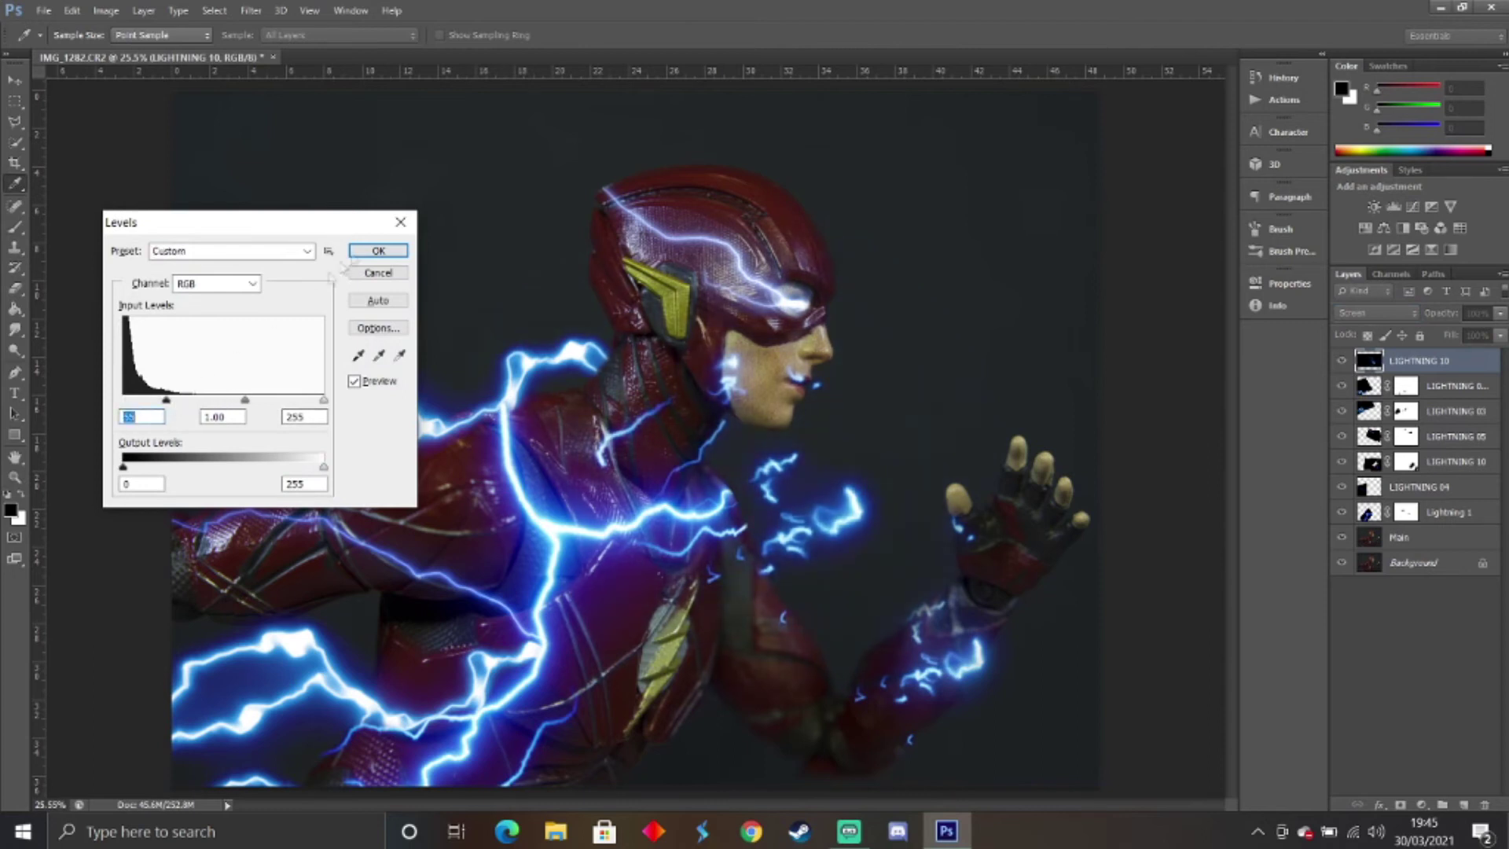
click(378, 250)
key(ctrl+t)
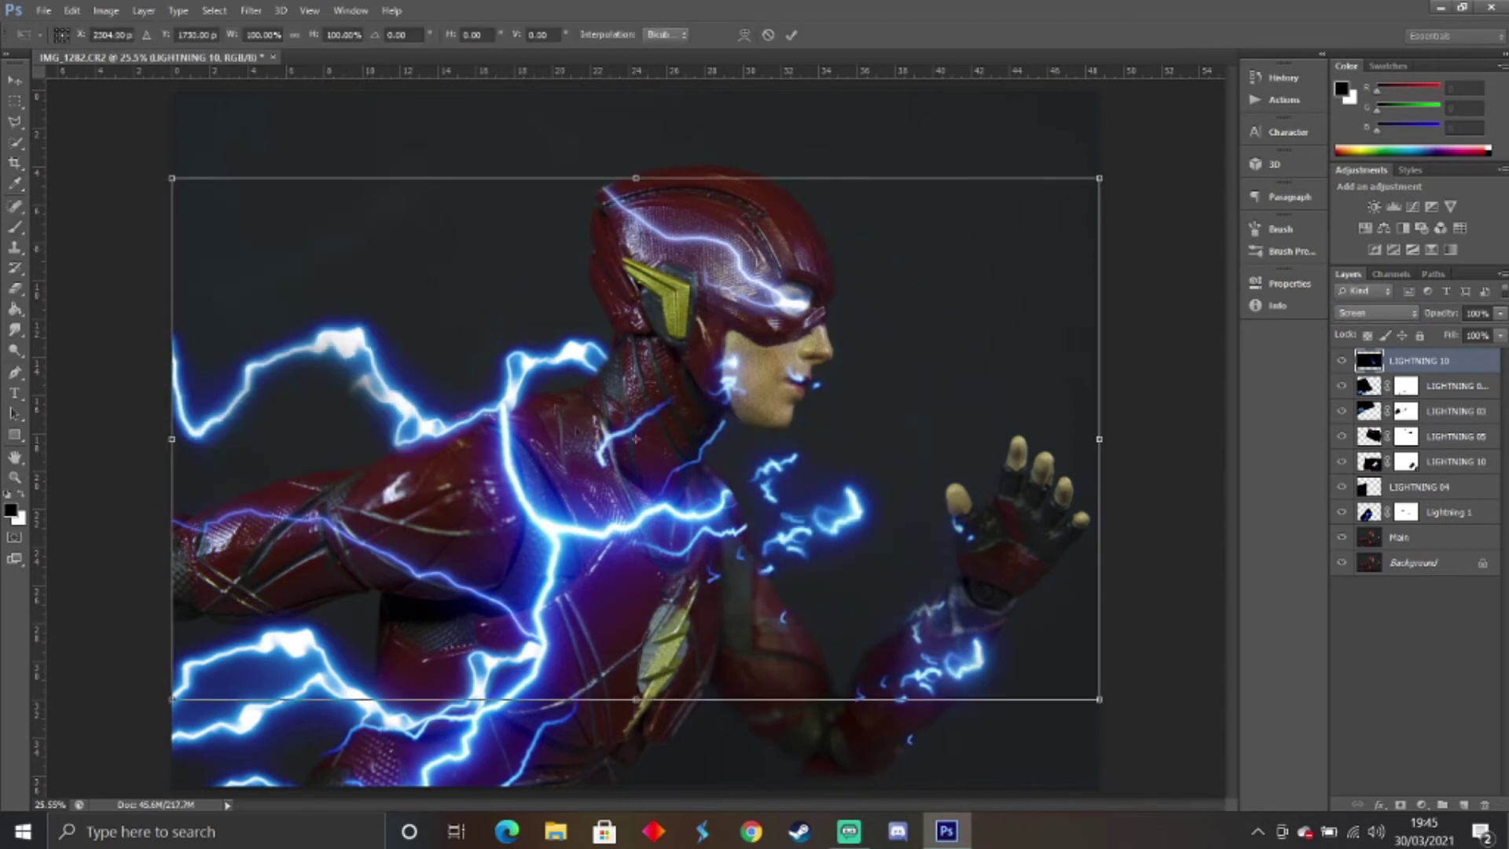
Move the LIGHTNING 10 bolts lower-left, add a layer mask, and paint out the wrist glow.
mouse_move(606, 481)
mouse_down()
mouse_move(508, 606)
mouse_move(471, 614)
mouse_move(516, 634)
mouse_move(571, 717)
mouse_up()
key(Return)
key(b)
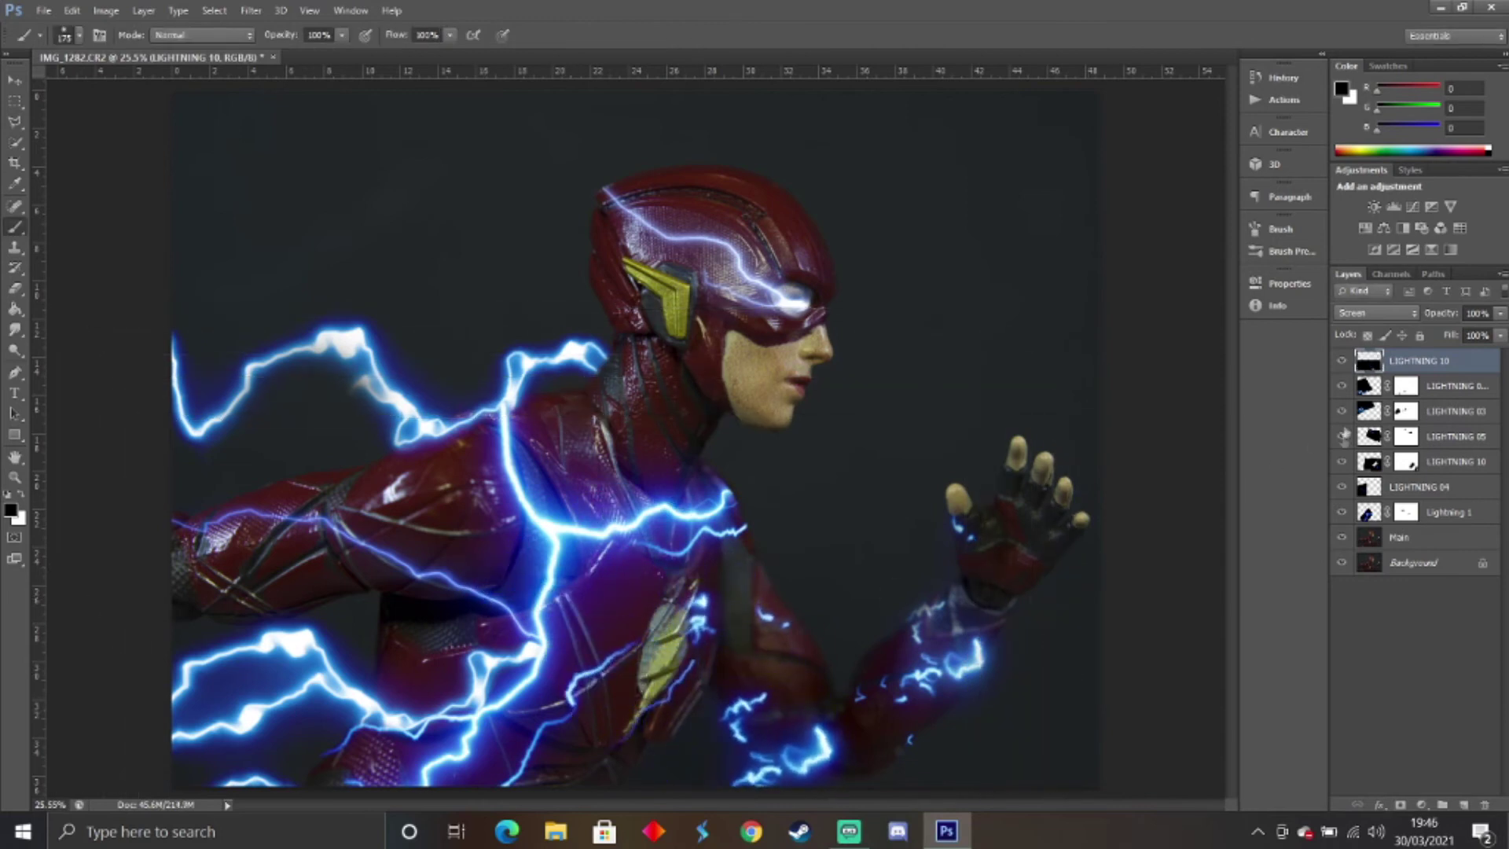
click(1401, 805)
drag(782, 702, 794, 755)
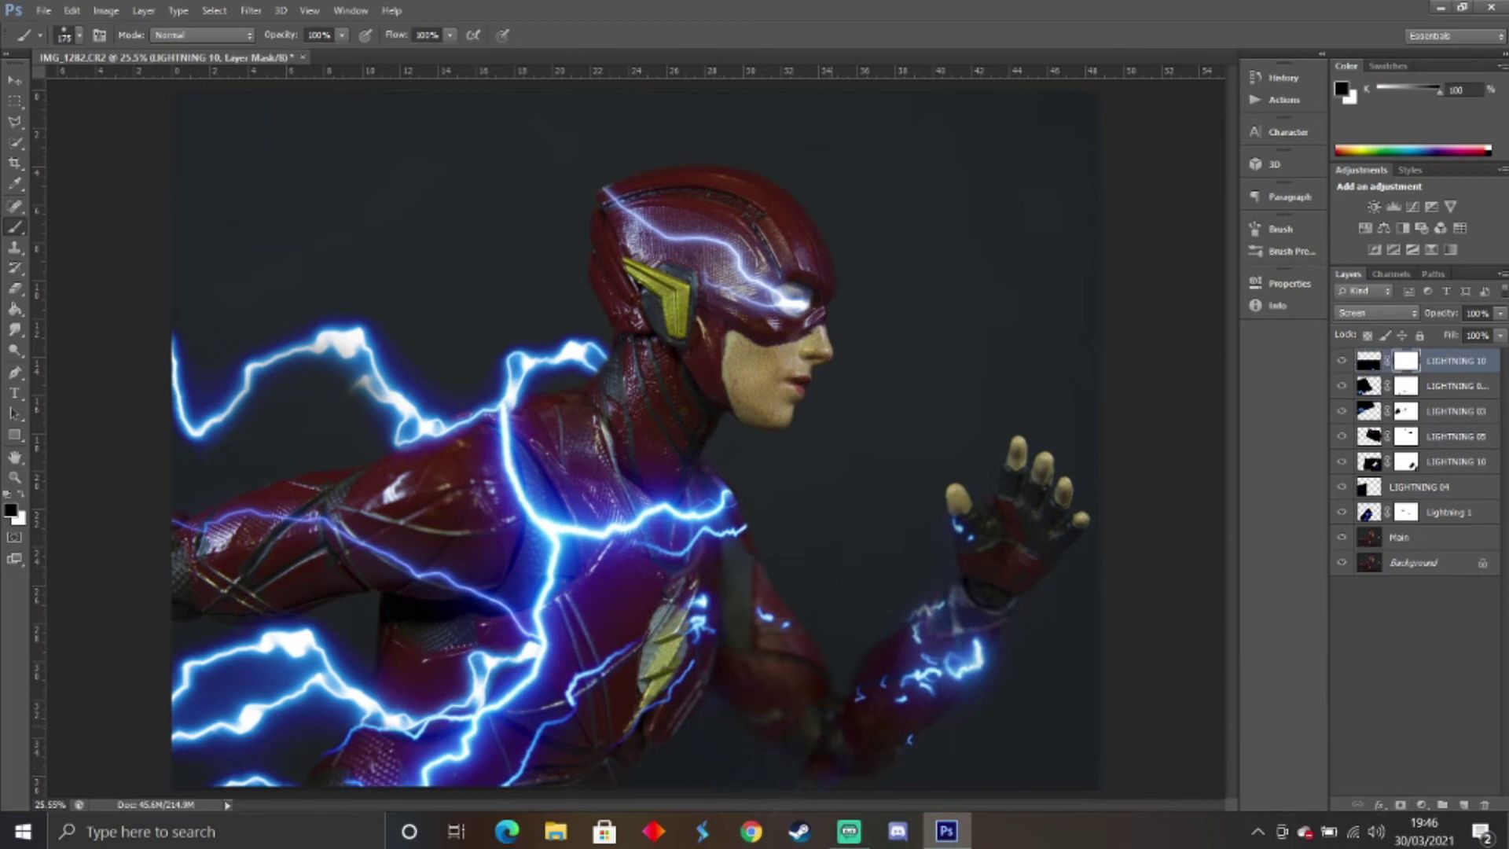
key(ctrl+t)
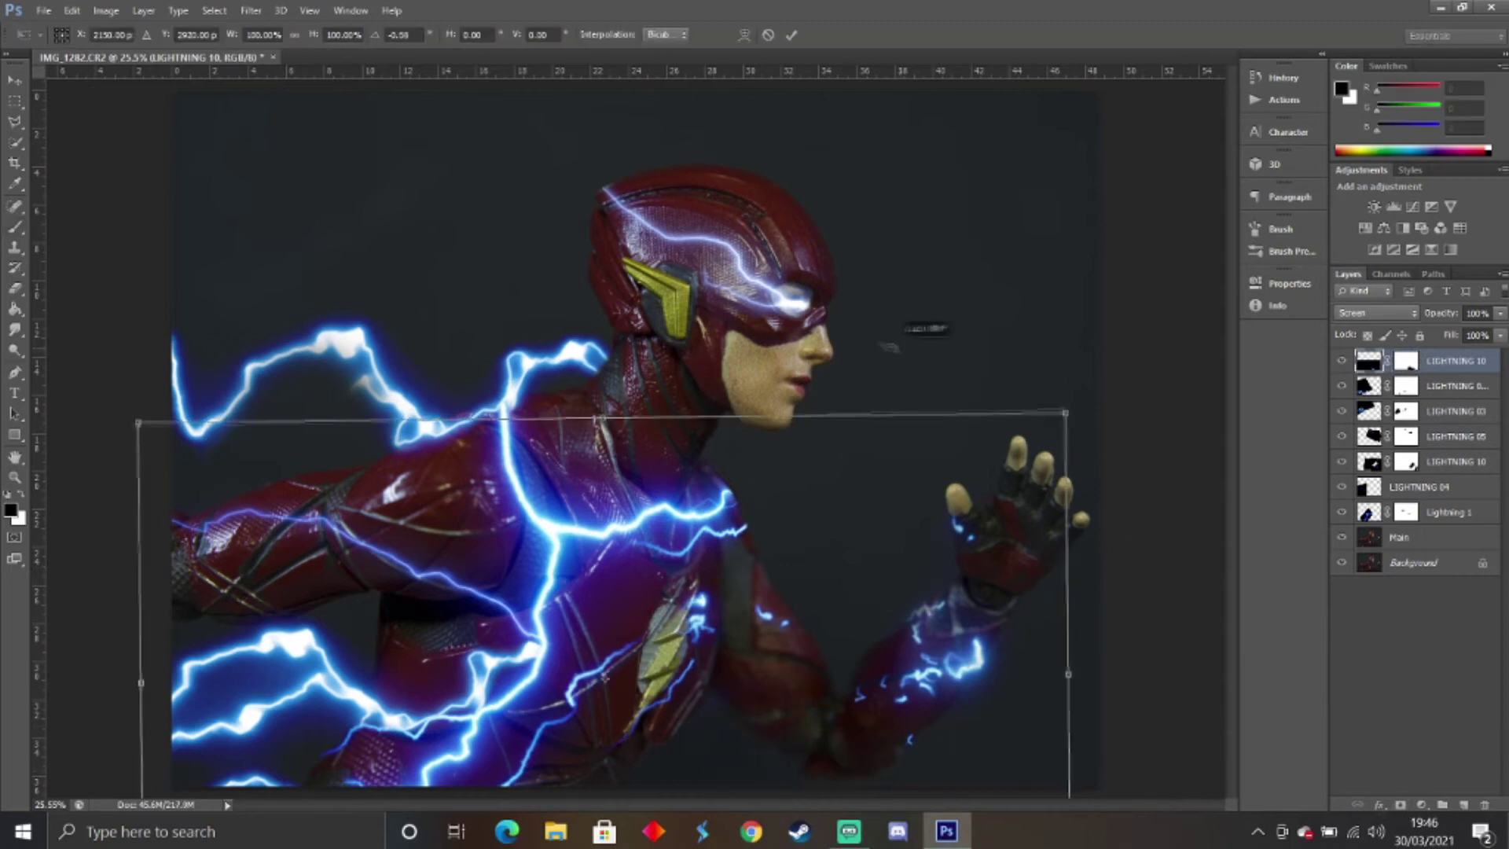
drag(902, 327, 879, 494)
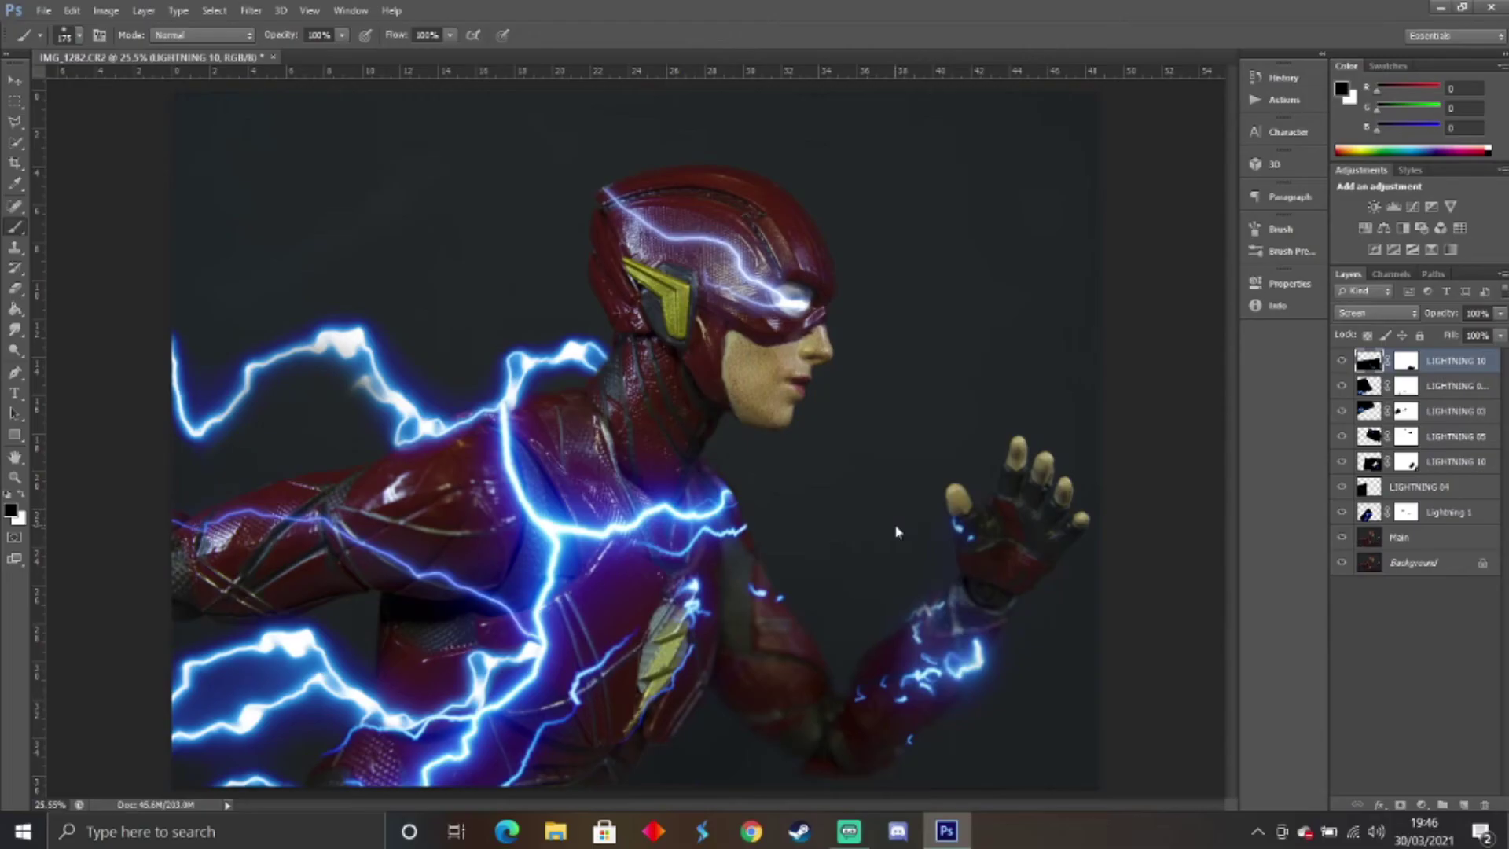
Zoom in on the chest emblem and paint out the stray lightning on the mask.
click(1406, 361)
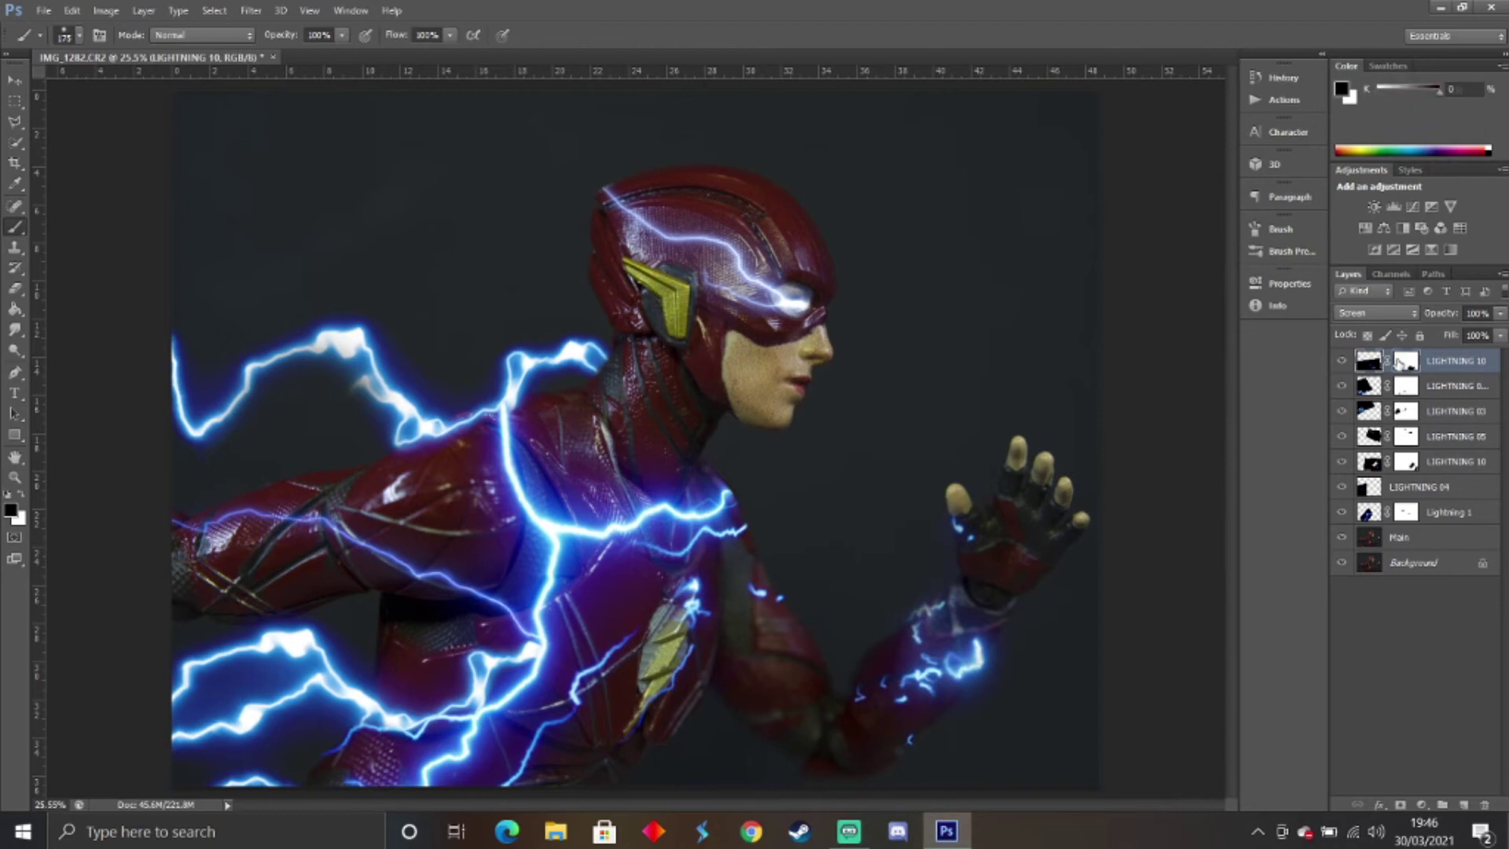
key(z)
drag(619, 690, 567, 706)
key(b)
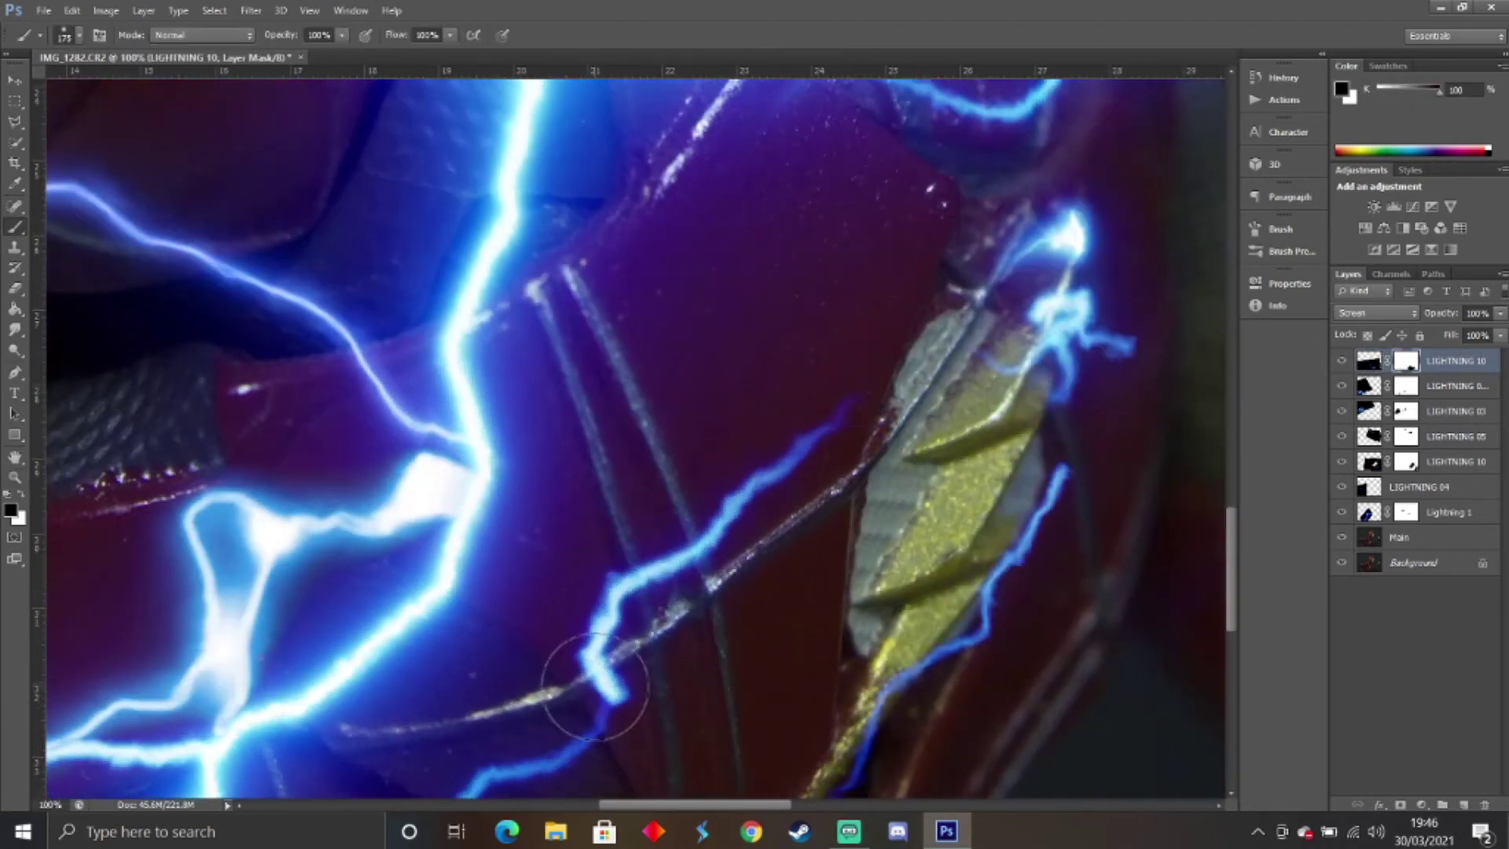
click(603, 687)
key(ctrl+z)
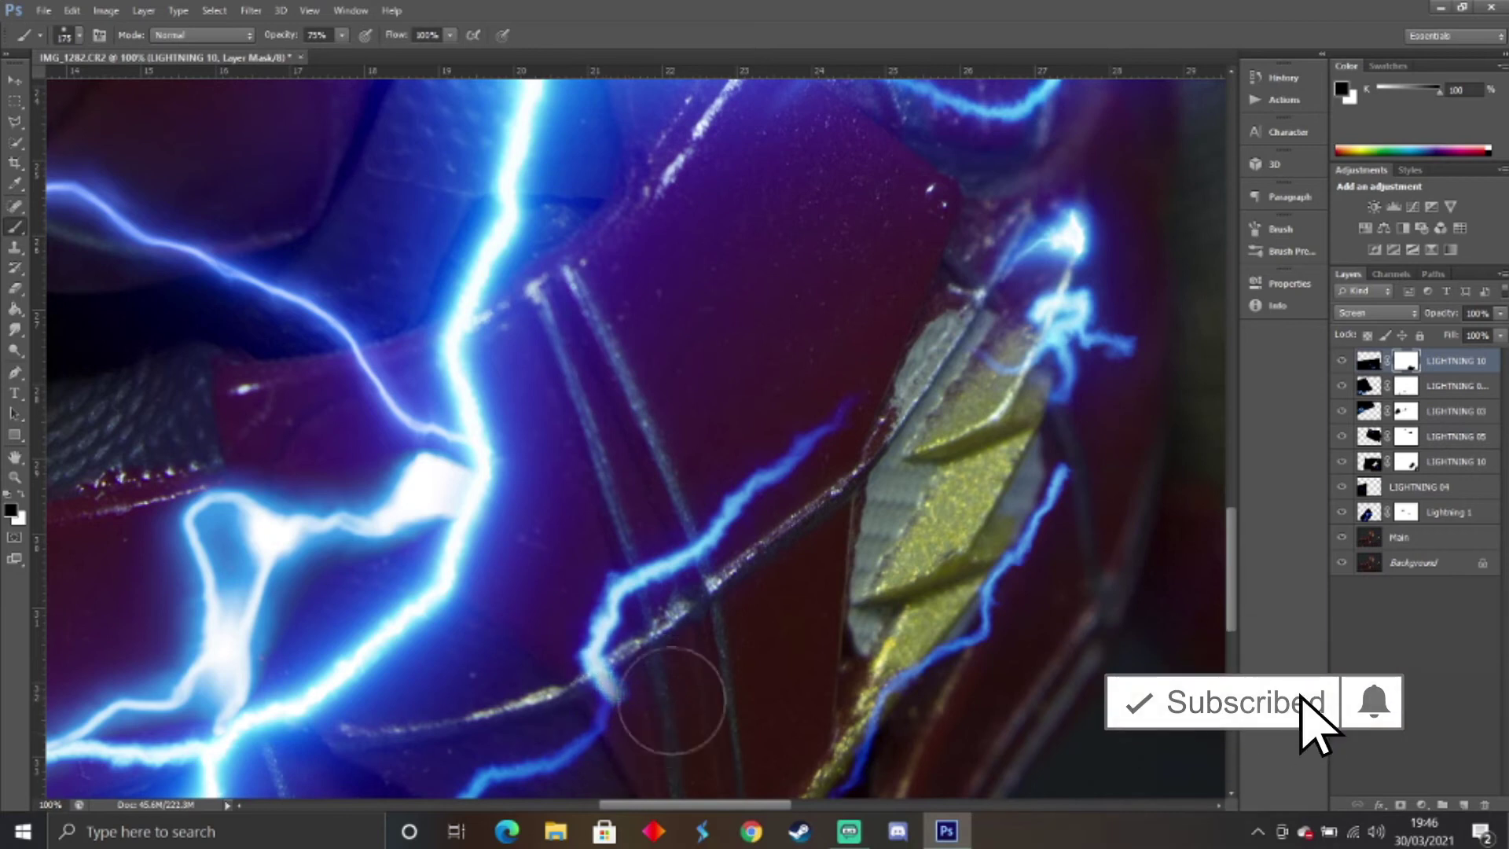
Fit the image on screen, group the selected lightning layers, and name the group FX.
key(z)
right_click(718, 583)
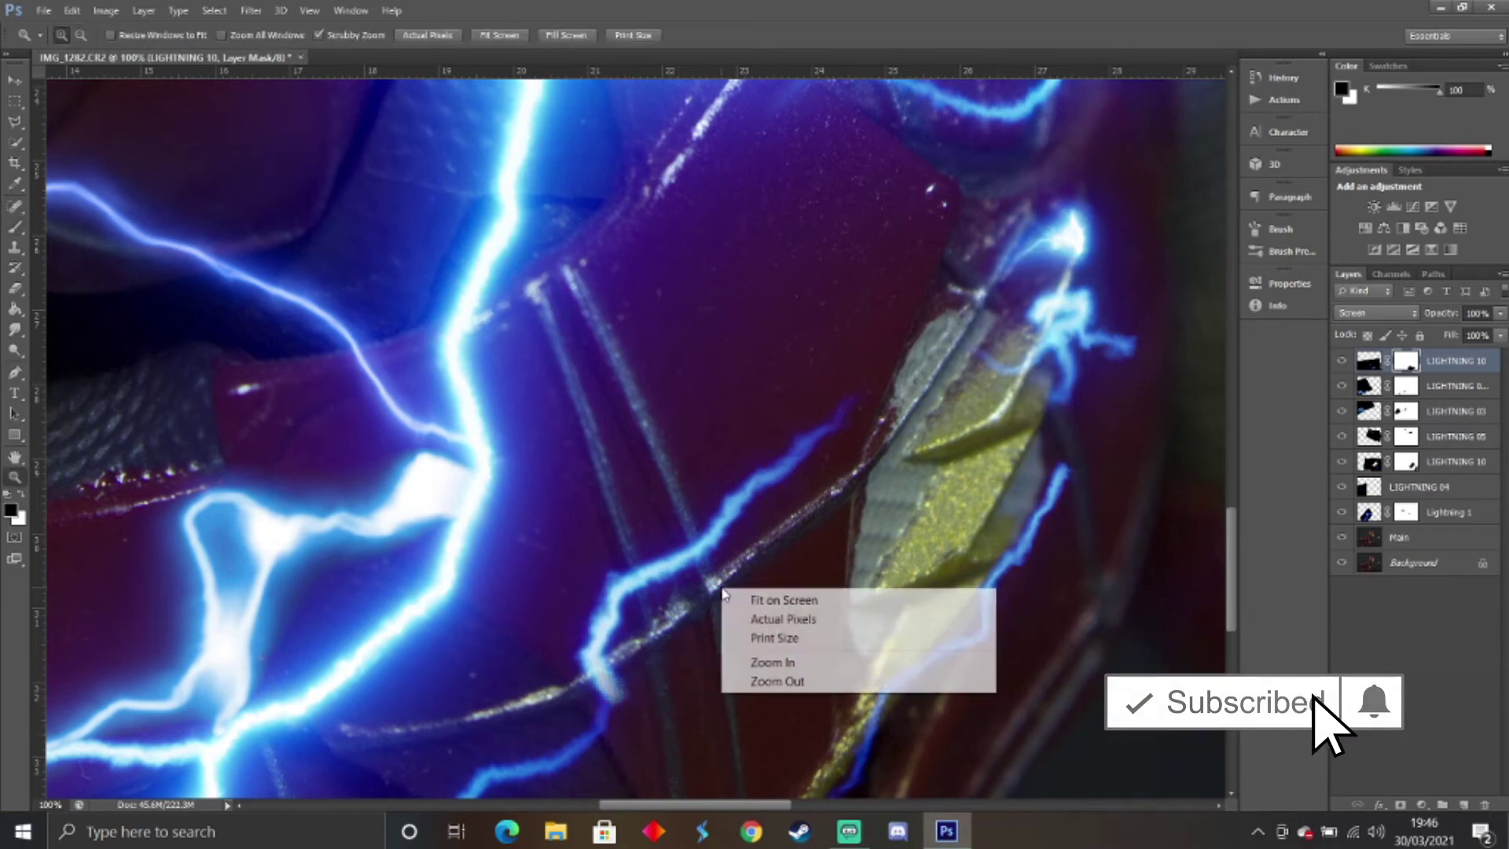
click(739, 602)
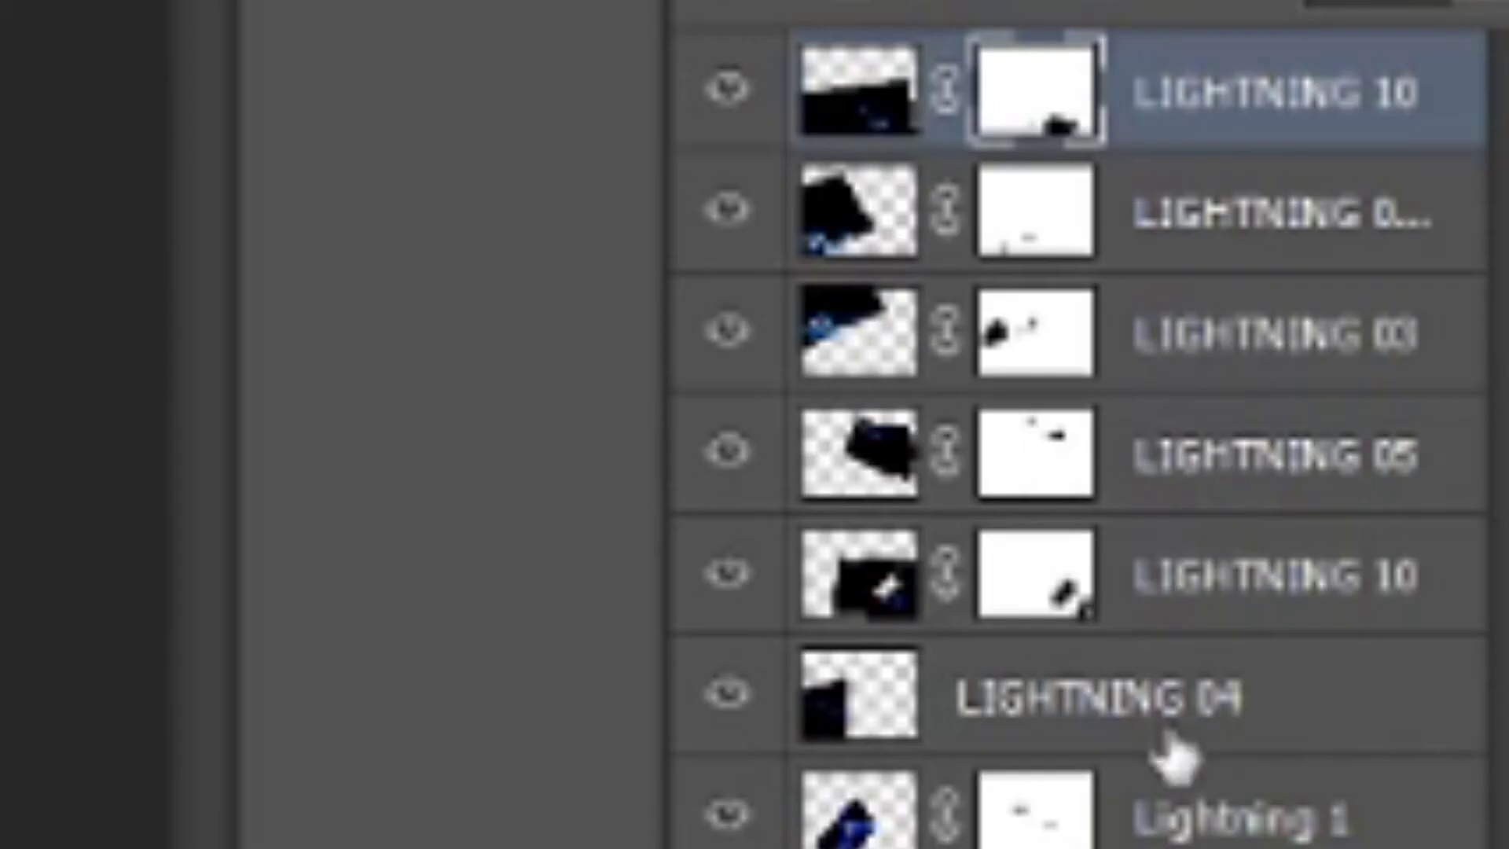
shift+click(1436, 511)
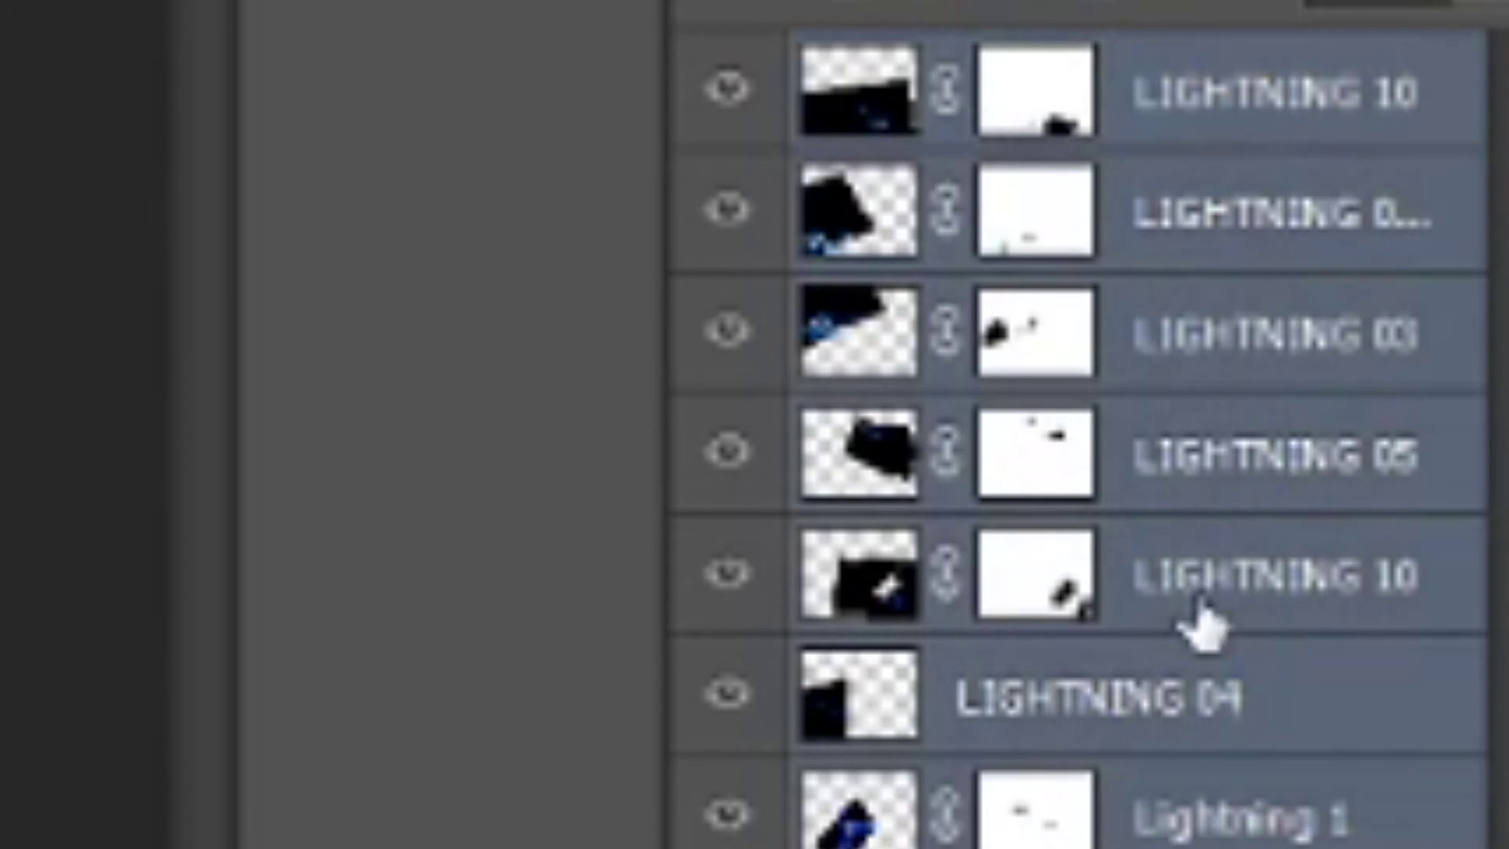
key(ctrl+g)
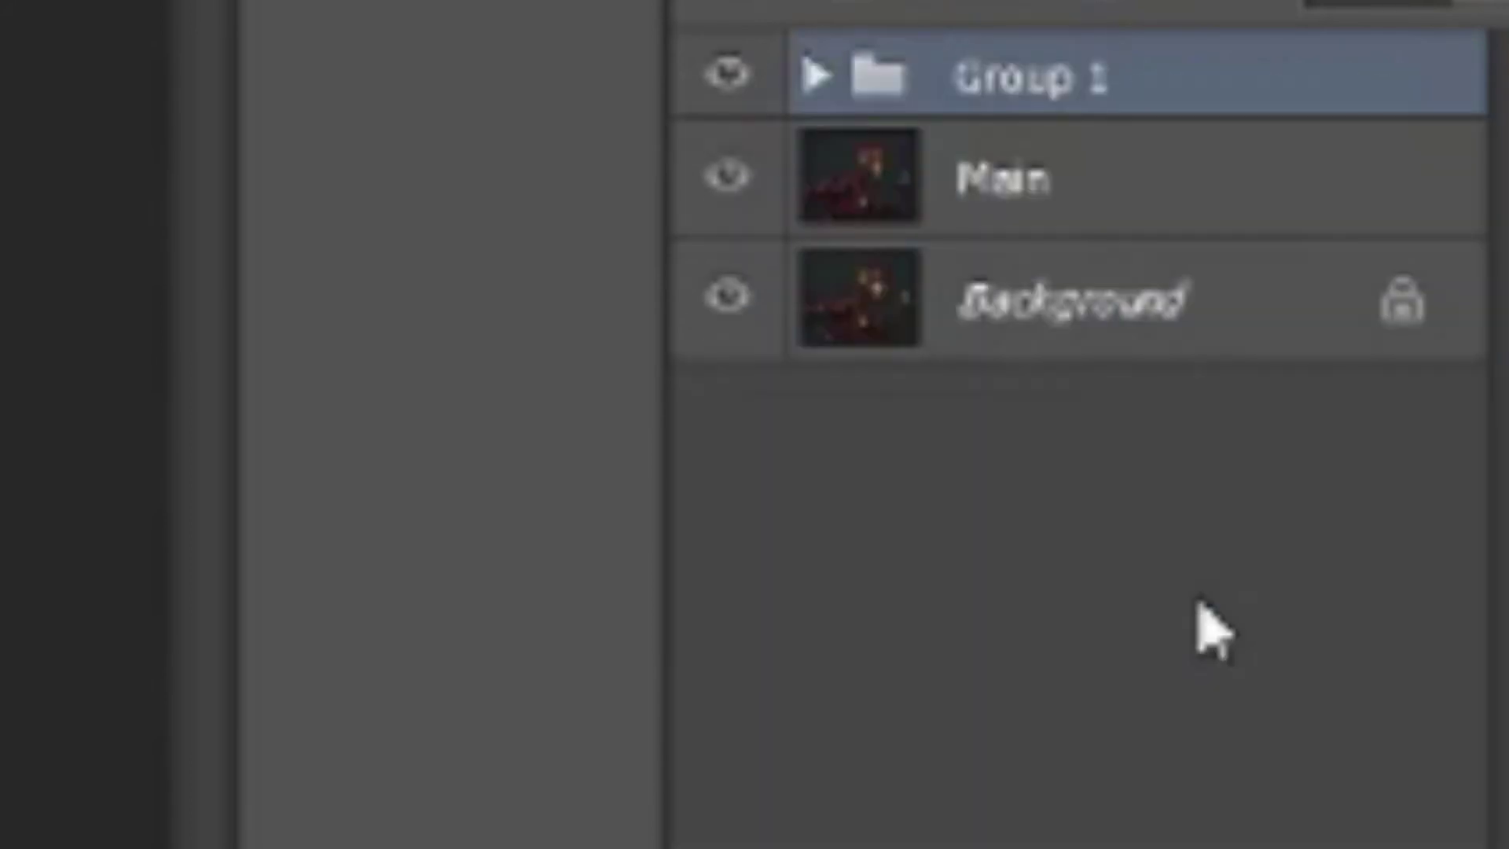
double_click(1059, 92)
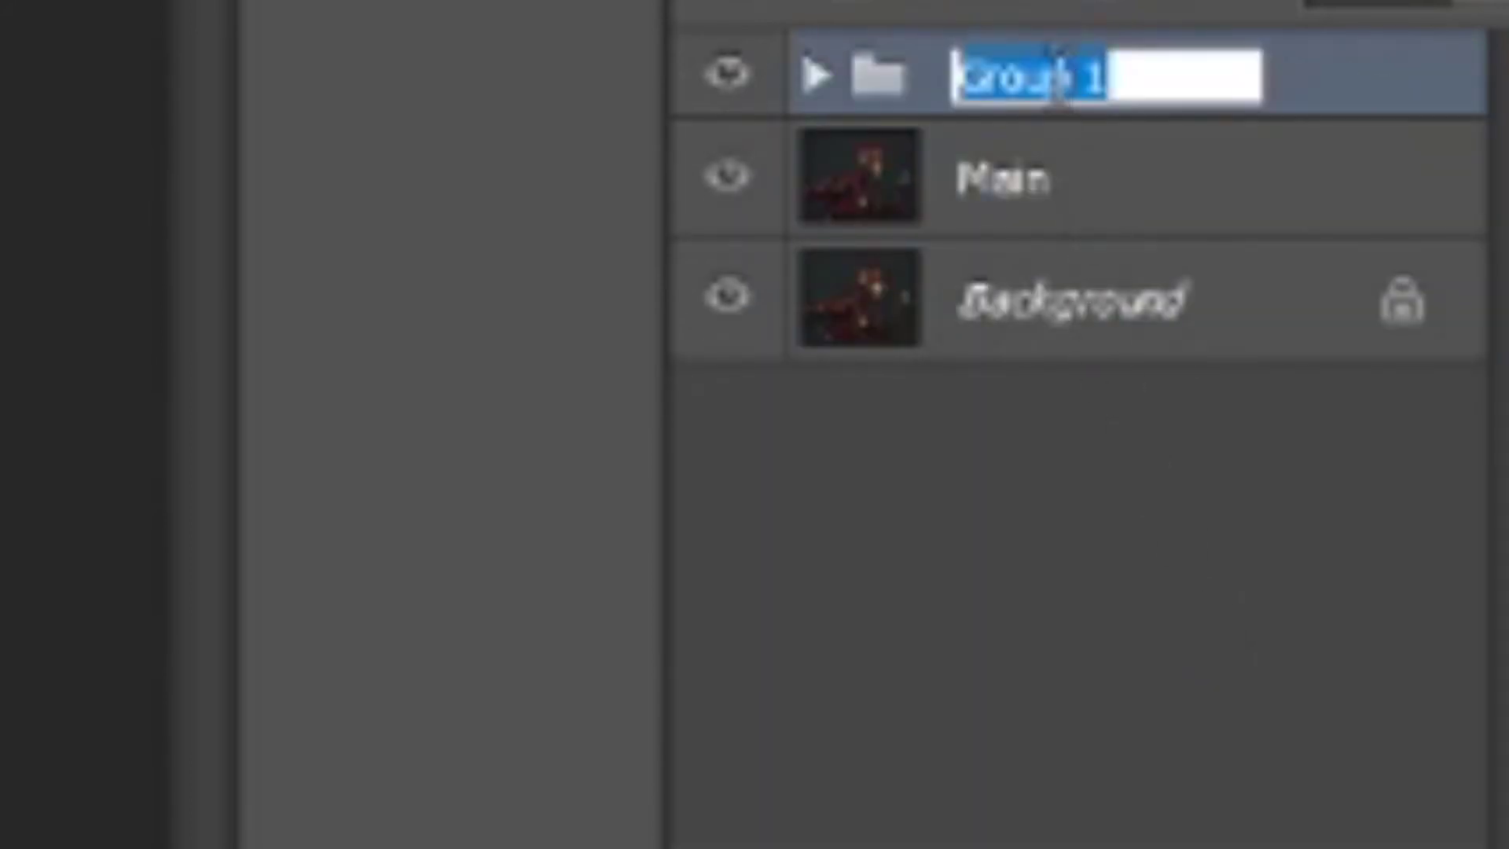
text(FX)
key(Return)
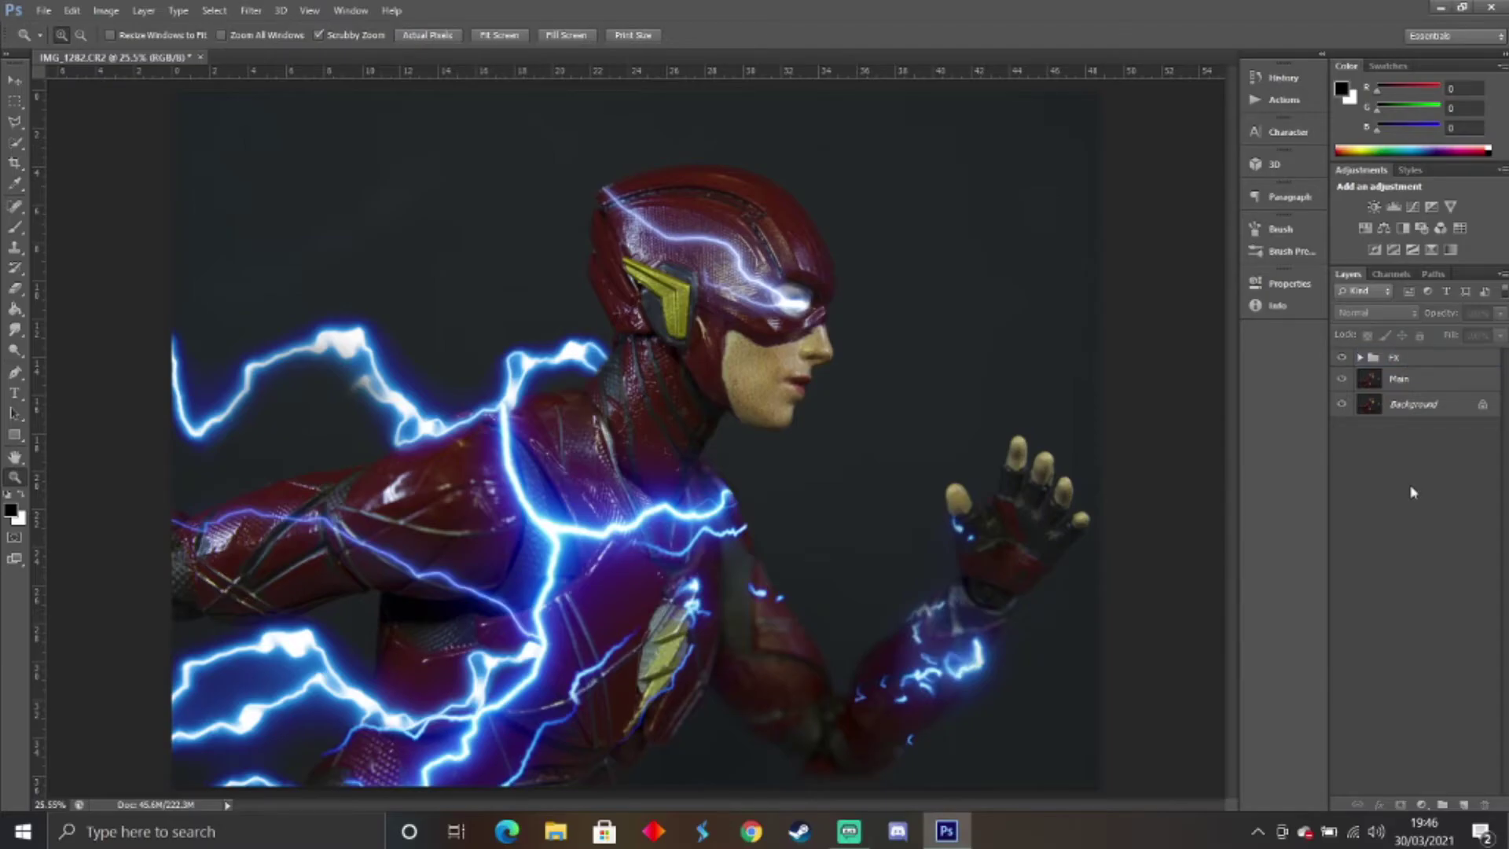
Expand FX and toggle each lightning layer off and on to compare, then select LIGHTNING 05's mask.
click(1361, 358)
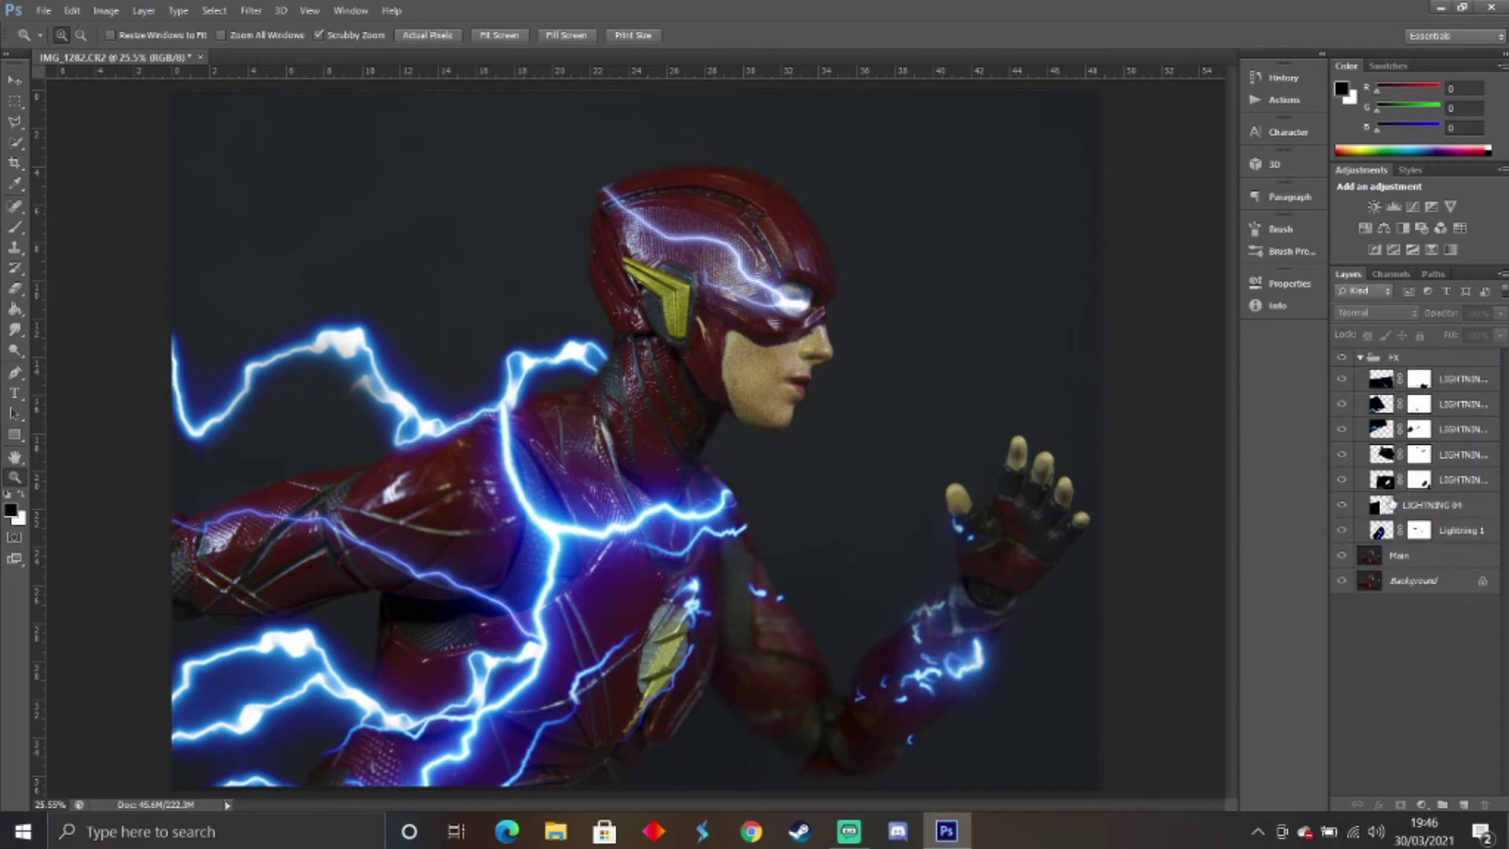
click(1341, 380)
click(1342, 379)
click(1340, 405)
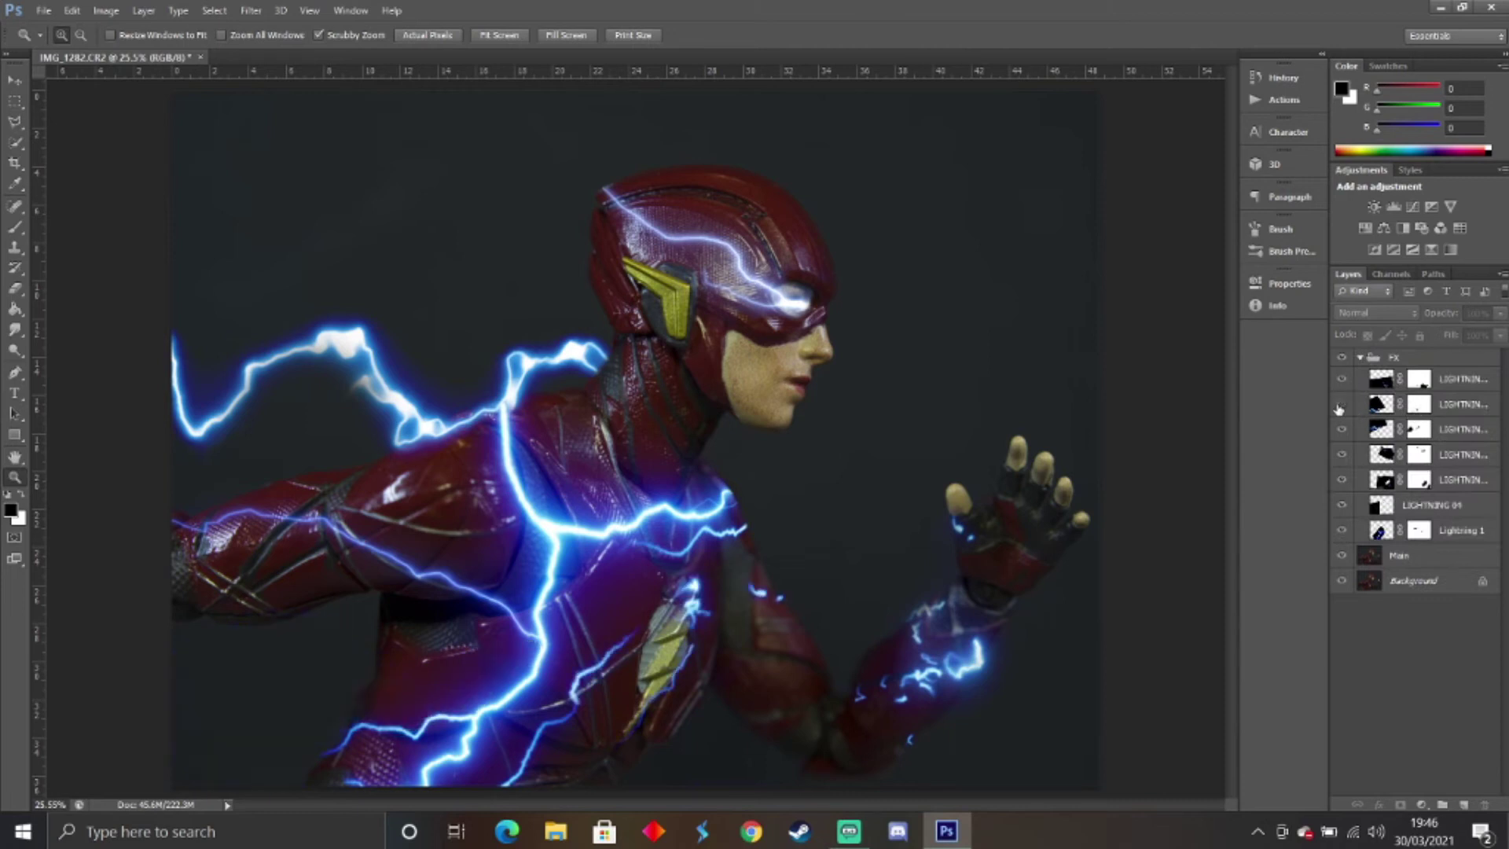
click(1341, 405)
click(1341, 429)
click(1342, 429)
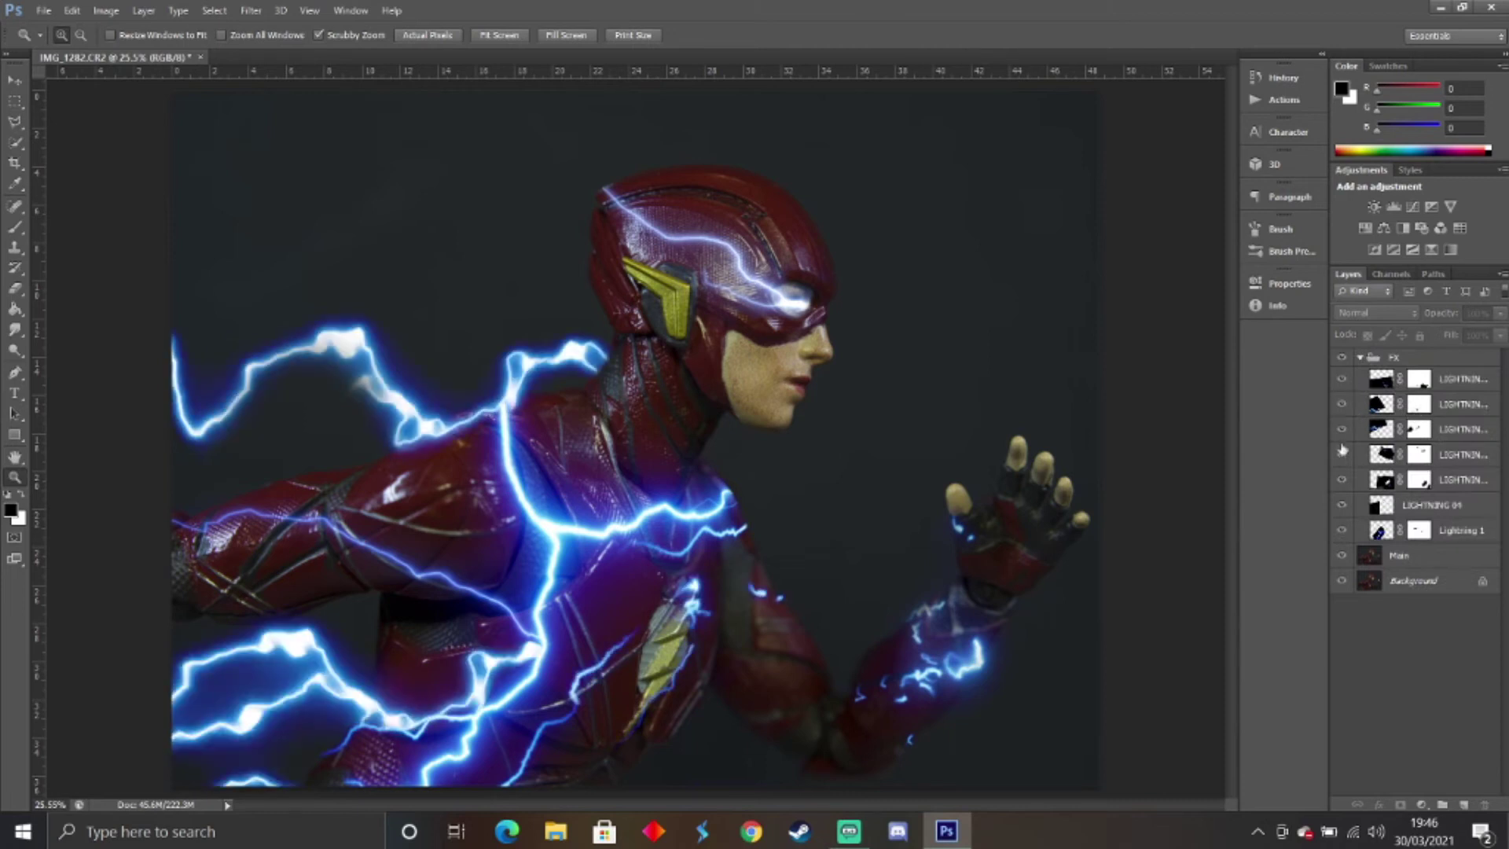
click(1341, 454)
click(1341, 454)
click(1418, 455)
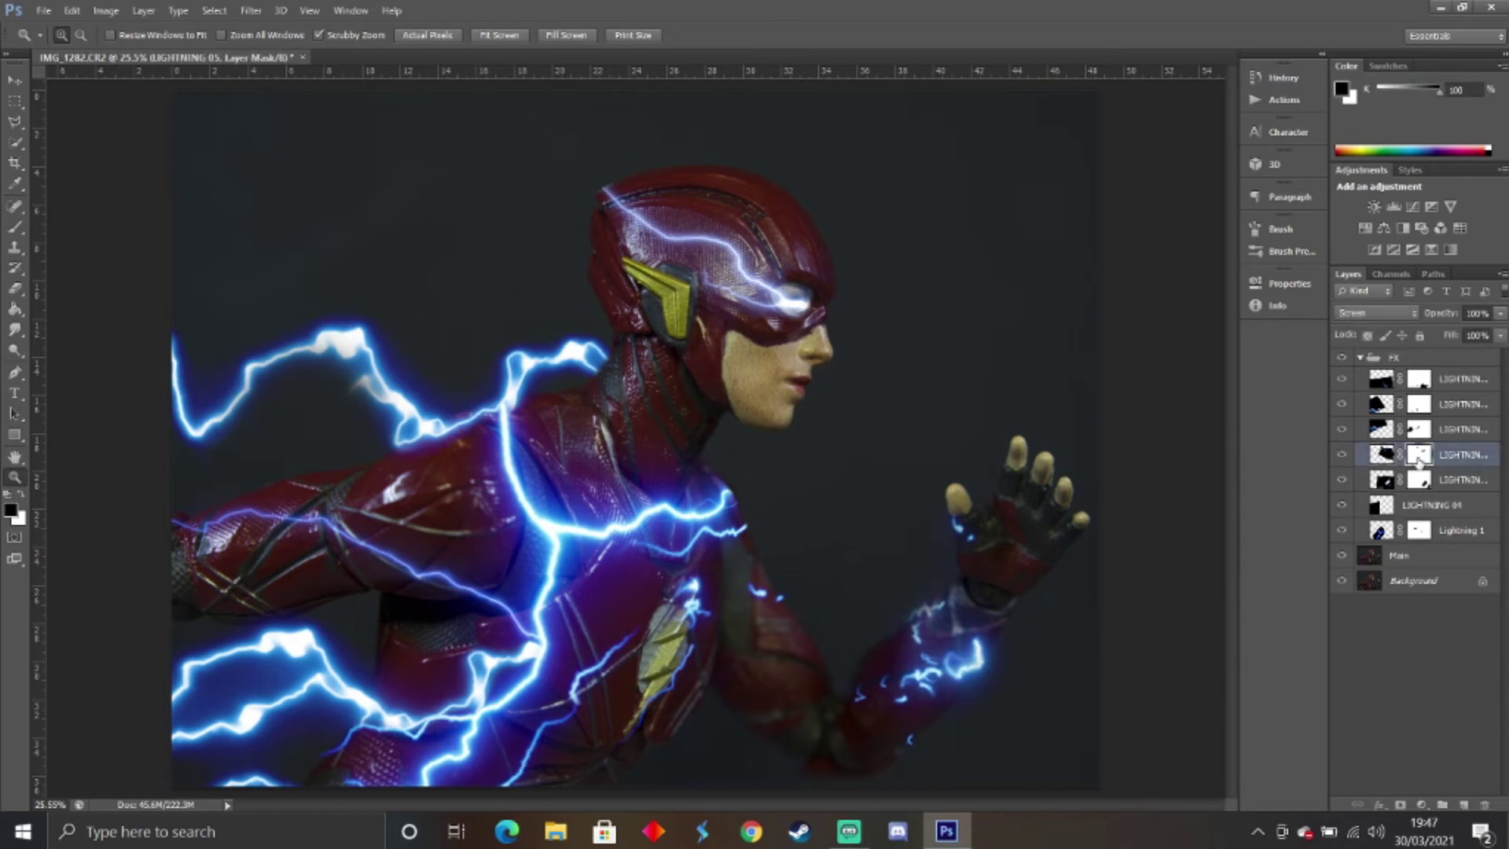
Paint out the lightning over the helmet's eye on the LIGHTNING 05 mask.
mouse_move(764, 271)
mouse_down()
mouse_move(624, 337)
mouse_move(628, 322)
mouse_move(676, 330)
mouse_up()
key(b)
key(z)
key(ctrl+0)
Colour-code the FX group red.
click(1362, 359)
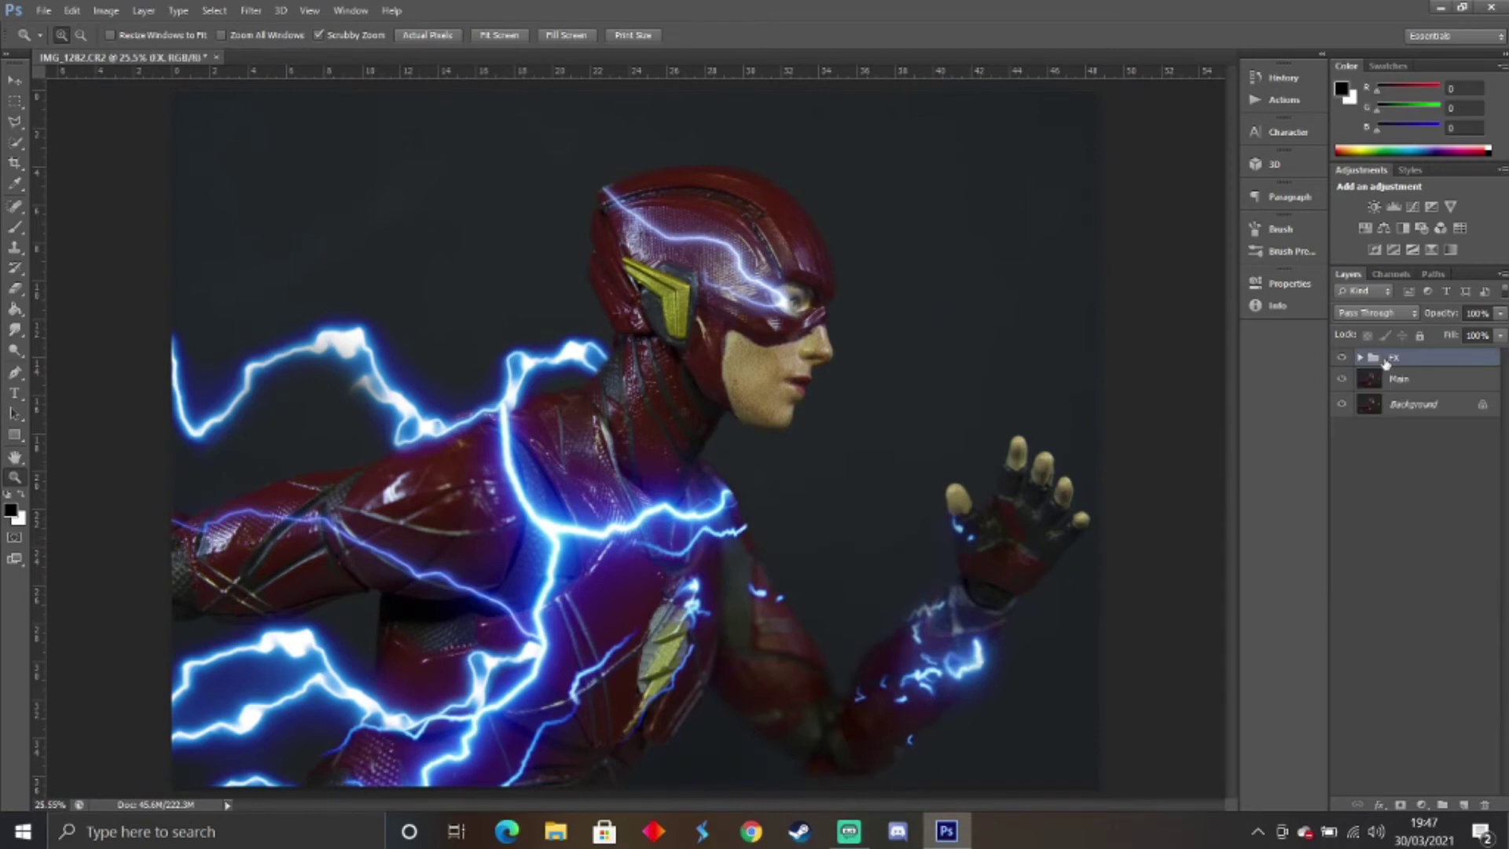
right_click(1386, 360)
click(1289, 674)
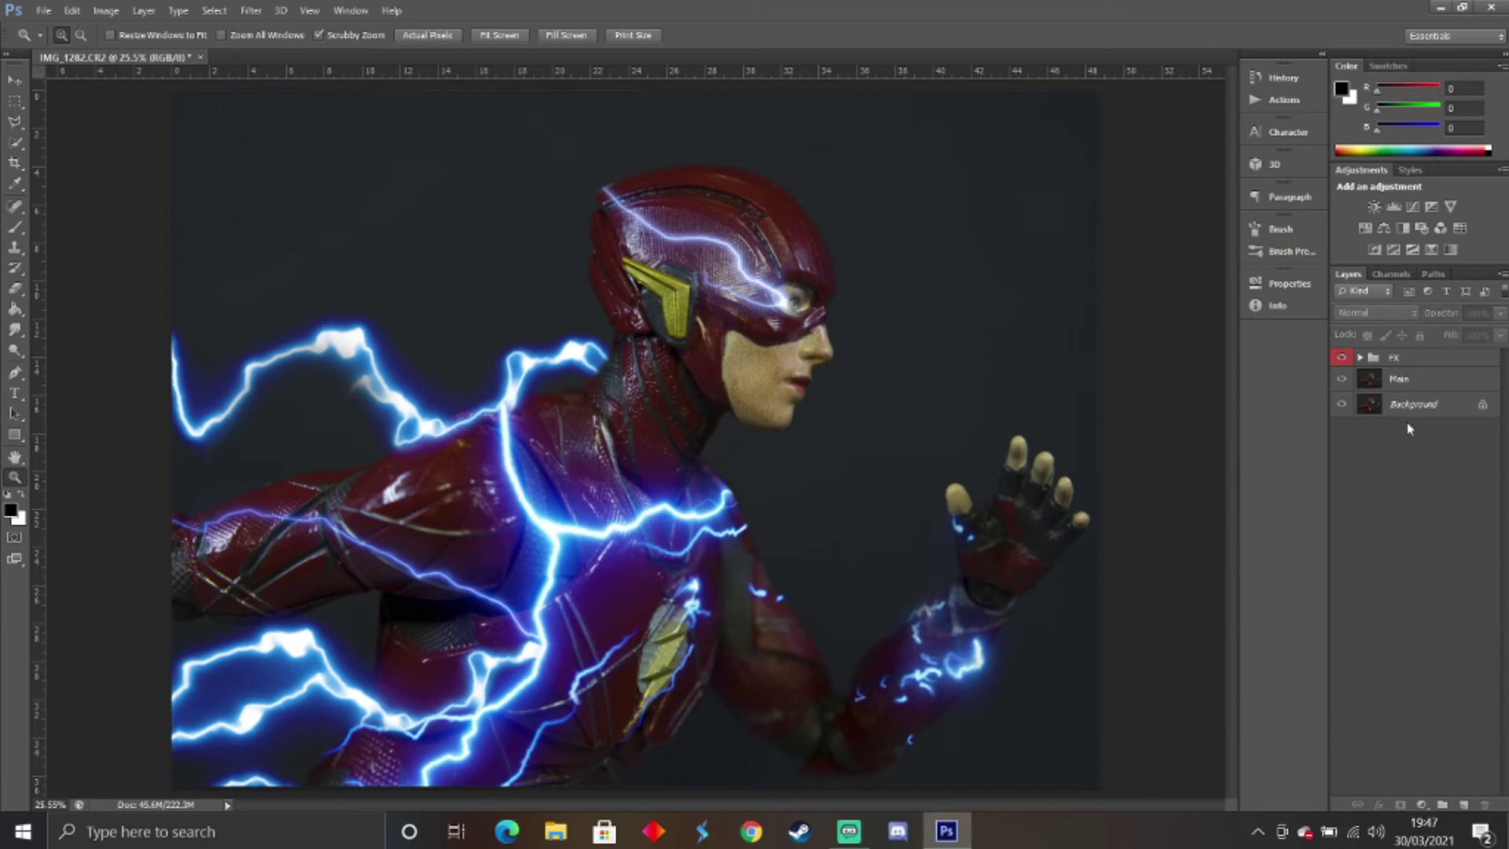
Stamp a merged copy of all layers on top and name it Blur.
key(ctrl+alt+shift+e)
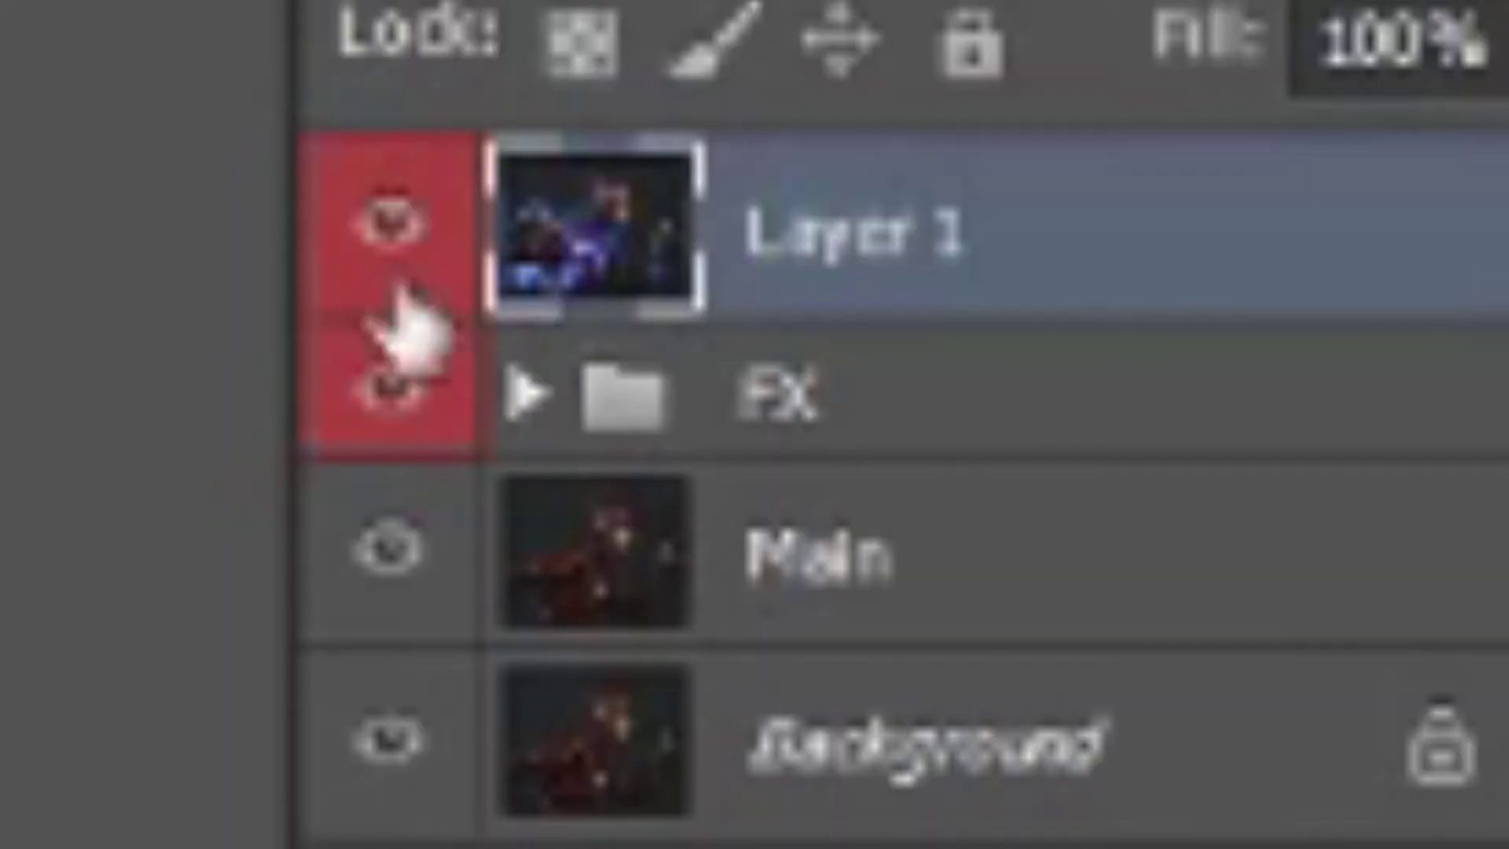
click(1341, 382)
click(1341, 382)
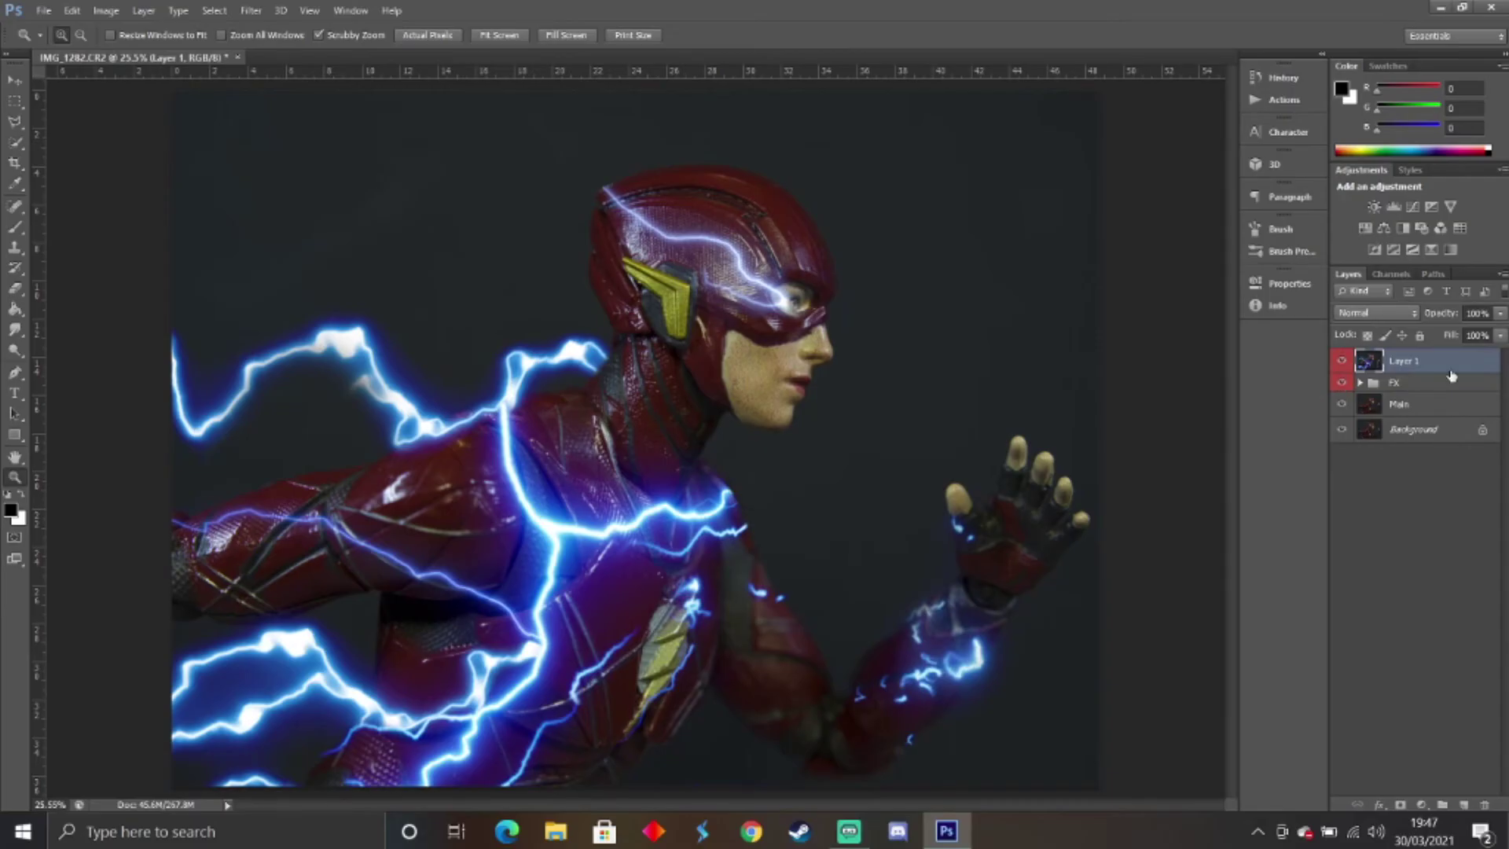
double_click(1406, 362)
text(M)
text(lur)
key(Return)
Apply Motion Blur to the Blur layer at 0° angle and about 67 pixels distance.
click(251, 10)
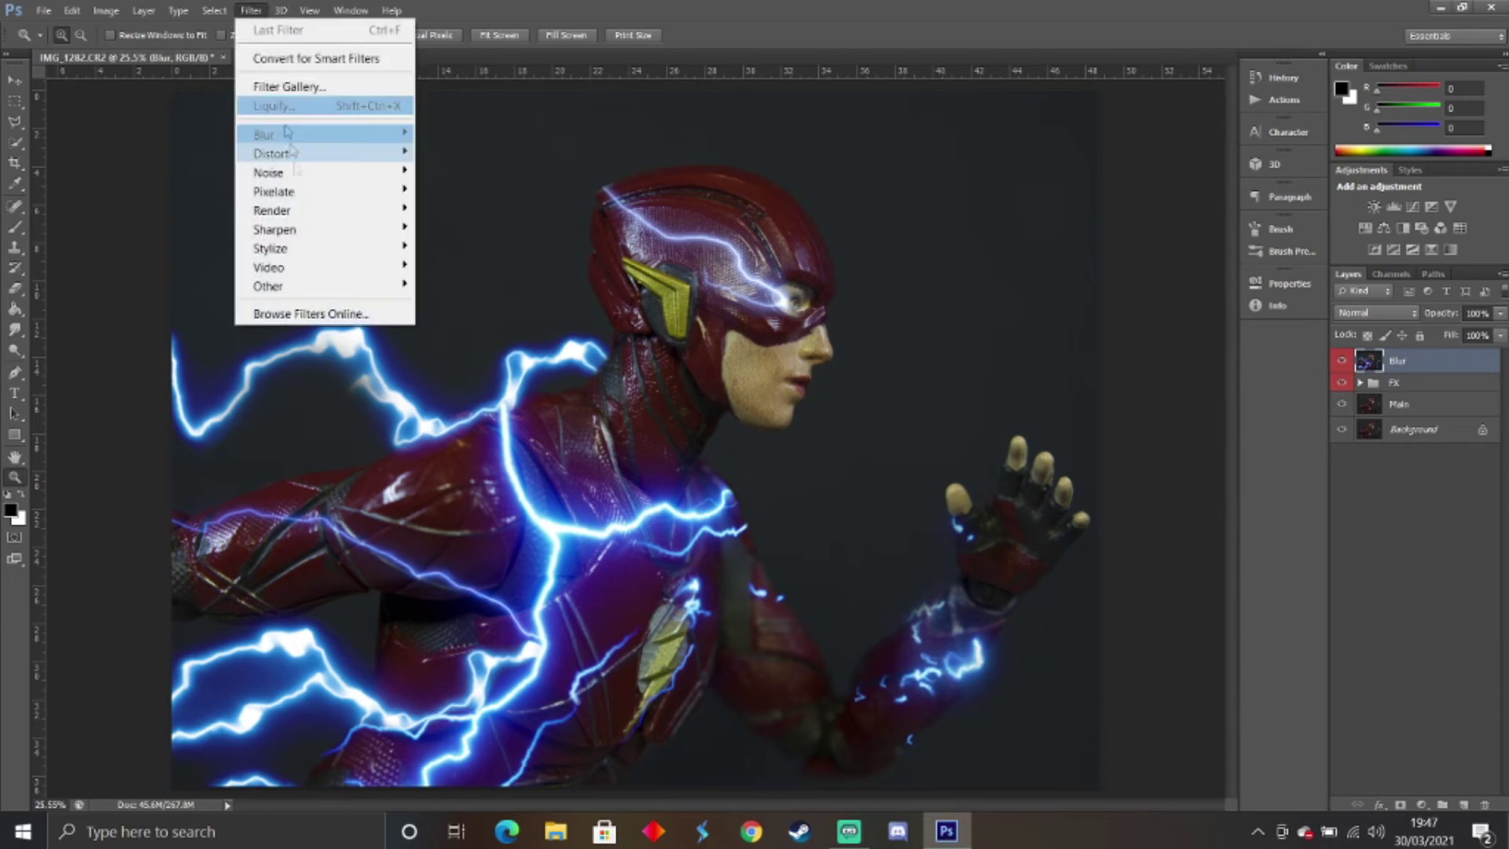
click(464, 276)
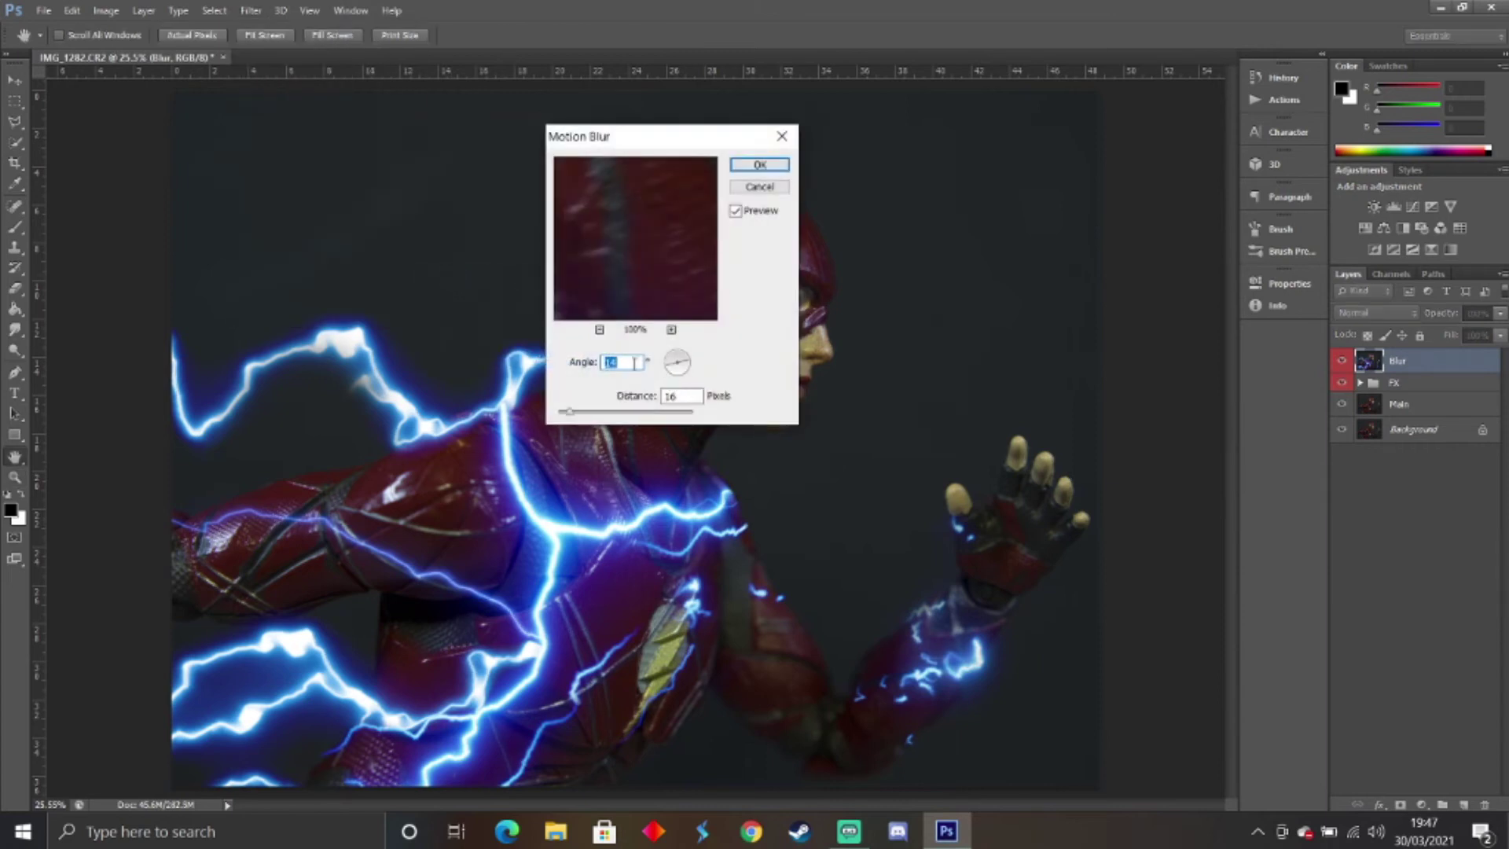
text(90)
key(BackSpace)
text(0)
drag(584, 417, 607, 417)
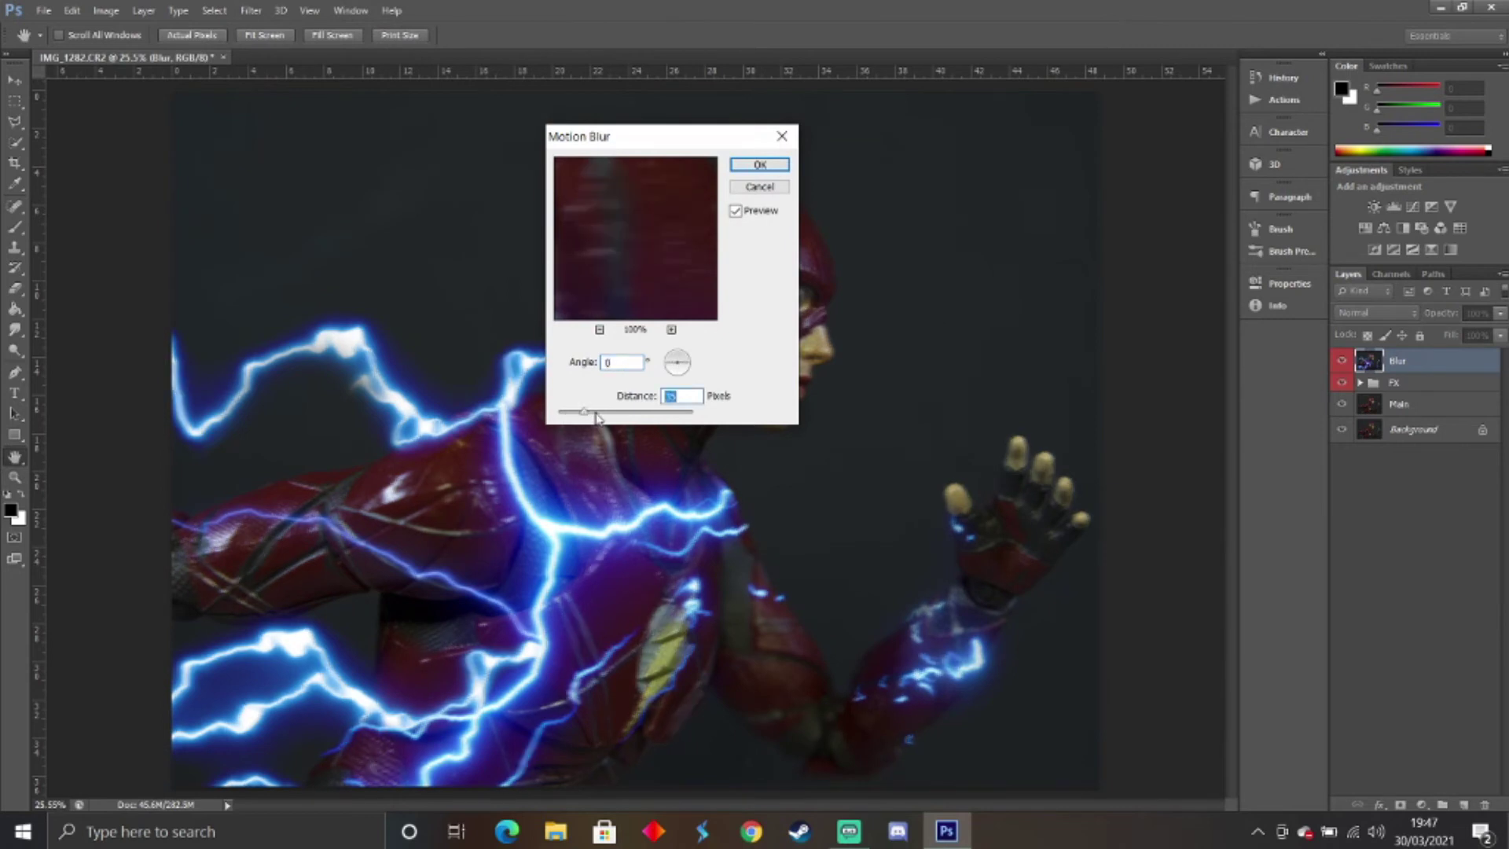
drag(660, 146, 453, 142)
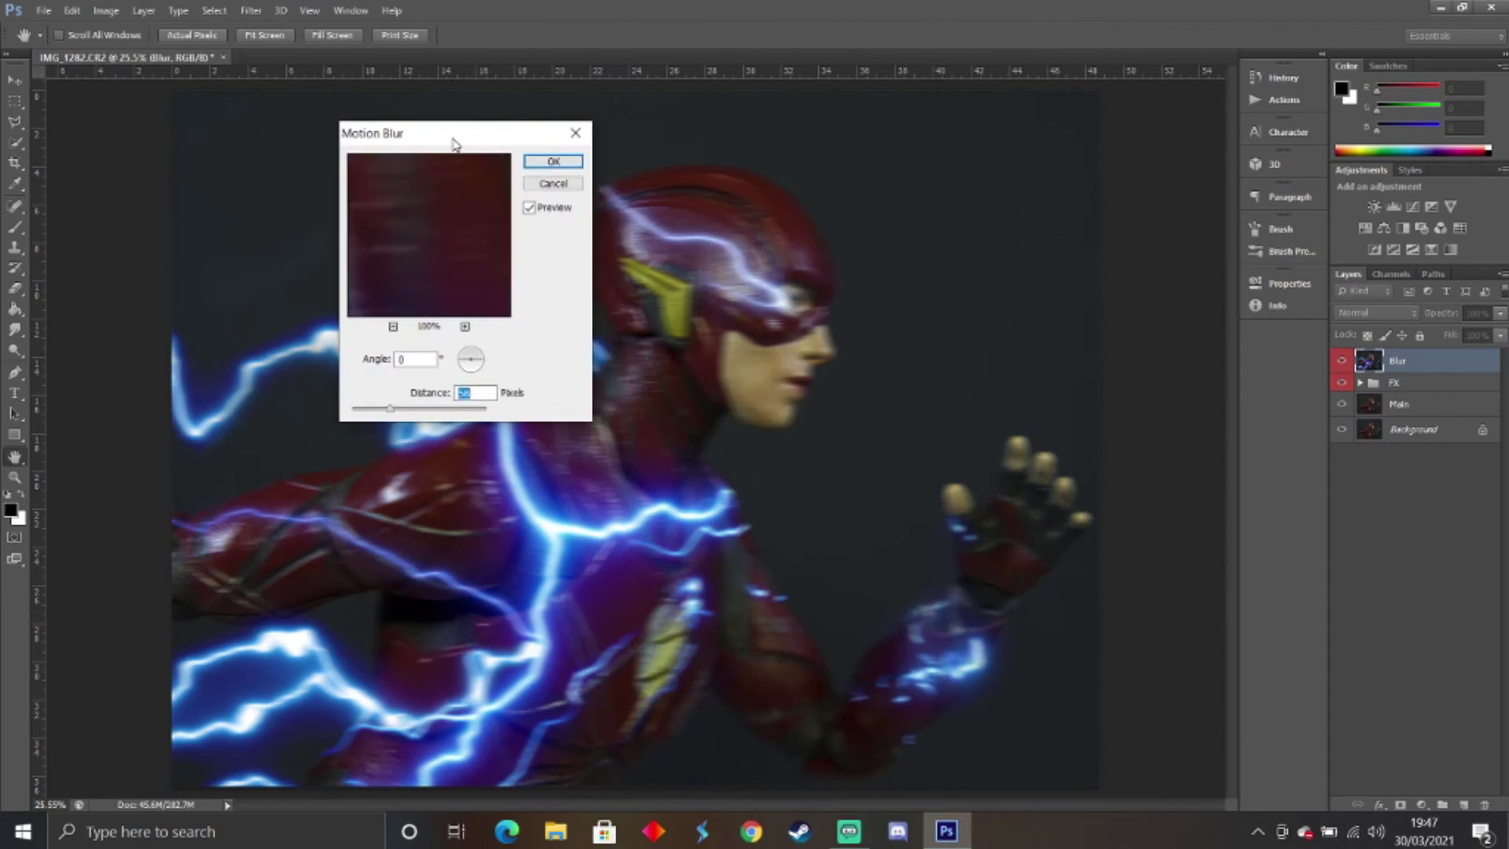
drag(390, 409, 400, 413)
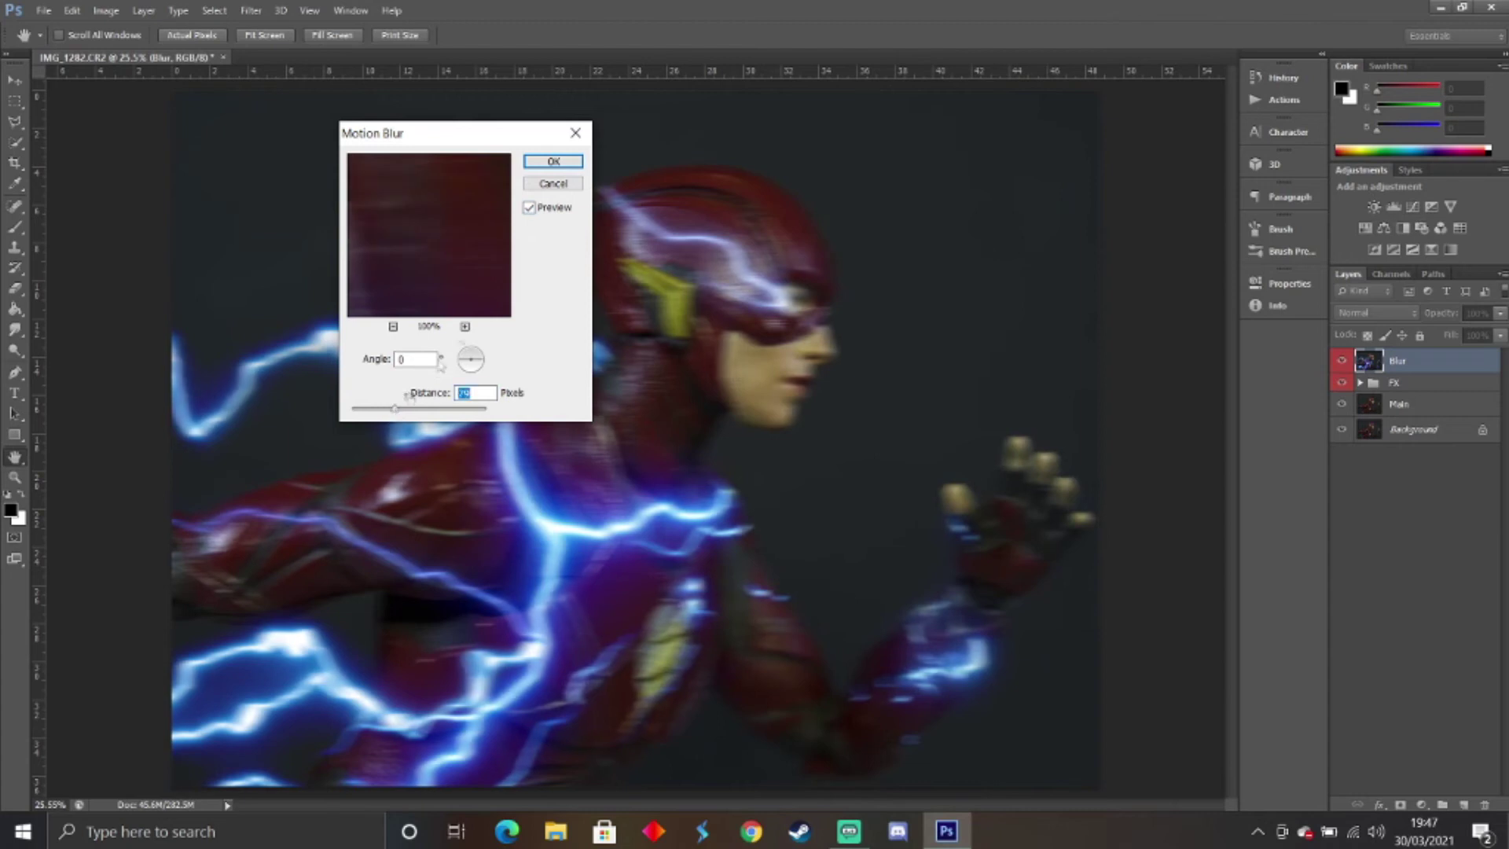
click(552, 162)
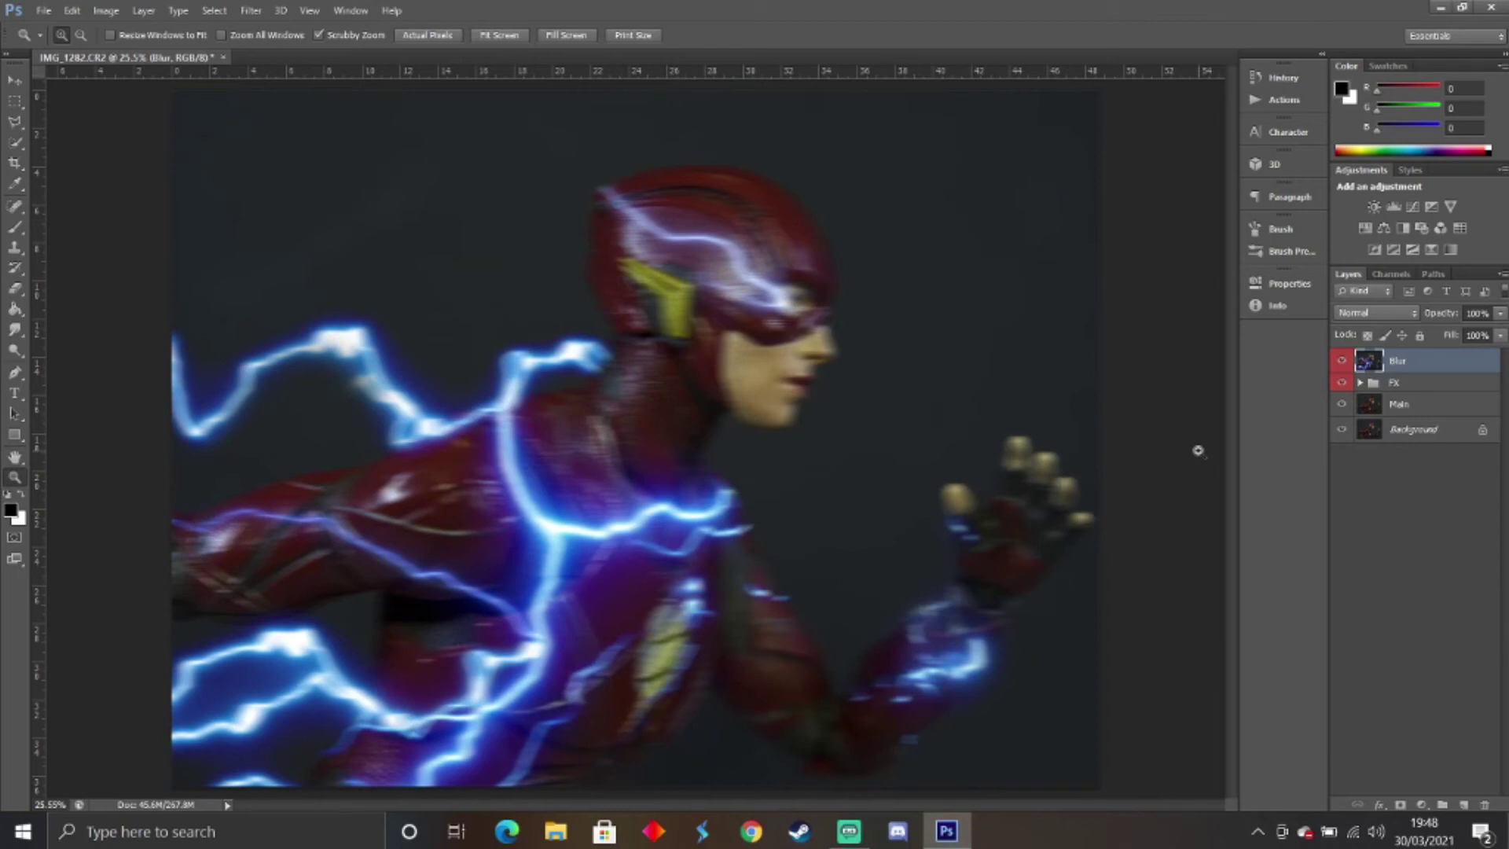
Mask the Blur layer, painting black over the helmet, face, chest emblem and raised hand.
click(1400, 805)
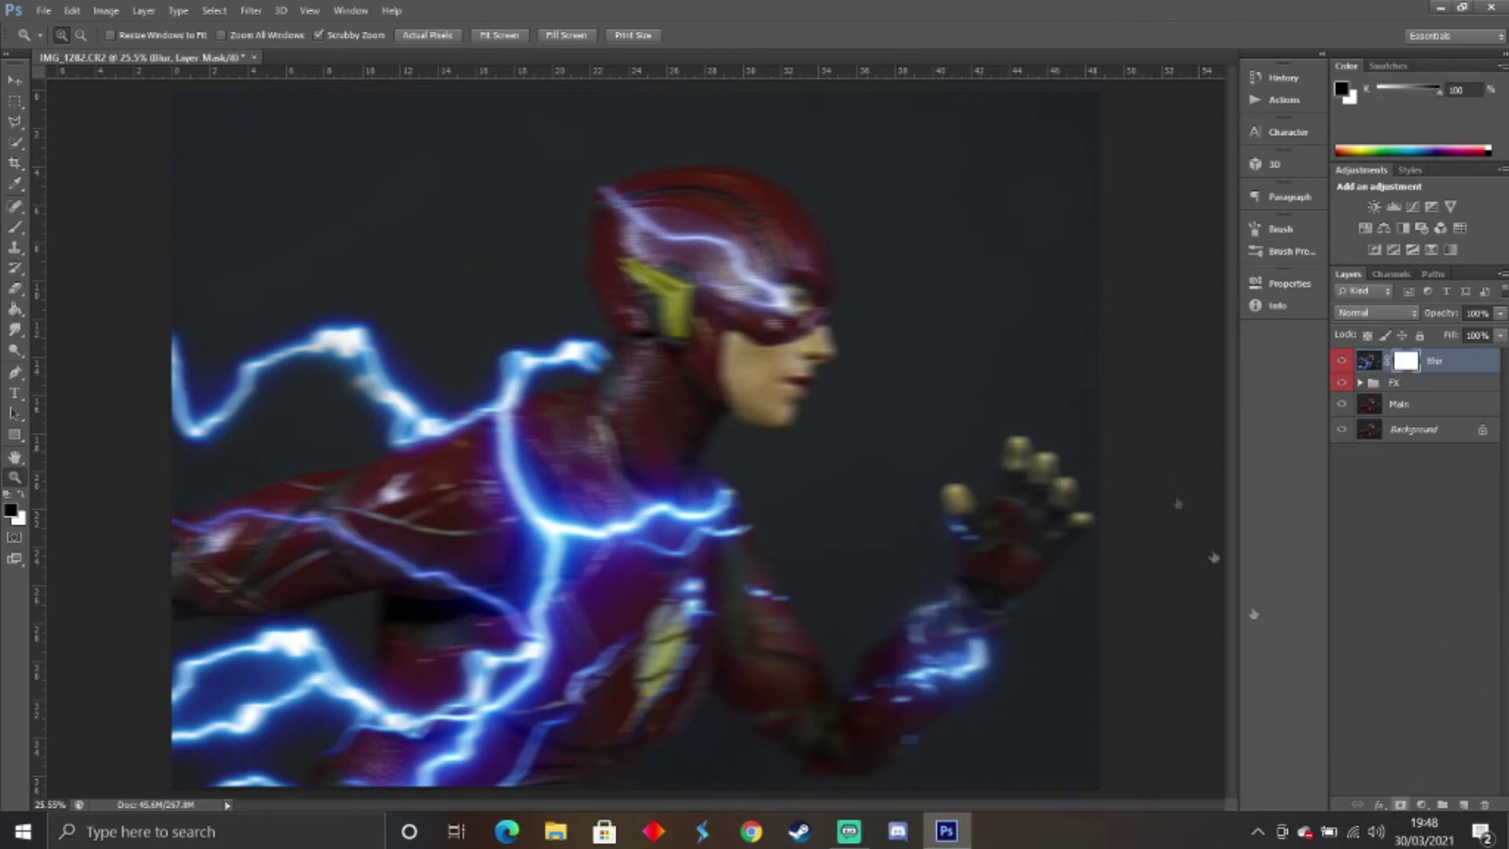
key(b)
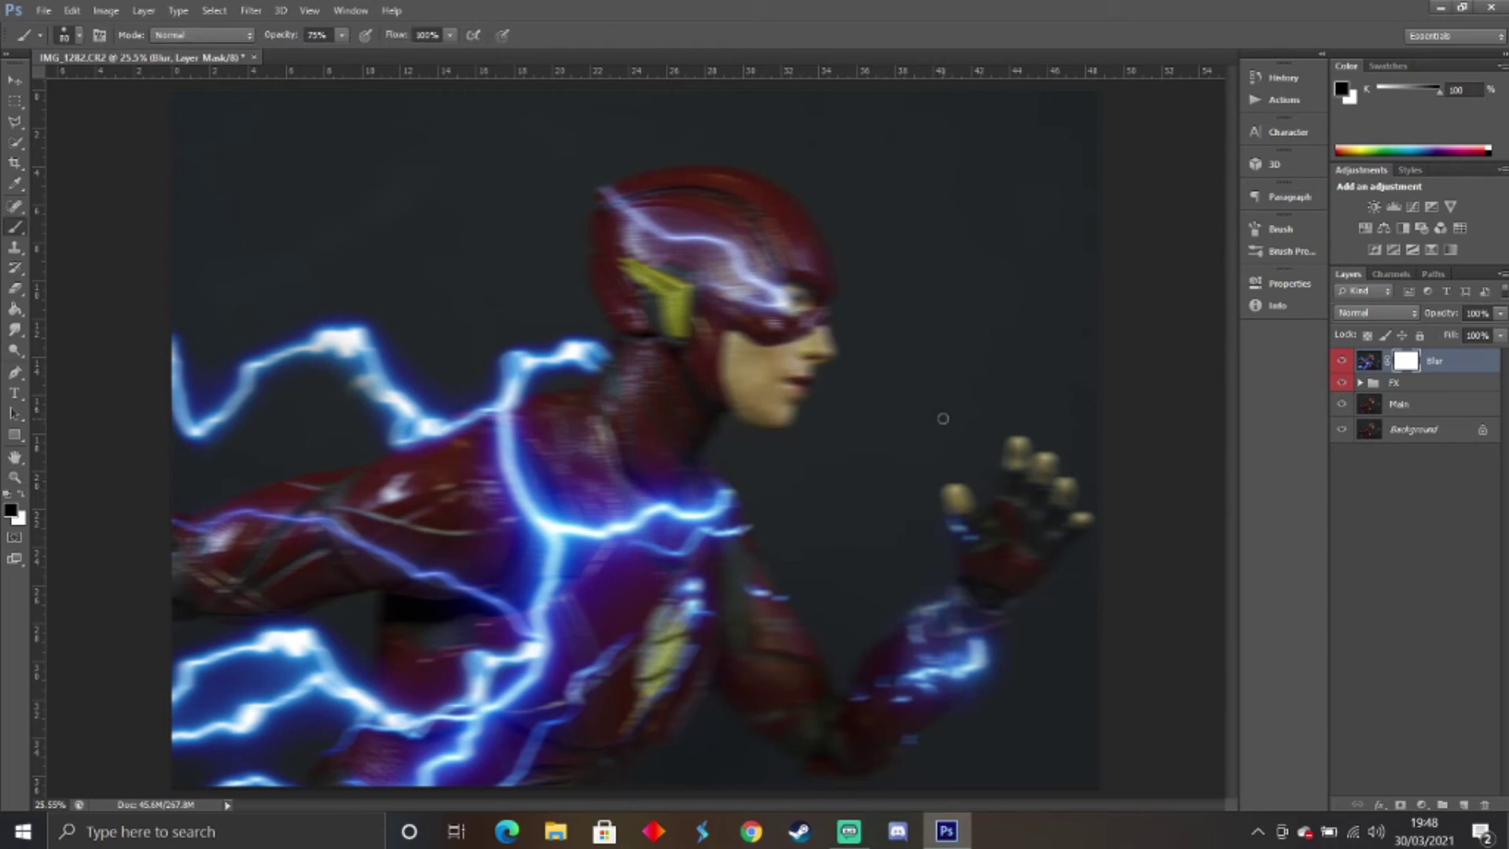
key(bracketright)
key(bracketright)
key(bracketright)
key(bracketright)
key(bracketright)
key(bracketright)
key(bracketright)
key(bracketright)
mouse_move(768, 330)
mouse_down()
mouse_move(777, 259)
mouse_move(754, 236)
mouse_move(738, 314)
mouse_move(778, 361)
mouse_move(842, 394)
mouse_up()
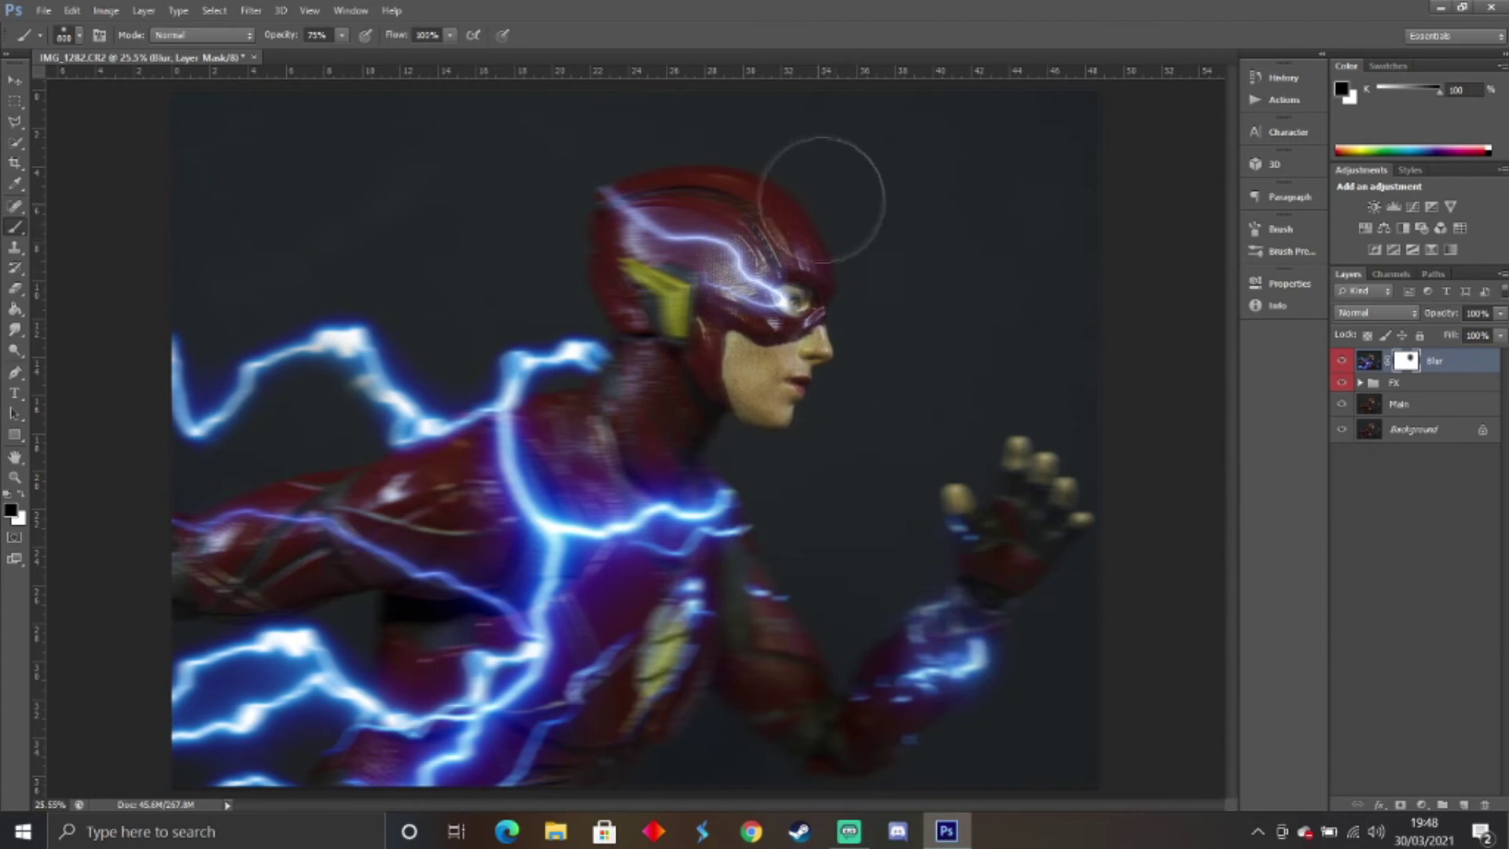
mouse_move(684, 597)
mouse_down()
mouse_move(643, 676)
mouse_move(692, 620)
mouse_move(598, 755)
mouse_move(761, 585)
mouse_up()
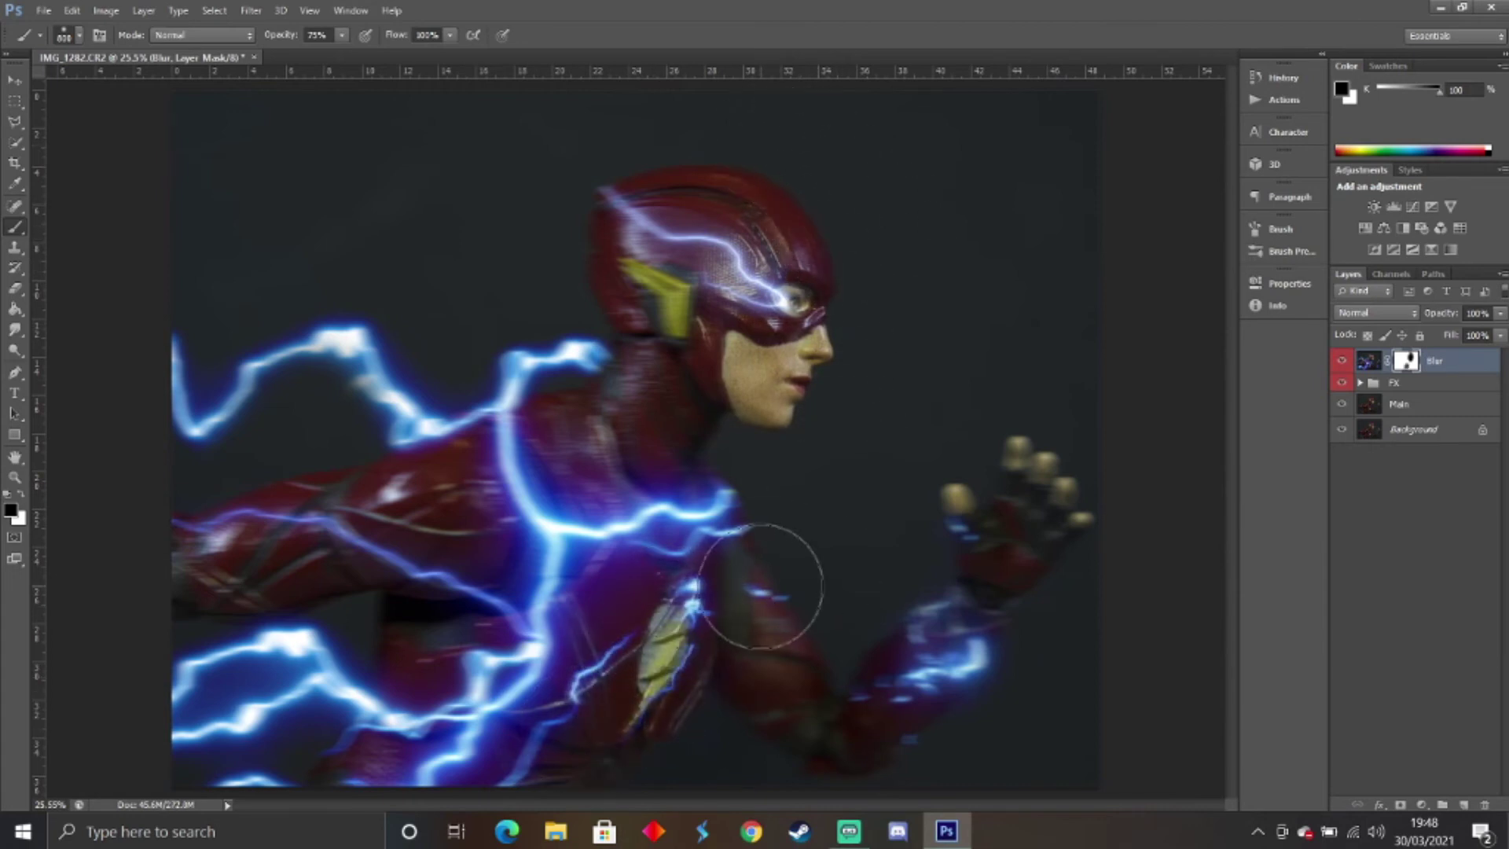
key(bracketleft)
key(bracketleft)
key(bracketleft)
key(bracketleft)
key(bracketleft)
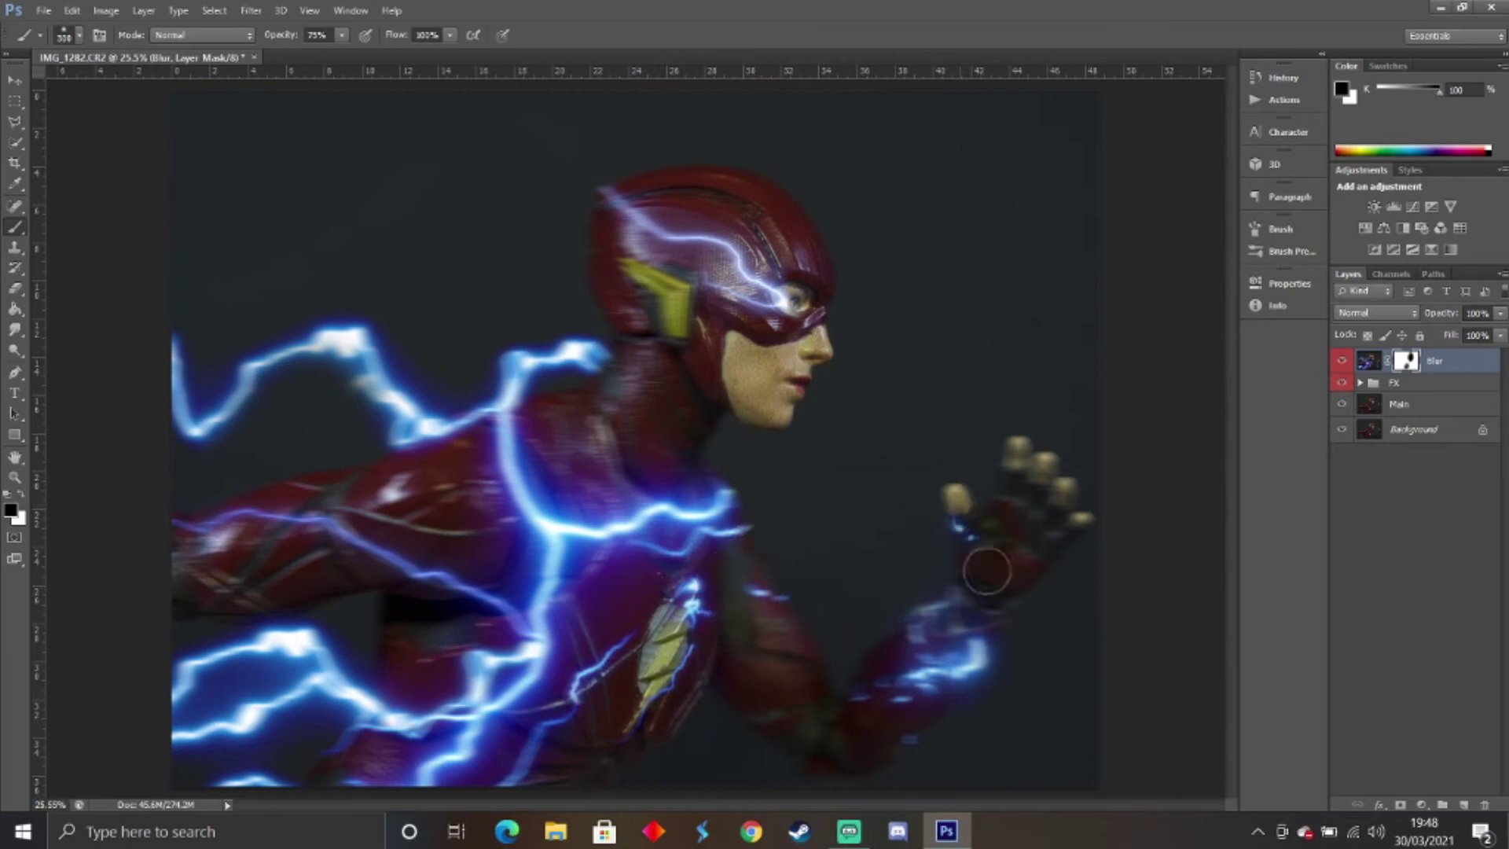
mouse_move(986, 572)
mouse_down()
mouse_move(1037, 503)
mouse_move(1045, 440)
mouse_move(994, 583)
mouse_move(1025, 454)
mouse_move(977, 653)
mouse_move(918, 676)
mouse_move(983, 590)
mouse_move(978, 446)
mouse_up()
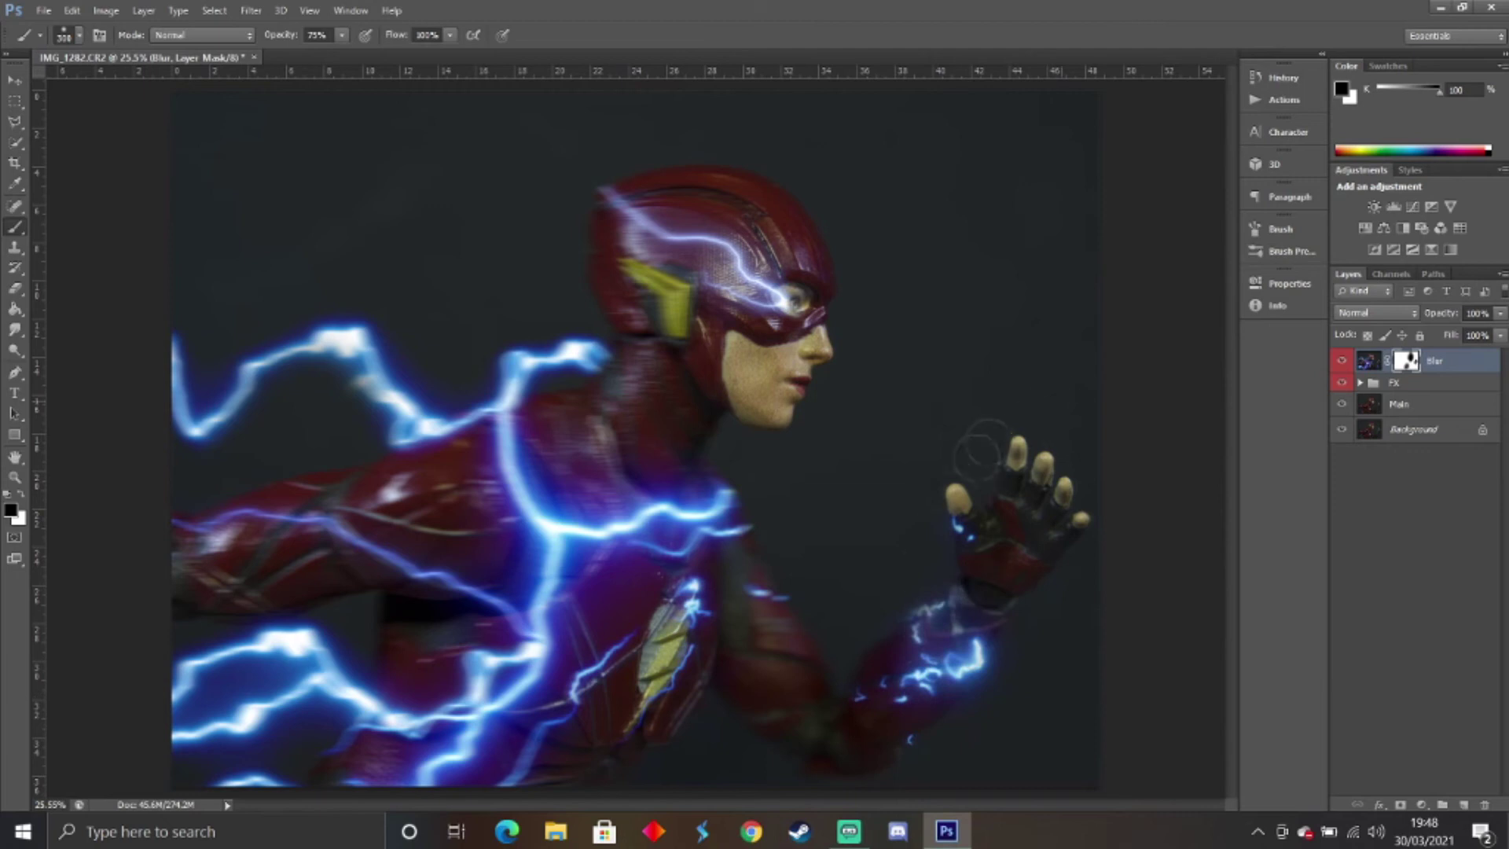
click(1339, 599)
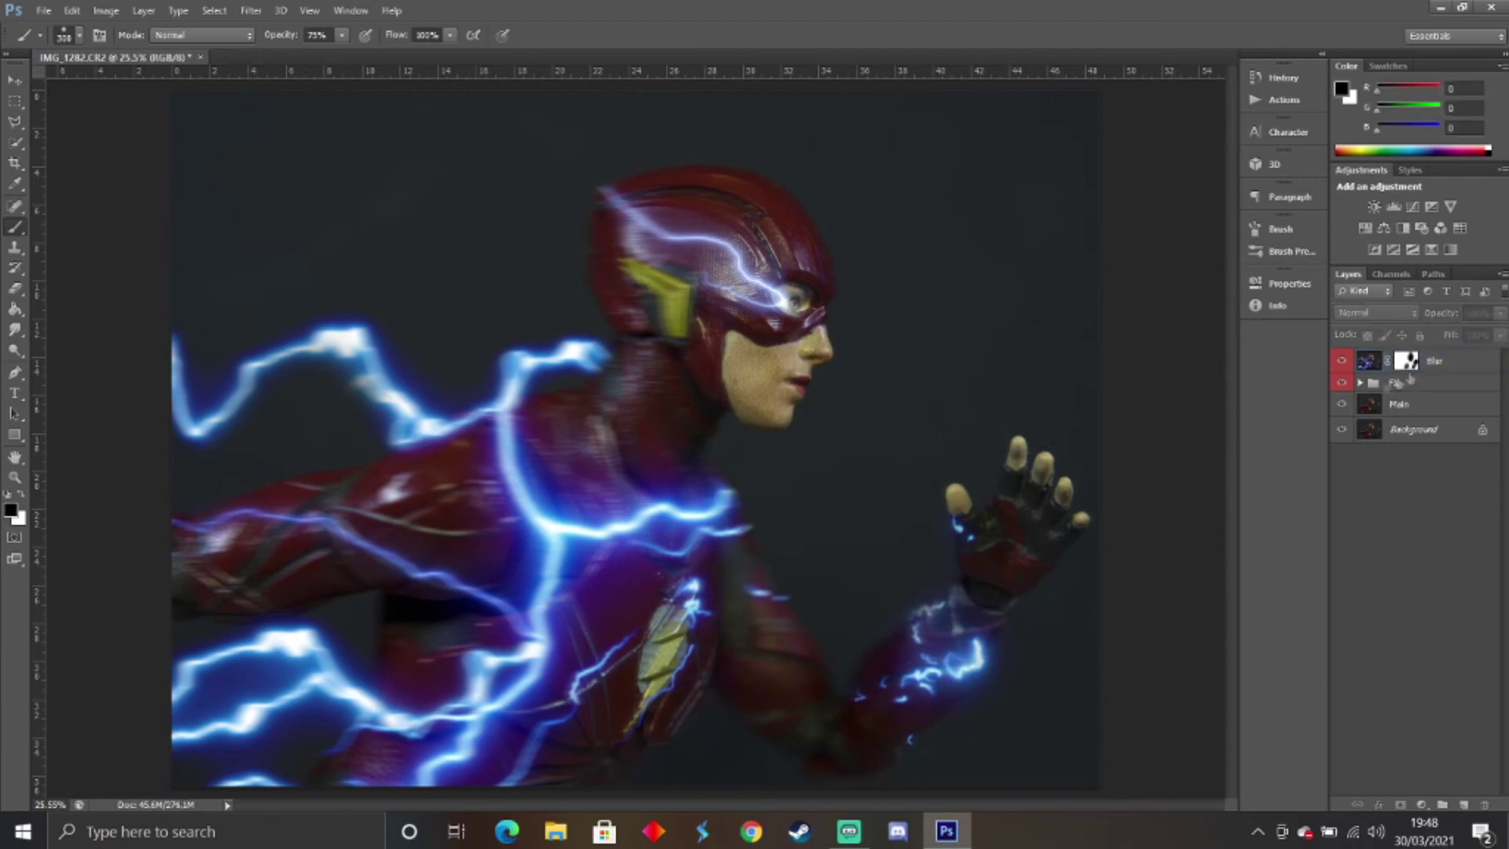
Try a 169-pixel motion blur on the Blur layer, then undo it as too strong.
click(1442, 362)
click(252, 11)
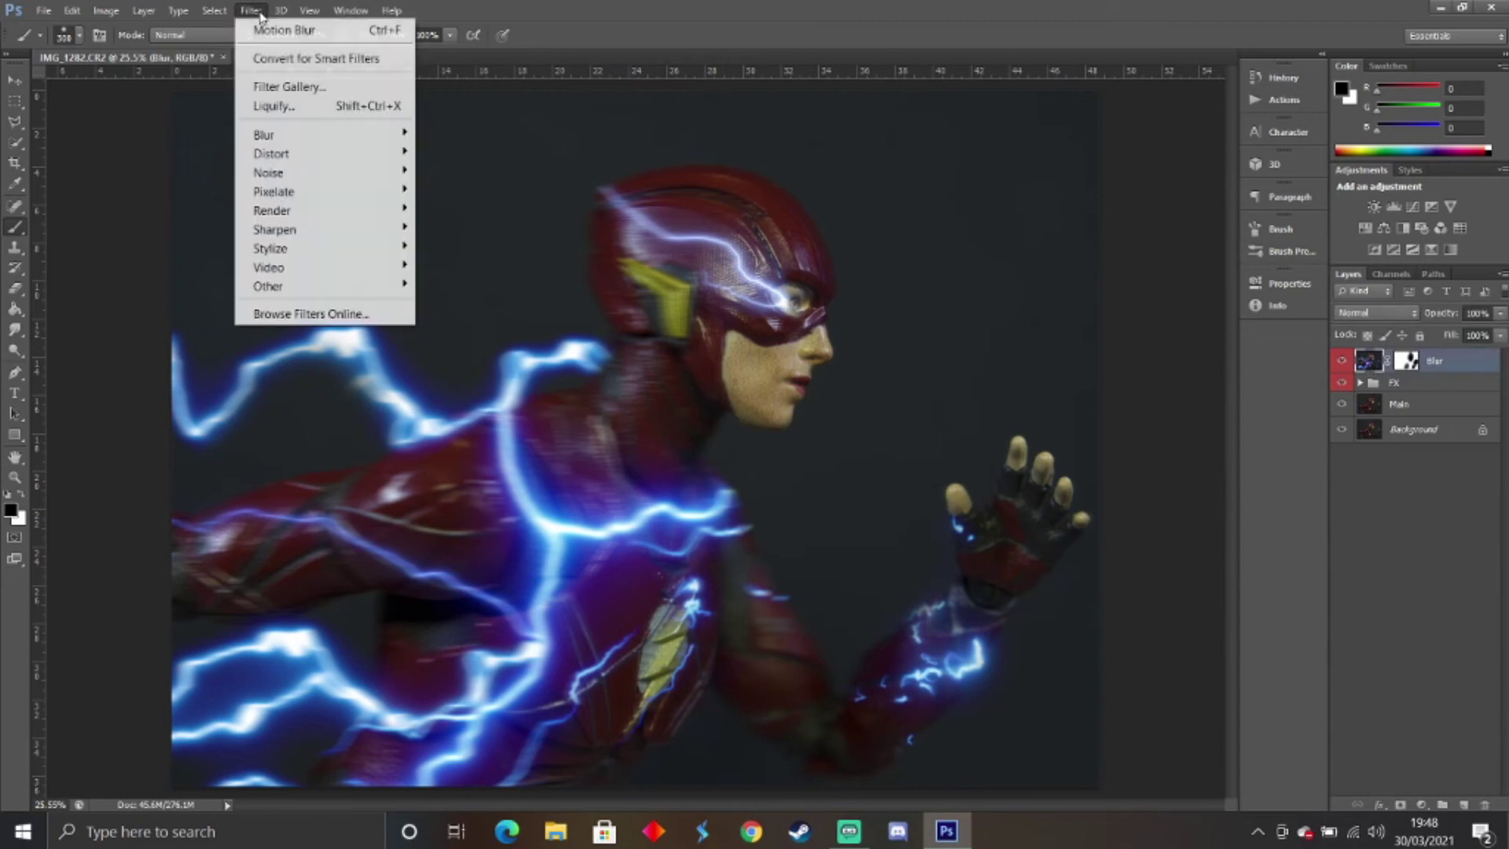
mouse_move(377, 134)
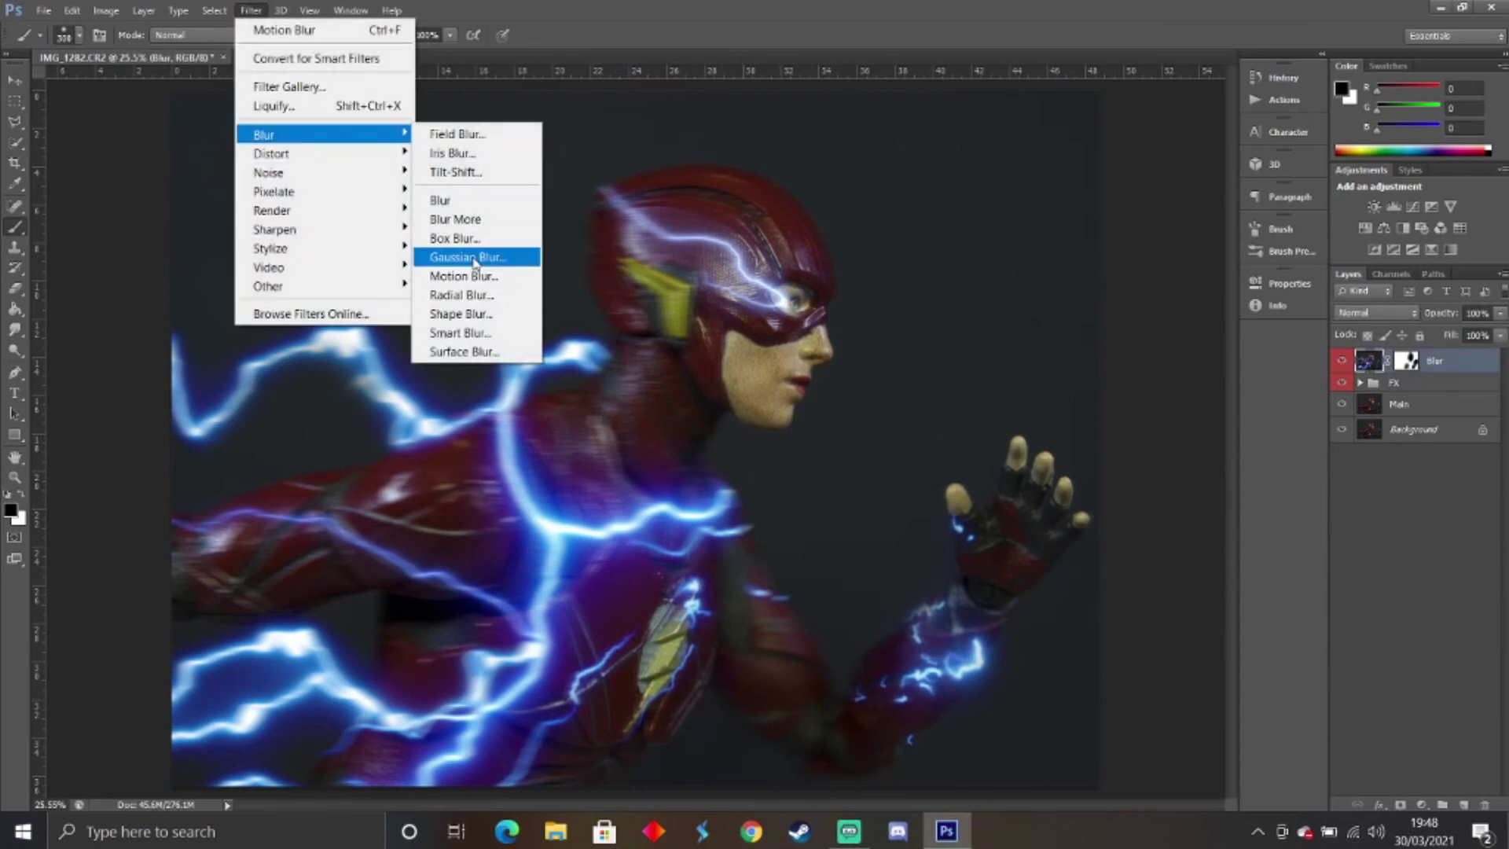
click(464, 275)
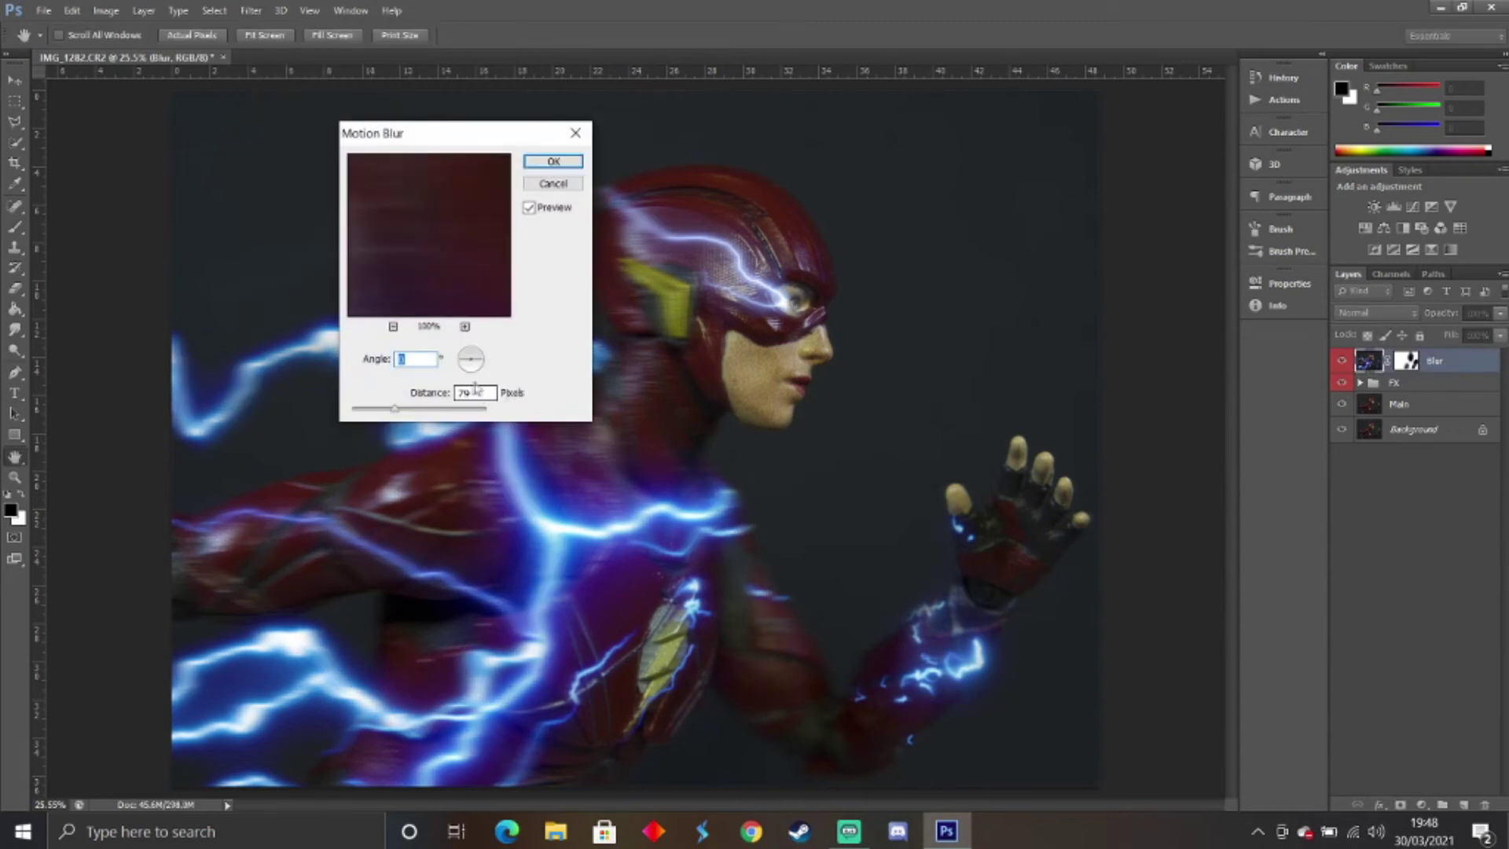
drag(396, 409, 414, 410)
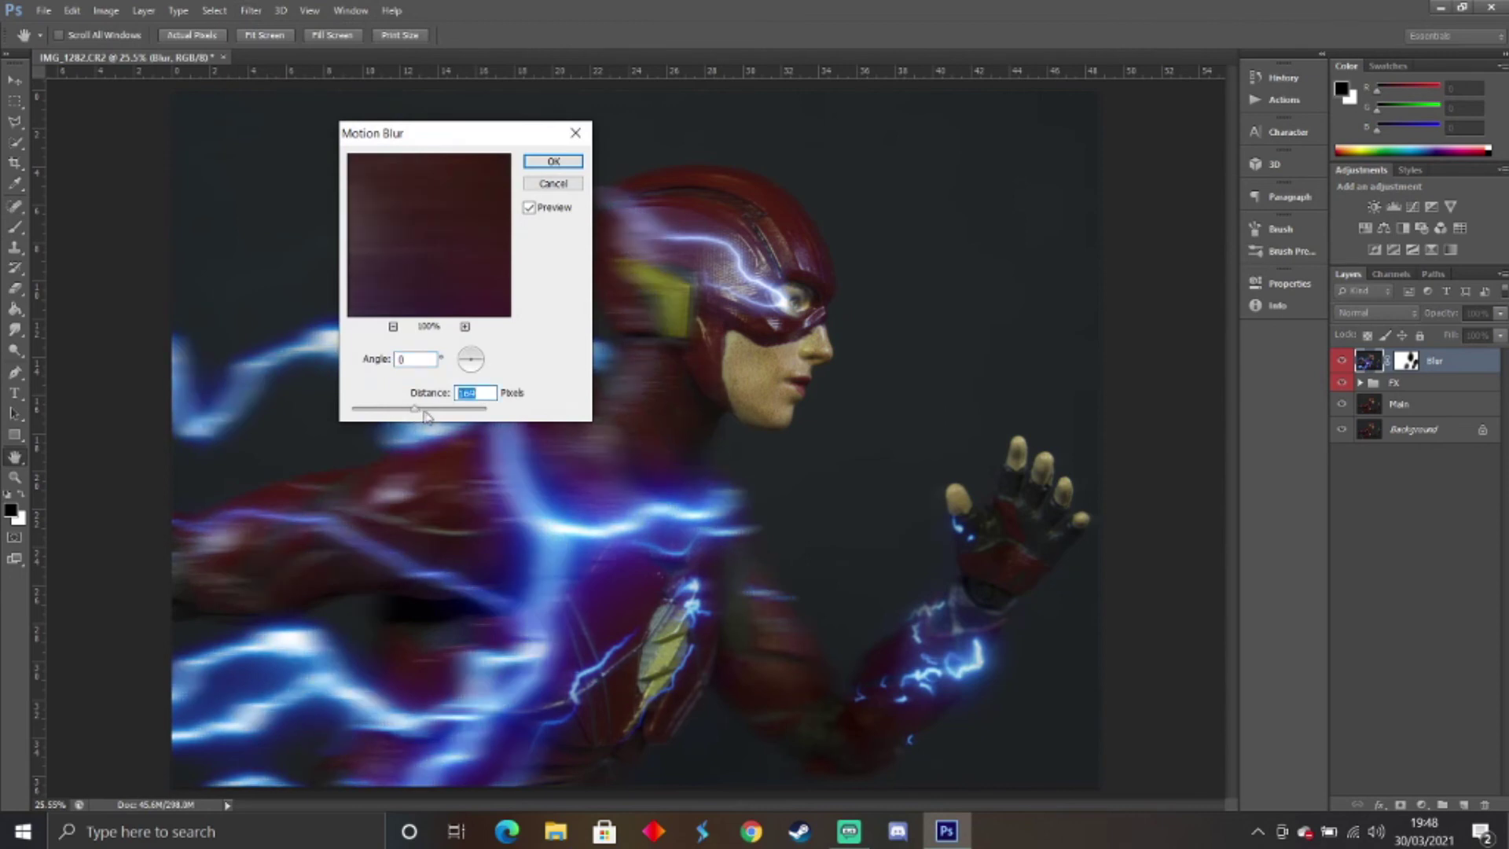
key(Return)
key(b)
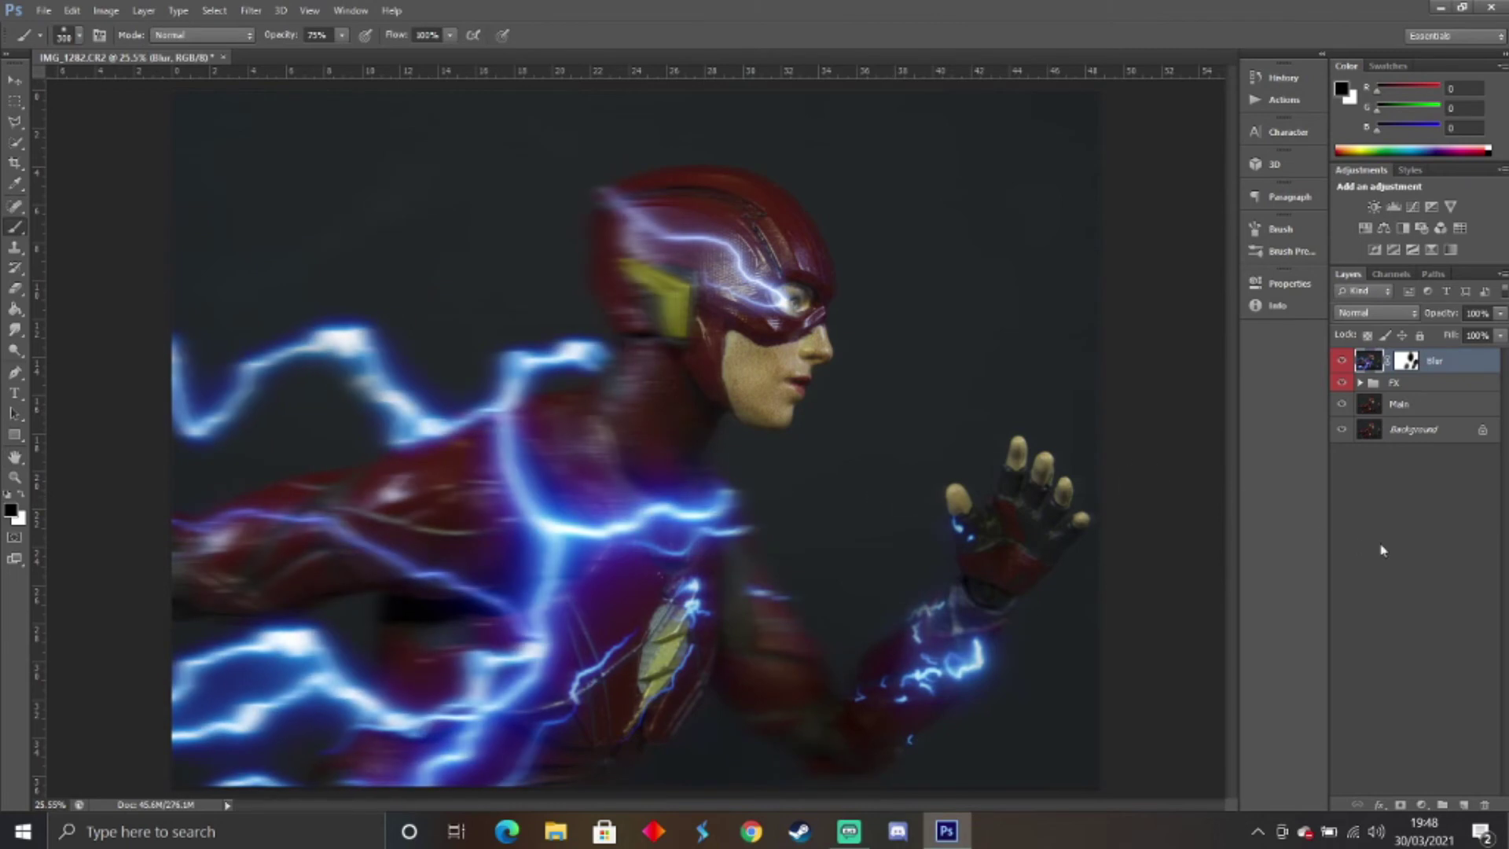
key(ctrl+z)
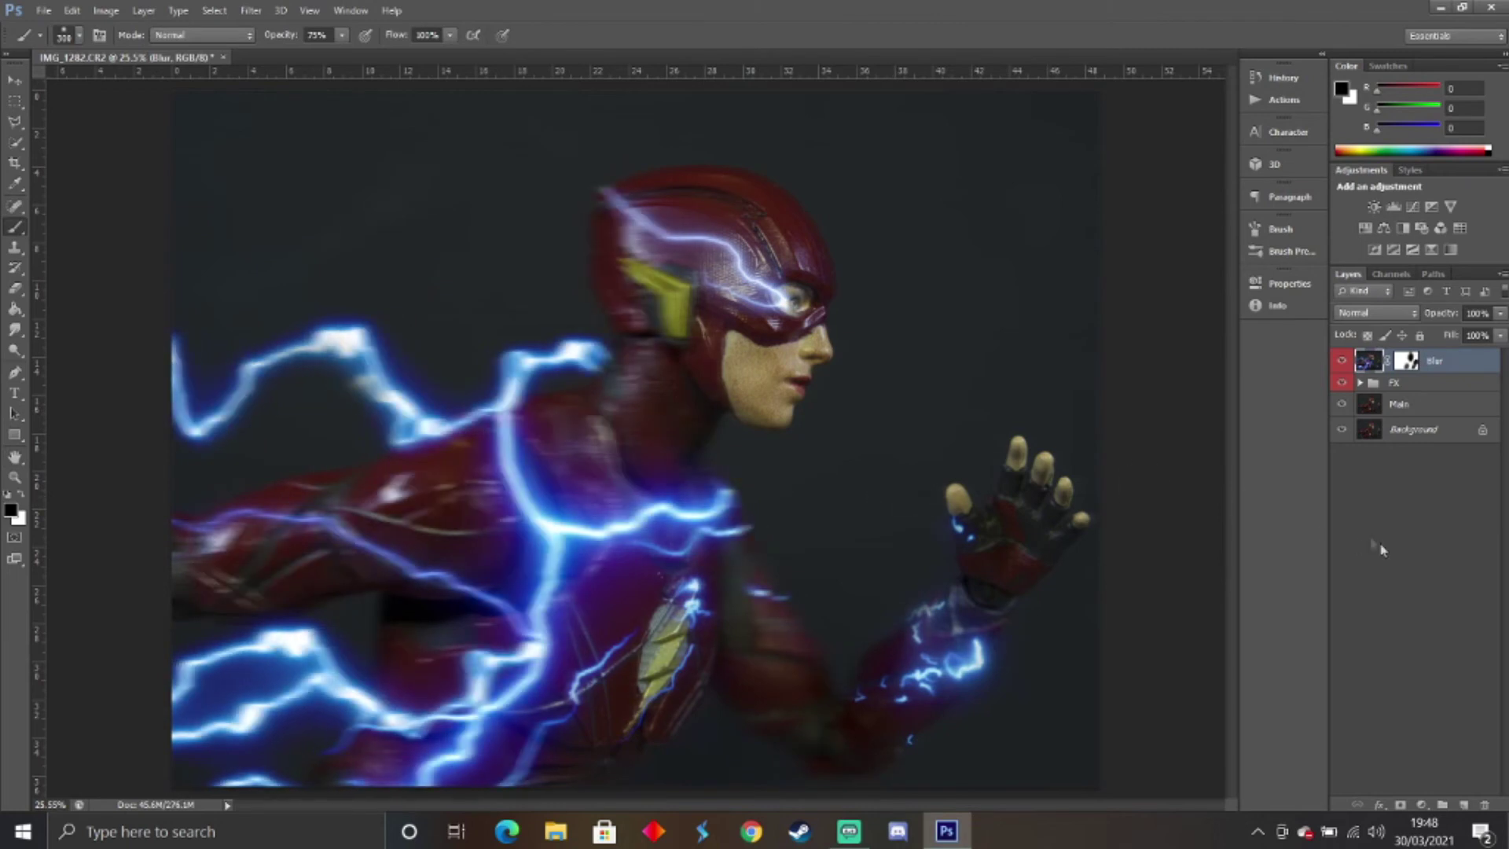
Apply a gentler 30-pixel Motion Blur to the Blur layer.
click(251, 10)
mouse_move(267, 138)
click(464, 276)
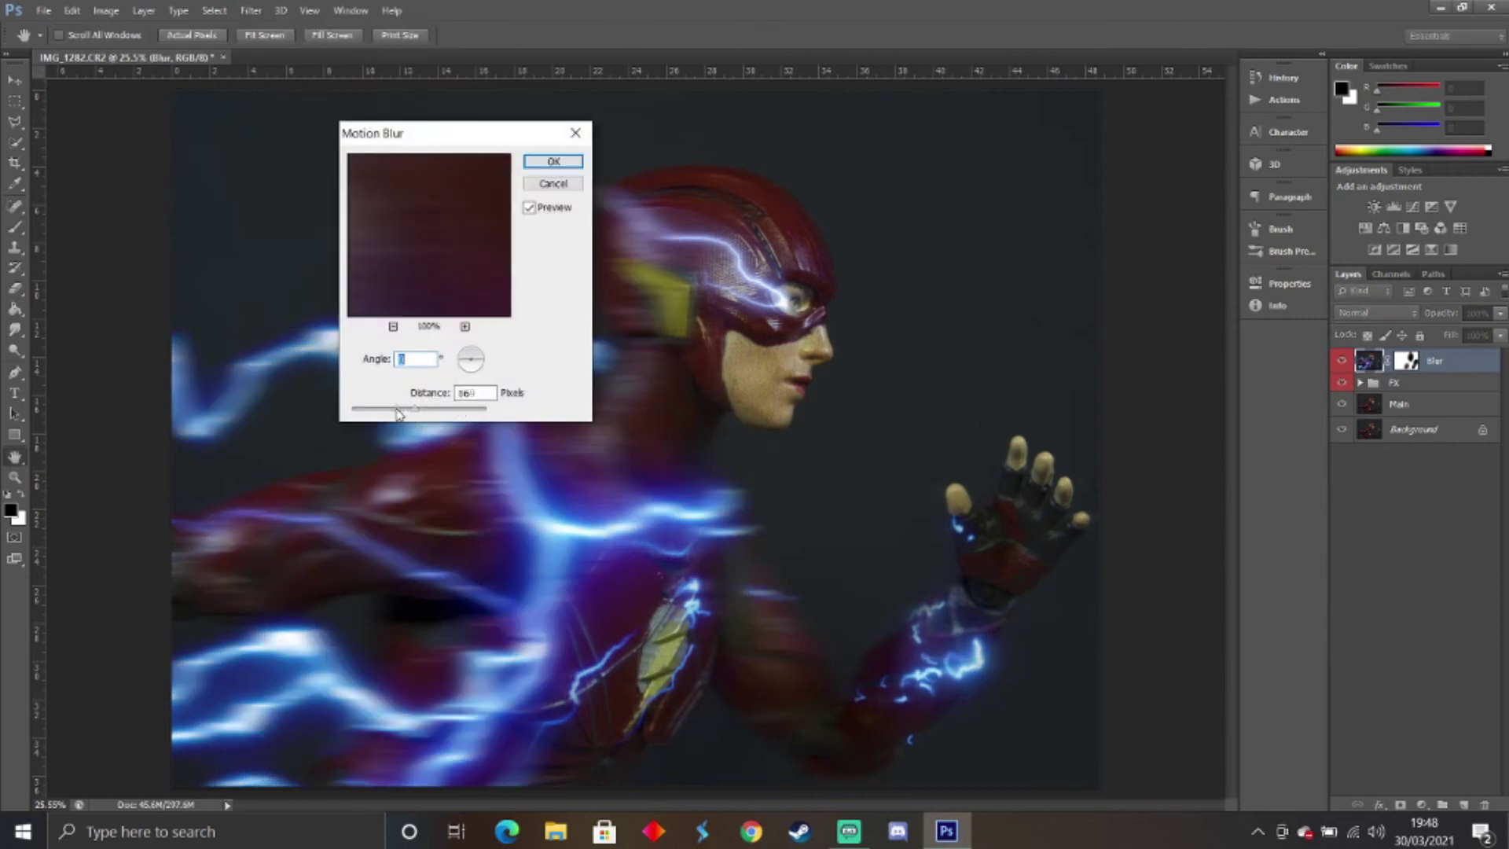
click(397, 409)
drag(440, 132, 1120, 45)
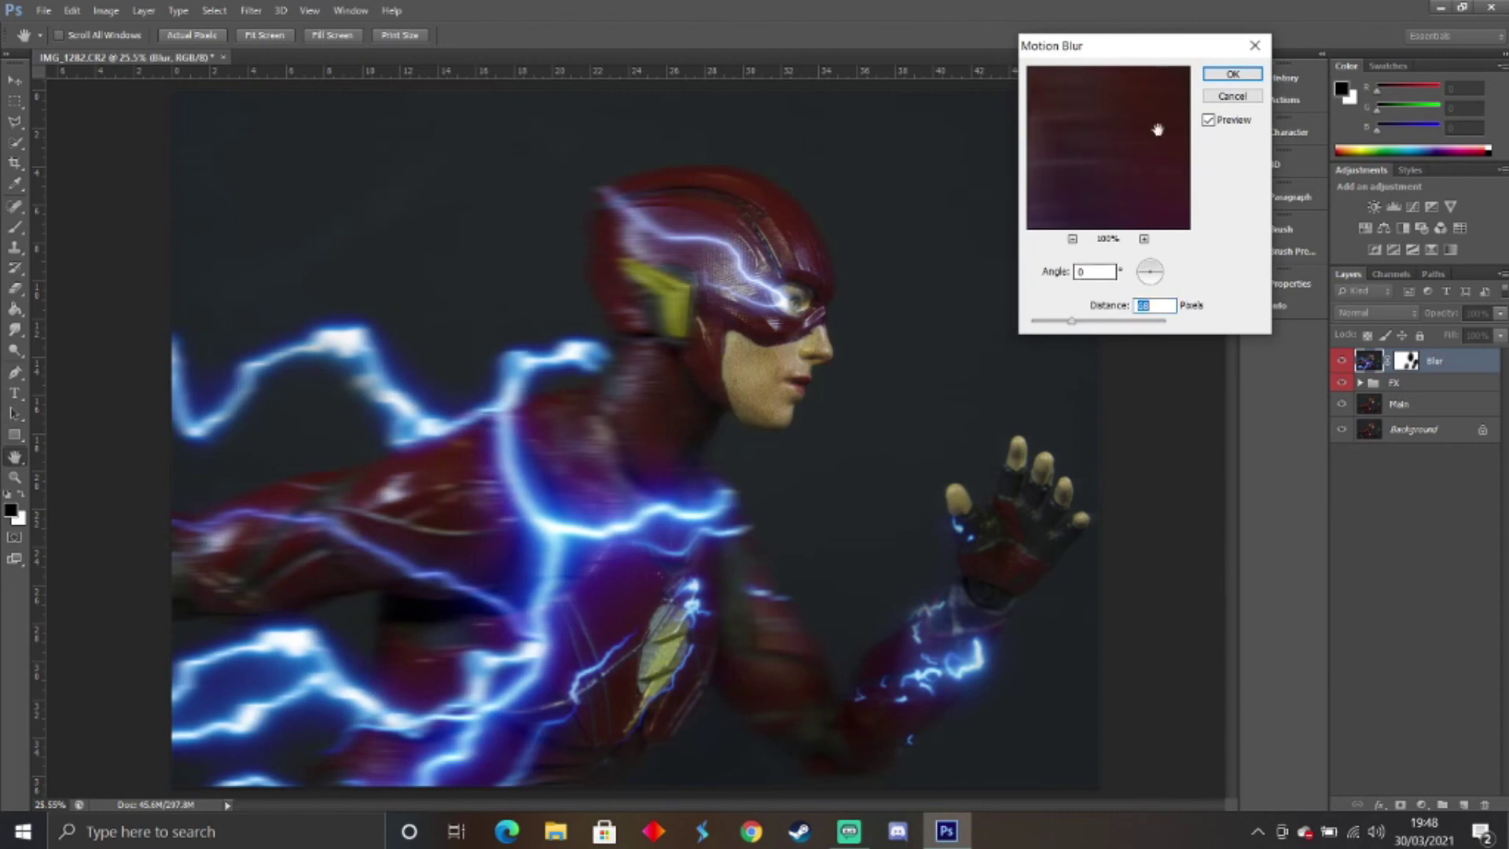
click(1232, 73)
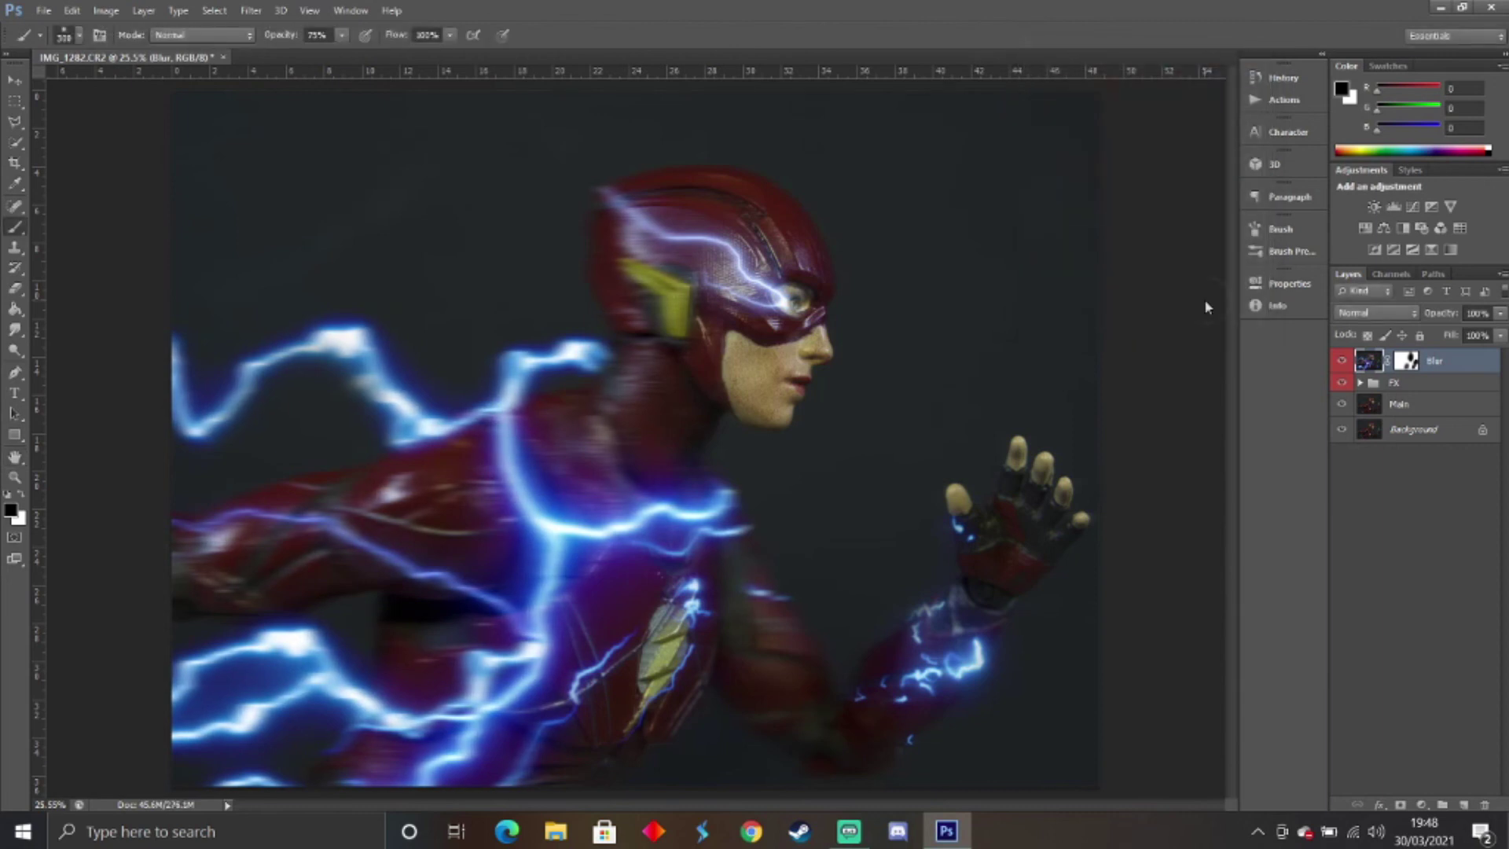
Paint the Blur layer mask black over the helmet top, ear piece and chin.
click(1405, 361)
mouse_move(735, 212)
mouse_down()
mouse_move(743, 196)
mouse_move(754, 208)
mouse_up()
mouse_move(728, 303)
mouse_down()
mouse_move(818, 229)
mouse_move(763, 178)
mouse_move(680, 169)
mouse_move(724, 409)
mouse_move(693, 479)
mouse_move(831, 699)
mouse_move(778, 639)
mouse_move(730, 670)
mouse_move(796, 730)
mouse_move(868, 721)
mouse_move(918, 740)
mouse_move(901, 539)
mouse_move(971, 525)
mouse_move(749, 528)
mouse_move(710, 456)
mouse_move(700, 464)
mouse_move(752, 620)
mouse_up()
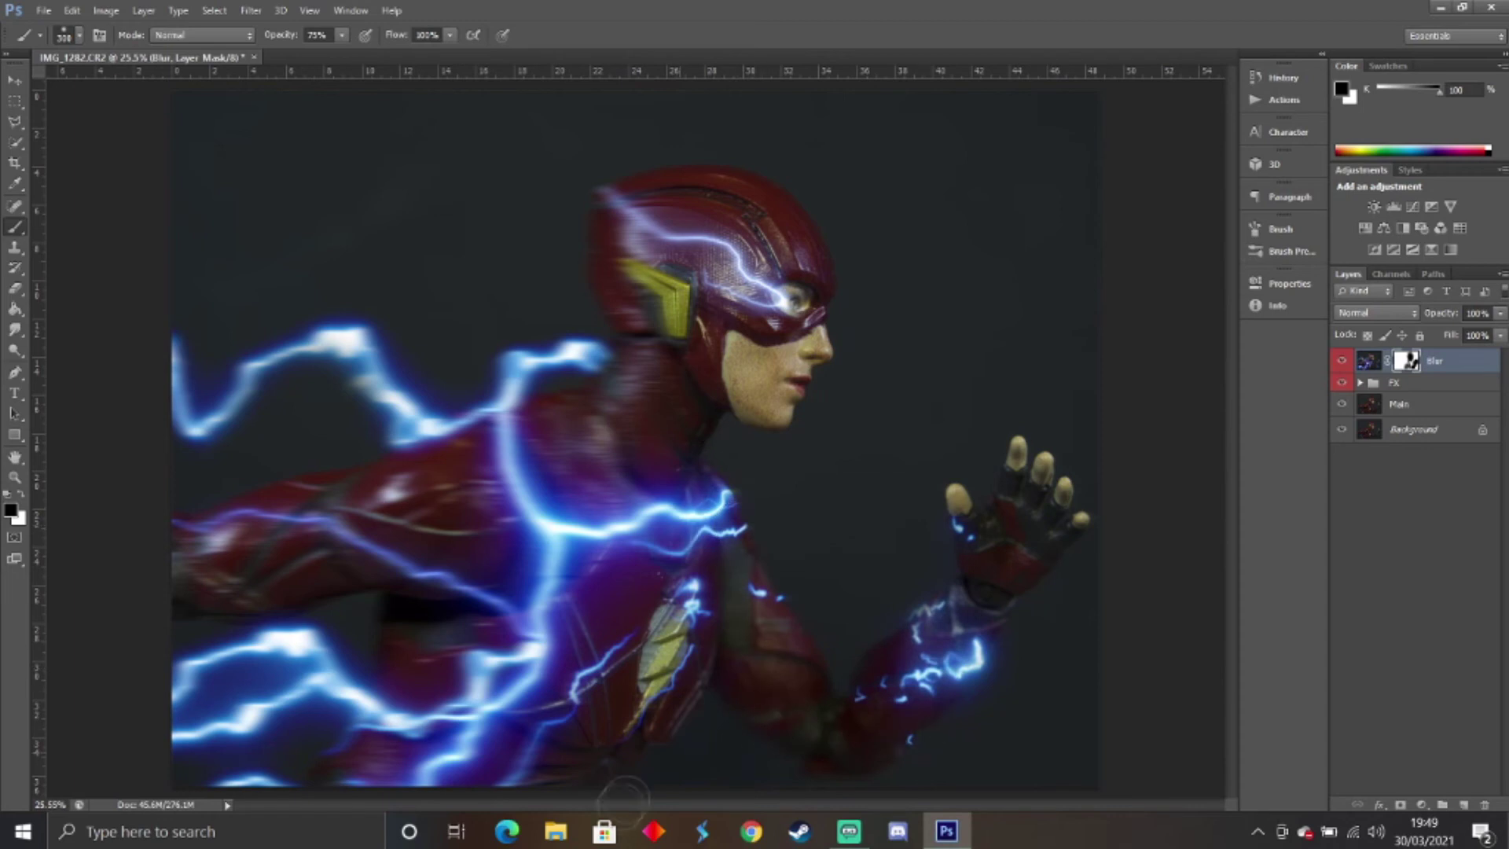
click(1412, 551)
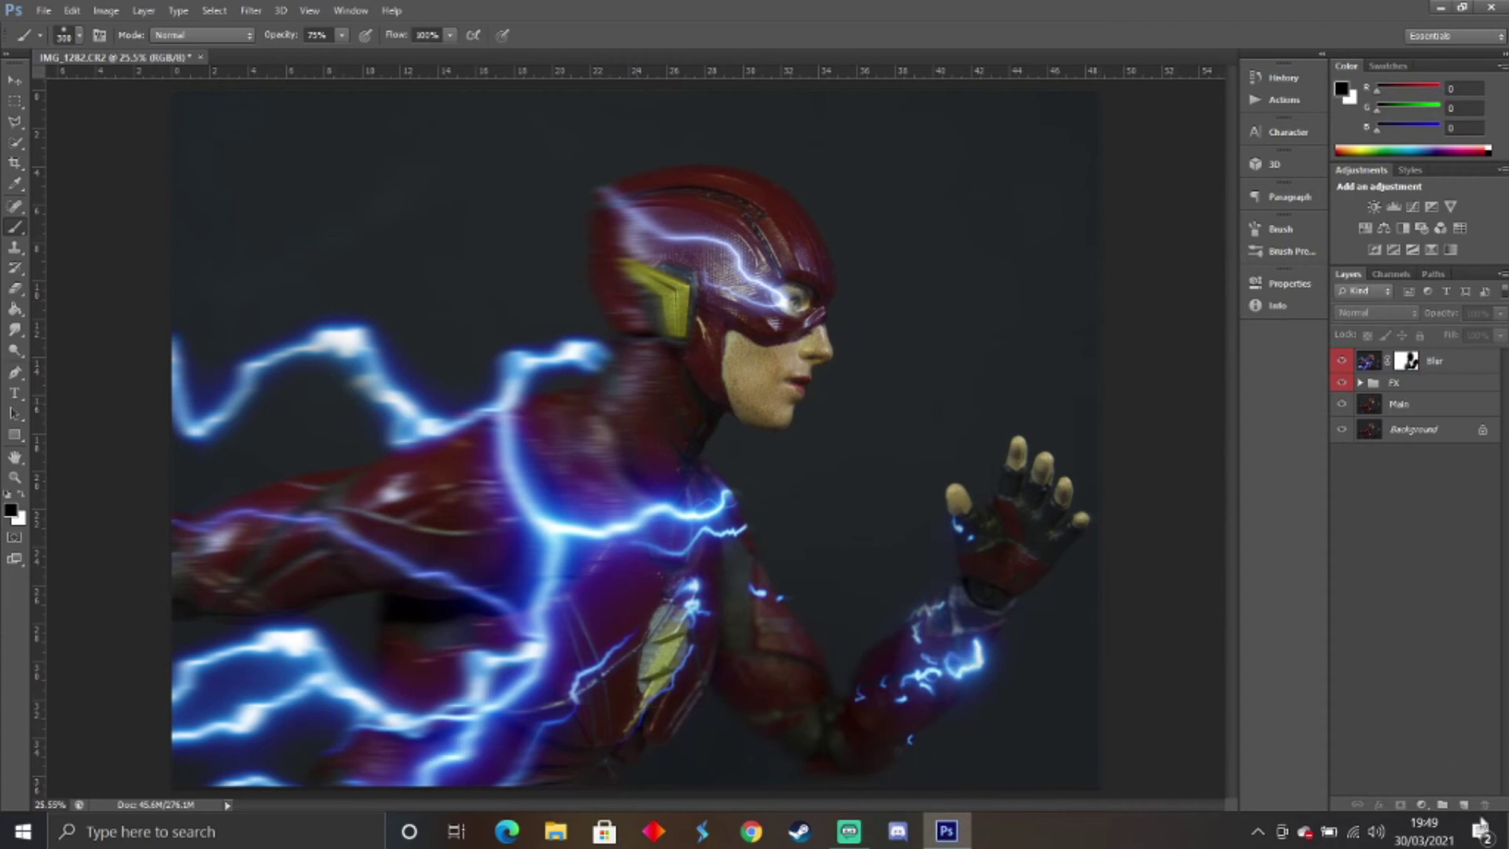
On a new layer, stamp large white smoke-brush fog across the picture.
click(1463, 804)
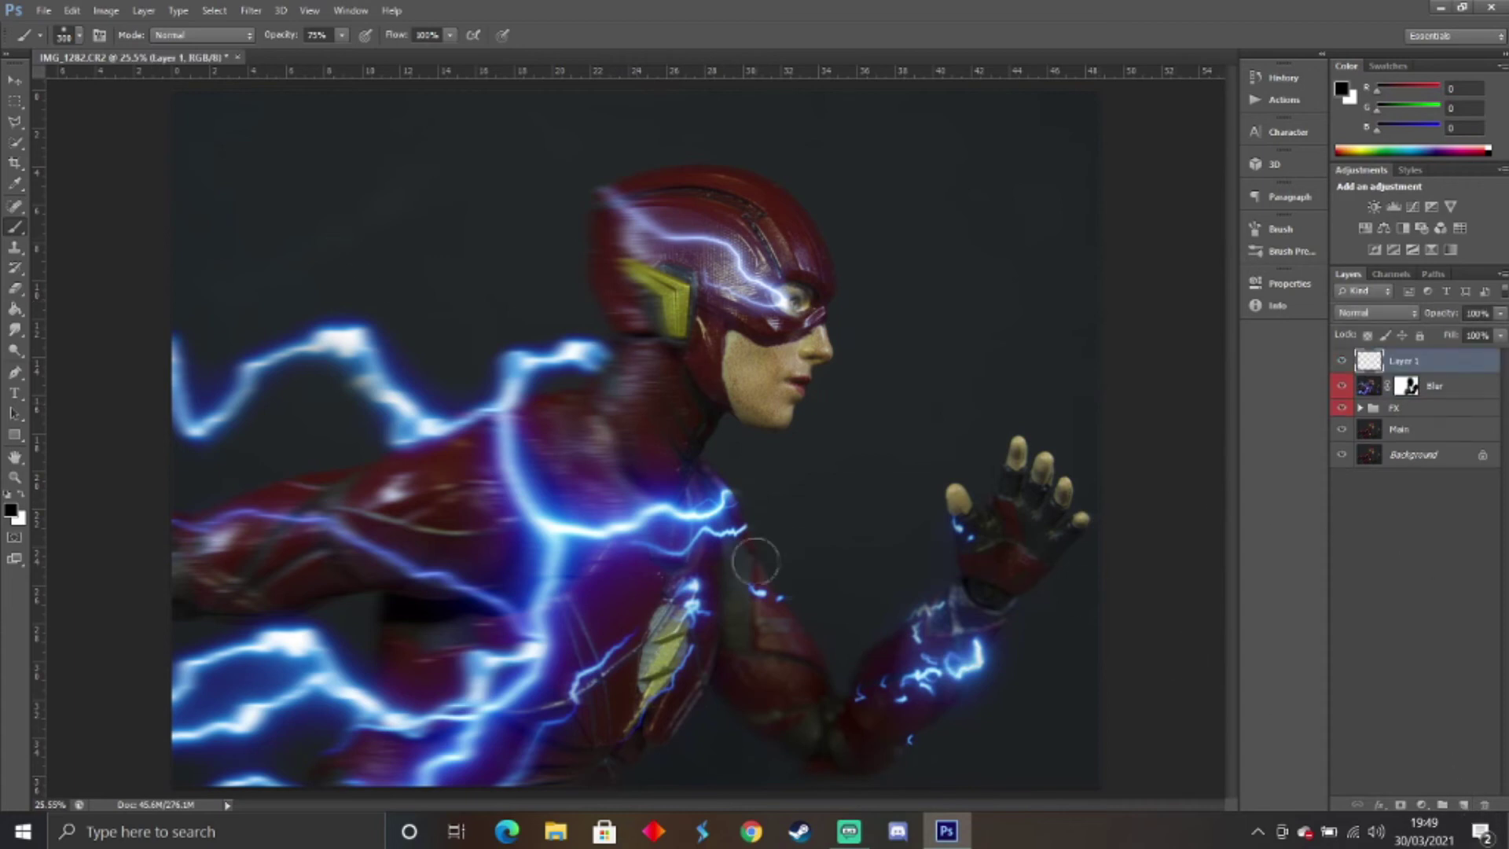
right_click(845, 468)
scroll(994, 589, down, 3)
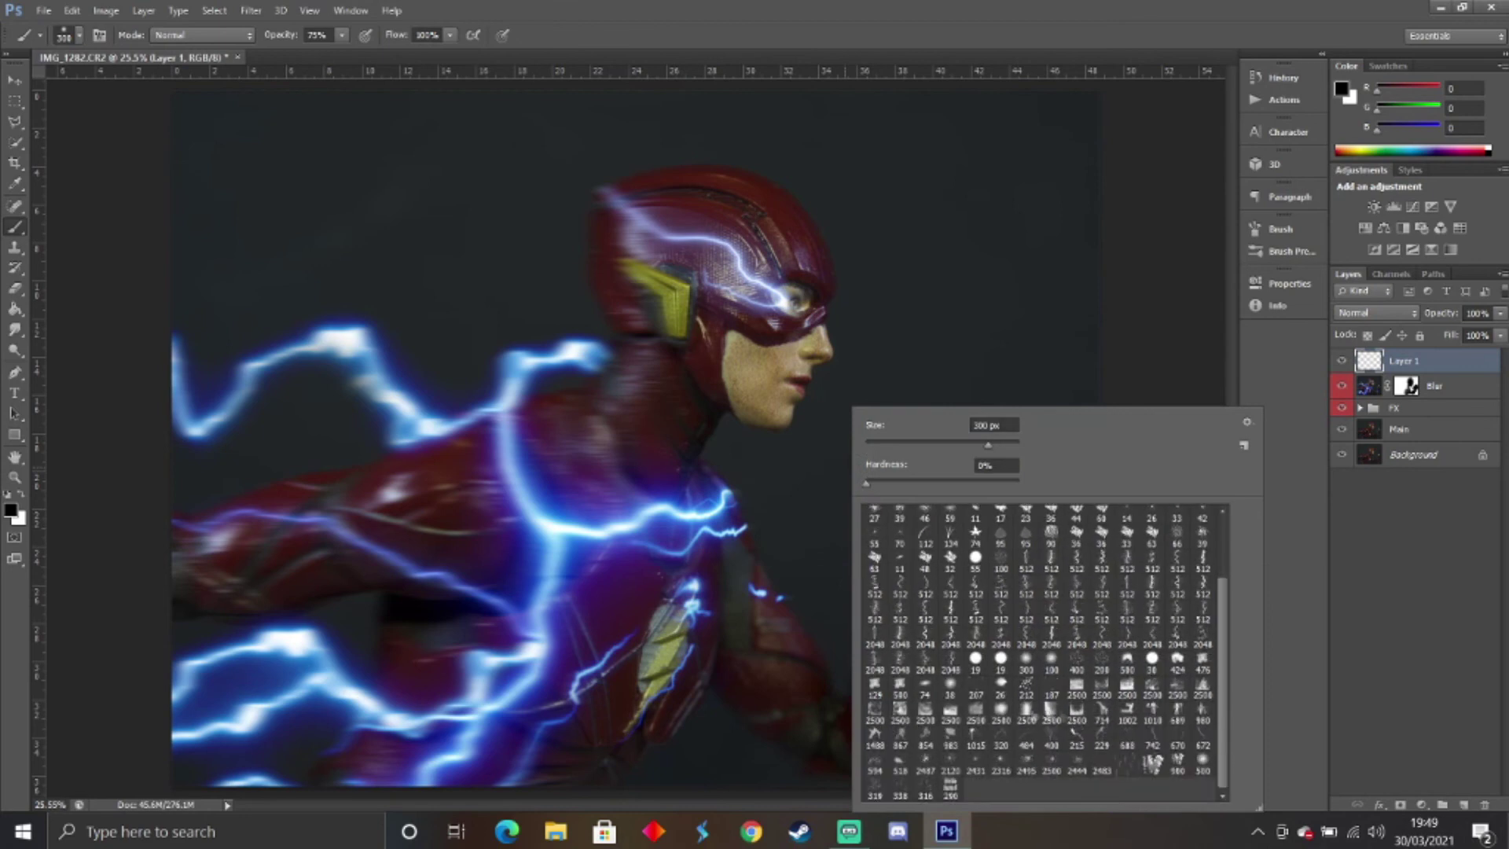
click(1075, 711)
click(544, 454)
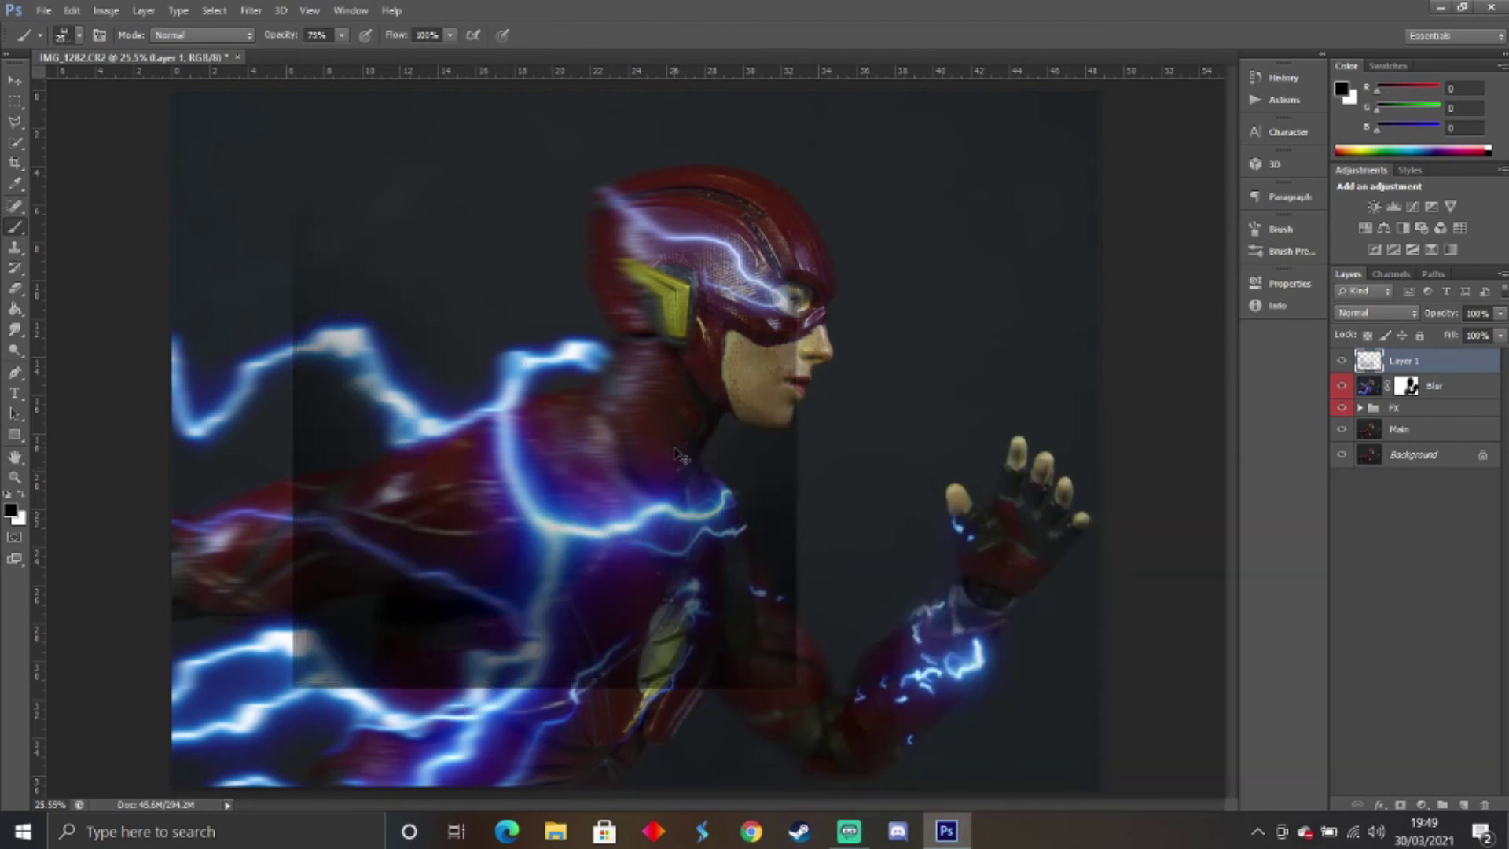
key(ctrl+z)
key(x)
key(bracketright)
key(bracketright)
key(bracketright)
key(bracketright)
key(bracketright)
key(bracketright)
key(bracketright)
key(bracketright)
key(bracketright)
key(bracketright)
key(bracketright)
key(bracketright)
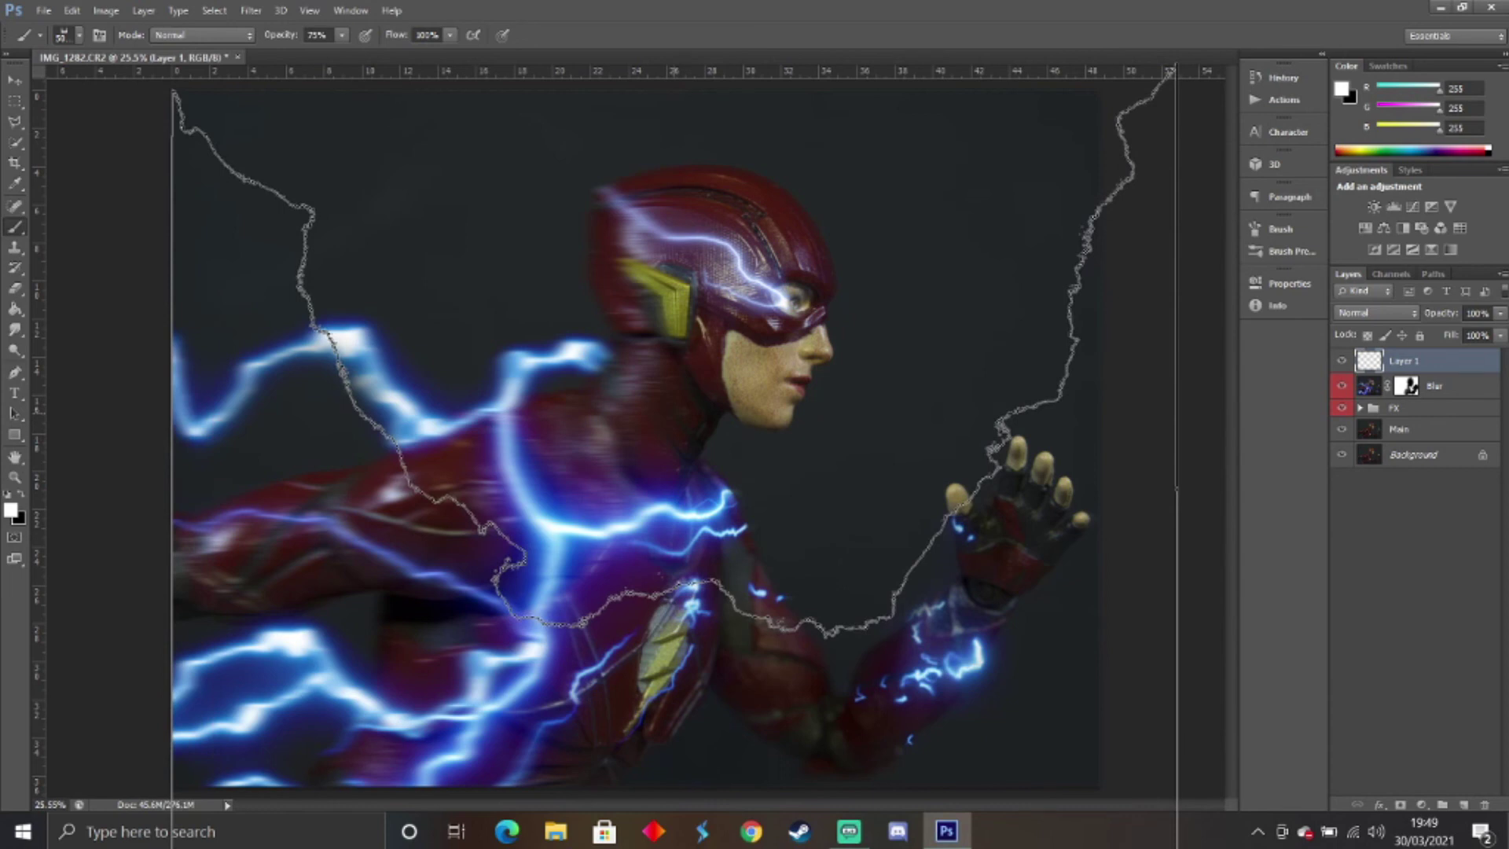
click(675, 353)
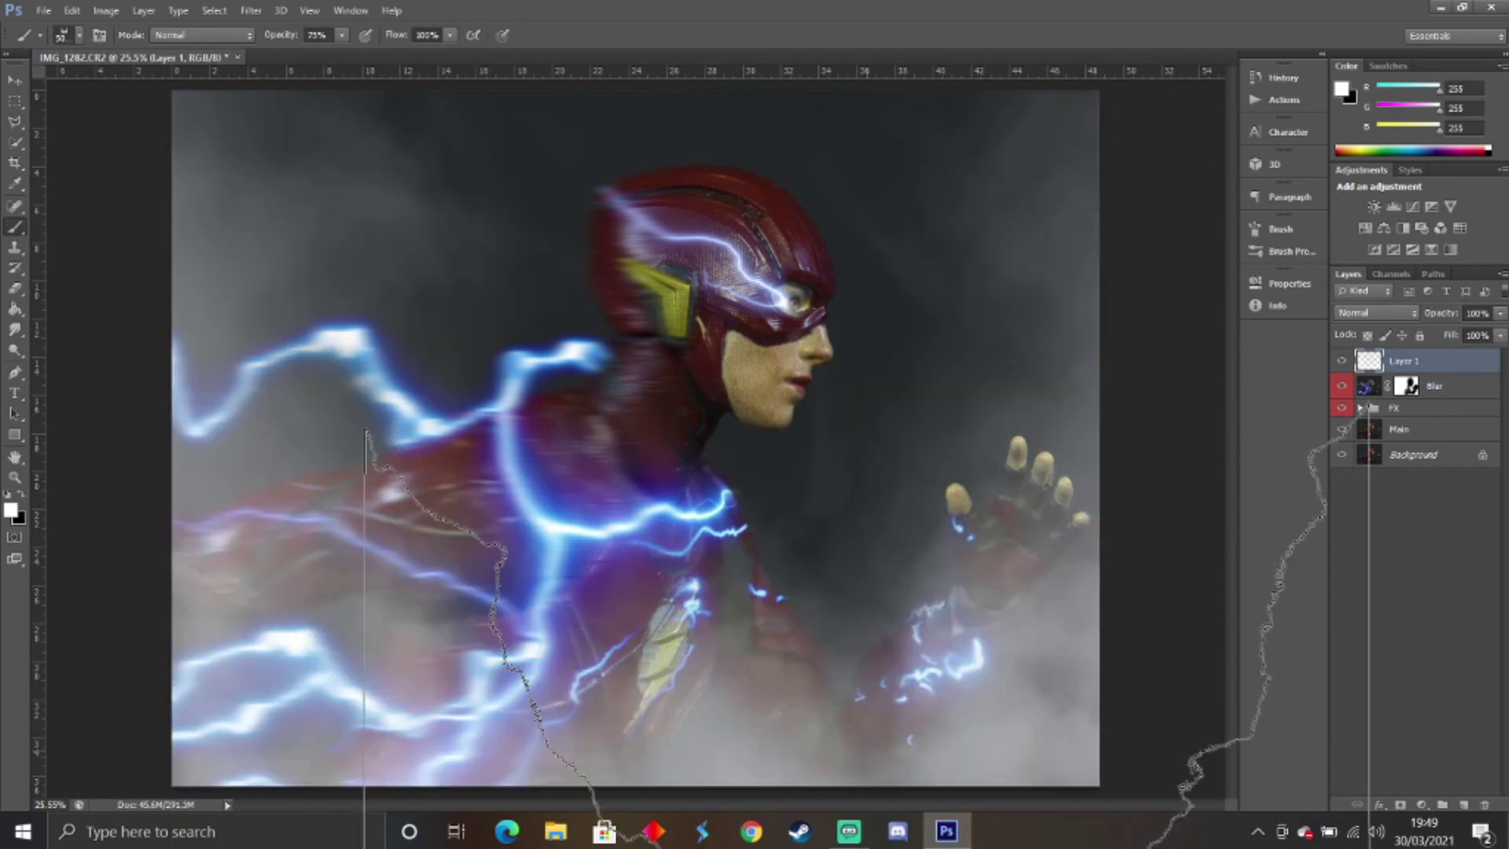
Mask the fog layer and paint it away around the hand and lower body with a soft brush.
click(1398, 804)
key(bracketleft)
key(bracketleft)
key(bracketleft)
key(bracketleft)
key(bracketleft)
key(bracketleft)
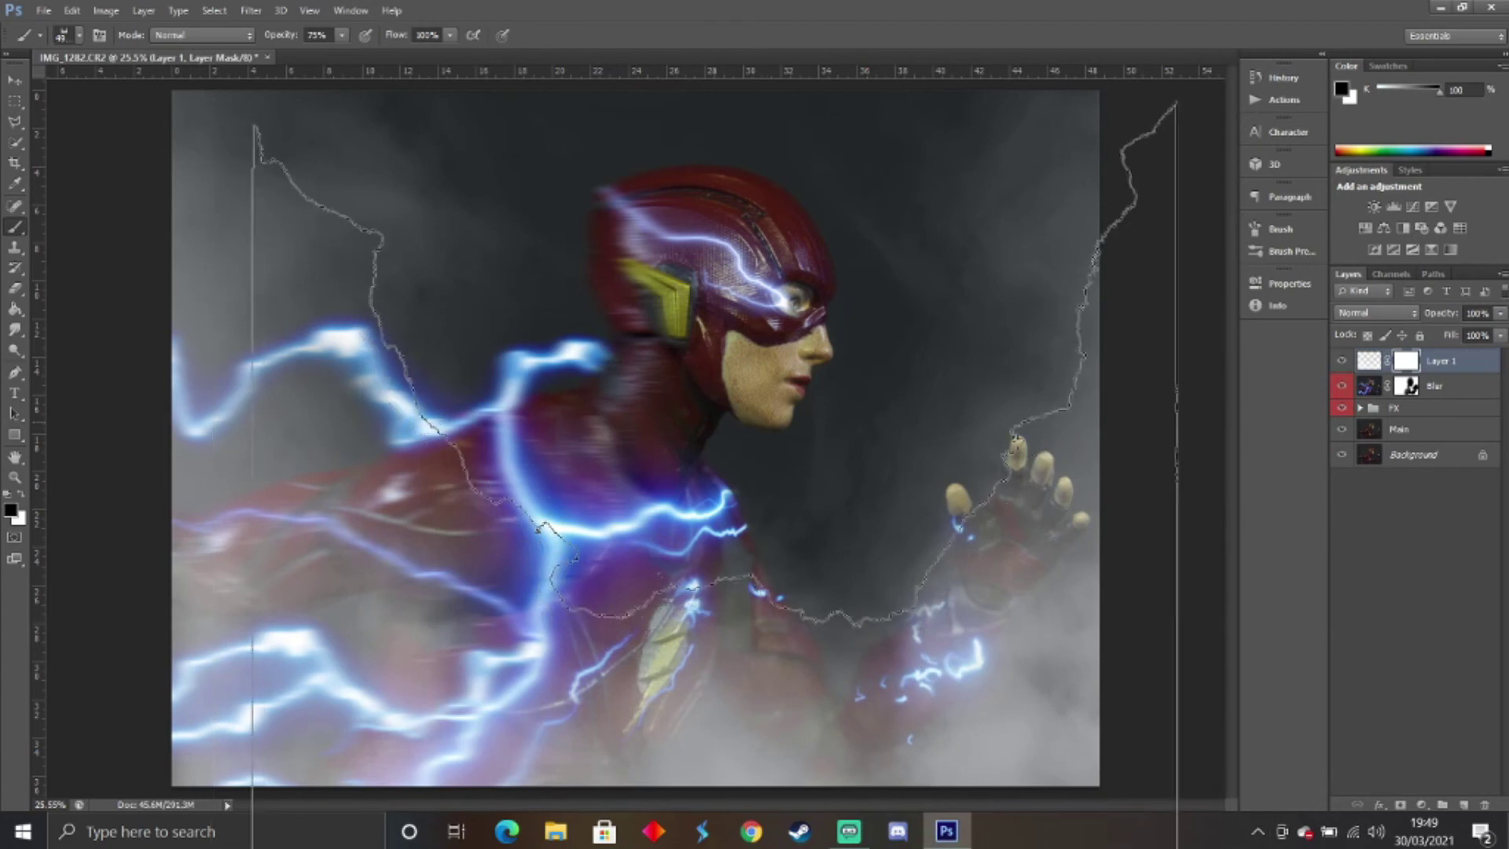
right_click(715, 452)
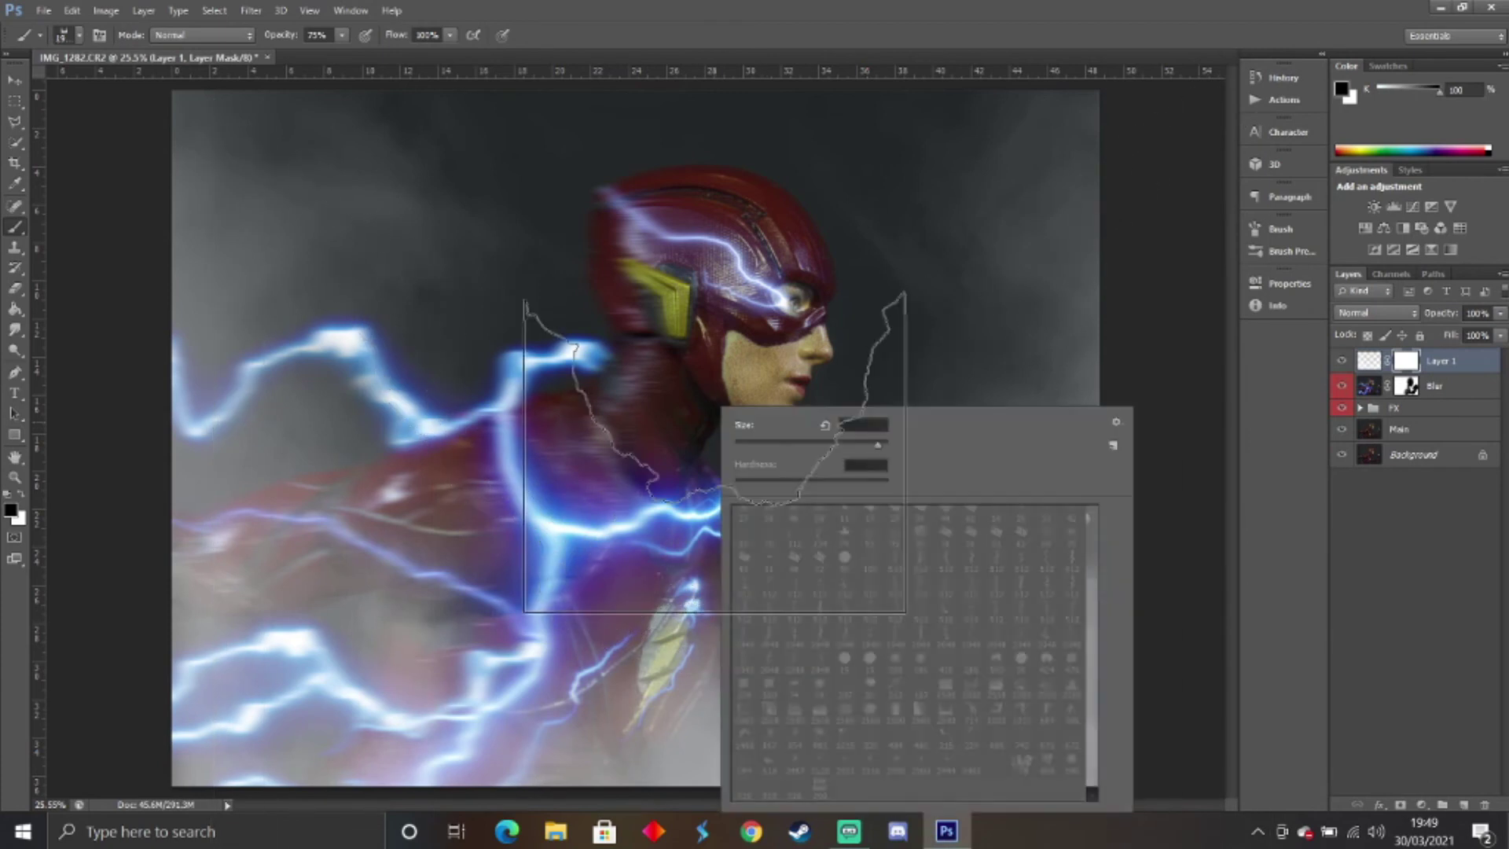
double_click(747, 515)
mouse_move(955, 228)
mouse_down()
mouse_move(825, 236)
mouse_move(883, 563)
mouse_move(690, 539)
mouse_move(653, 605)
mouse_move(1077, 755)
mouse_move(1022, 550)
mouse_up()
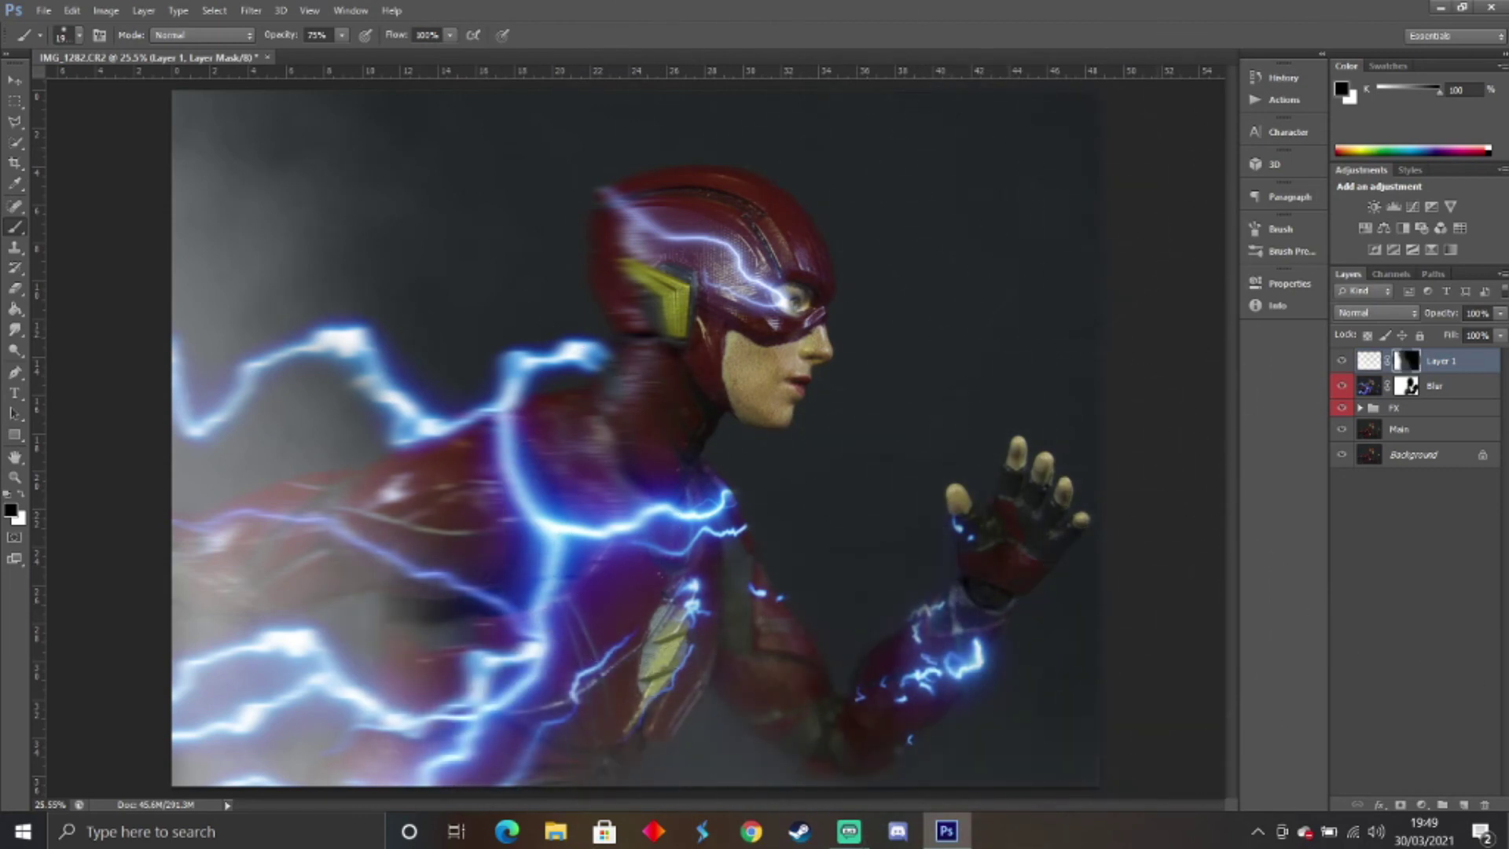
click(1392, 649)
Add a Color Lookup adjustment trying the LS_Luts_01 and LS_Luts_02 grades, and lower its opacity.
key(x)
click(1460, 228)
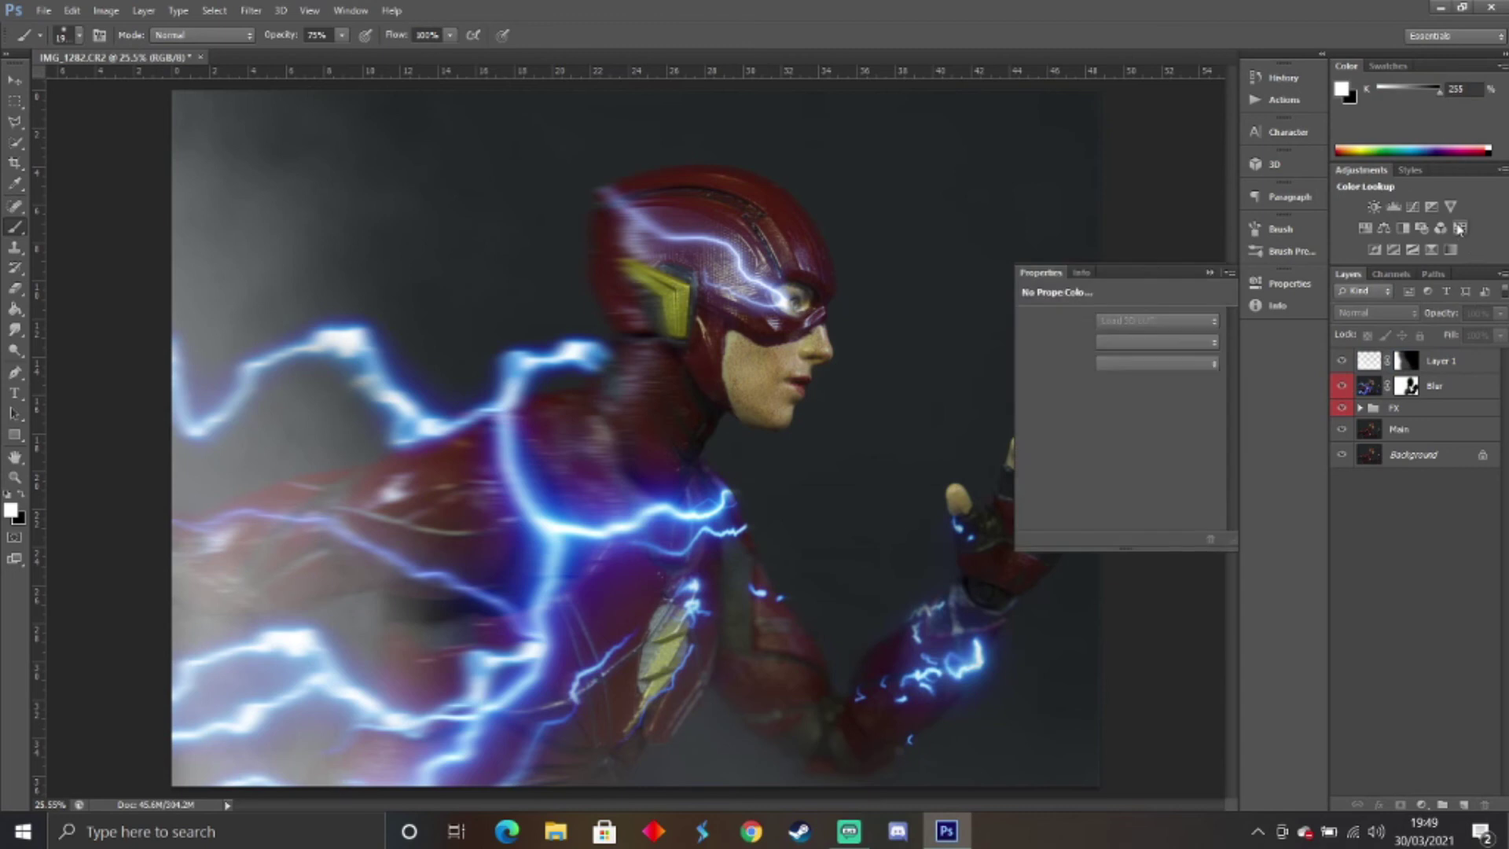
click(1158, 320)
click(1150, 385)
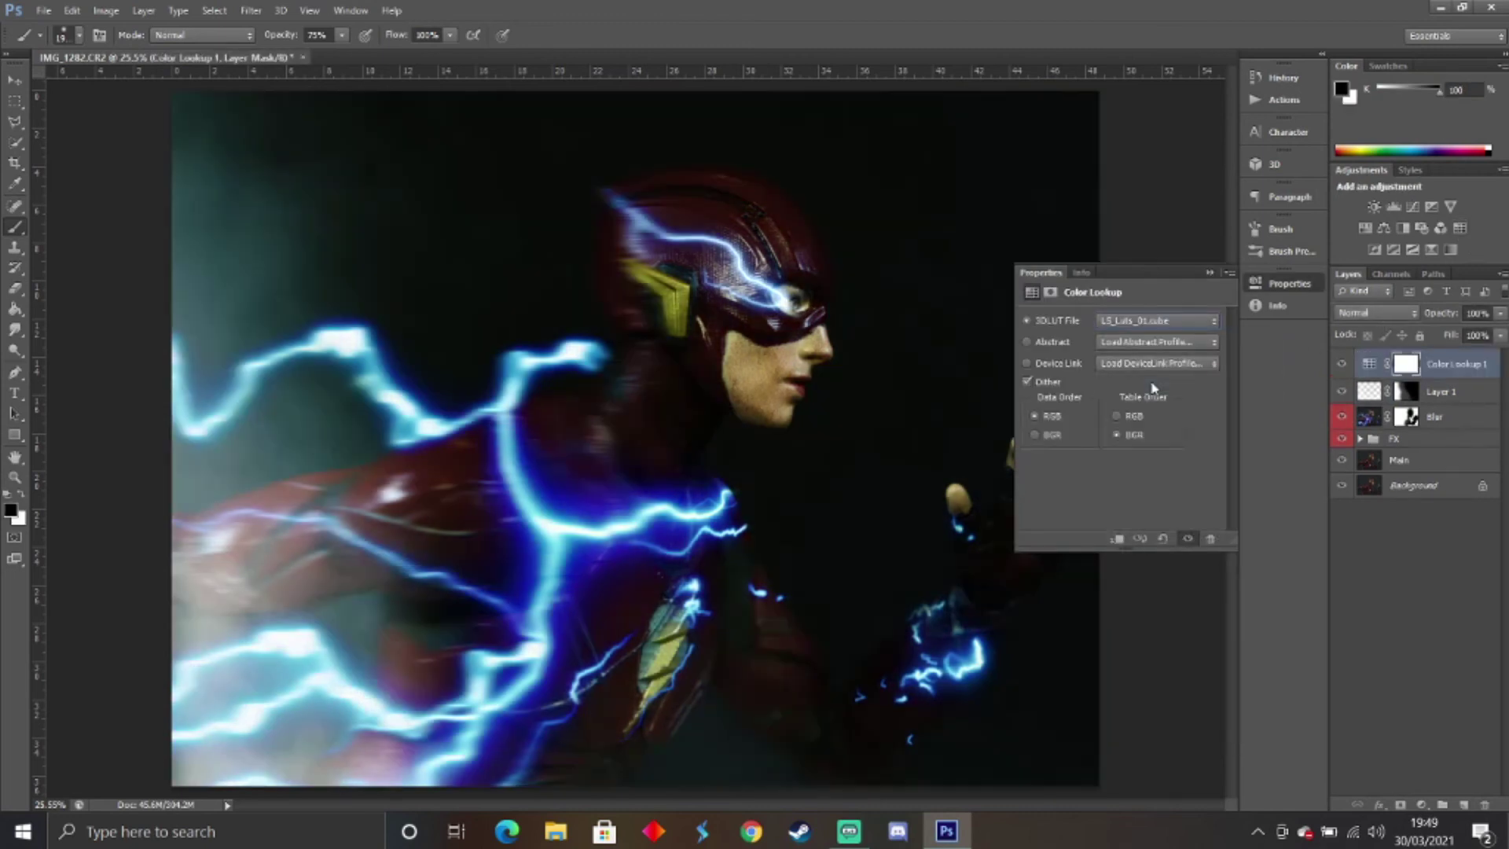
key(Down)
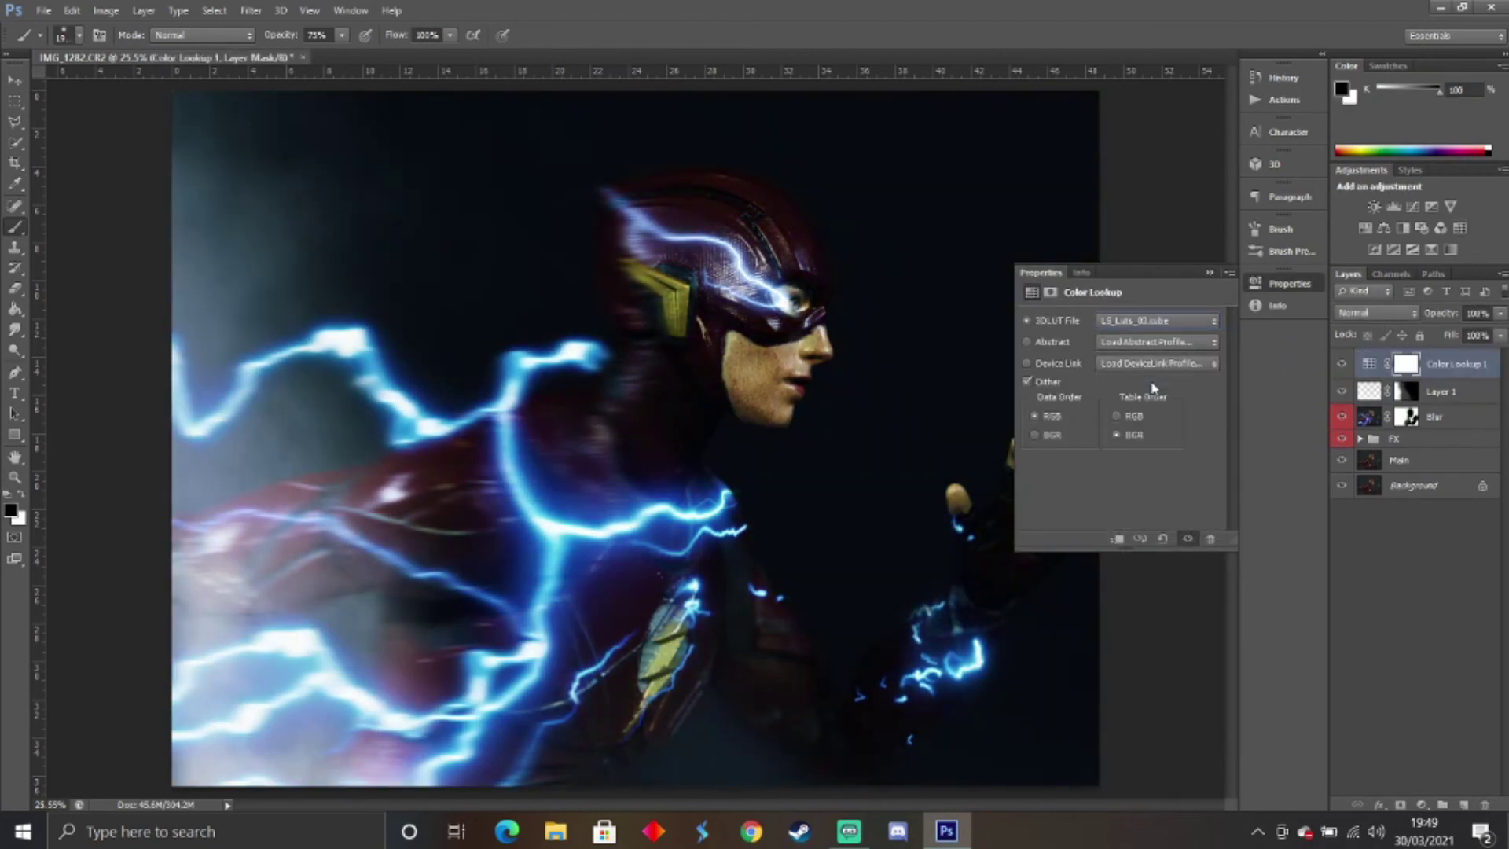
click(1210, 272)
mouse_move(1440, 318)
mouse_down()
mouse_move(1381, 318)
mouse_move(1426, 317)
mouse_up()
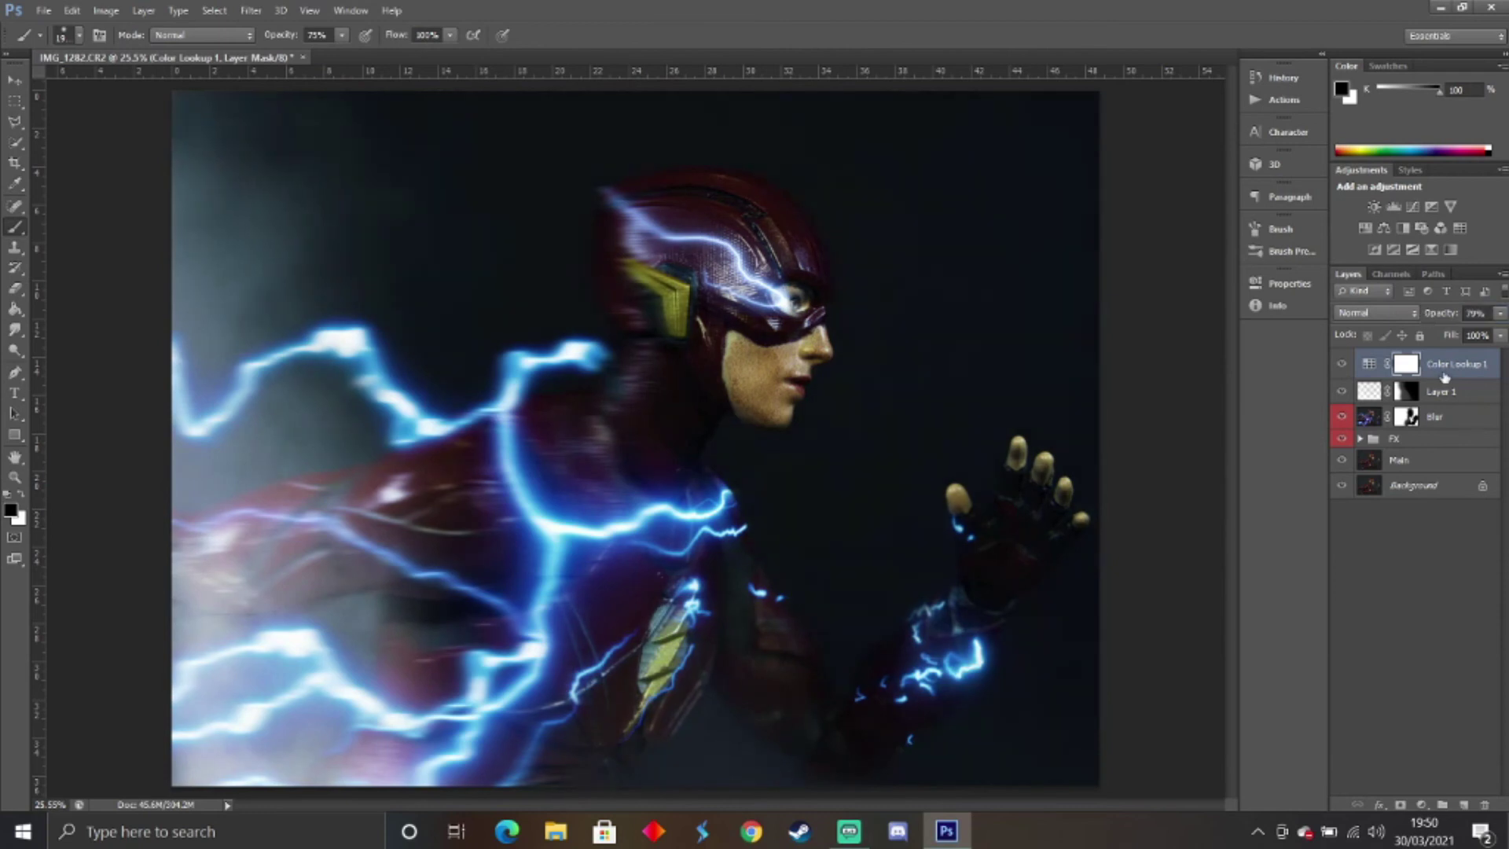
Switch the Color Lookup grade through LS_Luts_04 and Shazim Creations (8).cube and adjust opacity.
double_click(1368, 367)
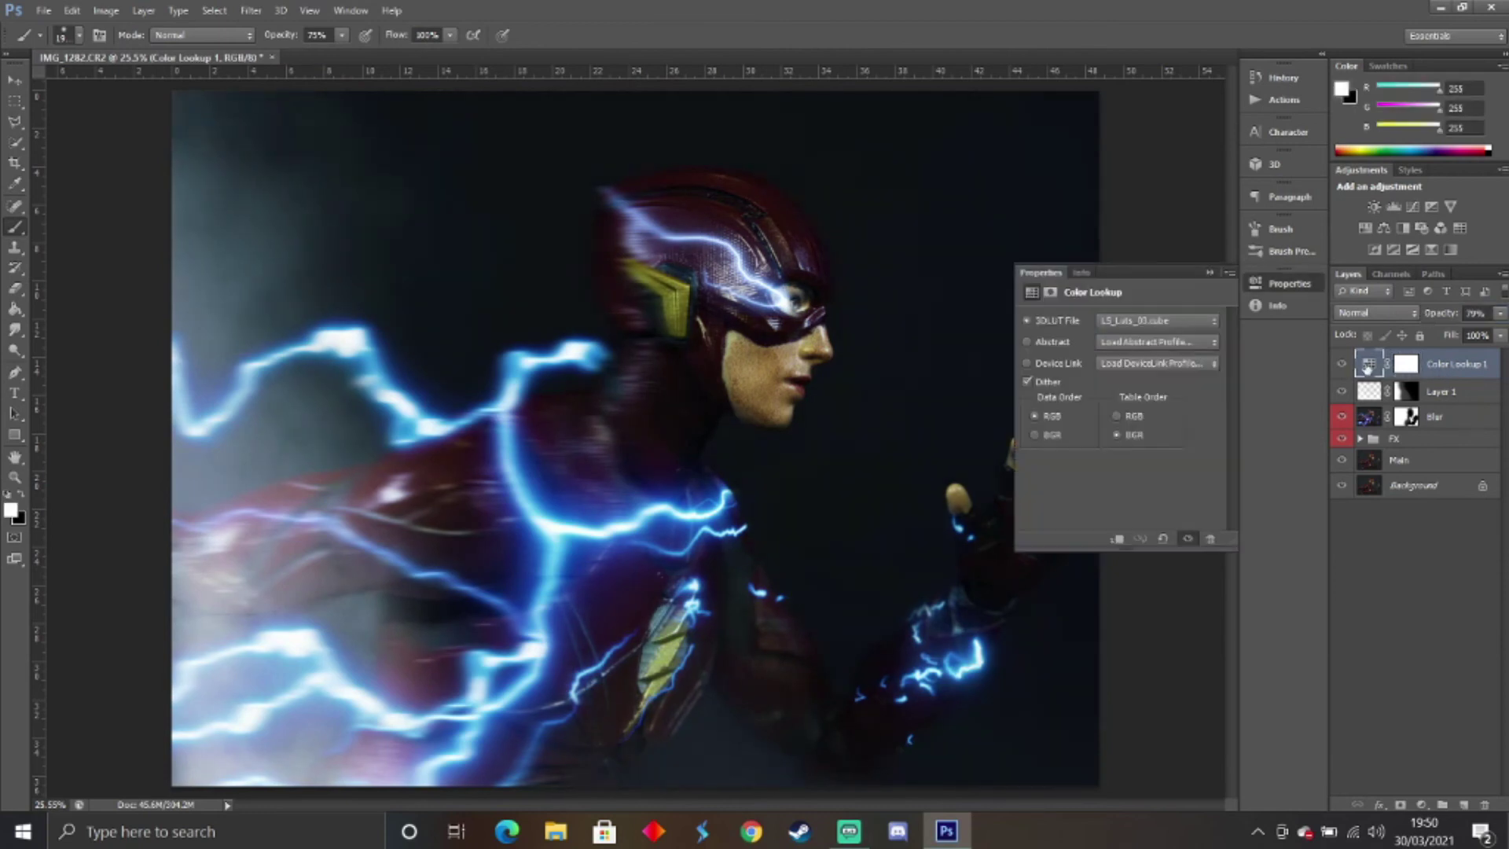
click(1175, 321)
click(1158, 428)
key(Down)
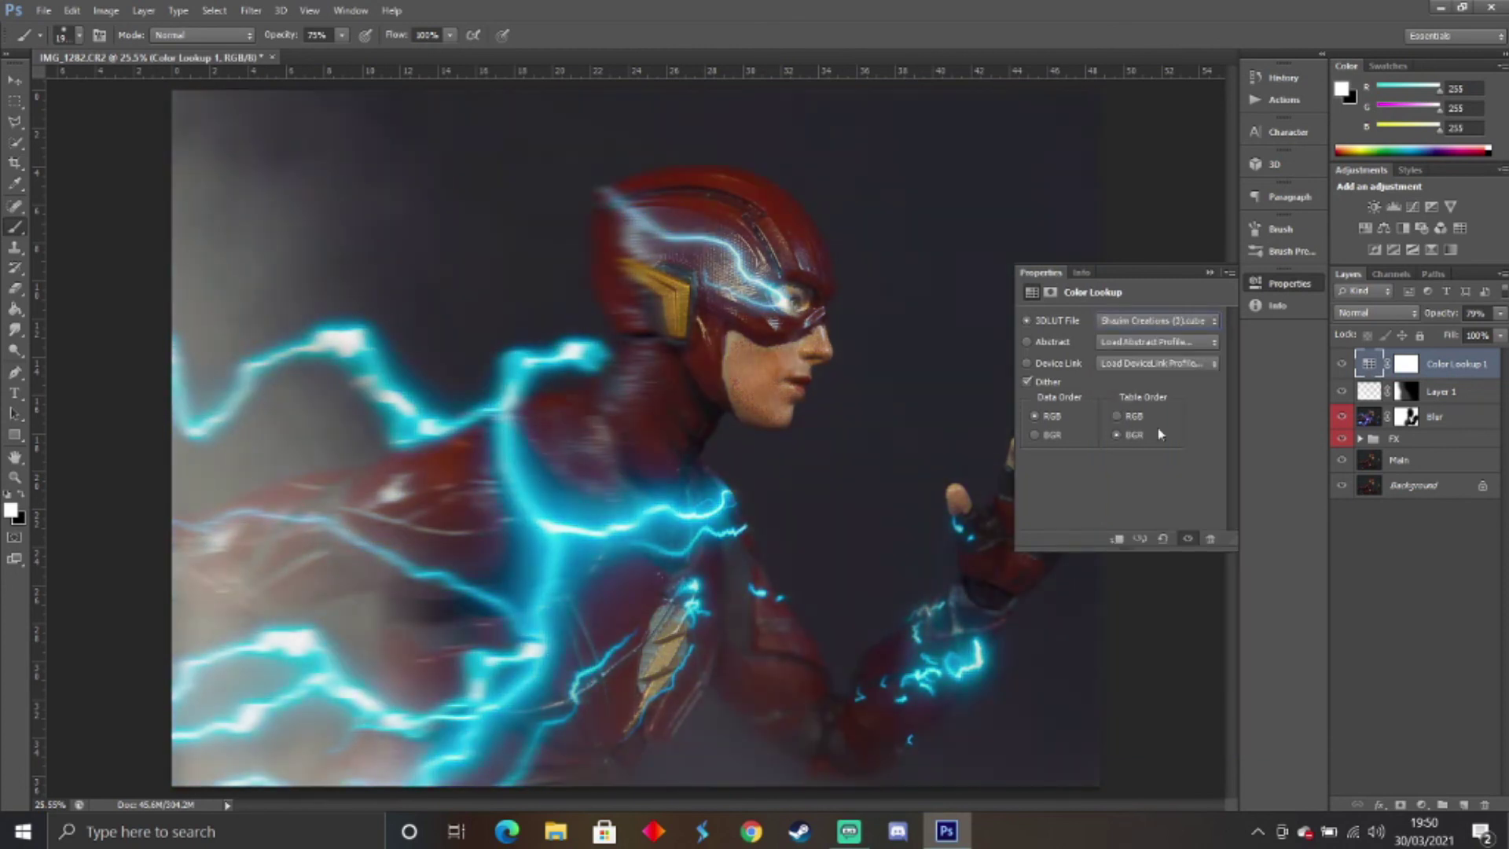
key(Down)
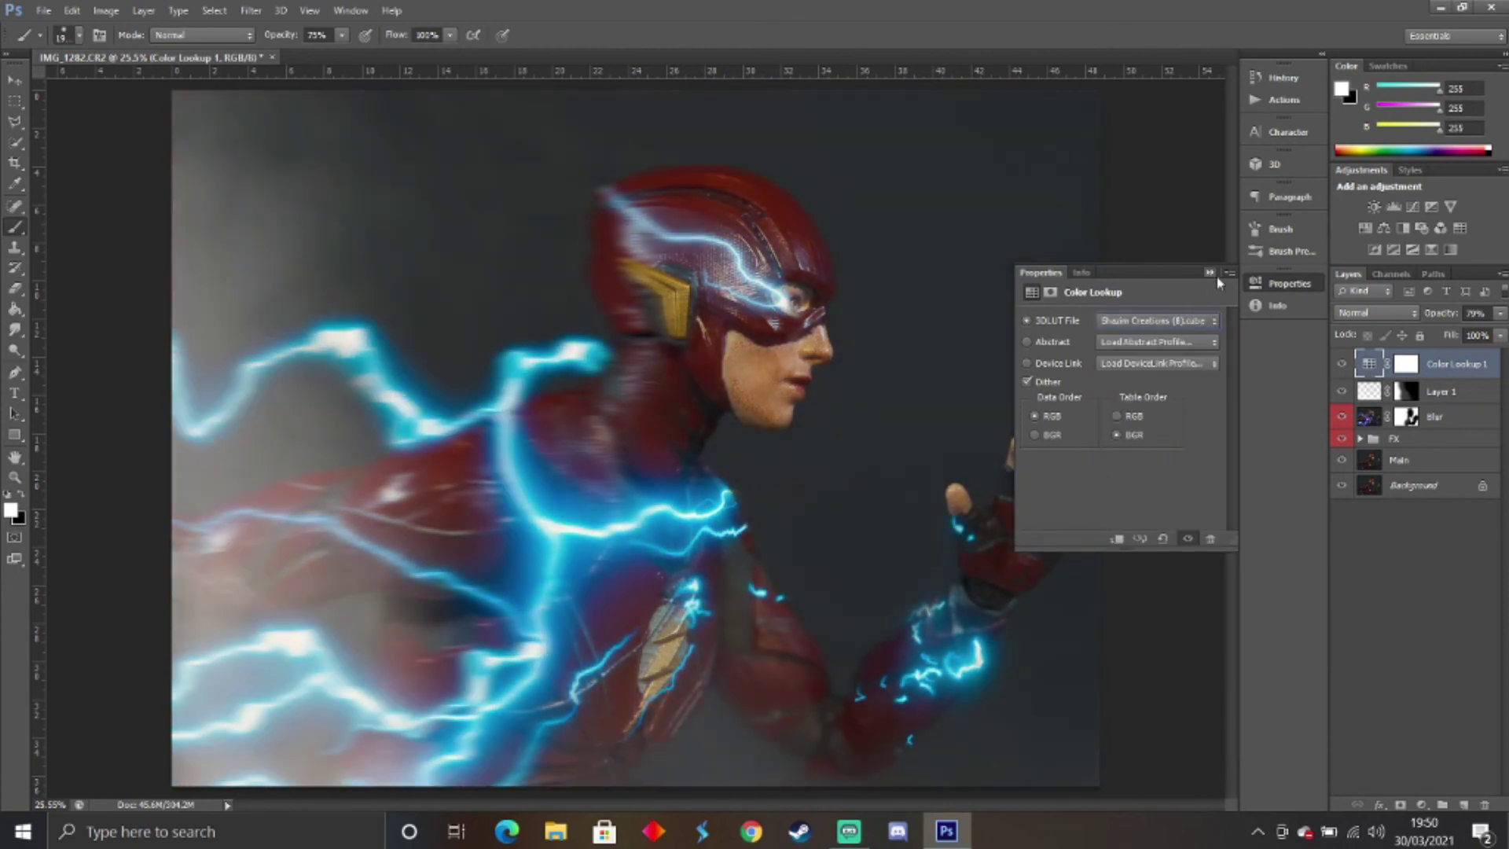
click(1210, 272)
click(1452, 314)
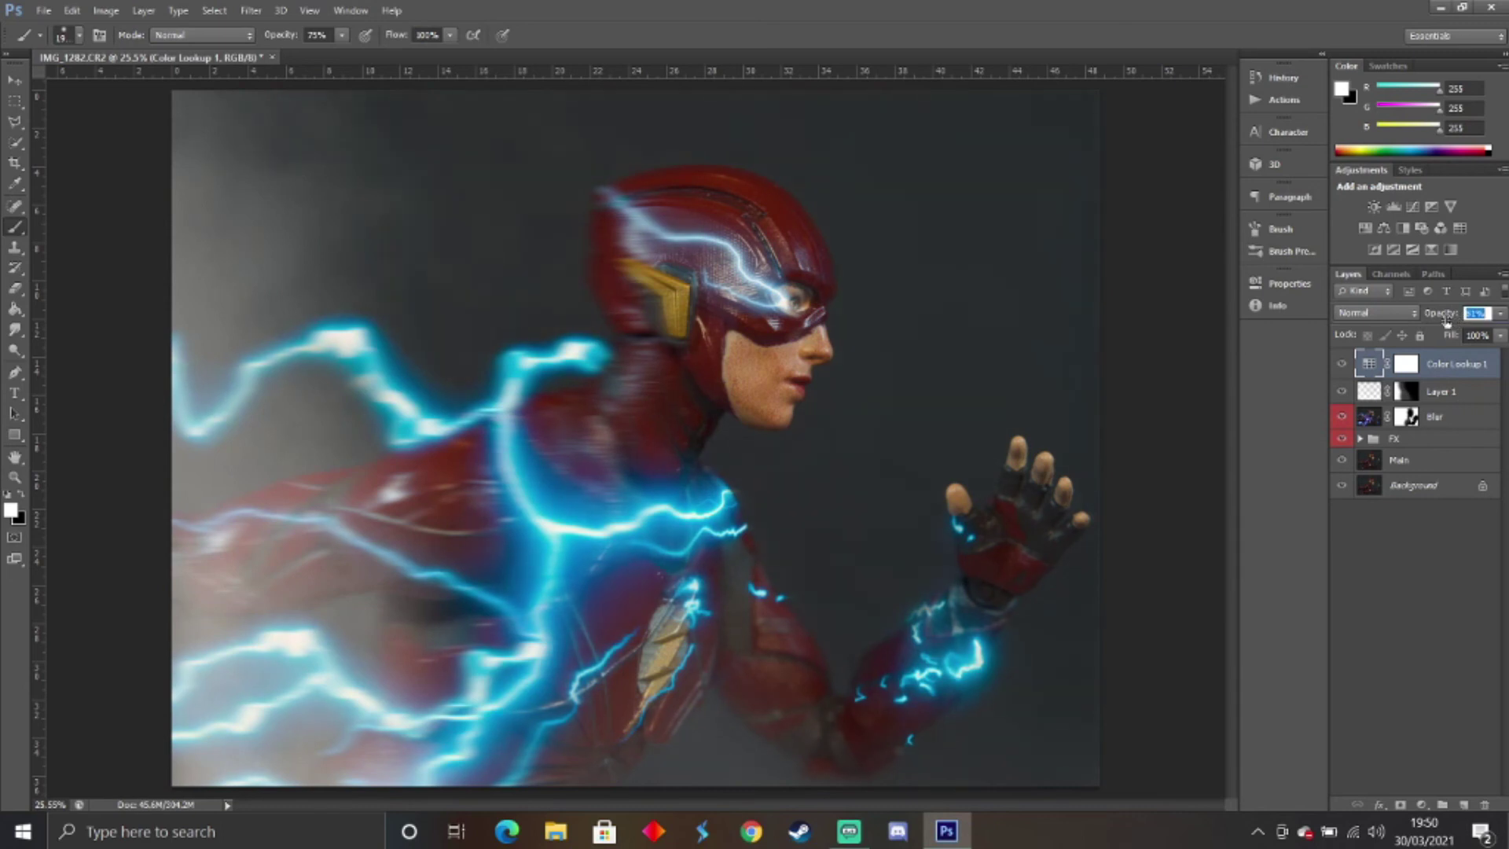
click(1414, 542)
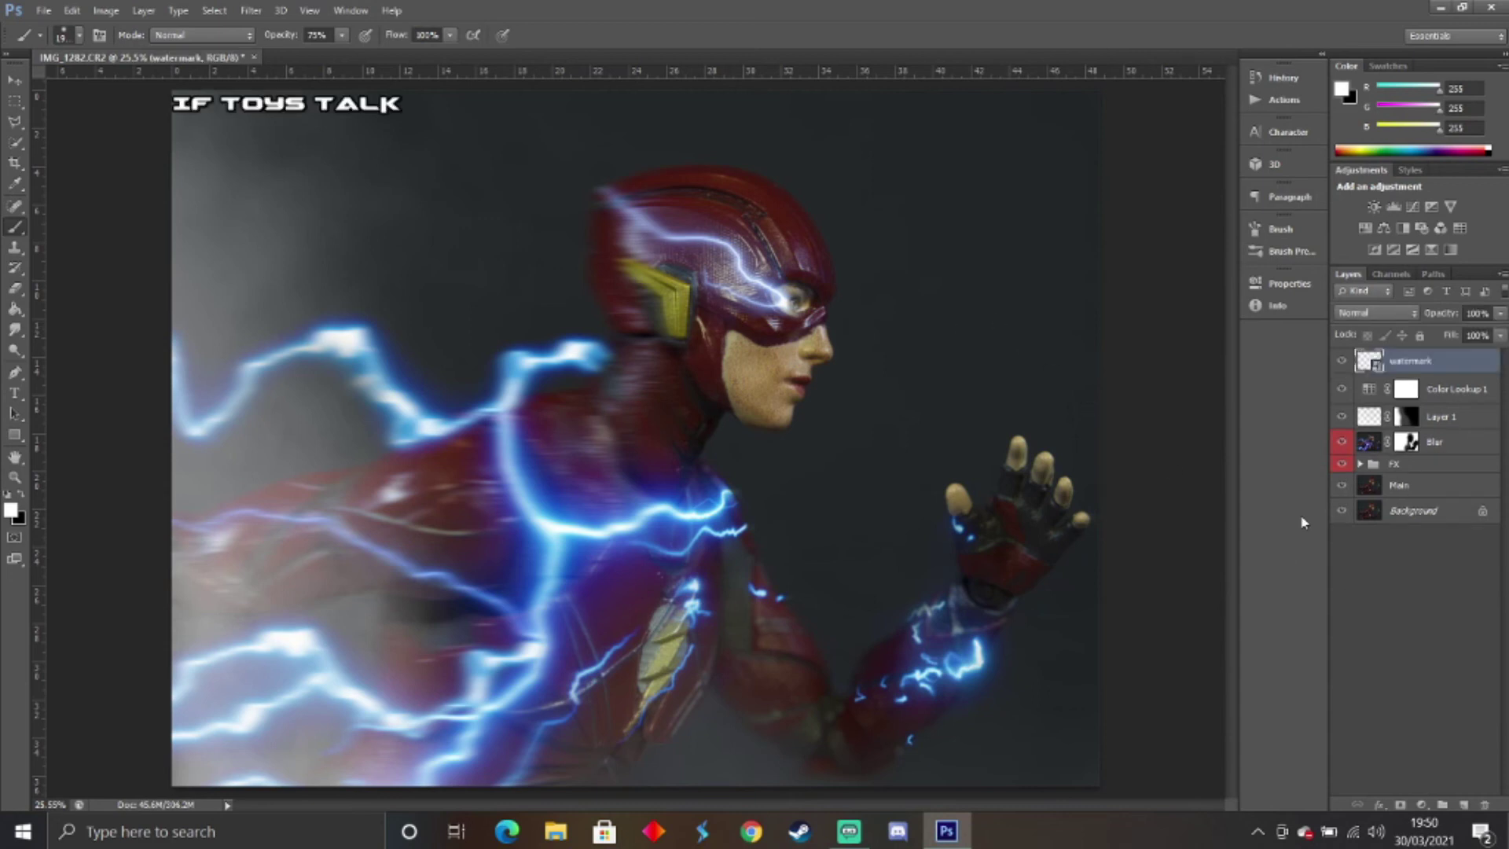
Group the layers from watermark down to Main into Group 1 and toggle it for a before-and-after comparison.
shift+click(1444, 491)
key(ctrl+g)
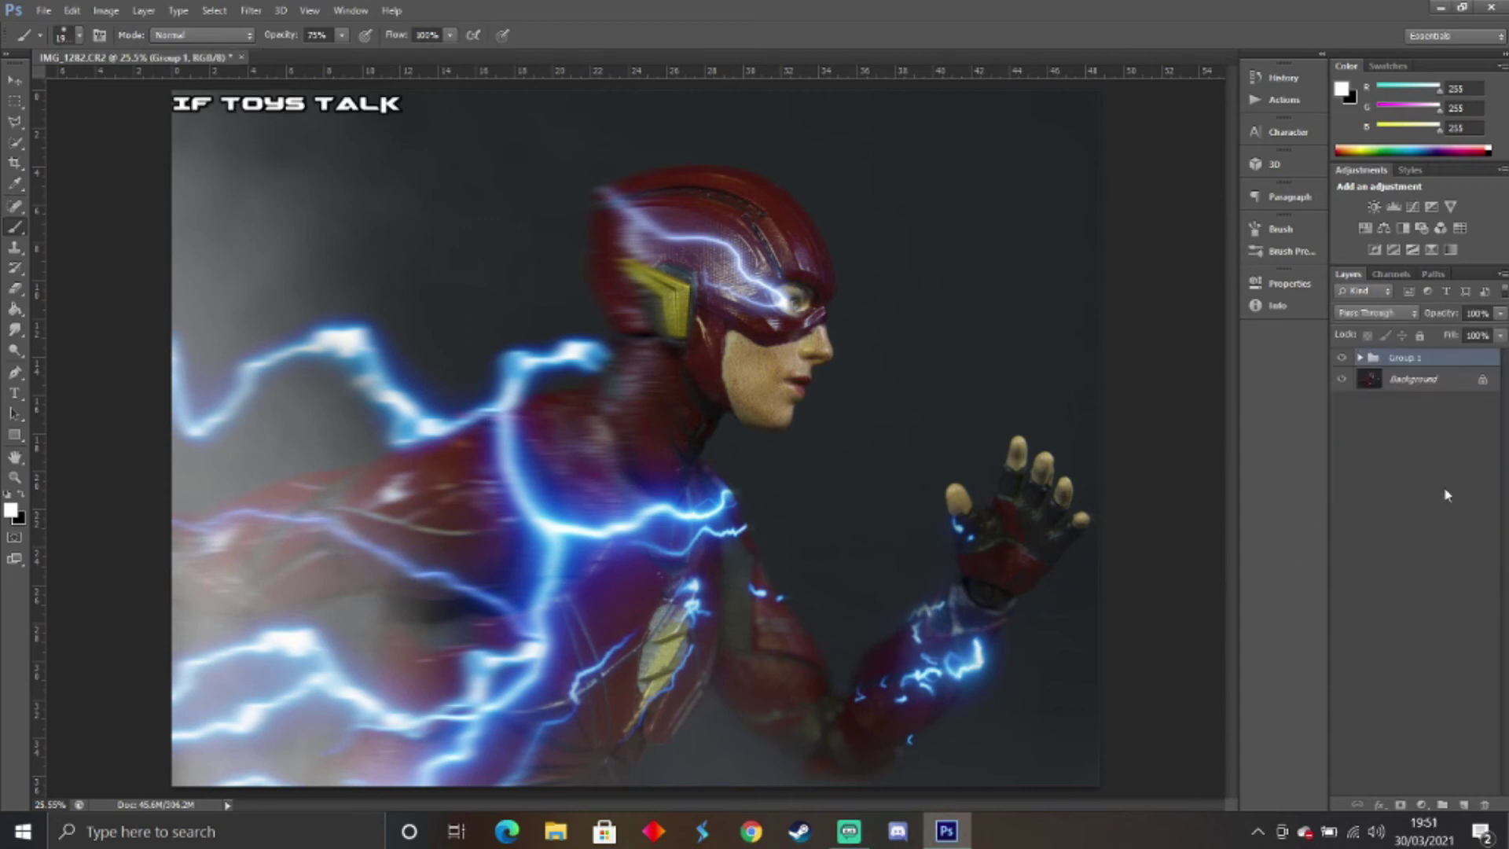
click(1341, 357)
click(1341, 357)
click(1340, 357)
click(1341, 358)
click(1341, 357)
click(1340, 358)
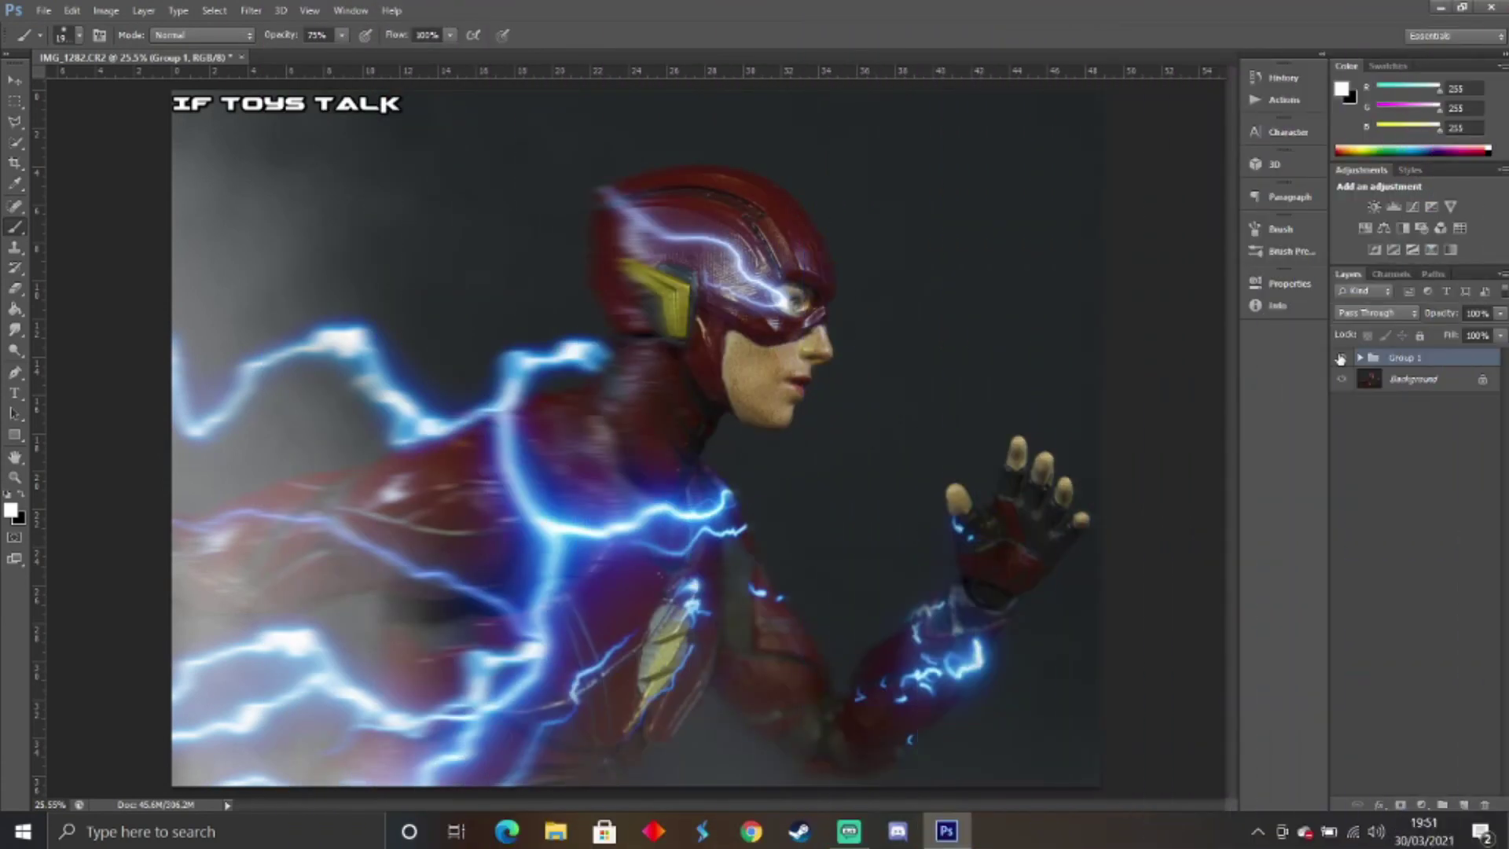
Ungroup Group 1 into watermark, Color Lookup 1, Layer 1, Blur, FX and Main, then select Layer 1.
click(1384, 434)
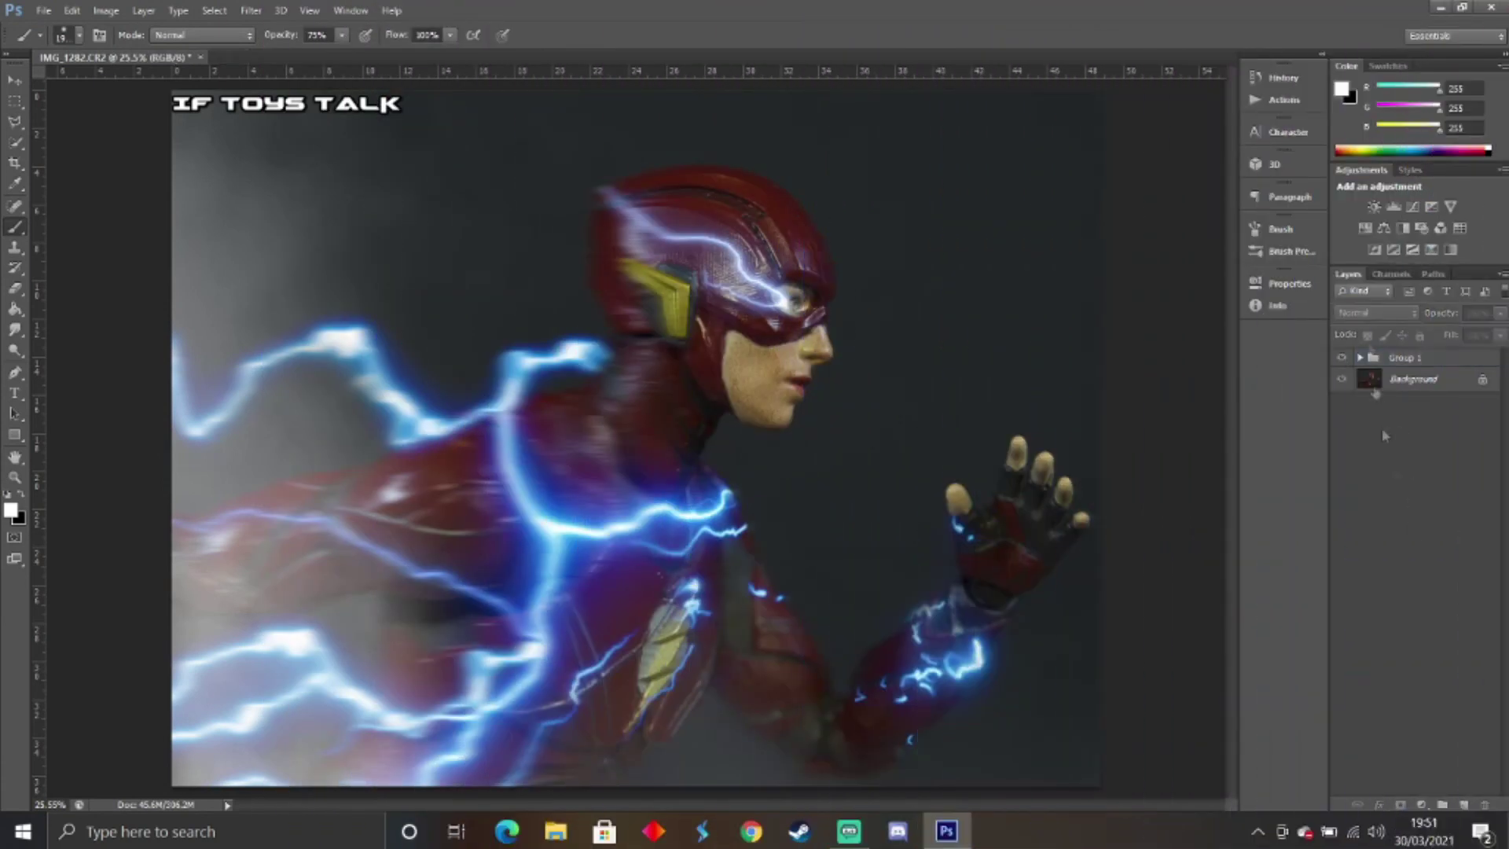
click(1359, 358)
key(ctrl+shift+g)
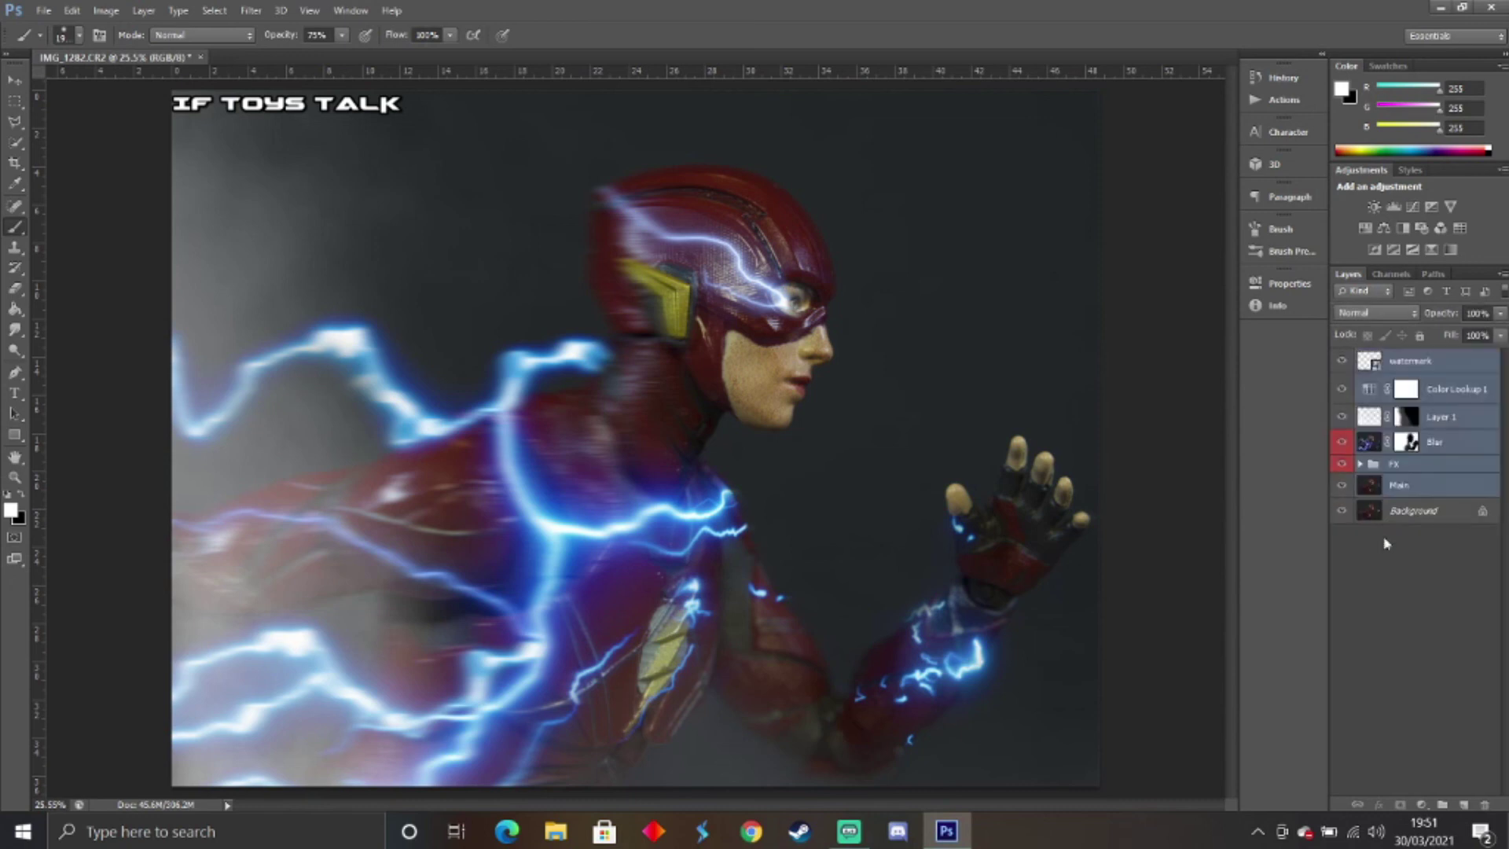
click(1406, 588)
click(1440, 392)
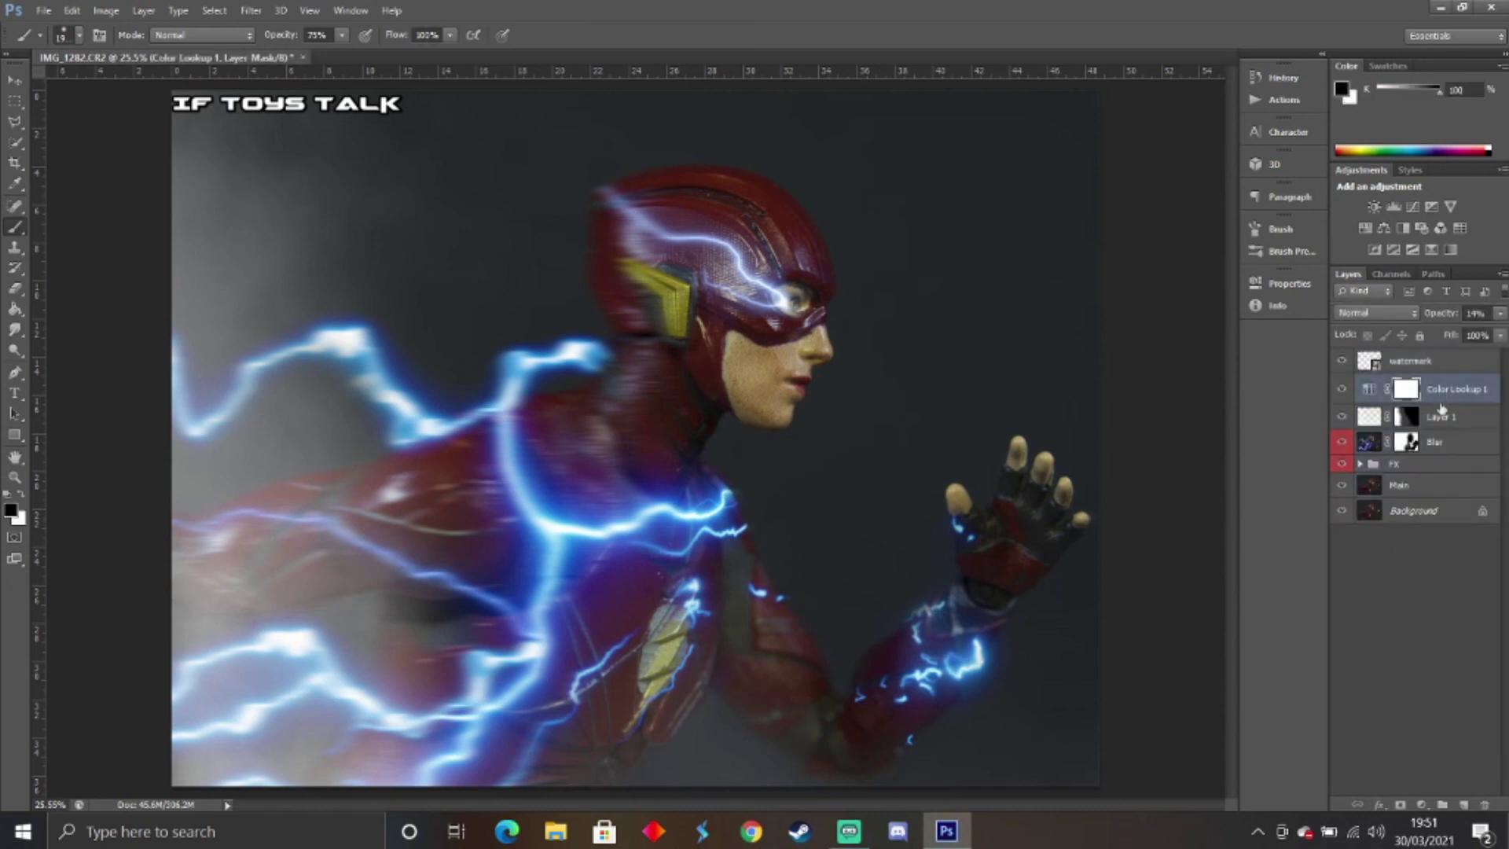
click(1440, 416)
Place the Dust Atmosphere image from SDHC (F:) > Pics > Gundam into the composite.
click(43, 11)
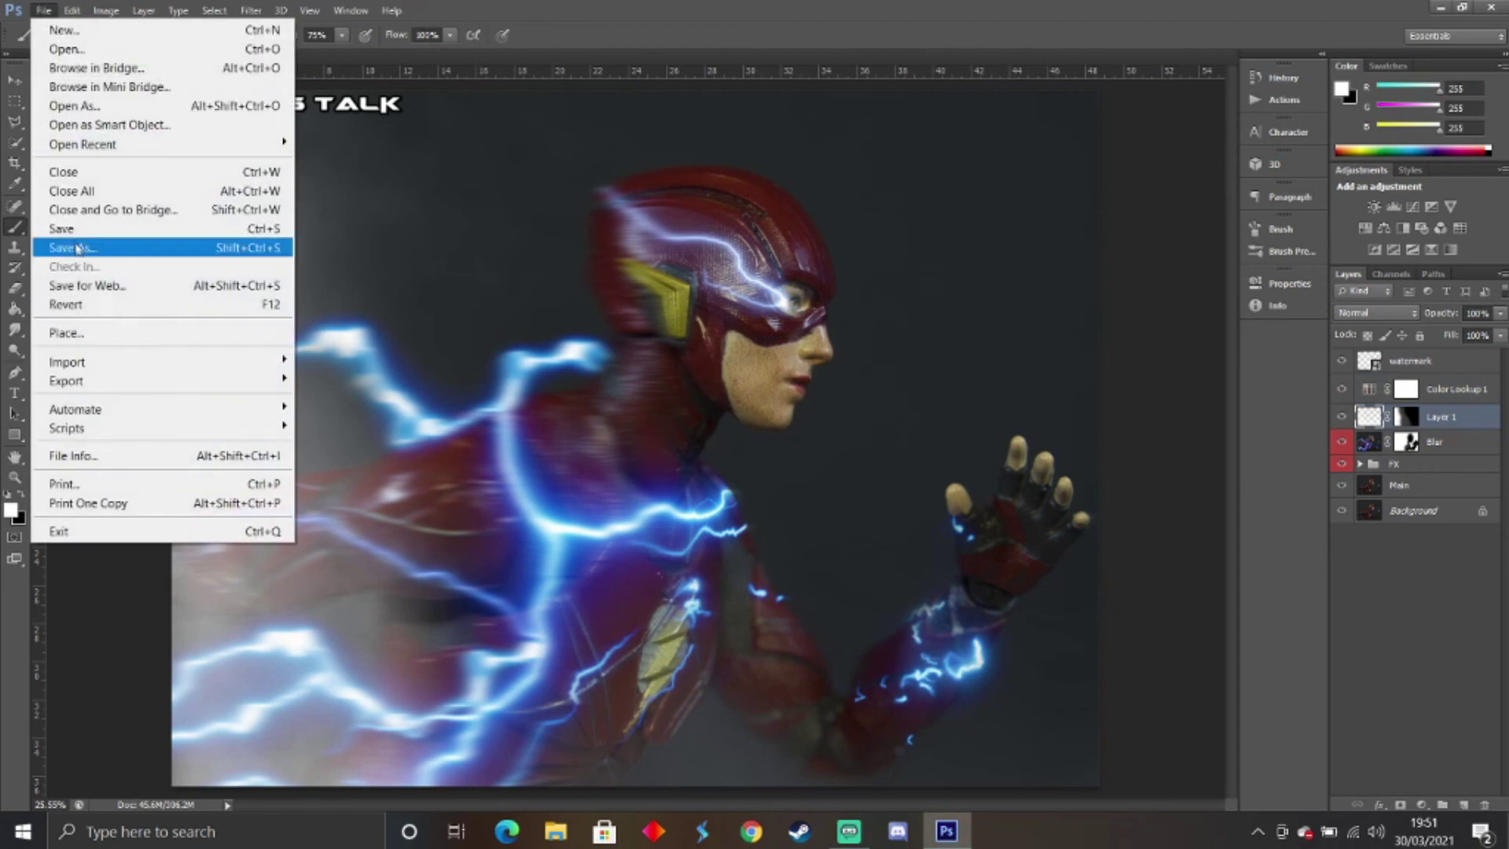
click(55, 334)
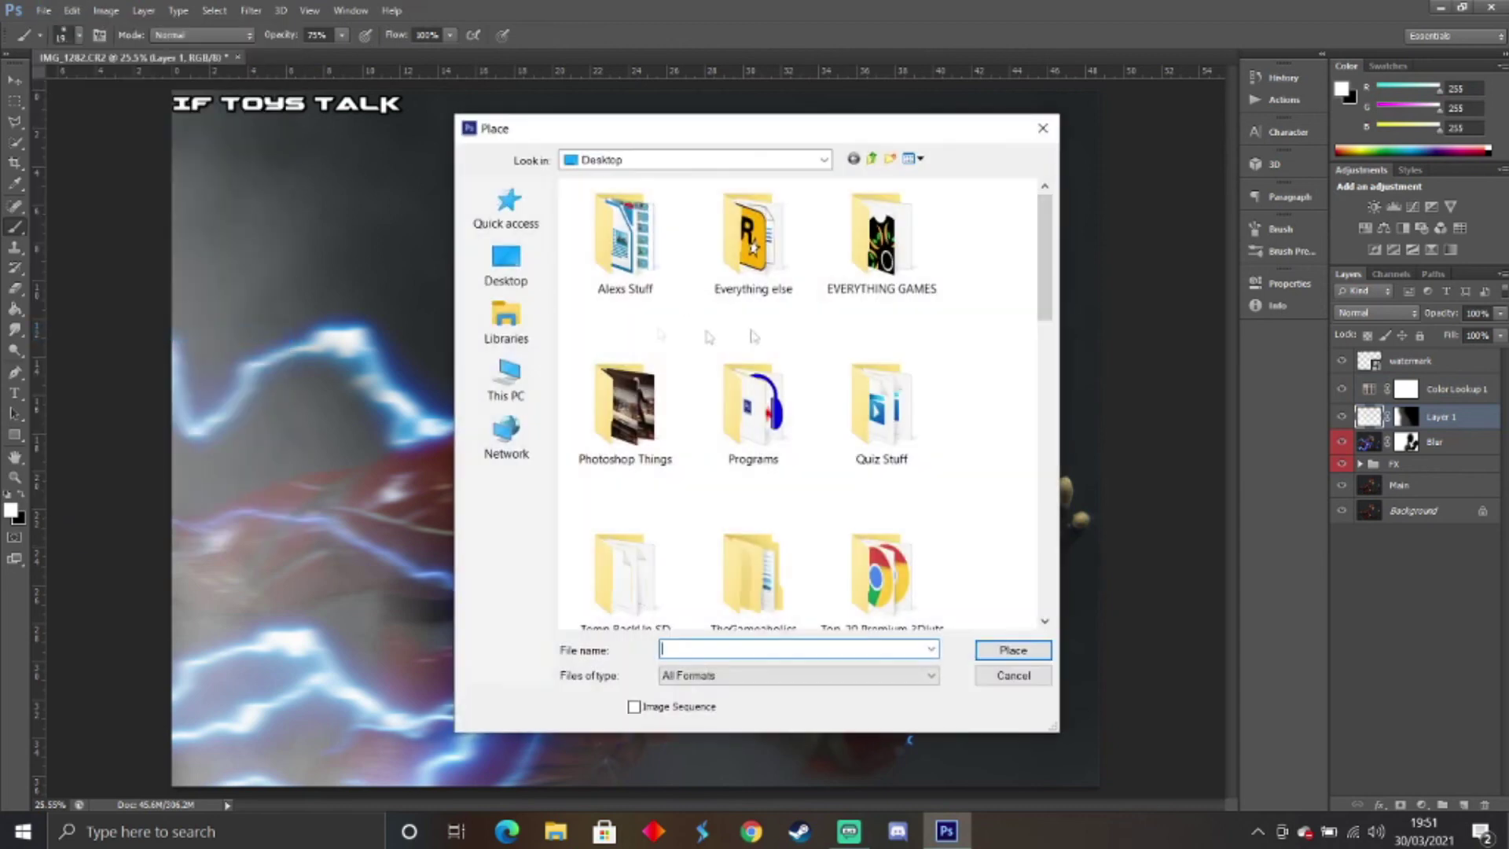
click(872, 161)
click(872, 161)
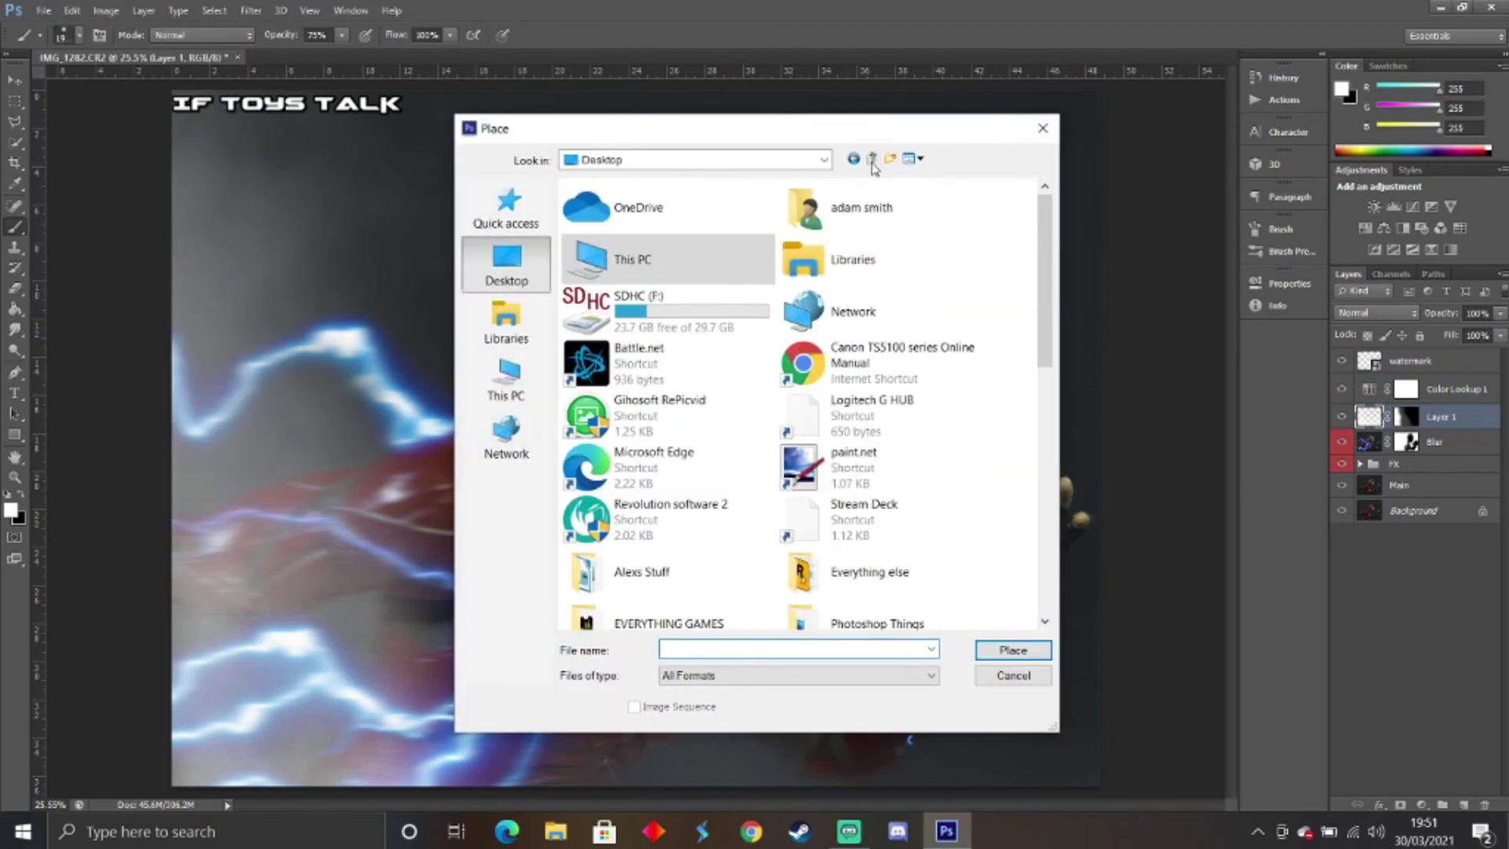
double_click(638, 299)
double_click(621, 376)
double_click(621, 344)
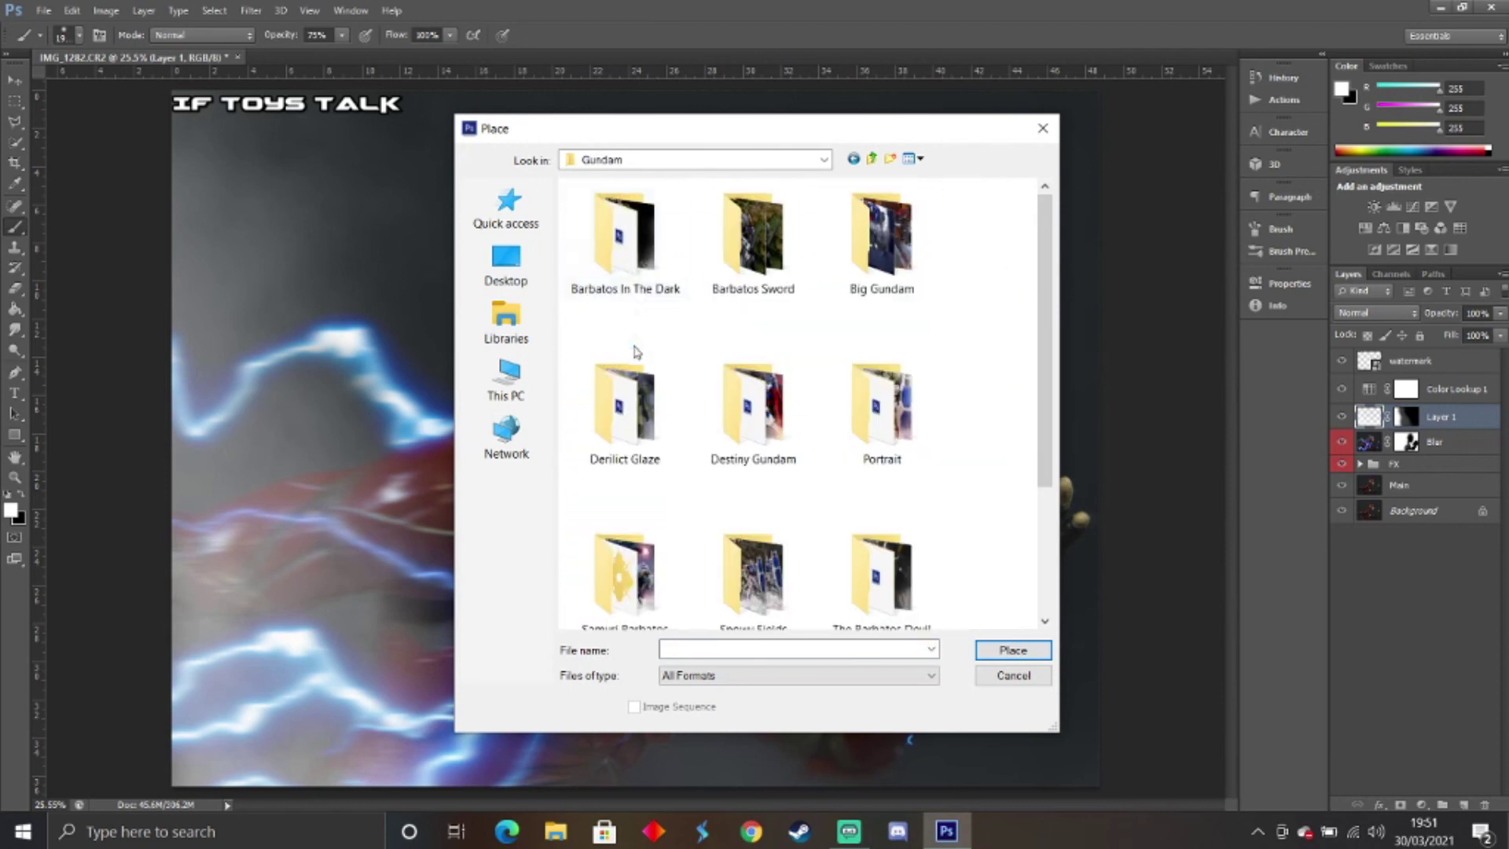
double_click(865, 462)
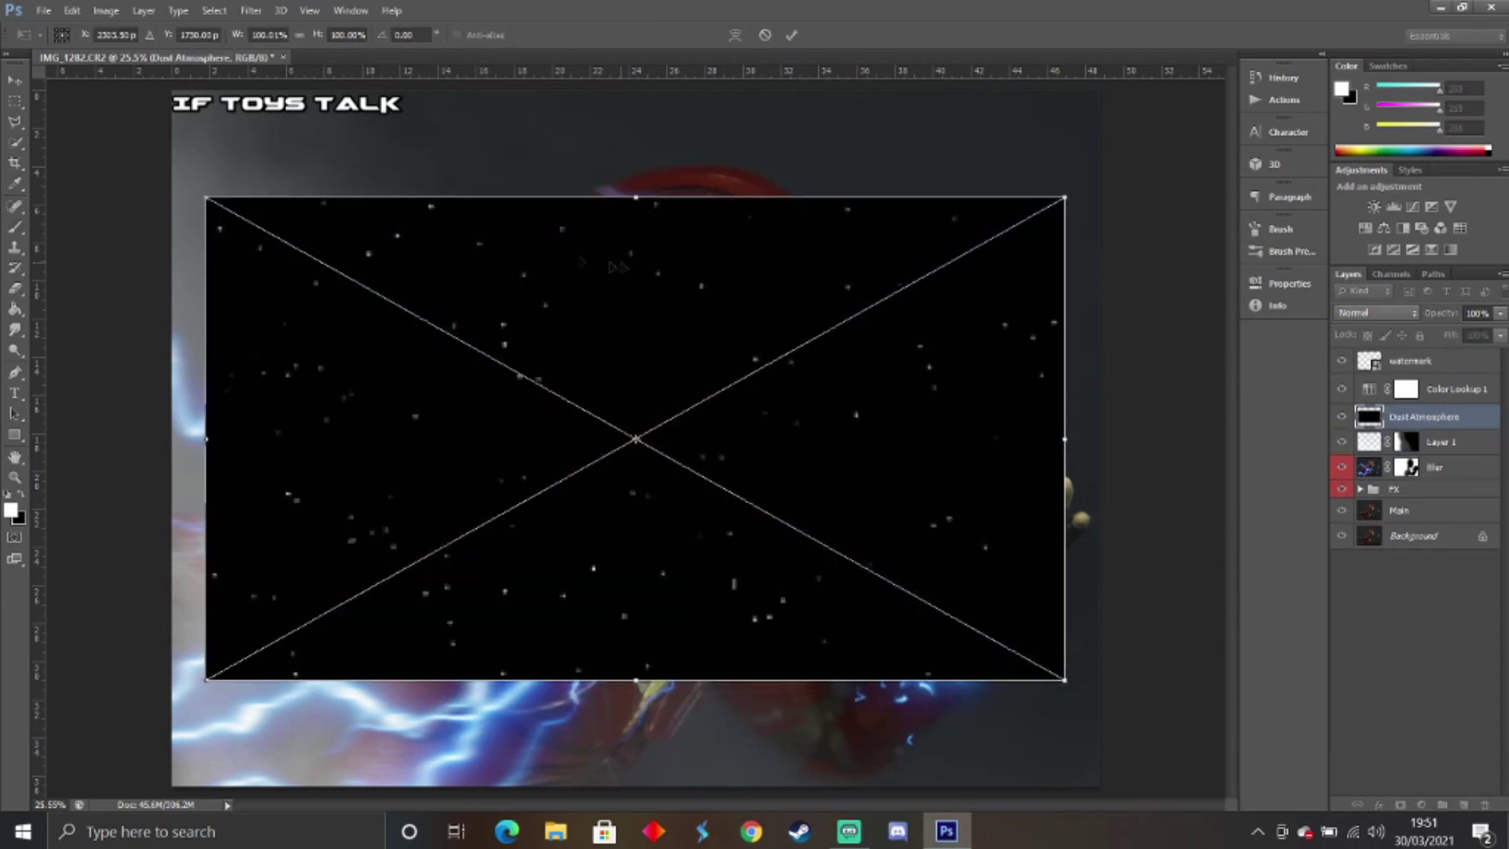
Enlarge the dust image, rotate it 90° clockwise and commit the placement.
drag(208, 198, 173, 92)
drag(1061, 674, 1100, 774)
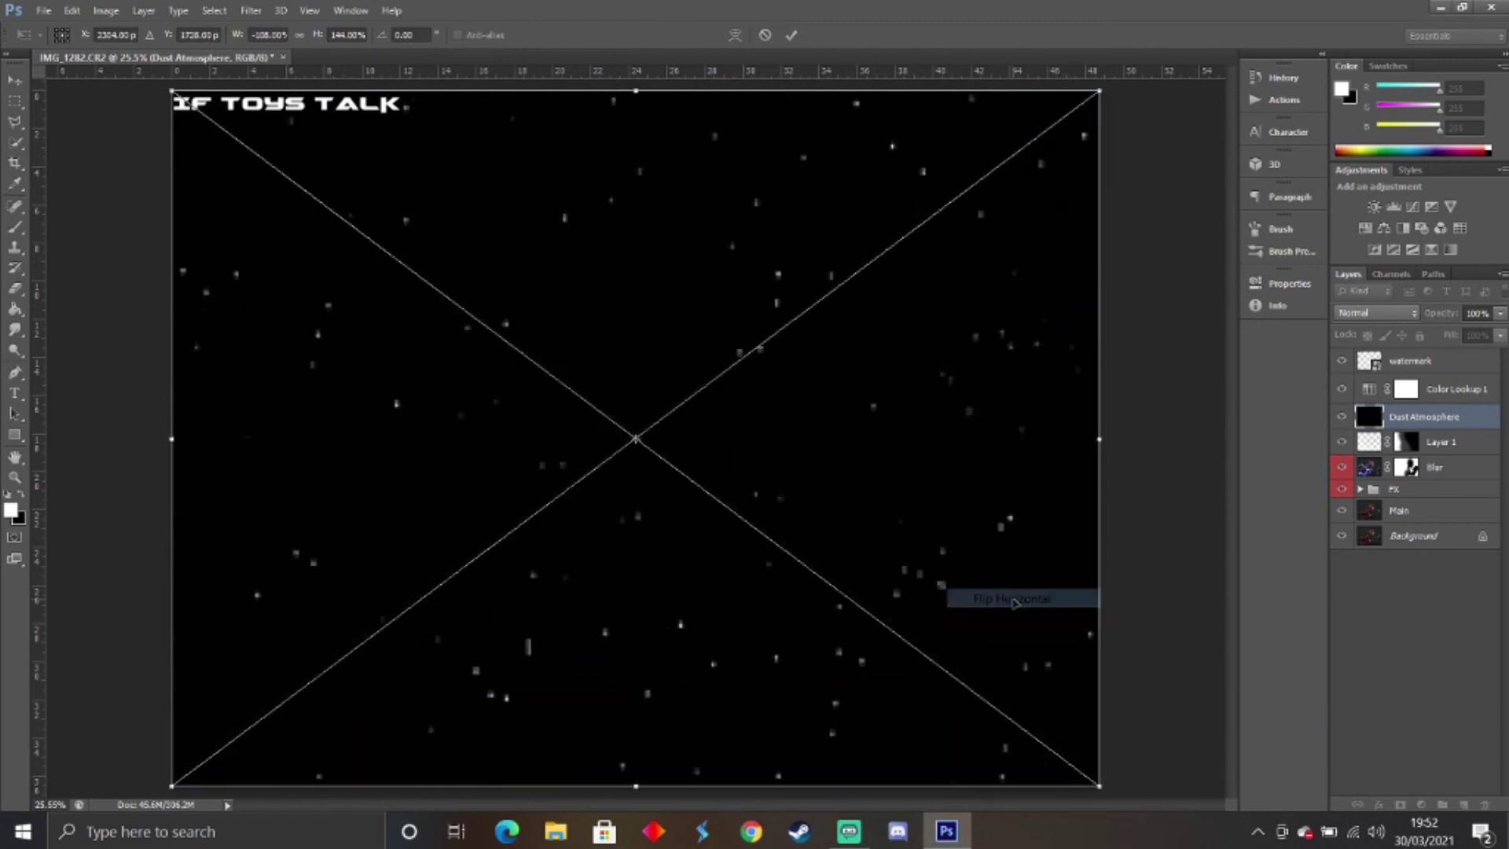
right_click(884, 500)
click(927, 661)
right_click(863, 343)
click(927, 535)
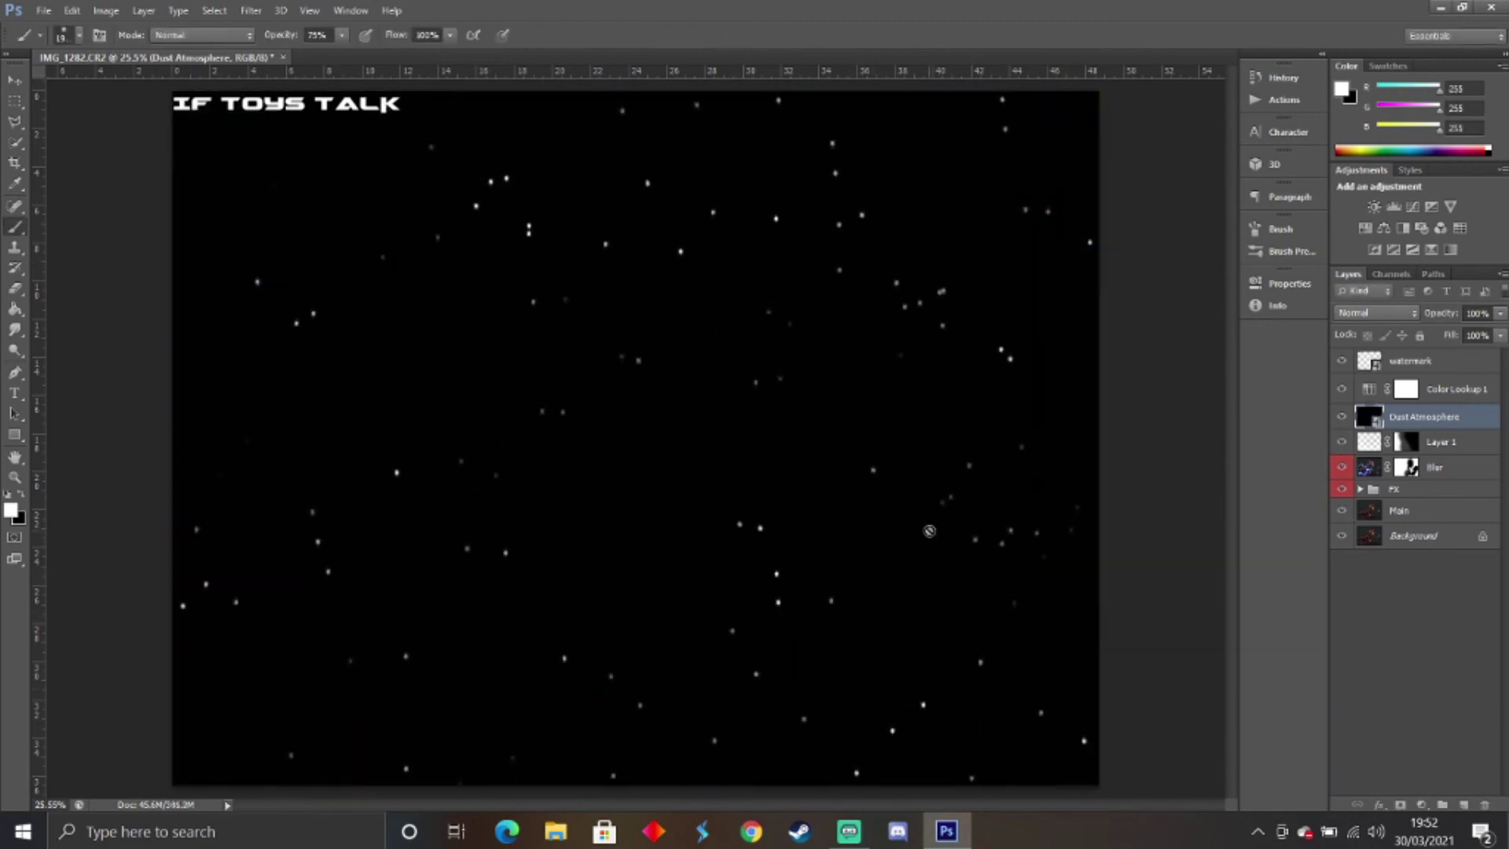
right_click(931, 536)
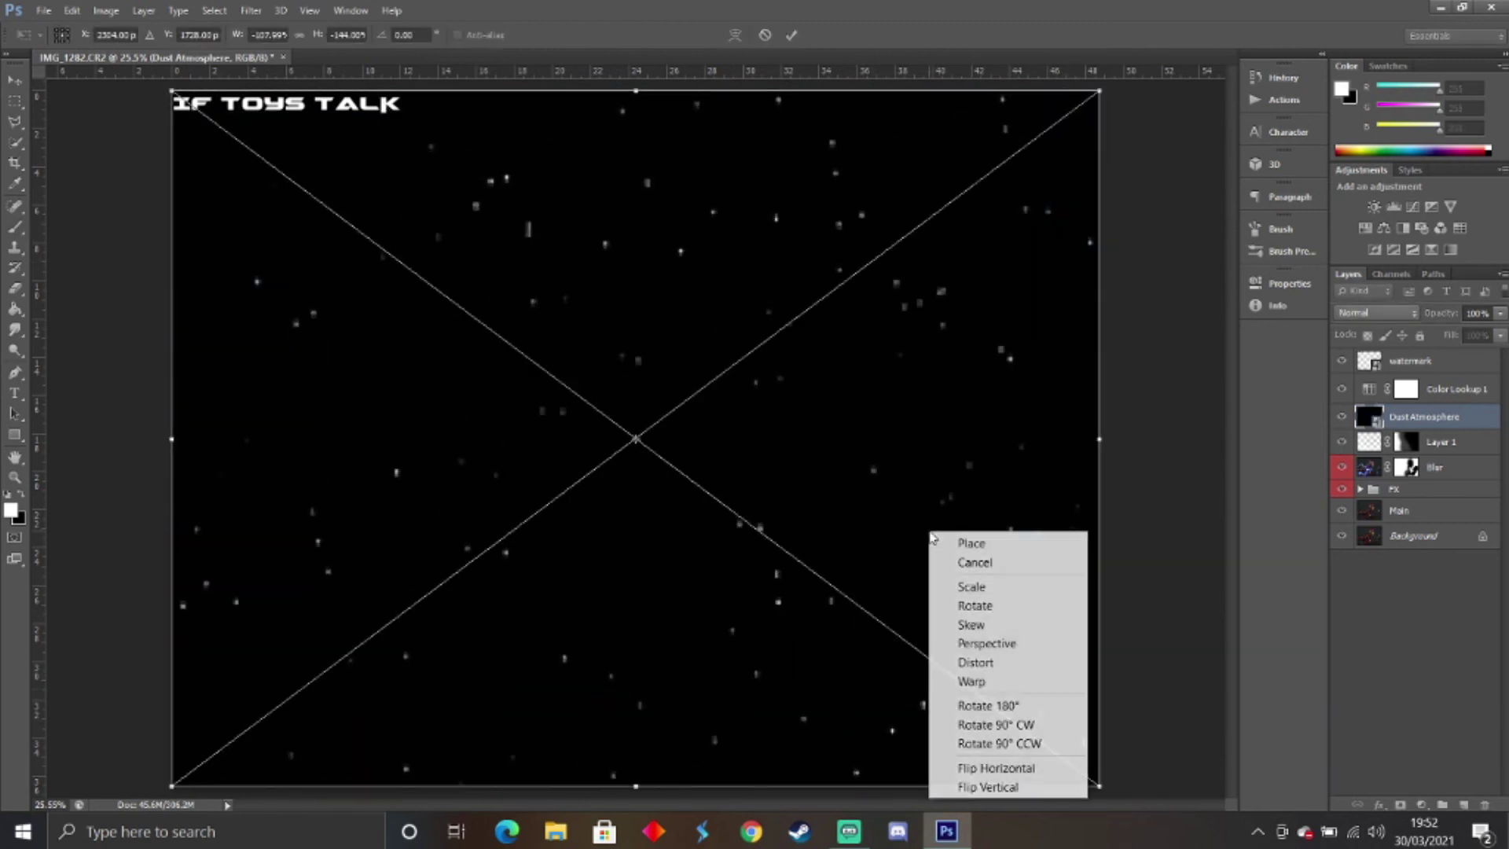
click(1004, 724)
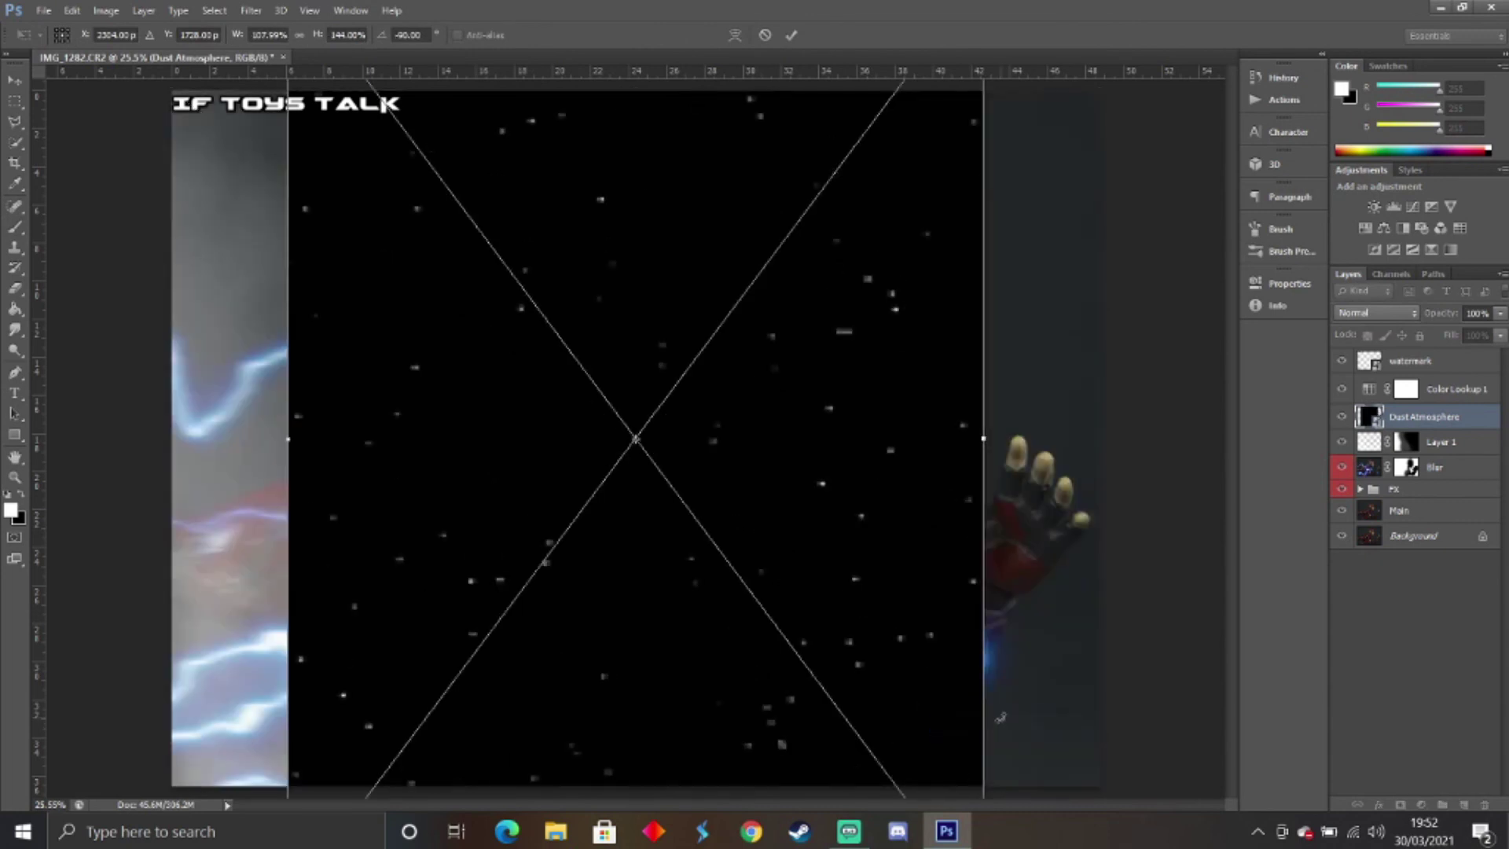
key(Return)
key(b)
Stretch the Dust Atmosphere layer out to the canvas's left and right edges.
key(ctrl+t)
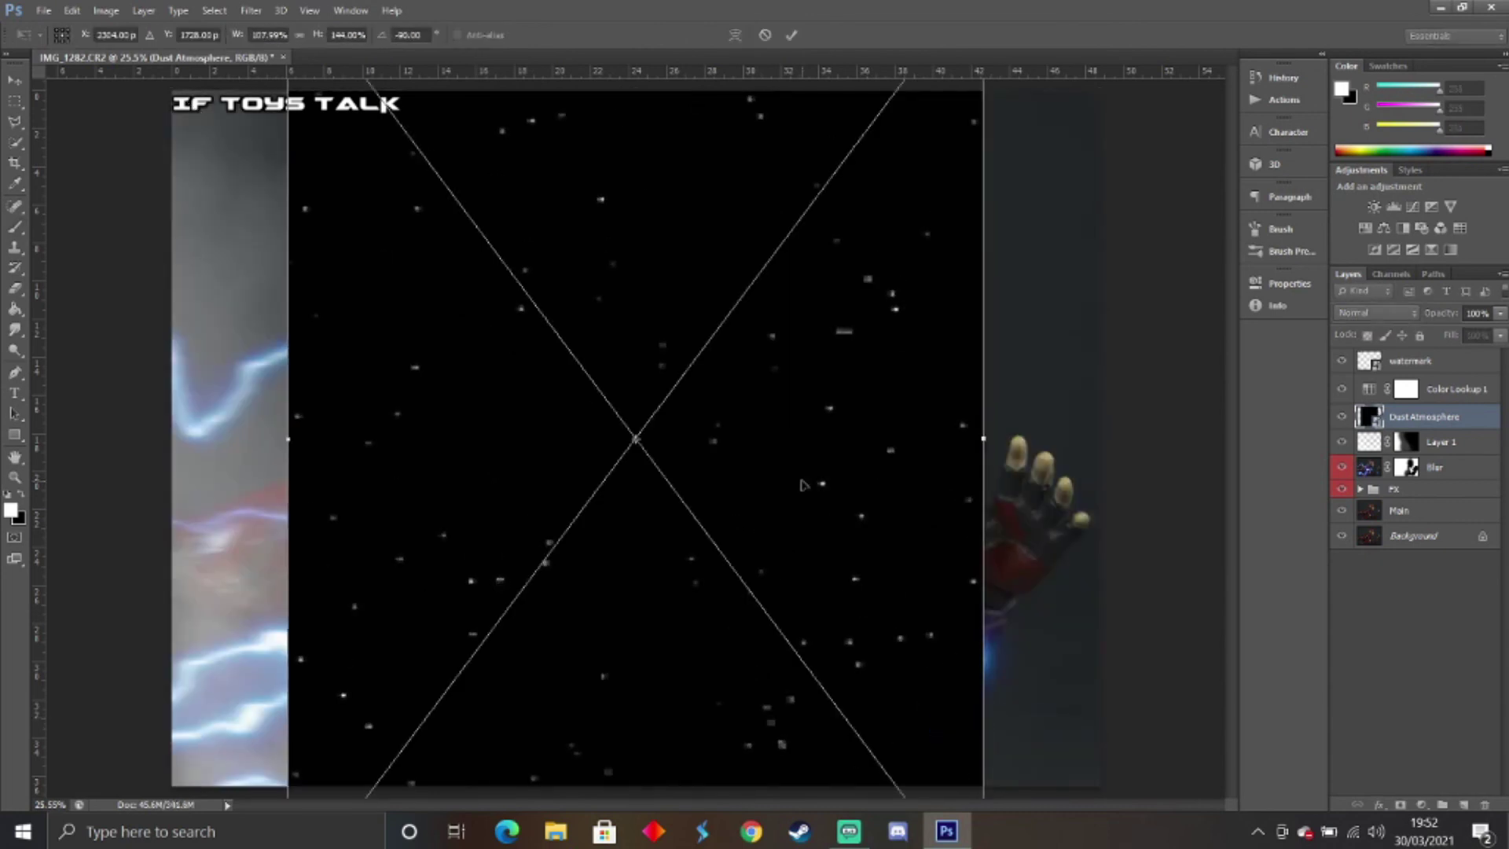
drag(982, 439, 1096, 441)
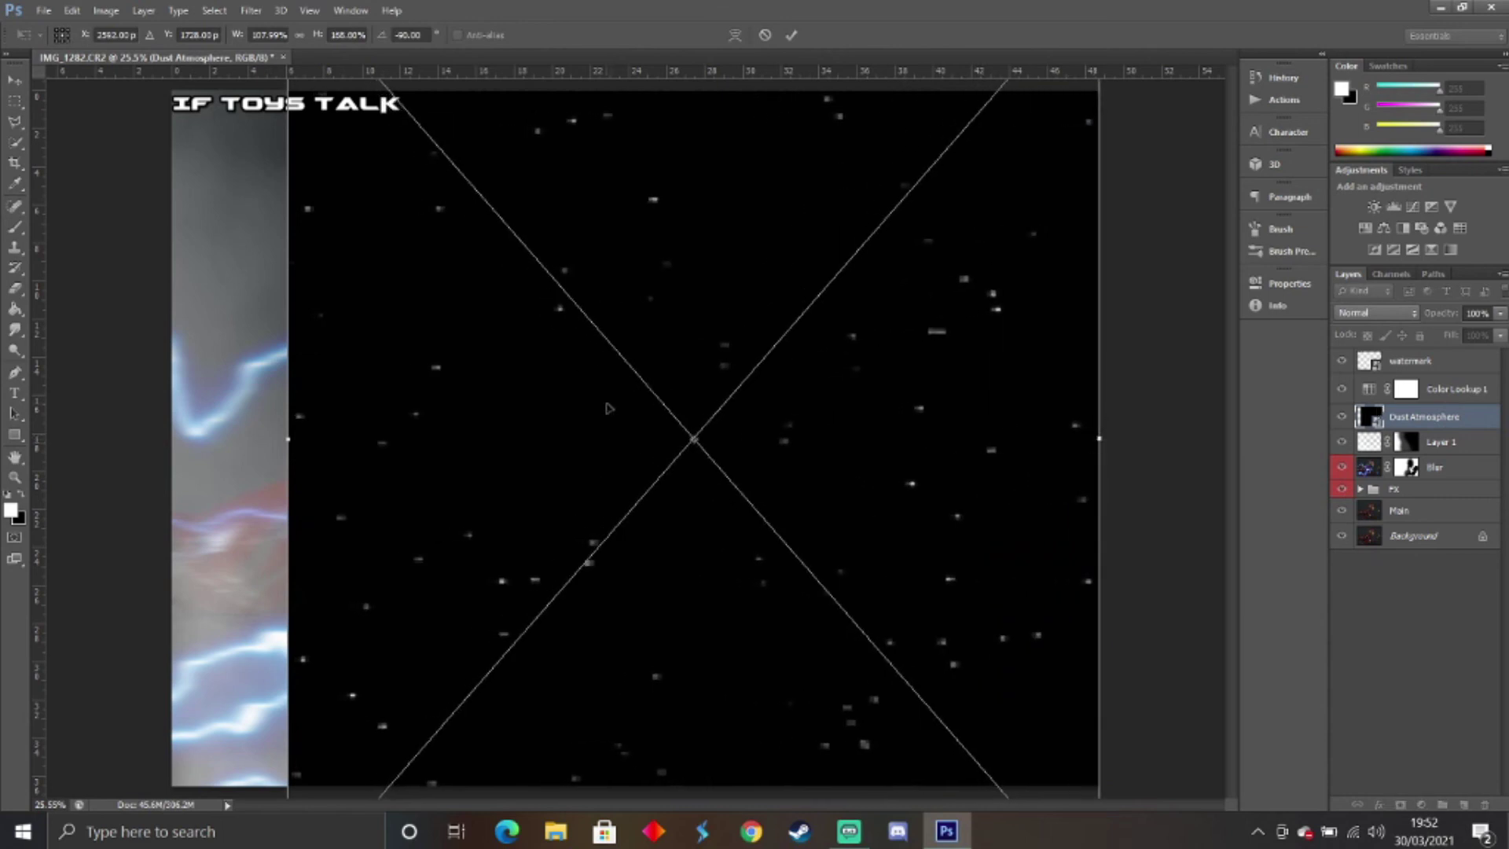
drag(286, 438, 173, 438)
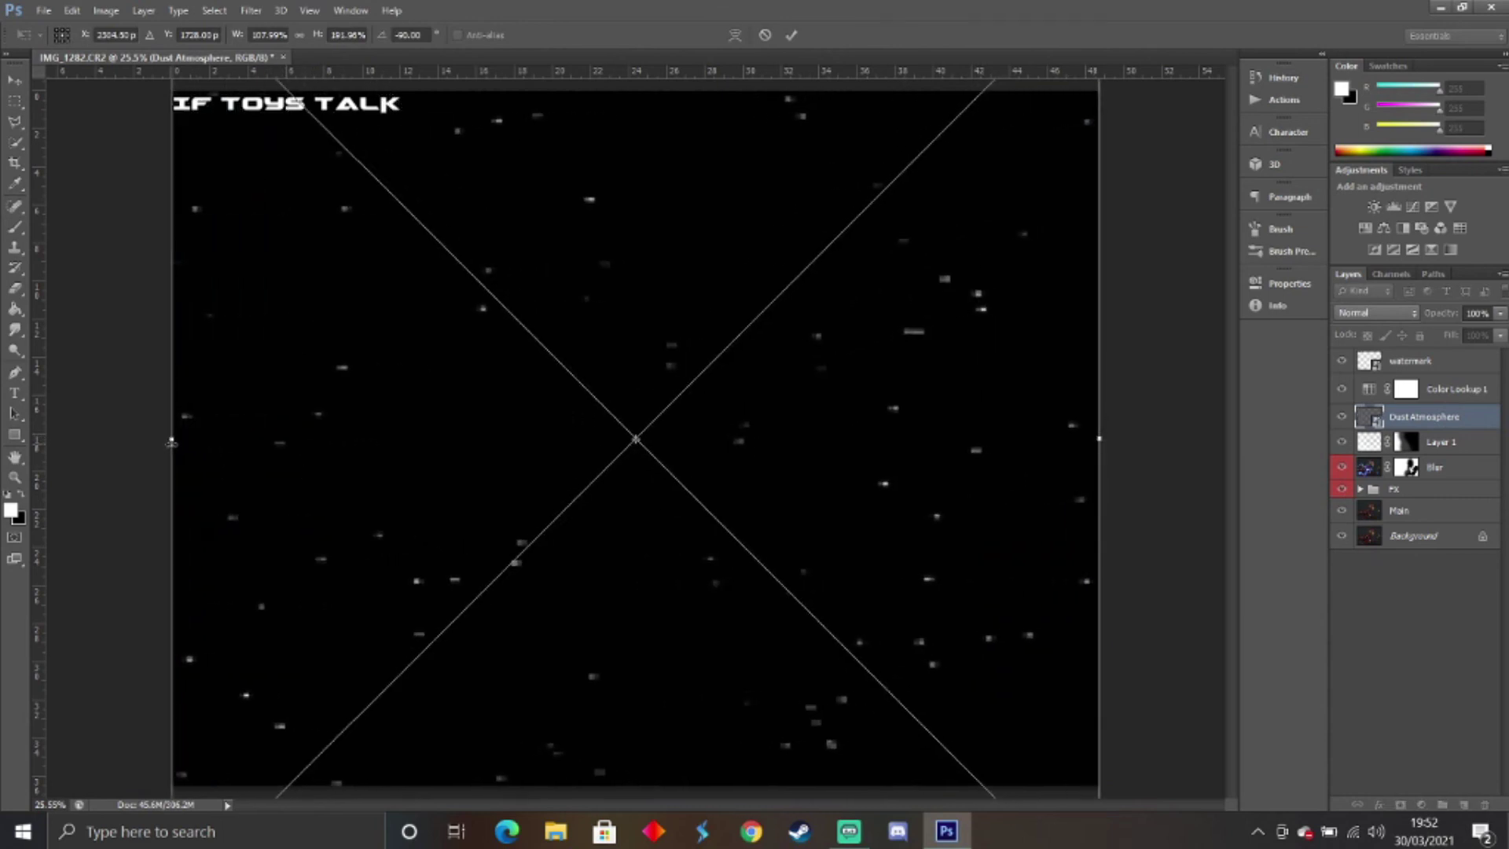
key(Return)
Set Dust Atmosphere to Screen blending and apply a 0° Motion Blur of about 115 pixels.
click(1358, 314)
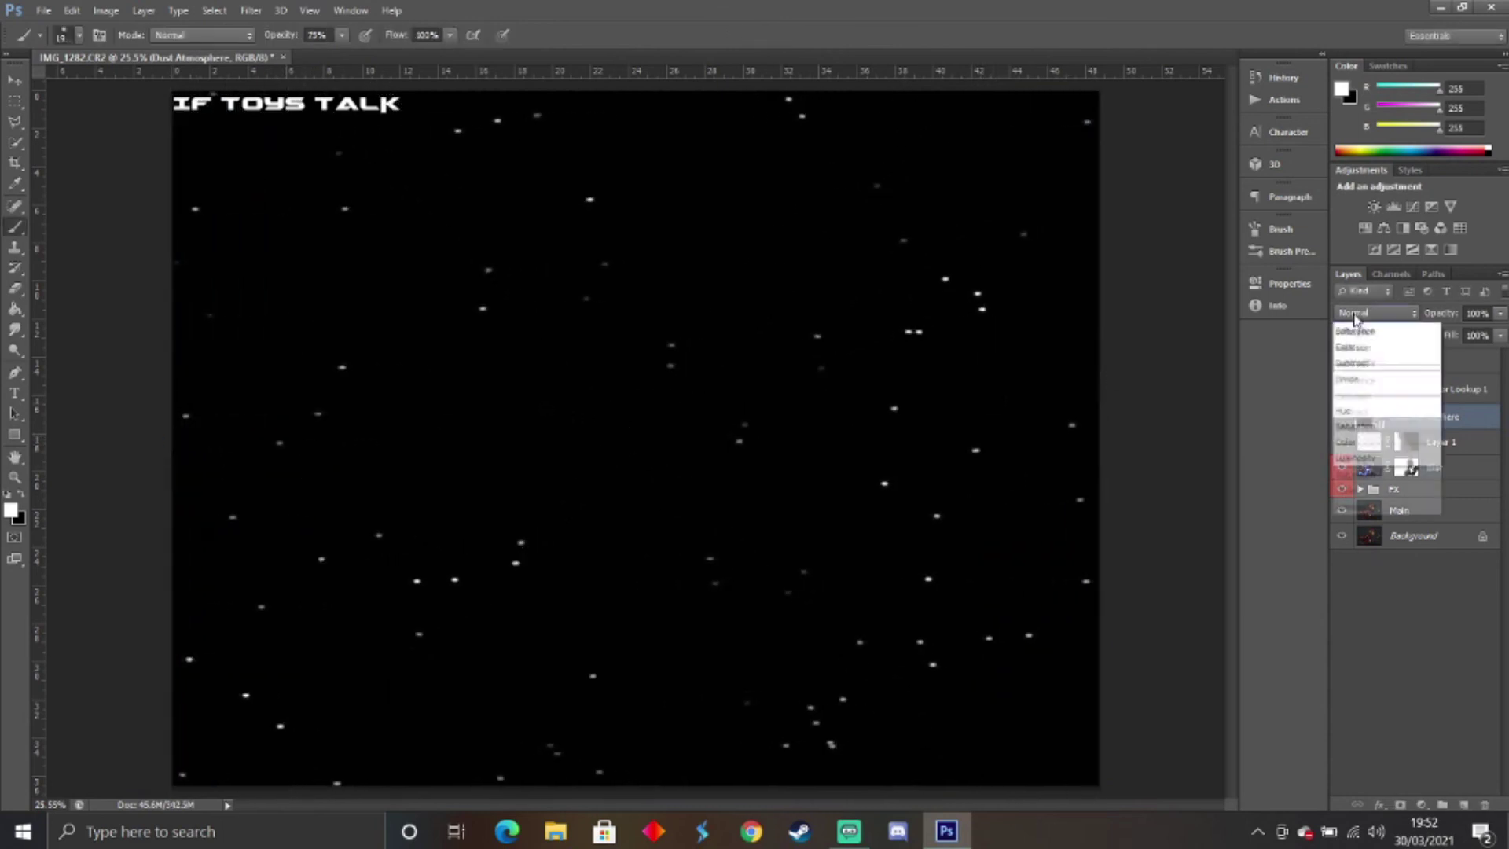
click(1349, 488)
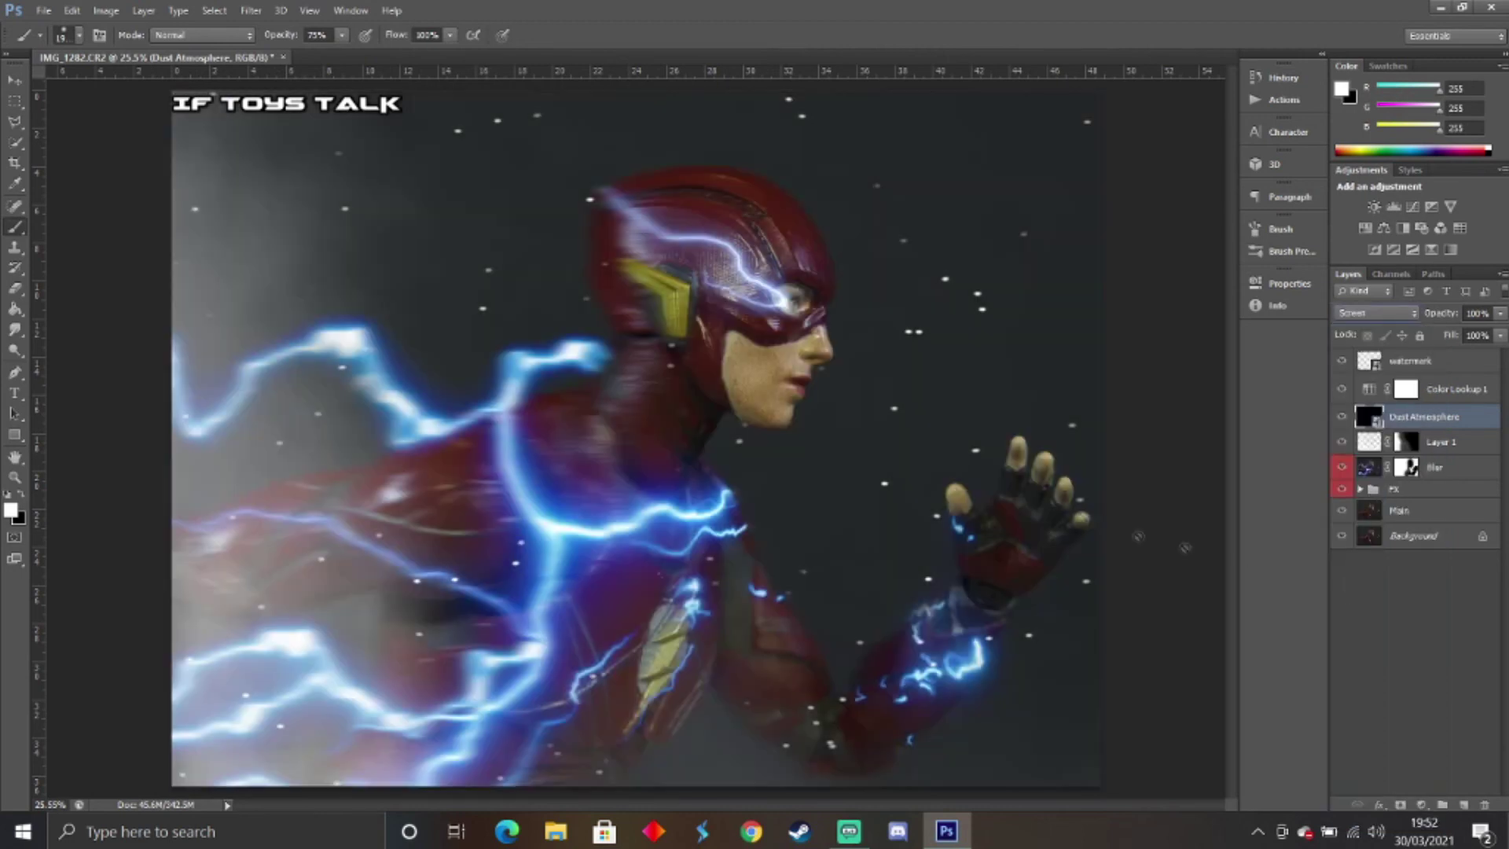
click(251, 10)
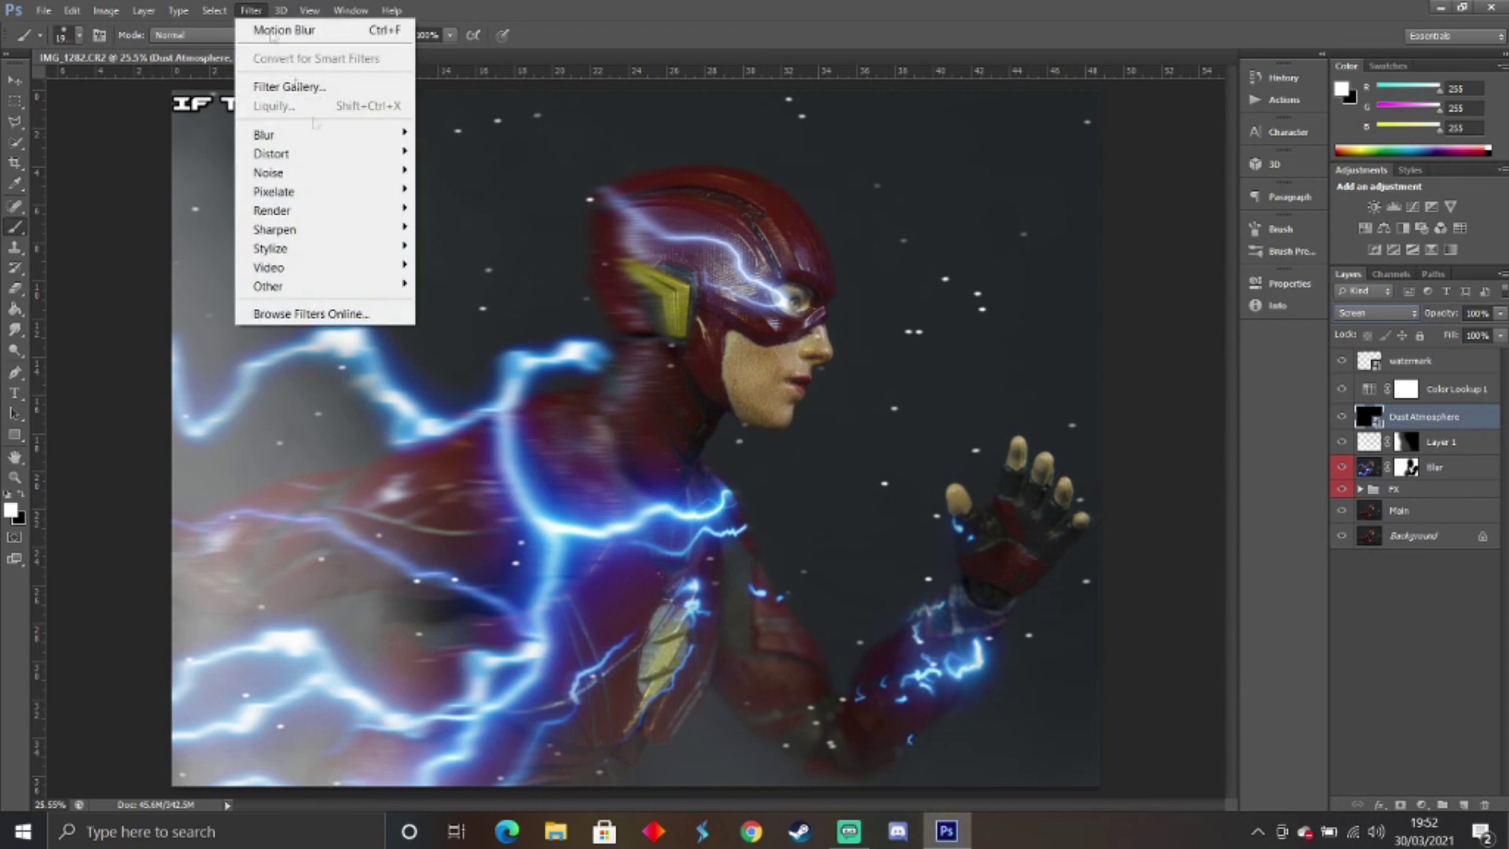
mouse_move(330, 135)
click(467, 276)
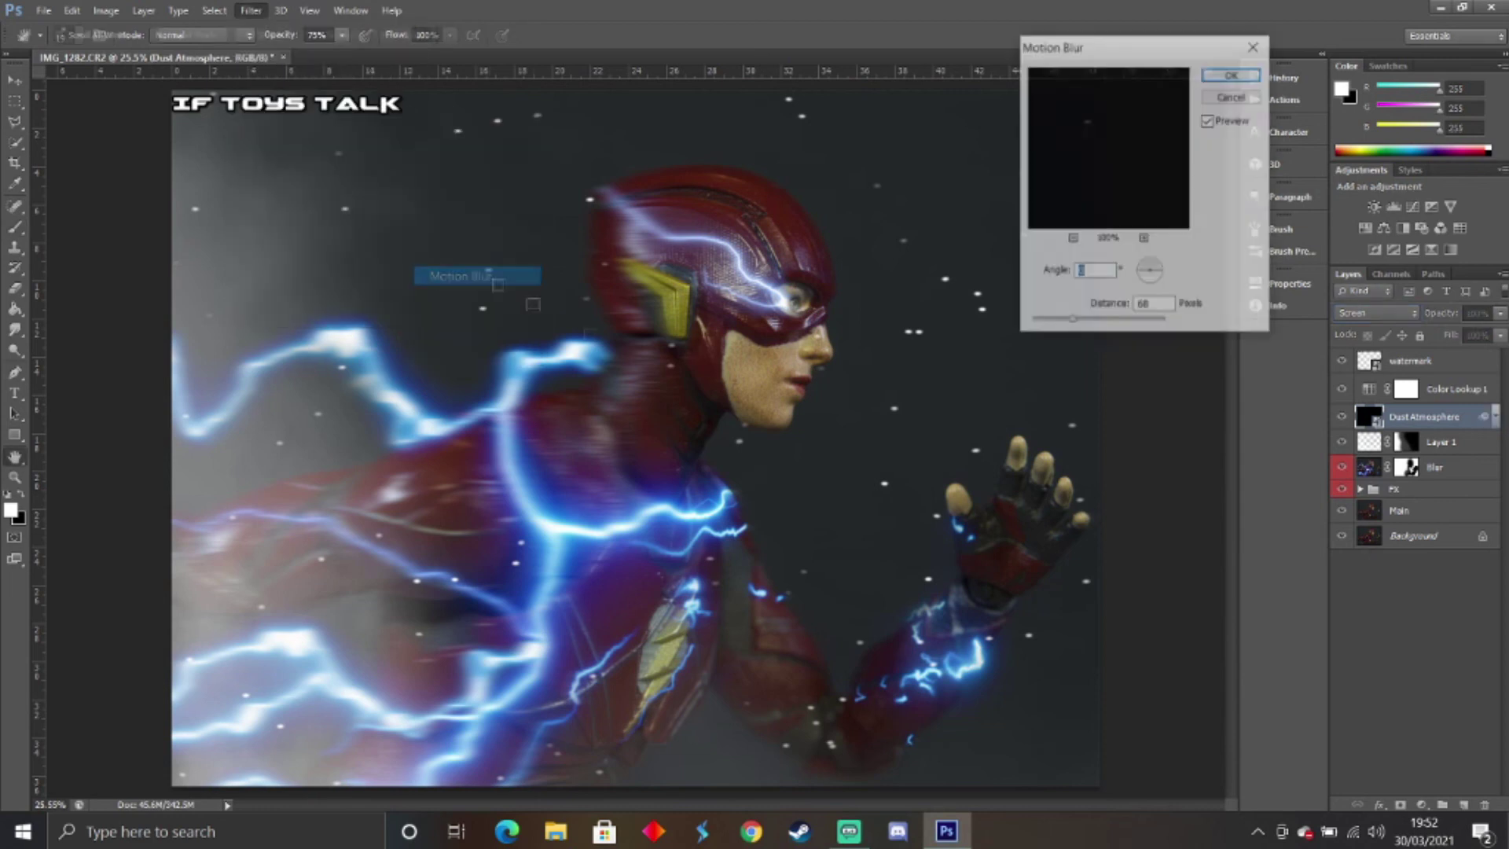
drag(1077, 323, 1083, 327)
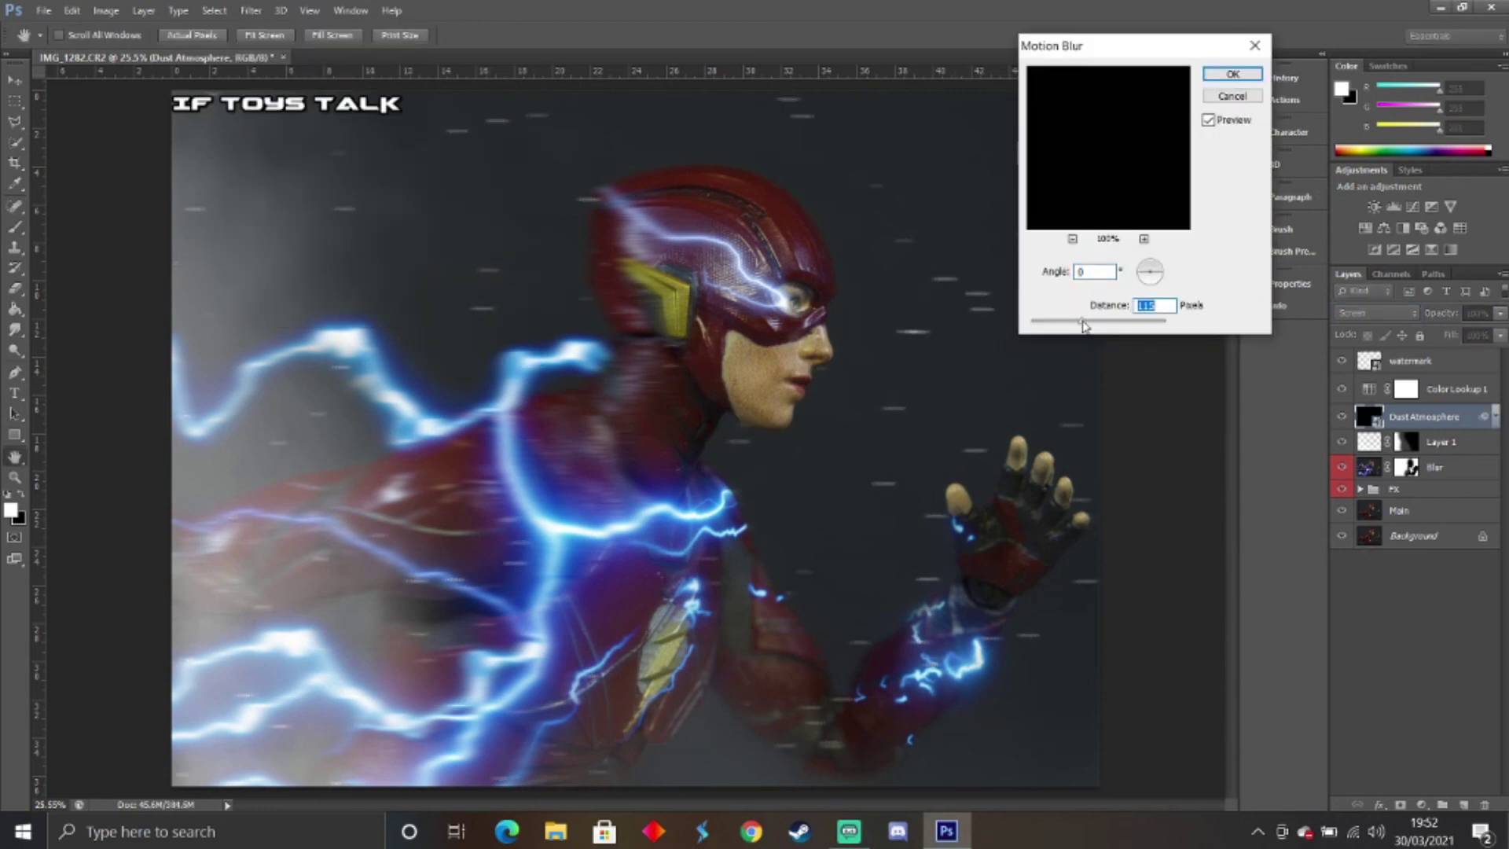
click(1232, 74)
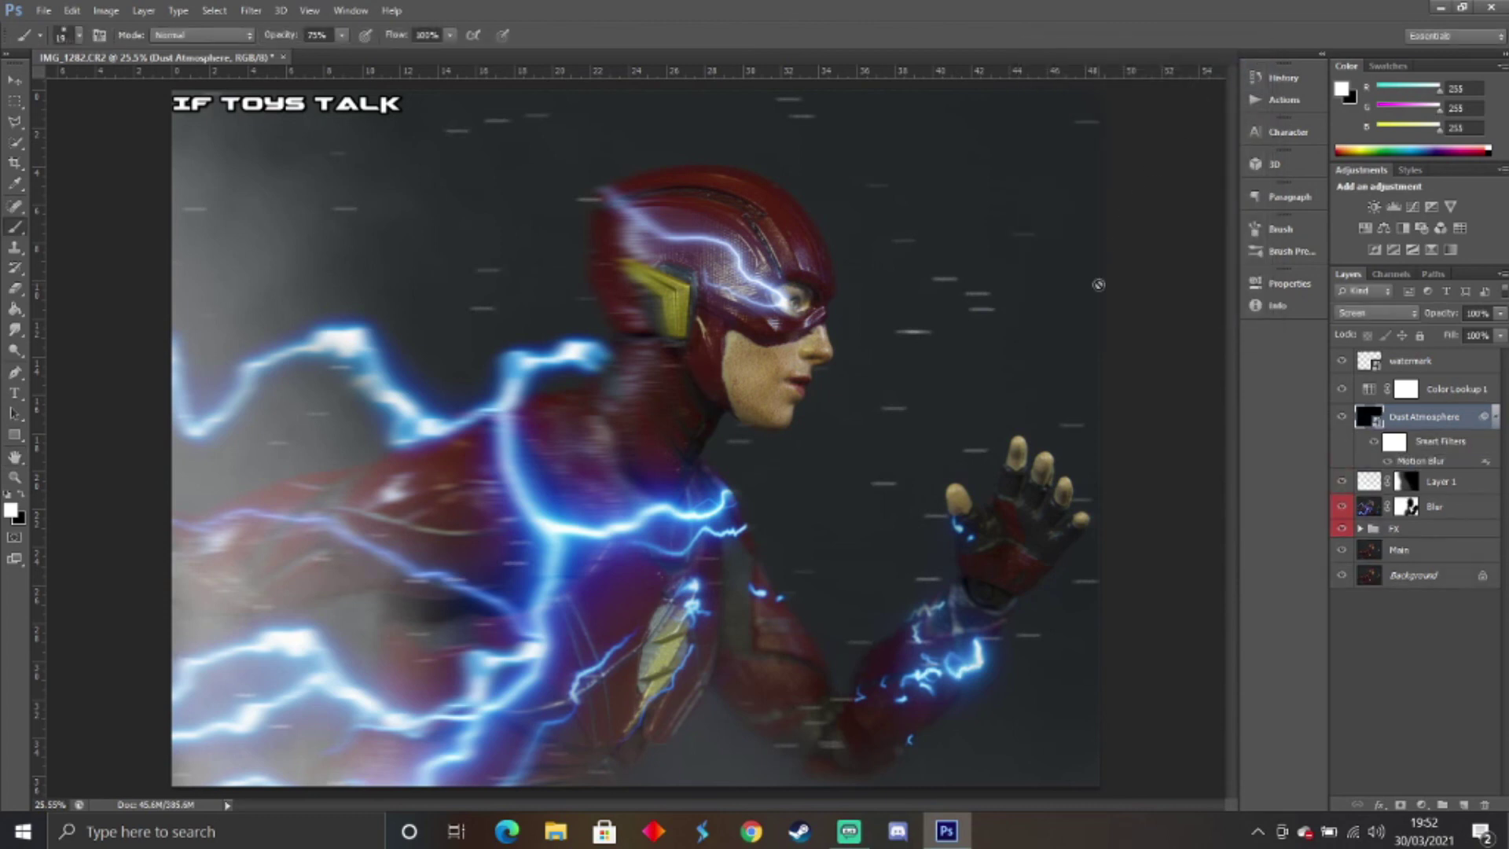
Add a layer mask to Dust Atmosphere and set a smaller black brush to 100% opacity.
click(1399, 806)
key(x)
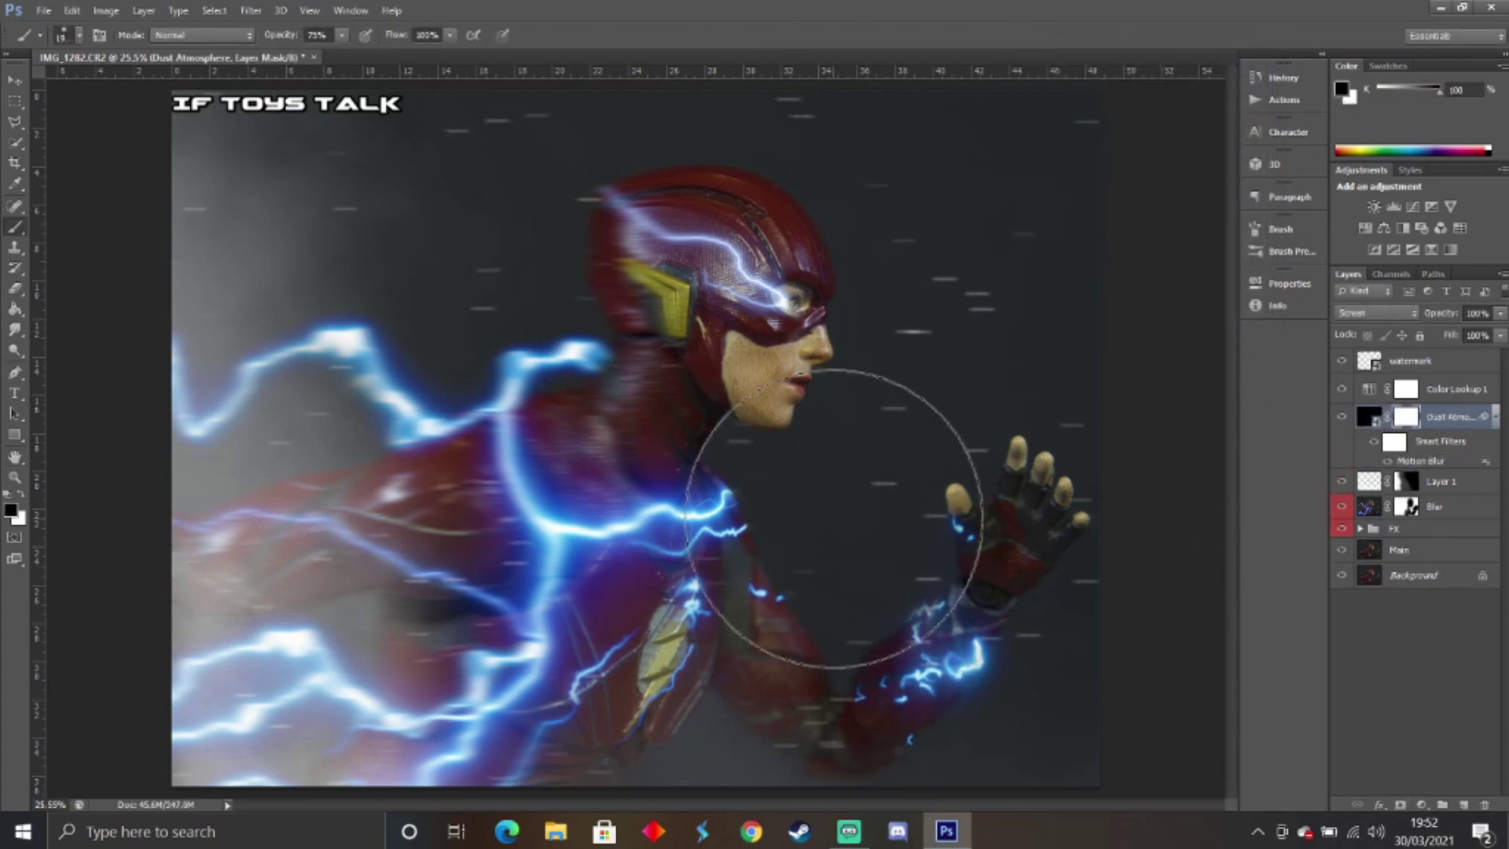
key(bracketleft)
key(bracketleft)
key(bracketleft)
key(bracketleft)
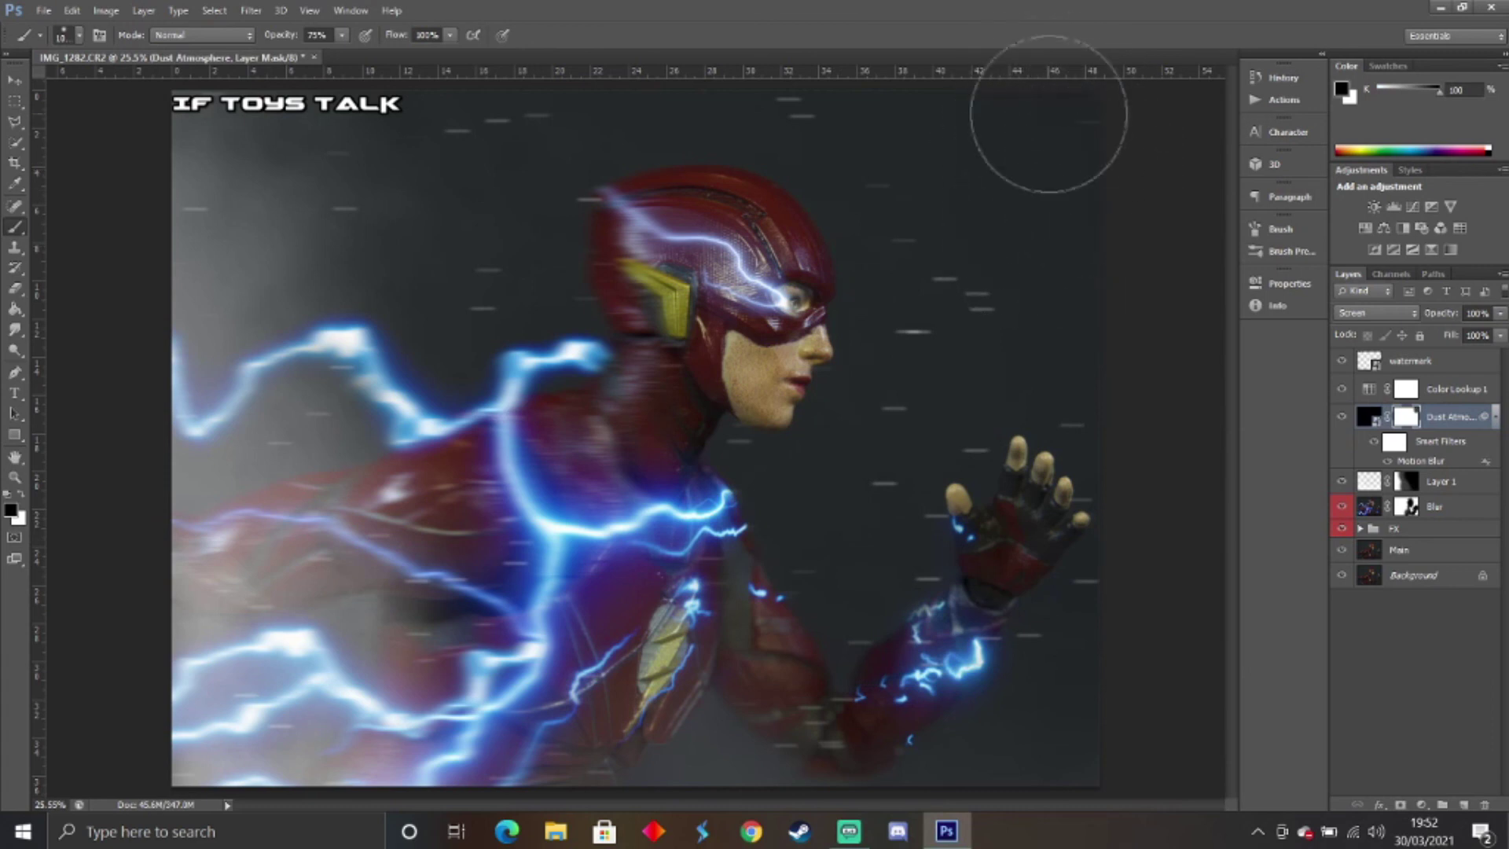
click(319, 35)
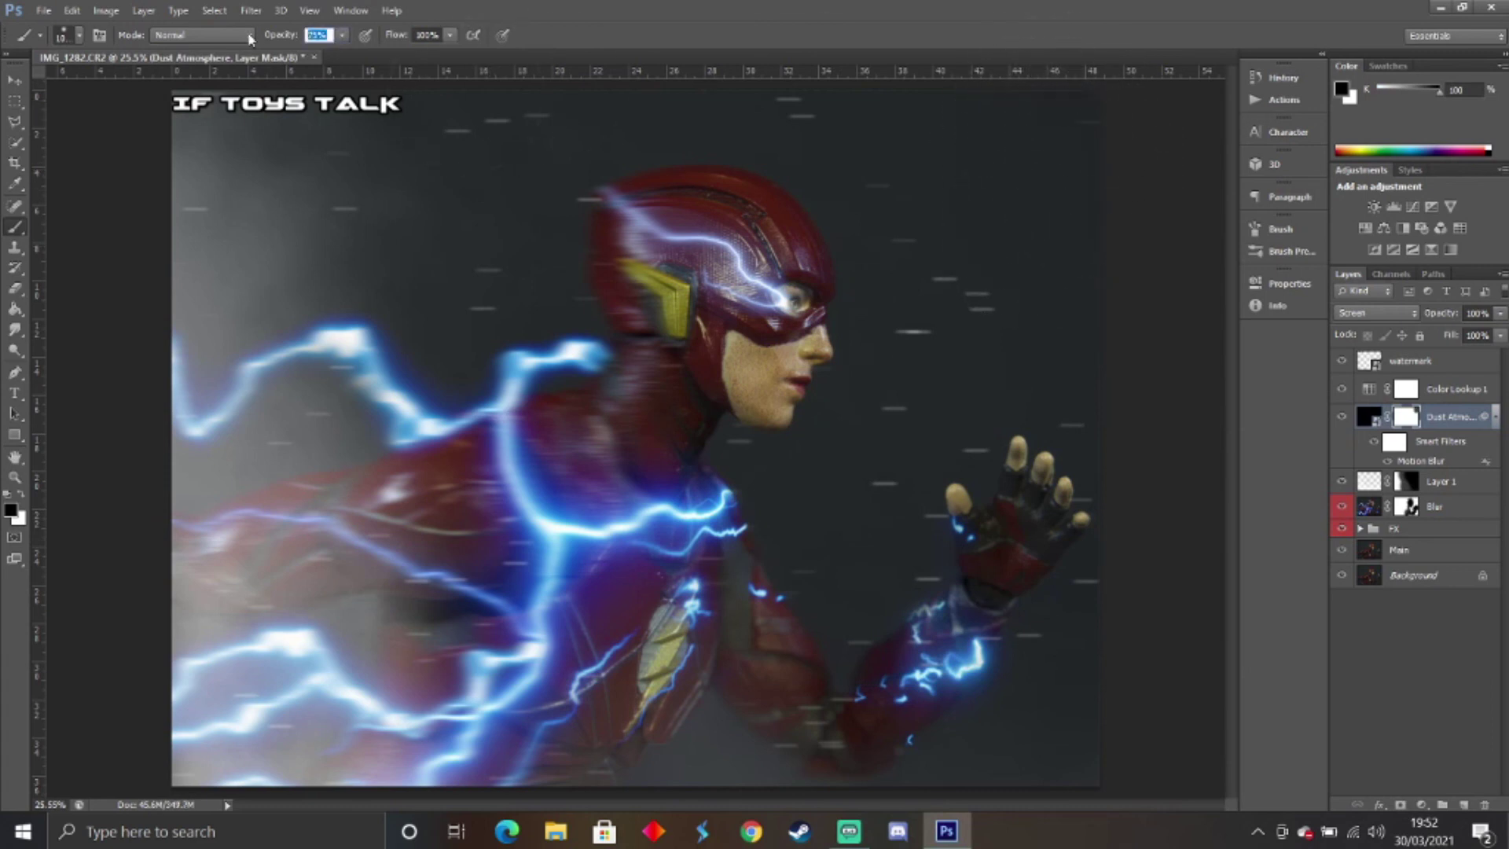
text(100)
key(Return)
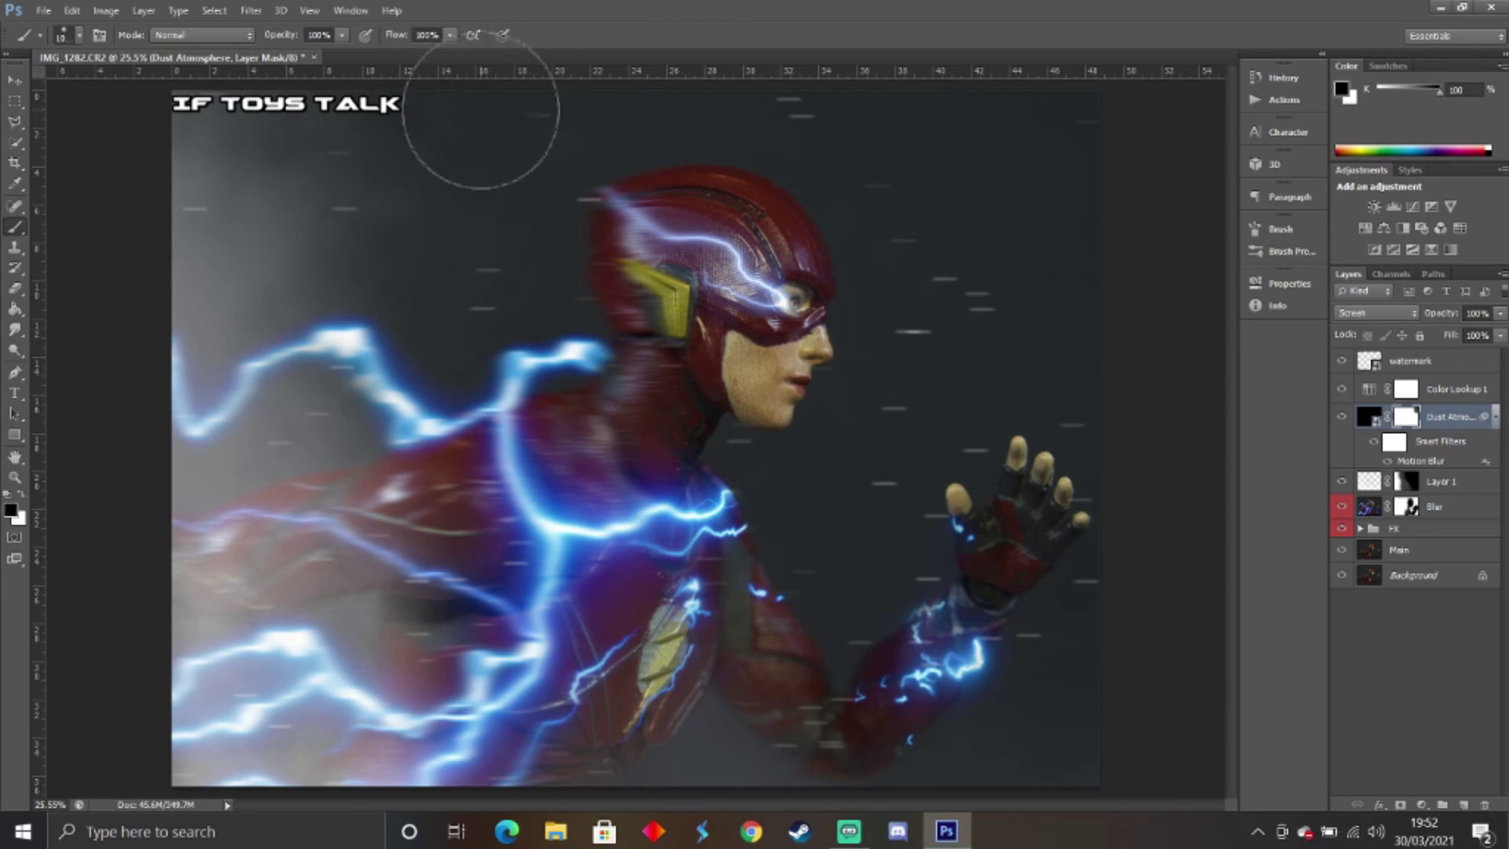
Paint the dust out along the right edge and bottom of the mask, adjusting brush opacity.
mouse_move(1148, 88)
mouse_down()
mouse_move(1132, 249)
mouse_move(1142, 313)
mouse_move(1156, 304)
mouse_move(1201, 653)
mouse_move(1104, 738)
mouse_move(995, 799)
mouse_move(764, 847)
mouse_move(477, 823)
mouse_move(594, 810)
mouse_move(531, 101)
mouse_up()
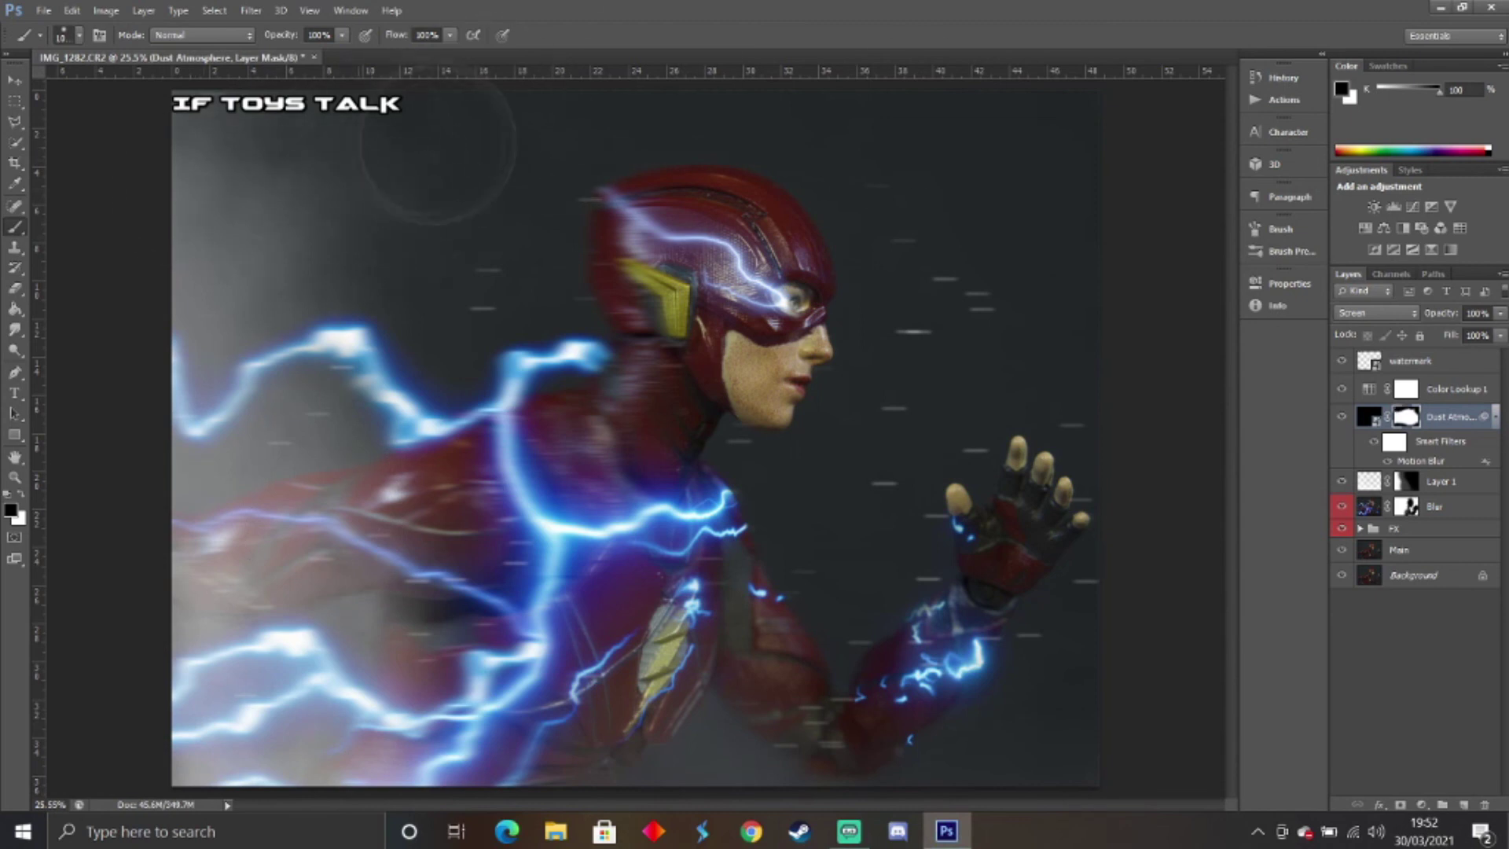
right_click(430, 145)
click(662, 94)
key(5)
click(1420, 694)
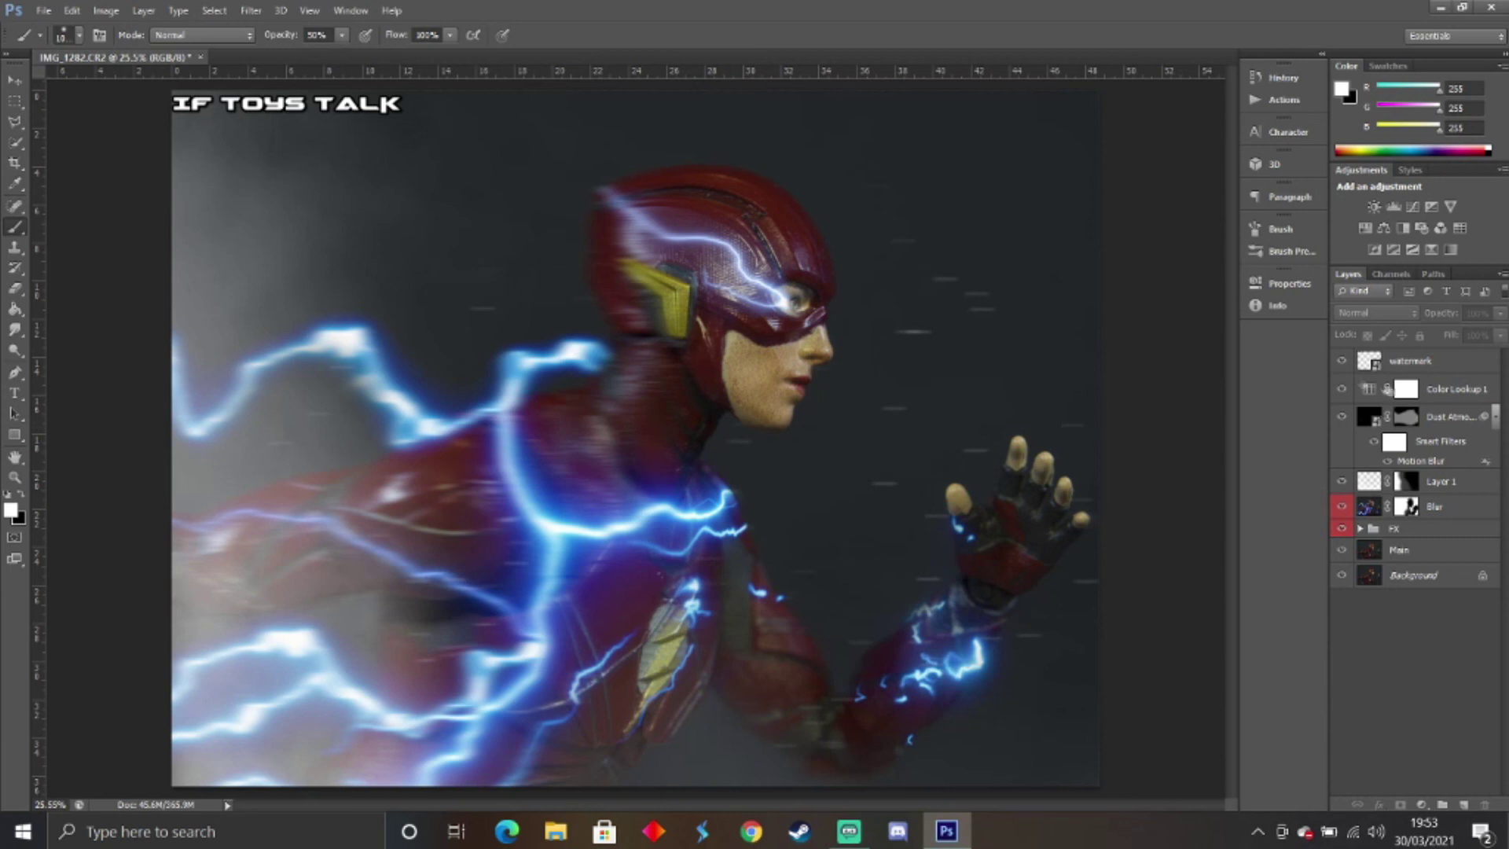
click(1408, 422)
key(x)
key(0)
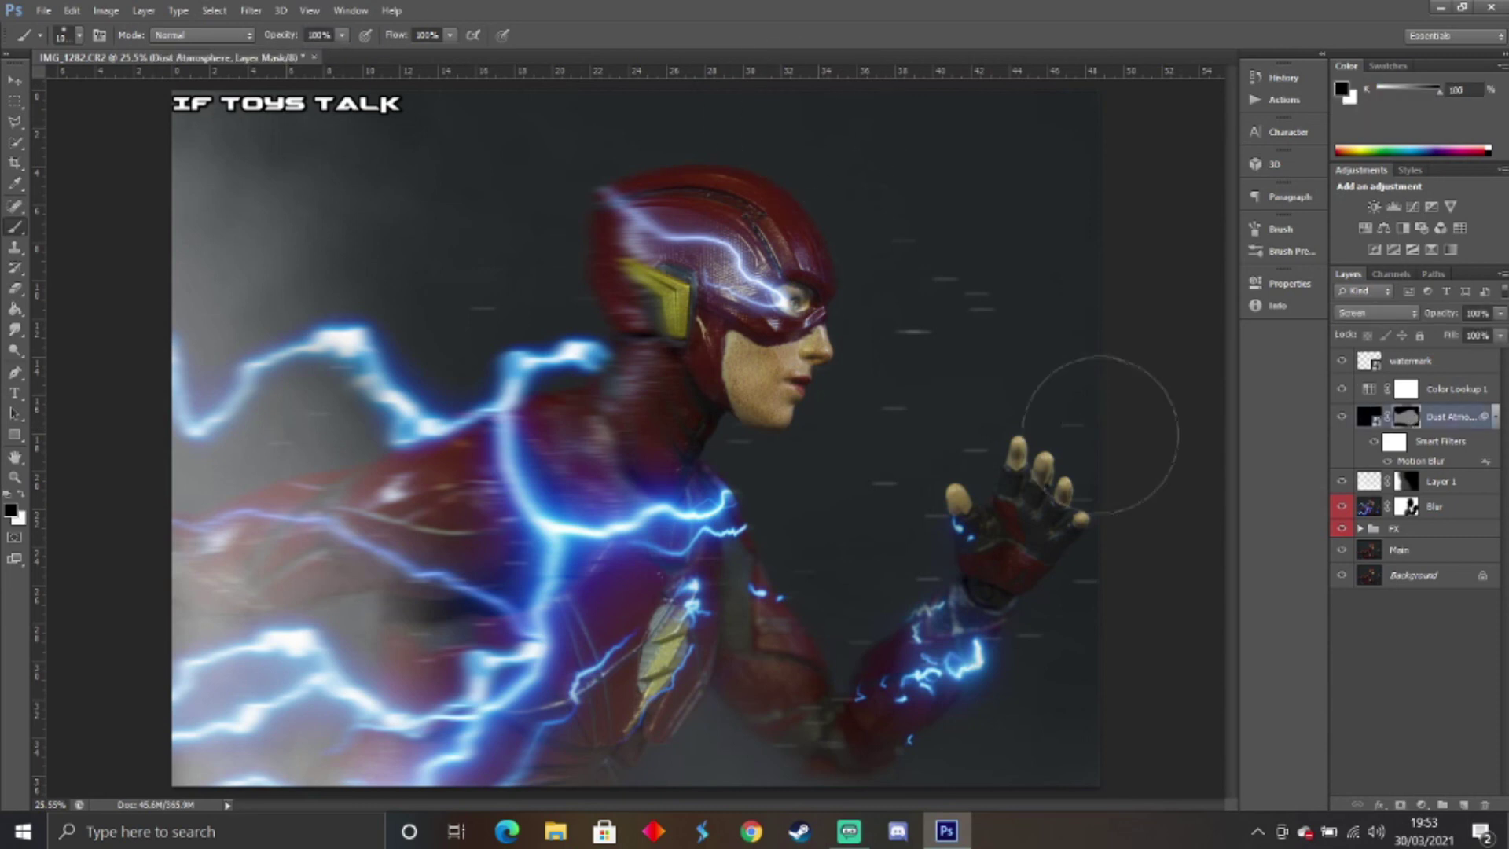
Try warping the Dust Atmosphere smart object, cancelling after the warp-not-allowed warning.
key(ctrl+t)
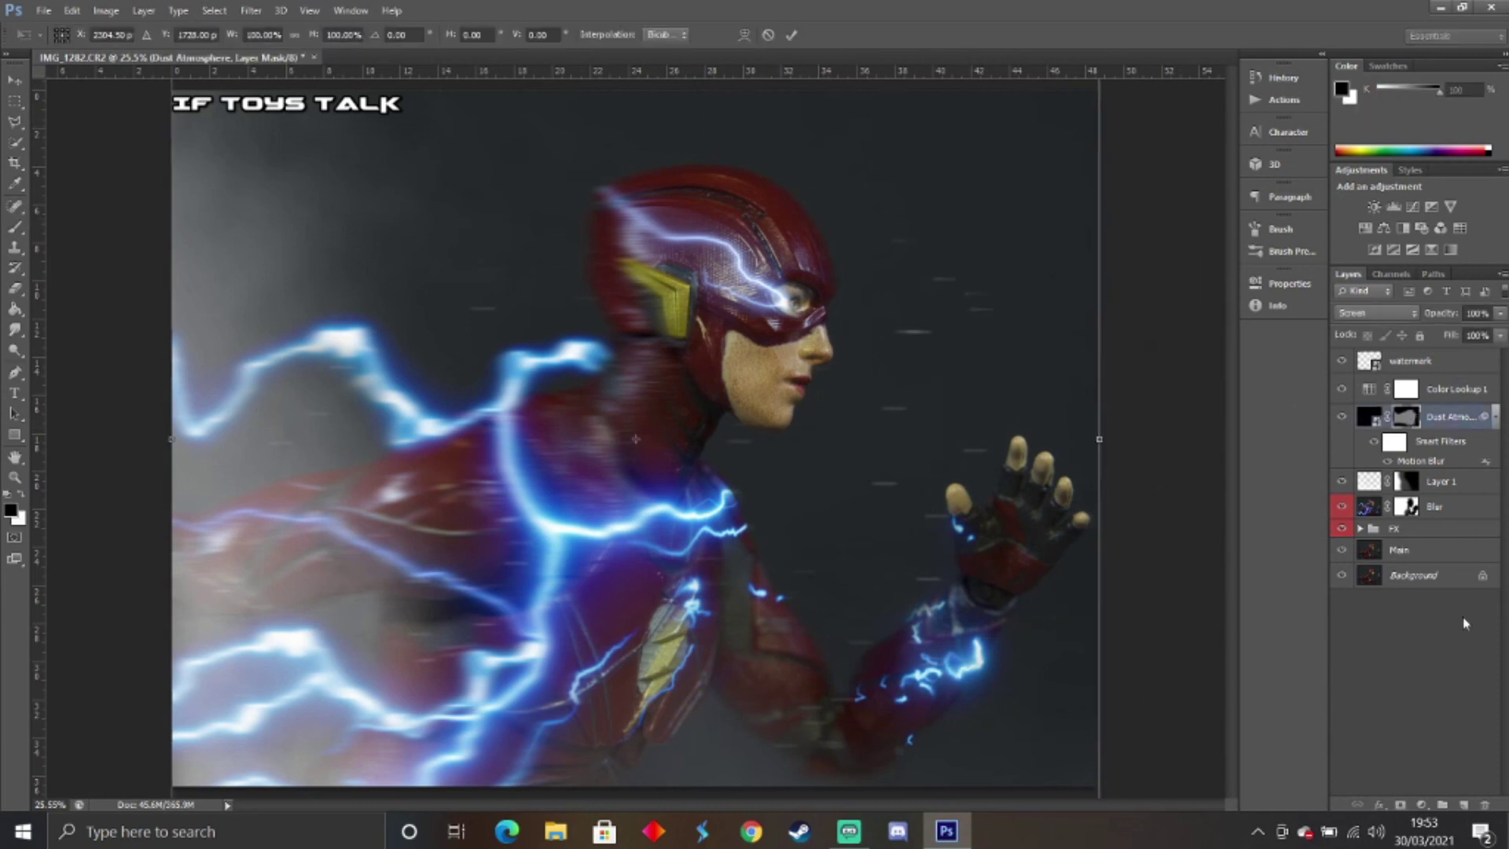
key(Escape)
click(1366, 418)
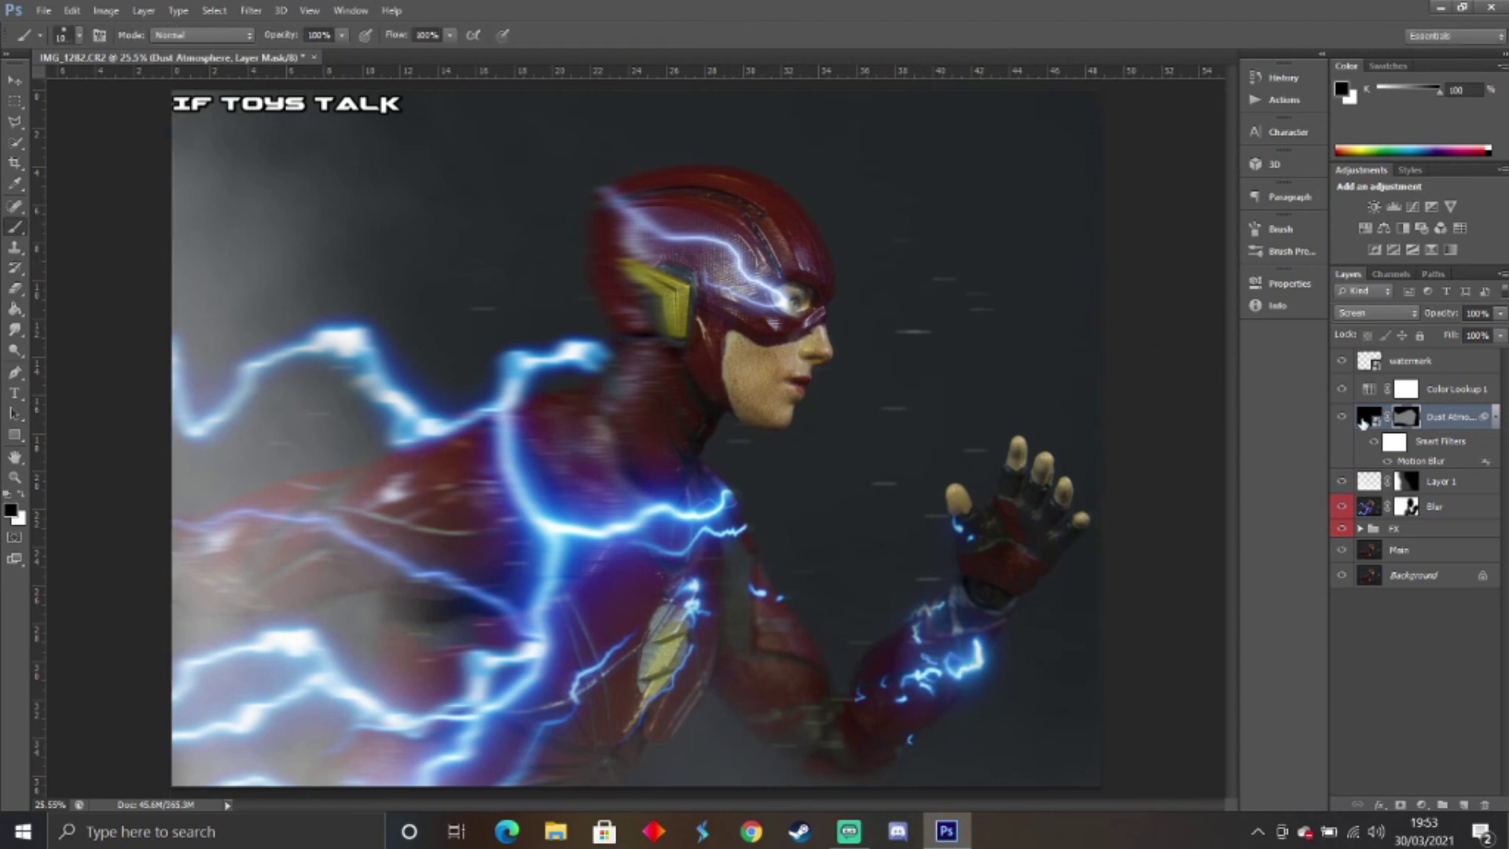
key(x)
key(ctrl+t)
key(Return)
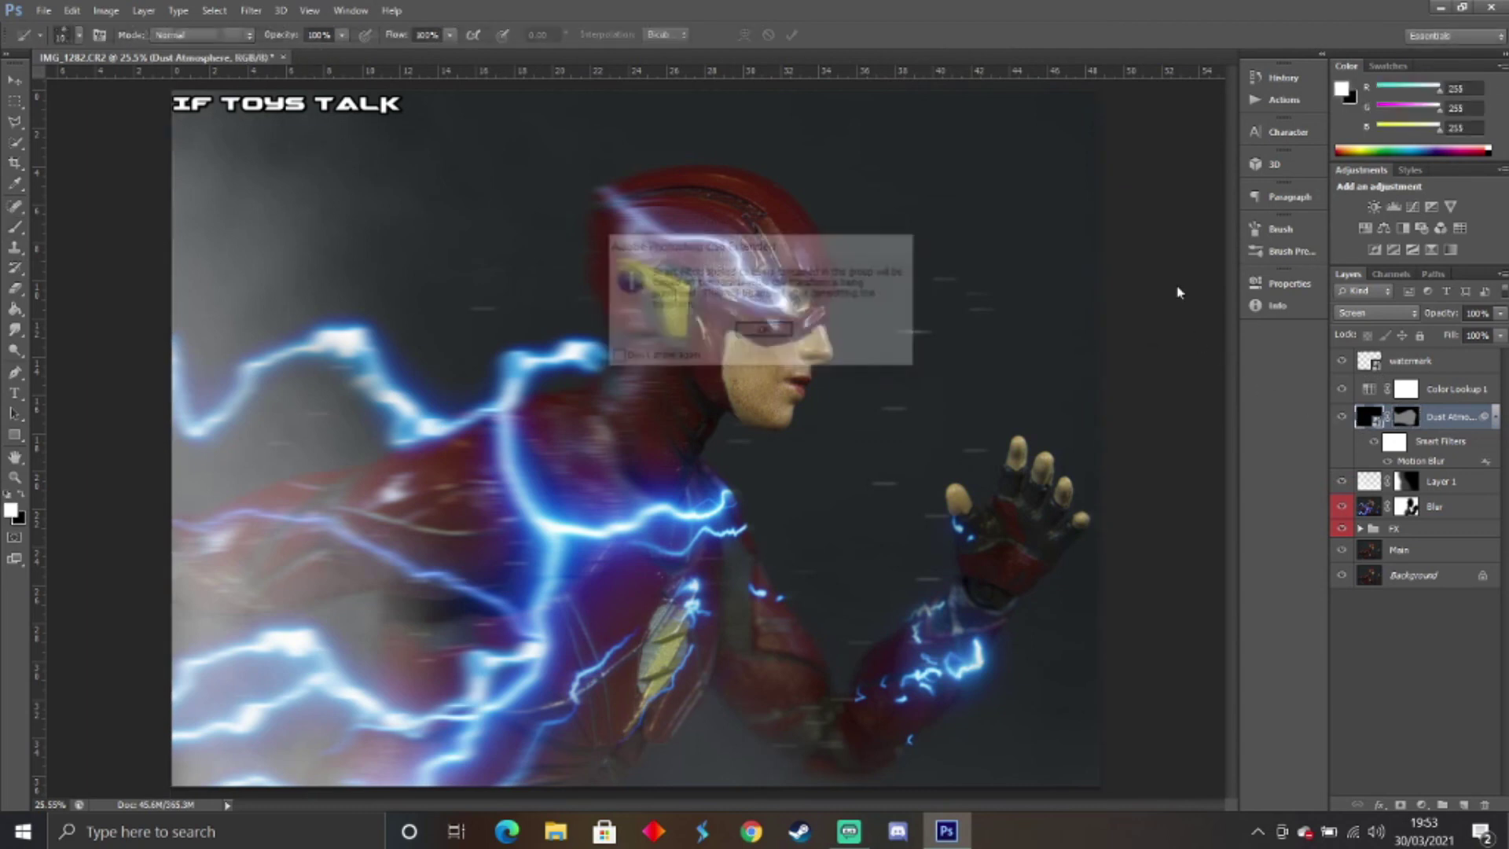
right_click(855, 314)
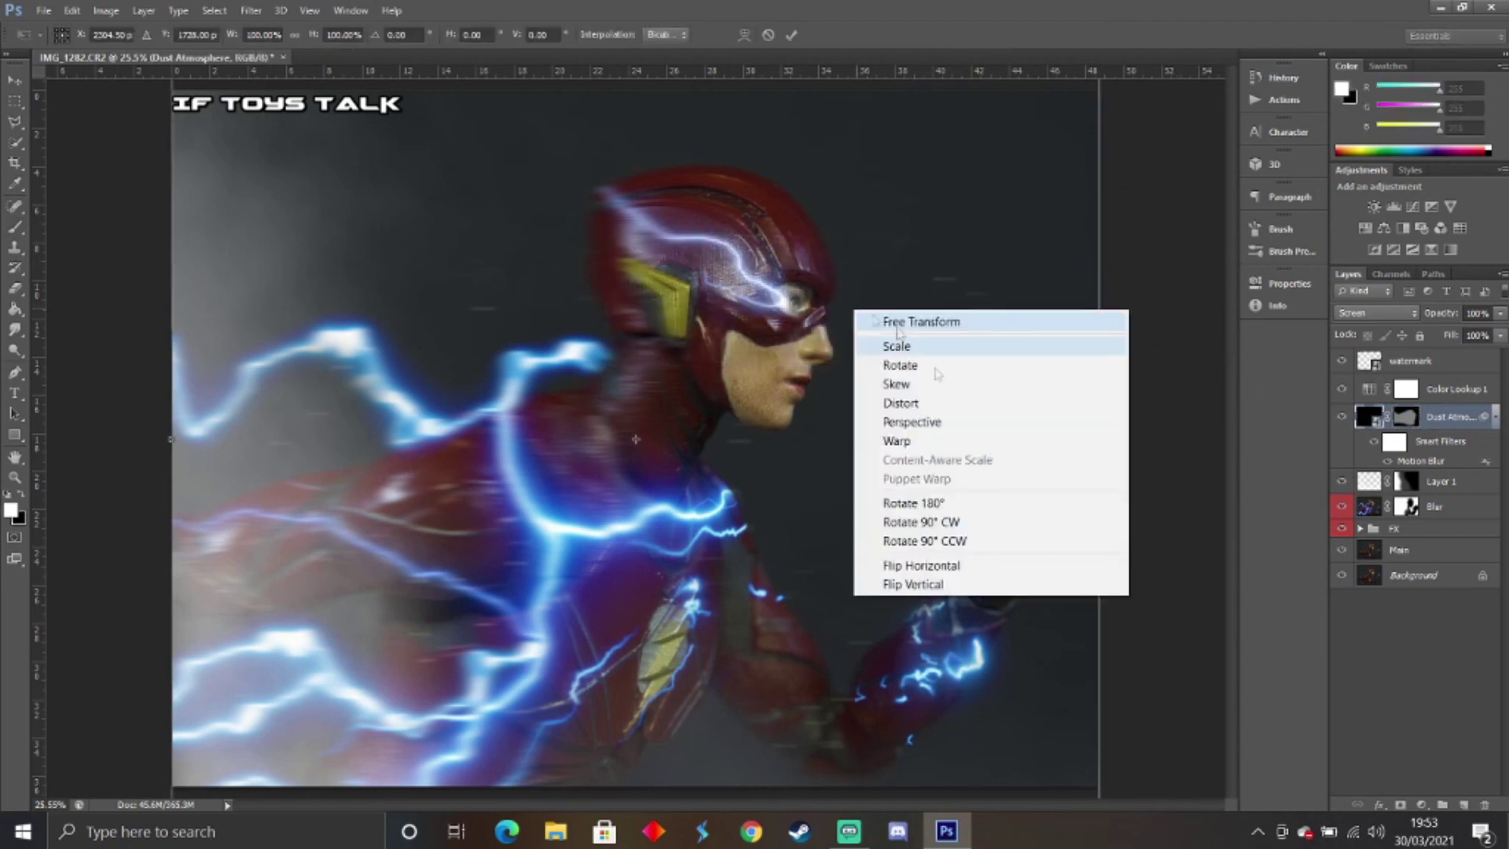
click(954, 436)
click(739, 316)
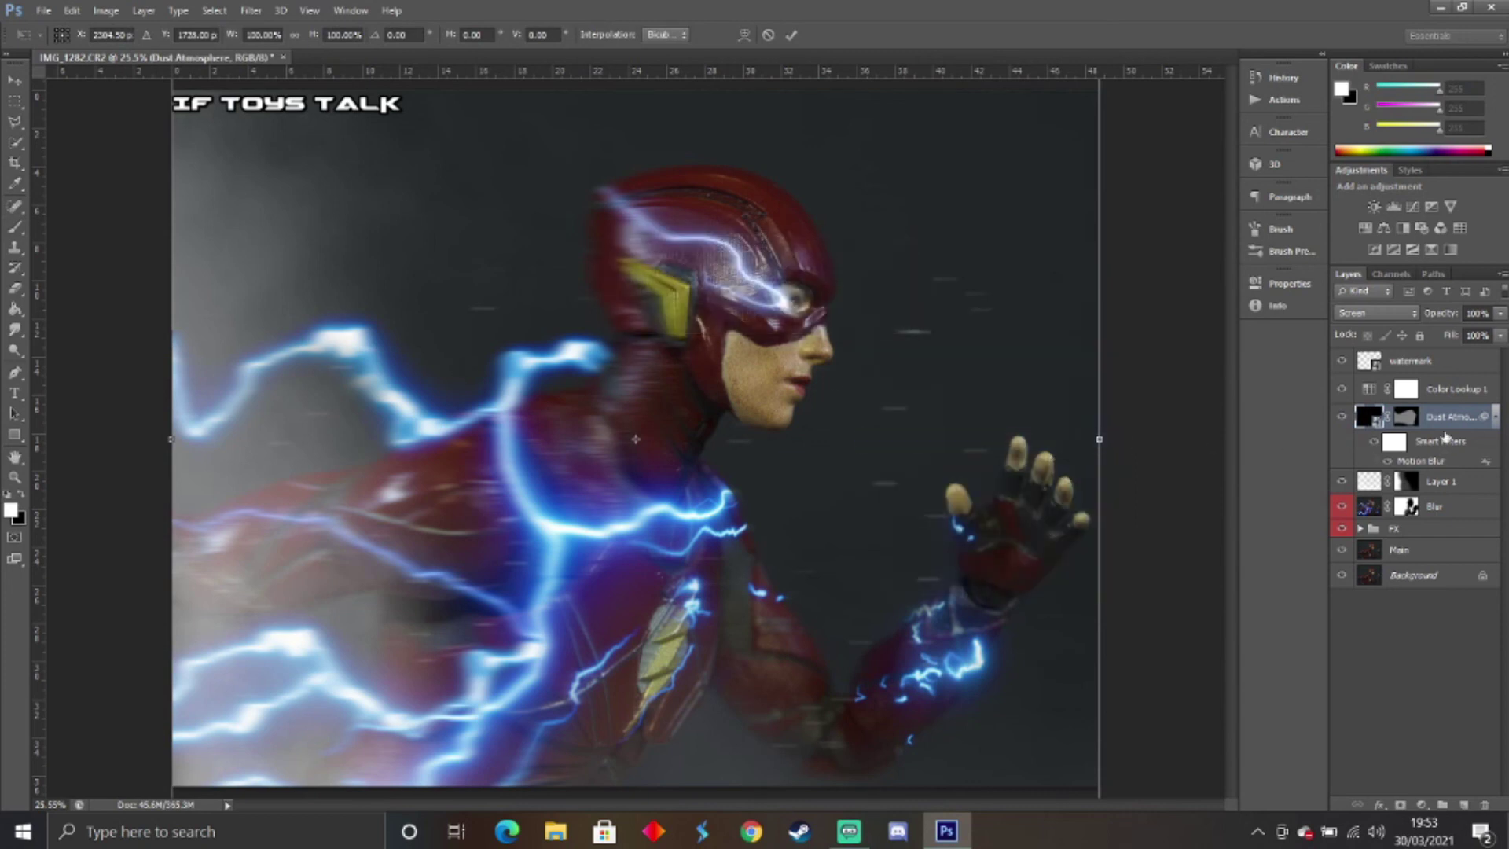
key(Escape)
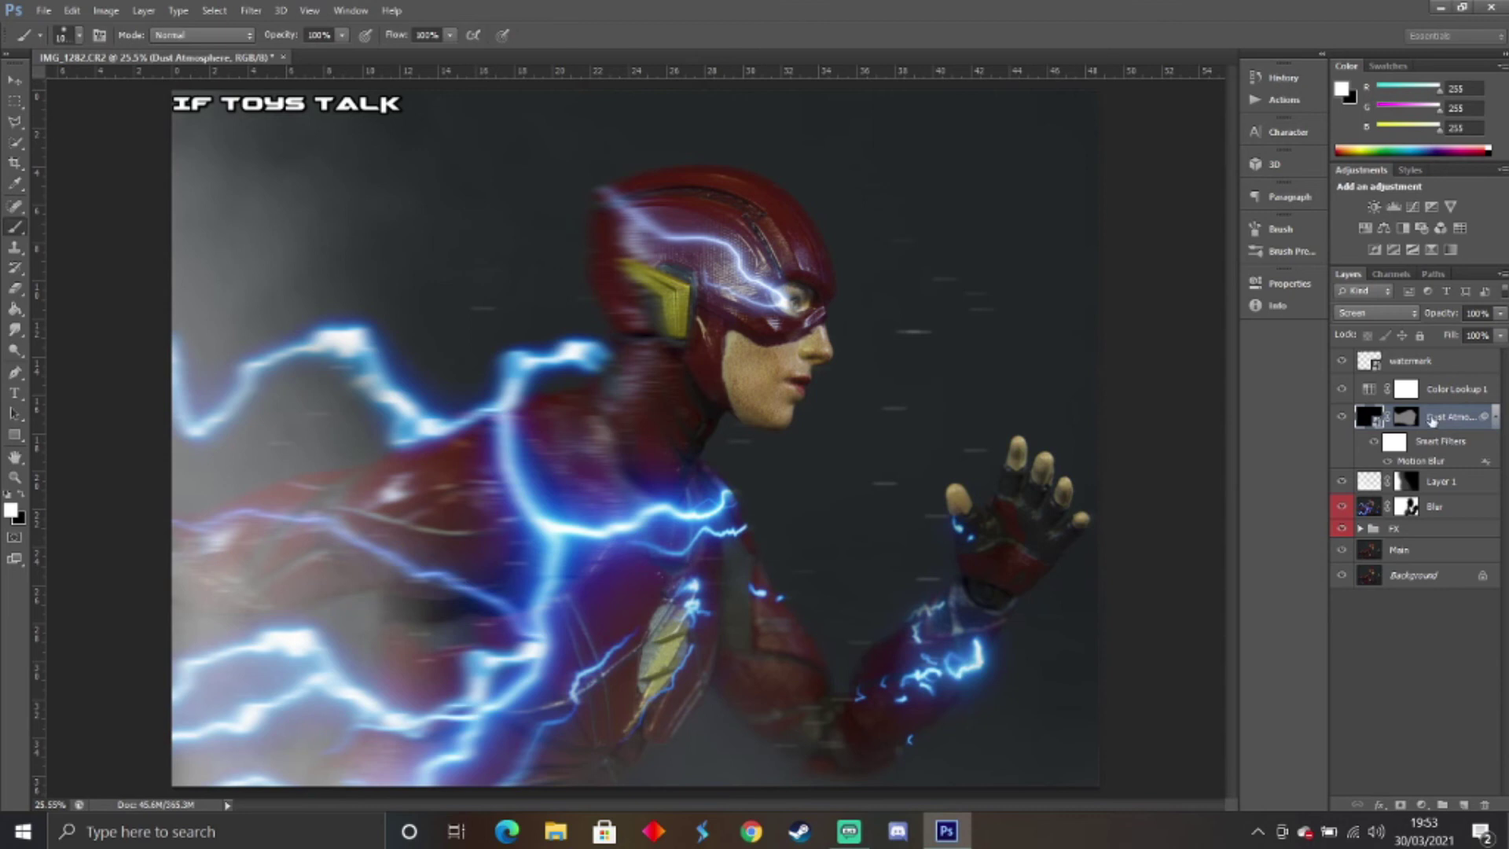
Rasterize the Dust Atmosphere layer, warp its streaks into a wave and nudge its position.
right_click(1431, 421)
click(1257, 331)
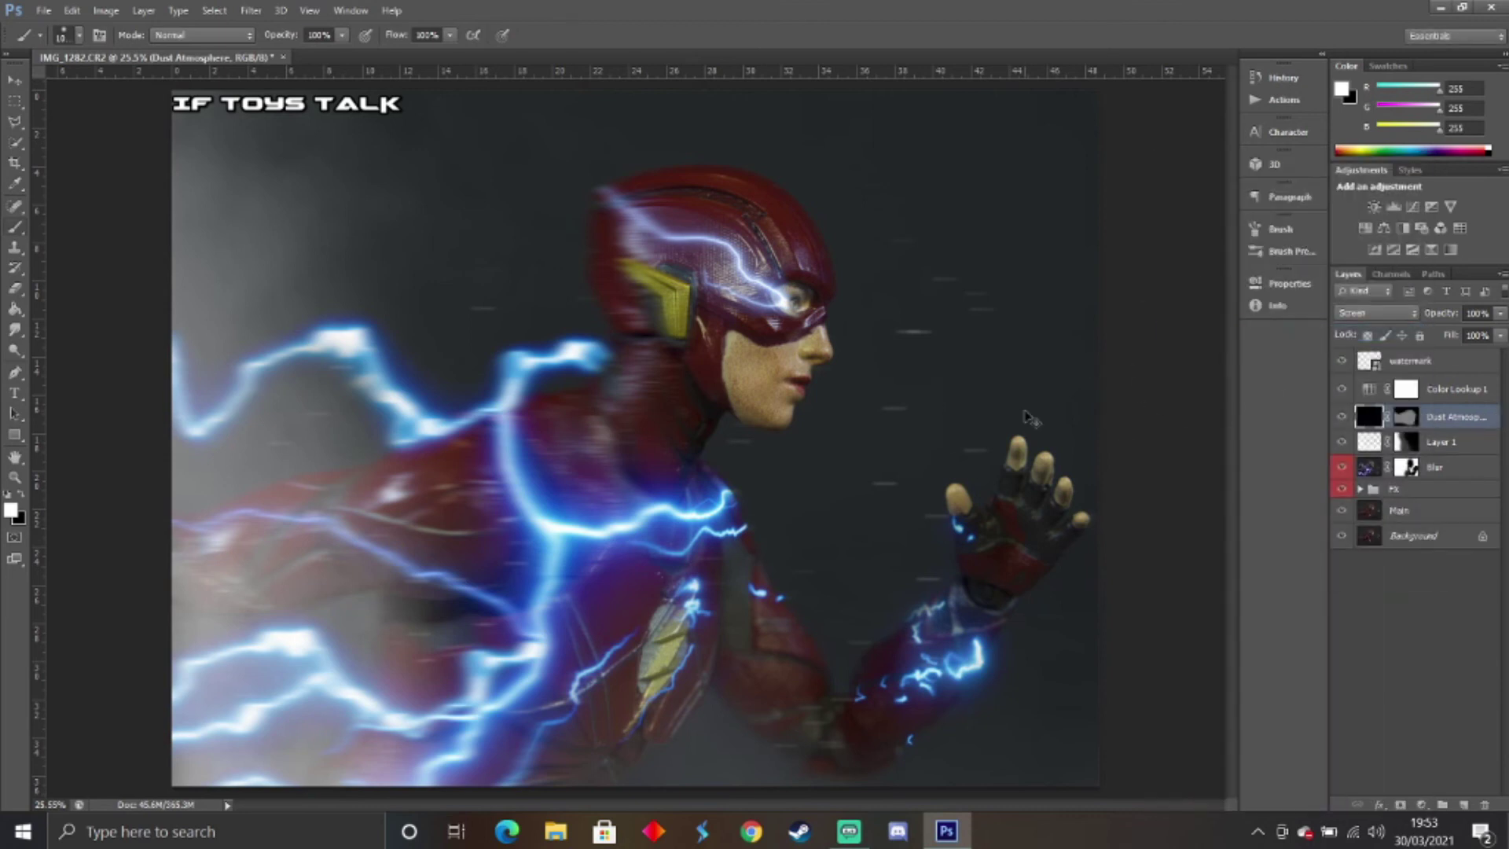
key(ctrl+t)
right_click(1025, 413)
click(1053, 540)
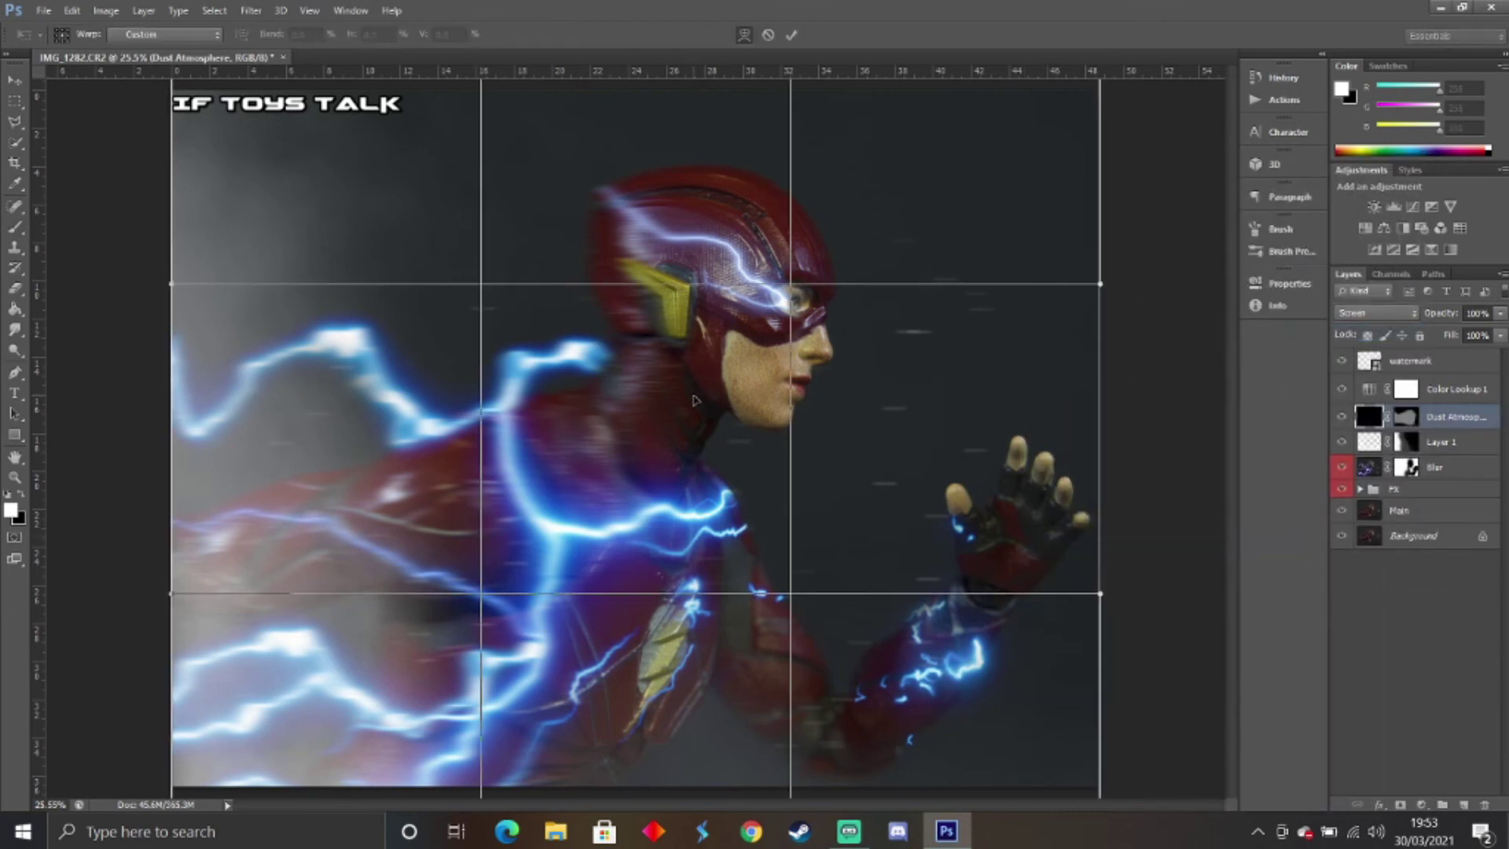
drag(478, 284, 673, 295)
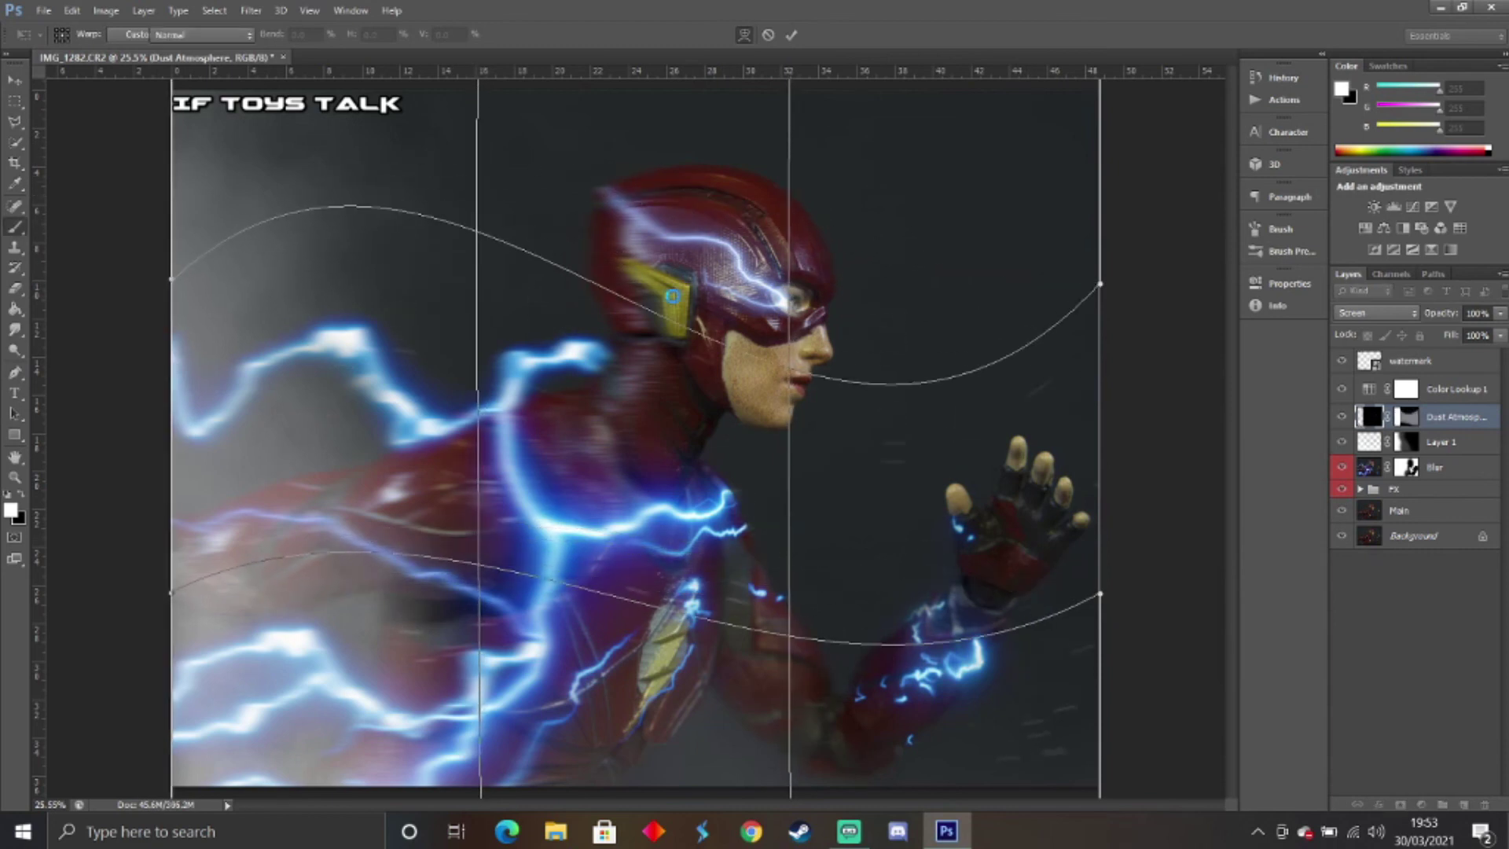
key(Return)
key(ctrl+t)
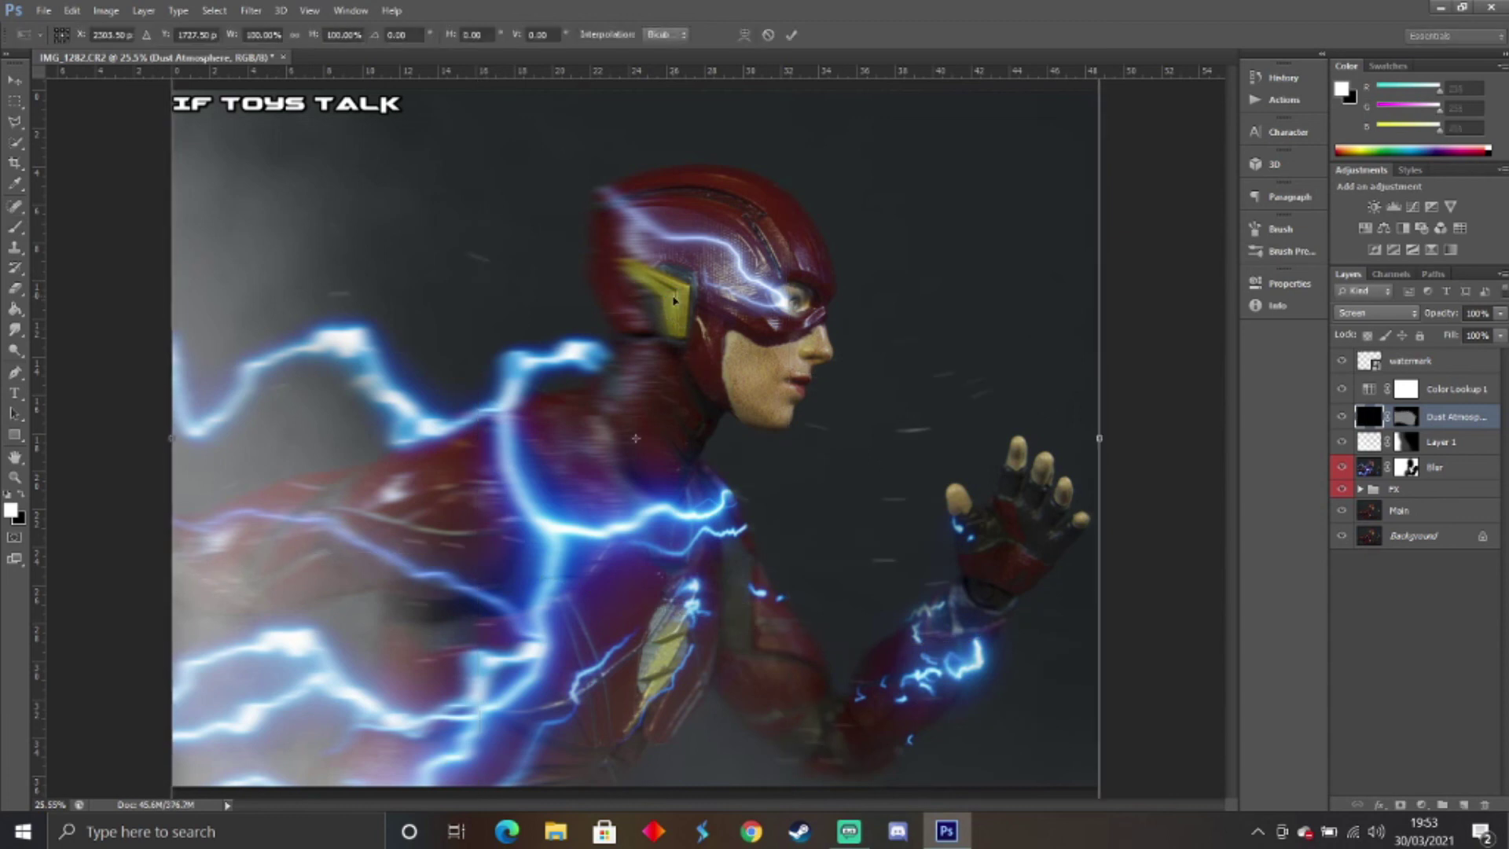
mouse_move(674, 300)
mouse_down()
mouse_move(660, 236)
mouse_move(658, 305)
mouse_move(678, 310)
mouse_up()
key(Return)
Apply a small-radius Gaussian Blur to the warped Dust Atmosphere layer, then deselect all layers.
key(b)
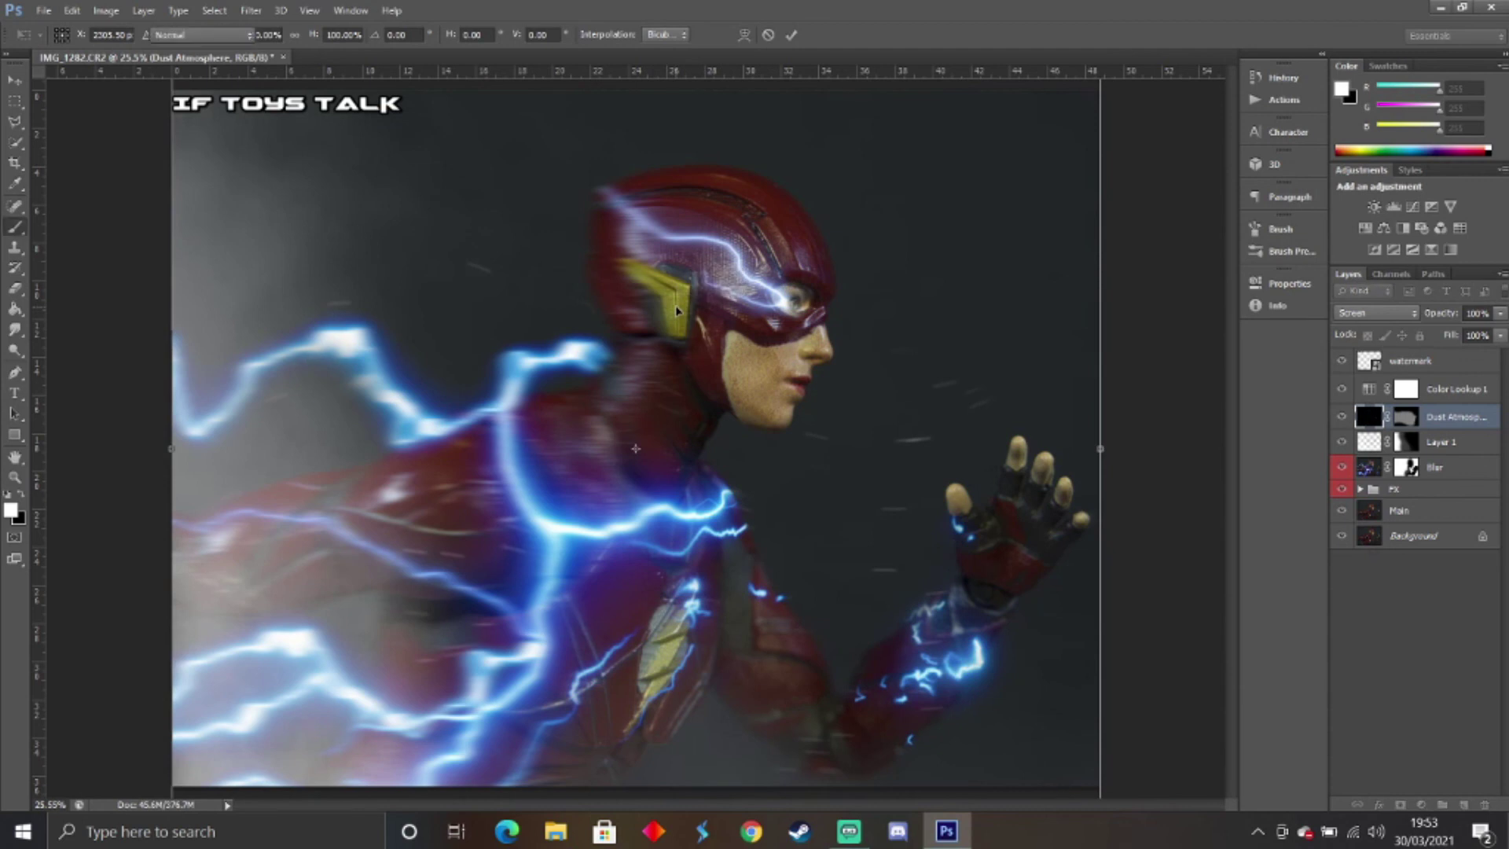
click(251, 11)
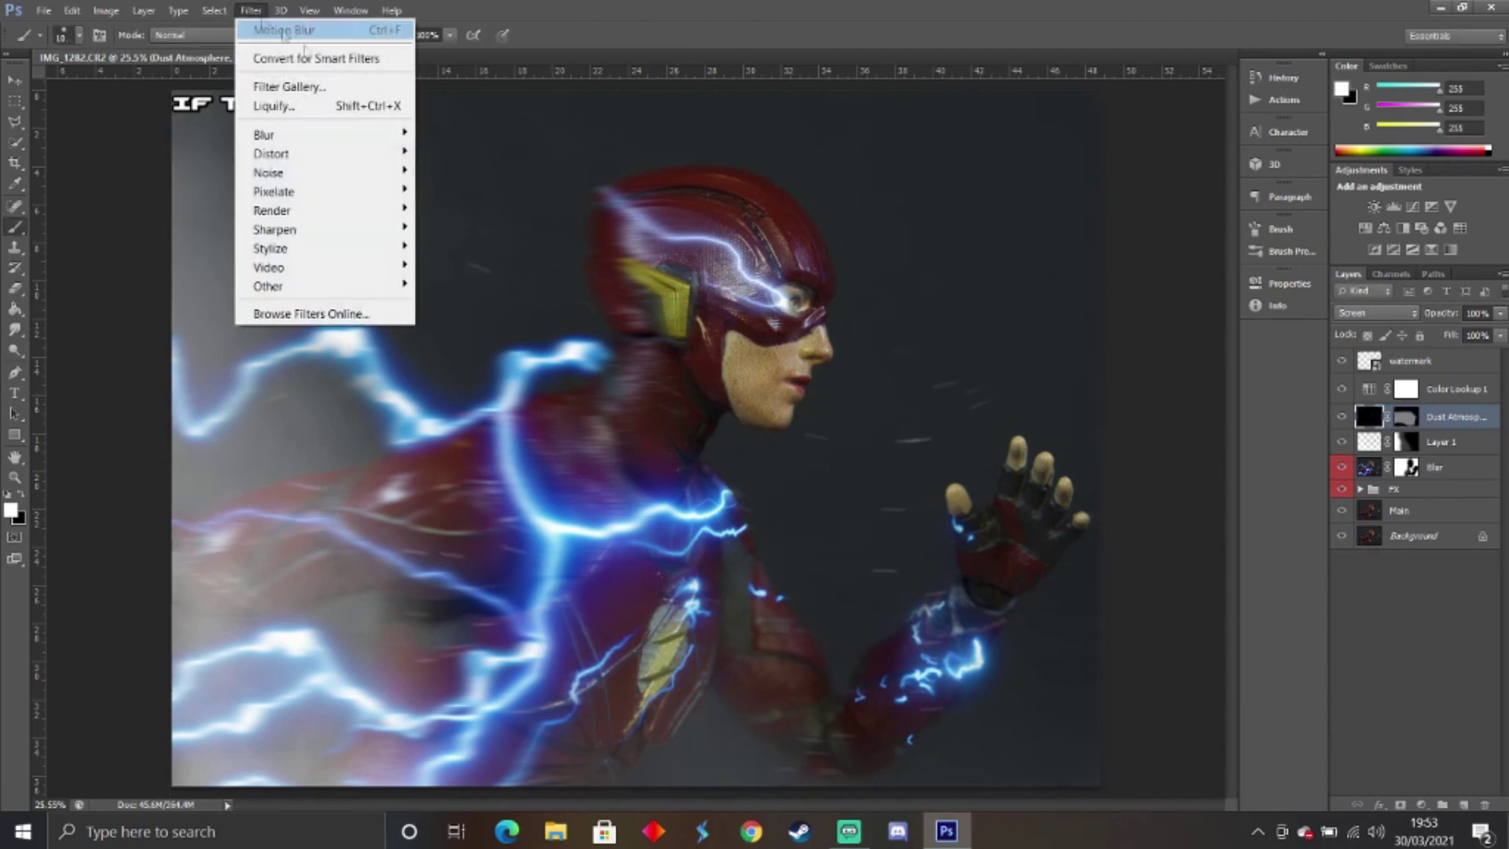
mouse_move(282, 134)
click(468, 257)
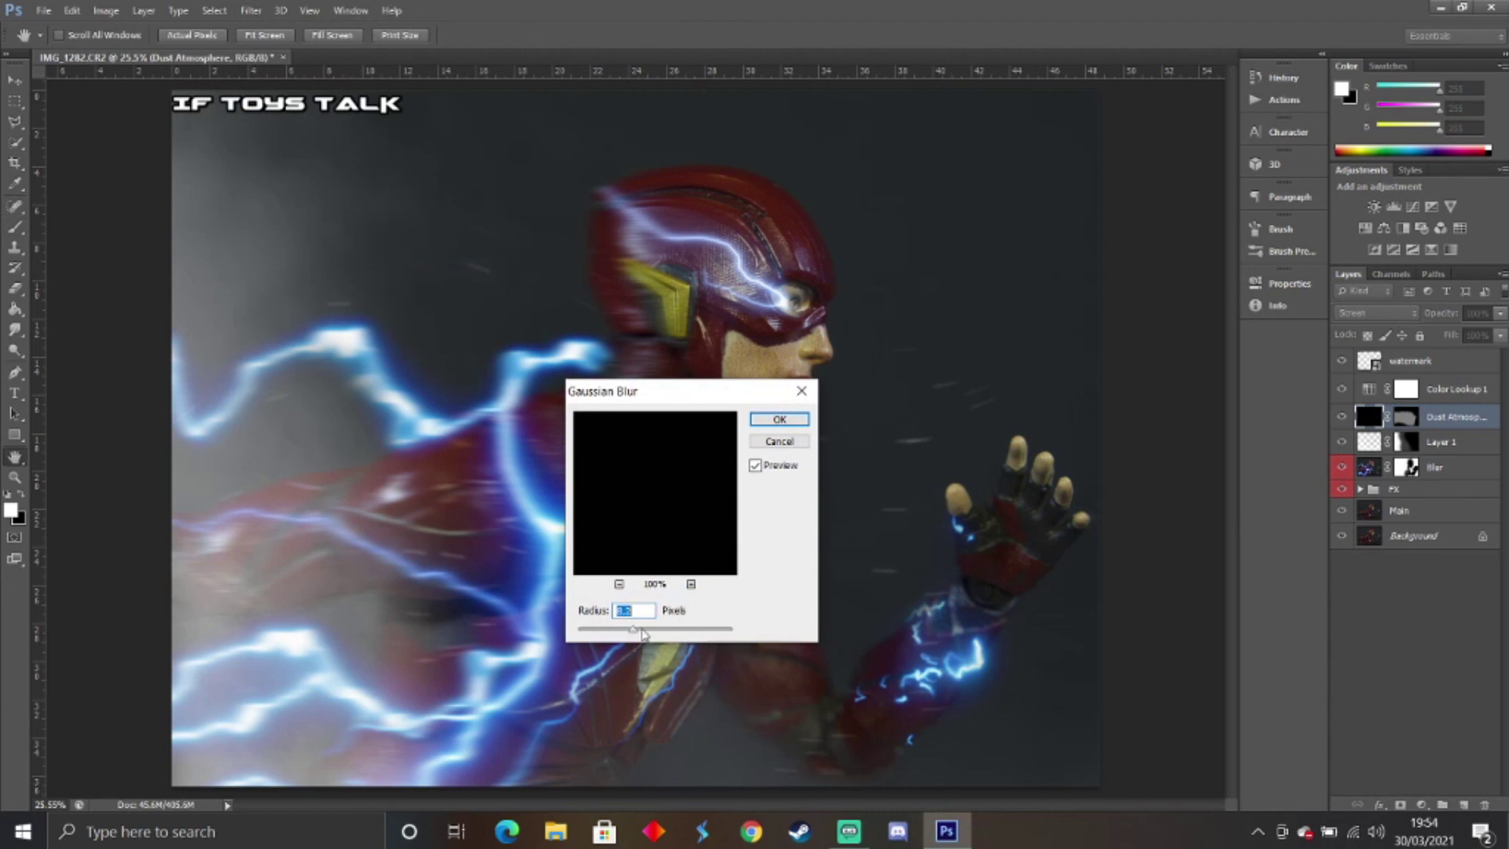
drag(643, 633, 637, 633)
click(778, 419)
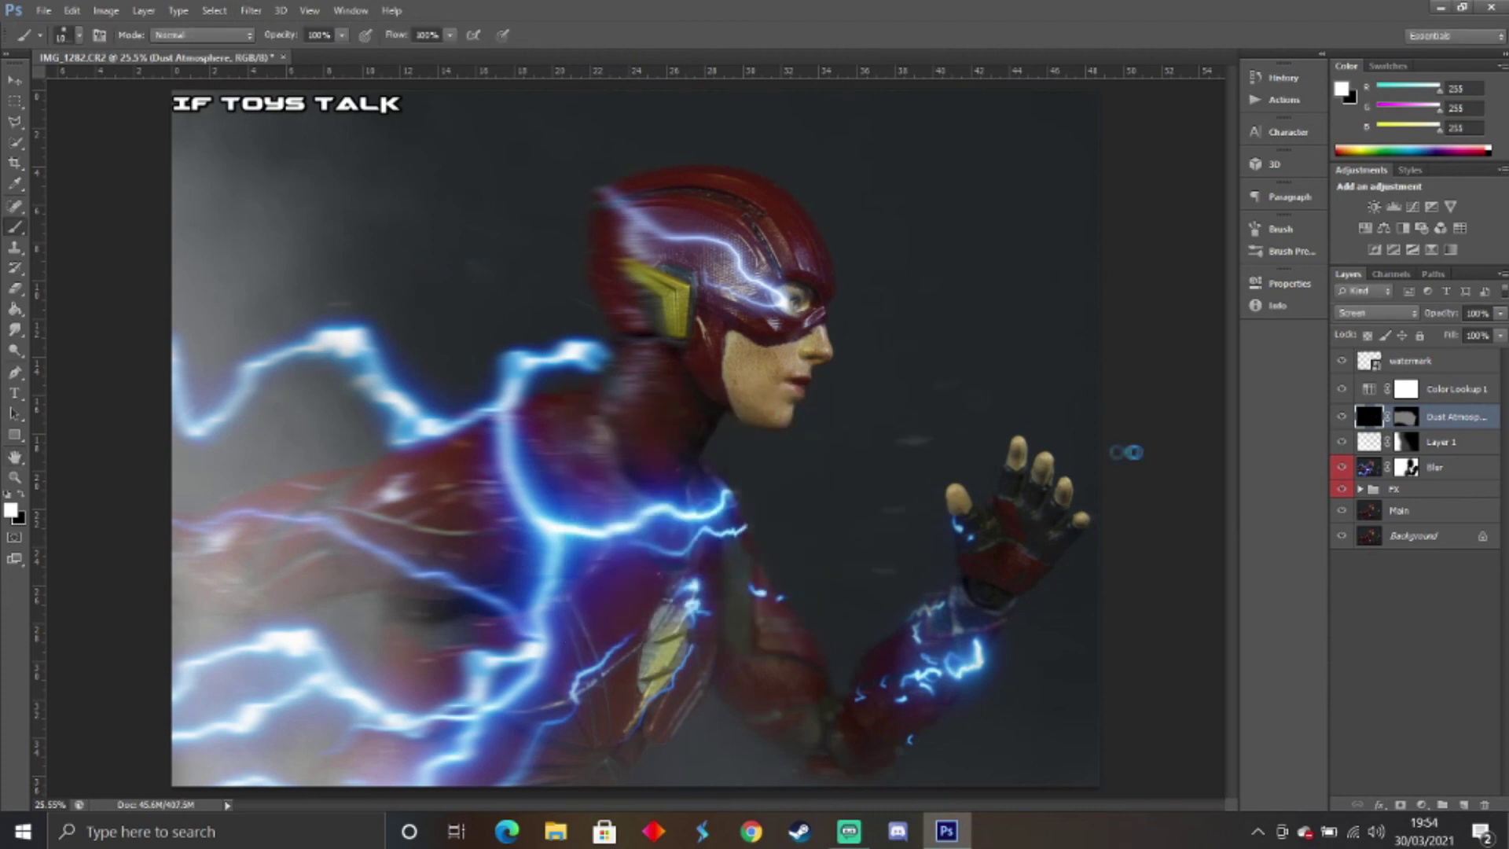
click(1342, 660)
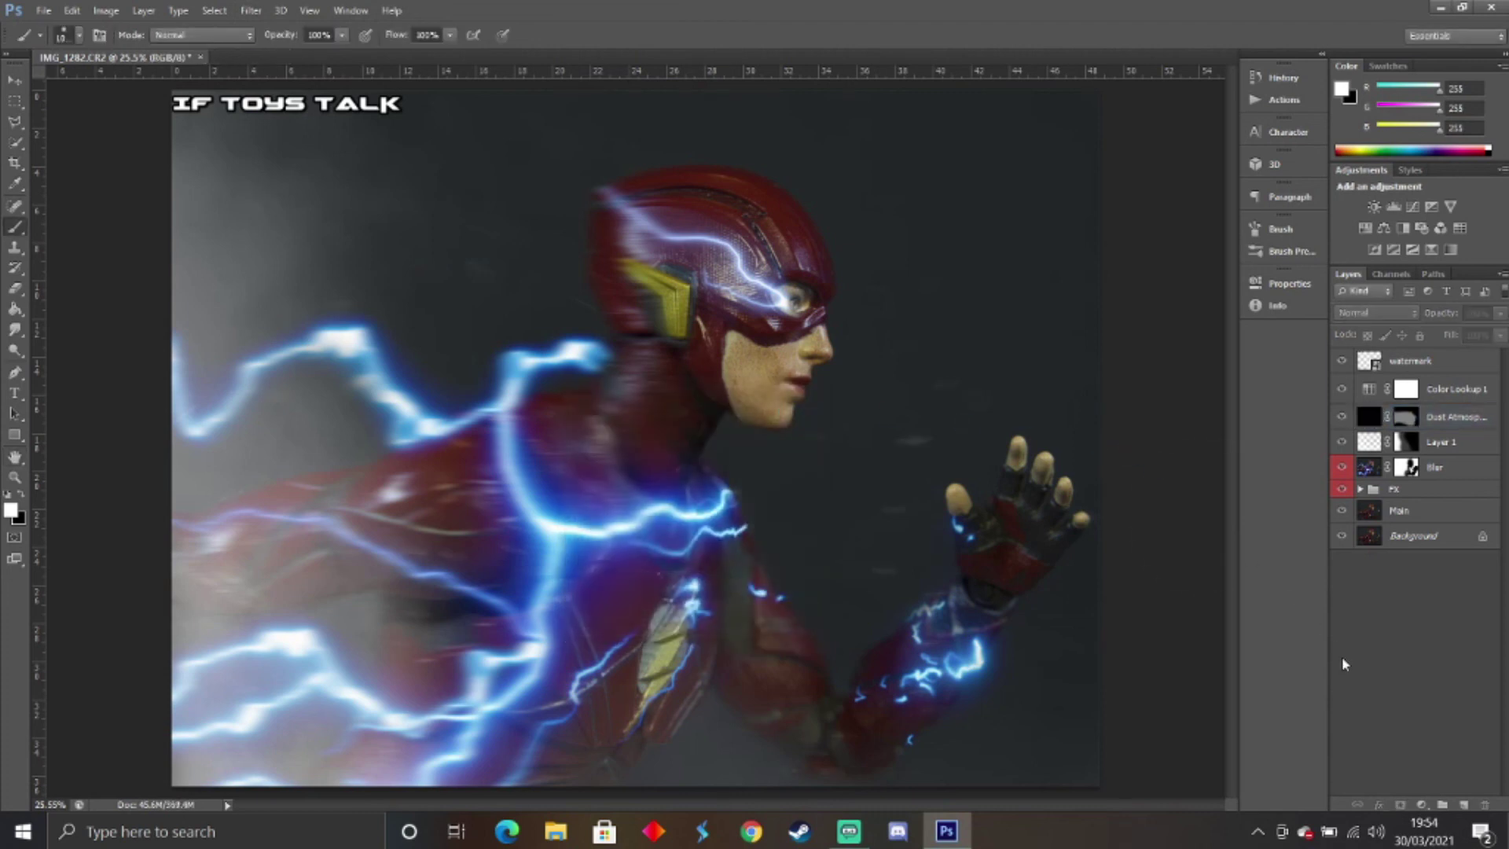